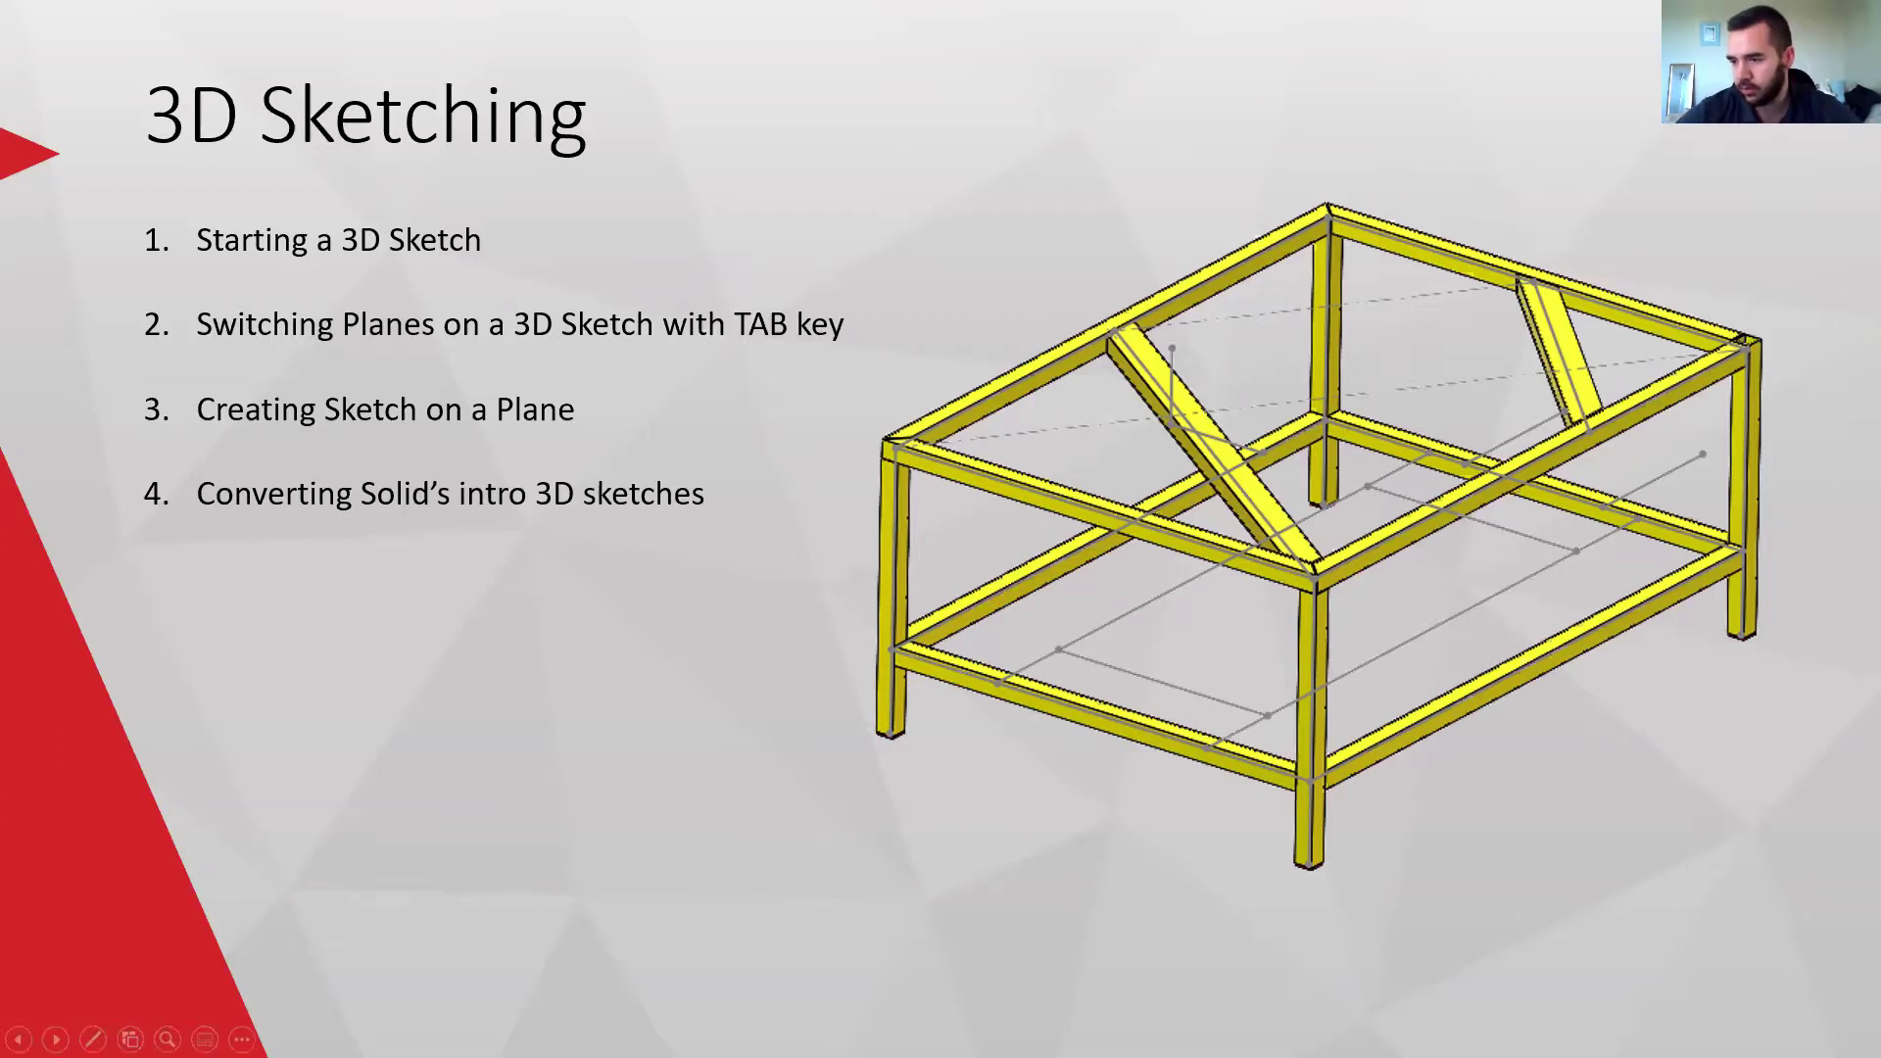
# - Switch to SOLIDWORKS and create a new part from the Part_MM training template
pyautogui.hotkey('alt', 'Tab')
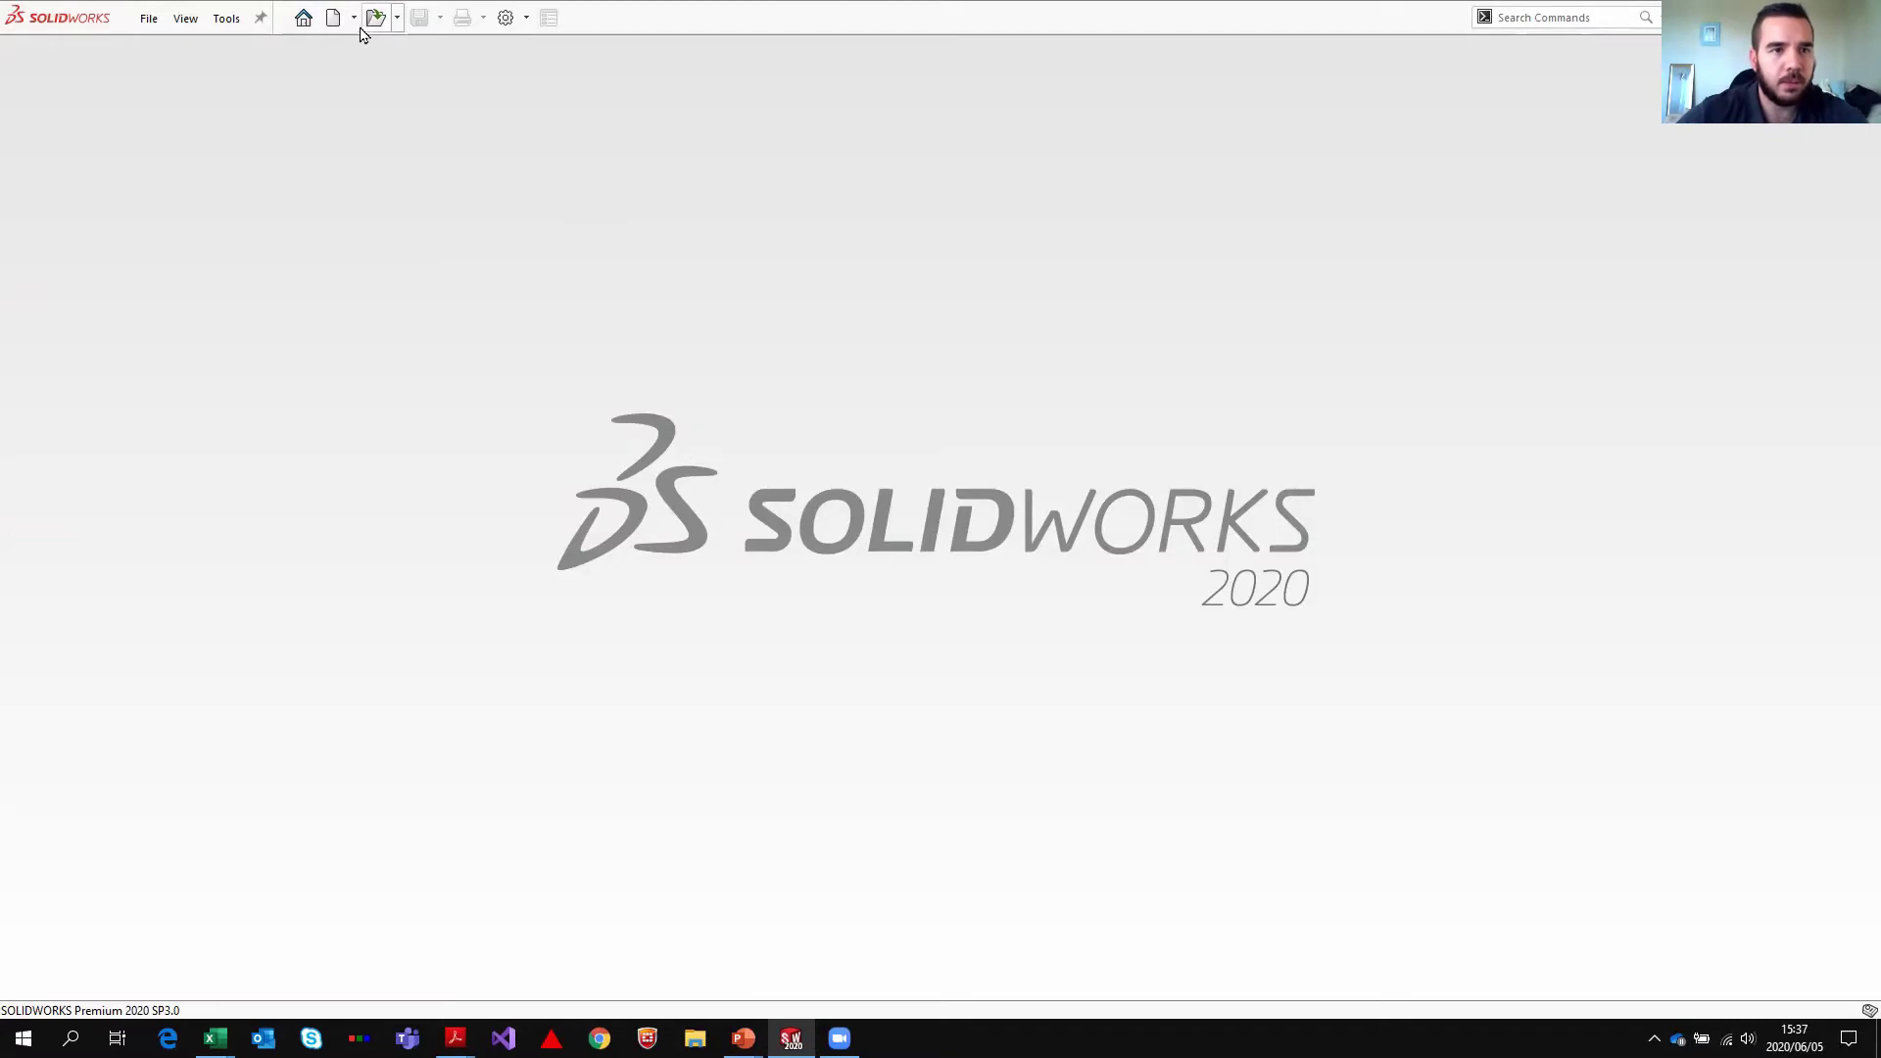
pyautogui.hotkey('ctrl', 'n')
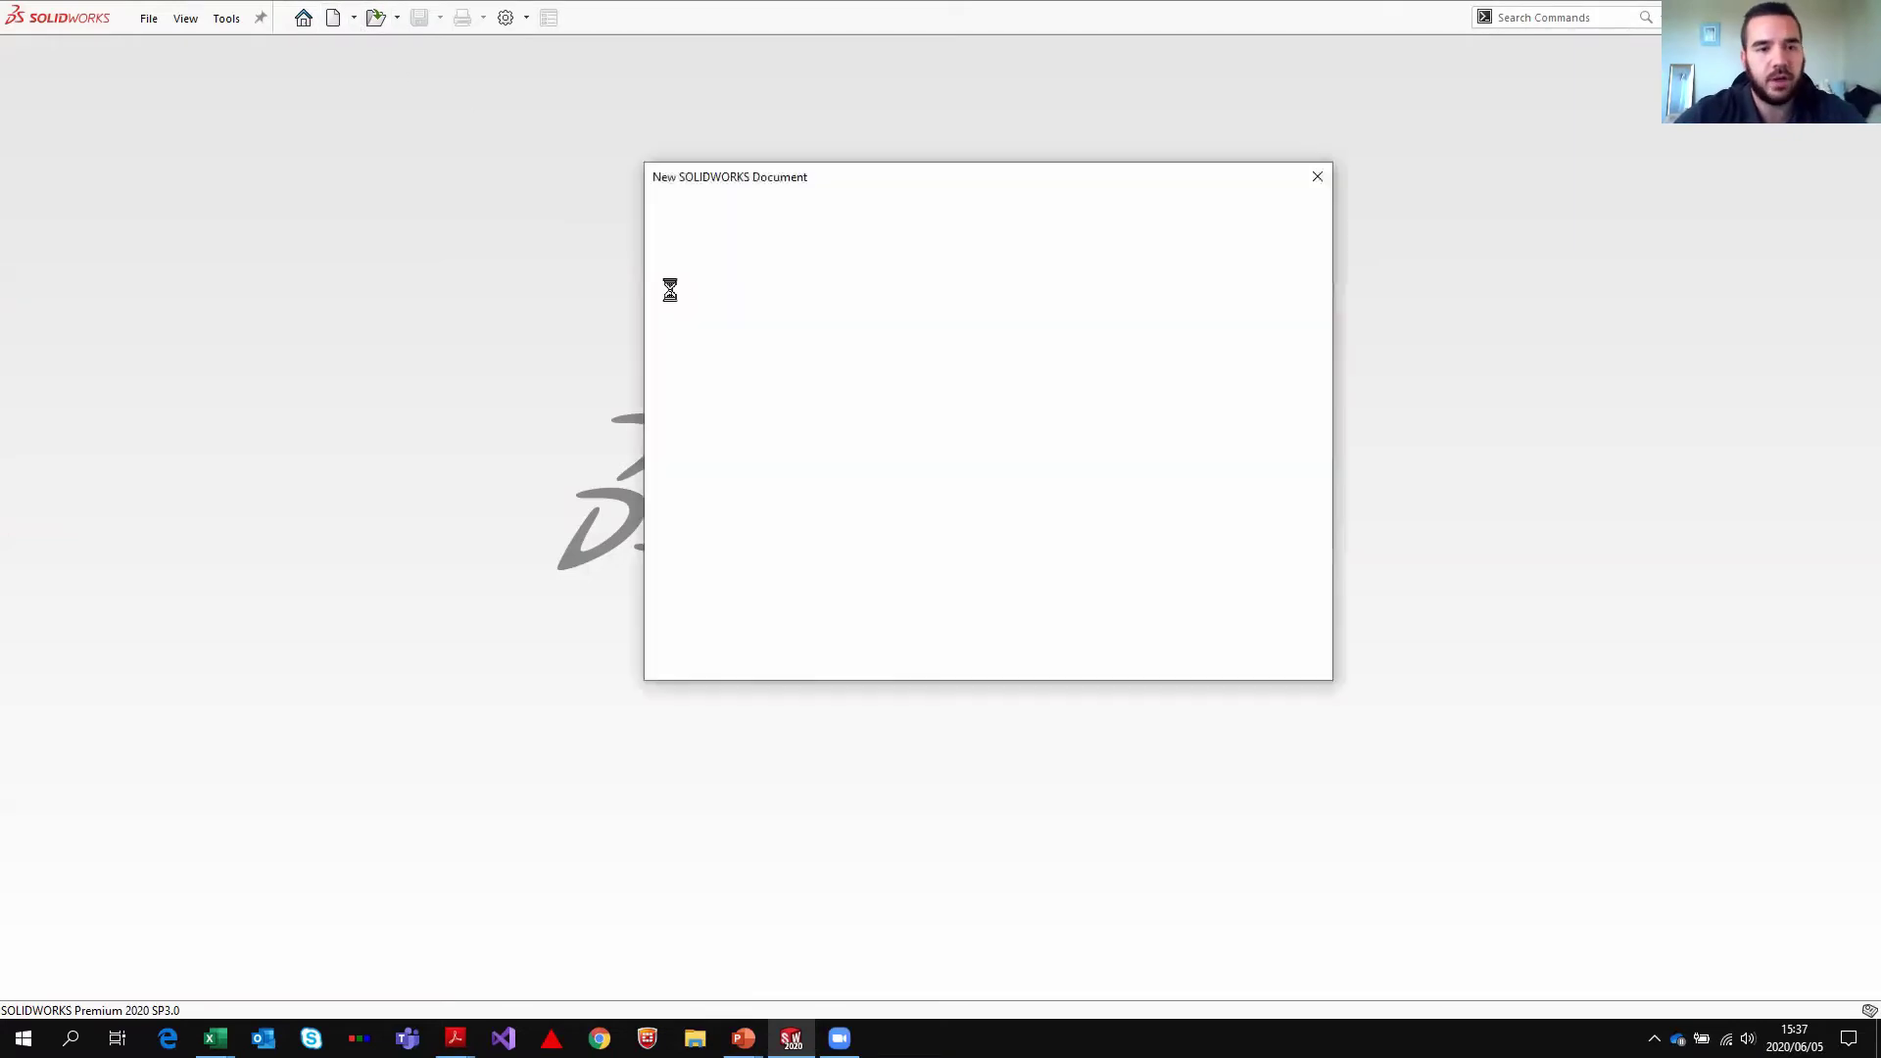
pyautogui.click(770, 250)
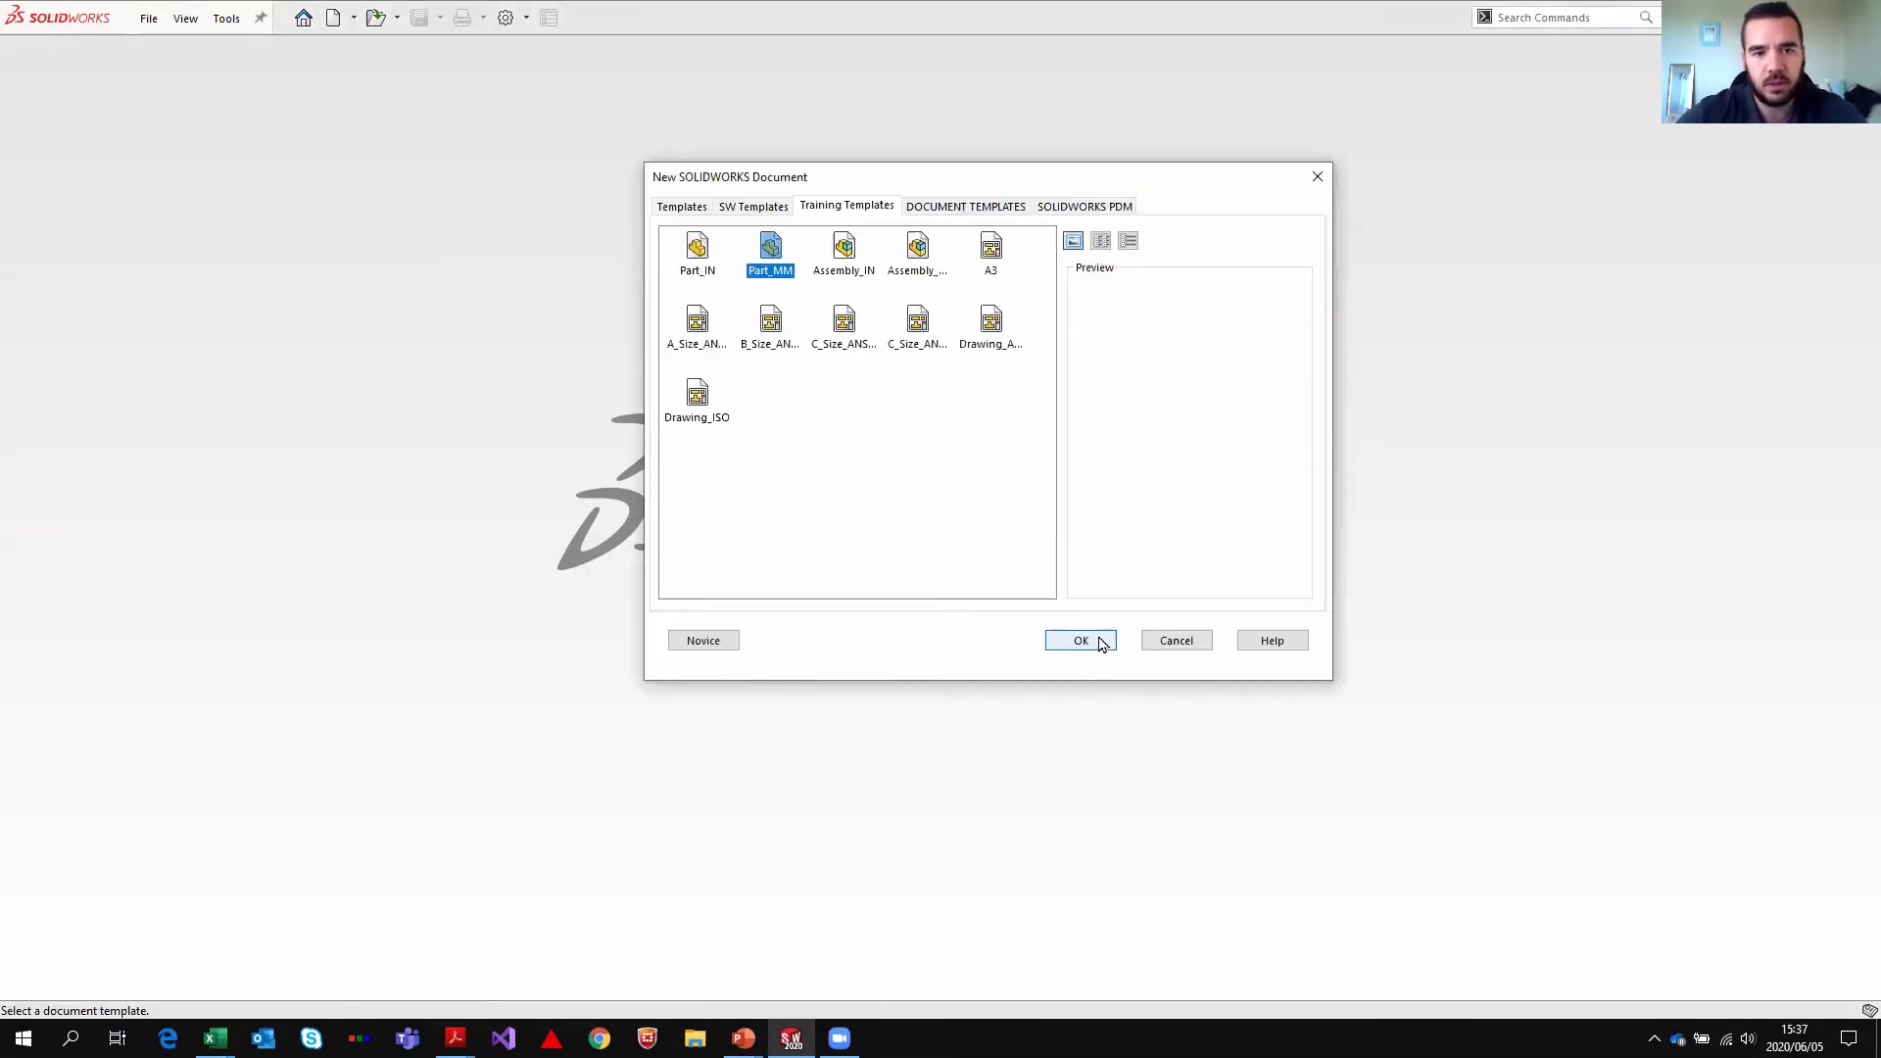
pyautogui.click(1093, 640)
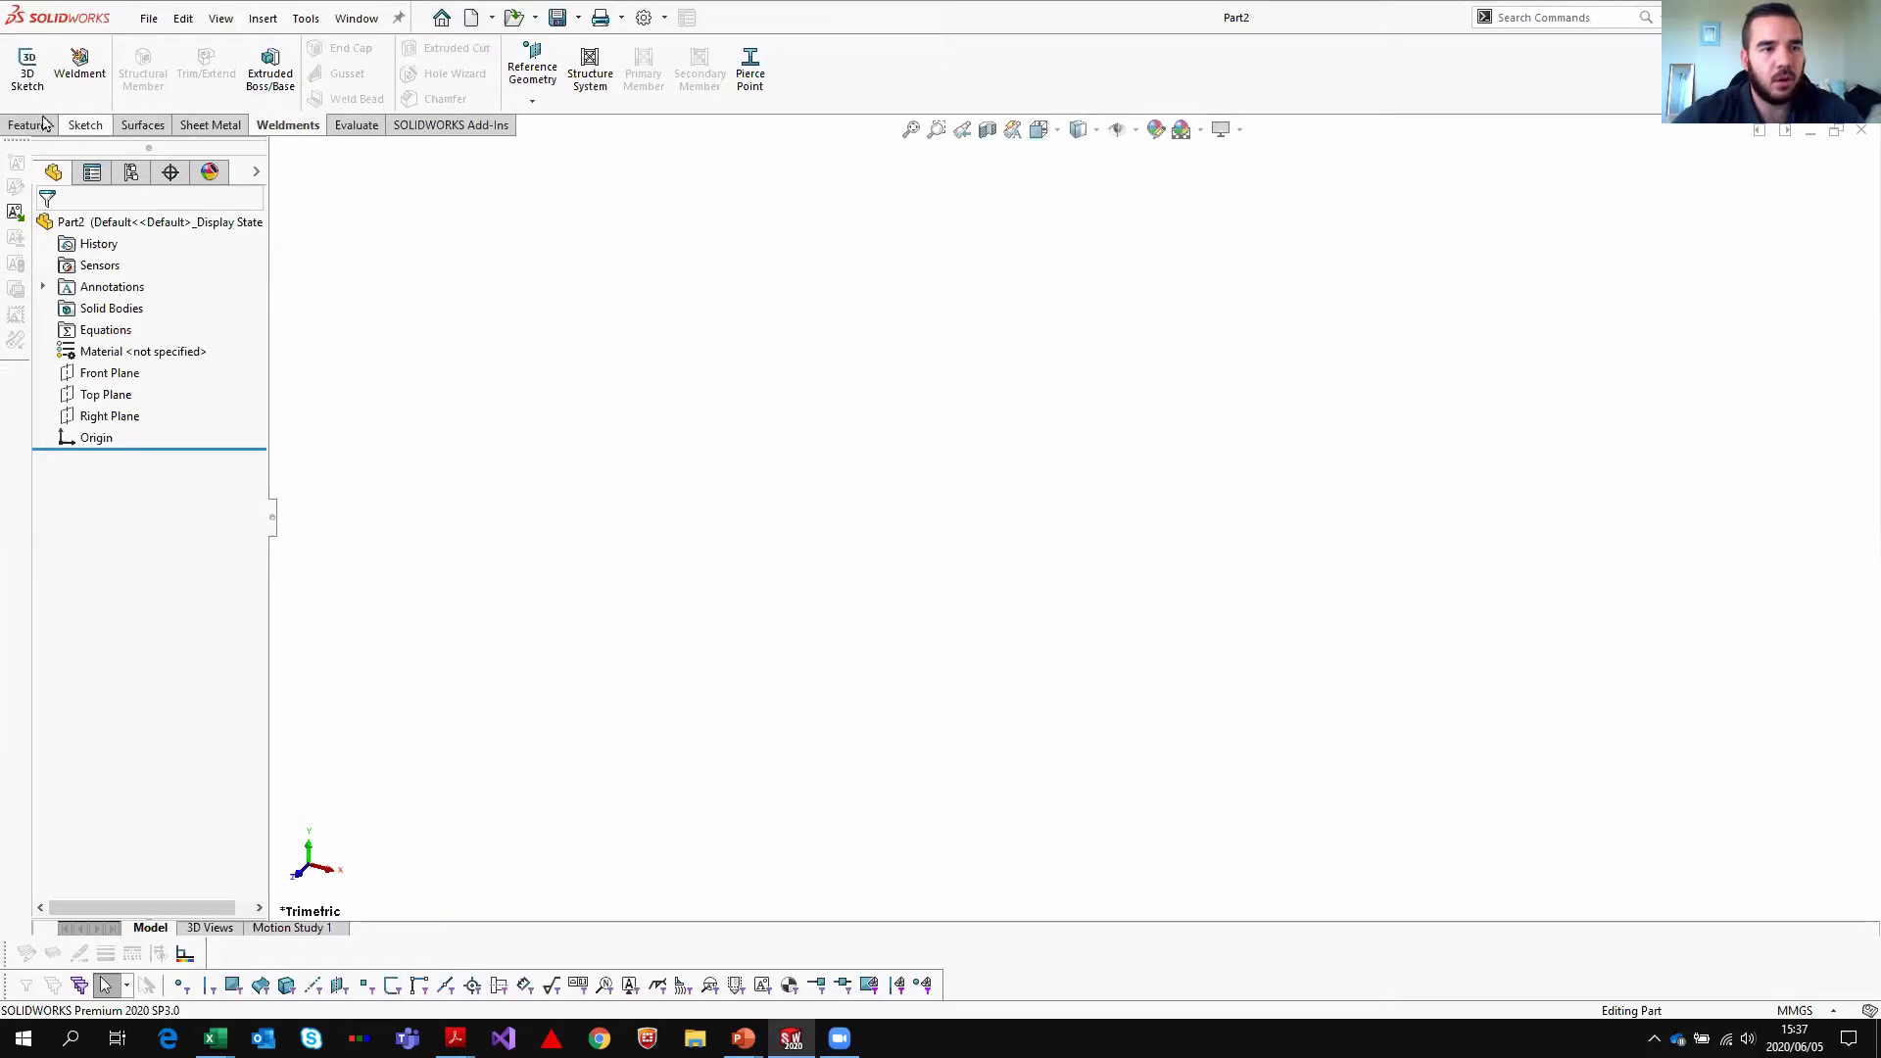
pyautogui.click(83, 125)
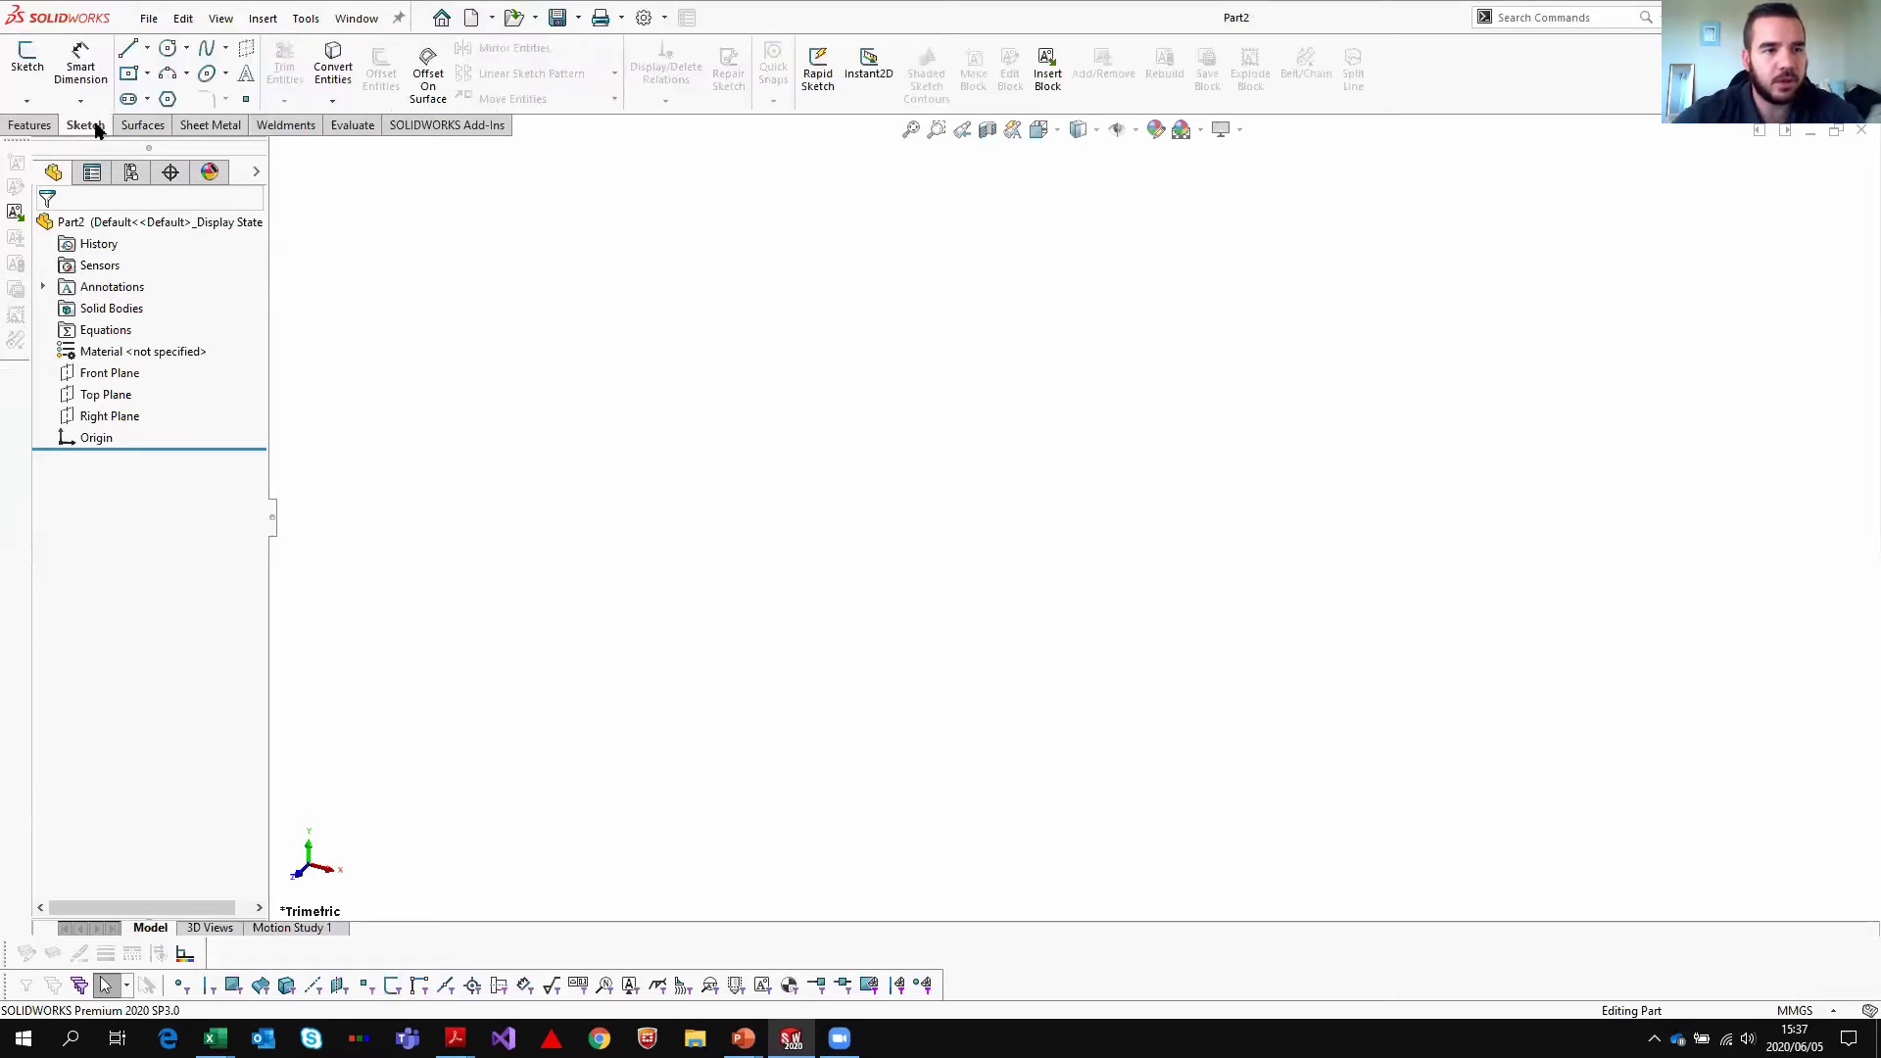
pyautogui.click(224, 126)
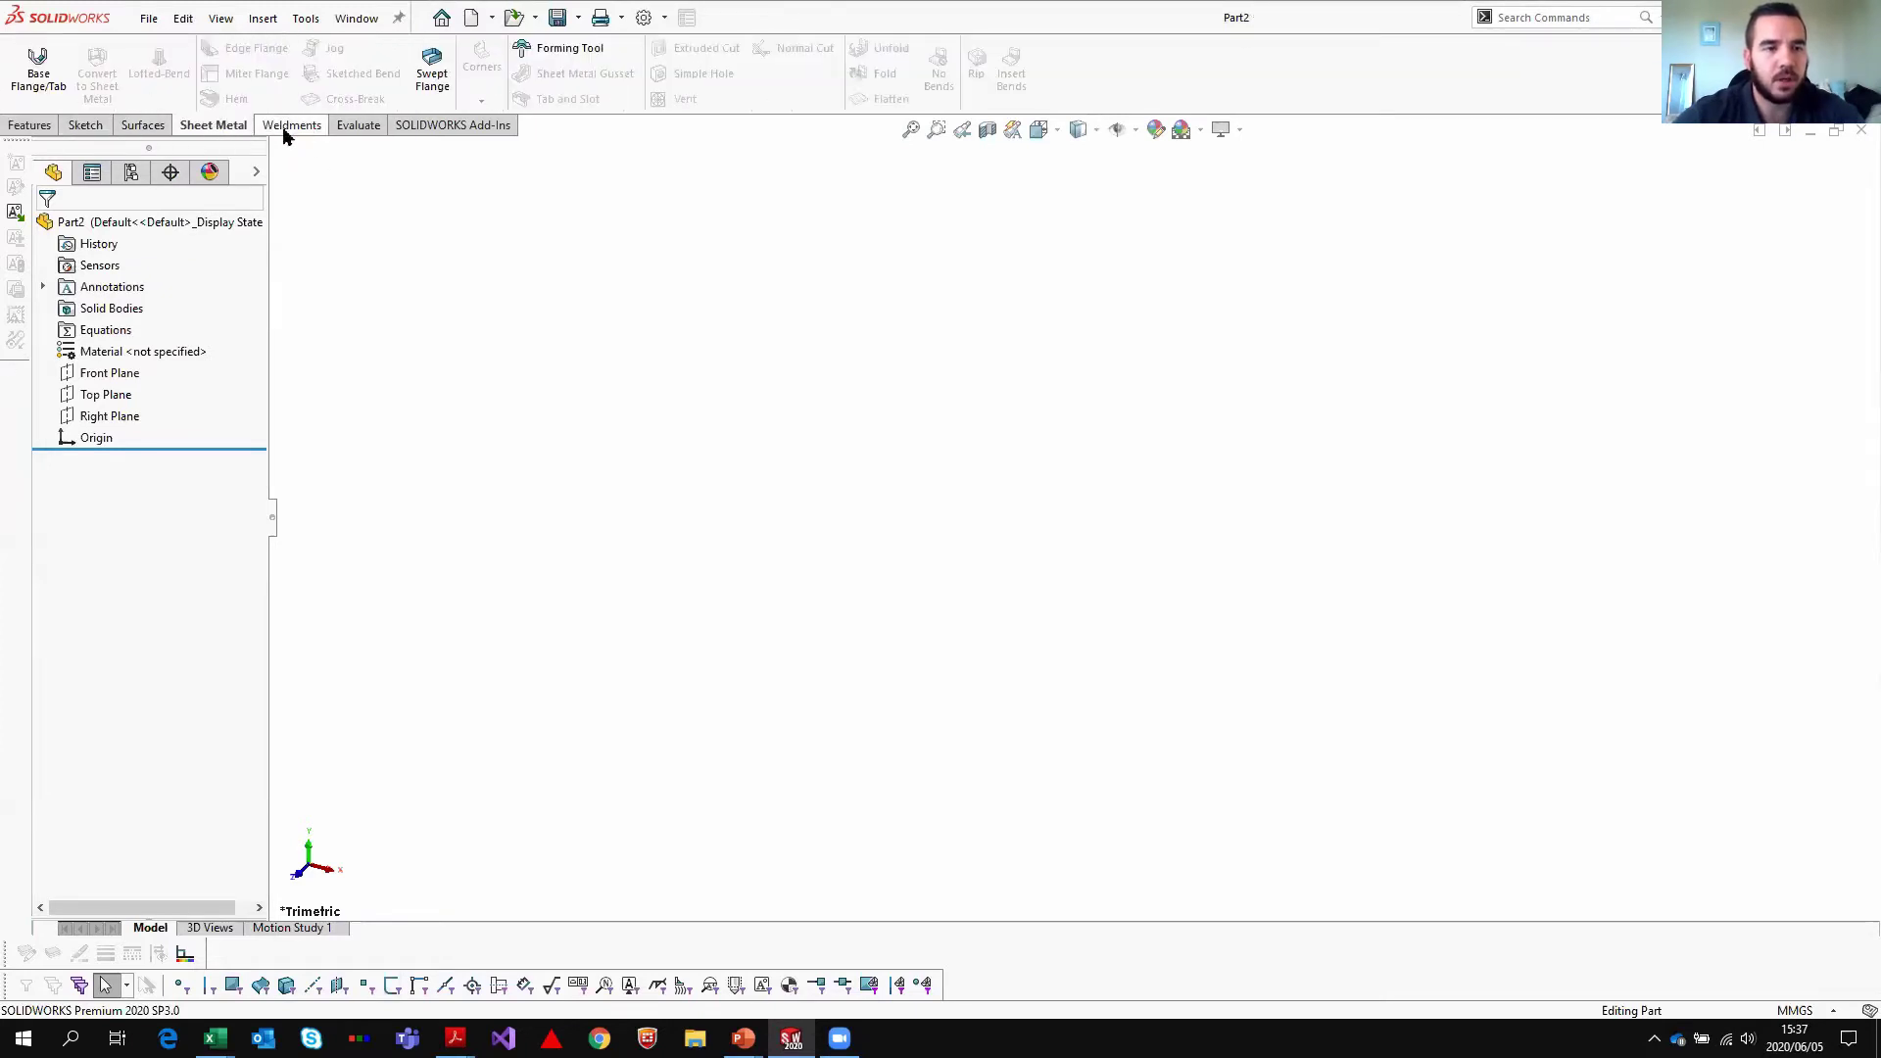
pyautogui.click(283, 128)
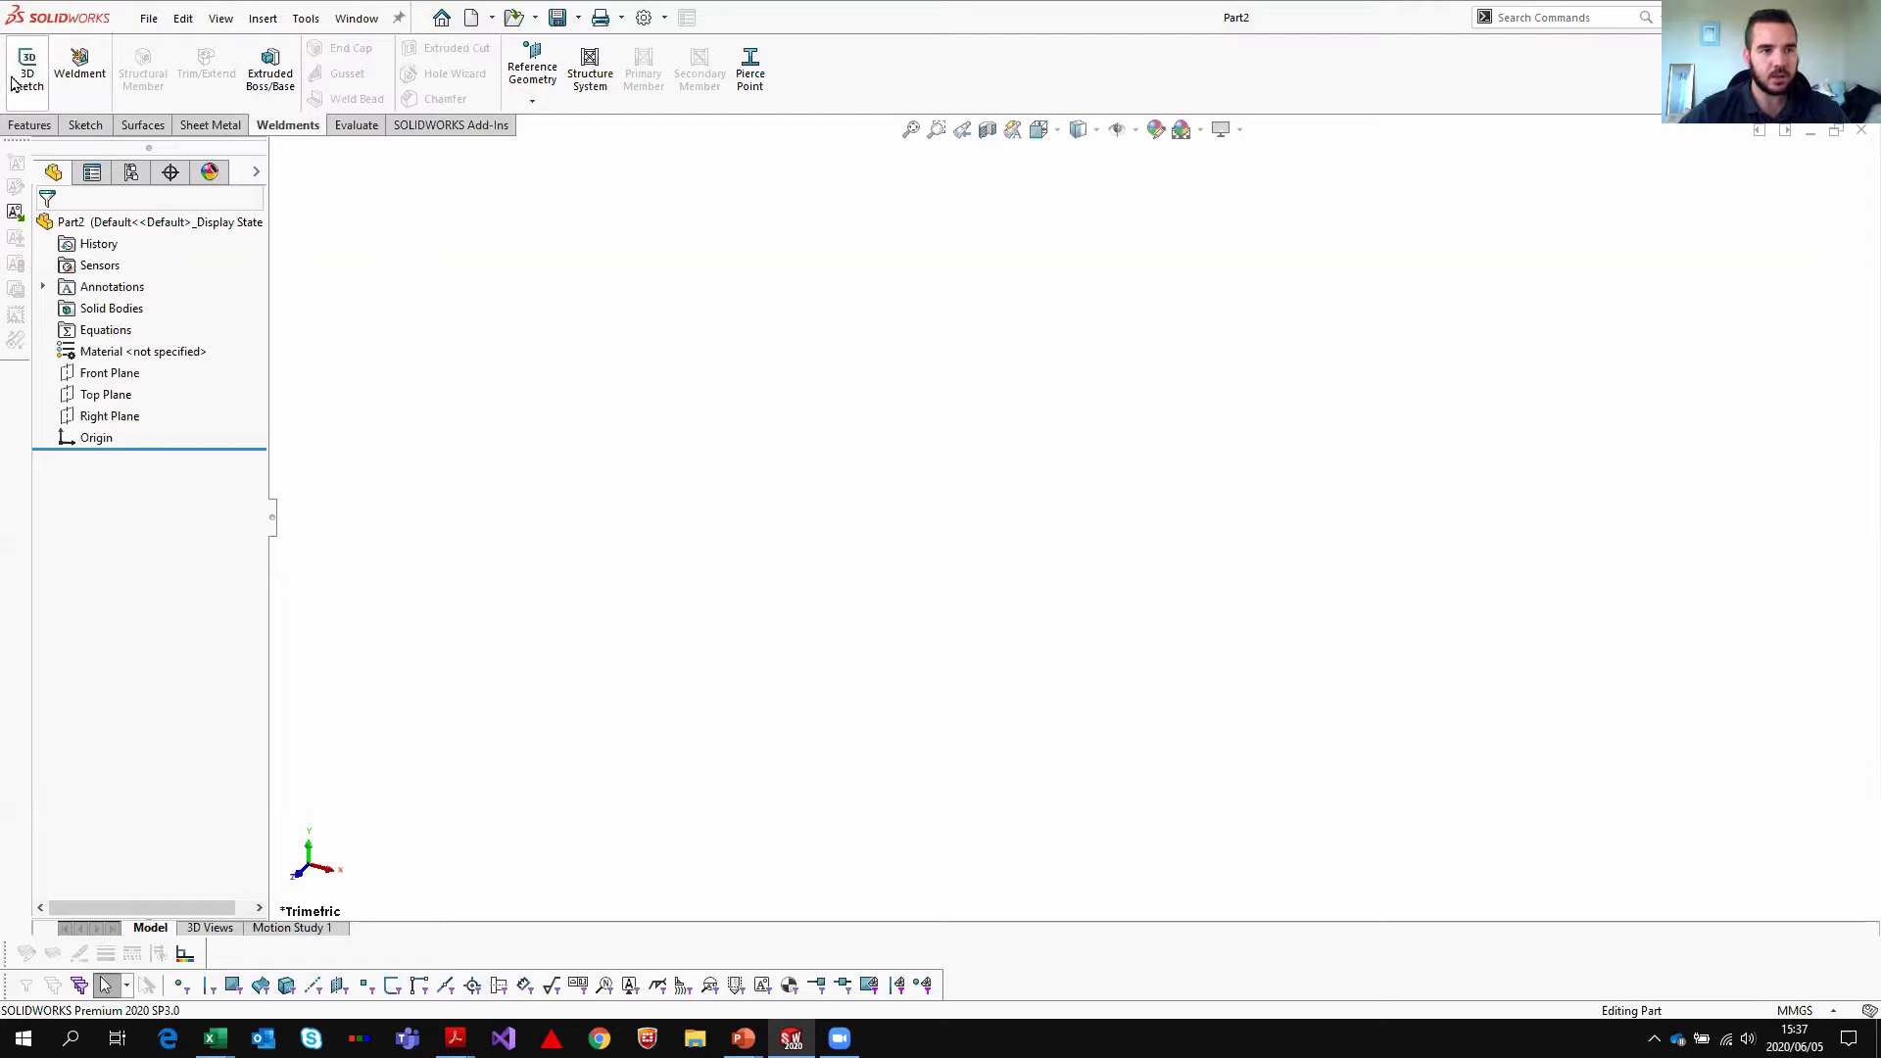
pyautogui.click(288, 129)
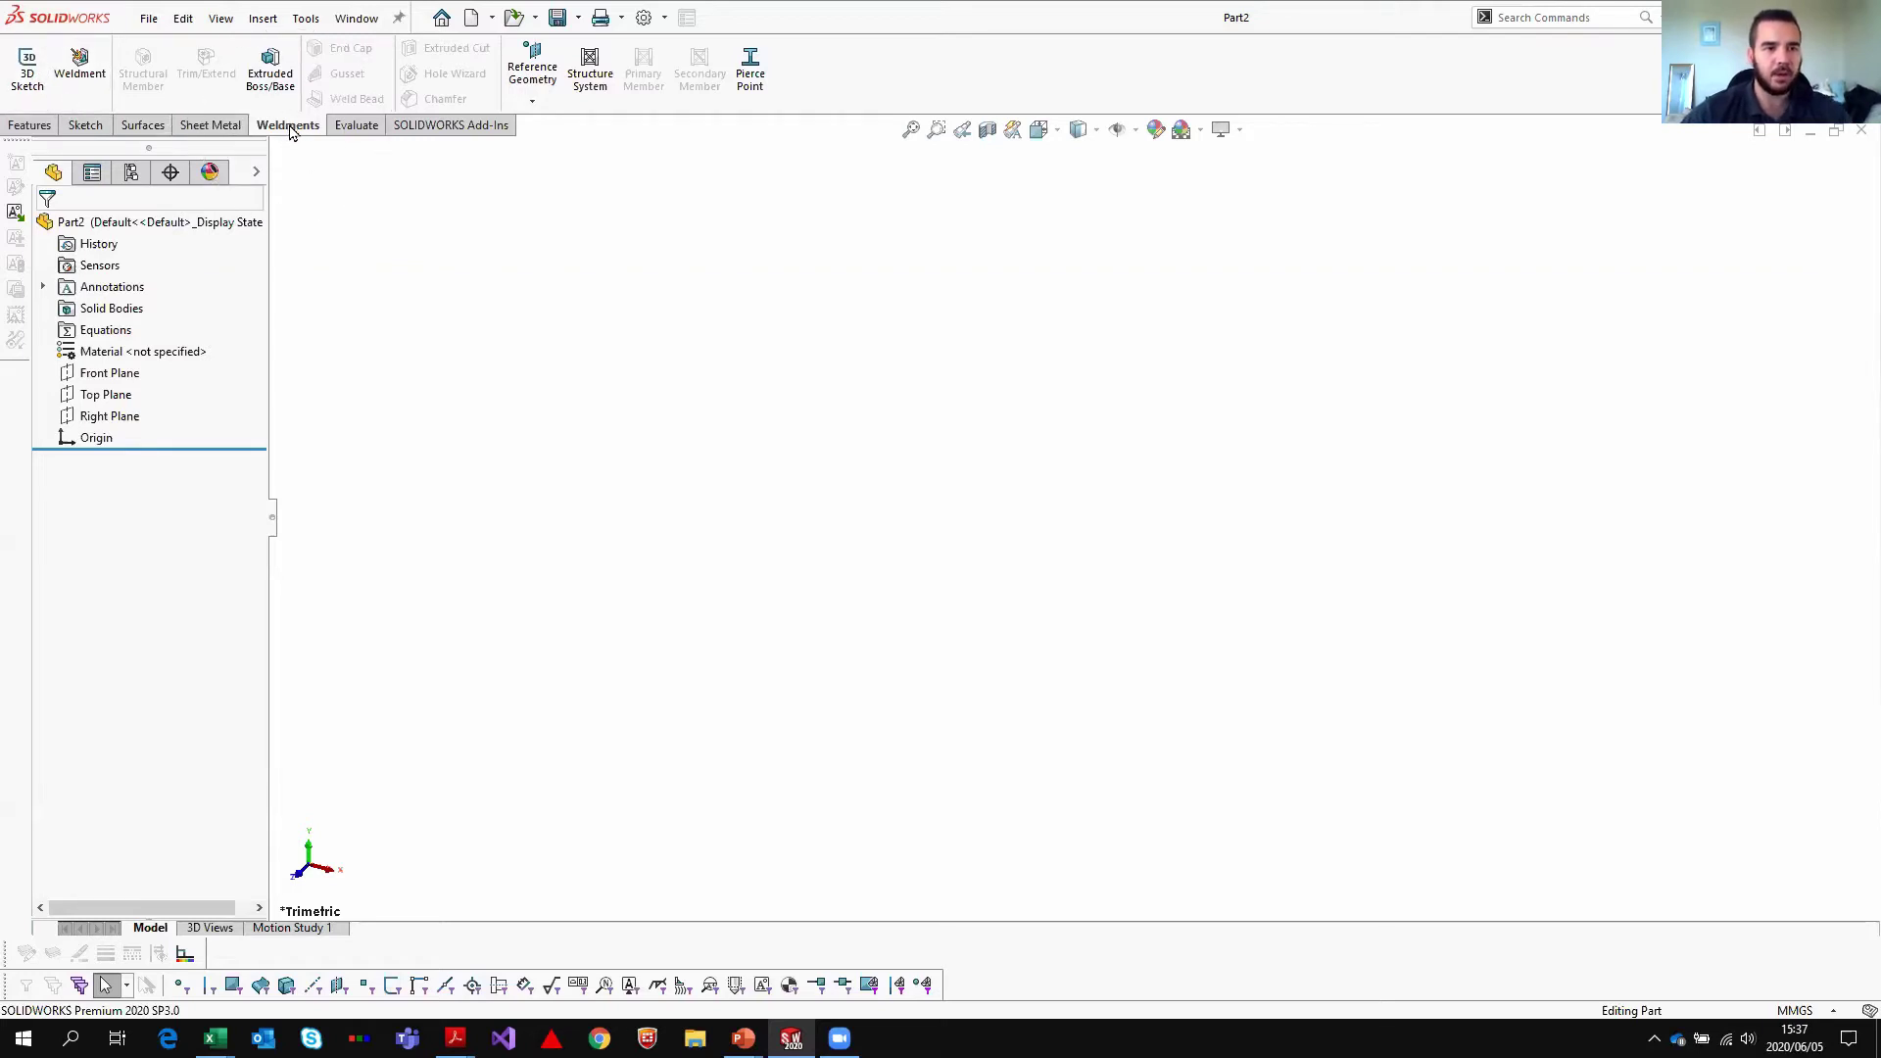
# - Start a new 3D sketch in the empty part
pyautogui.click(98, 128)
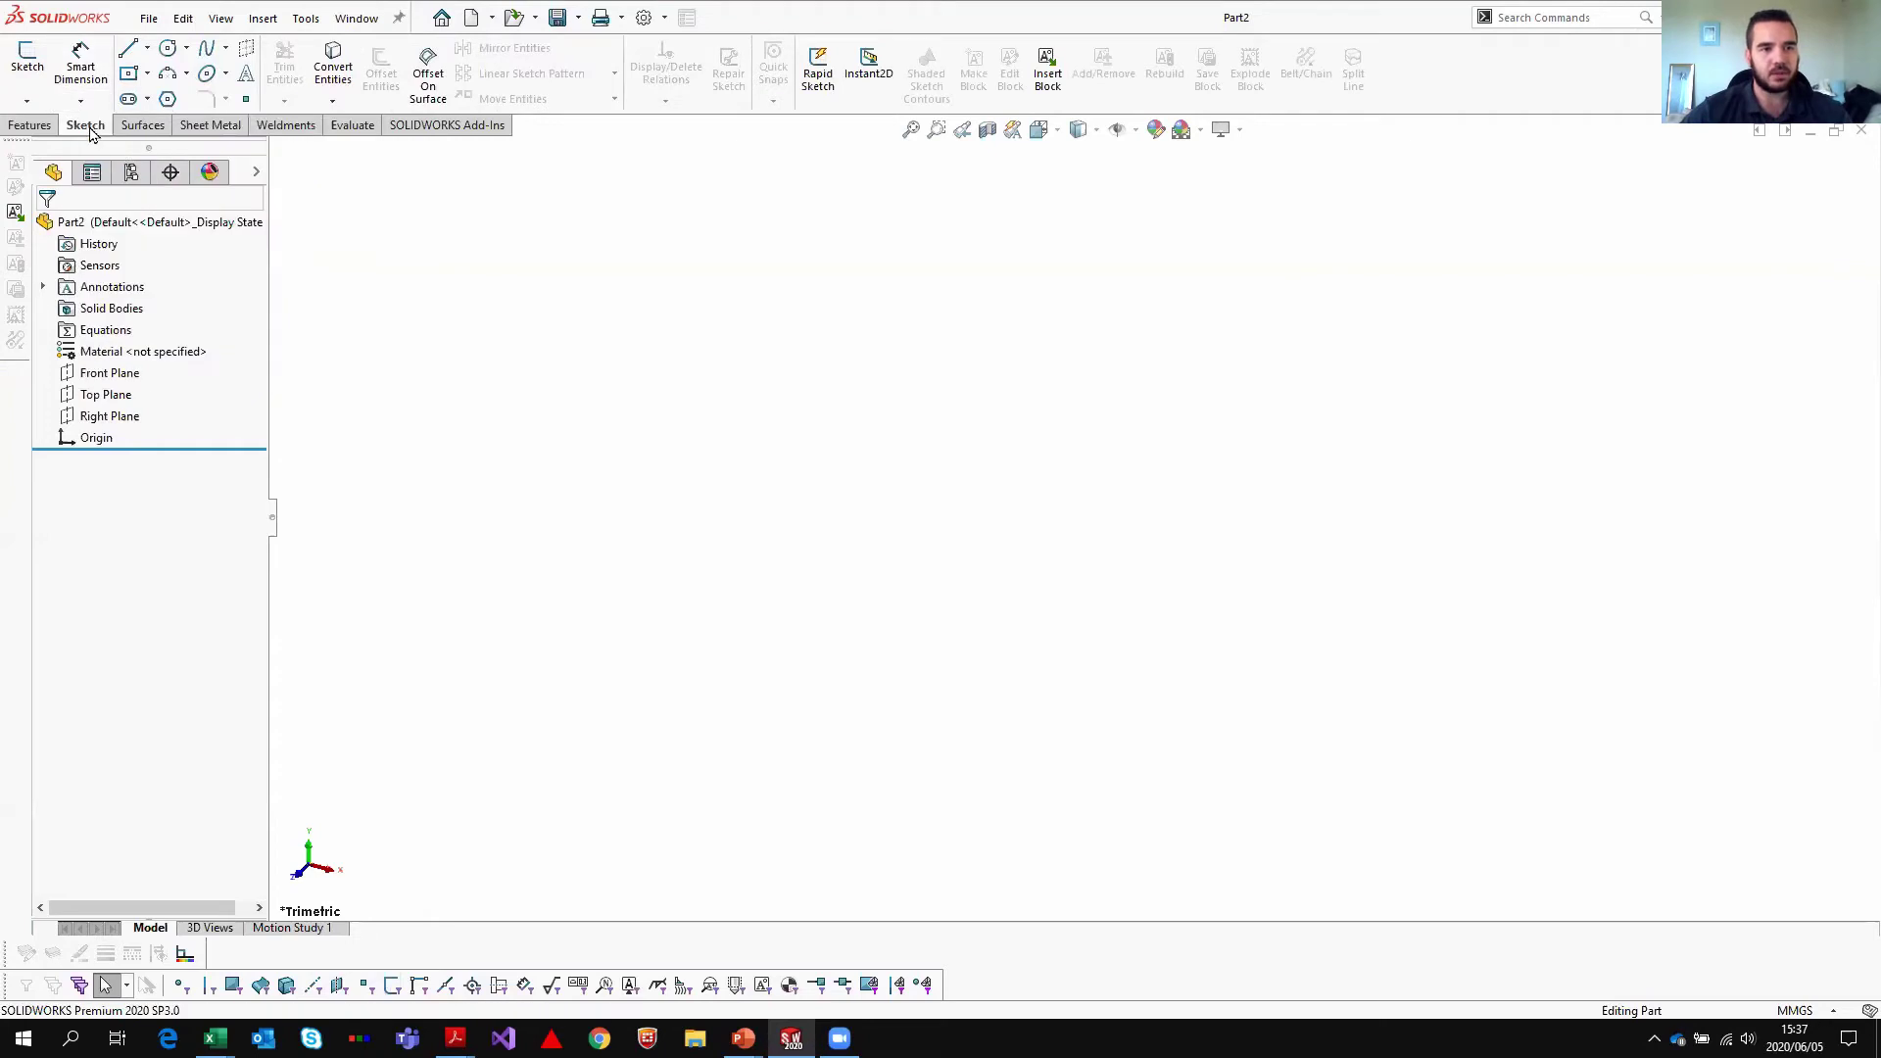
pyautogui.click(26, 101)
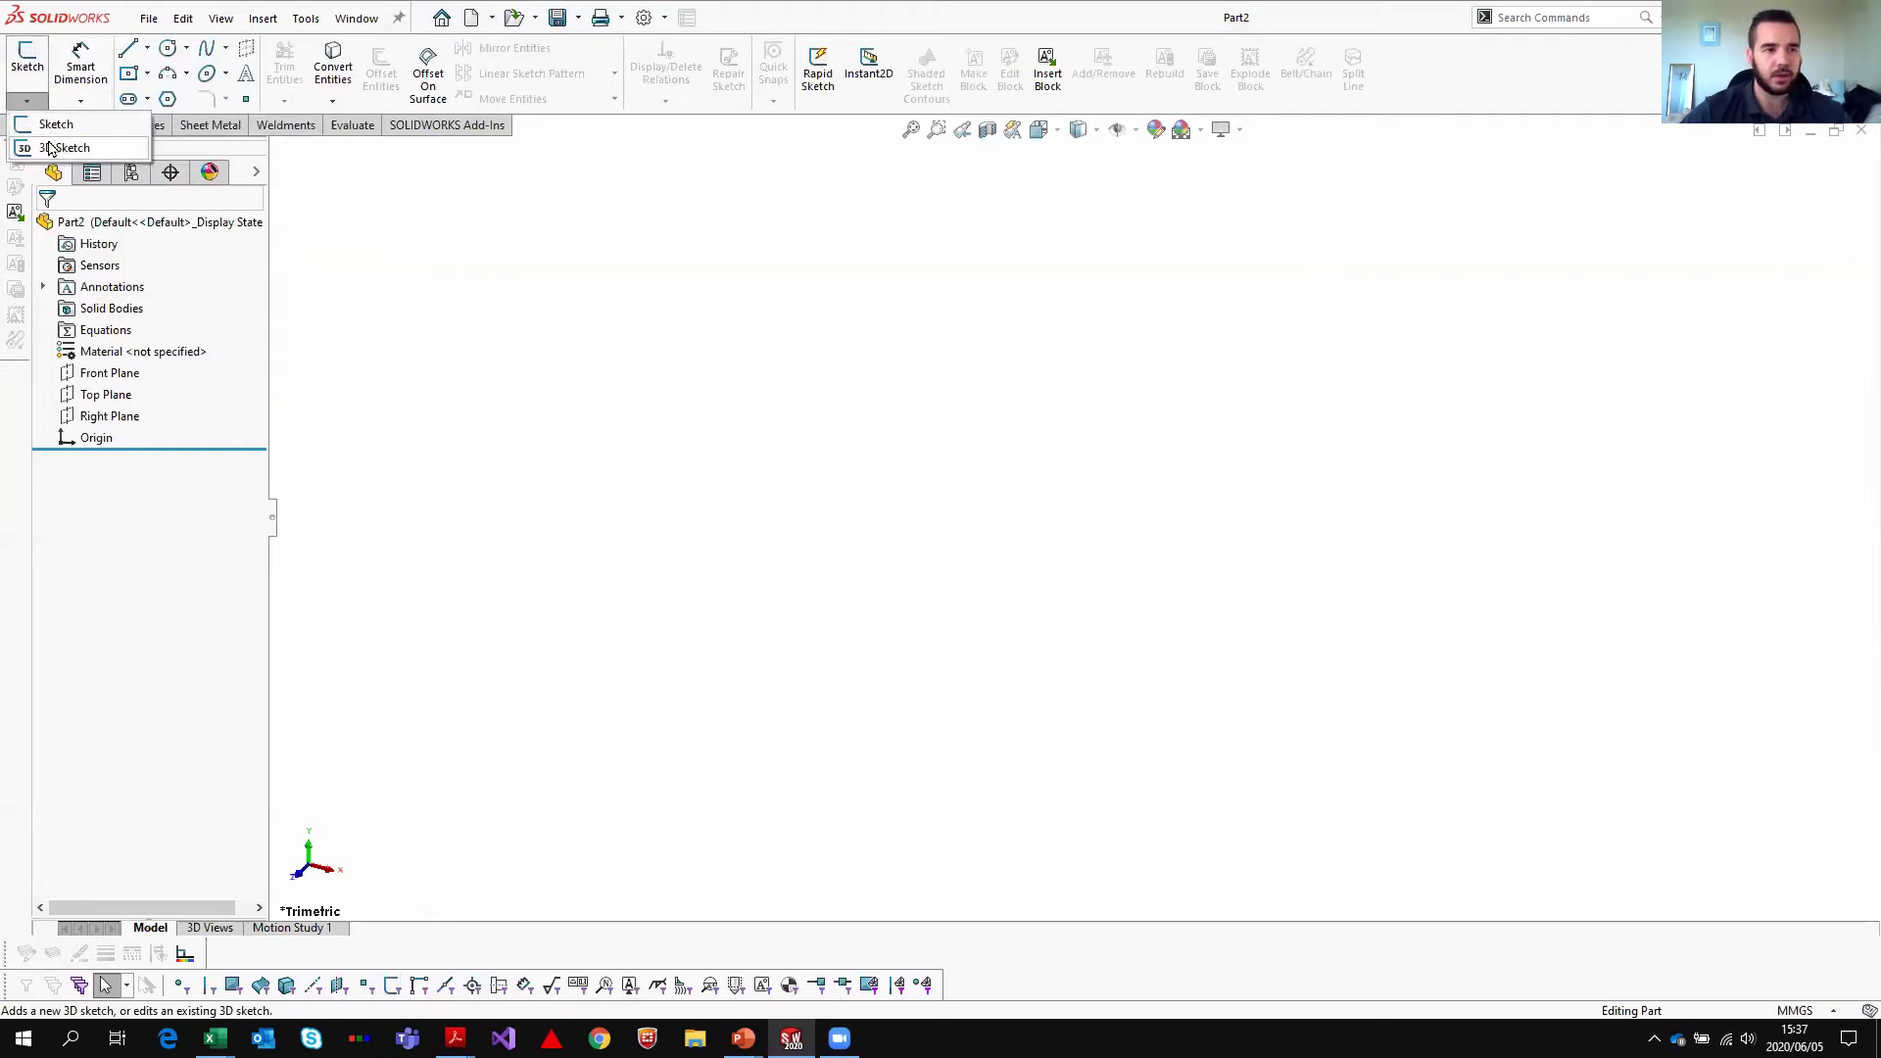
pyautogui.click(124, 154)
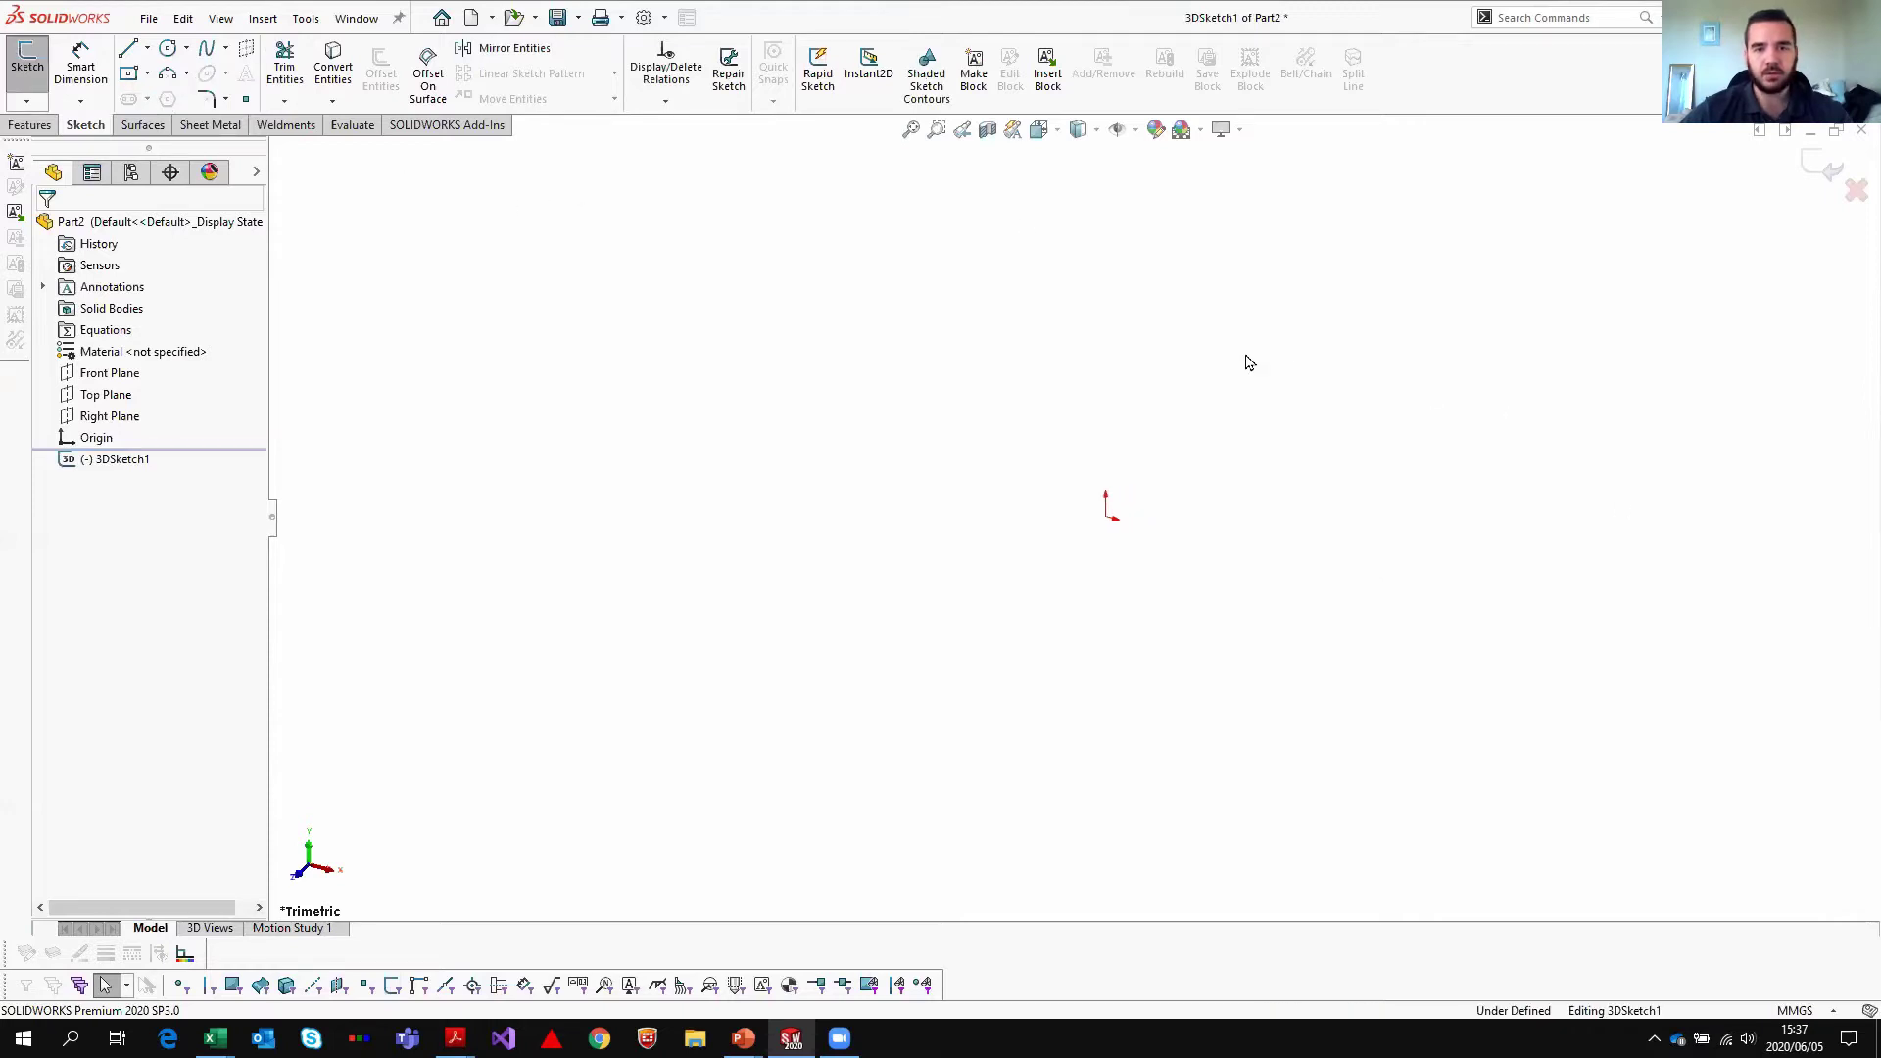
pyautogui.keyDown('ctrl'); pyautogui.moveTo(1243, 361); pyautogui.dragTo(1104, 554, button='middle'); pyautogui.keyUp('ctrl')
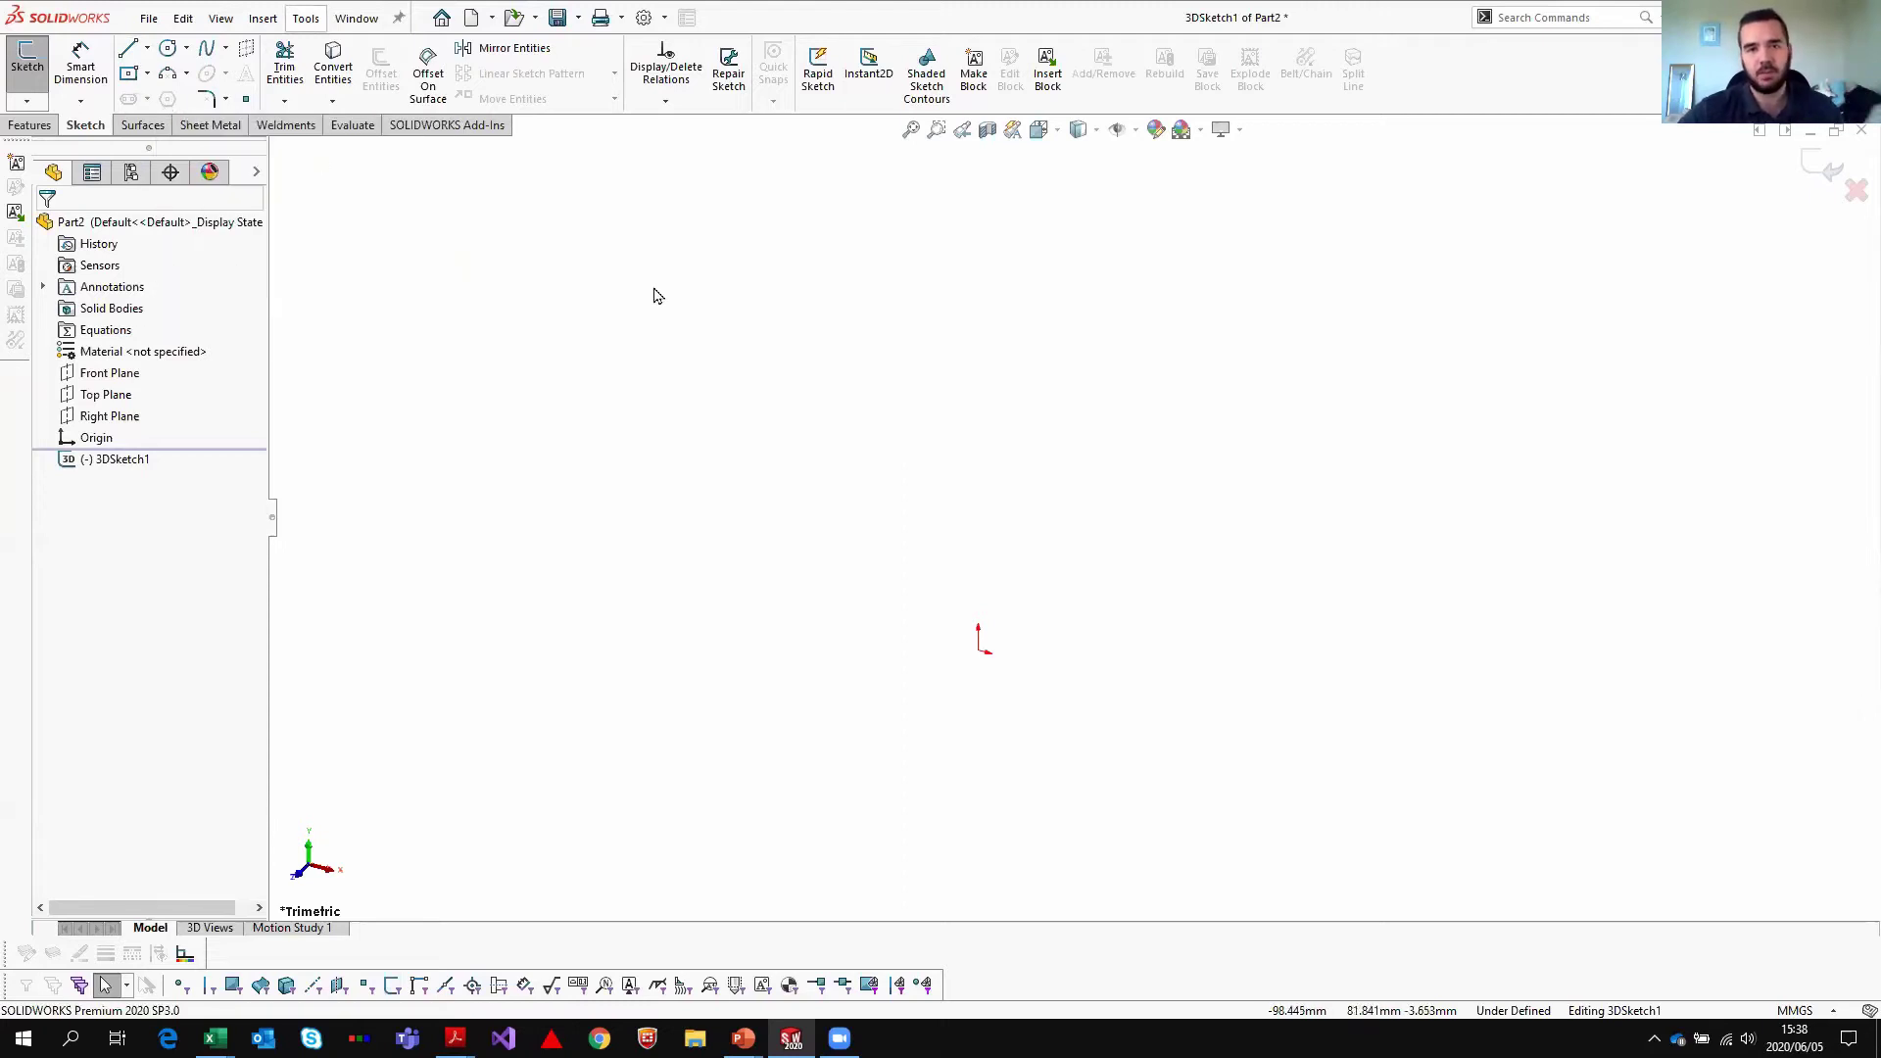
# - Start the Line tool and cycle its sketching plane through YZ and ZX back to XY
pyautogui.click(132, 54)
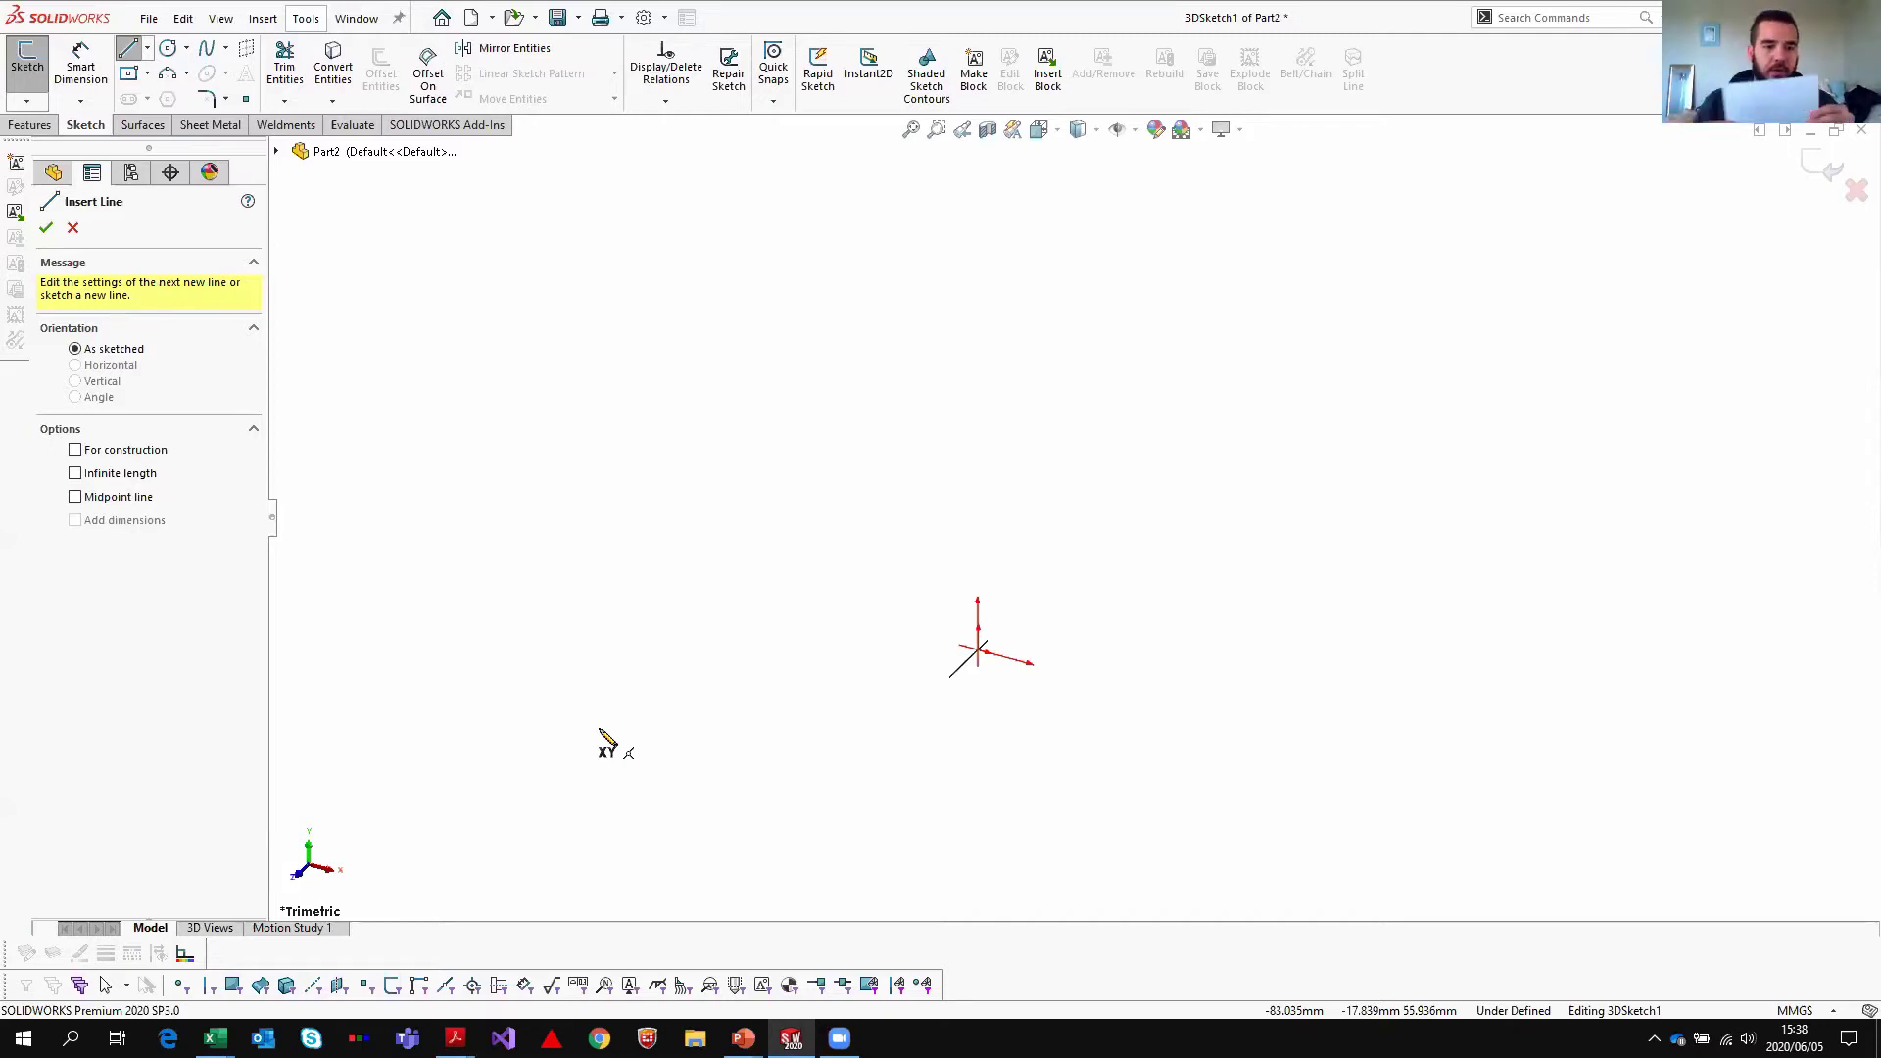
pyautogui.press('Tab')
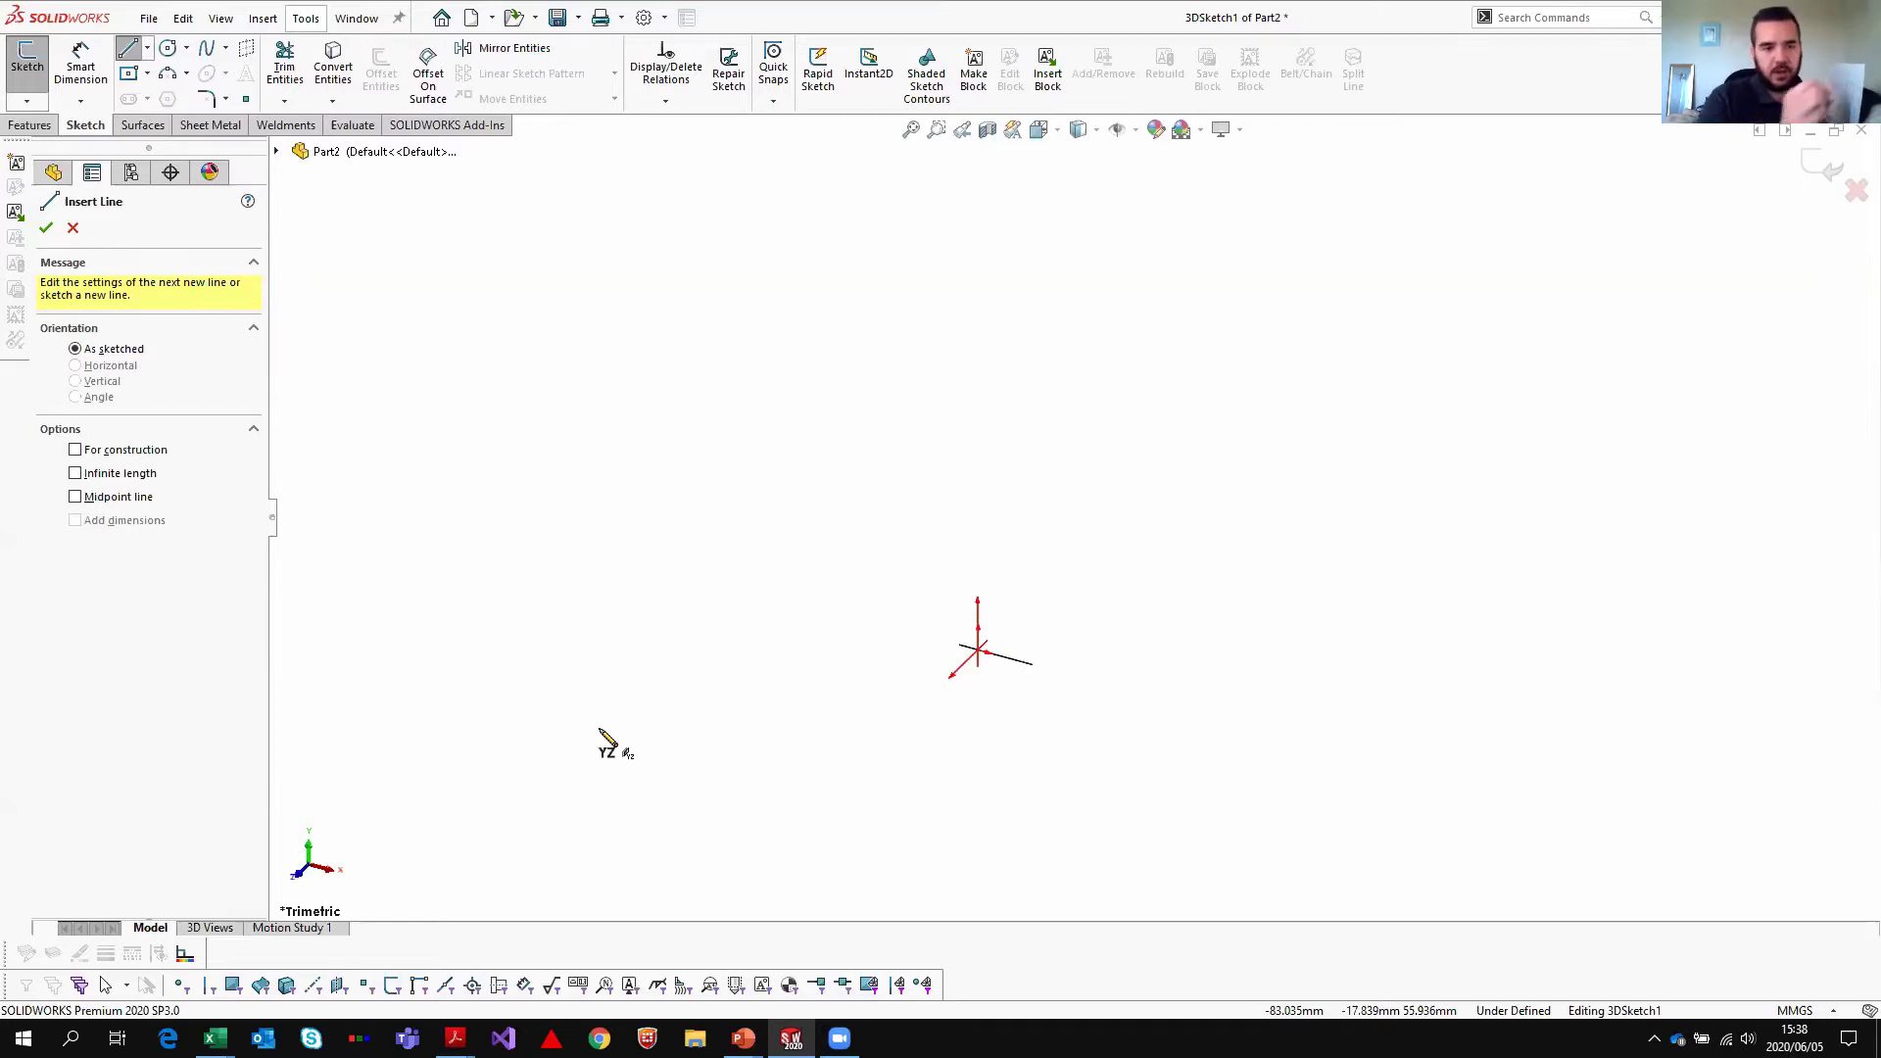
pyautogui.press('Tab')
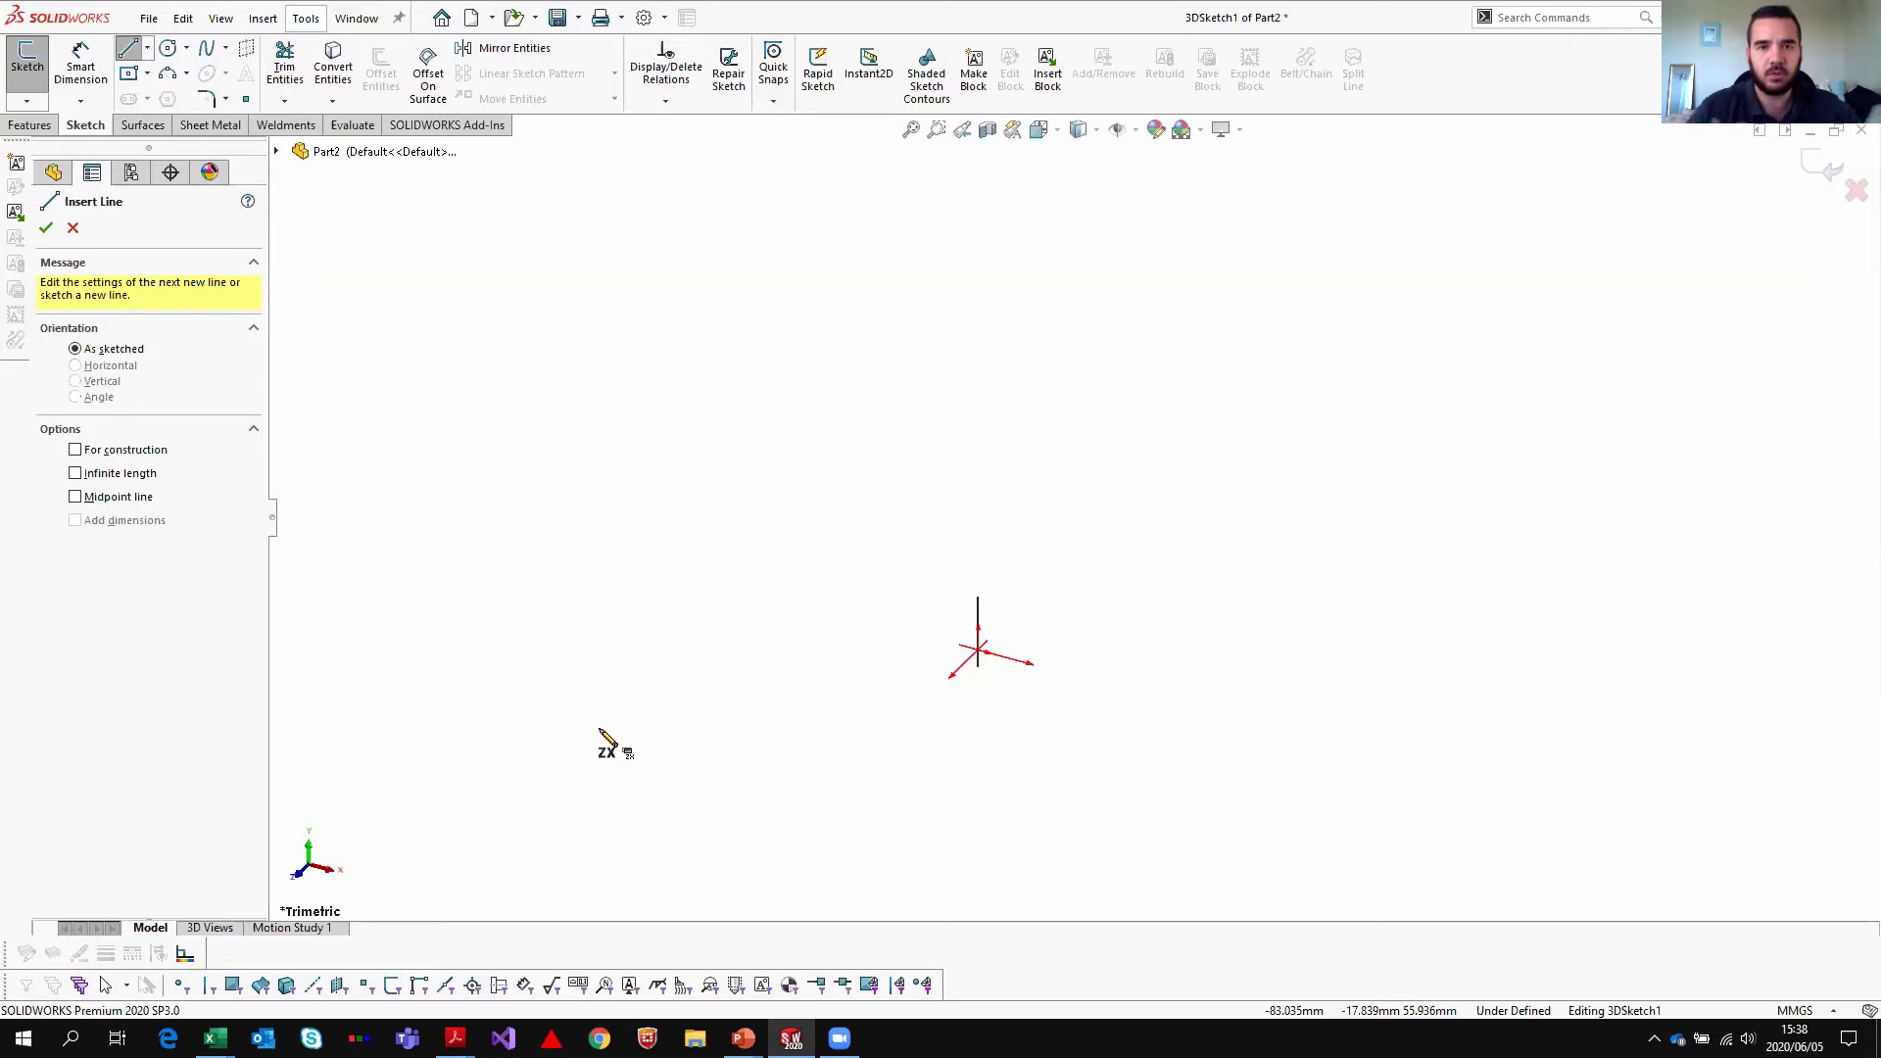
pyautogui.press('Tab')
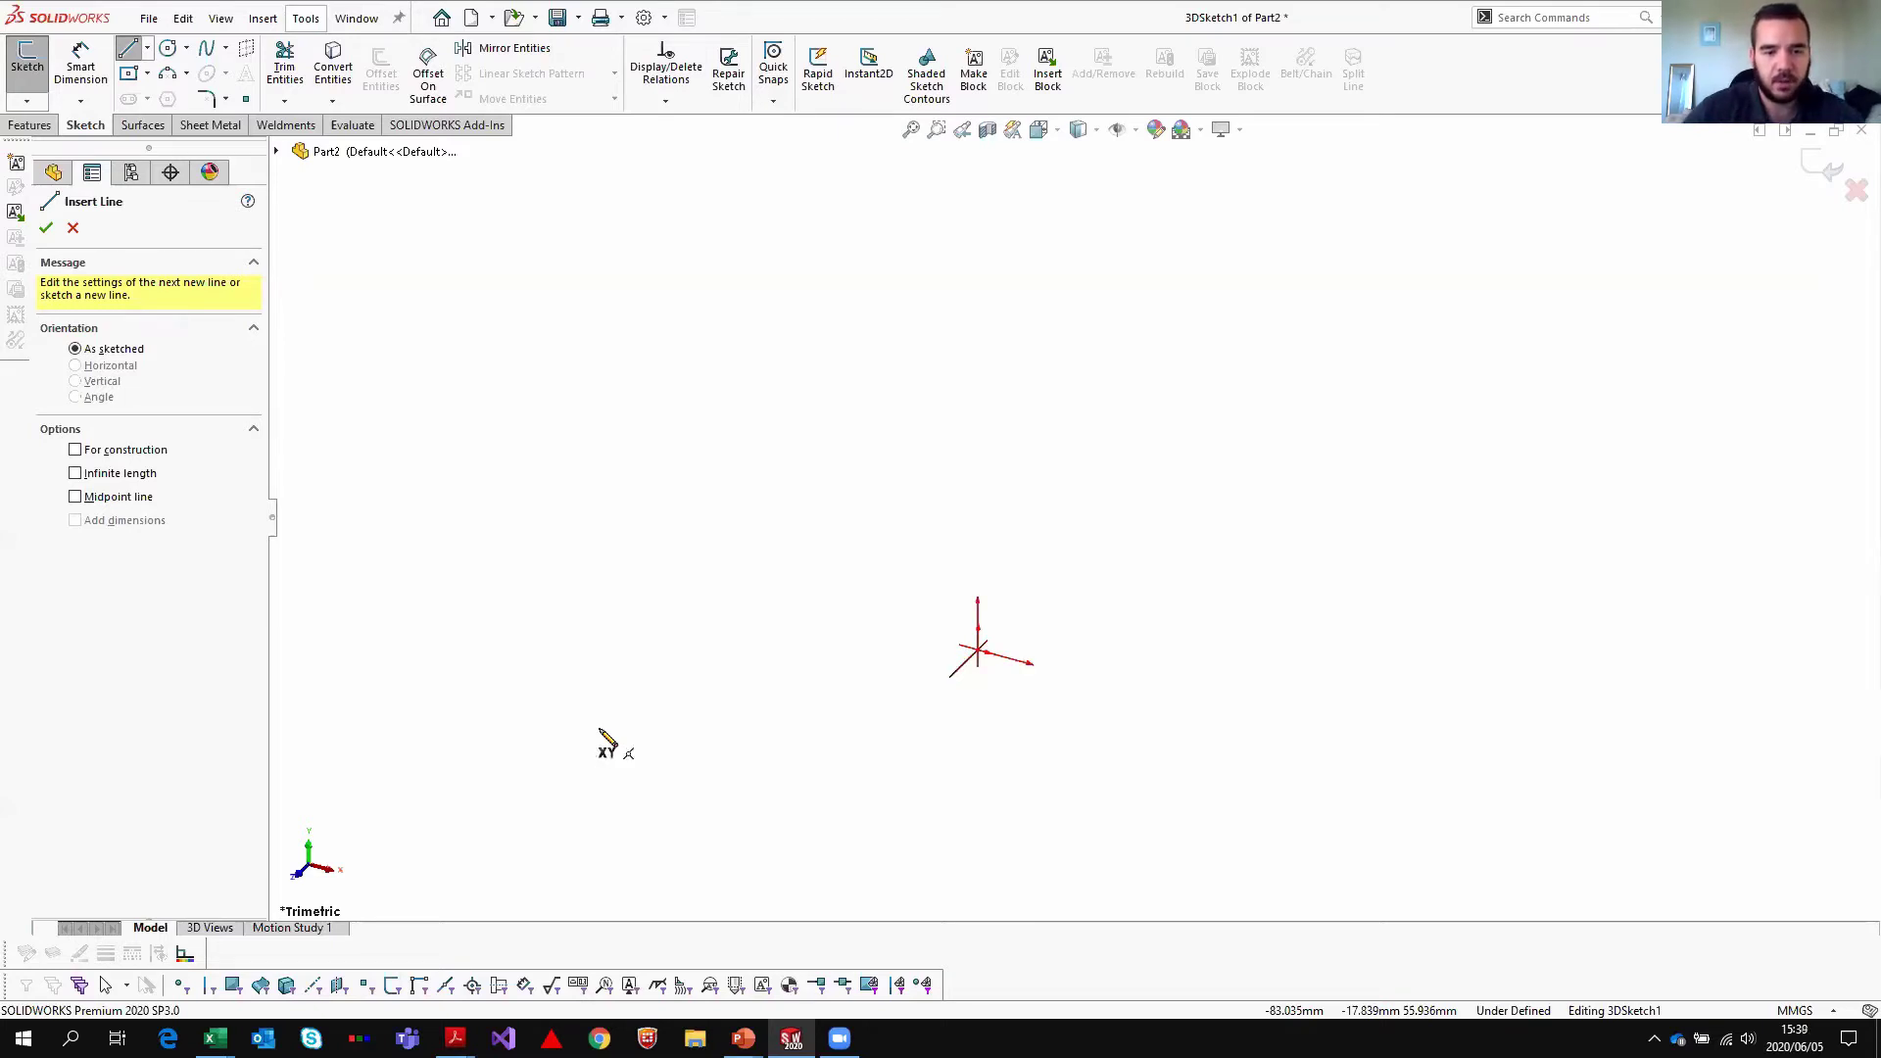
# - In the XY plane, draw a 100 mm line vertically up from the origin and a 100 mm line along negative X from its upper end
pyautogui.click(979, 651)
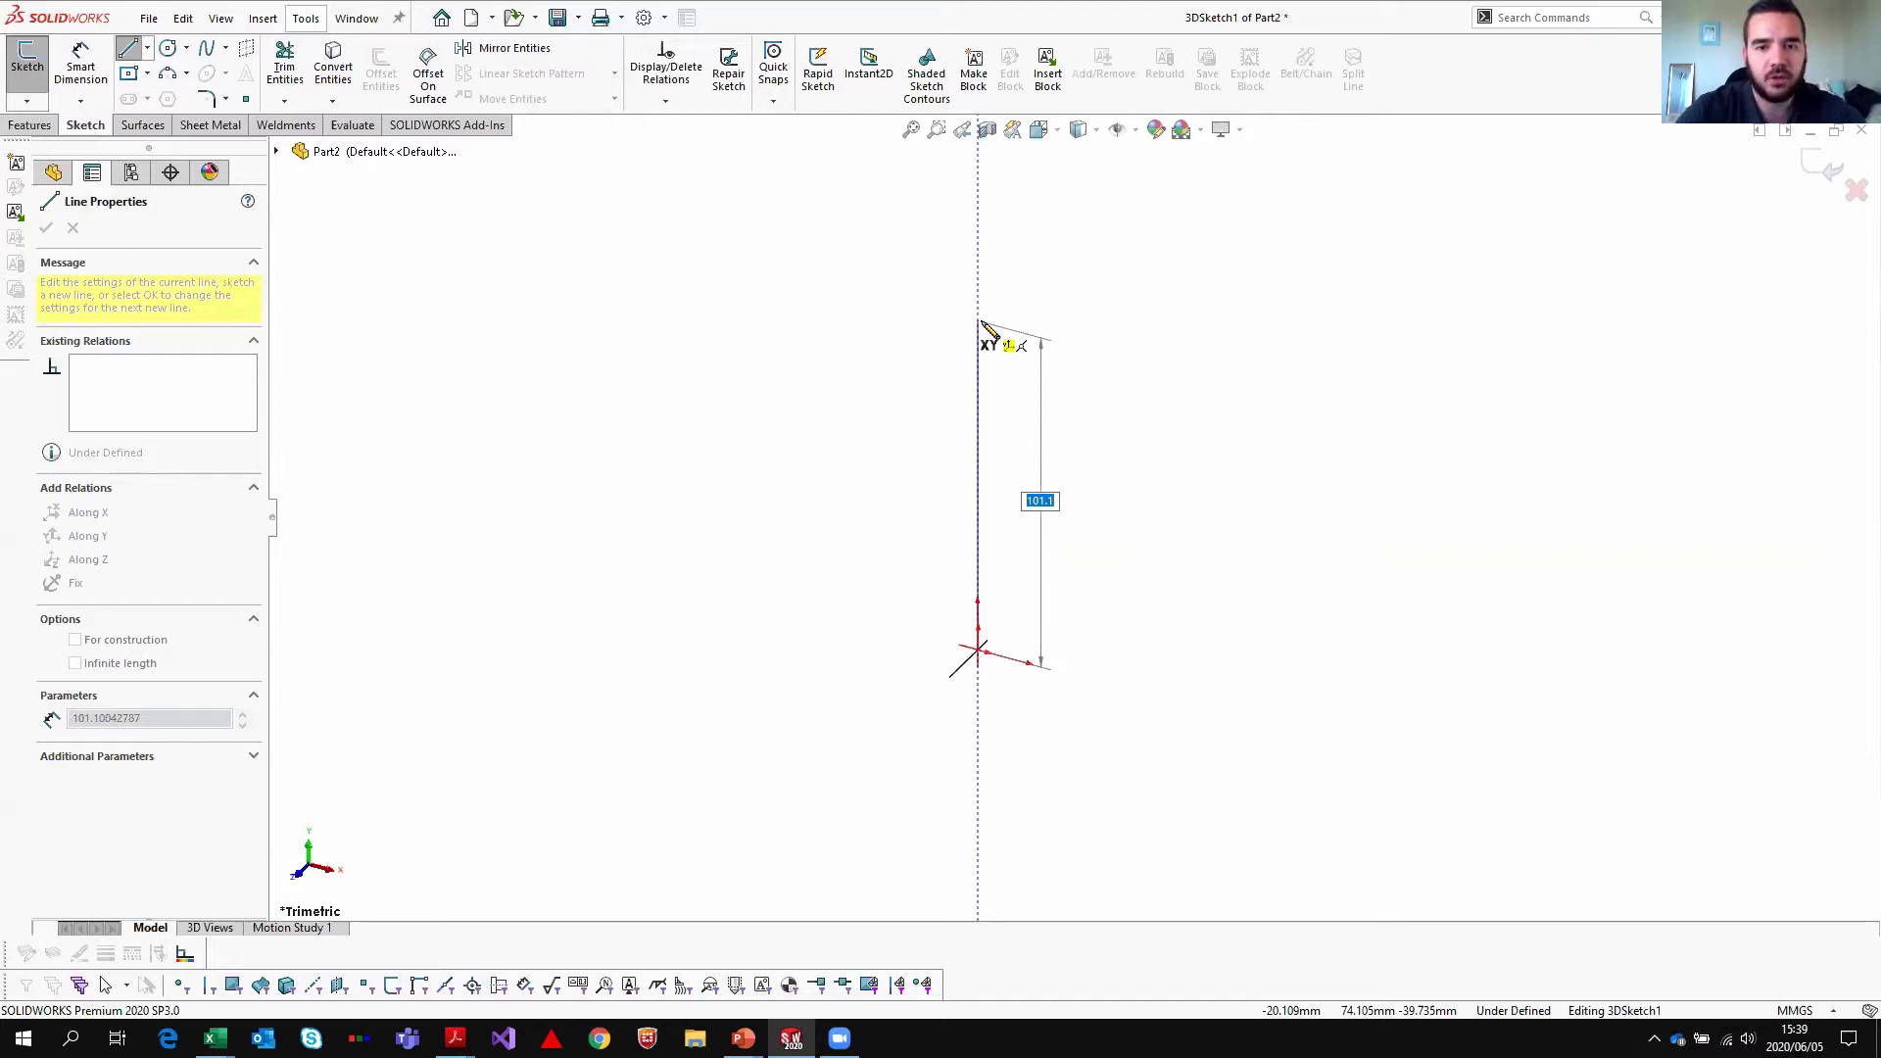
pyautogui.write('100')
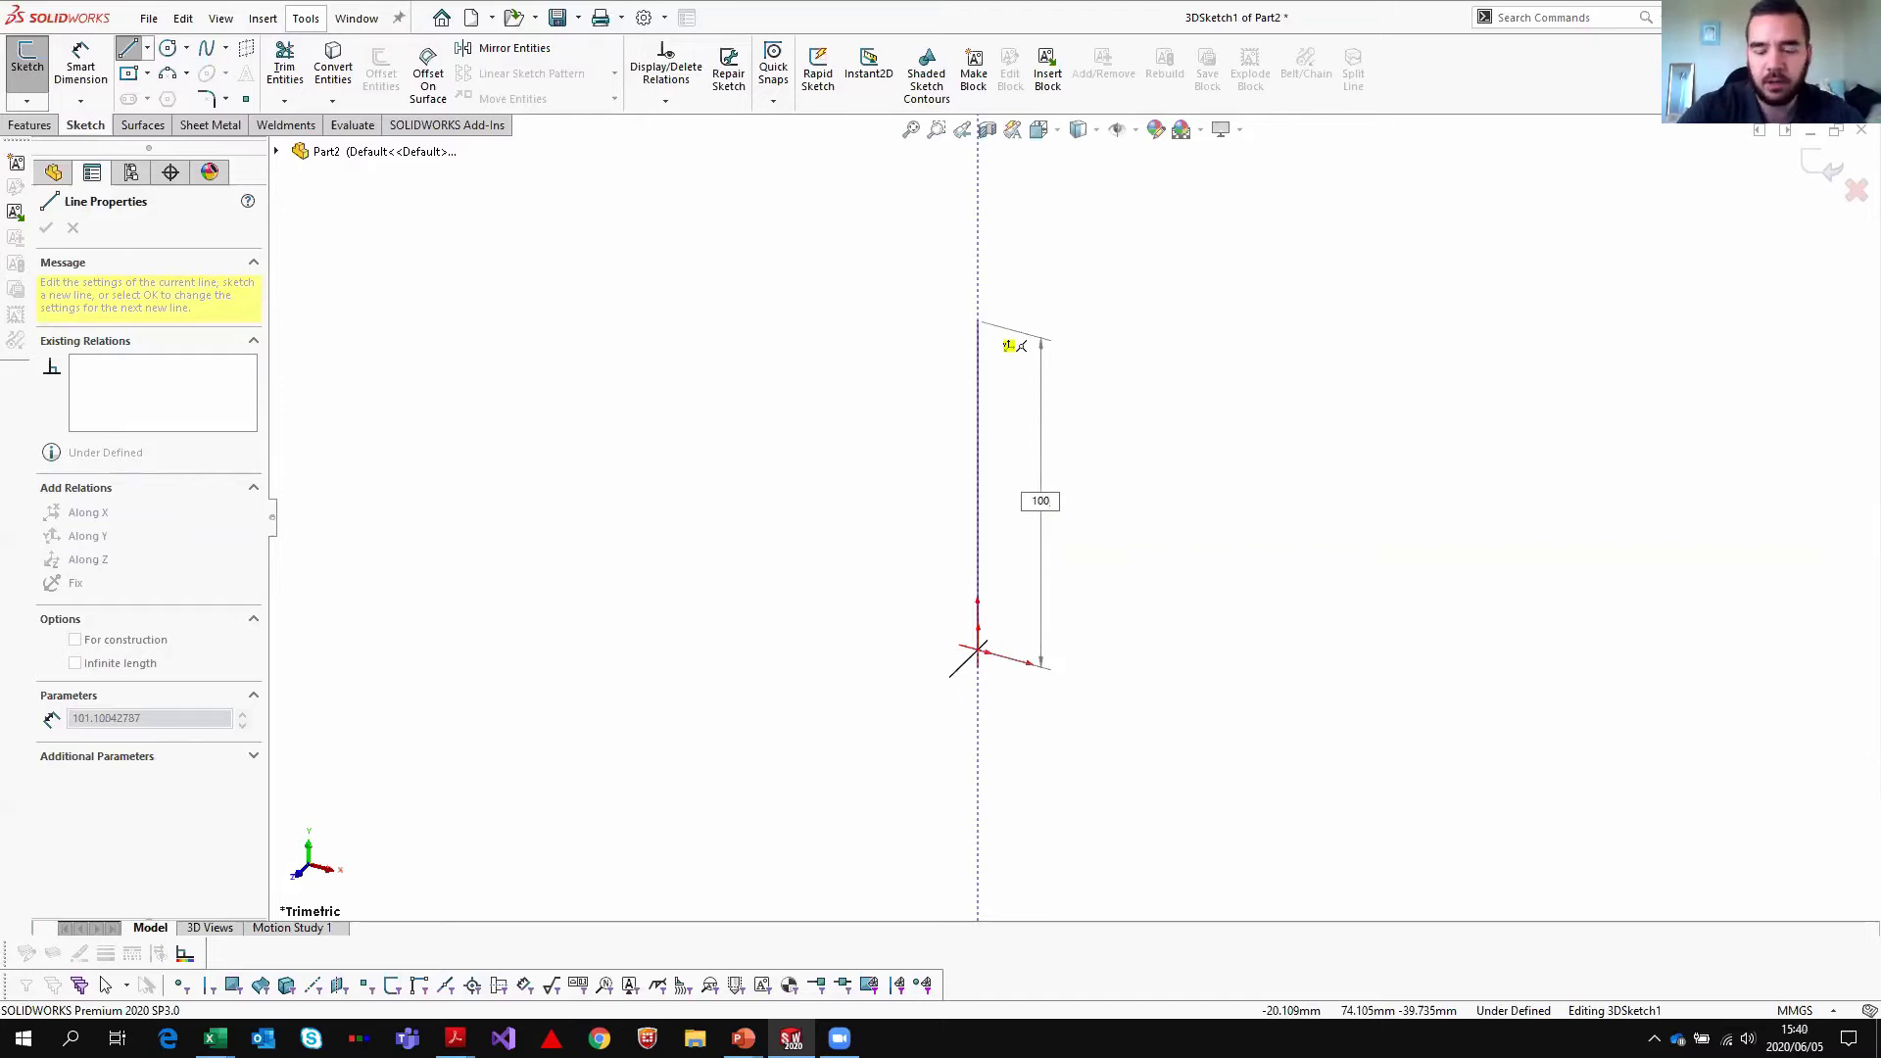
pyautogui.press('Return')
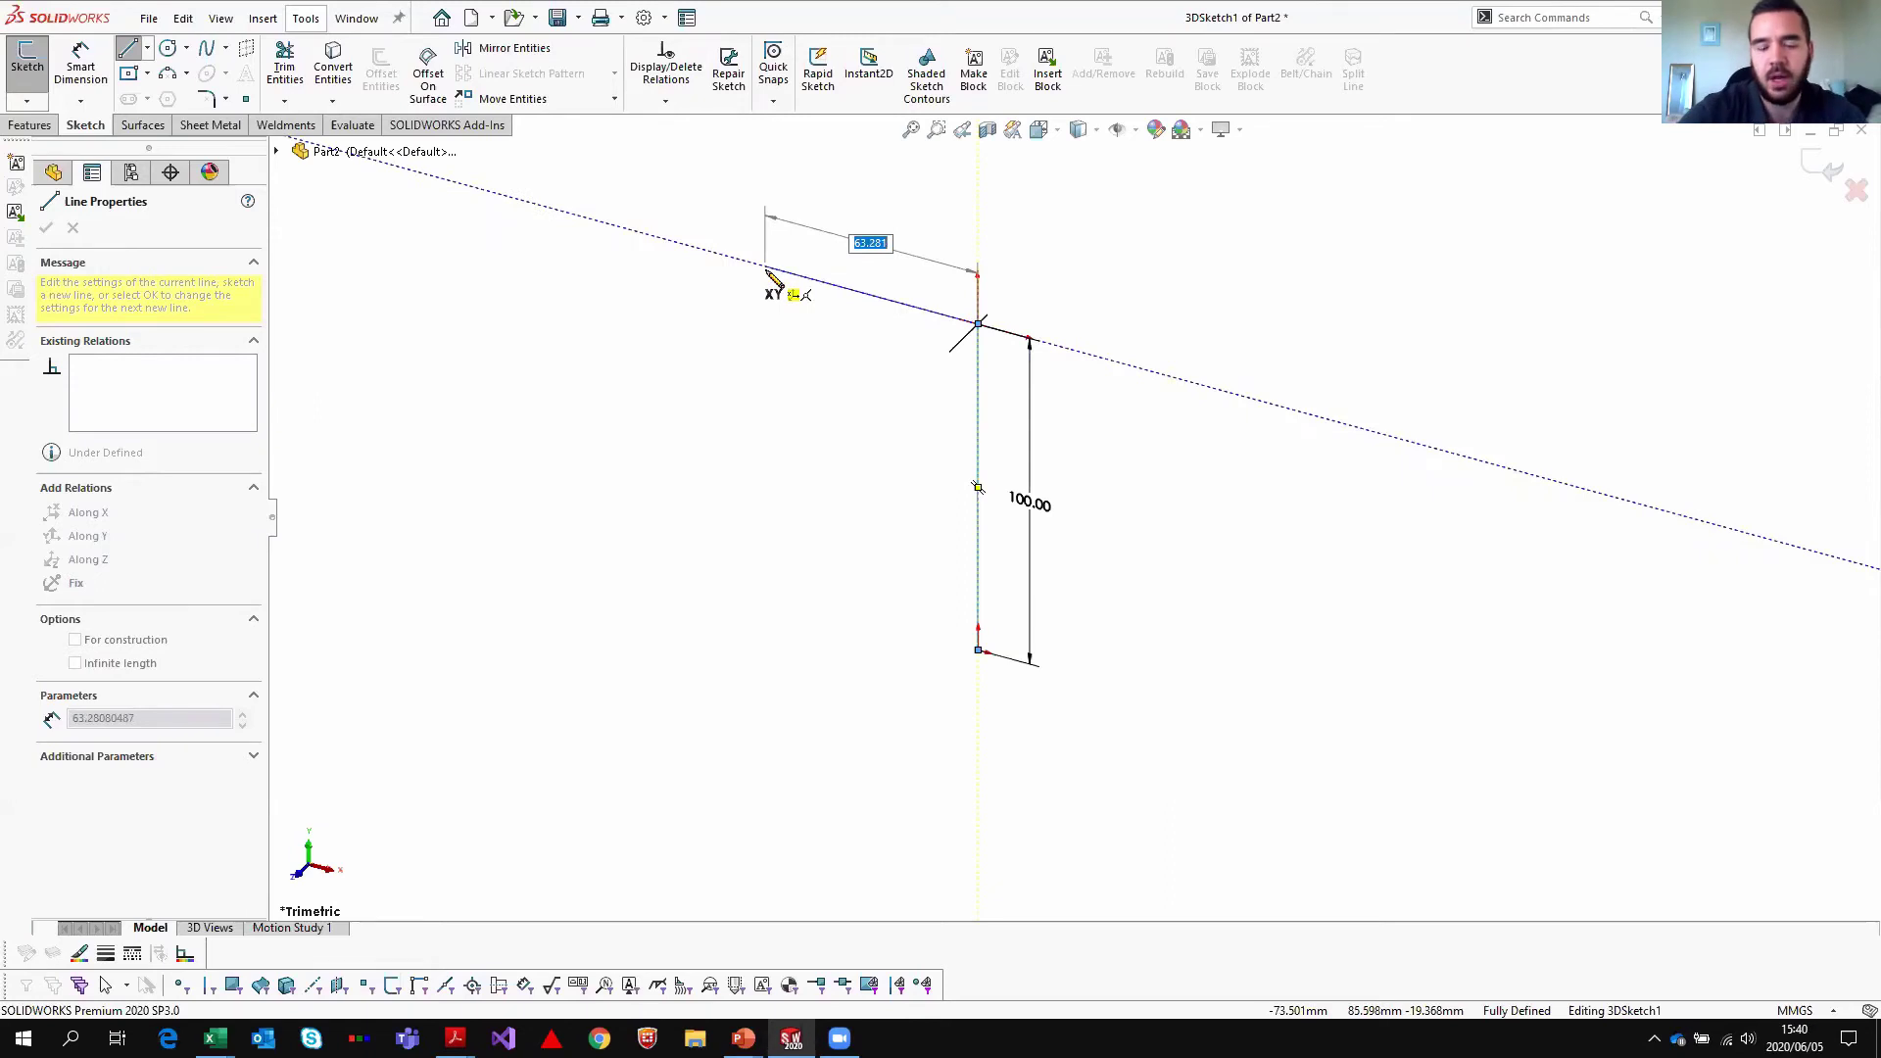
pyautogui.write('100')
pyautogui.press('Return')
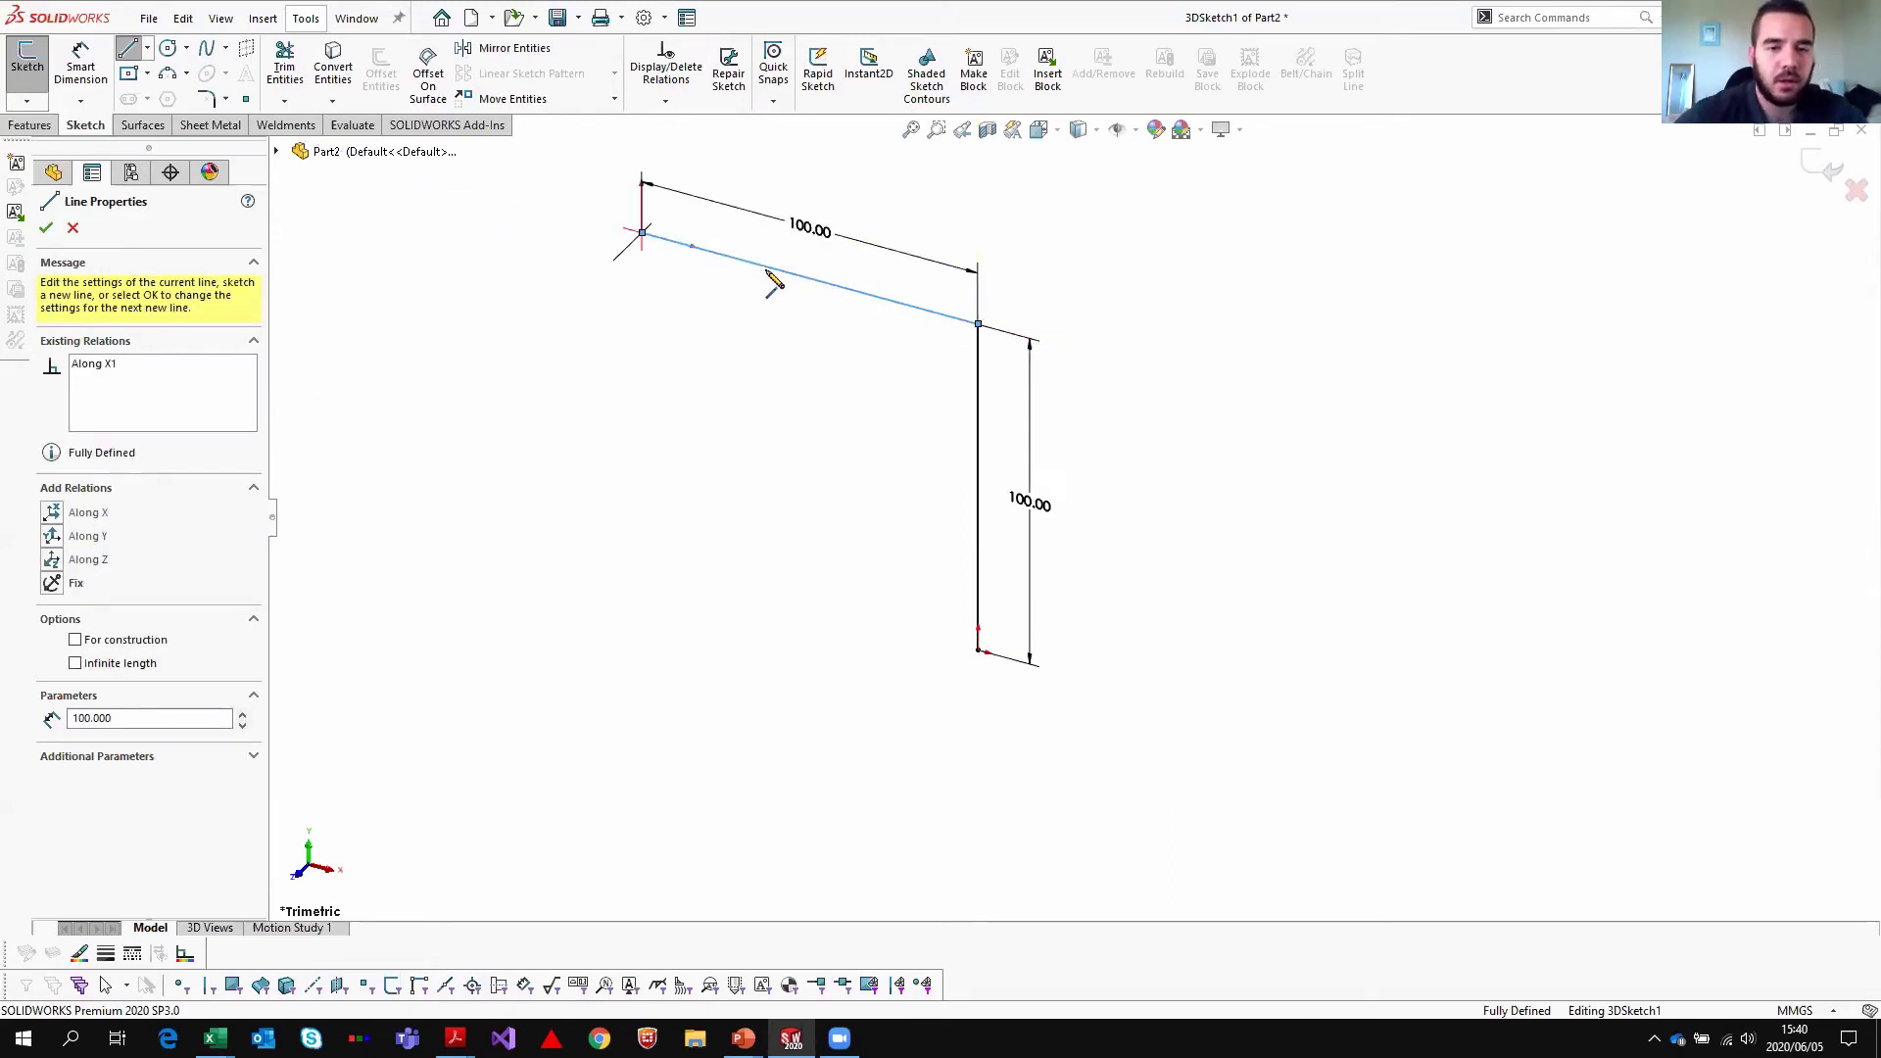
# - Switch to the YZ plane and draw a 100 mm line along Z from the free end of the X-direction line
pyautogui.click(642, 232)
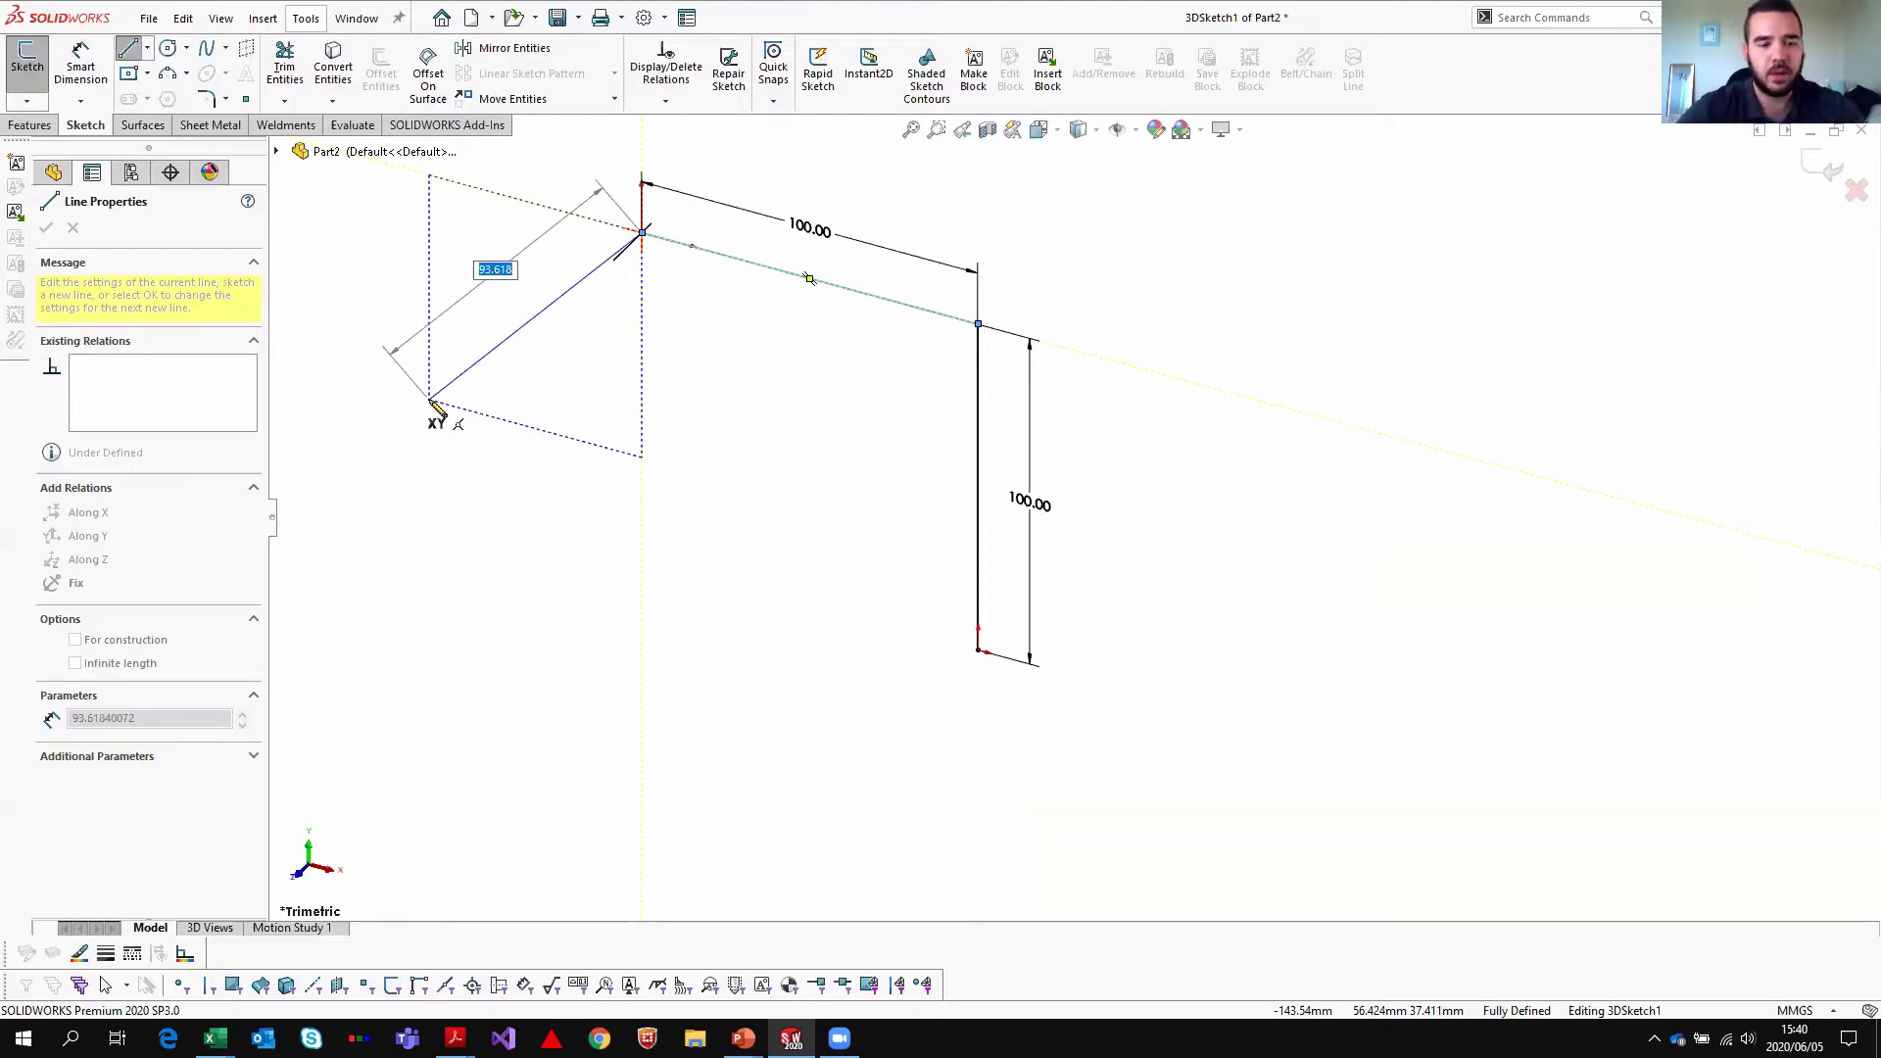
pyautogui.press('Tab')
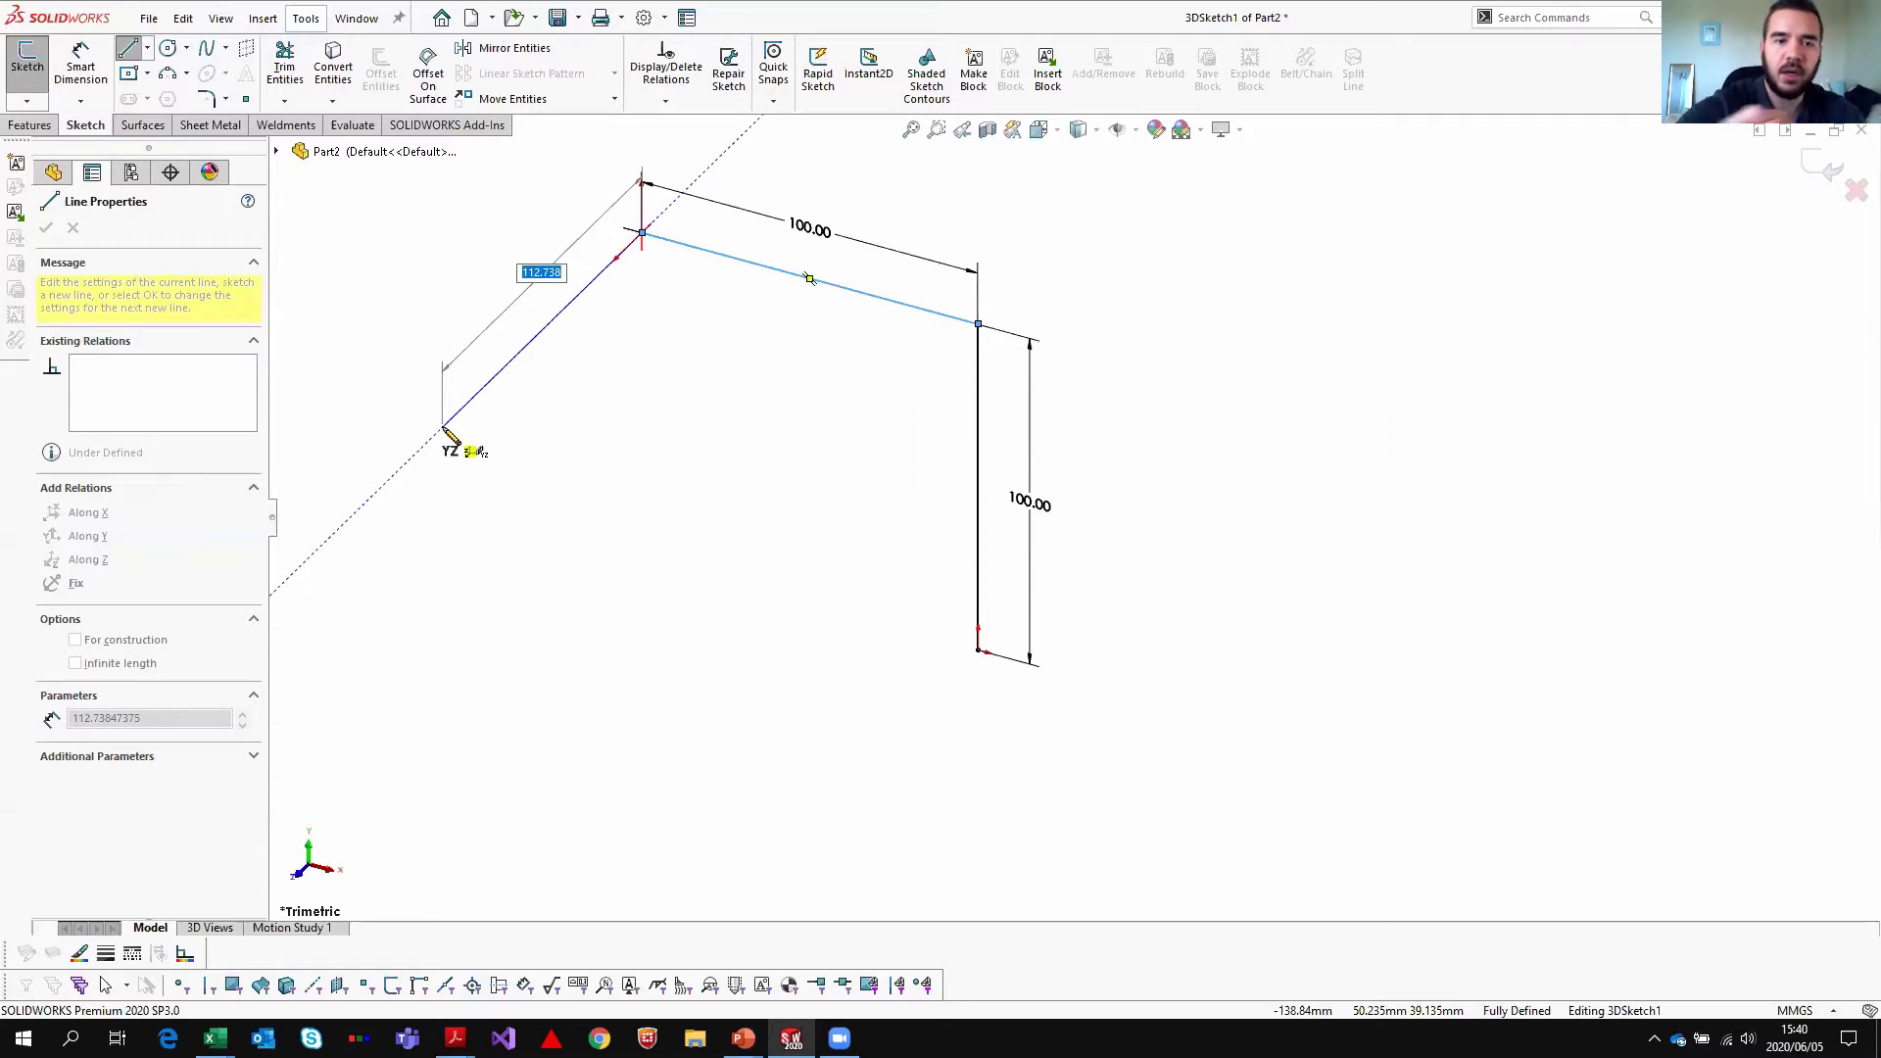
pyautogui.write('100')
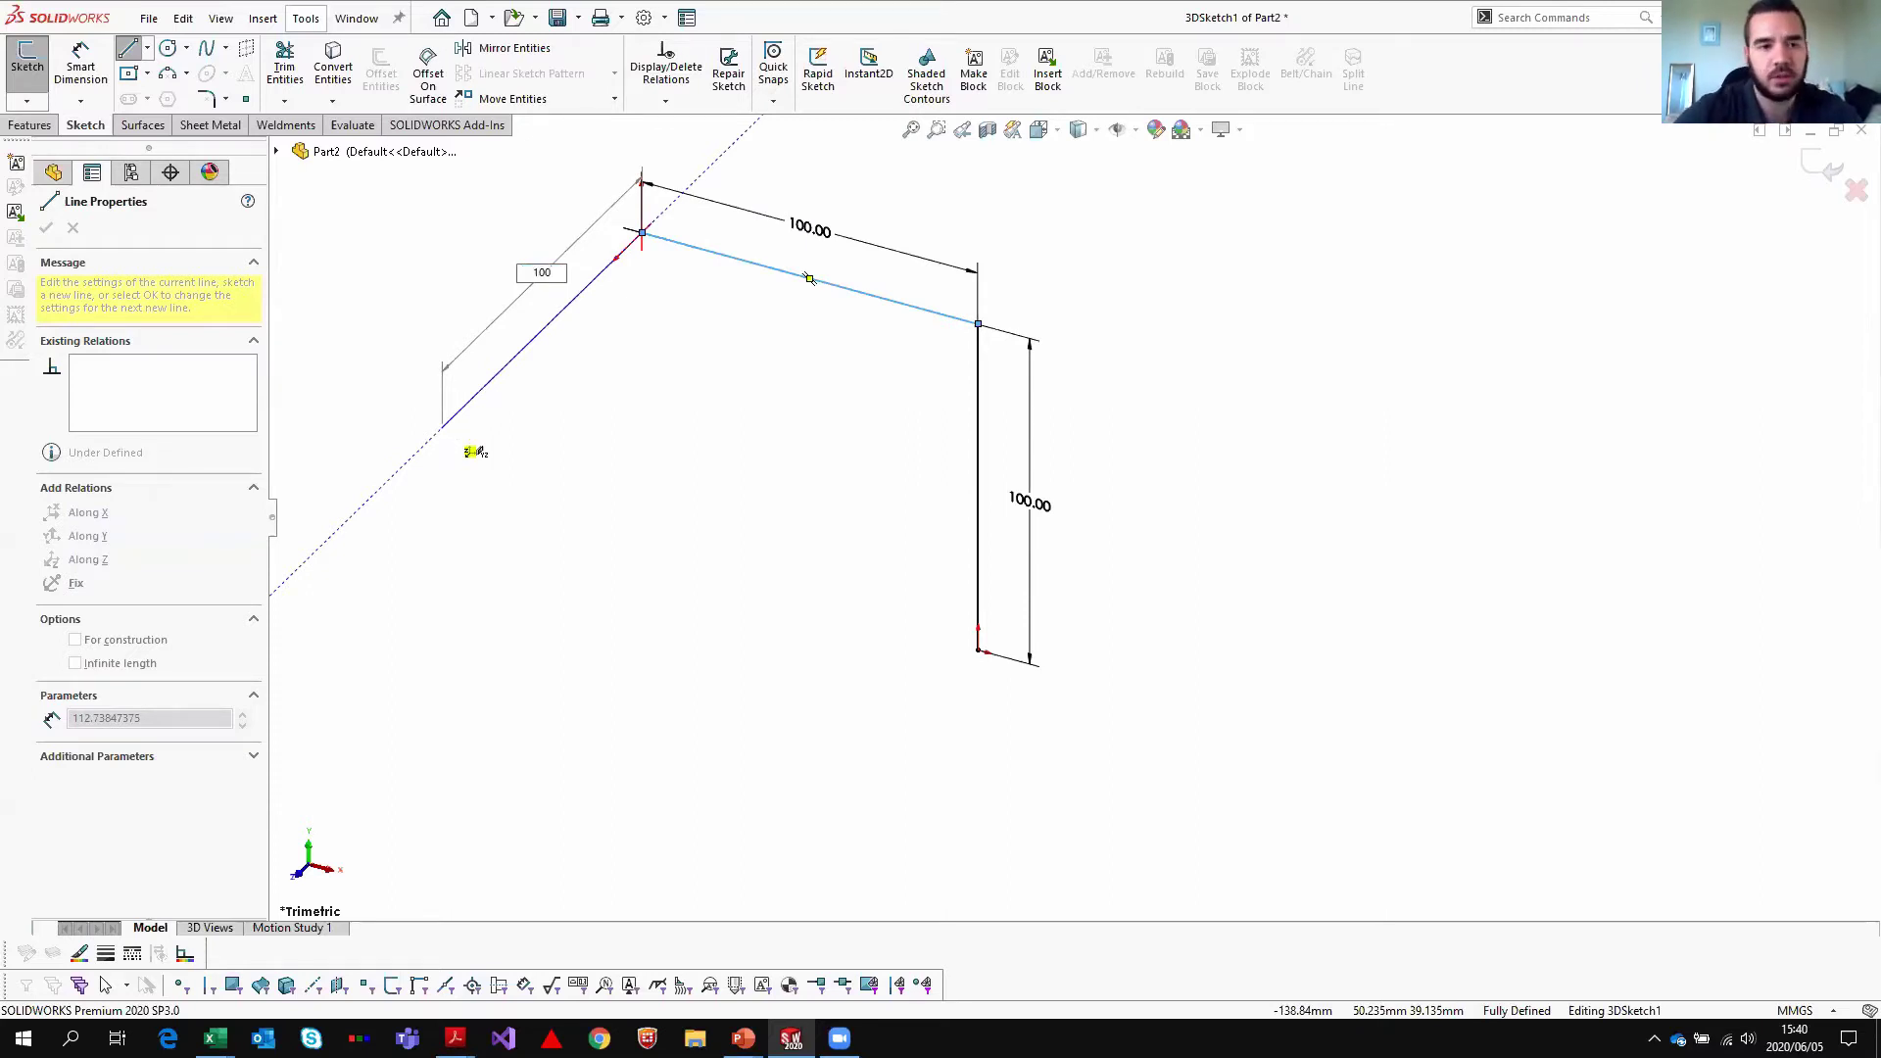
pyautogui.press('Return')
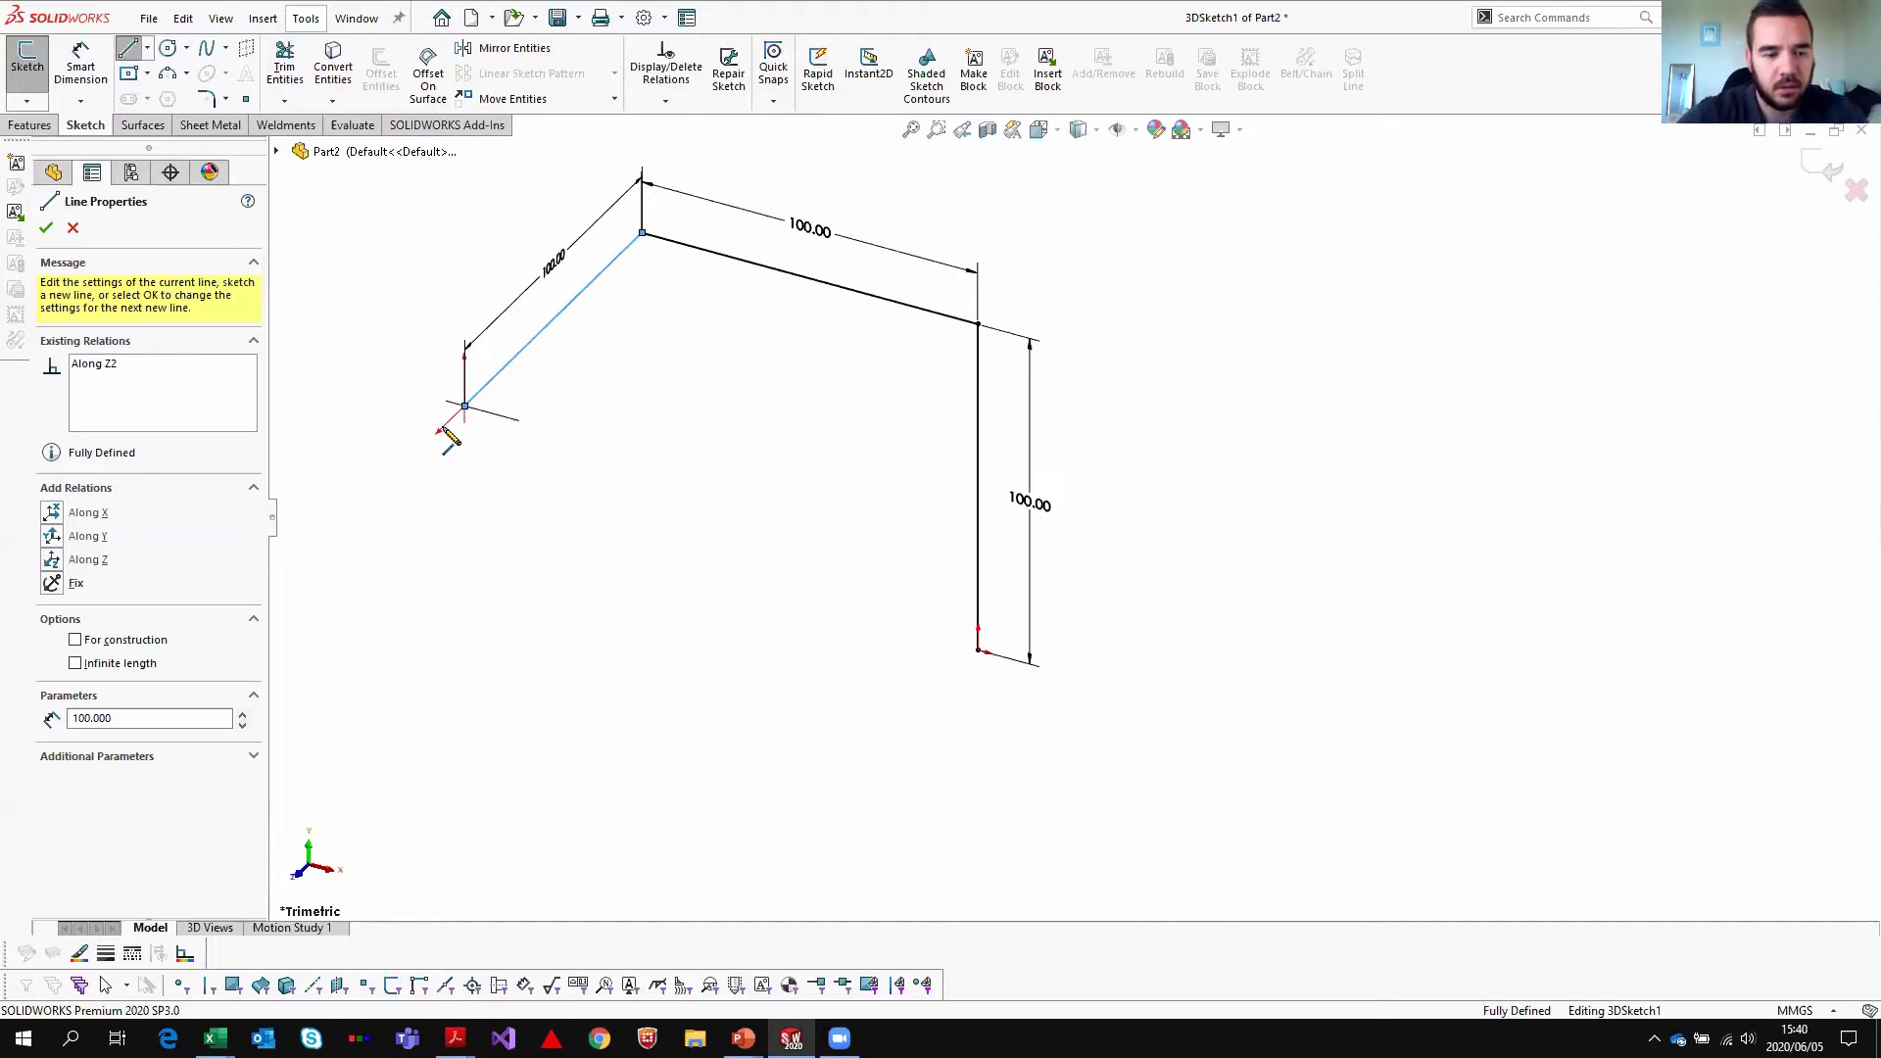
# - From the Z-direction line's end, draw a 100 mm line along positive X, continue 100 mm vertically down, and end the line chain
pyautogui.click(465, 406)
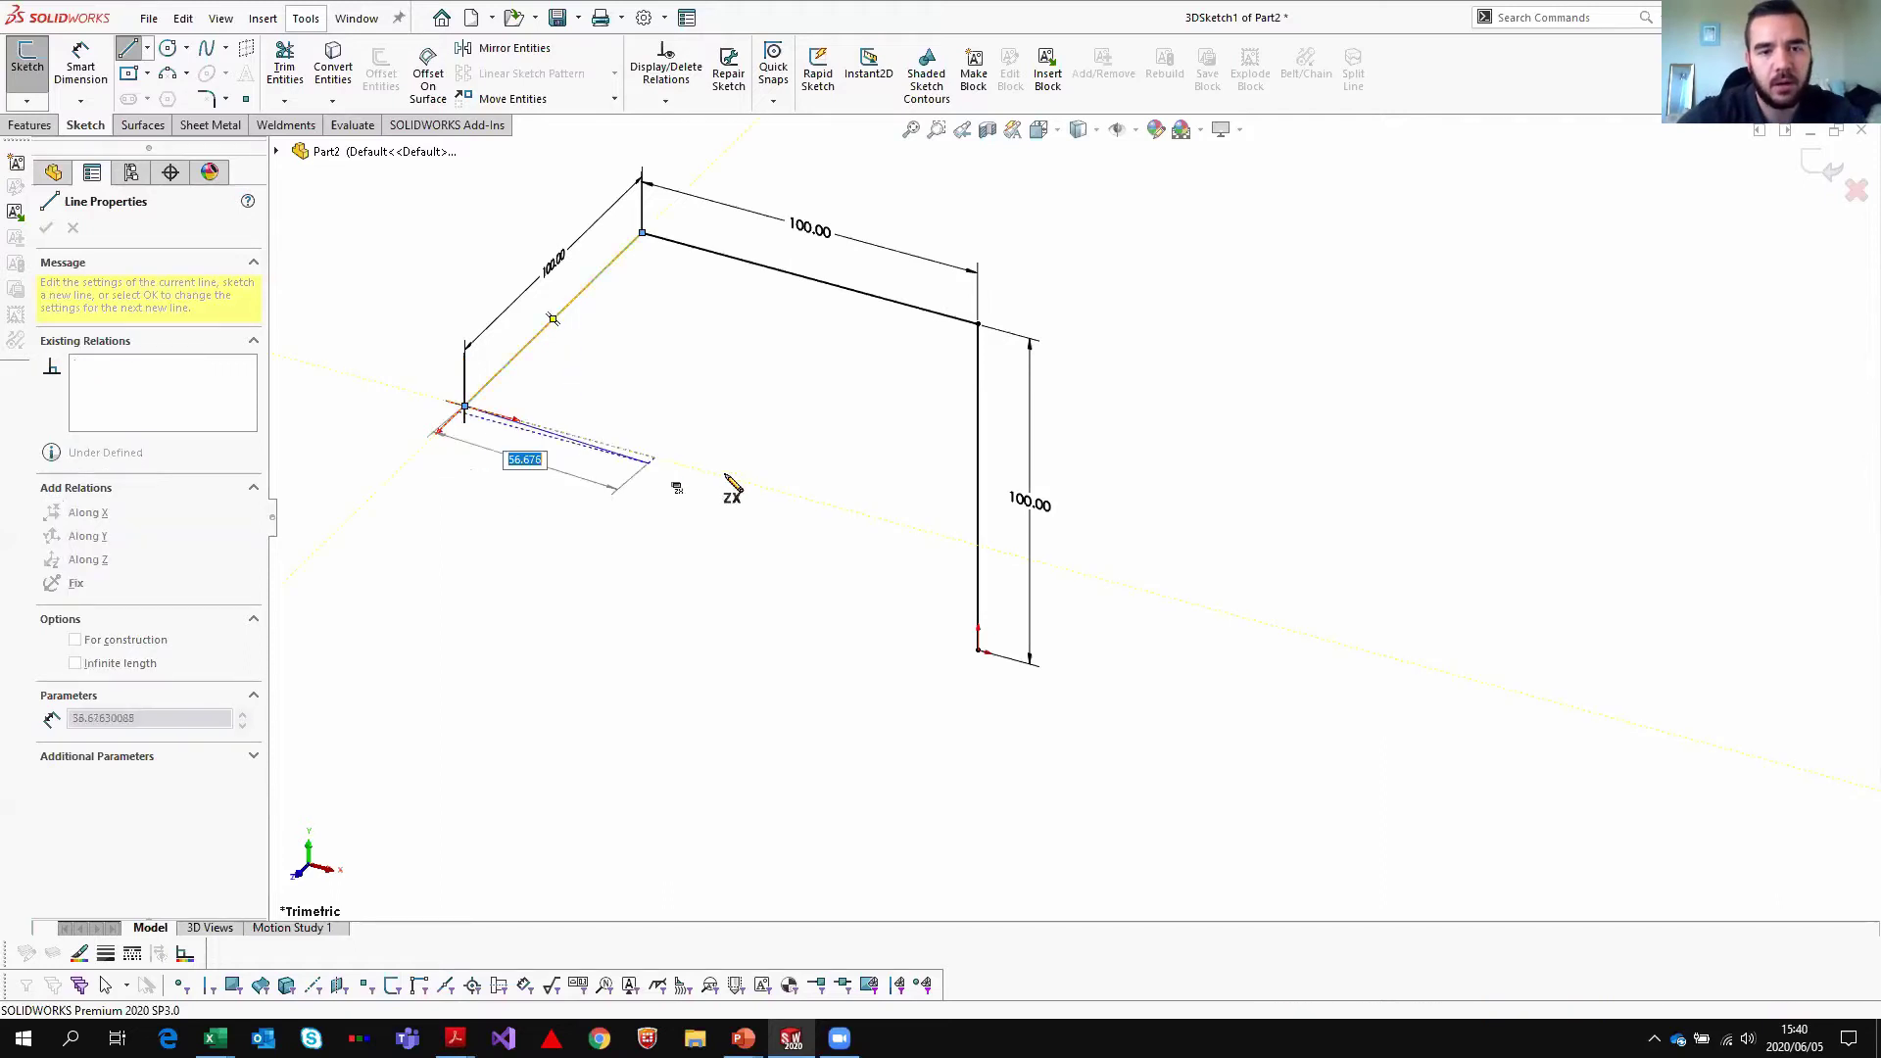
pyautogui.write('100')
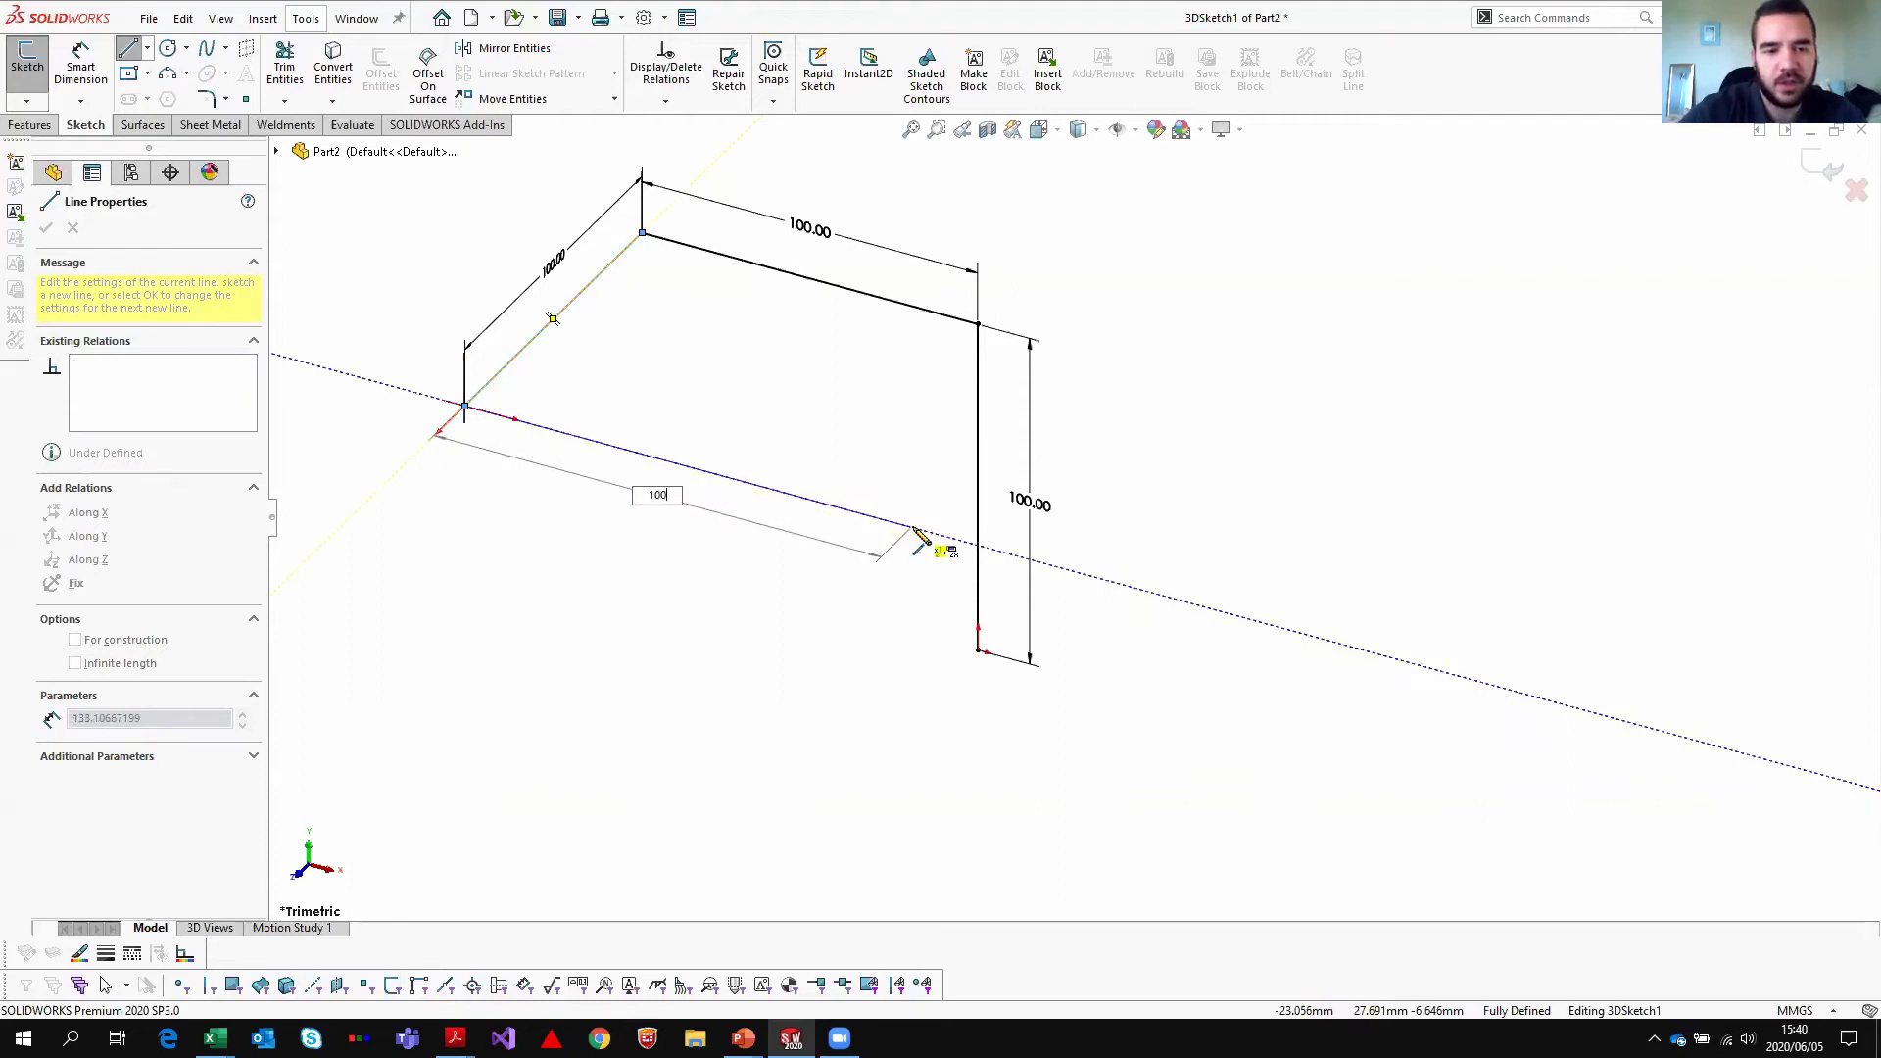
pyautogui.press('Return')
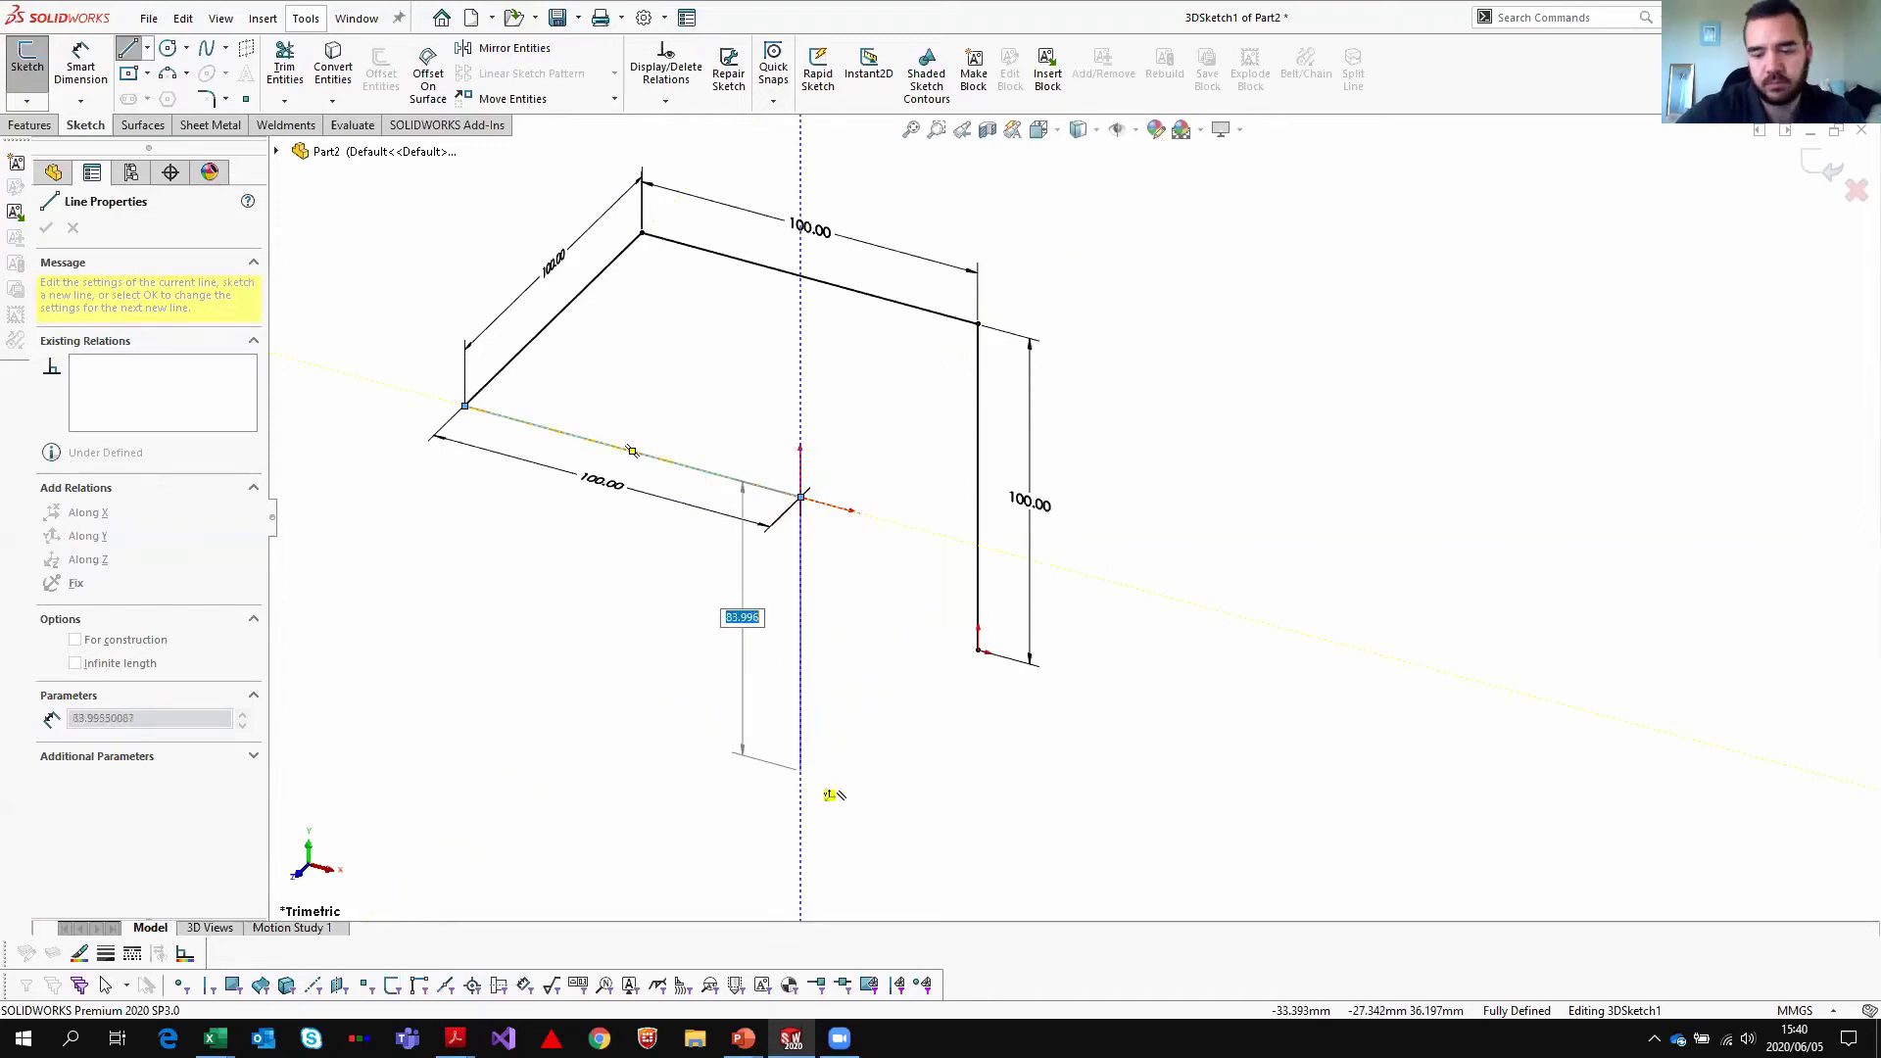
pyautogui.write('100')
pyautogui.press('Return')
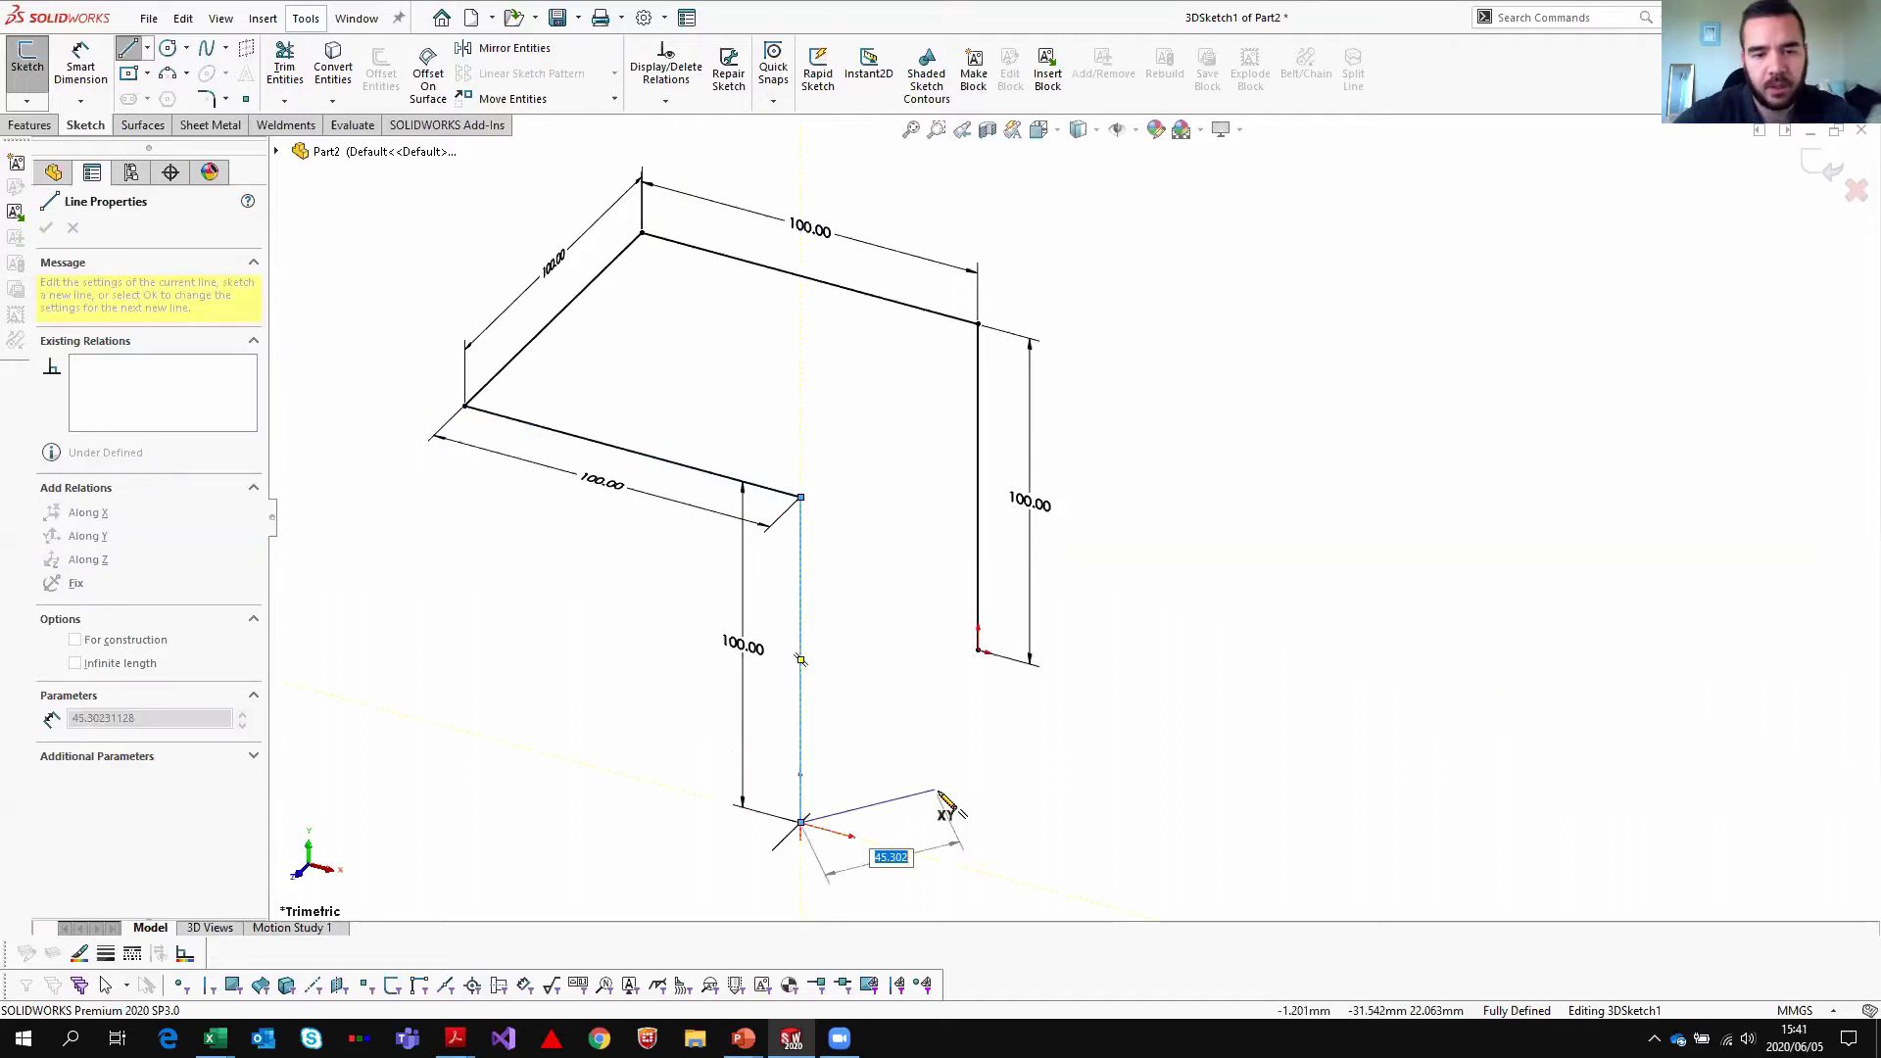
pyautogui.rightClick(948, 805)
pyautogui.click(975, 802)
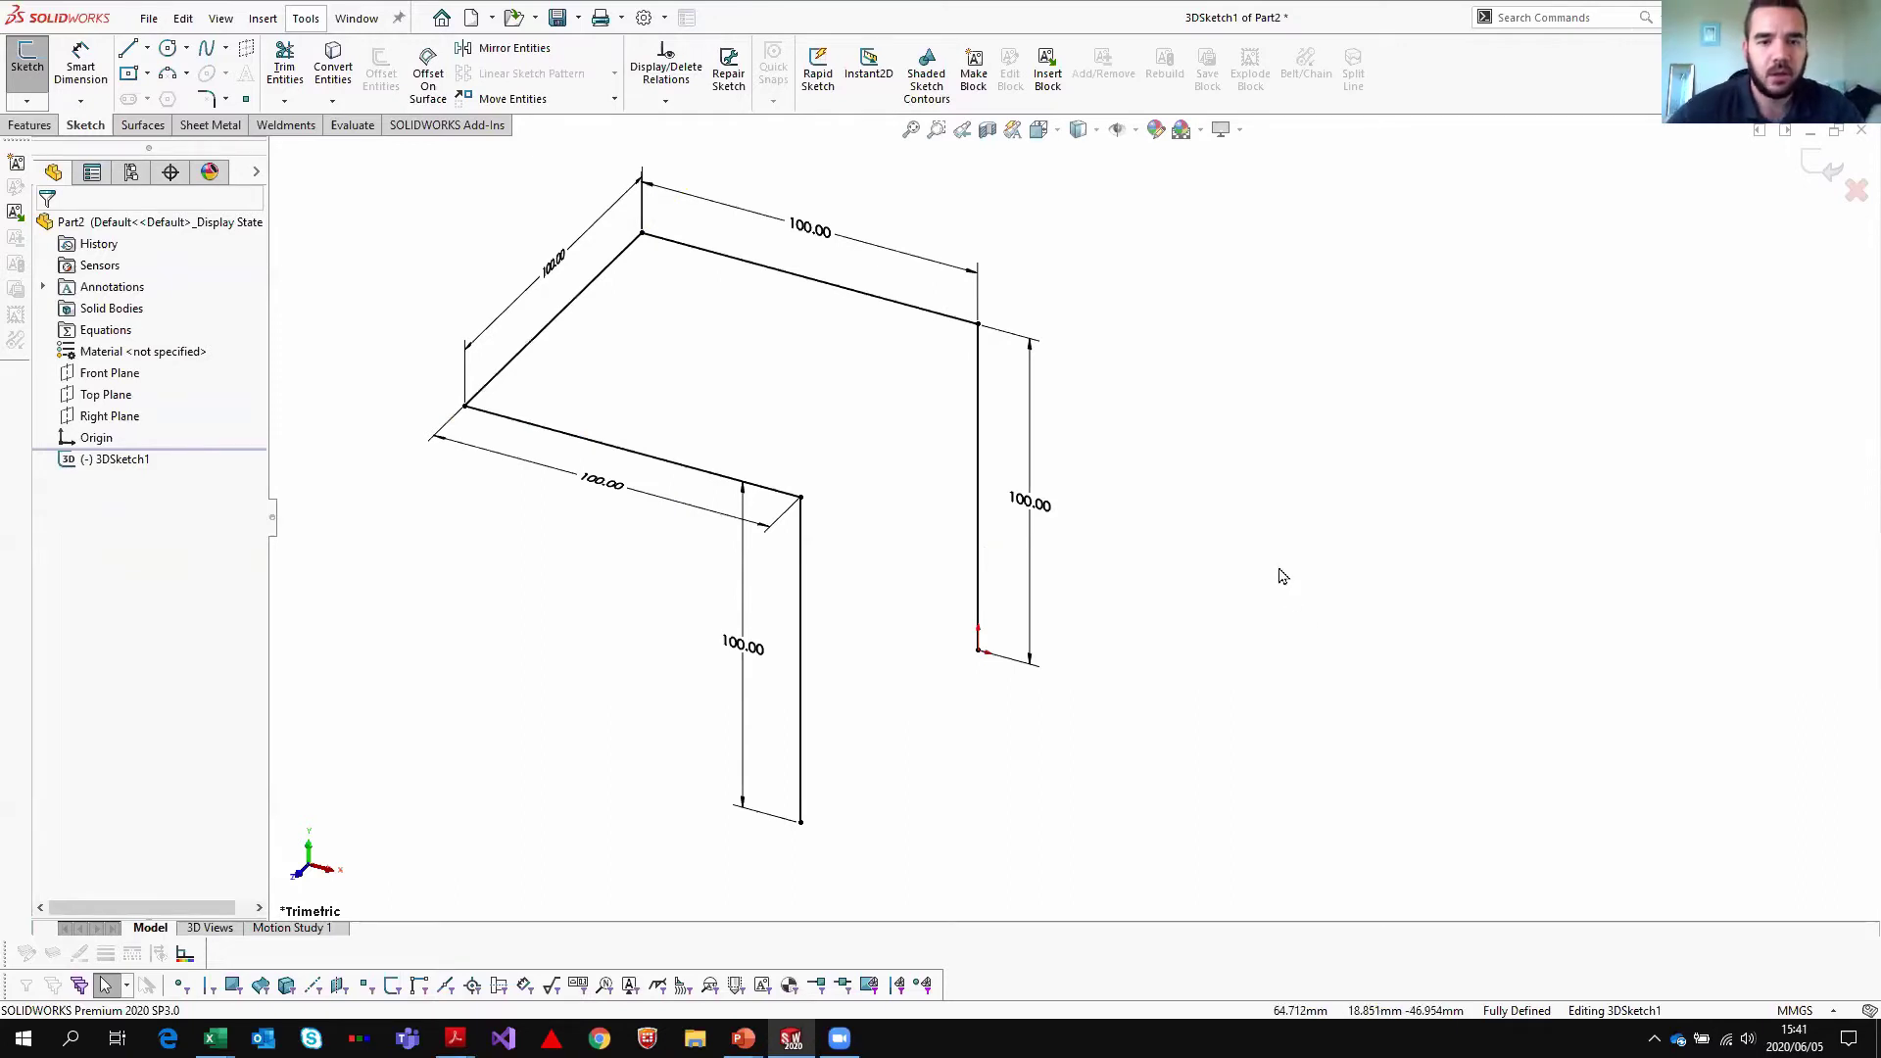
# - Draw two centerlines, one joining the upper ends of the two vertical lines and one joining their lower ends
pyautogui.moveTo(1254, 561)
pyautogui.mouseDown(button='middle')
pyautogui.moveTo(1242, 542)
pyautogui.moveTo(1266, 493)
pyautogui.moveTo(1155, 444)
pyautogui.moveTo(1078, 474)
pyautogui.moveTo(1070, 525)
pyautogui.moveTo(1143, 513)
pyautogui.moveTo(1226, 462)
pyautogui.moveTo(1264, 487)
pyautogui.moveTo(1244, 578)
pyautogui.mouseUp(button='middle')
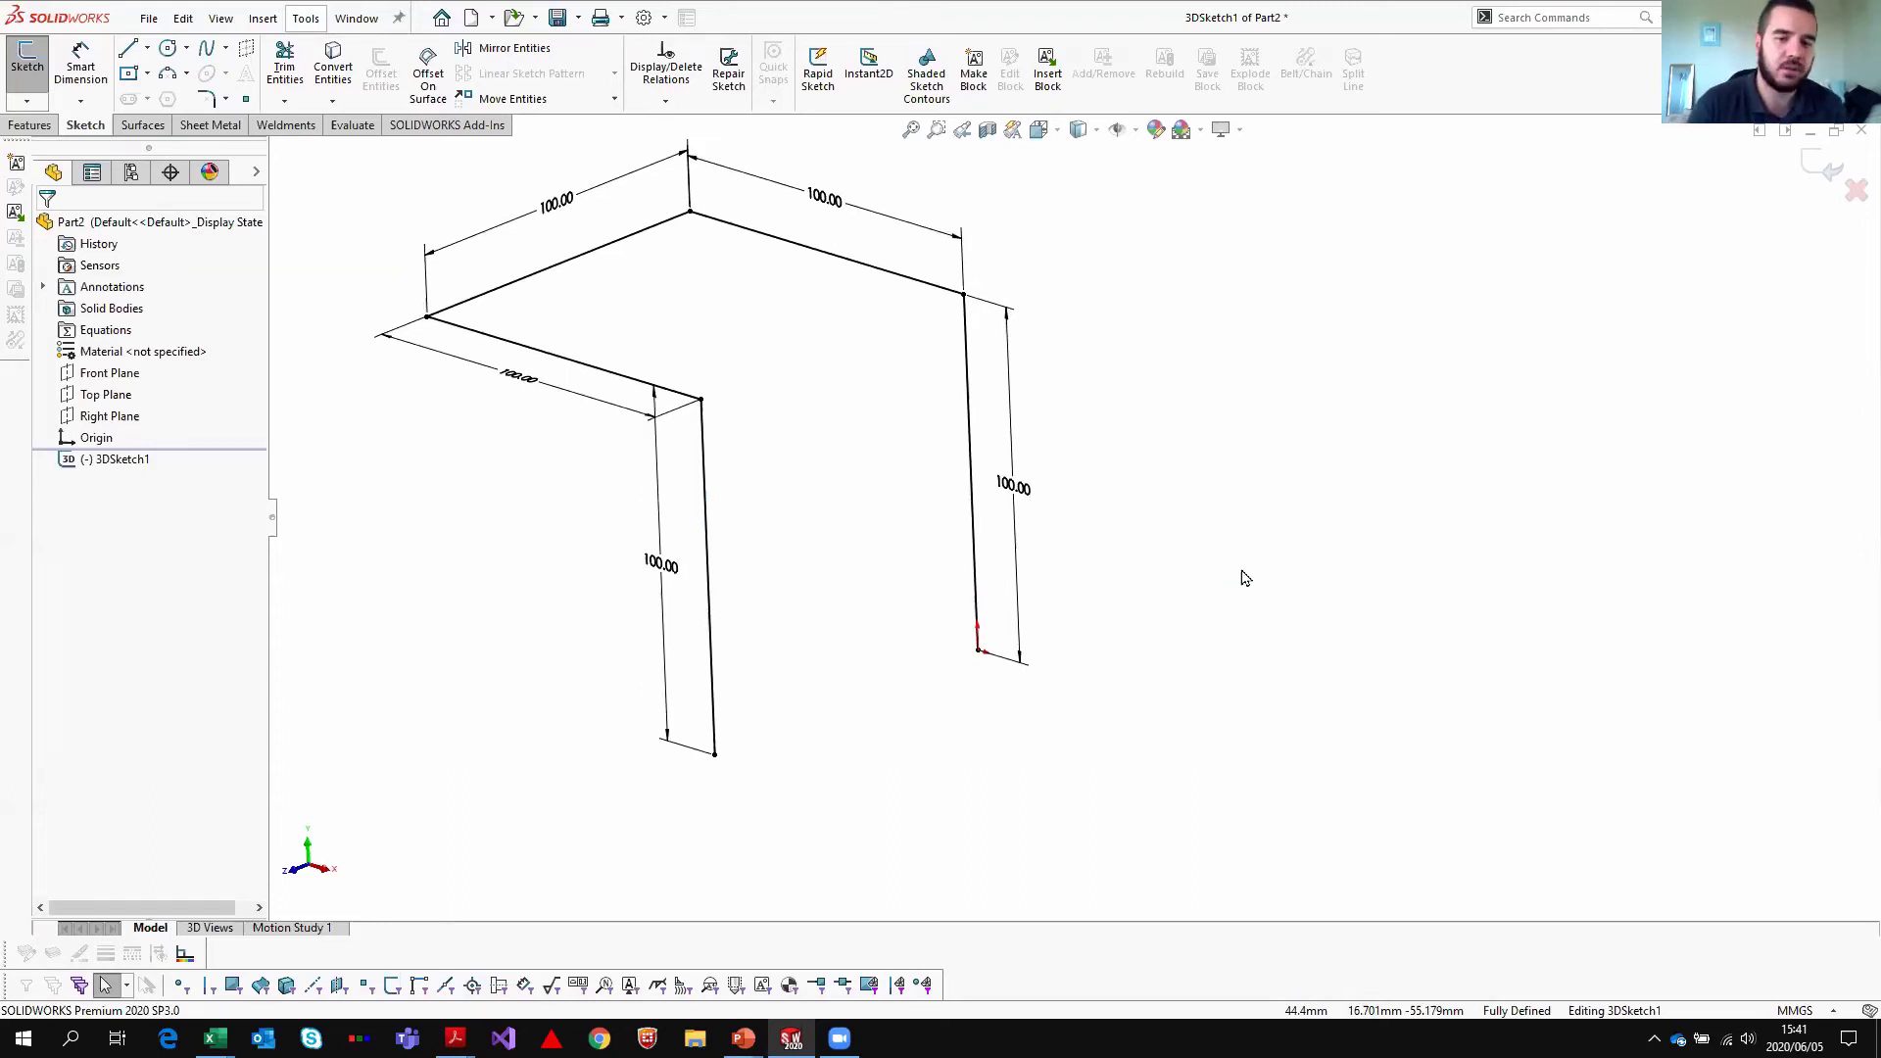
pyautogui.click(147, 49)
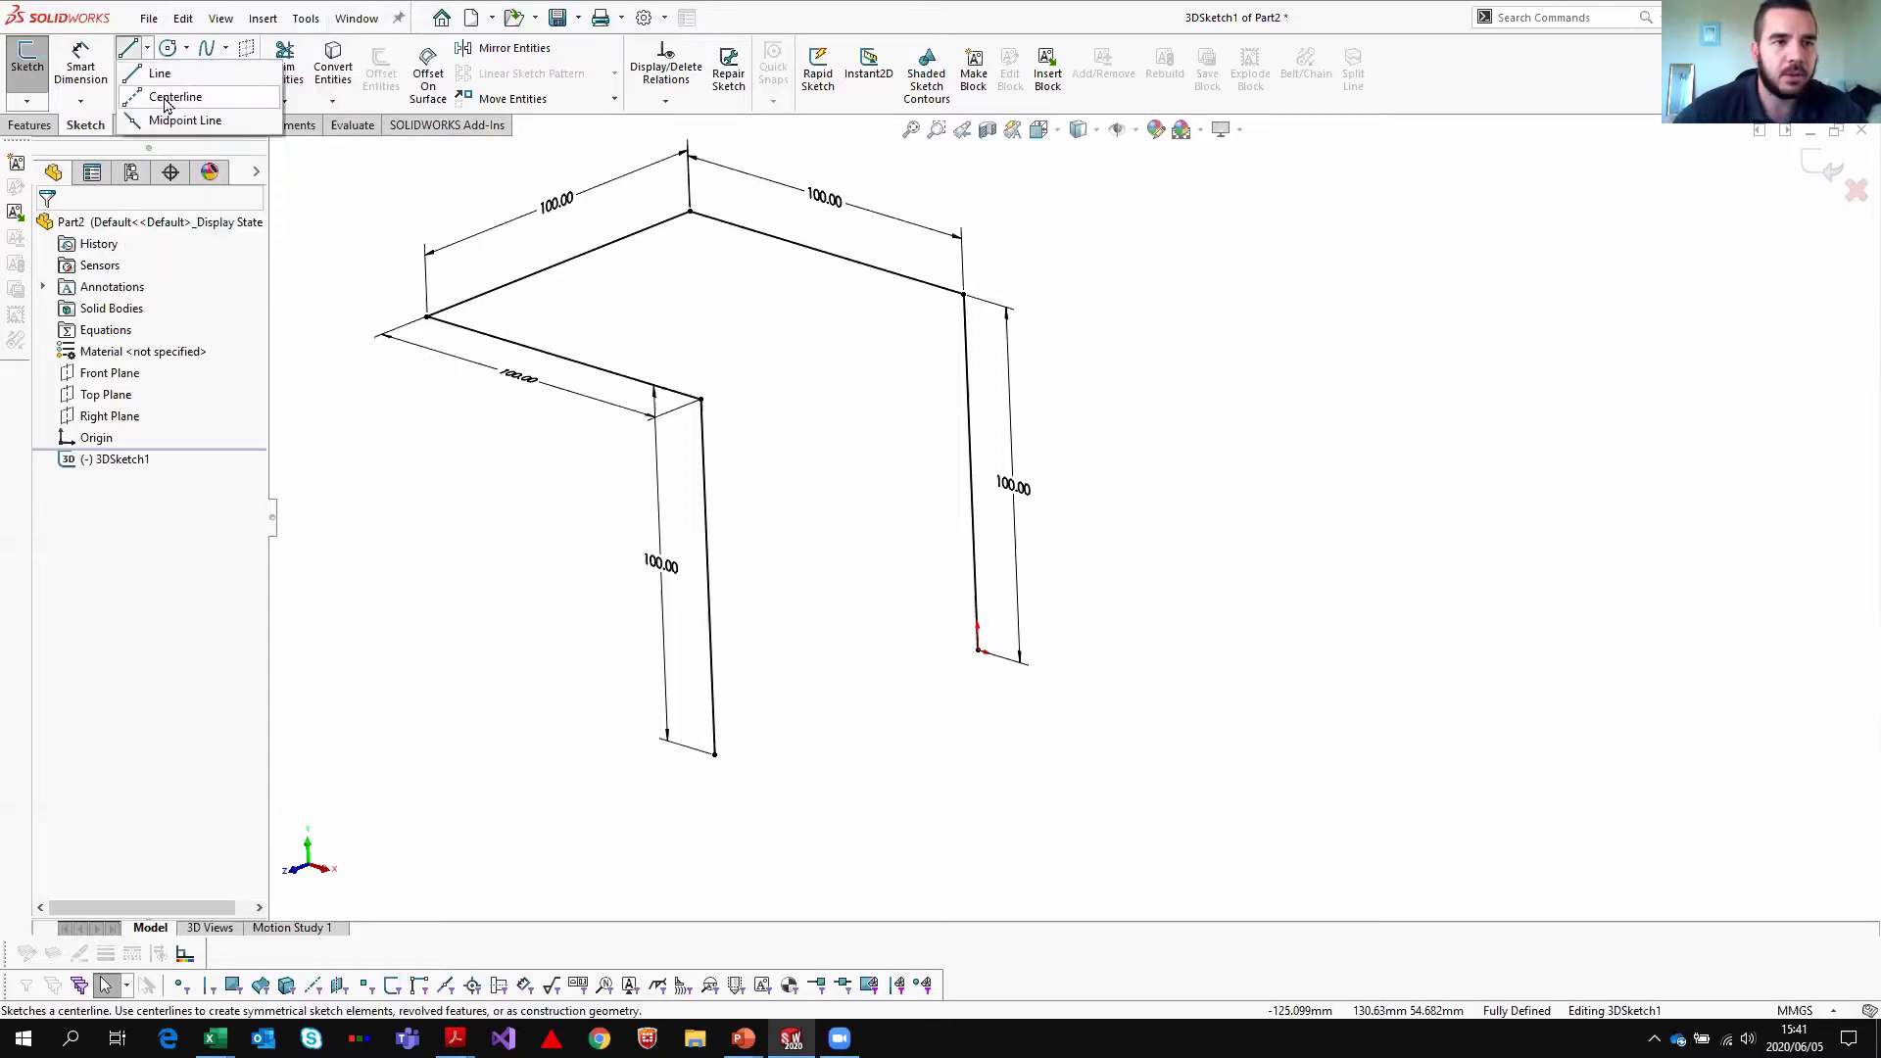
pyautogui.click(175, 93)
pyautogui.click(702, 400)
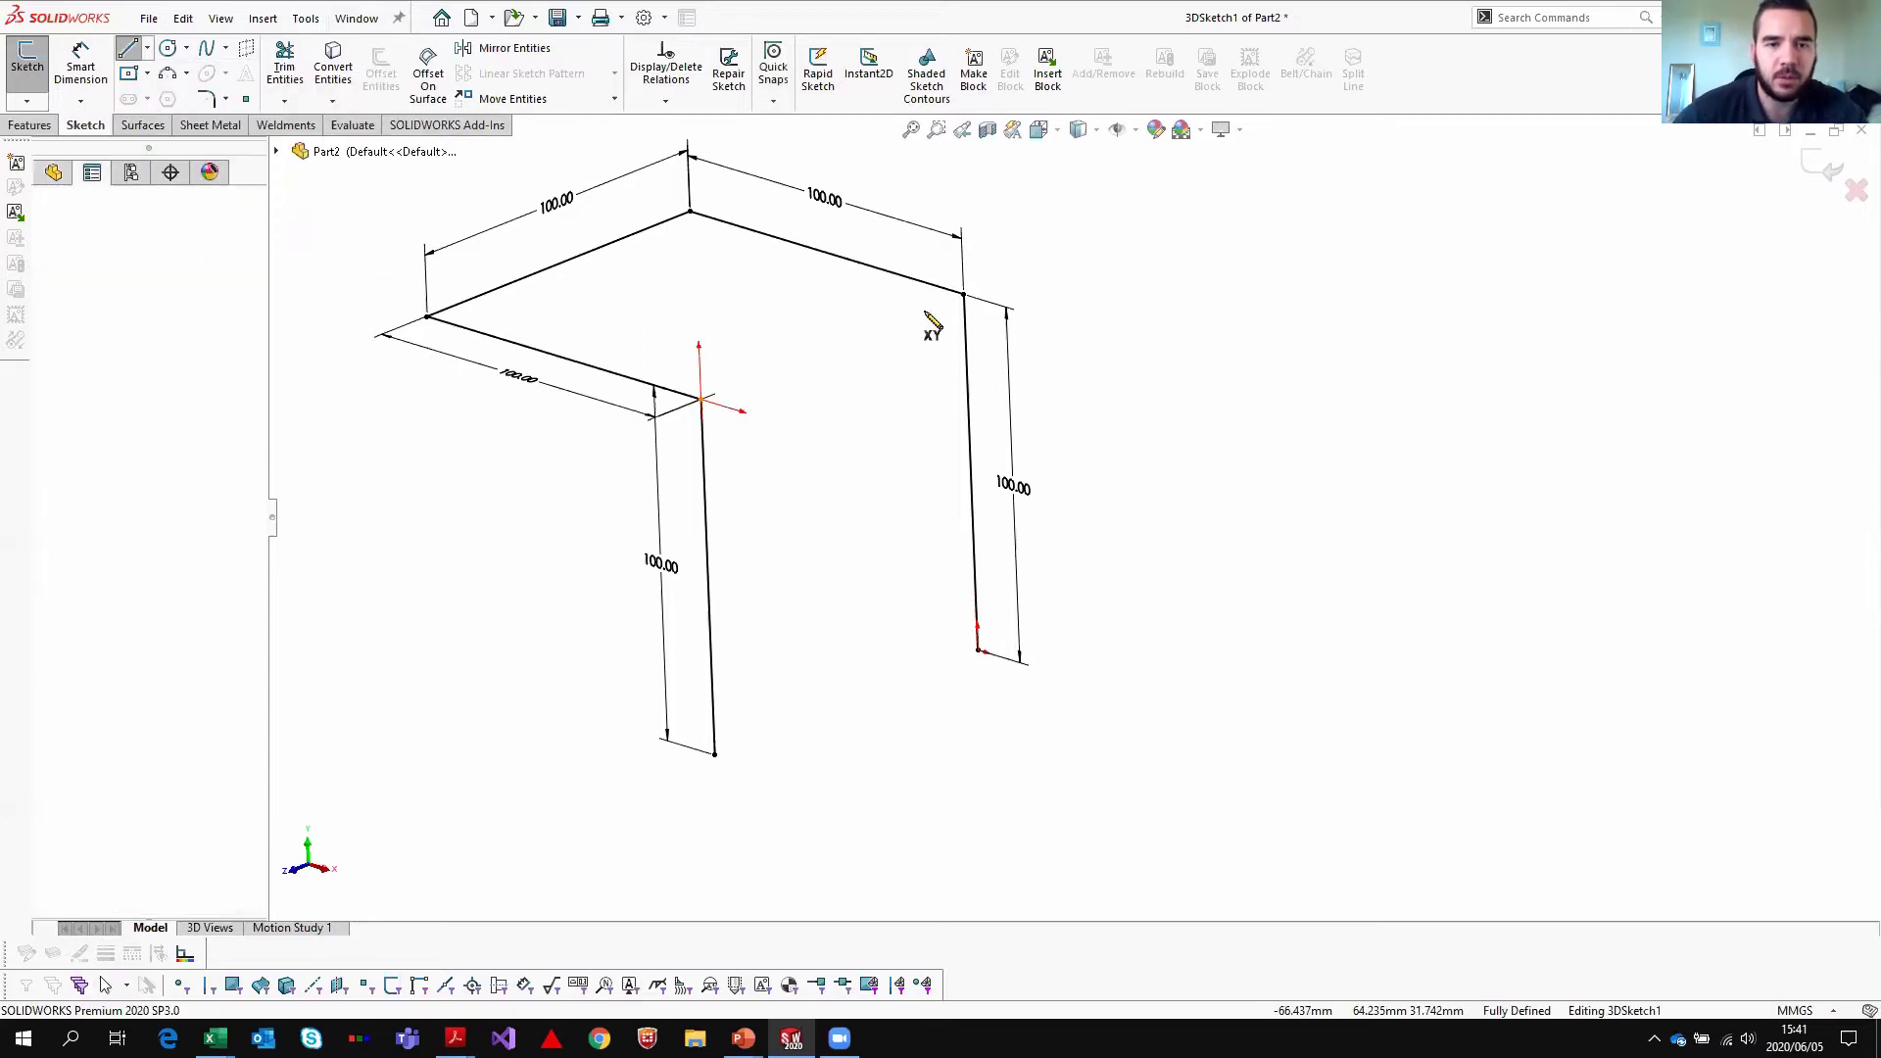
pyautogui.doubleClick(964, 294)
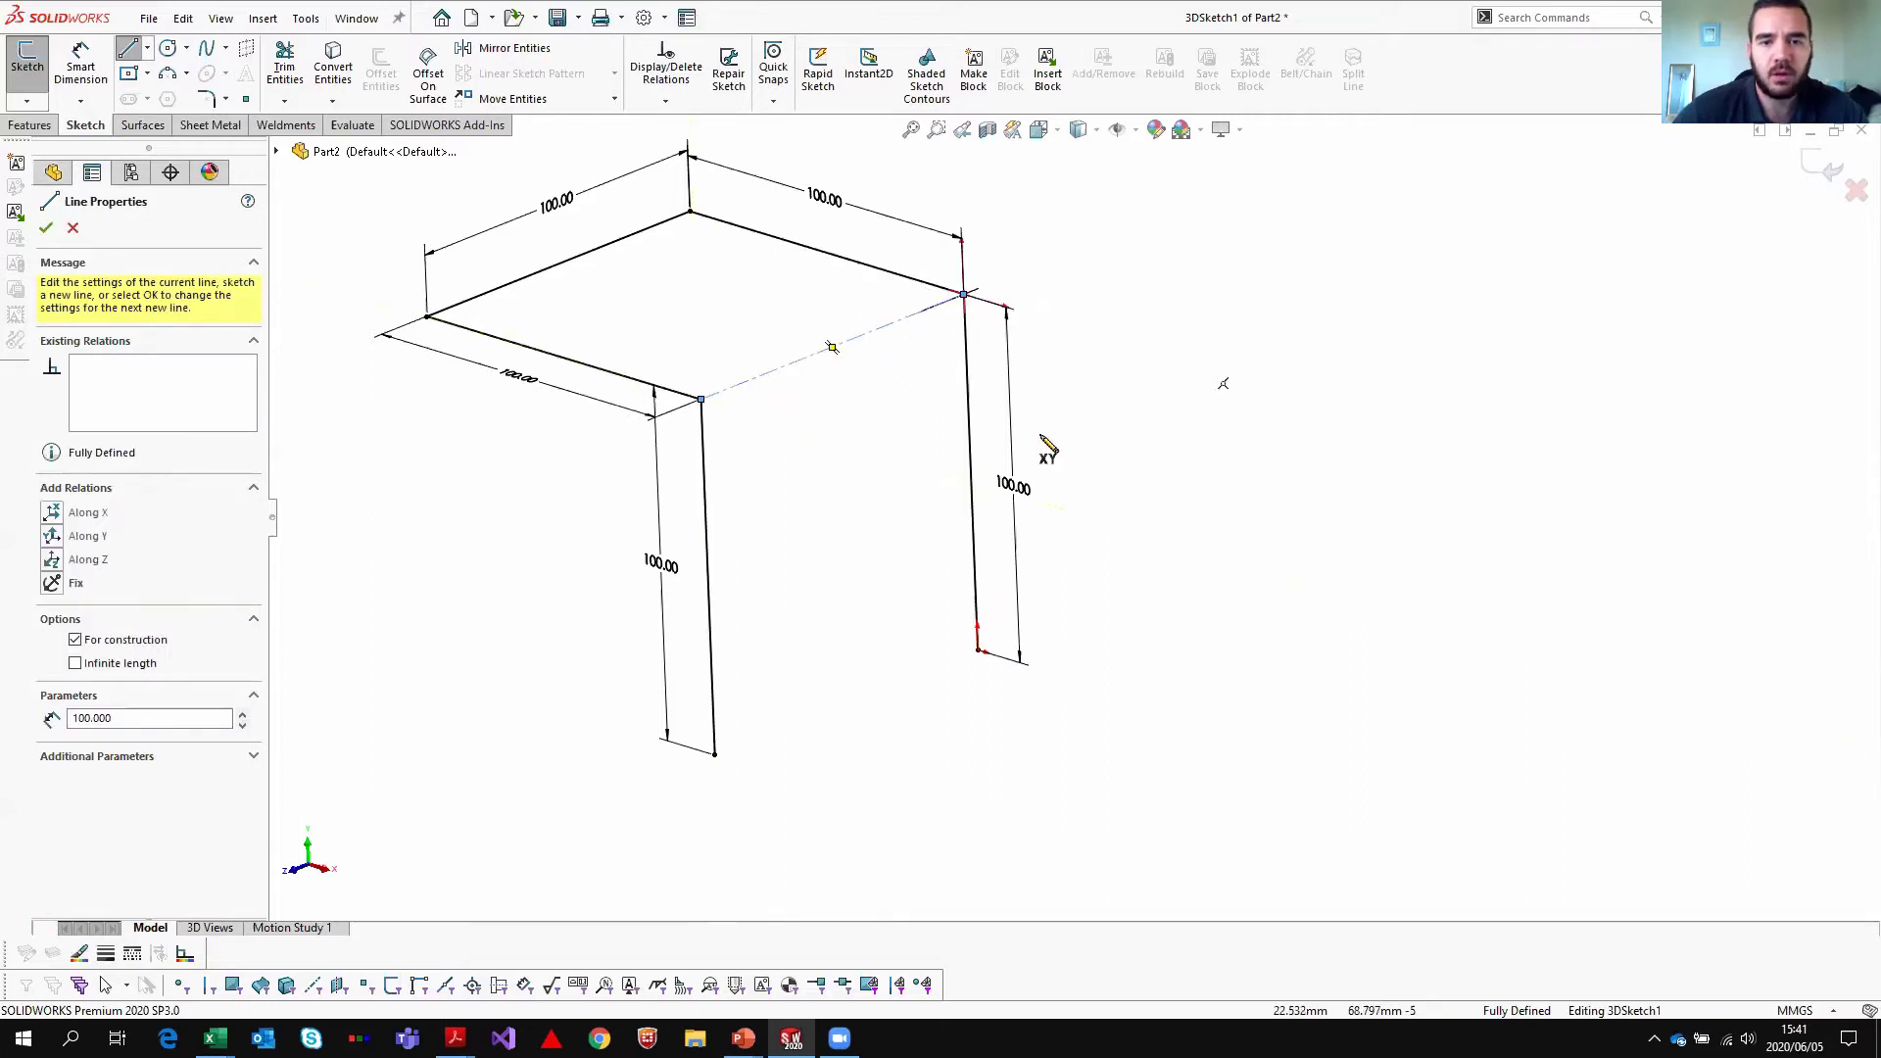
pyautogui.click(714, 755)
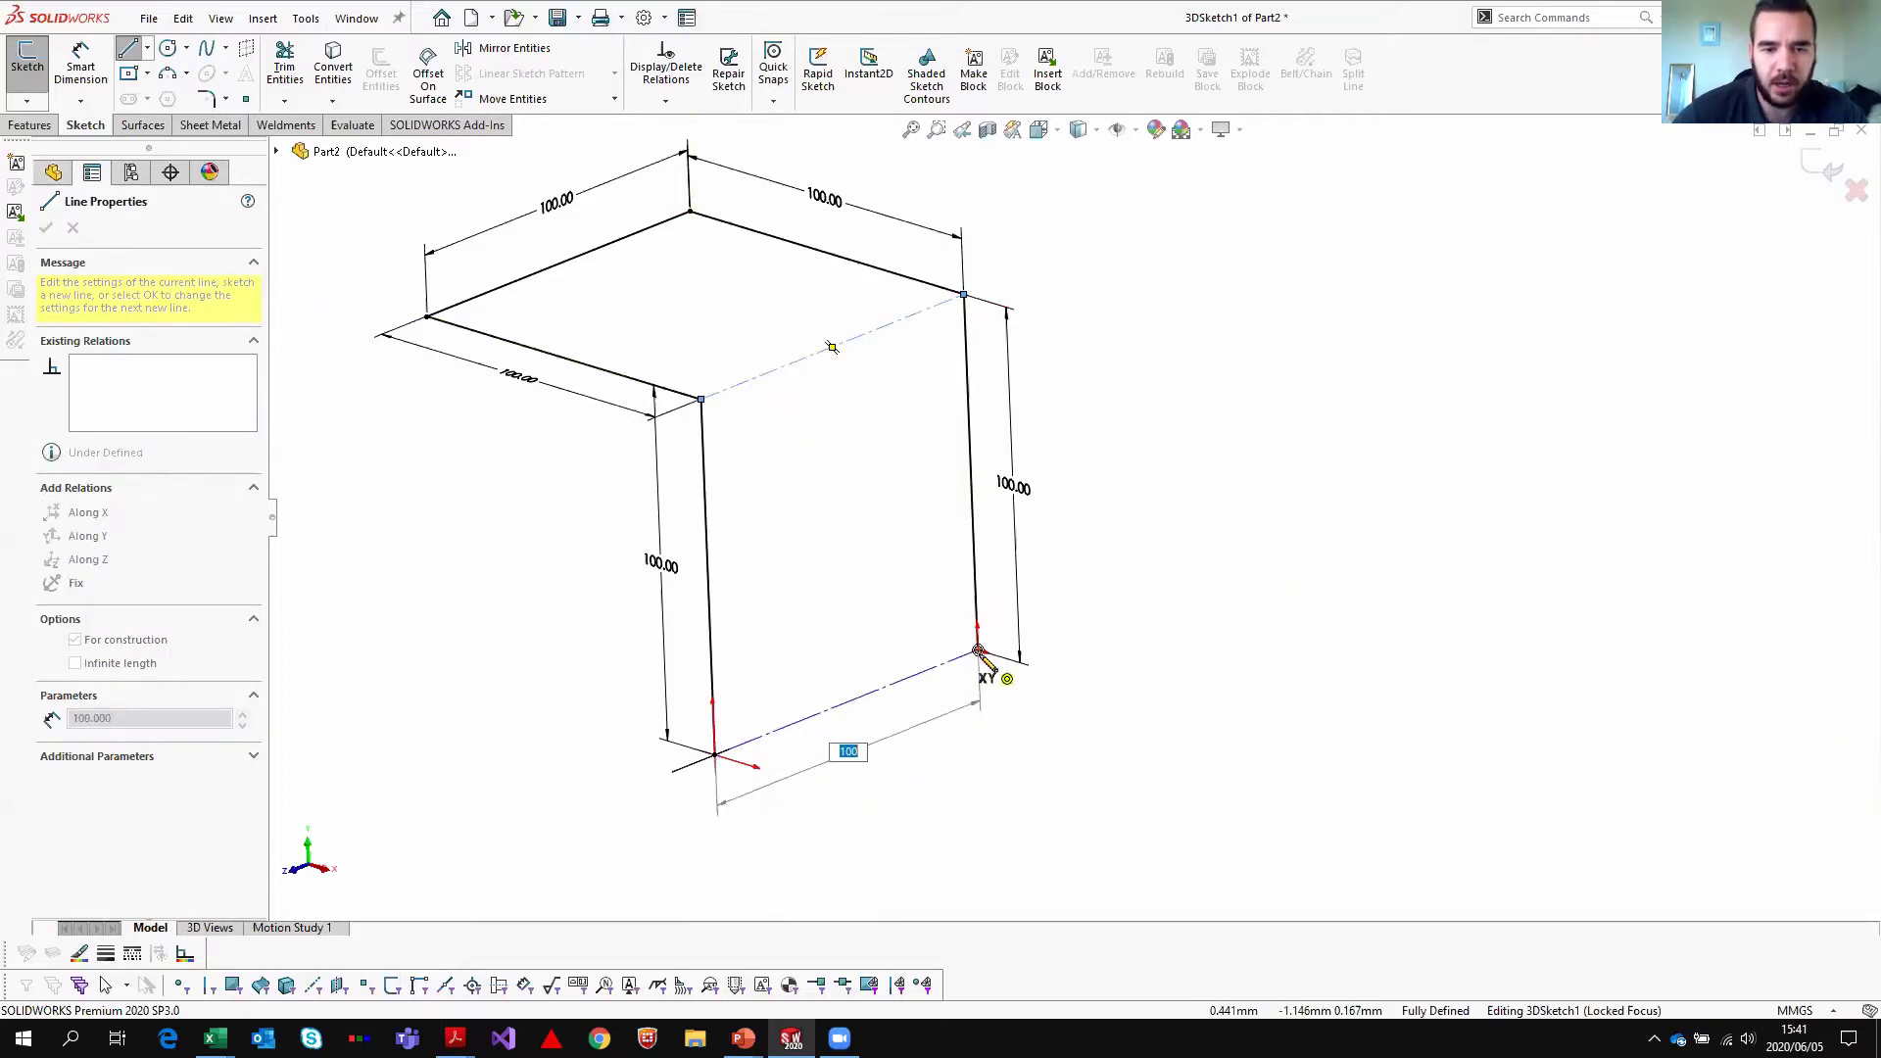
pyautogui.click(978, 649)
pyautogui.rightClick(1111, 696)
pyautogui.click(1151, 698)
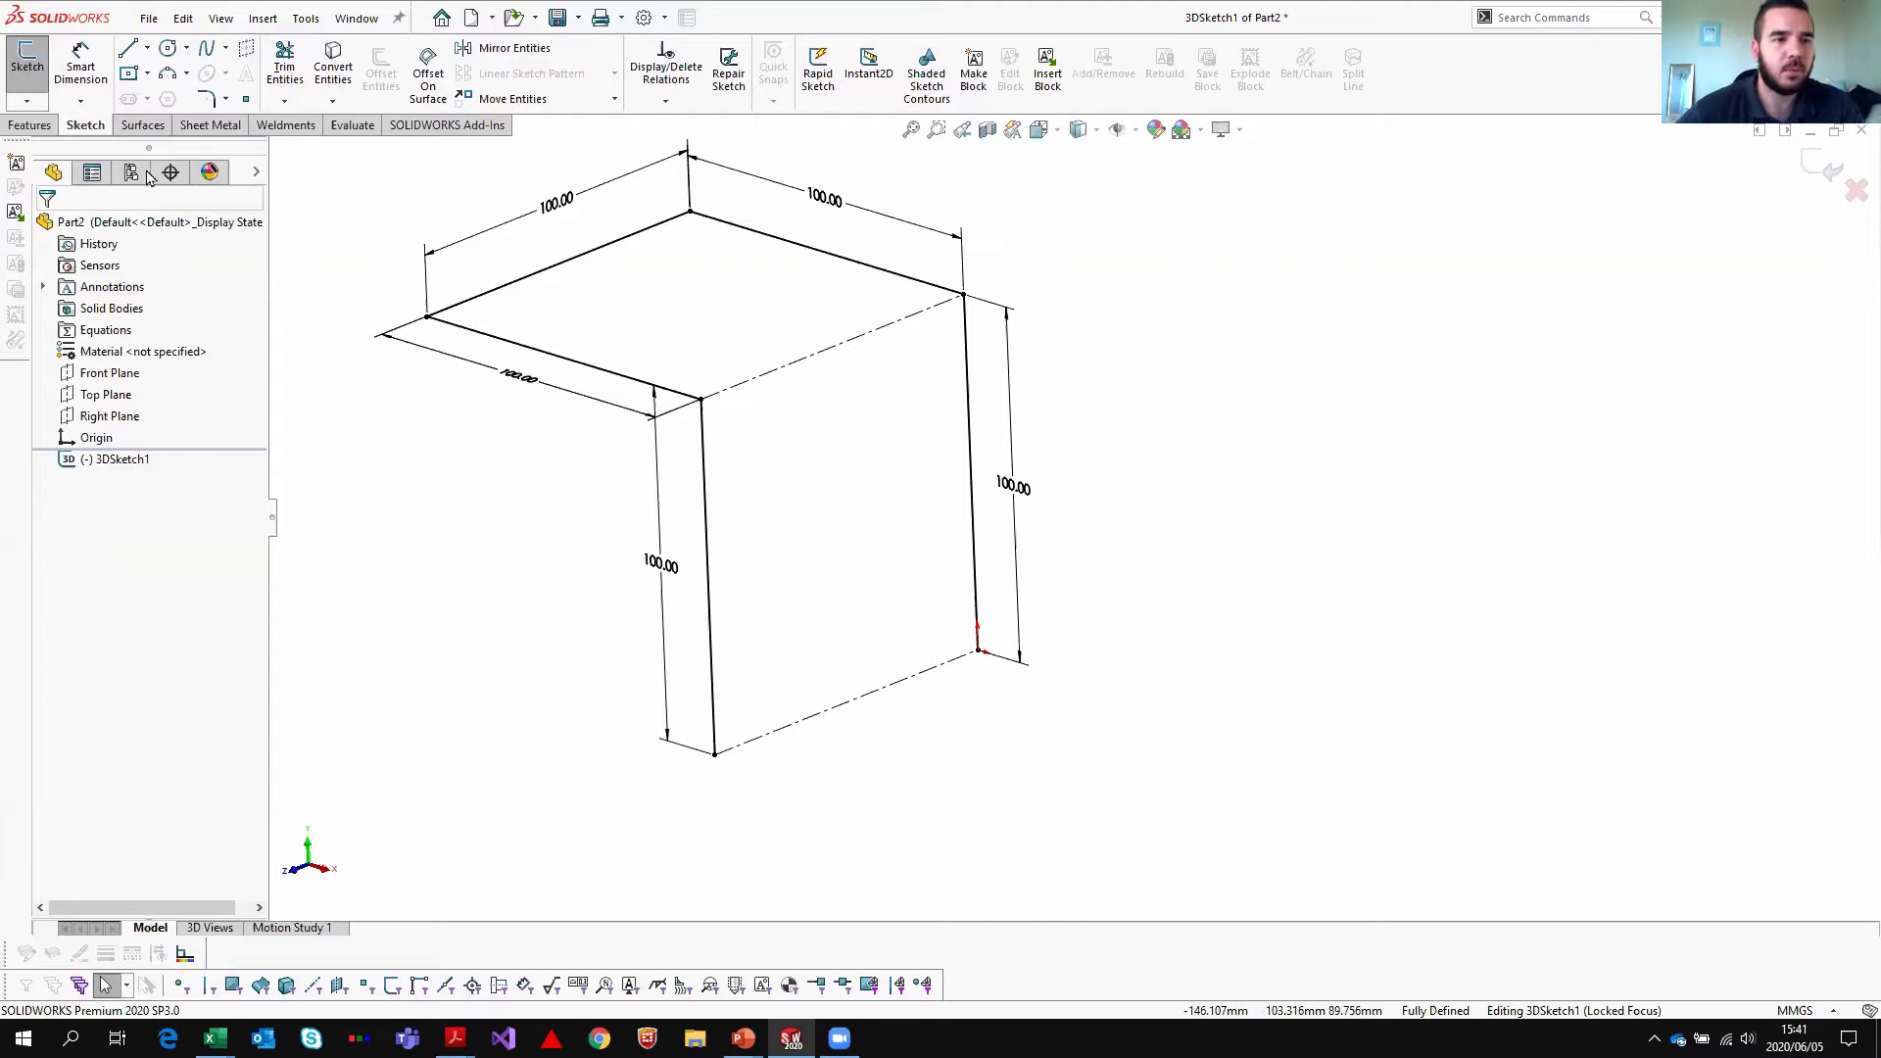
# - Draw a center rectangle about 20 by 22 mm in the ZX plane, visually inside the upper 100 mm outline
pyautogui.click(130, 75)
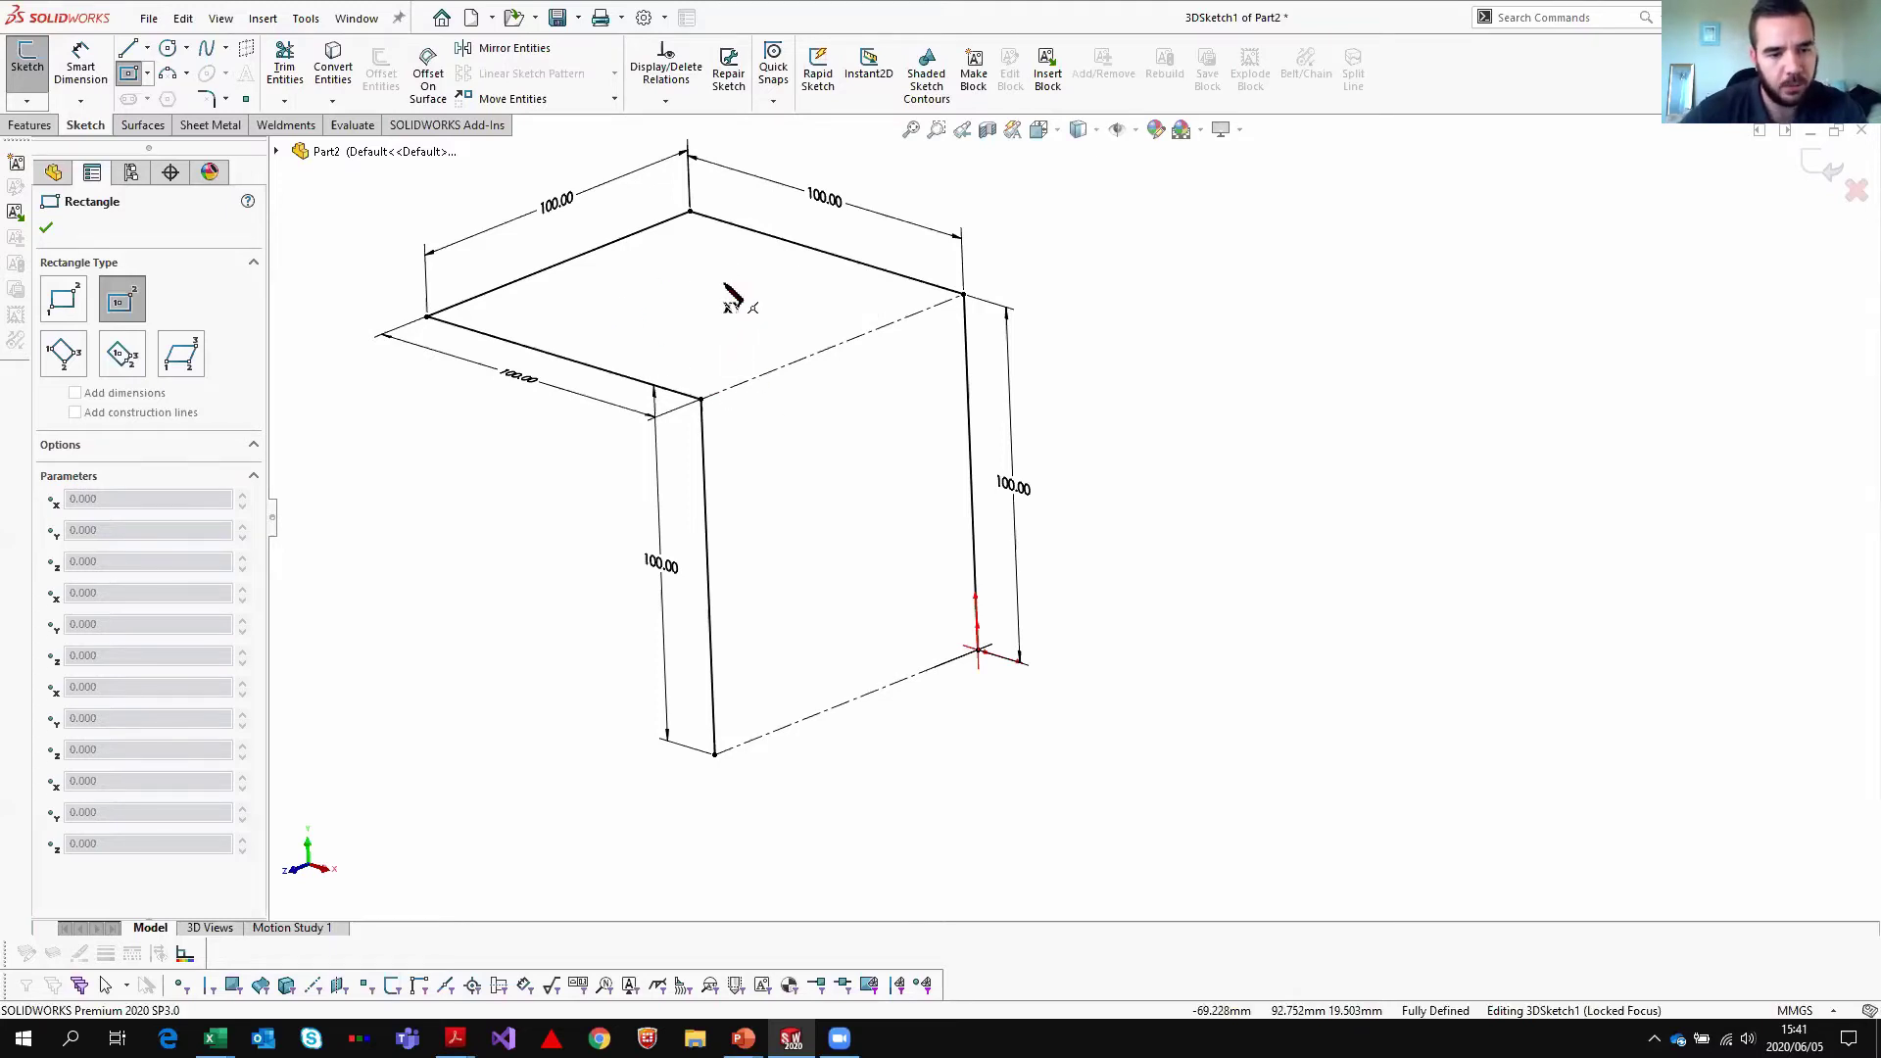
pyautogui.press('Tab')
pyautogui.press('Tab')
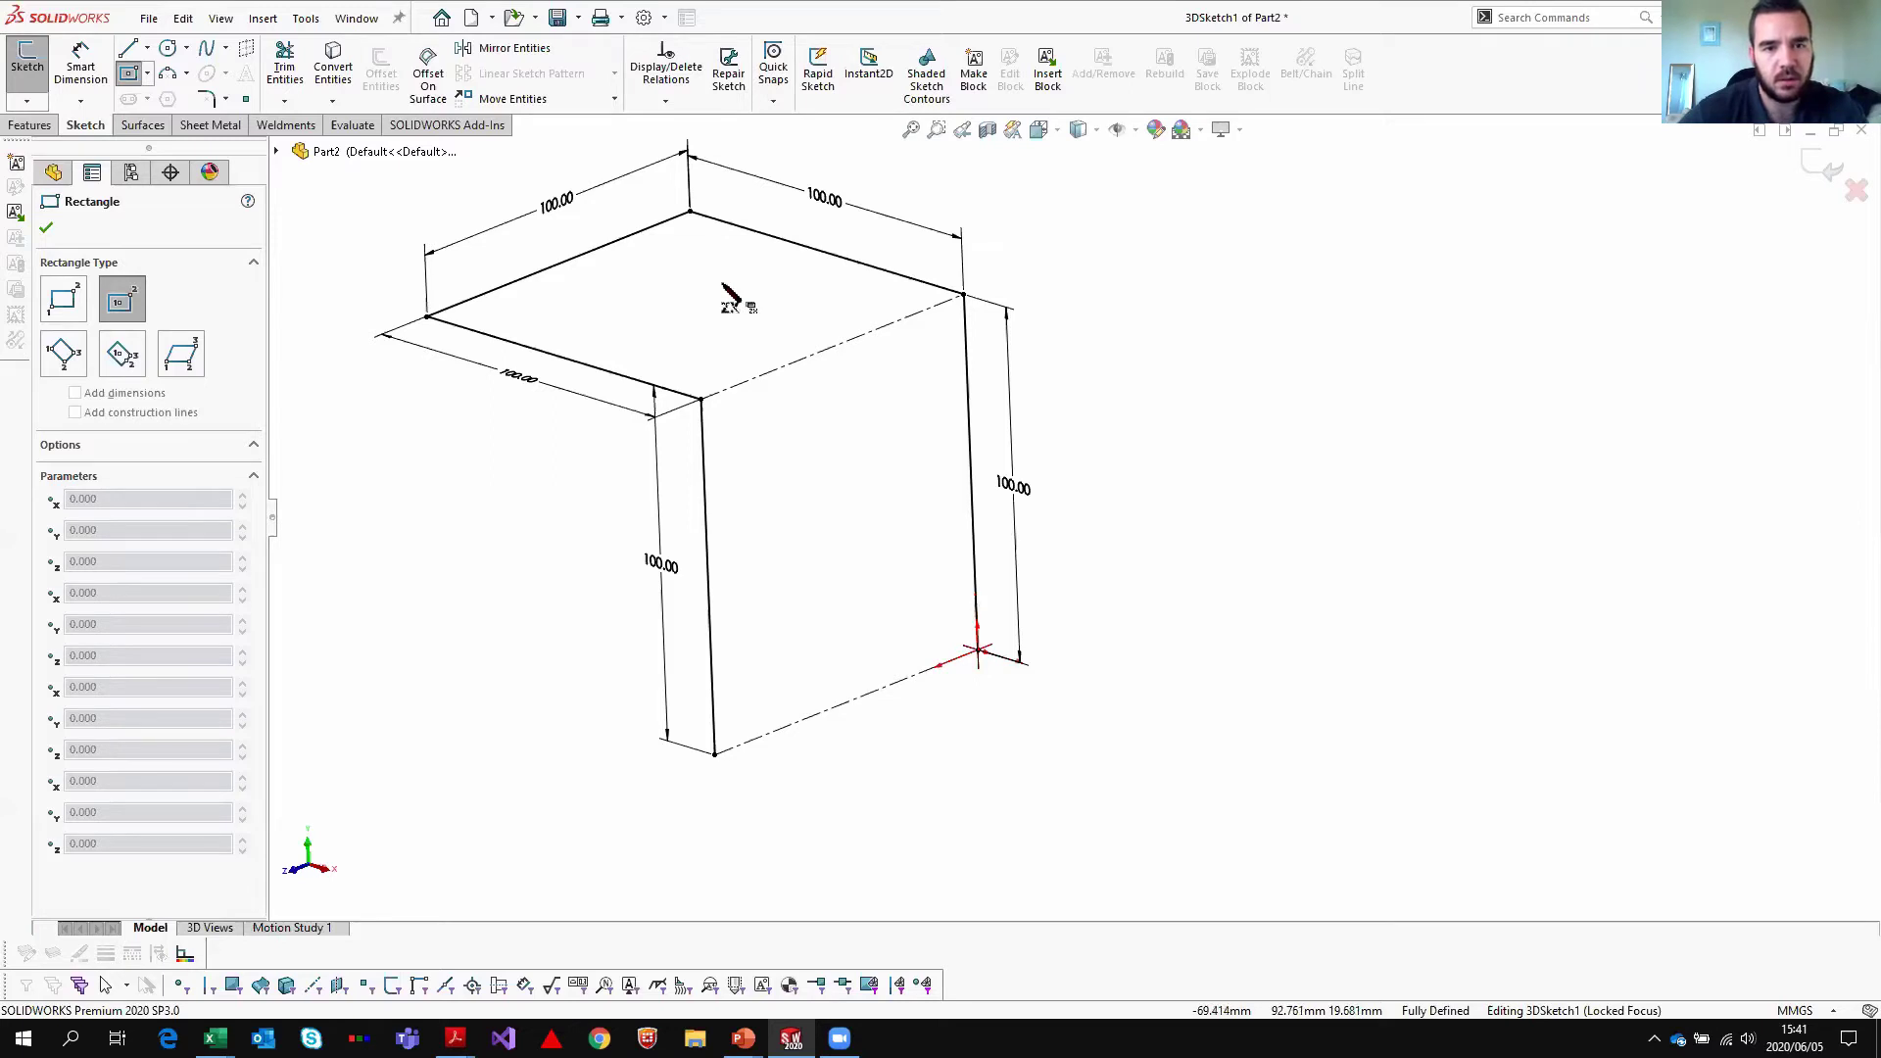
pyautogui.click(695, 250)
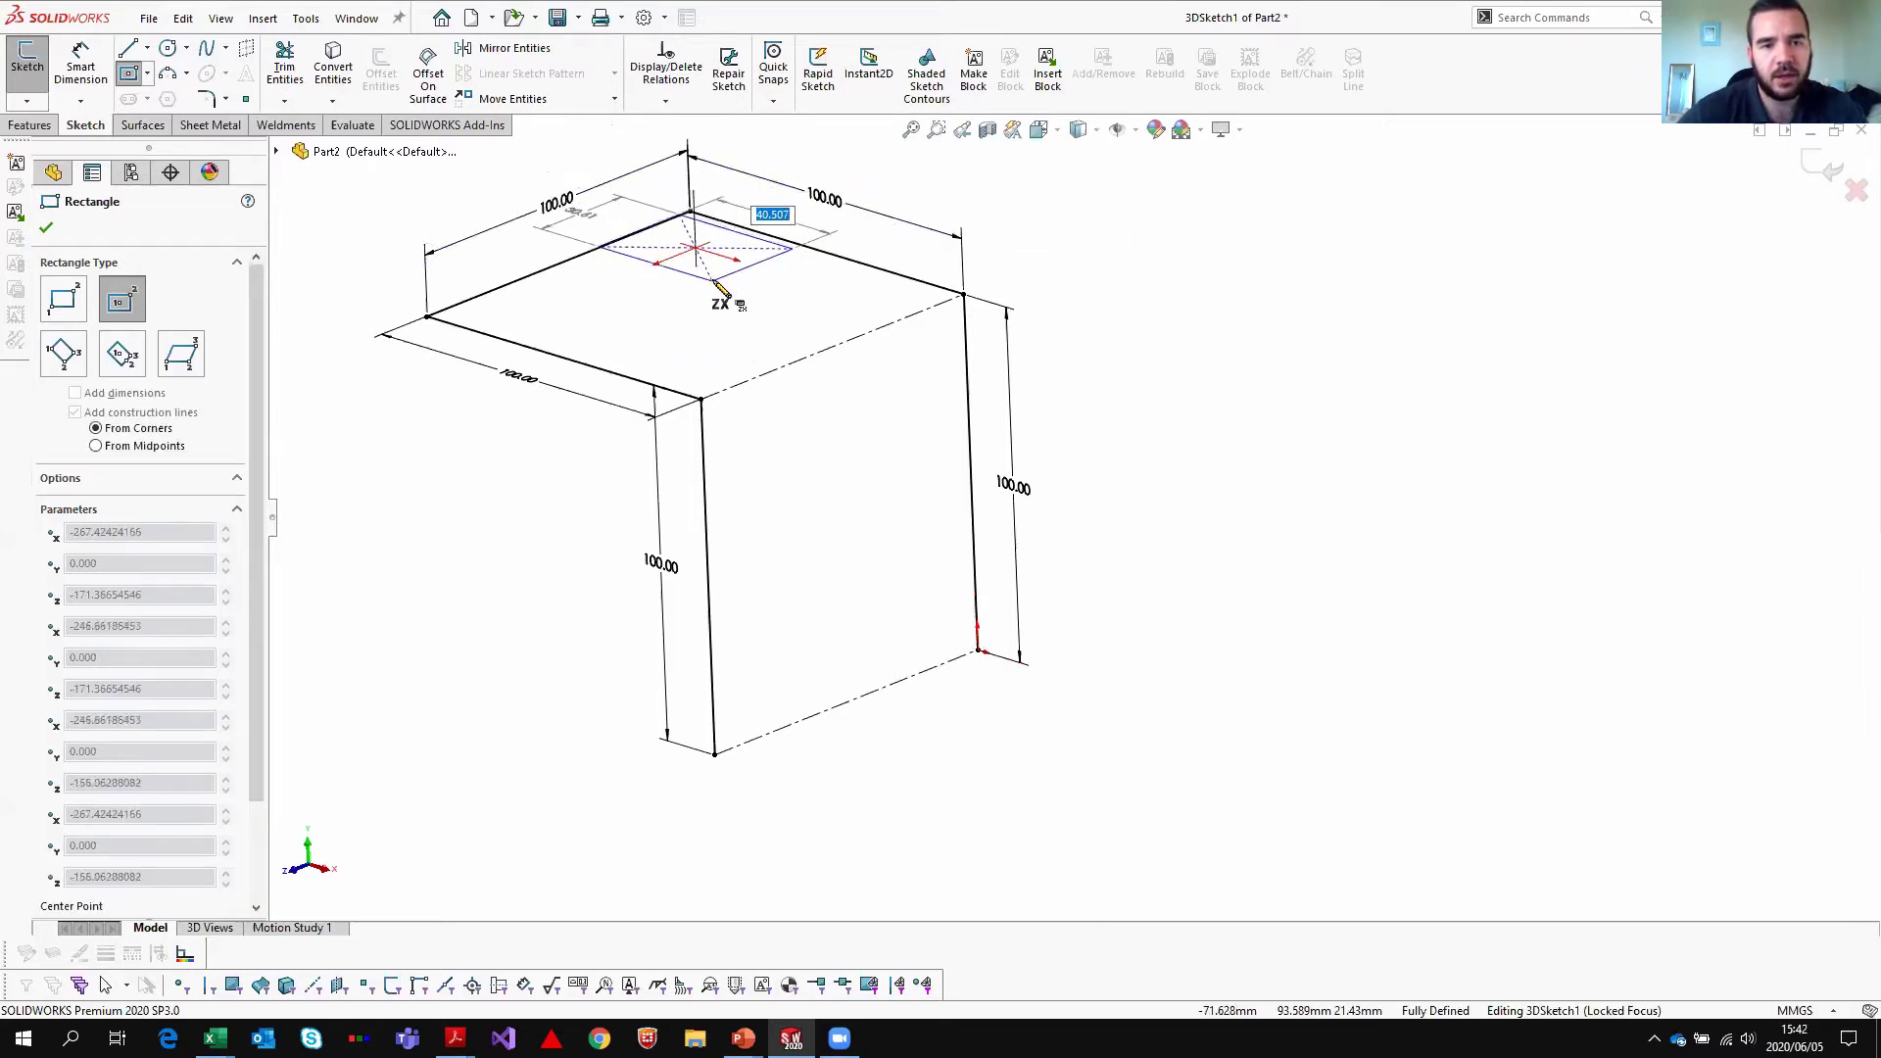
pyautogui.click(769, 294)
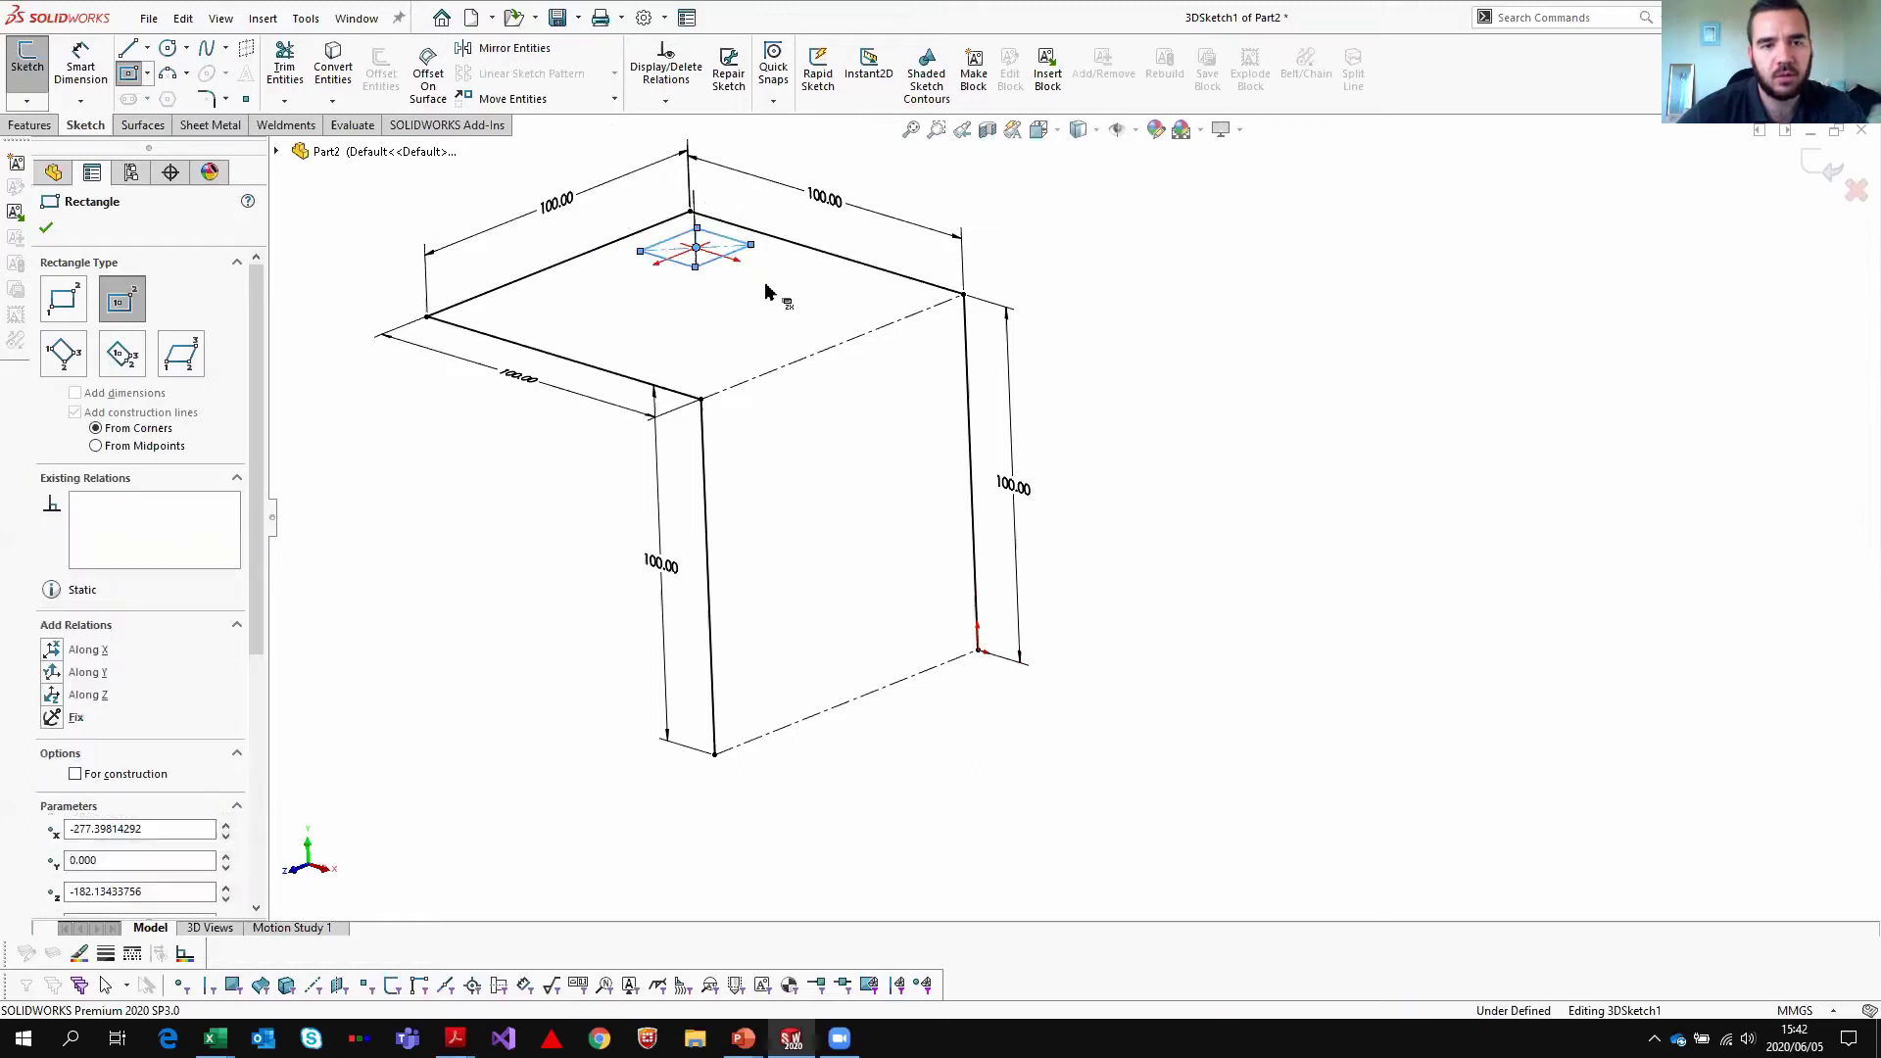
pyautogui.press('Escape')
pyautogui.moveTo(1066, 345)
pyautogui.mouseDown(button='middle')
pyautogui.moveTo(978, 314)
pyautogui.moveTo(1071, 323)
pyautogui.moveTo(1075, 366)
pyautogui.moveTo(1061, 324)
pyautogui.moveTo(1056, 344)
pyautogui.moveTo(1083, 285)
pyautogui.moveTo(1041, 294)
pyautogui.mouseUp(button='middle')
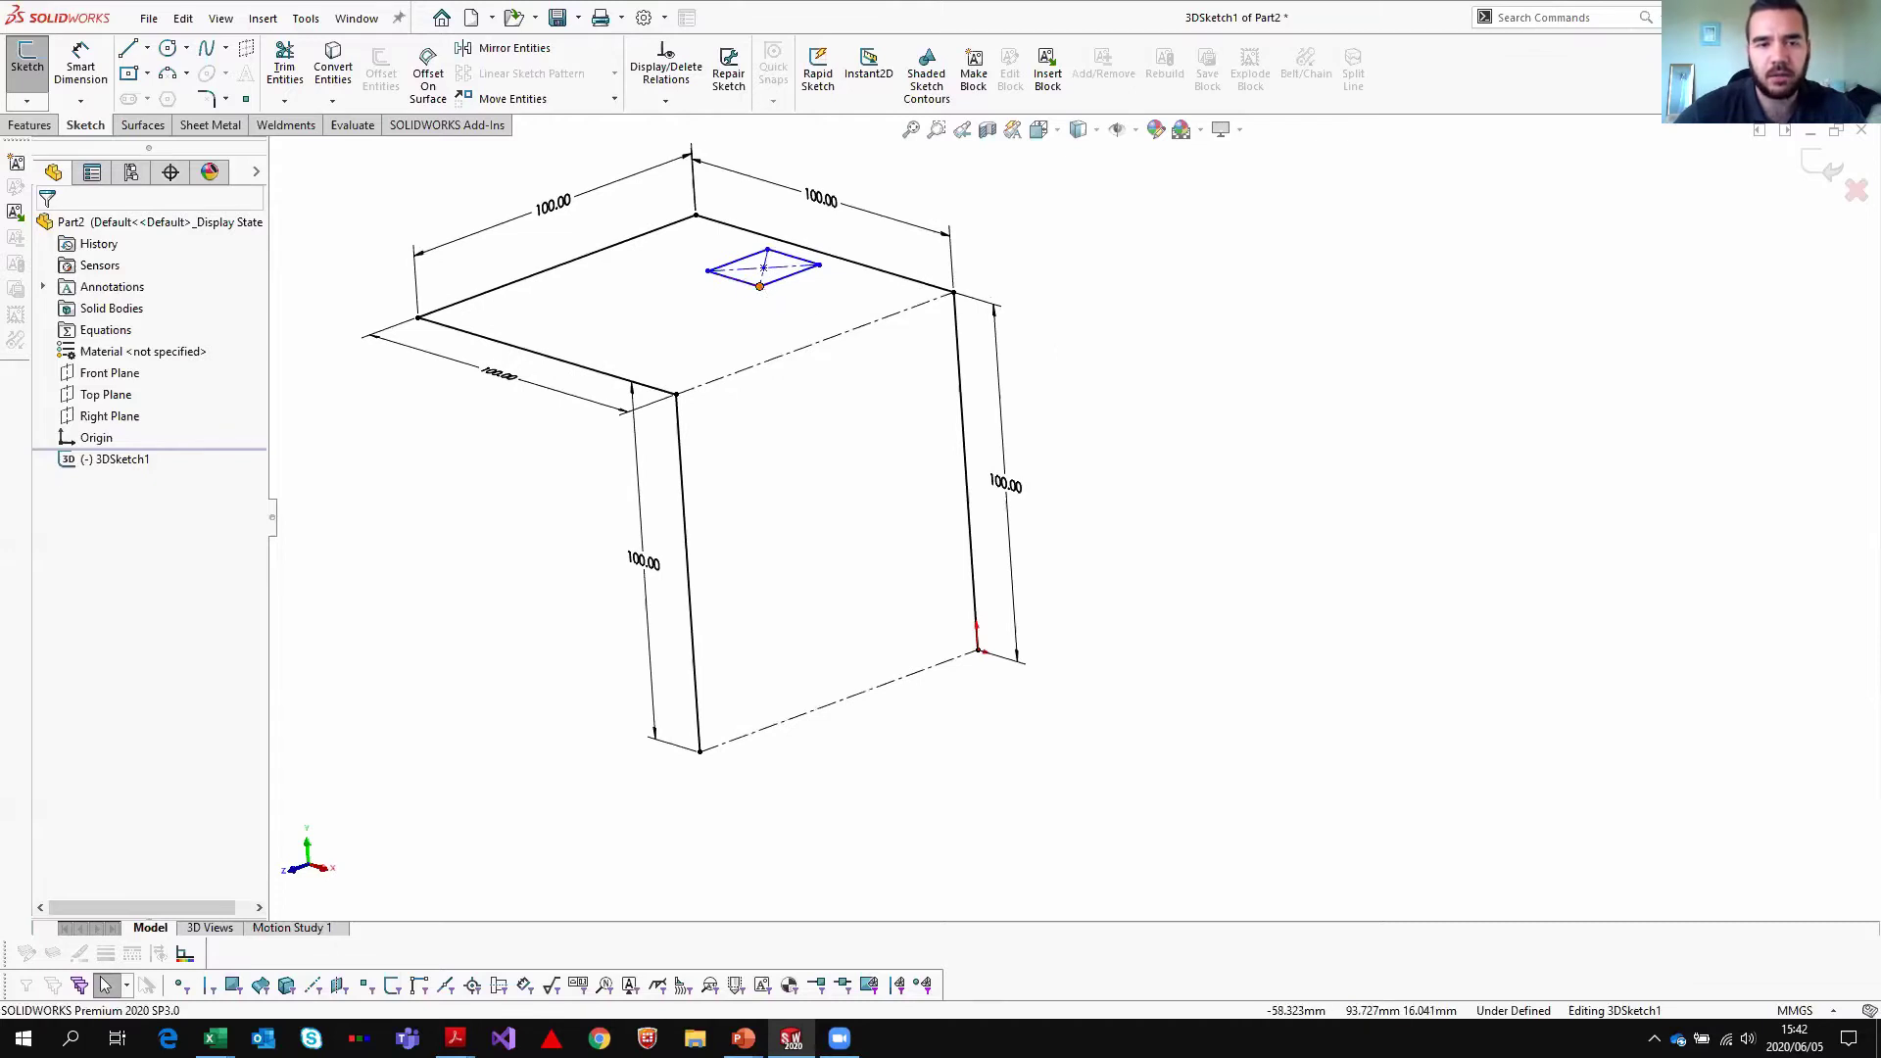
# - Set the X coordinate of the rectangle's front corner to -100 mm and its Z coordinate to 100 mm
pyautogui.click(760, 285)
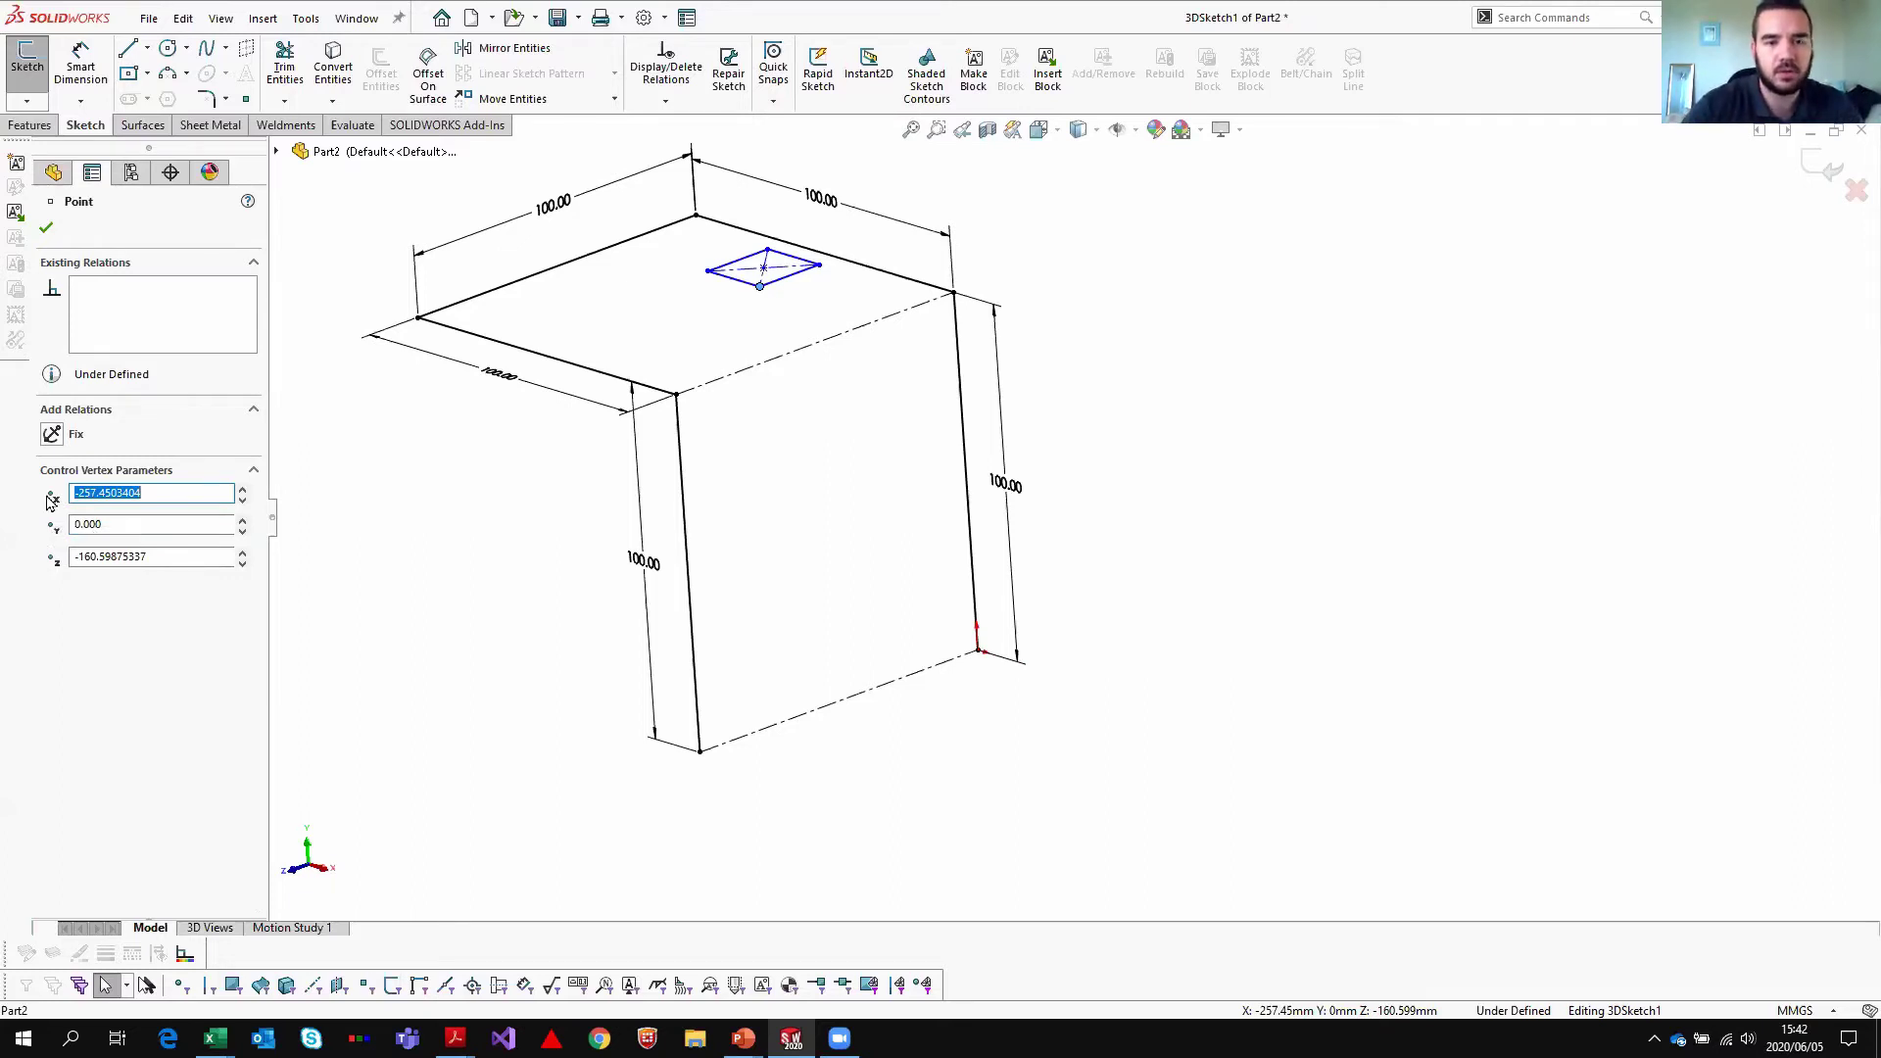
pyautogui.write('-100')
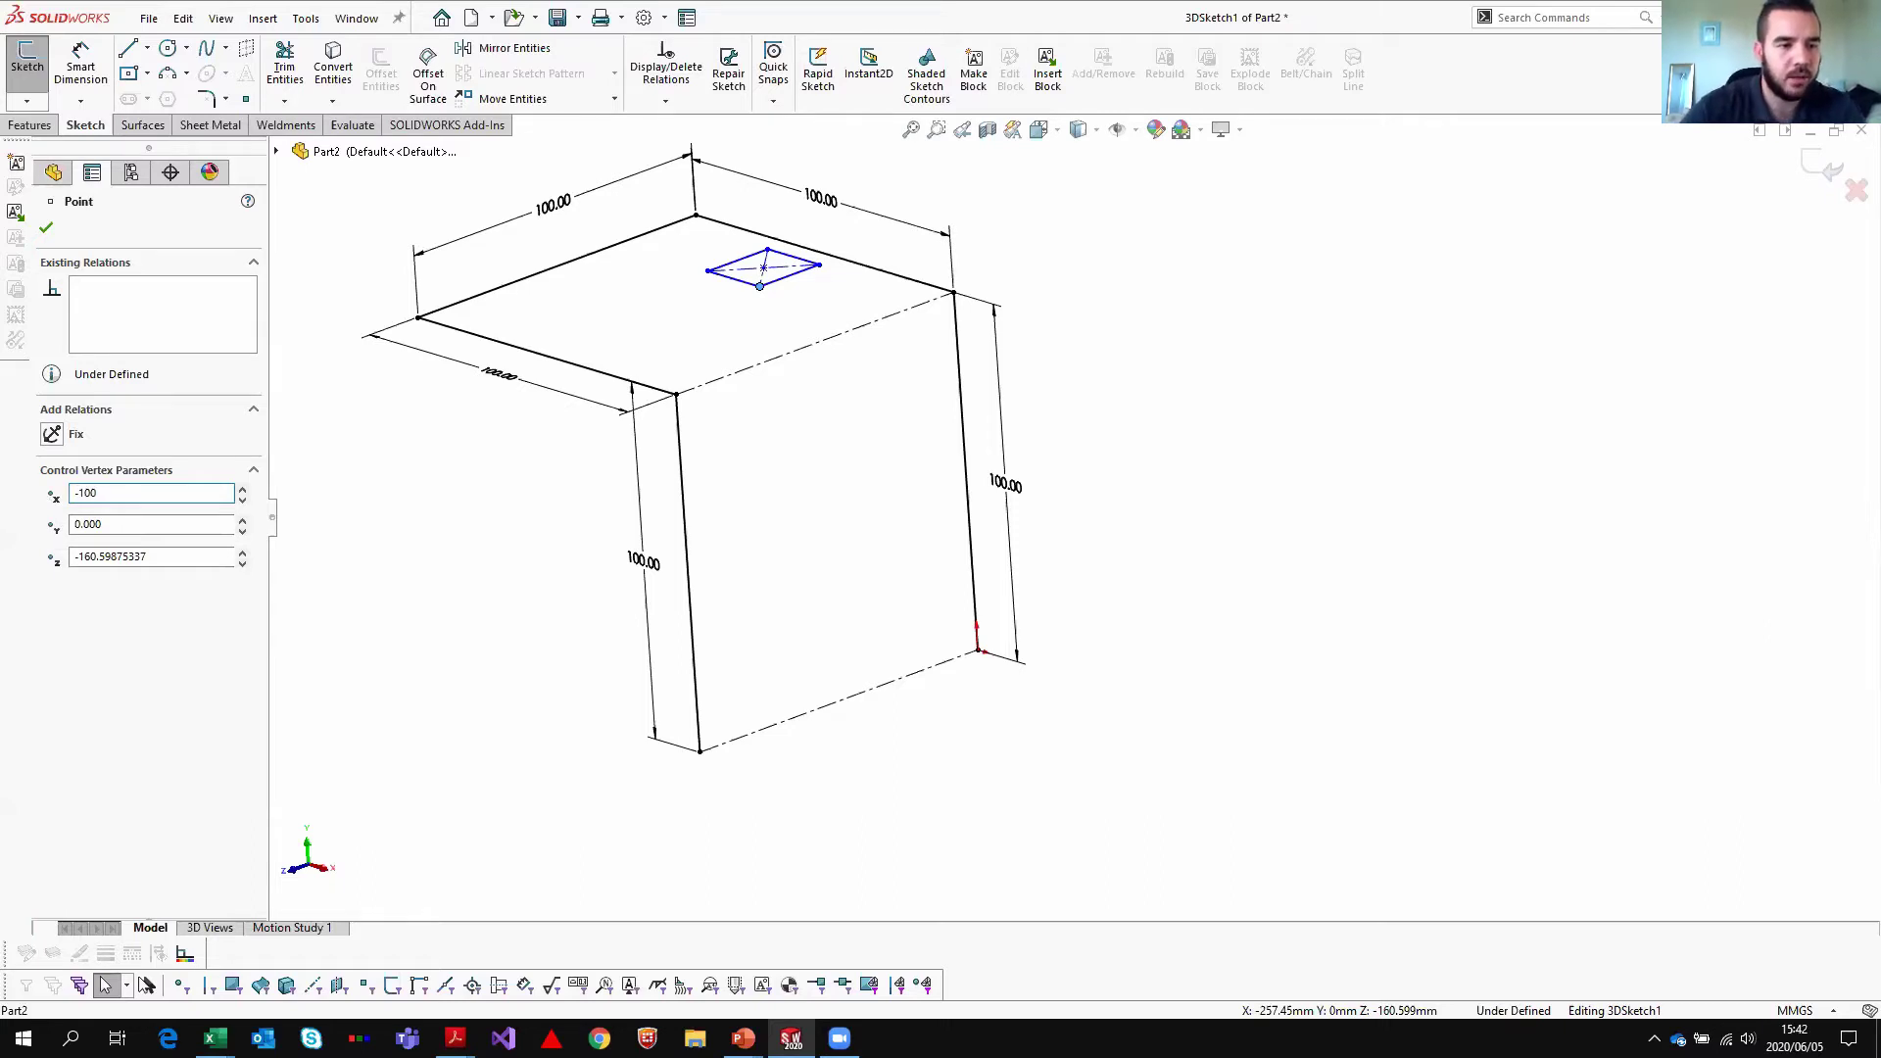
pyautogui.press('Tab')
pyautogui.press('Tab')
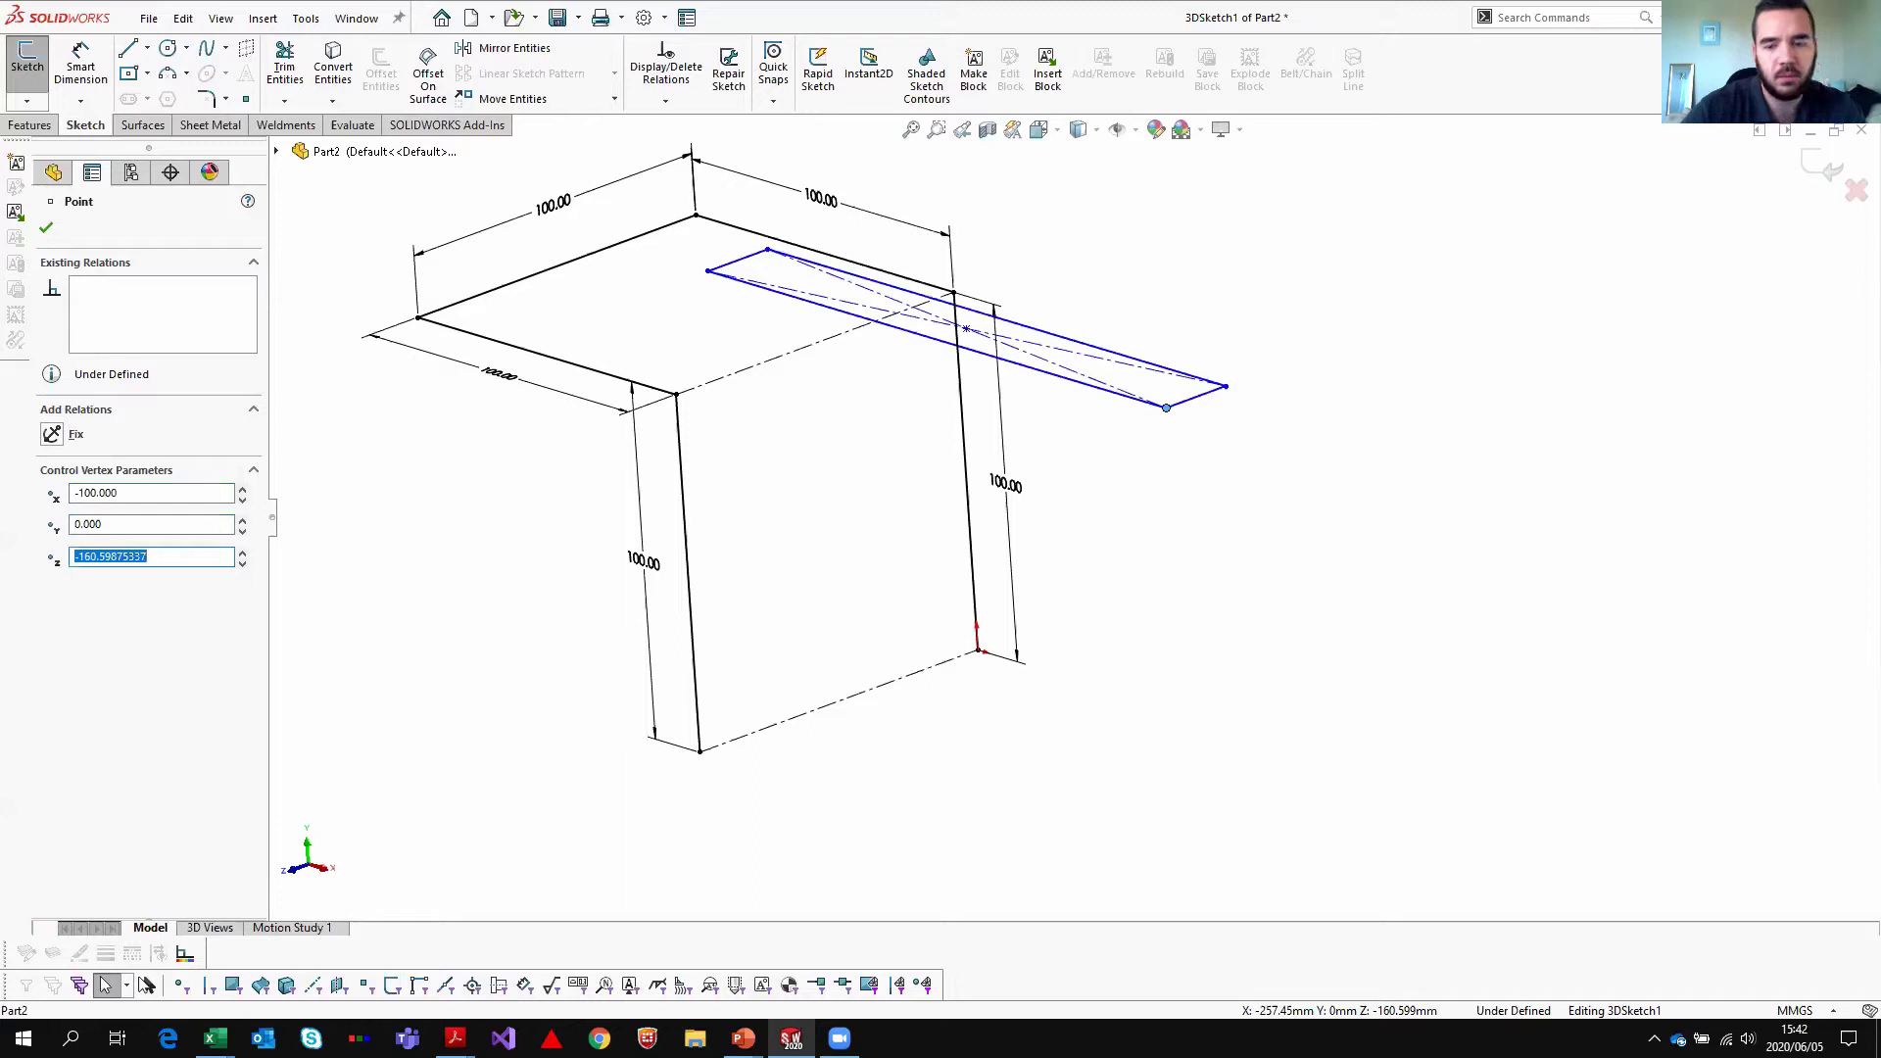
pyautogui.write('100')
pyautogui.press('Return')
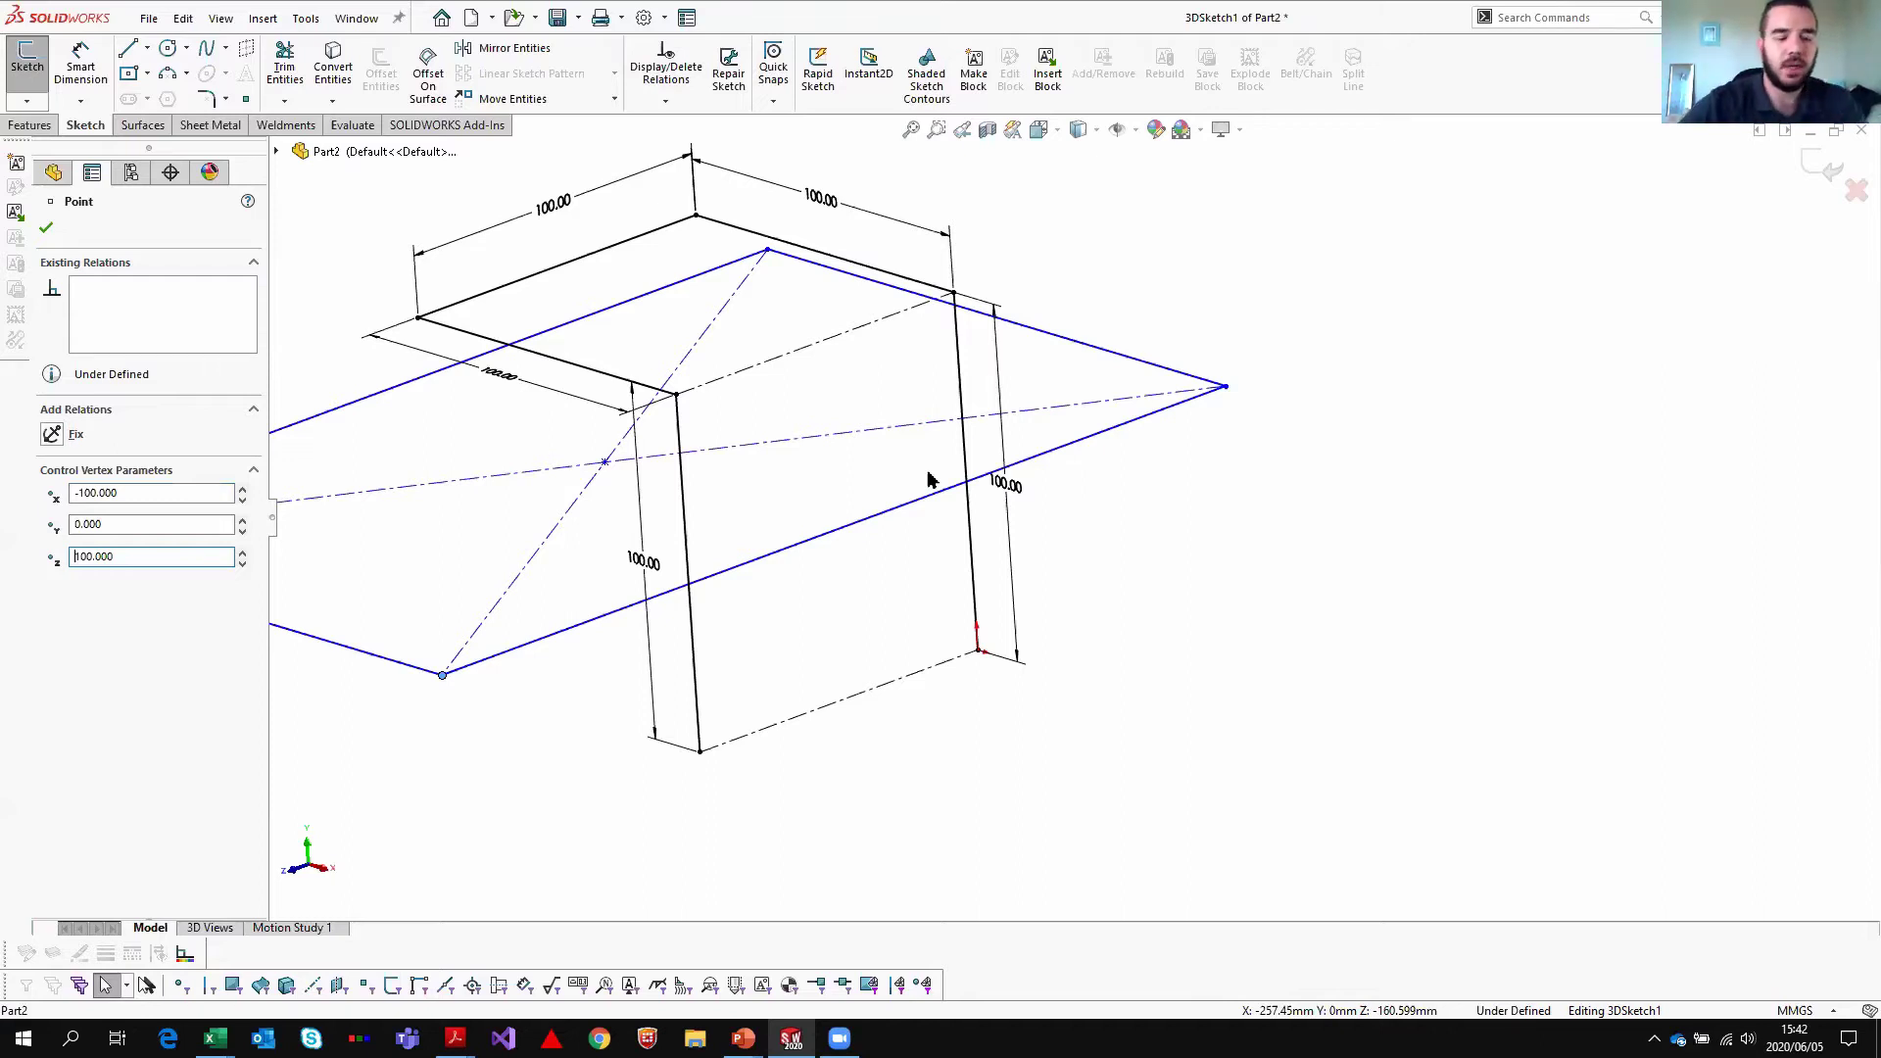
# - Delete the center rectangle from the 3D sketch
pyautogui.rightClick(1335, 402)
pyautogui.click(1318, 452)
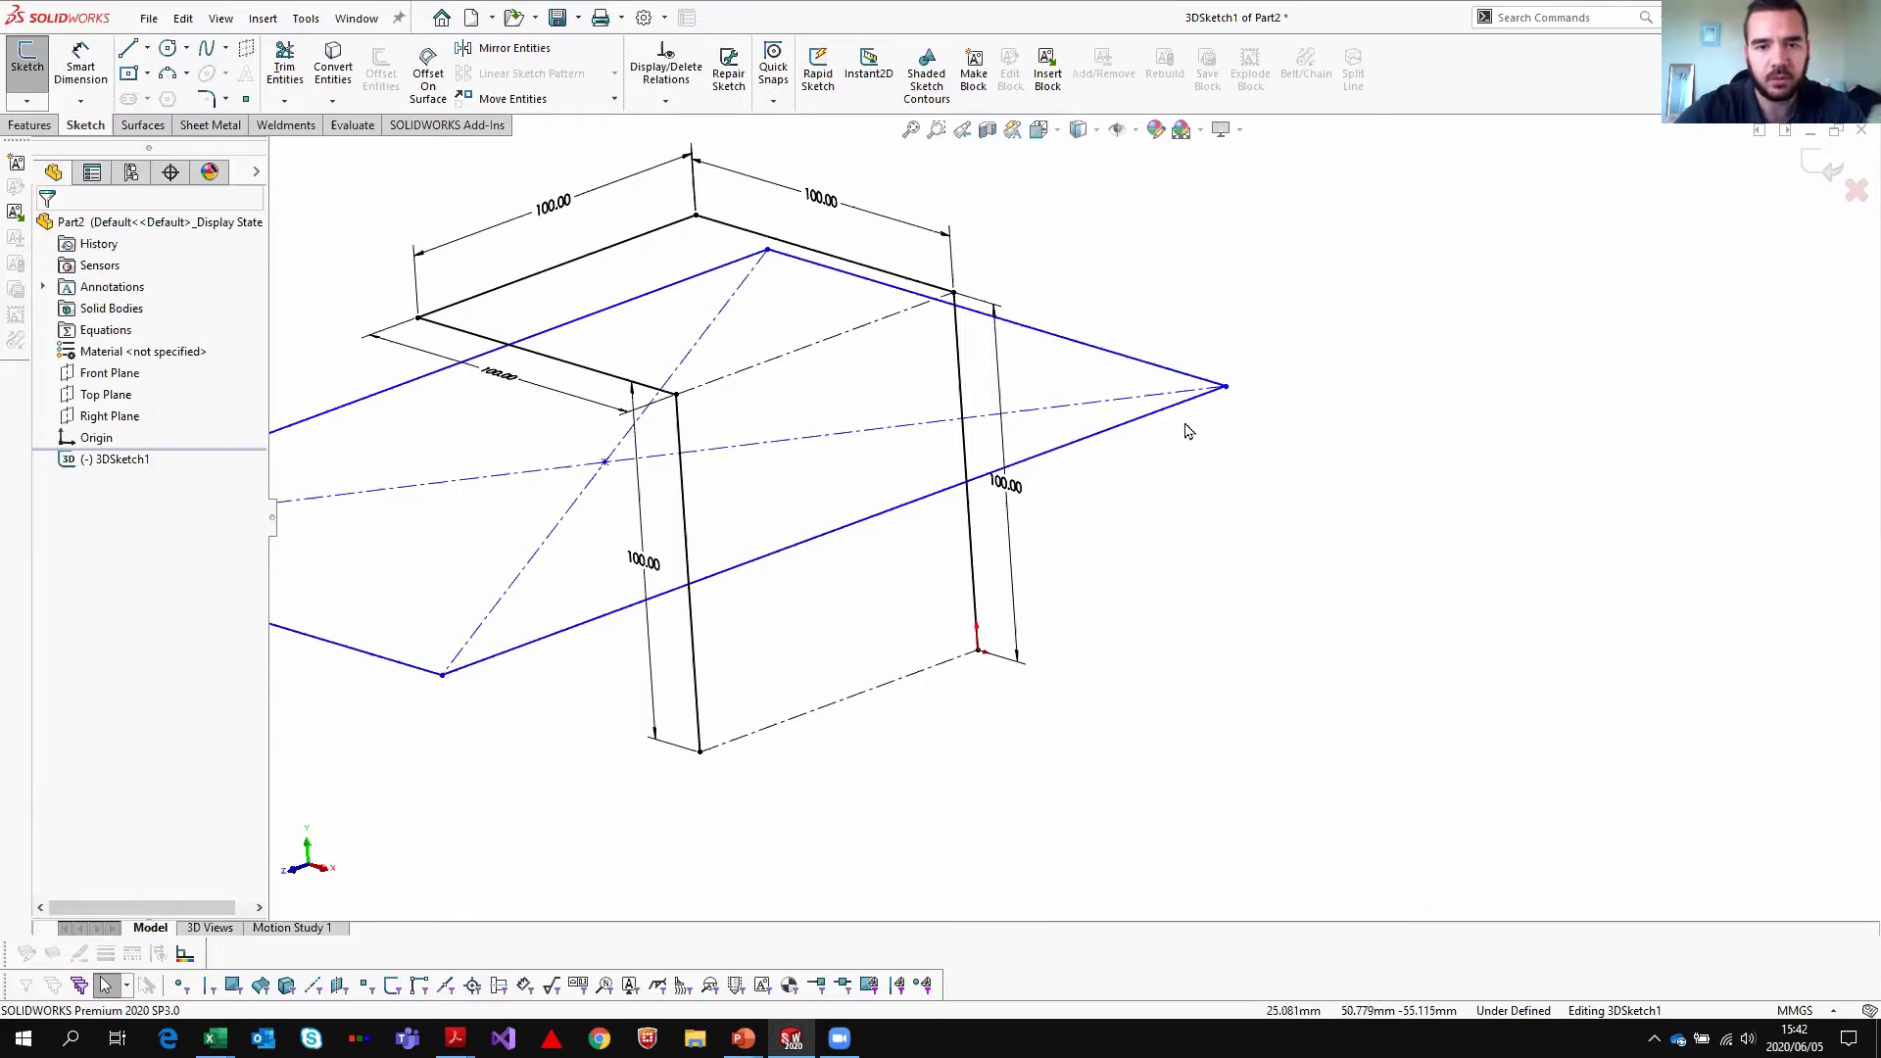
pyautogui.click(1225, 392)
pyautogui.click(1217, 425)
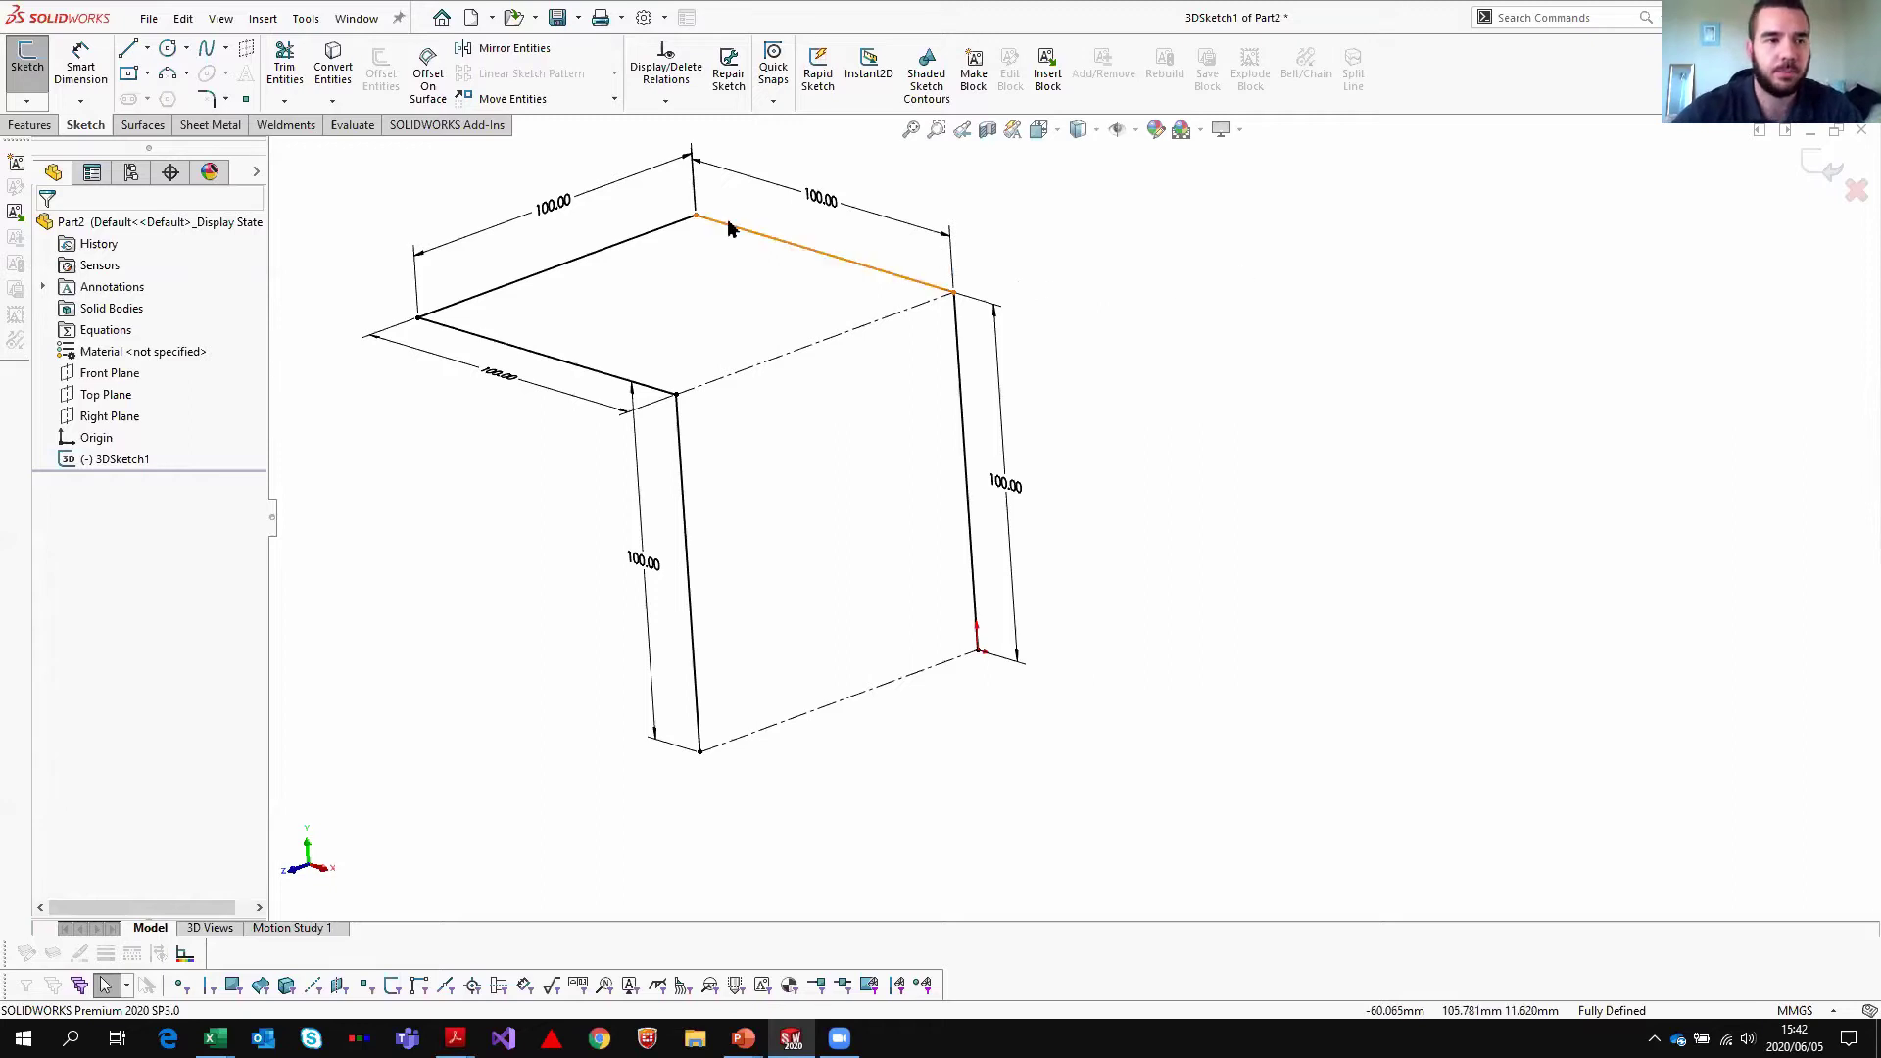
# - Examine the whole set of sketched lines and centerlines in an isometric view
pyautogui.moveTo(738, 408)
pyautogui.mouseDown(button='middle')
pyautogui.moveTo(768, 344)
pyautogui.moveTo(725, 399)
pyautogui.moveTo(755, 423)
pyautogui.mouseUp(button='middle')
pyautogui.press('f')
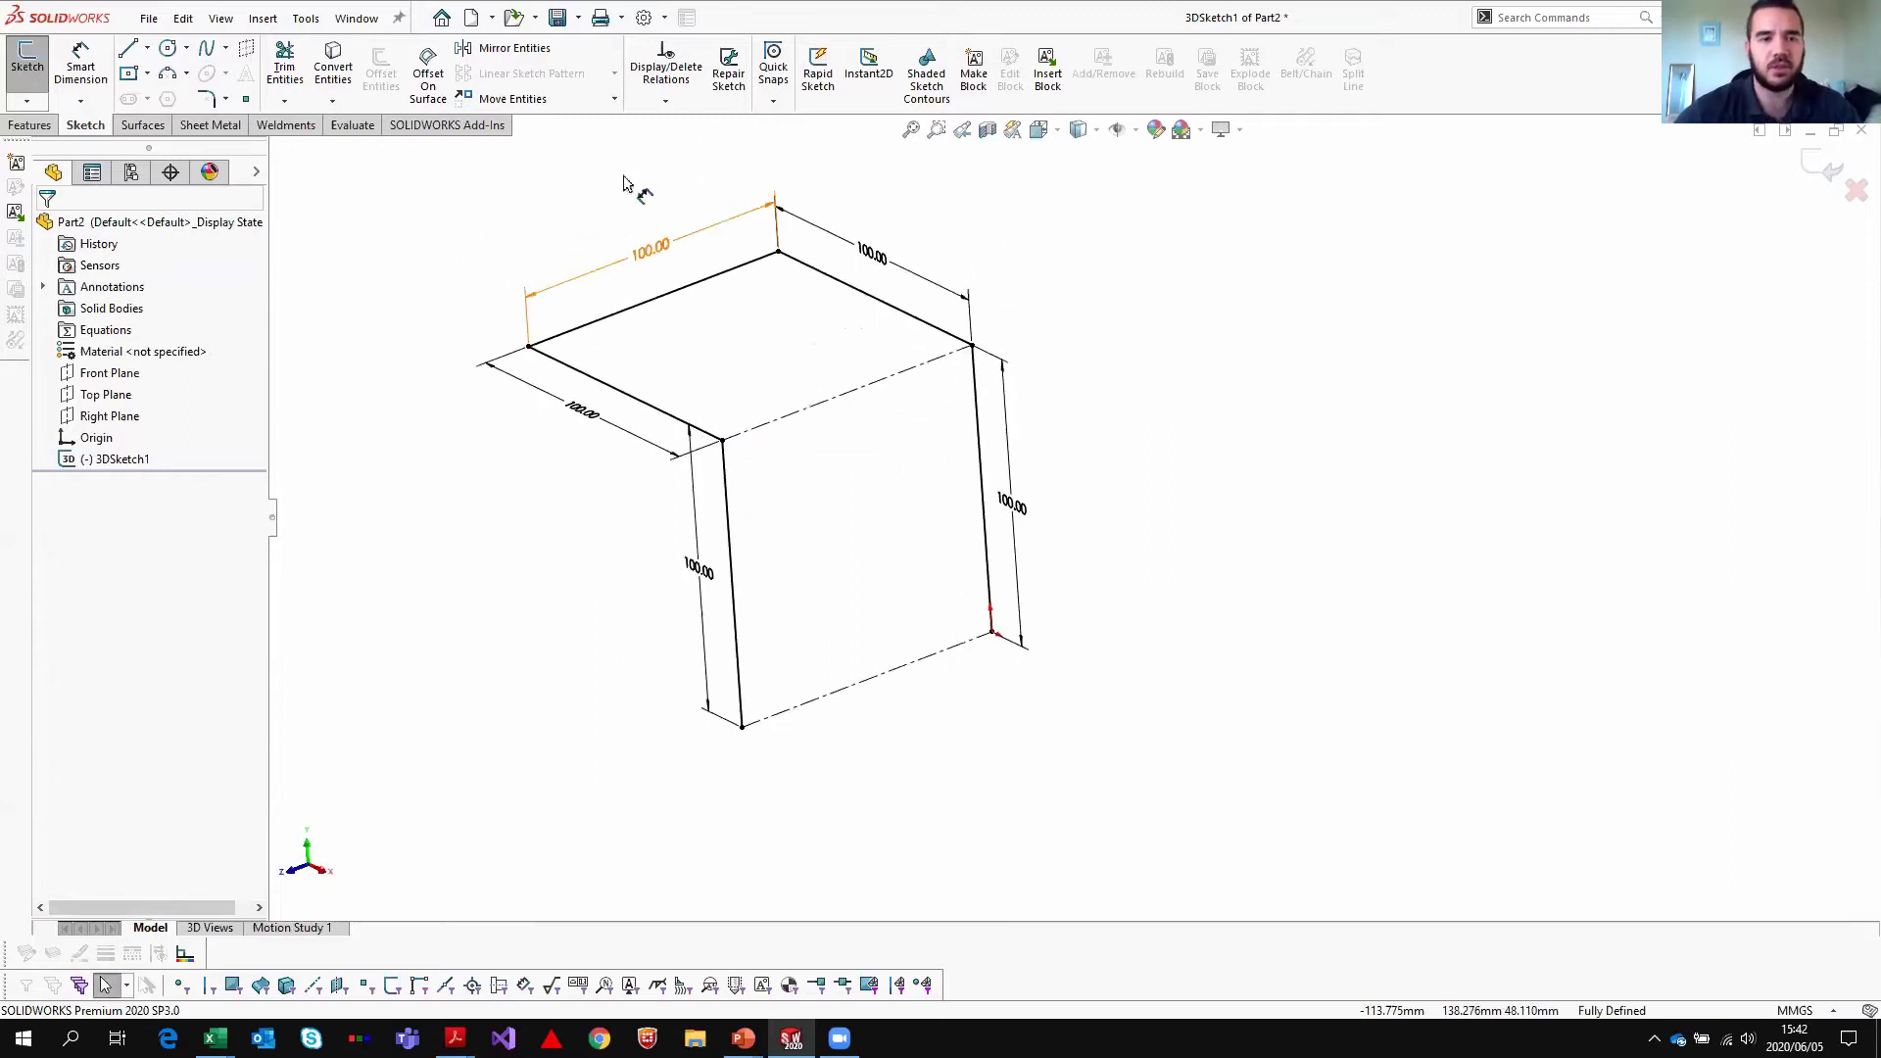
pyautogui.scroll(-2, 1027, 328)
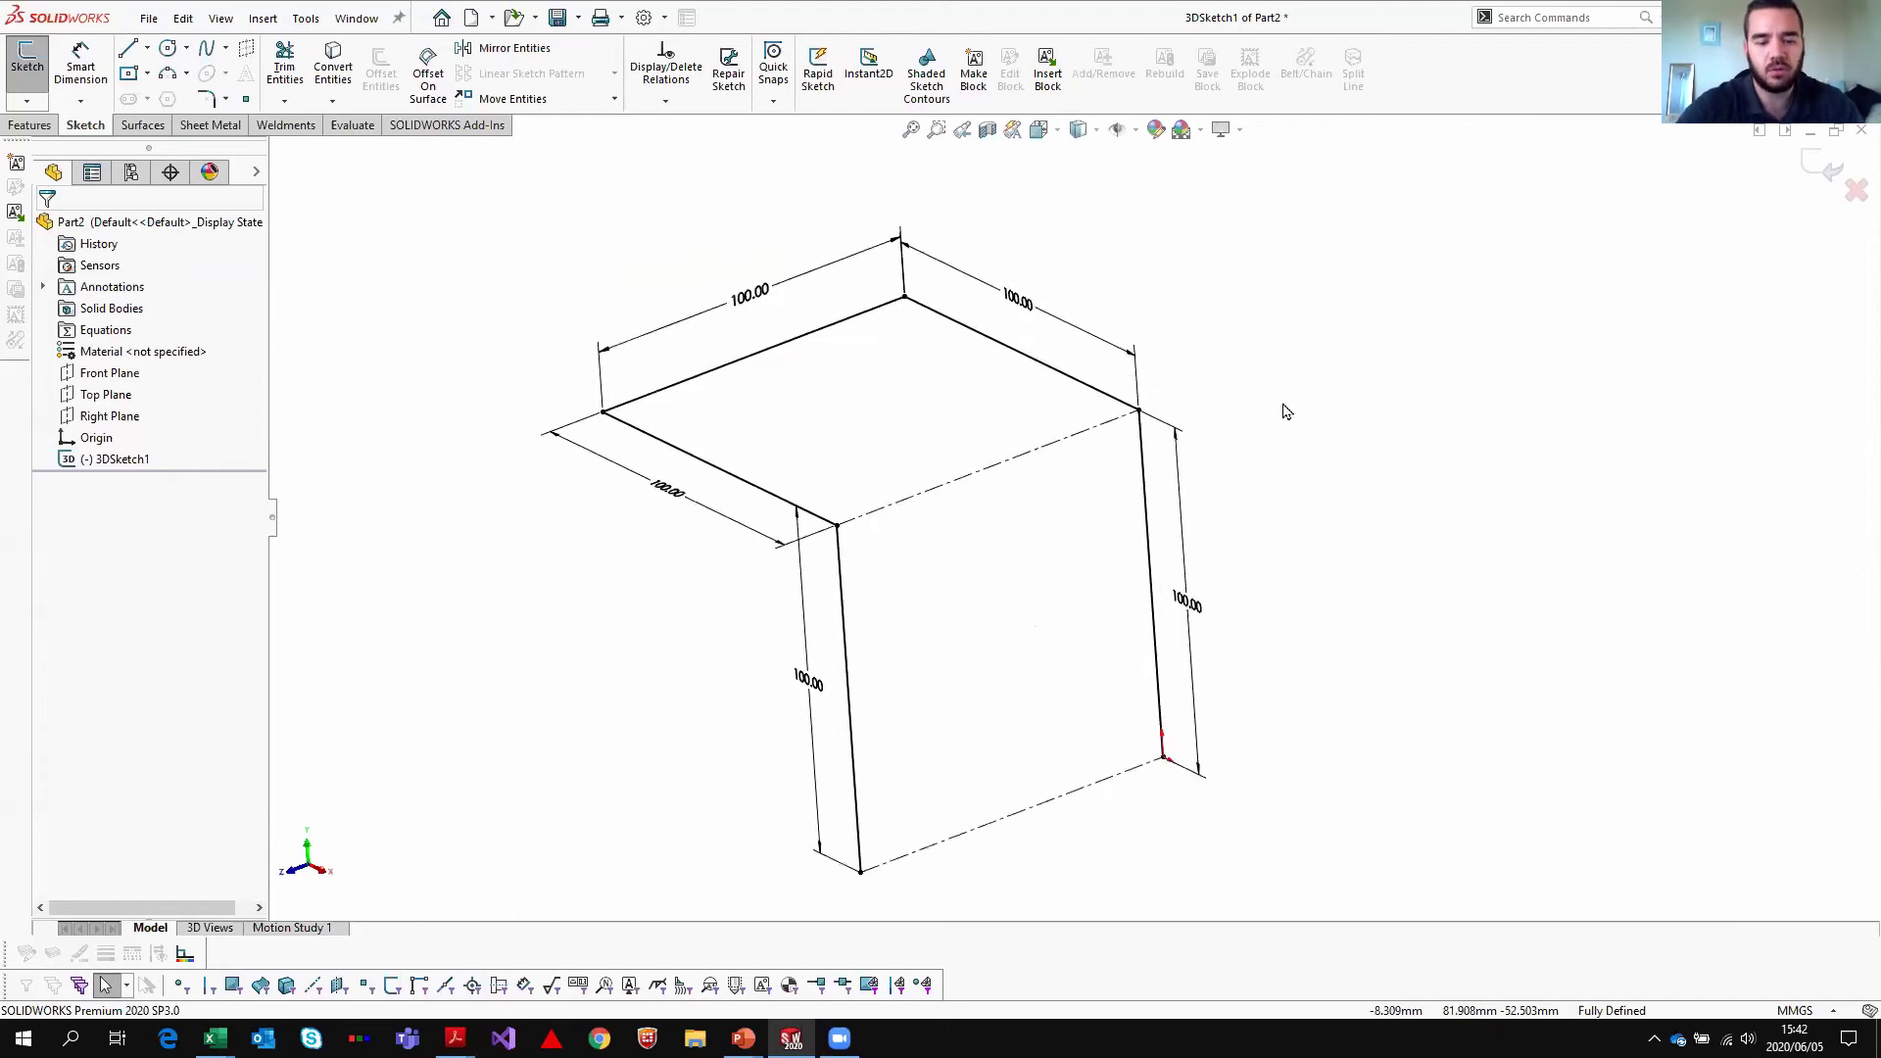
pyautogui.hotkey('ctrl', '7')
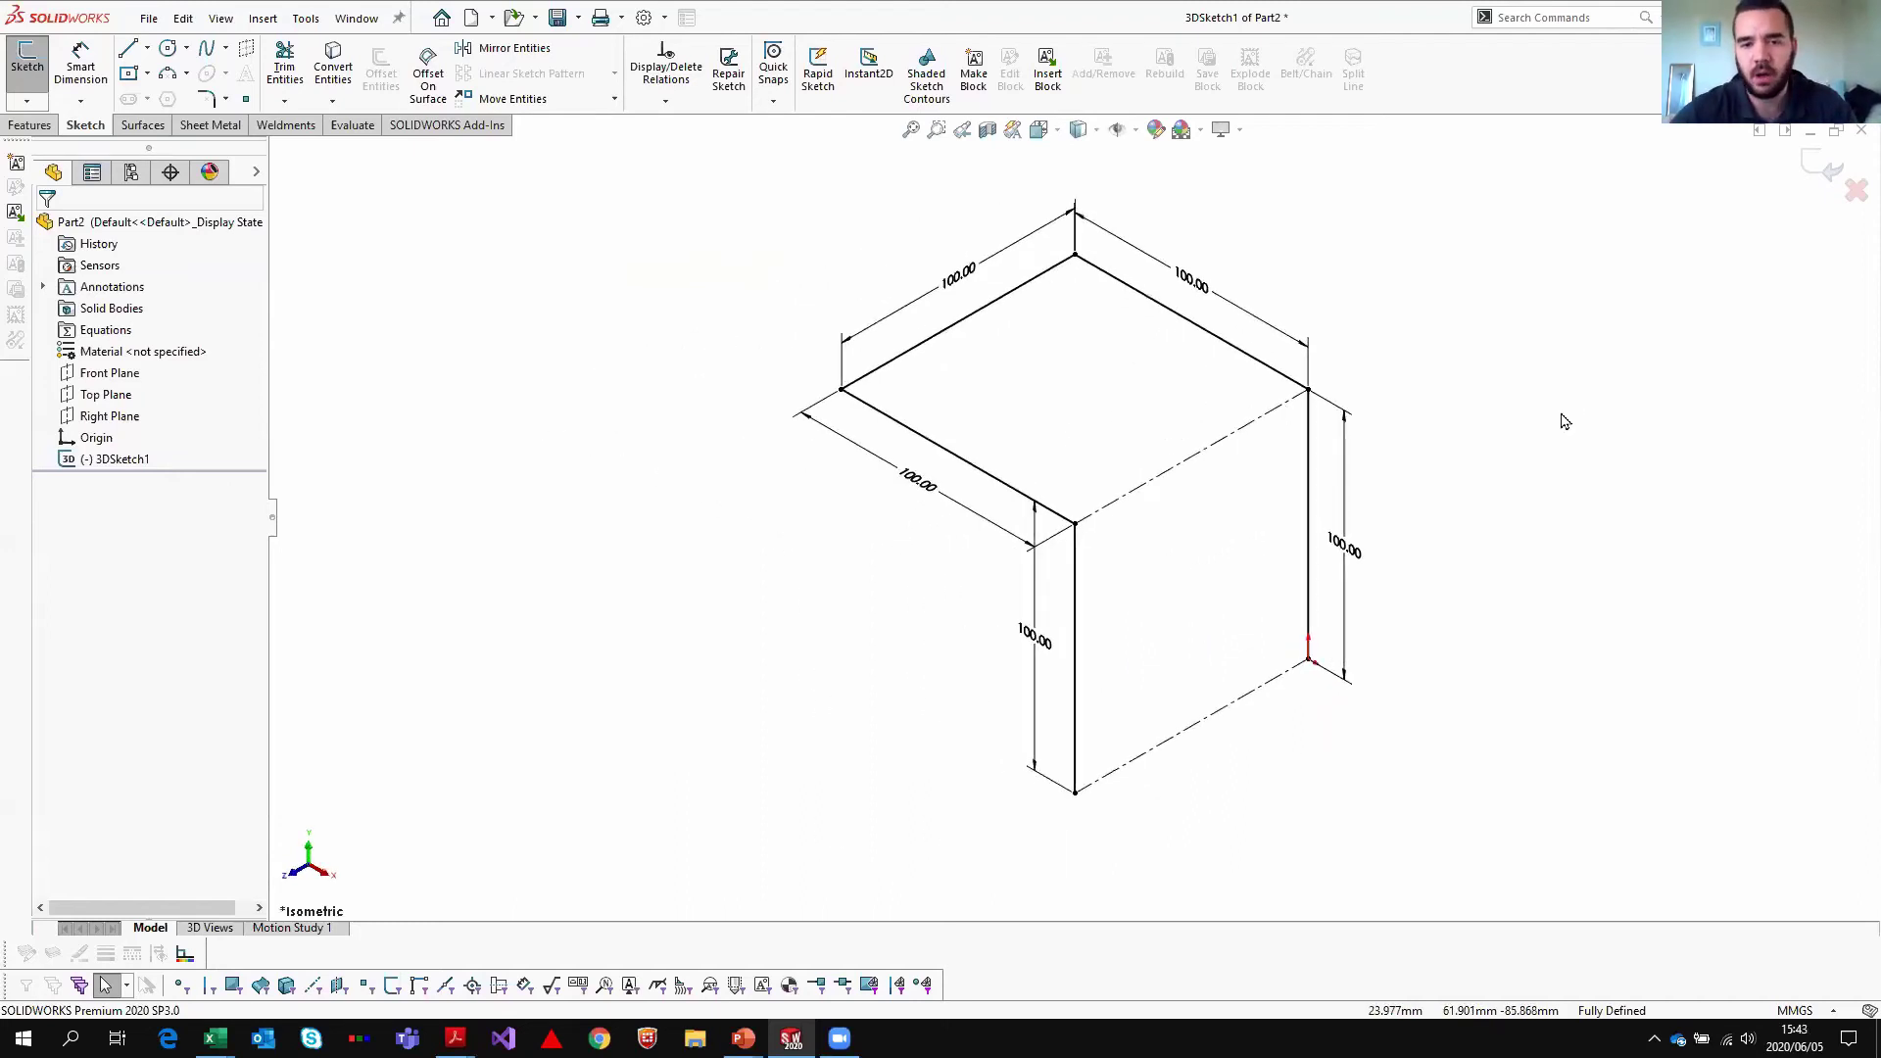
pyautogui.scroll(-2, 1561, 419)
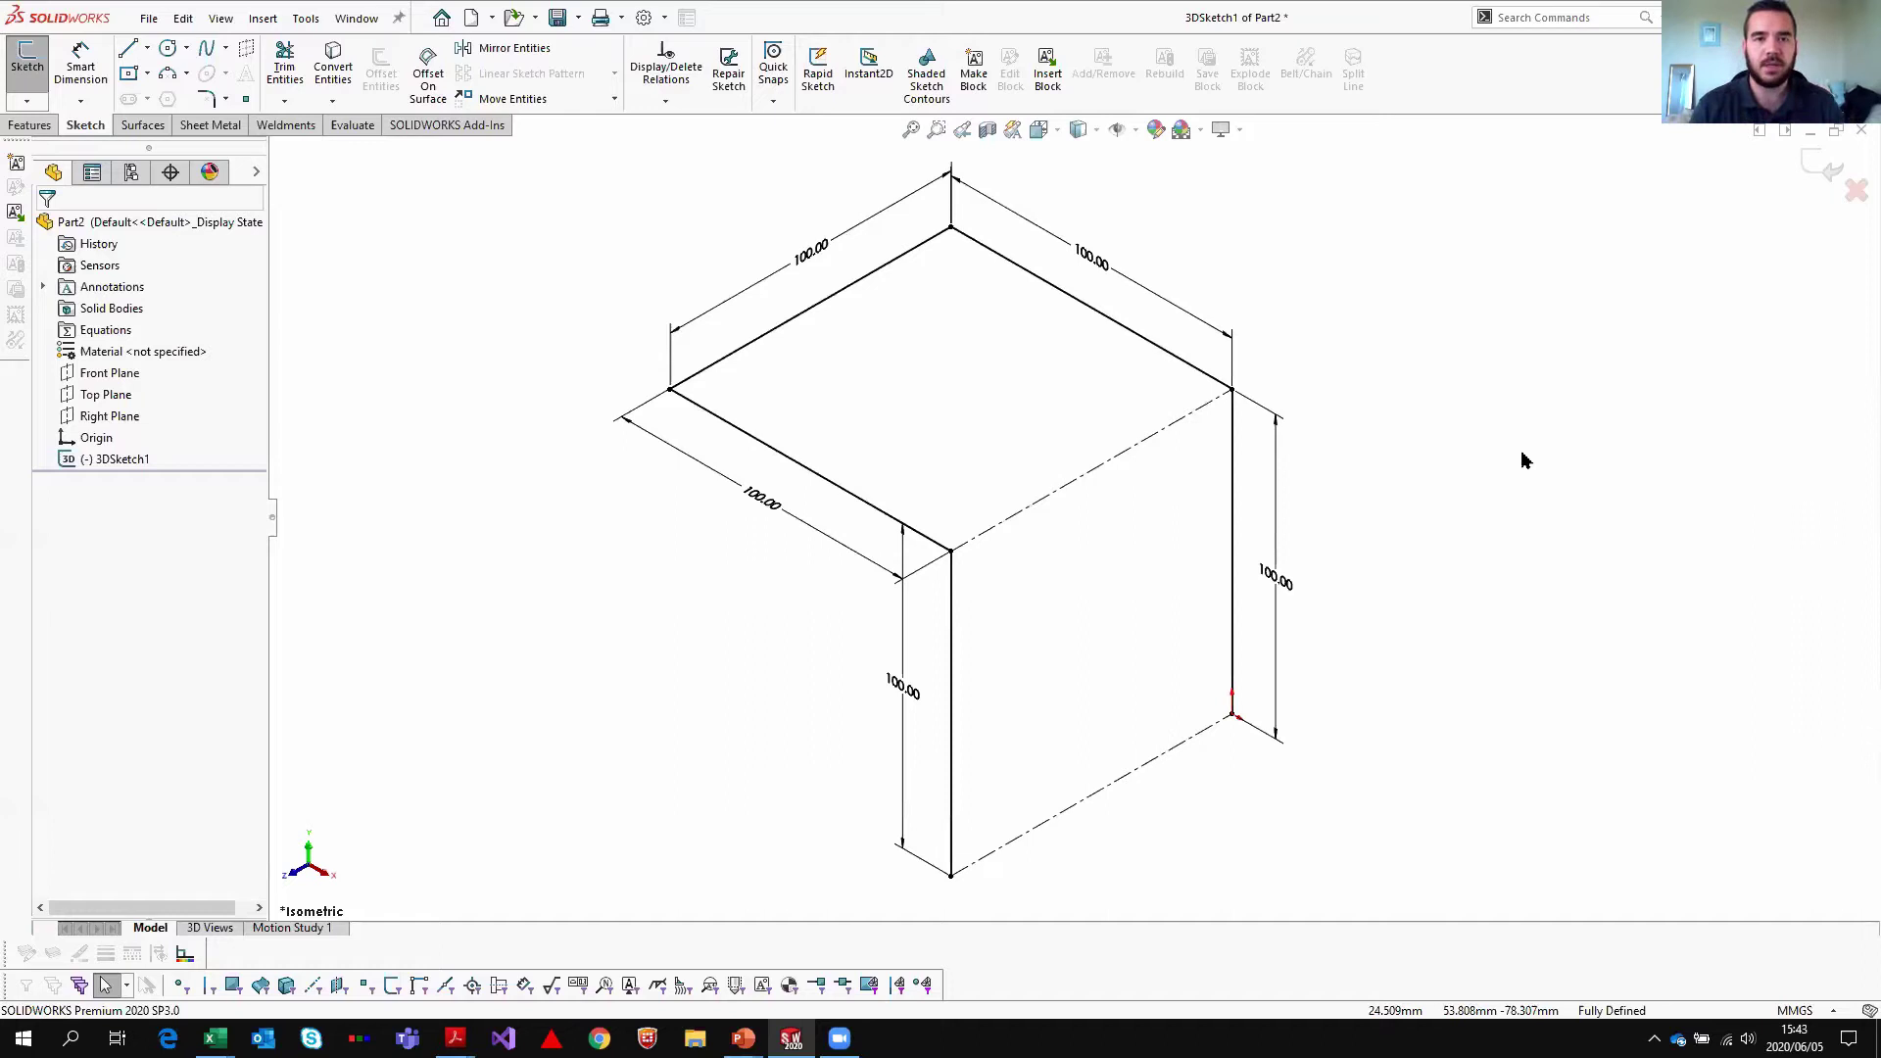
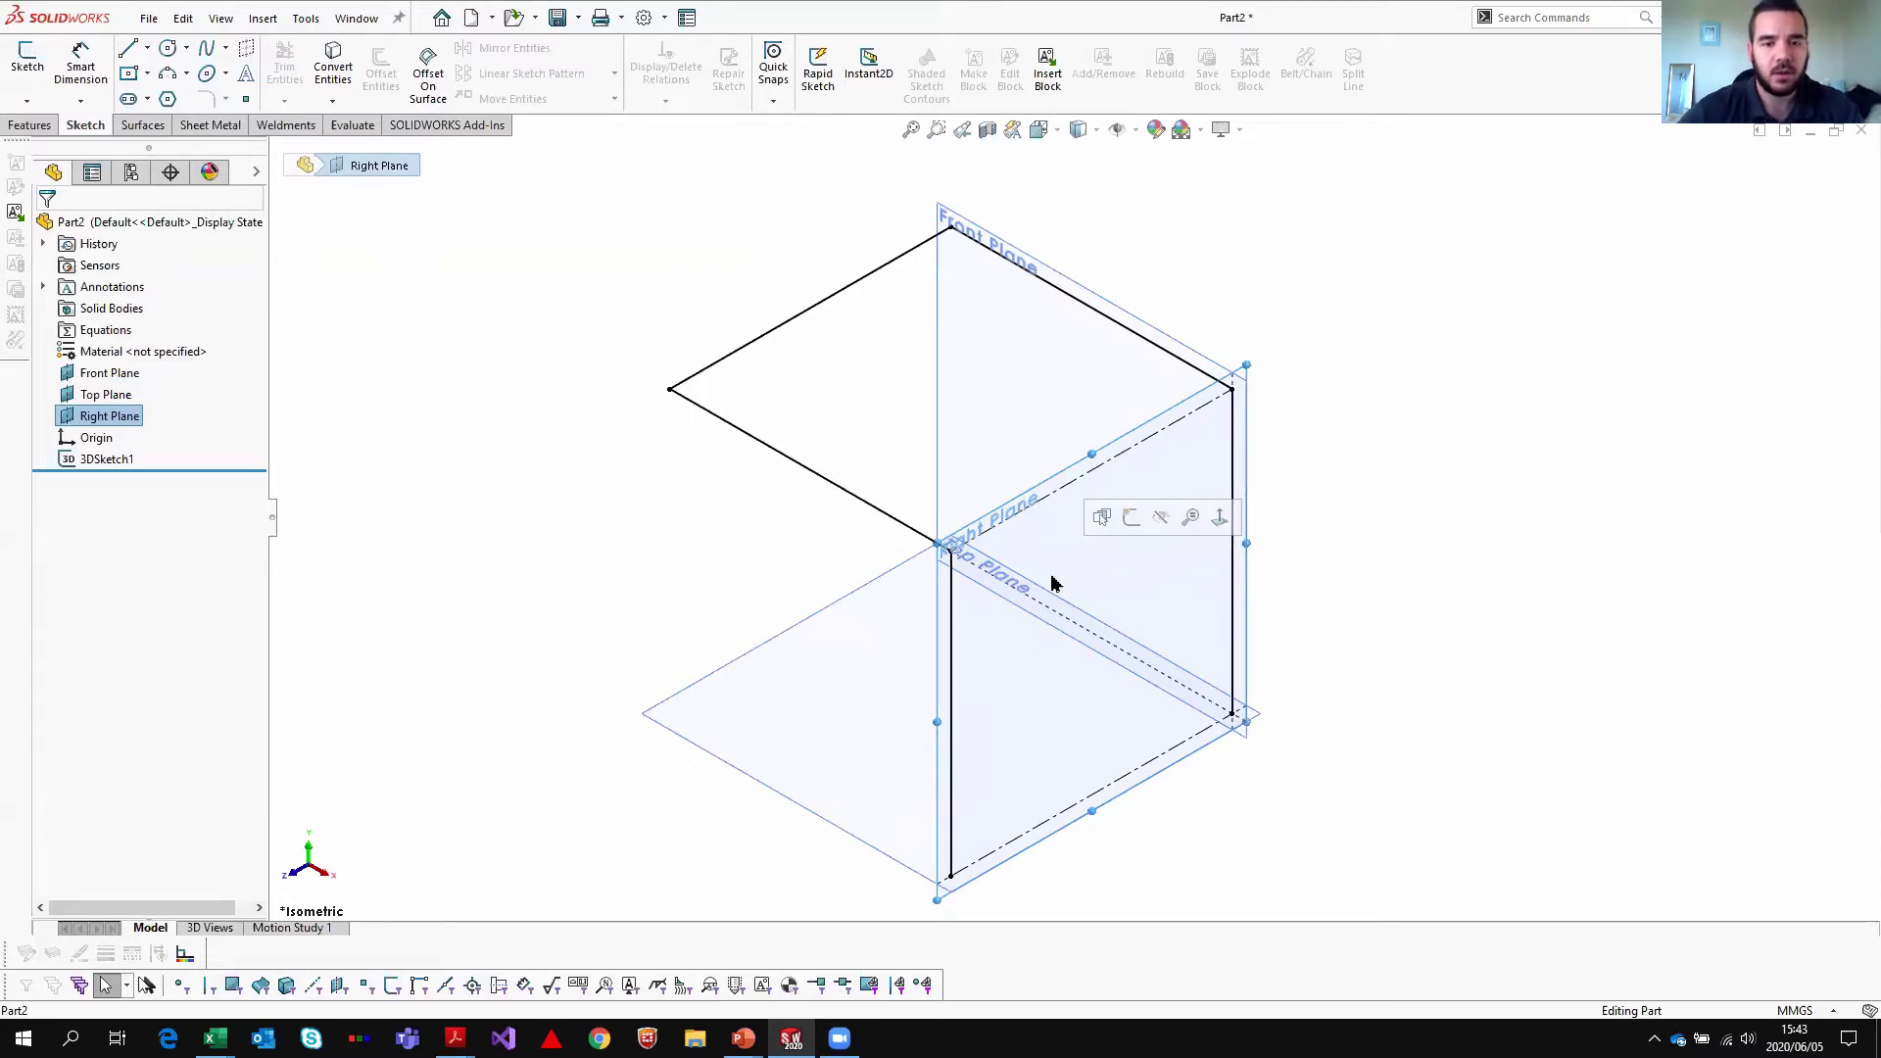
# - Create a reference plane offset 100 mm from the Right Plane
pyautogui.click(30, 125)
pyautogui.click(787, 65)
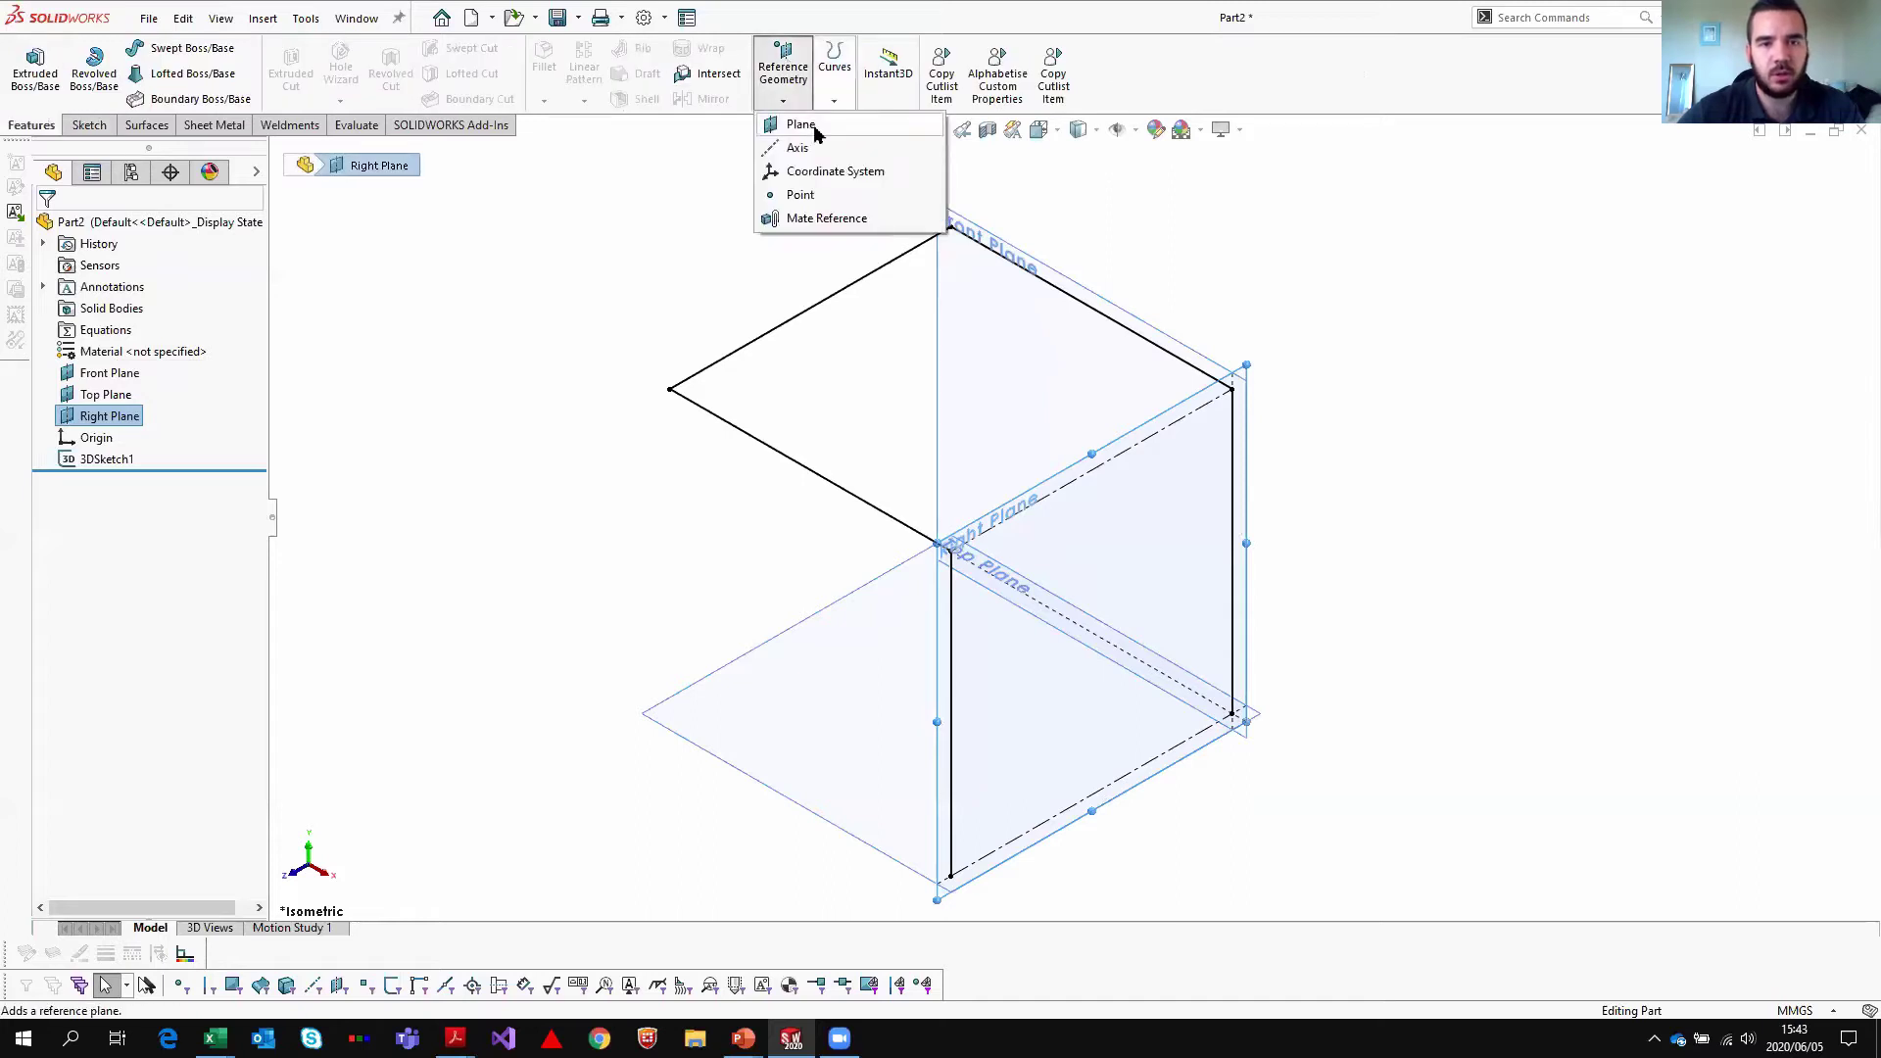
pyautogui.click(814, 131)
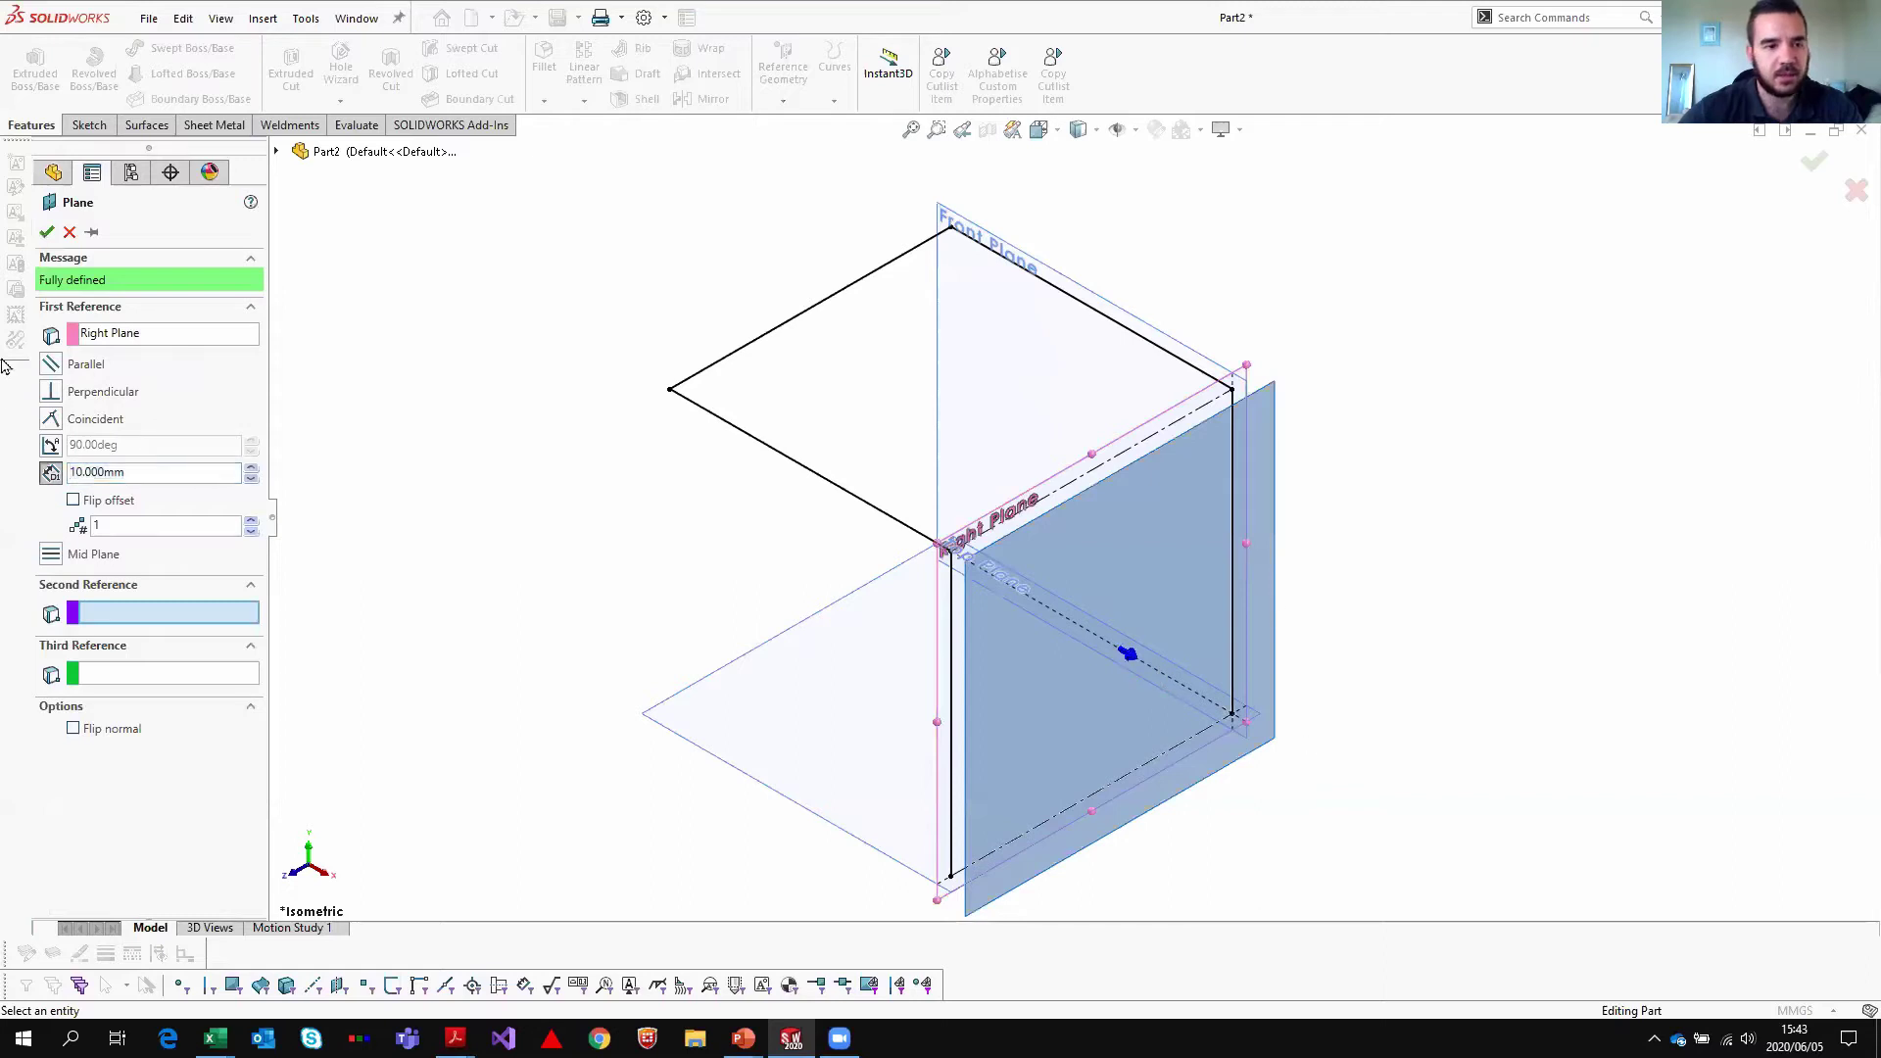
pyautogui.click(252, 469)
pyautogui.click(252, 468)
pyautogui.click(252, 468)
pyautogui.click(252, 468)
pyautogui.click(252, 468)
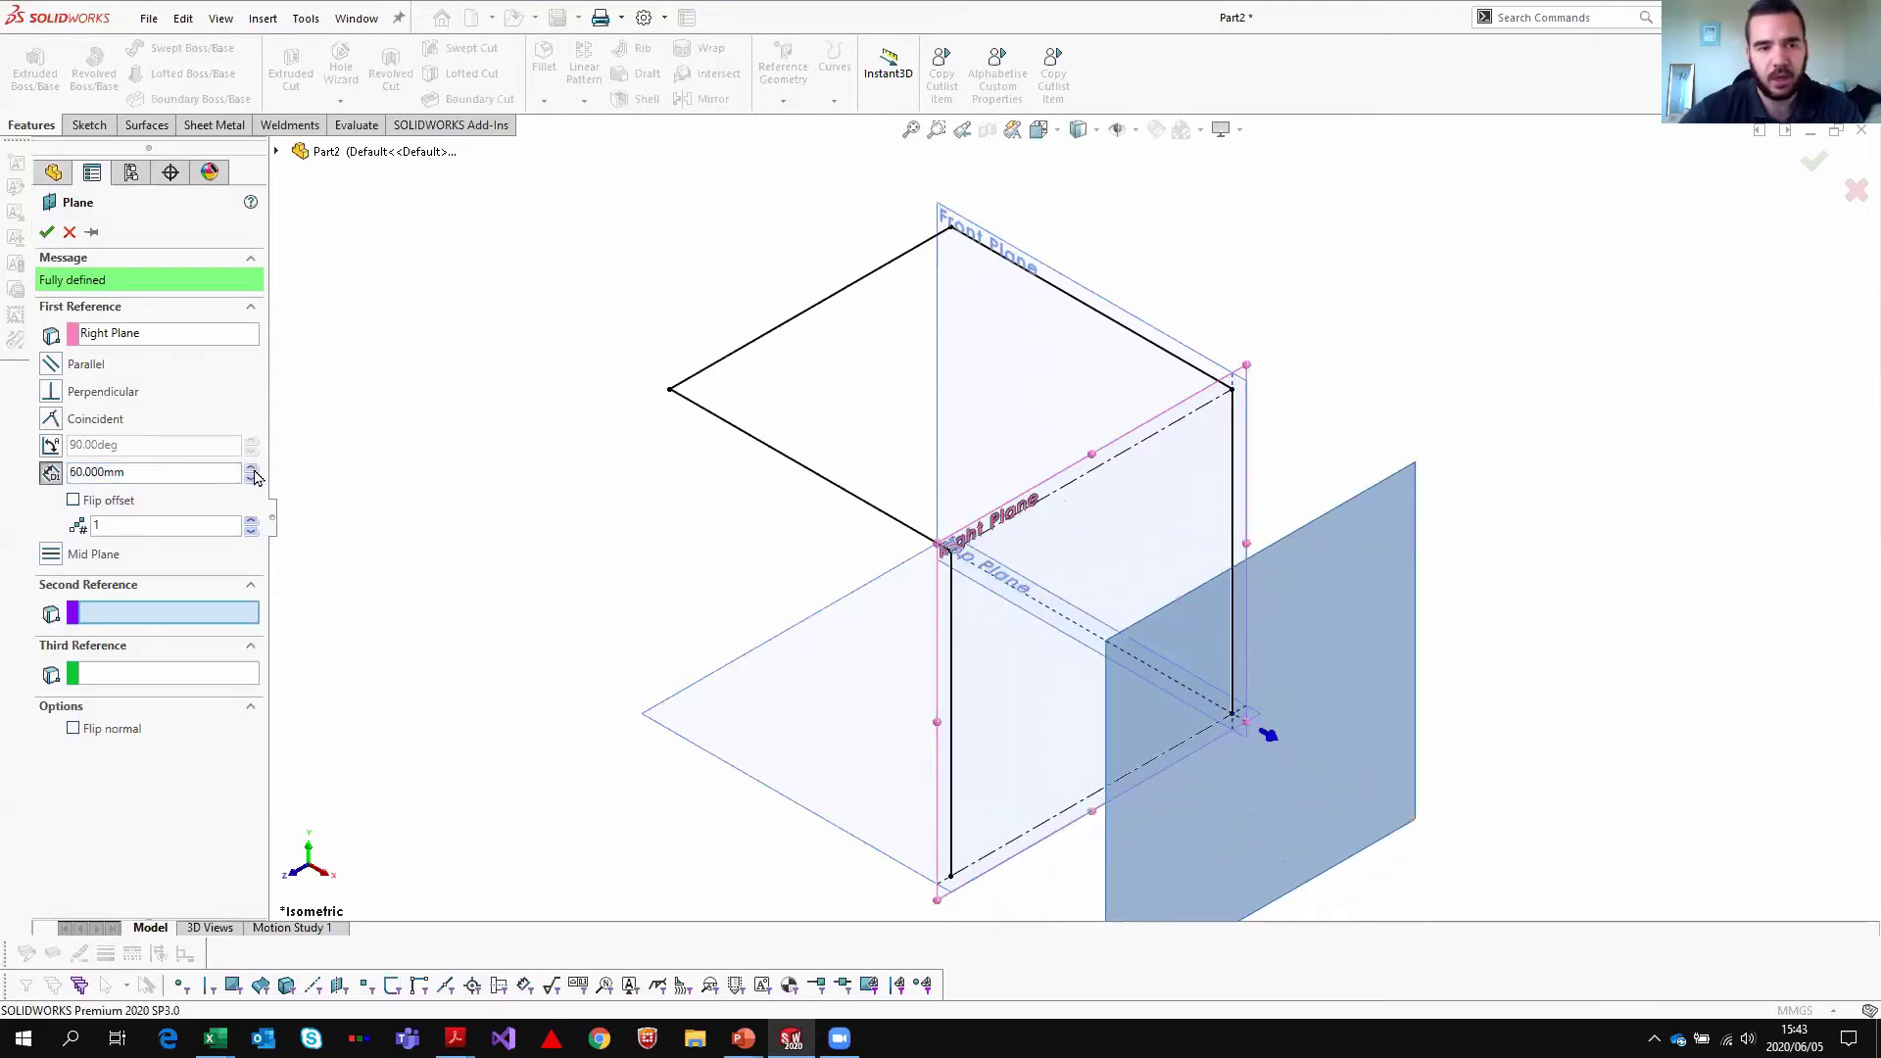
pyautogui.write('100')
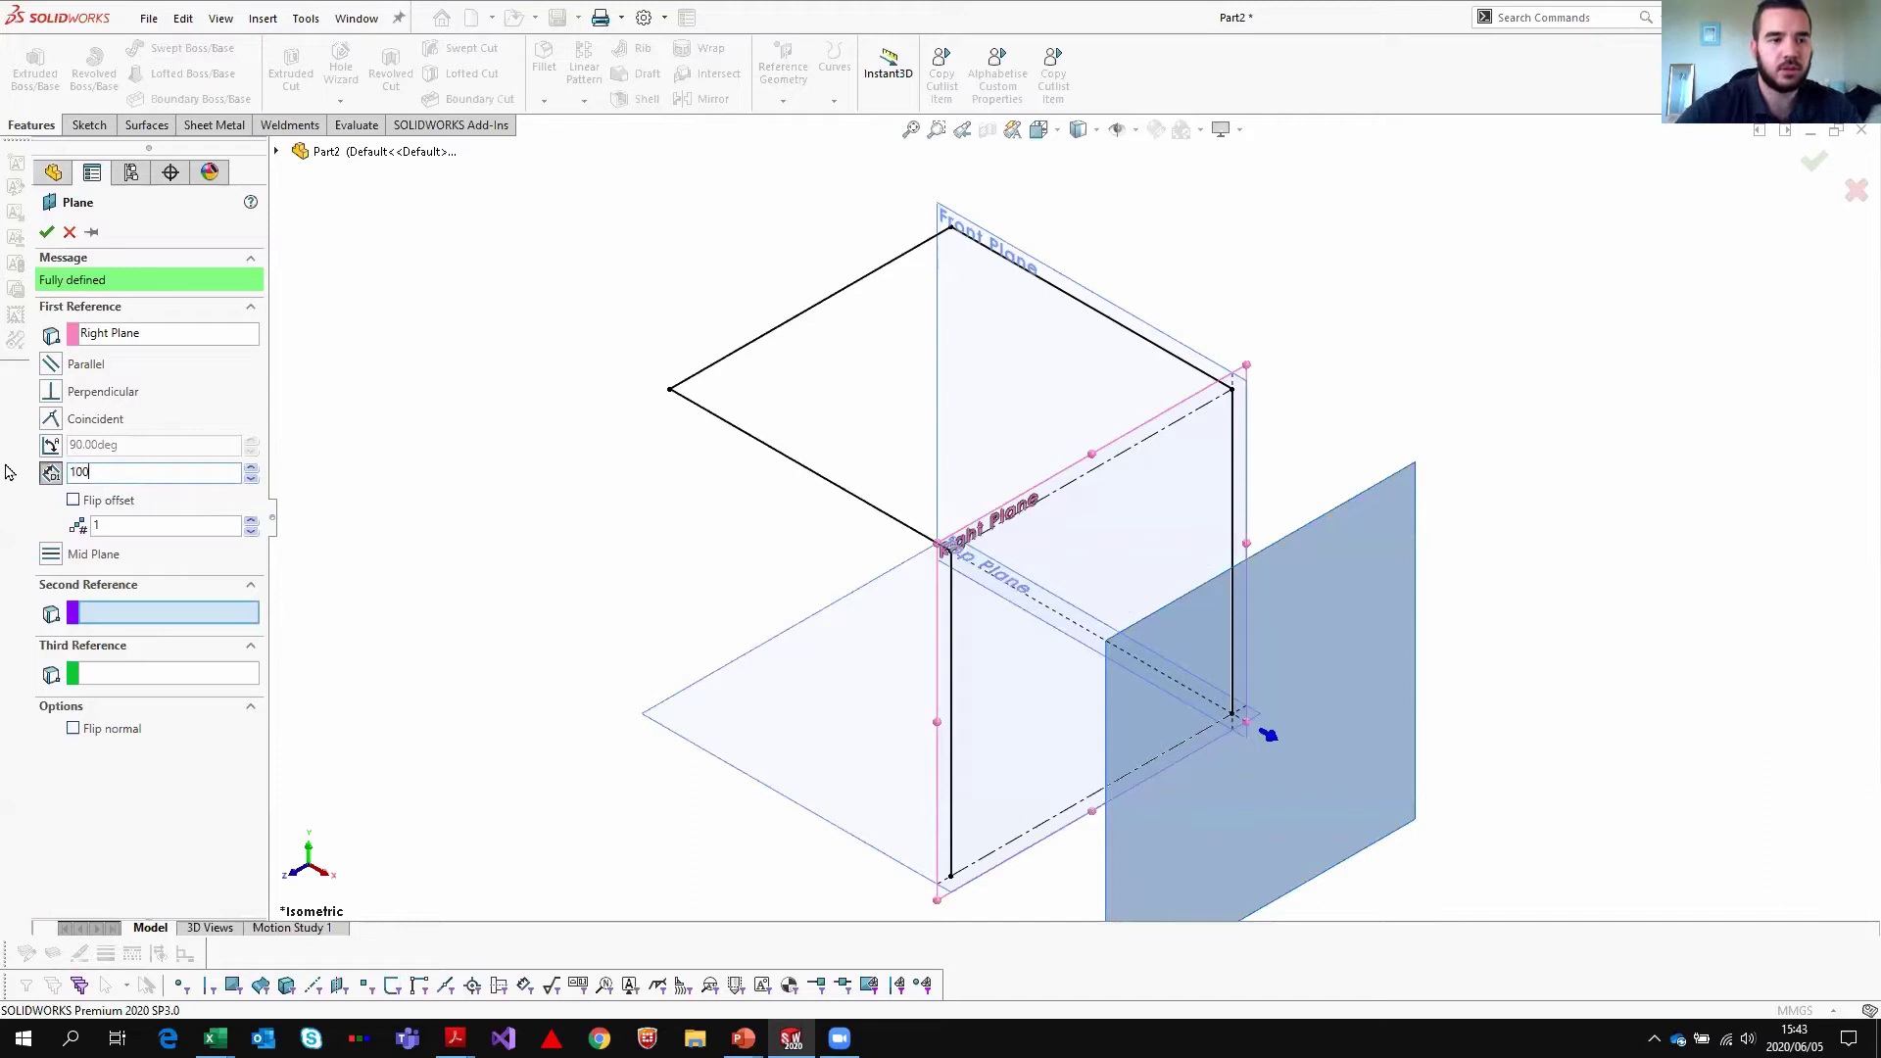
pyautogui.click(46, 232)
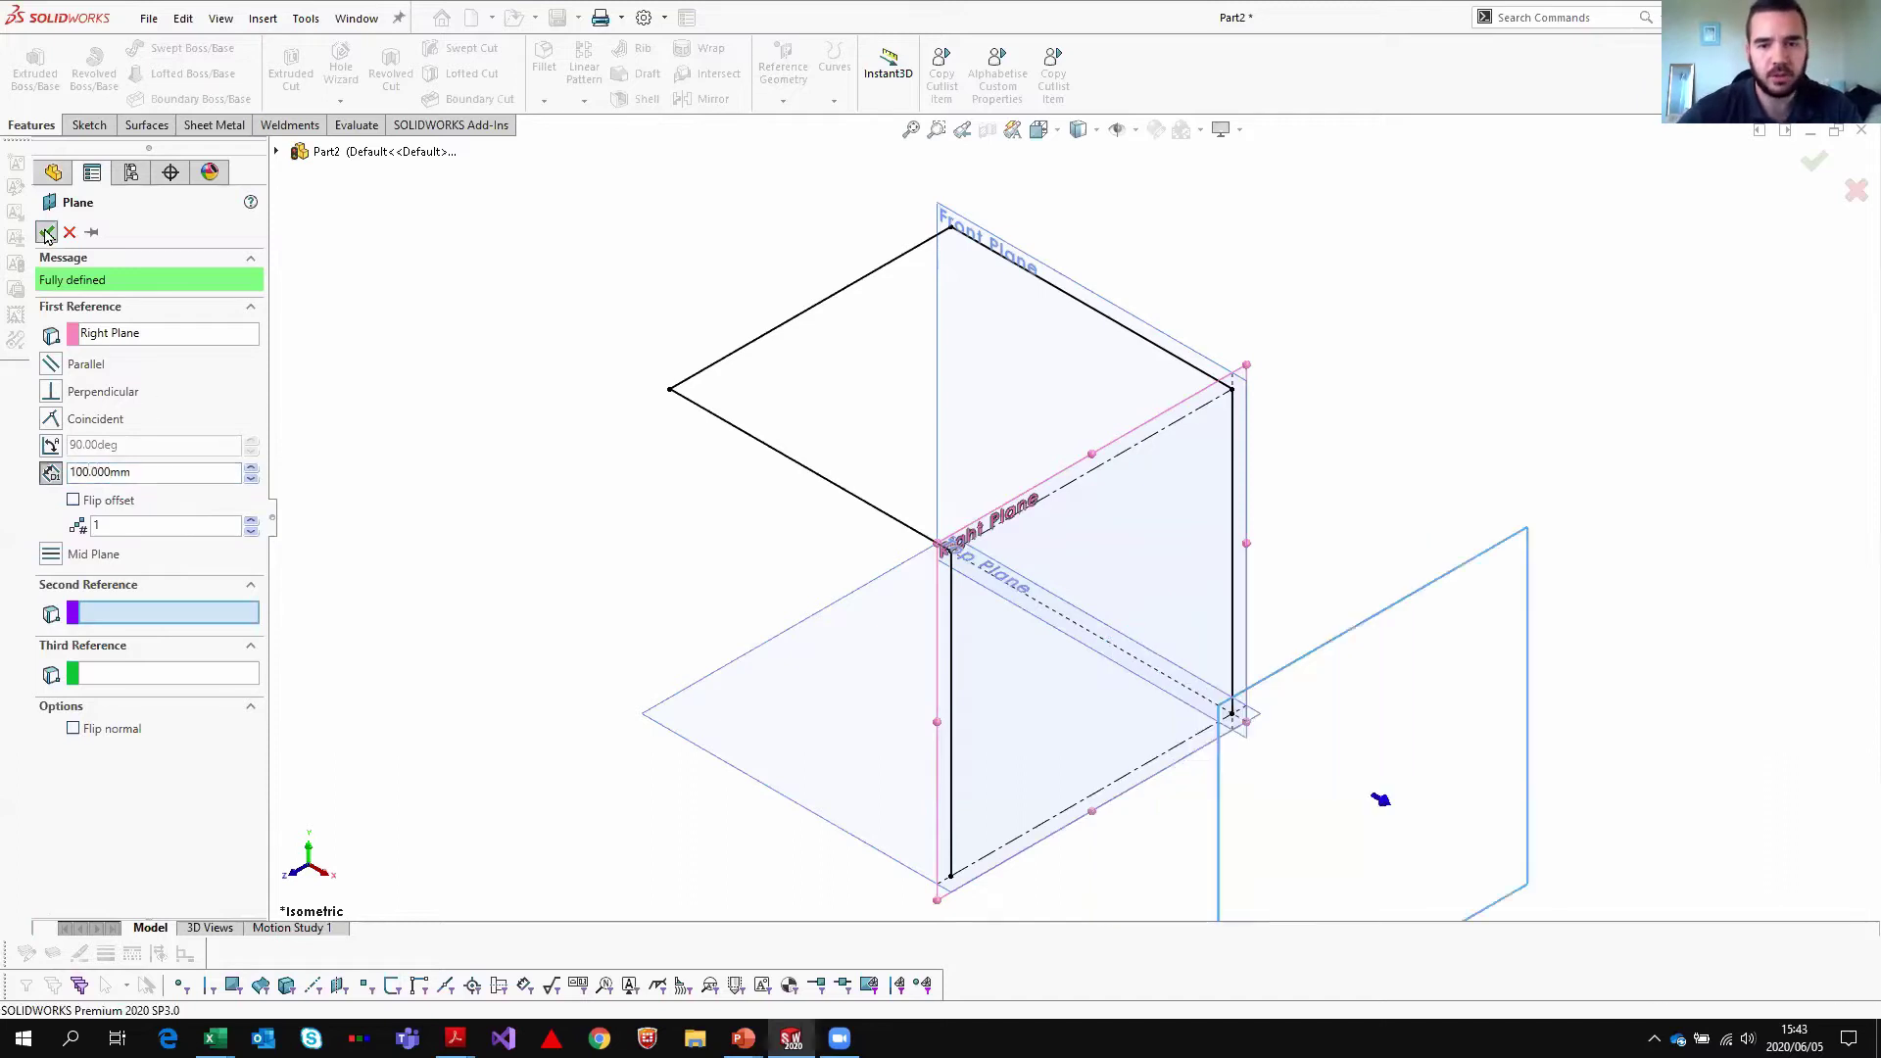
pyautogui.click(1401, 354)
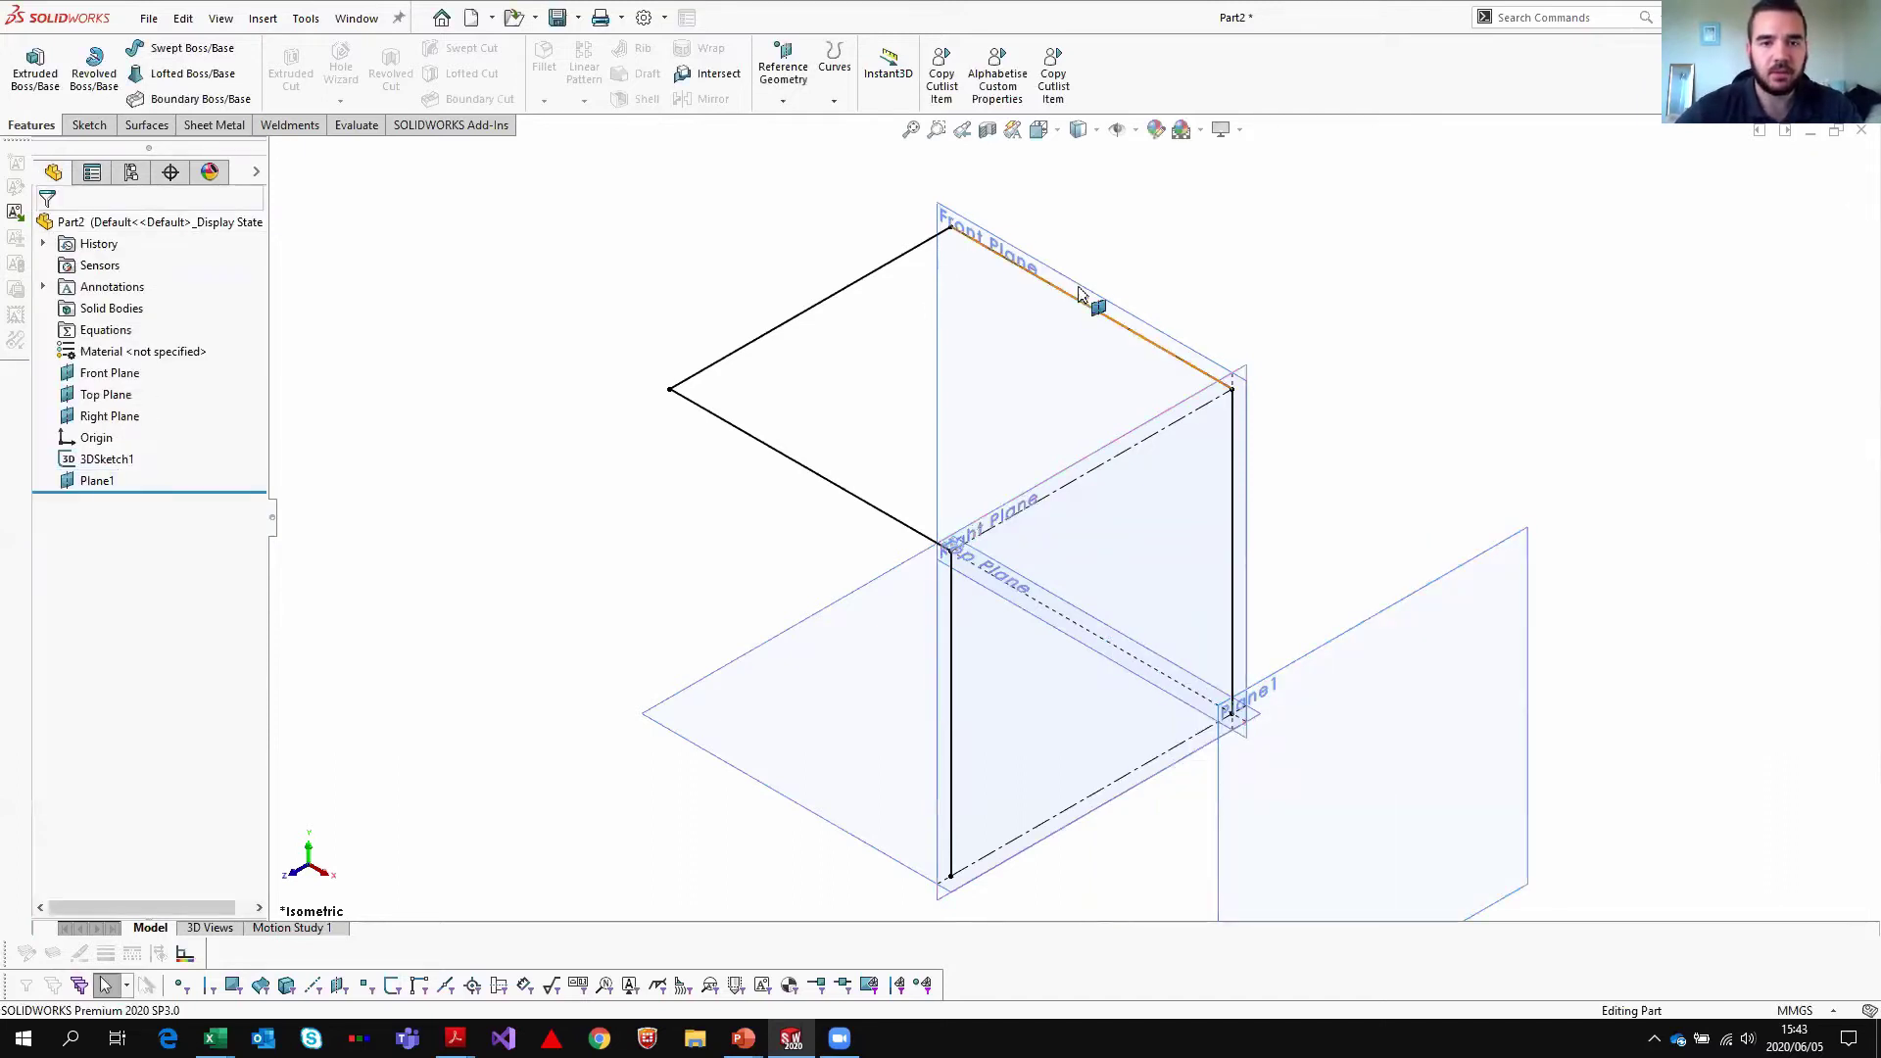
# - Create a second reference plane as a copy of the Right Plane with an offset distance of 50 mm
pyautogui.click(1026, 519)
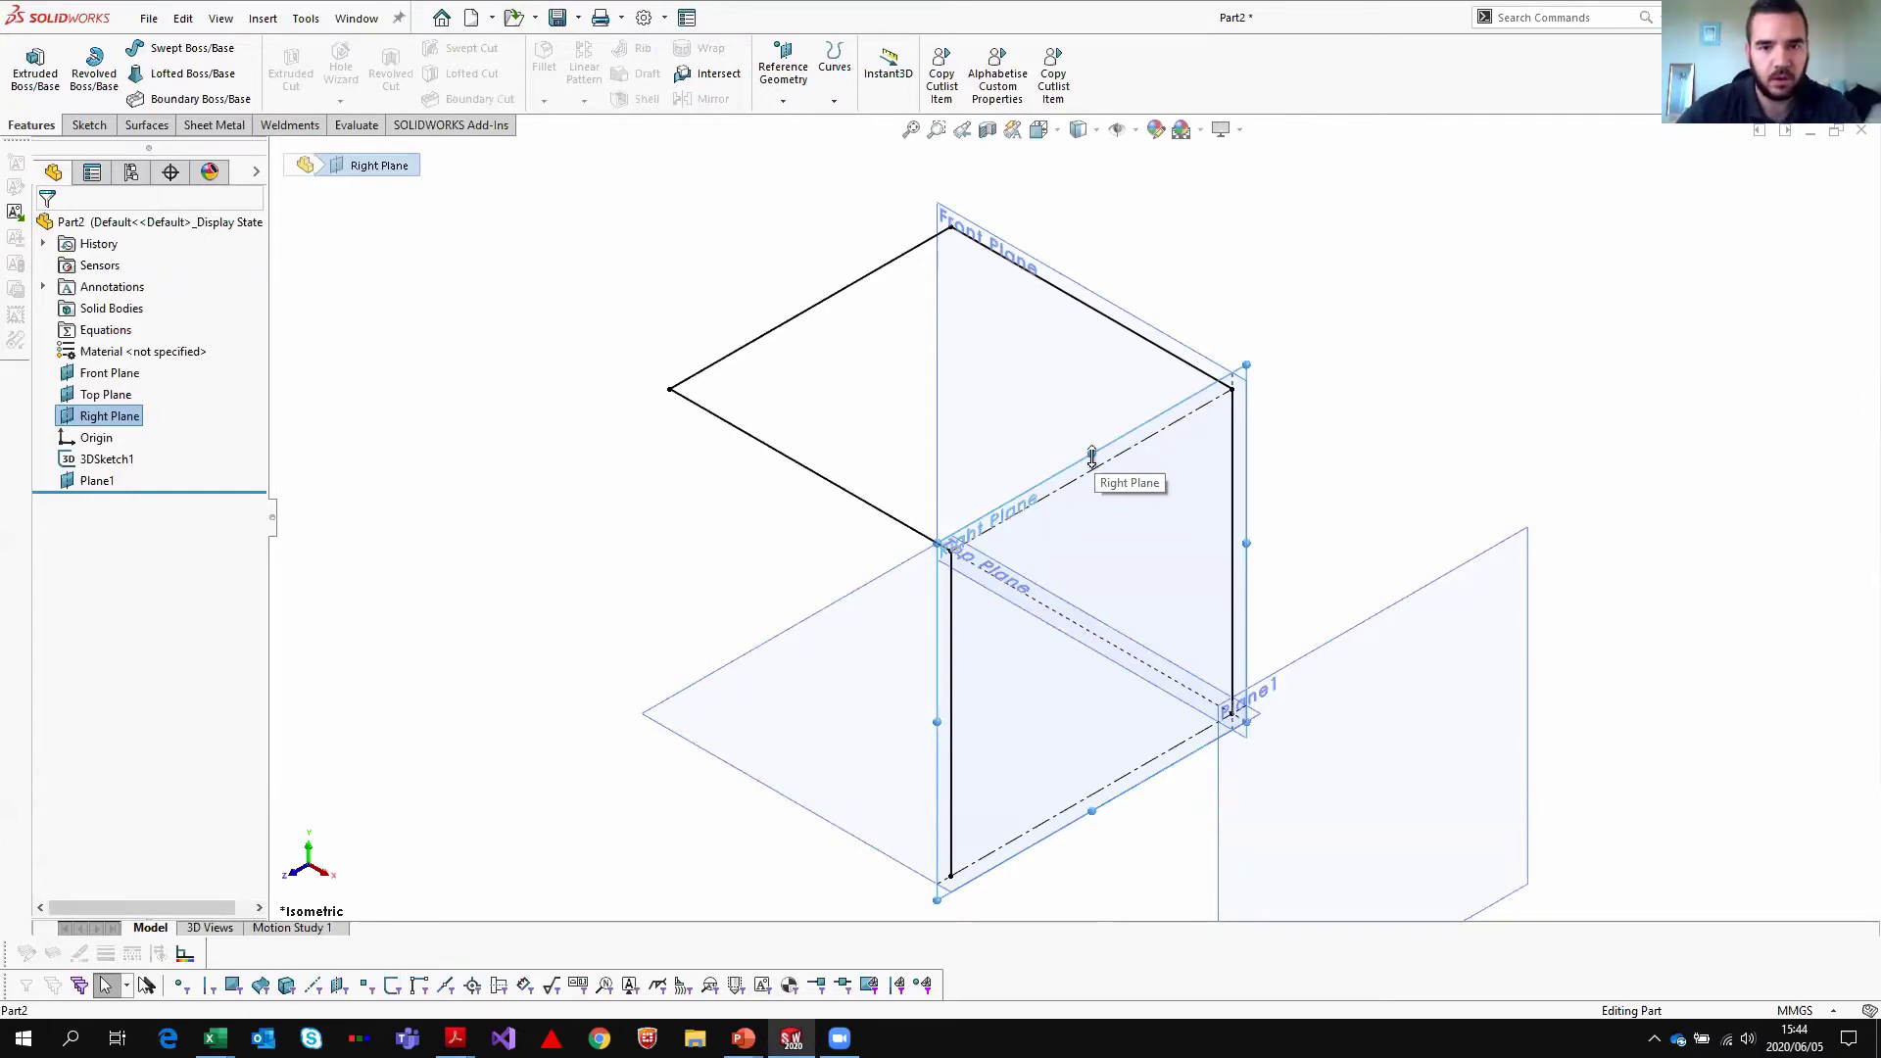
pyautogui.keyDown('ctrl'); pyautogui.moveTo(1092, 458); pyautogui.dragTo(1259, 563); pyautogui.keyUp('ctrl')
pyautogui.write('5')
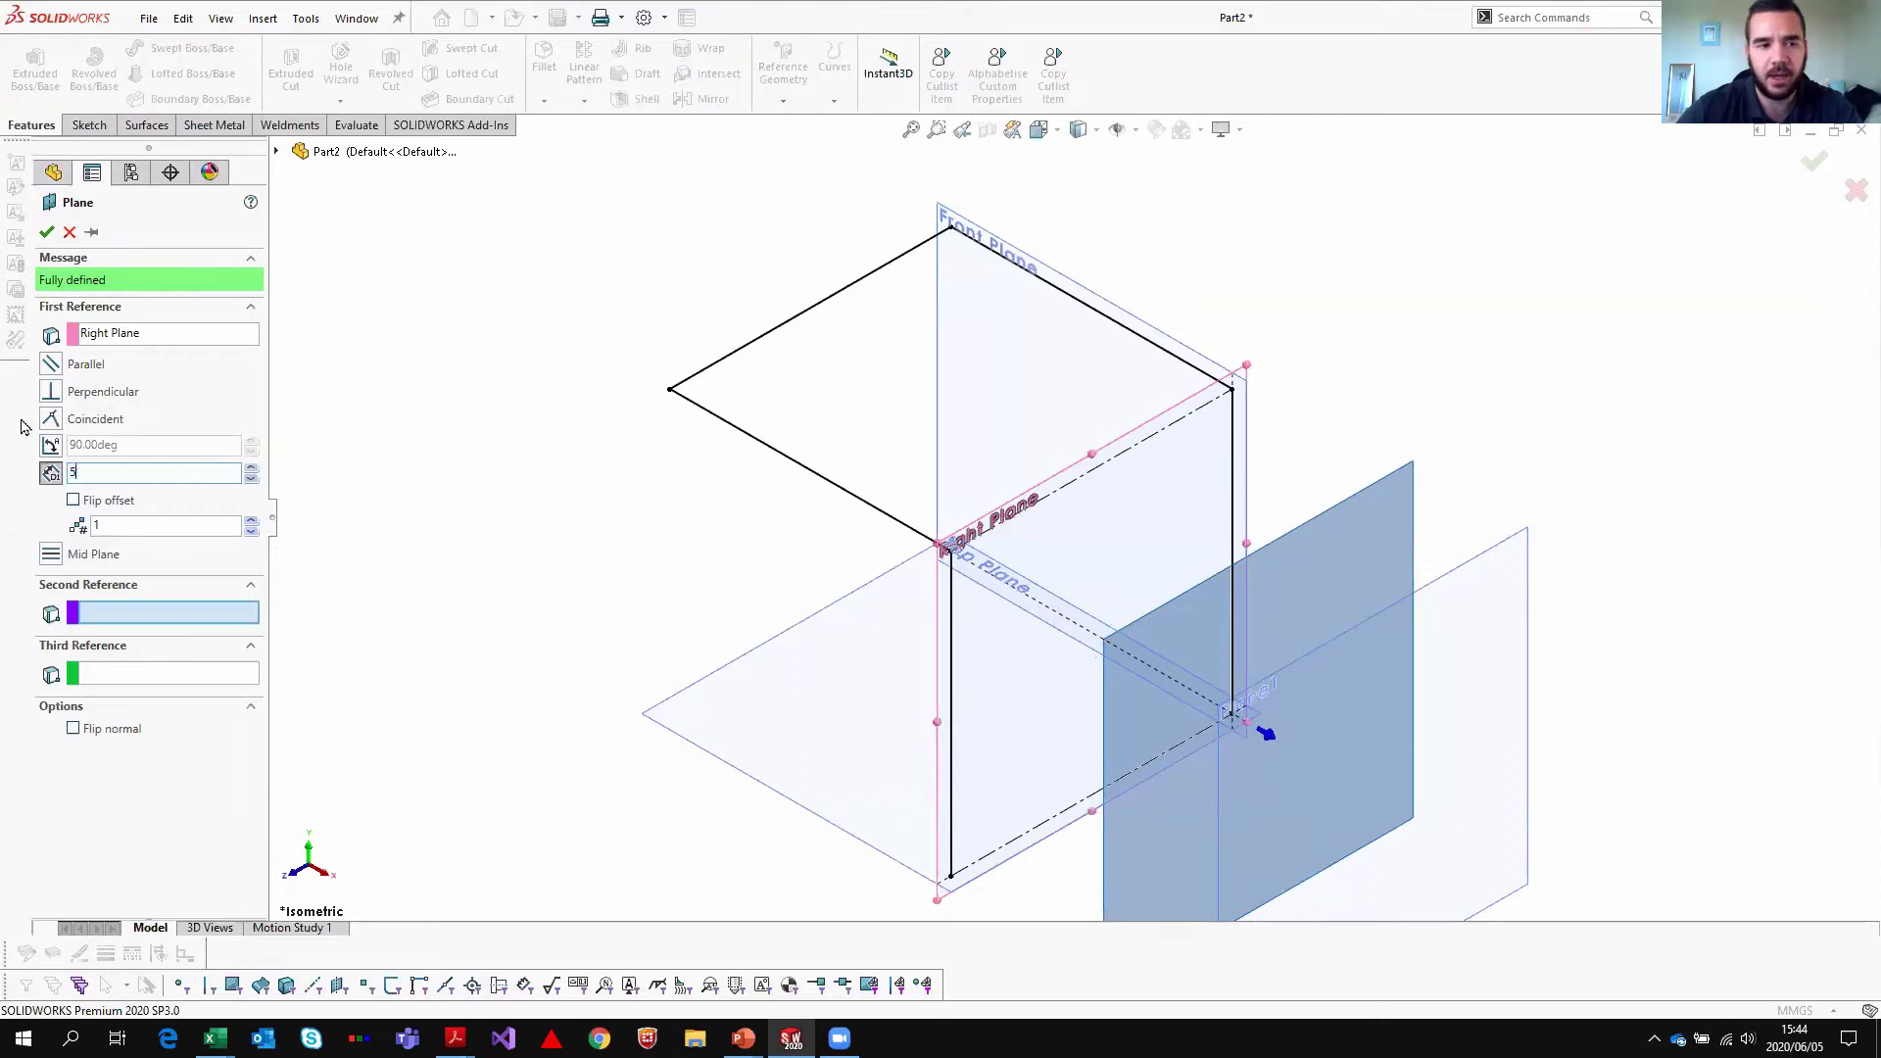
pyautogui.write('0')
pyautogui.press('Return')
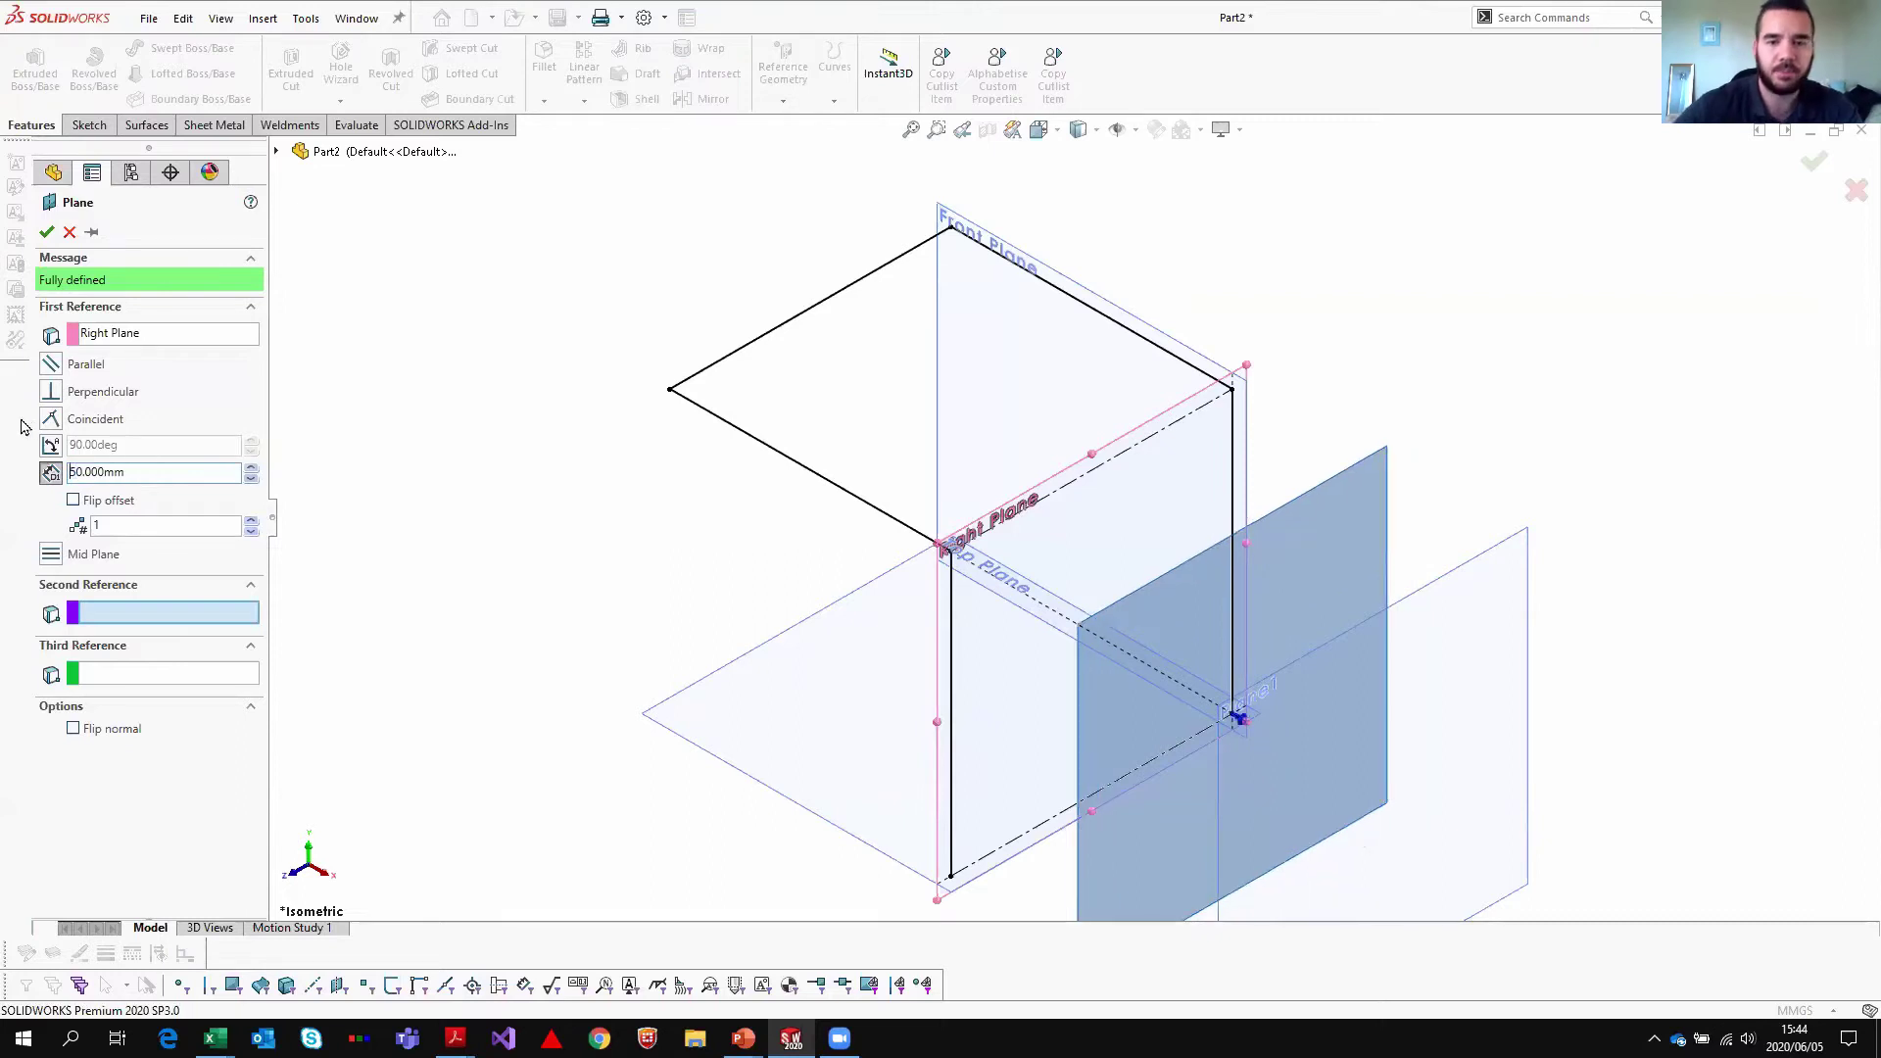
pyautogui.click(46, 232)
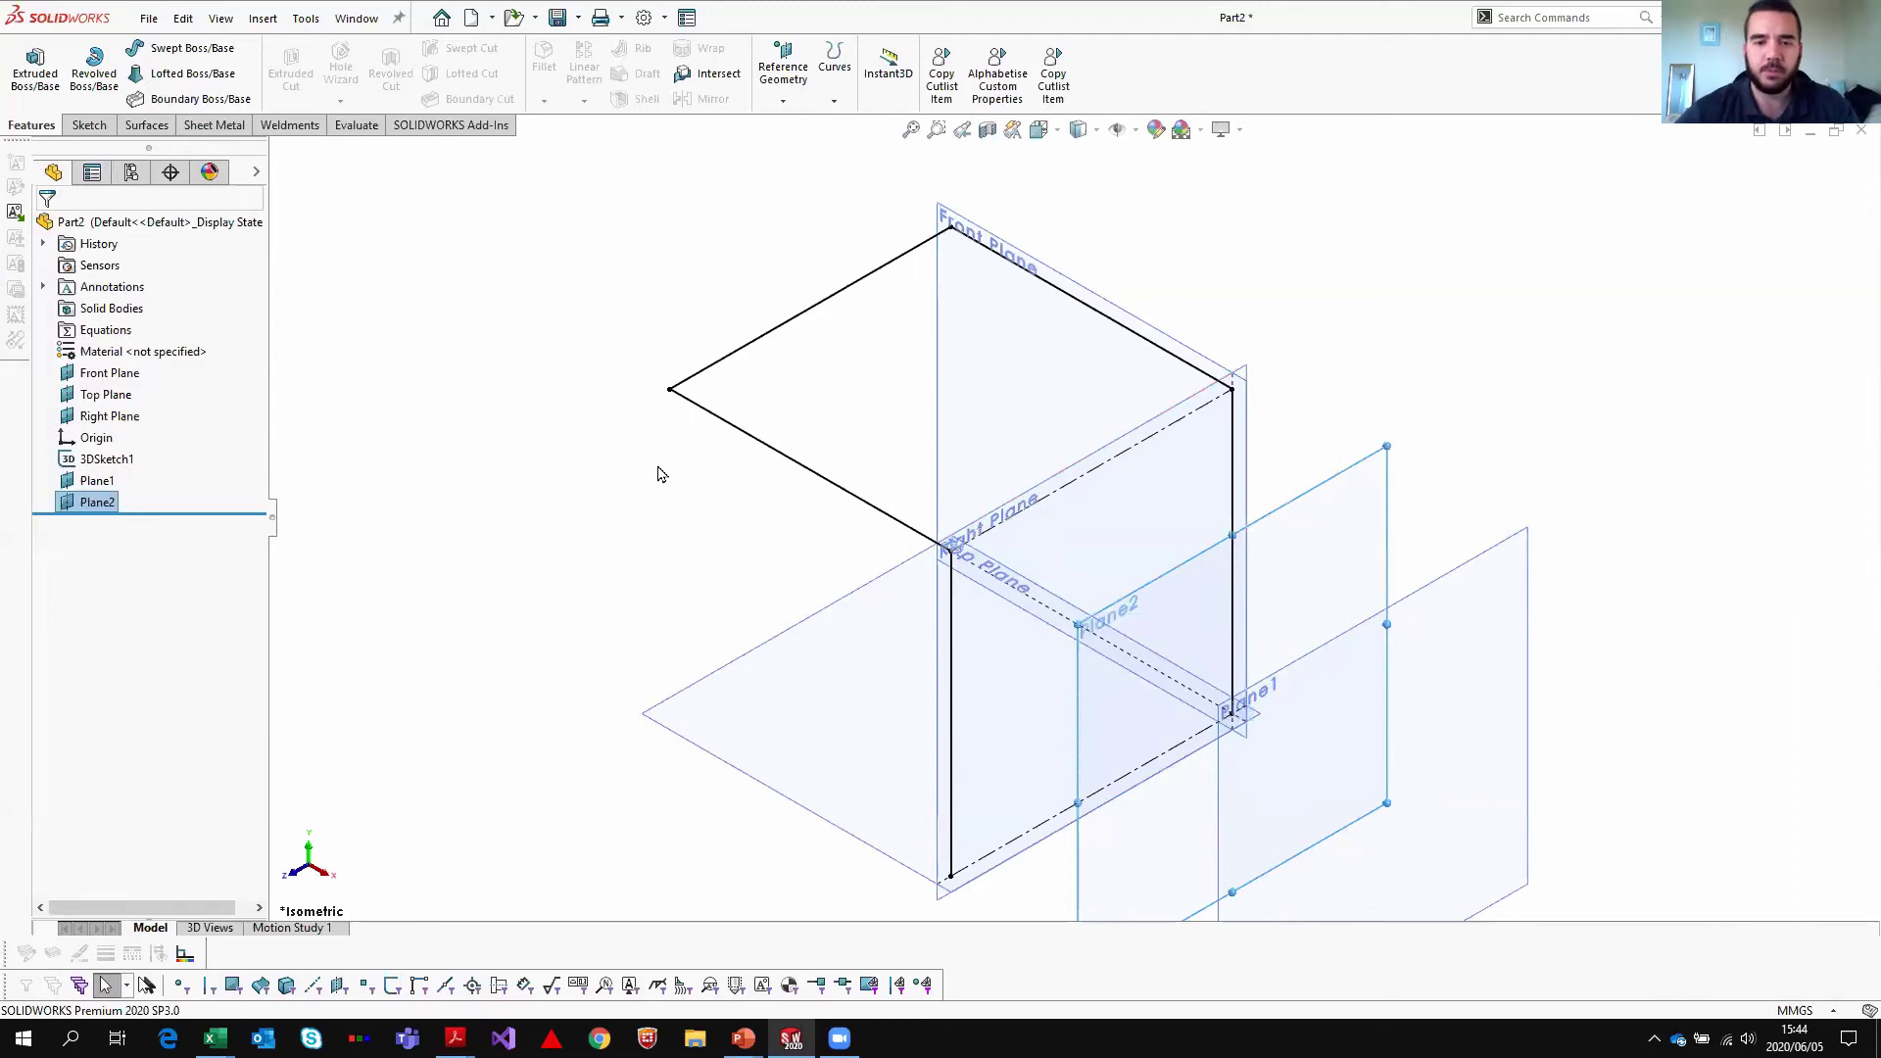
pyautogui.click(110, 460)
pyautogui.click(86, 126)
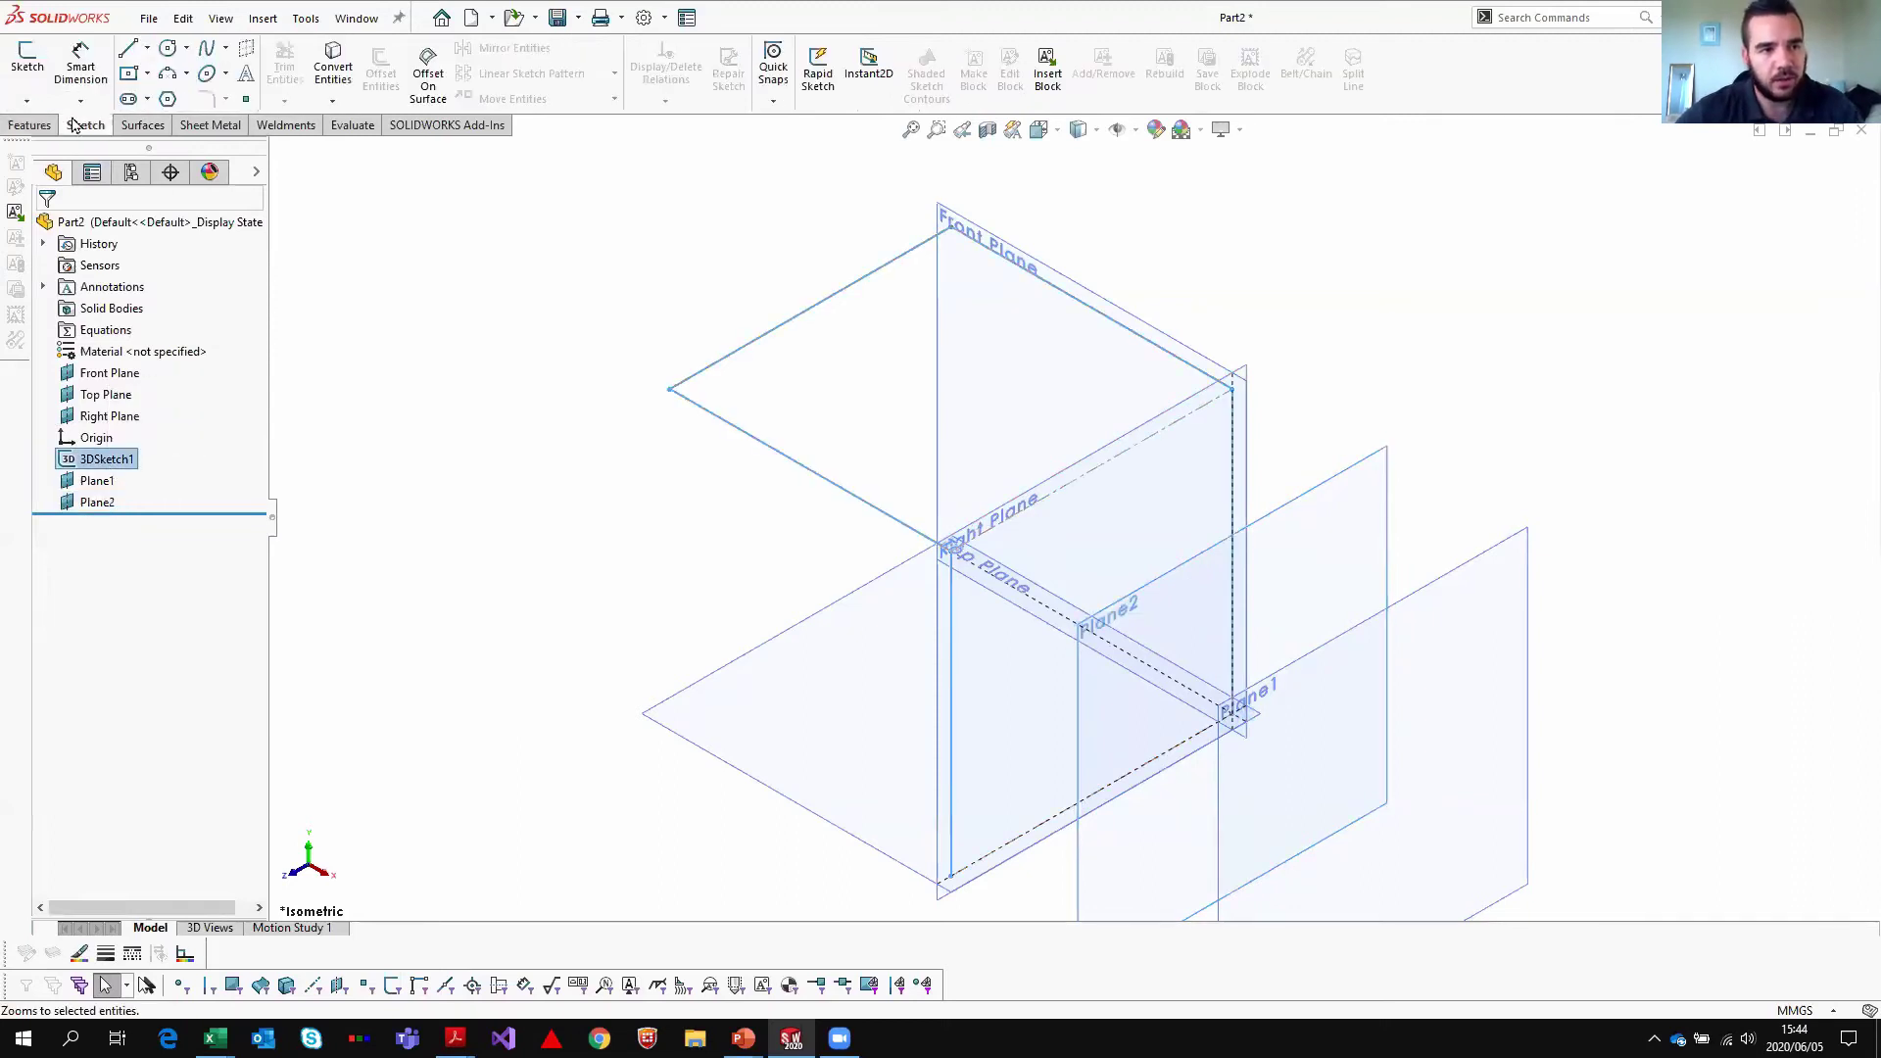
pyautogui.click(26, 101)
pyautogui.click(44, 145)
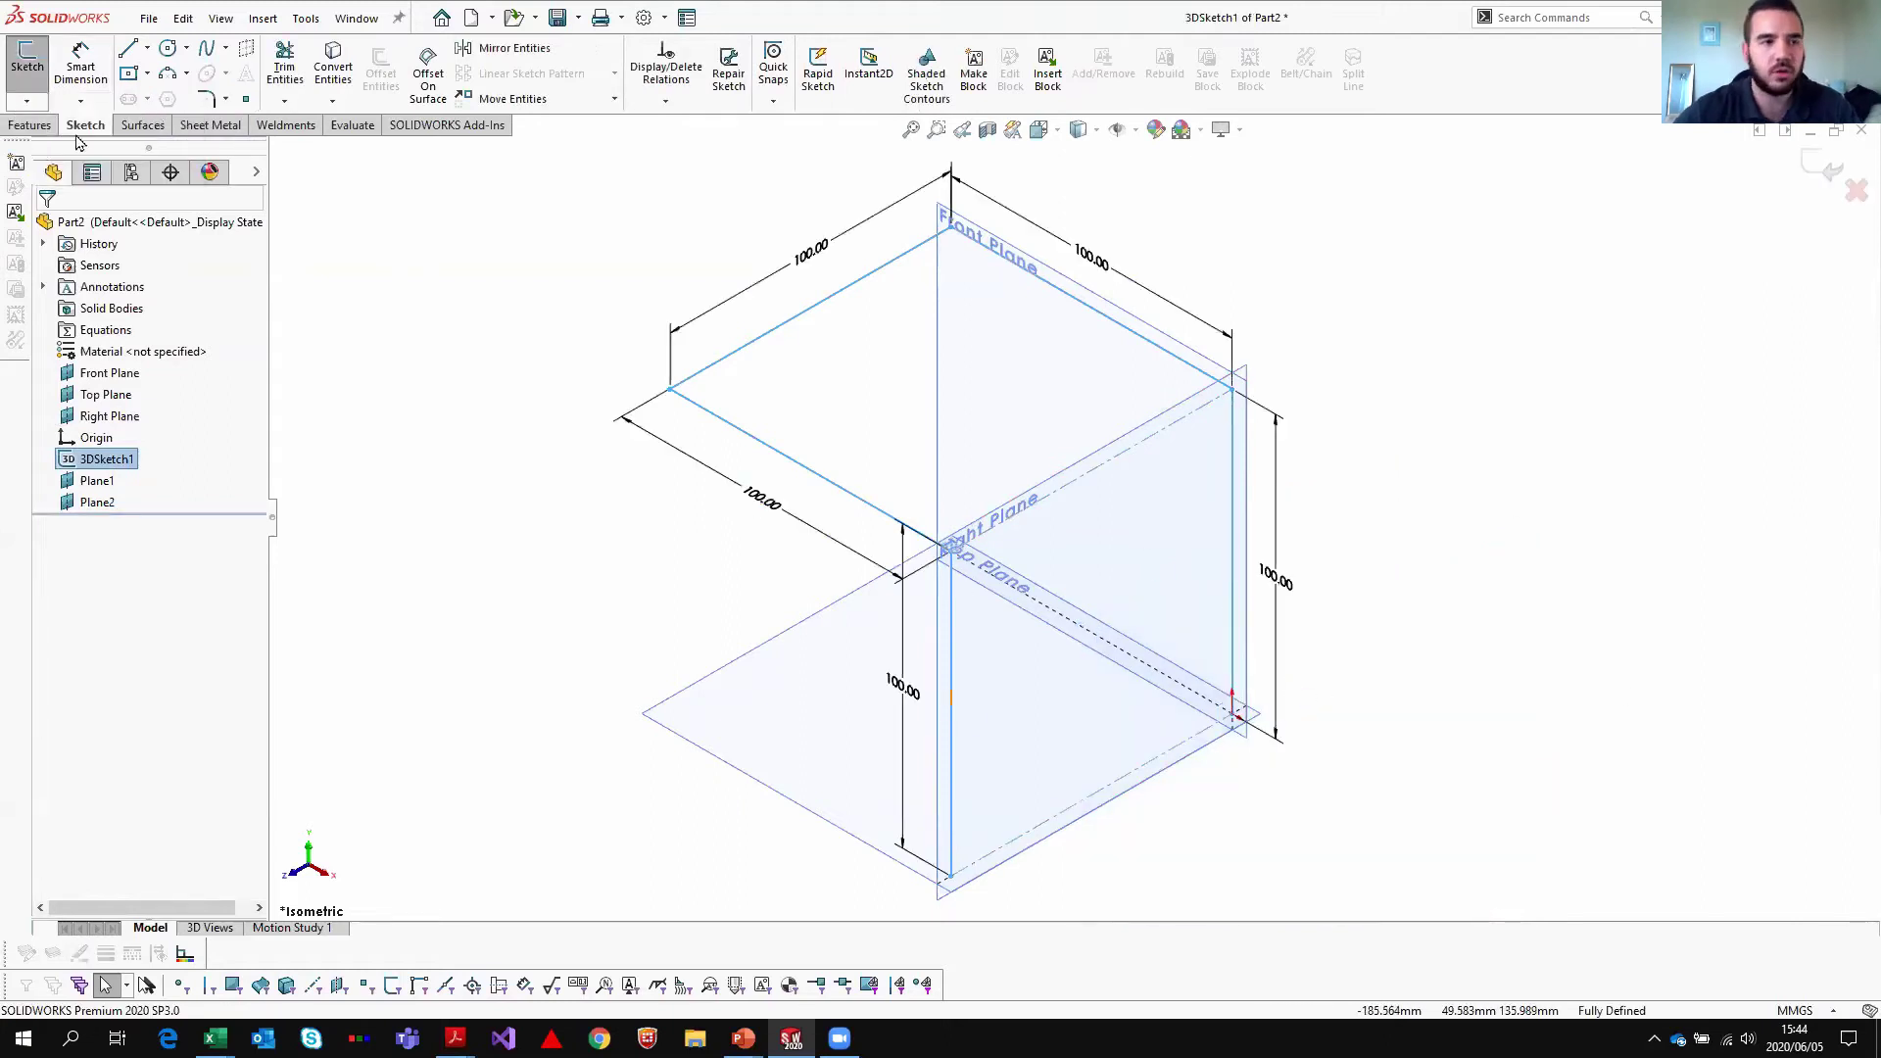
pyautogui.click(1832, 171)
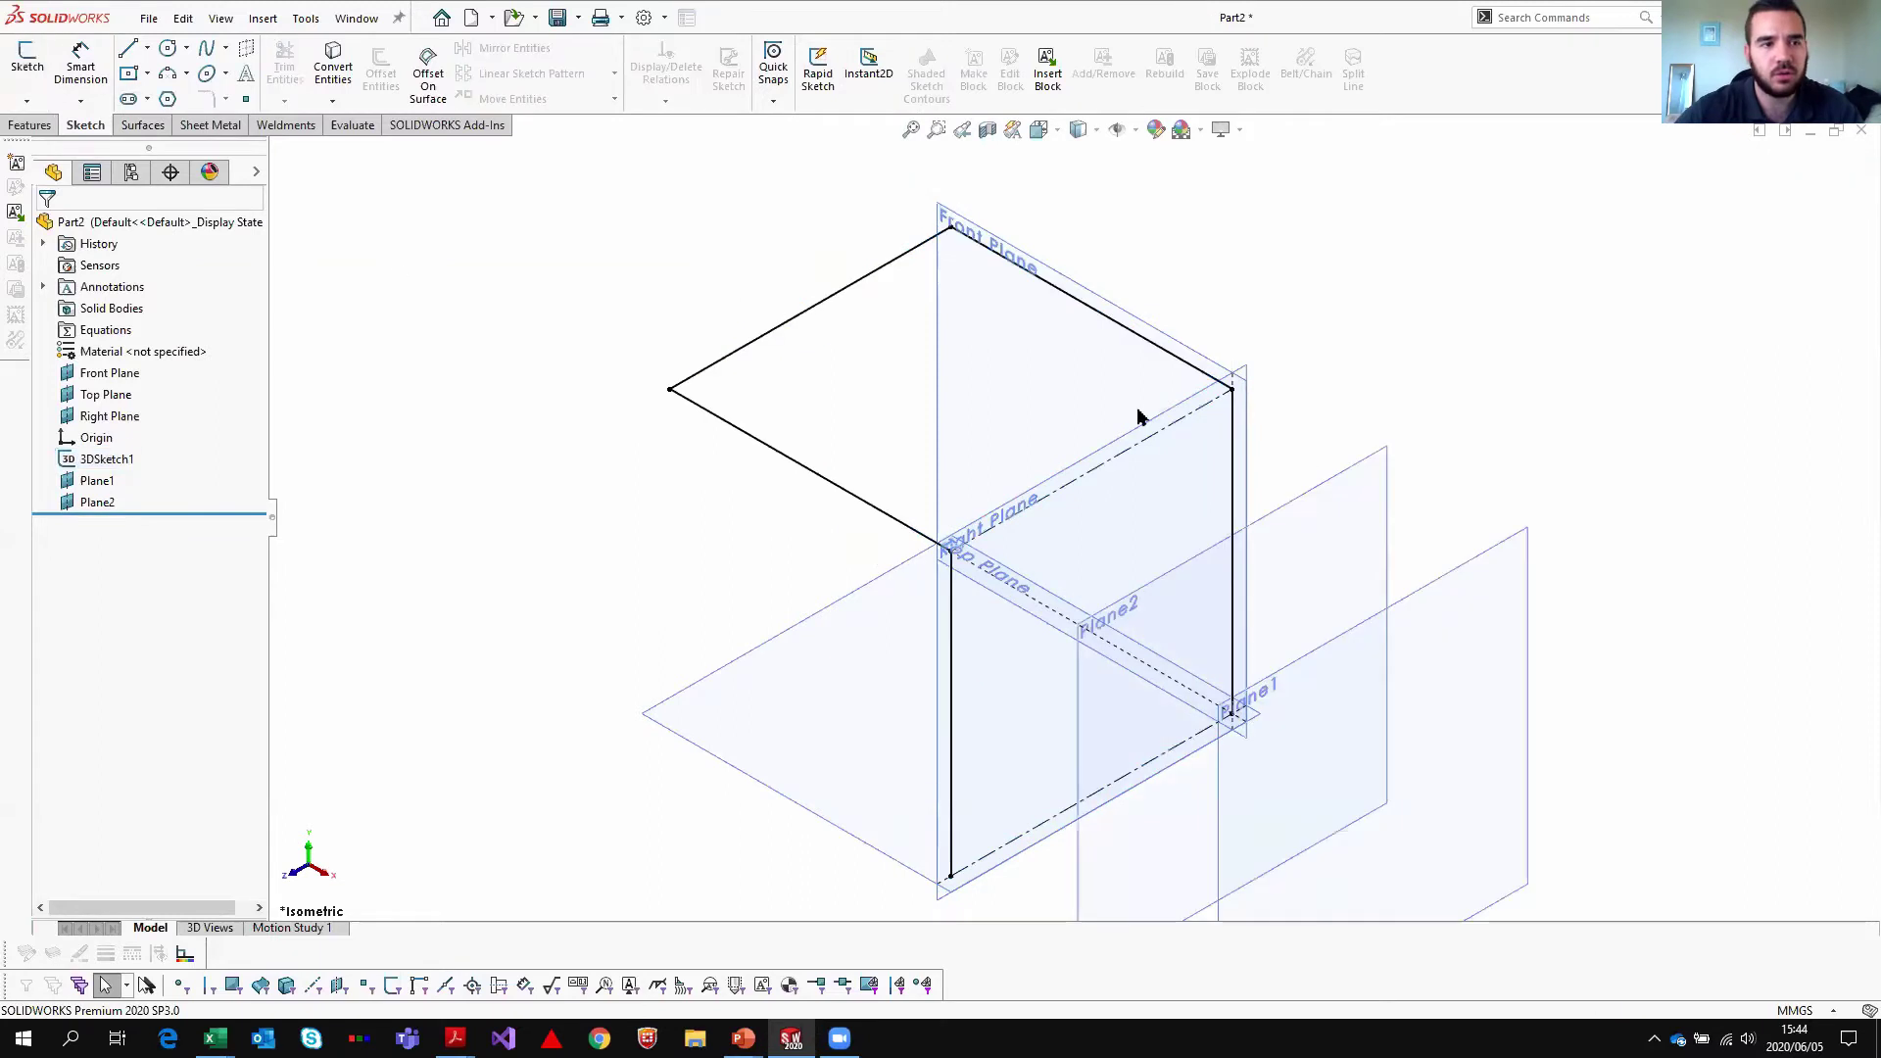
# - Start a 3D sketch on the plane offset 100 mm from the Right Plane and clear the plane selection
pyautogui.click(1442, 703)
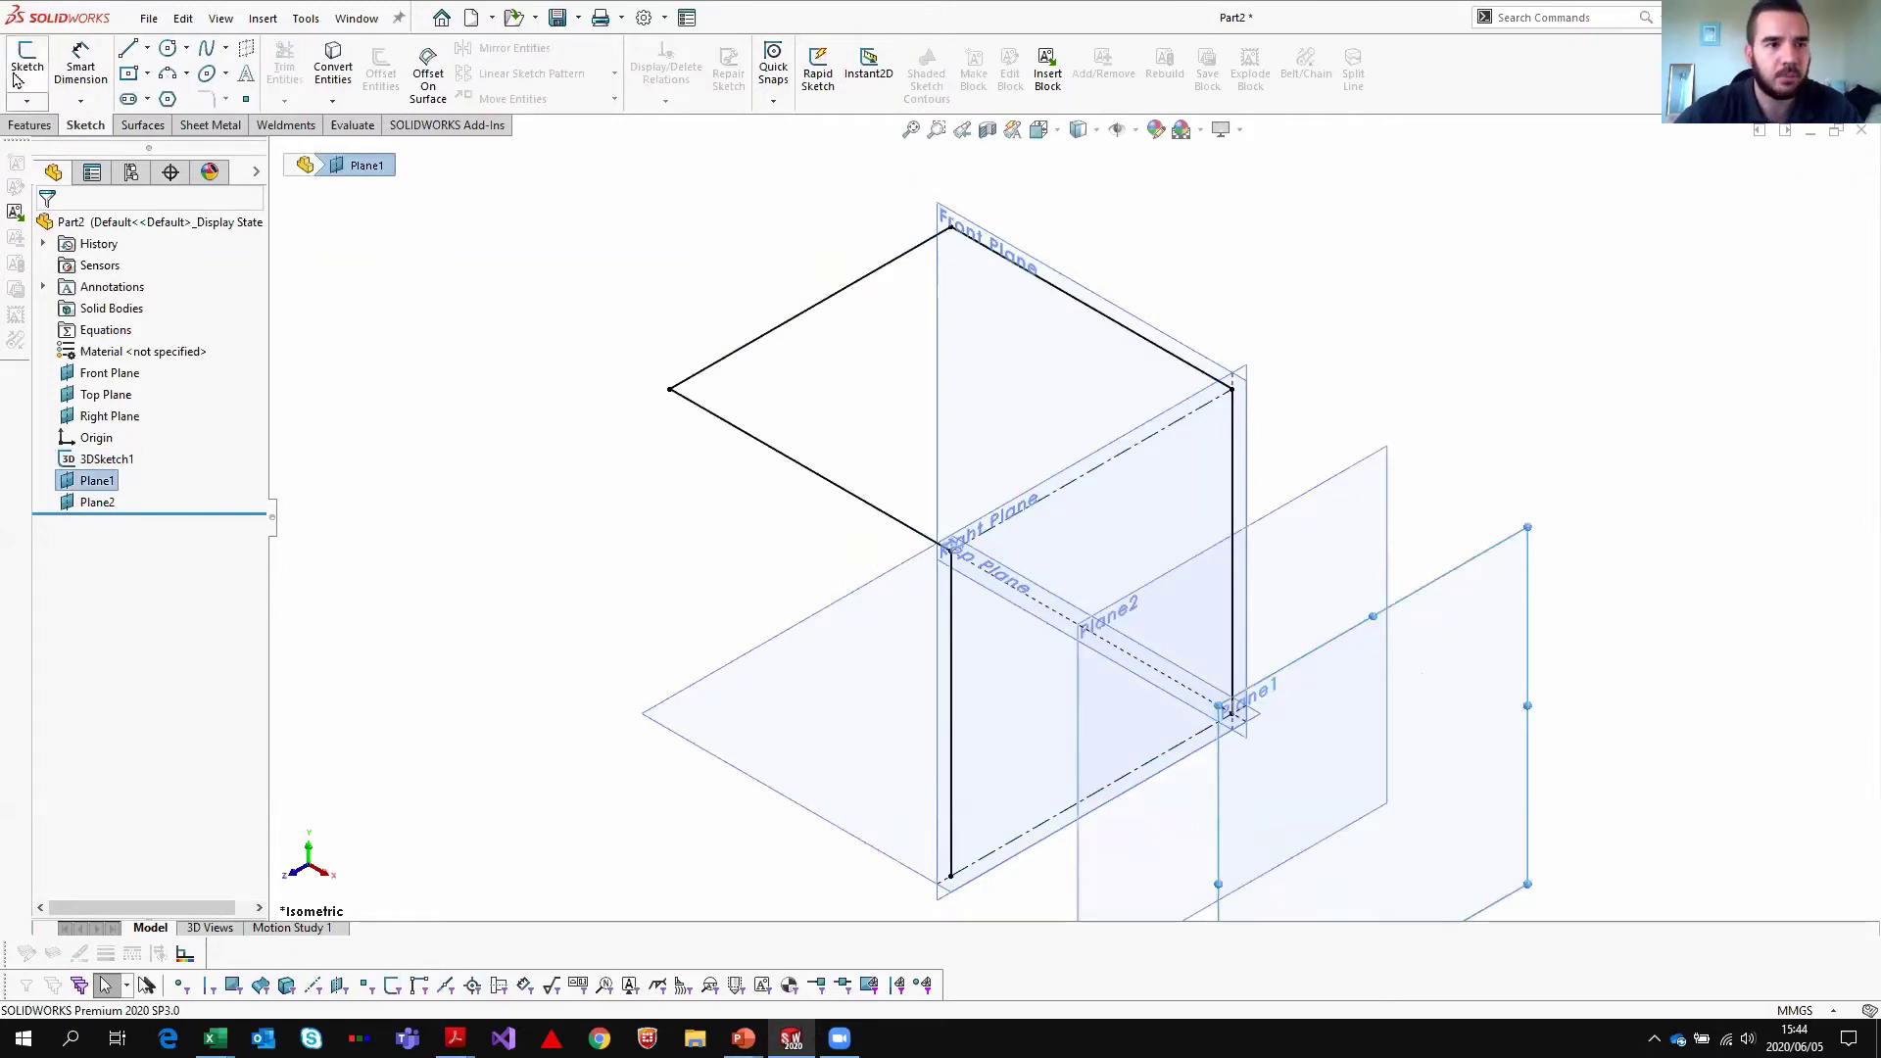
pyautogui.click(25, 102)
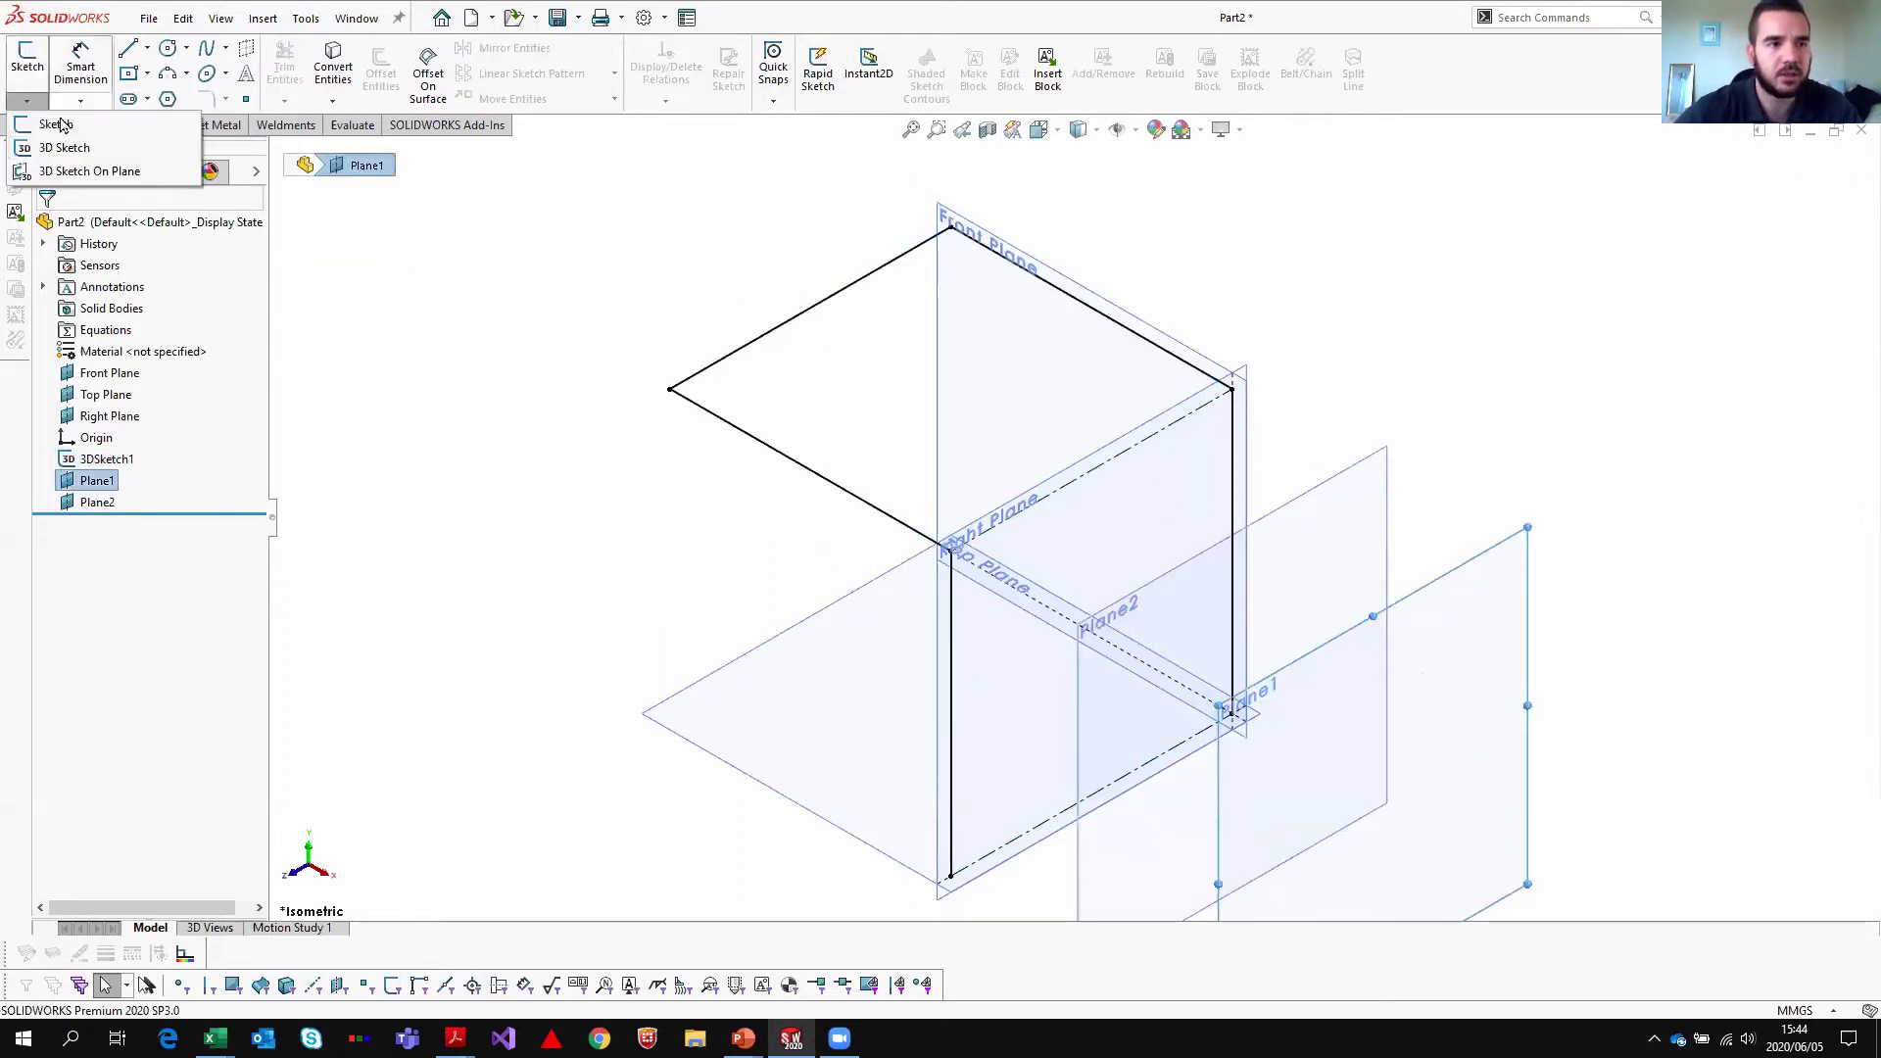
pyautogui.click(68, 175)
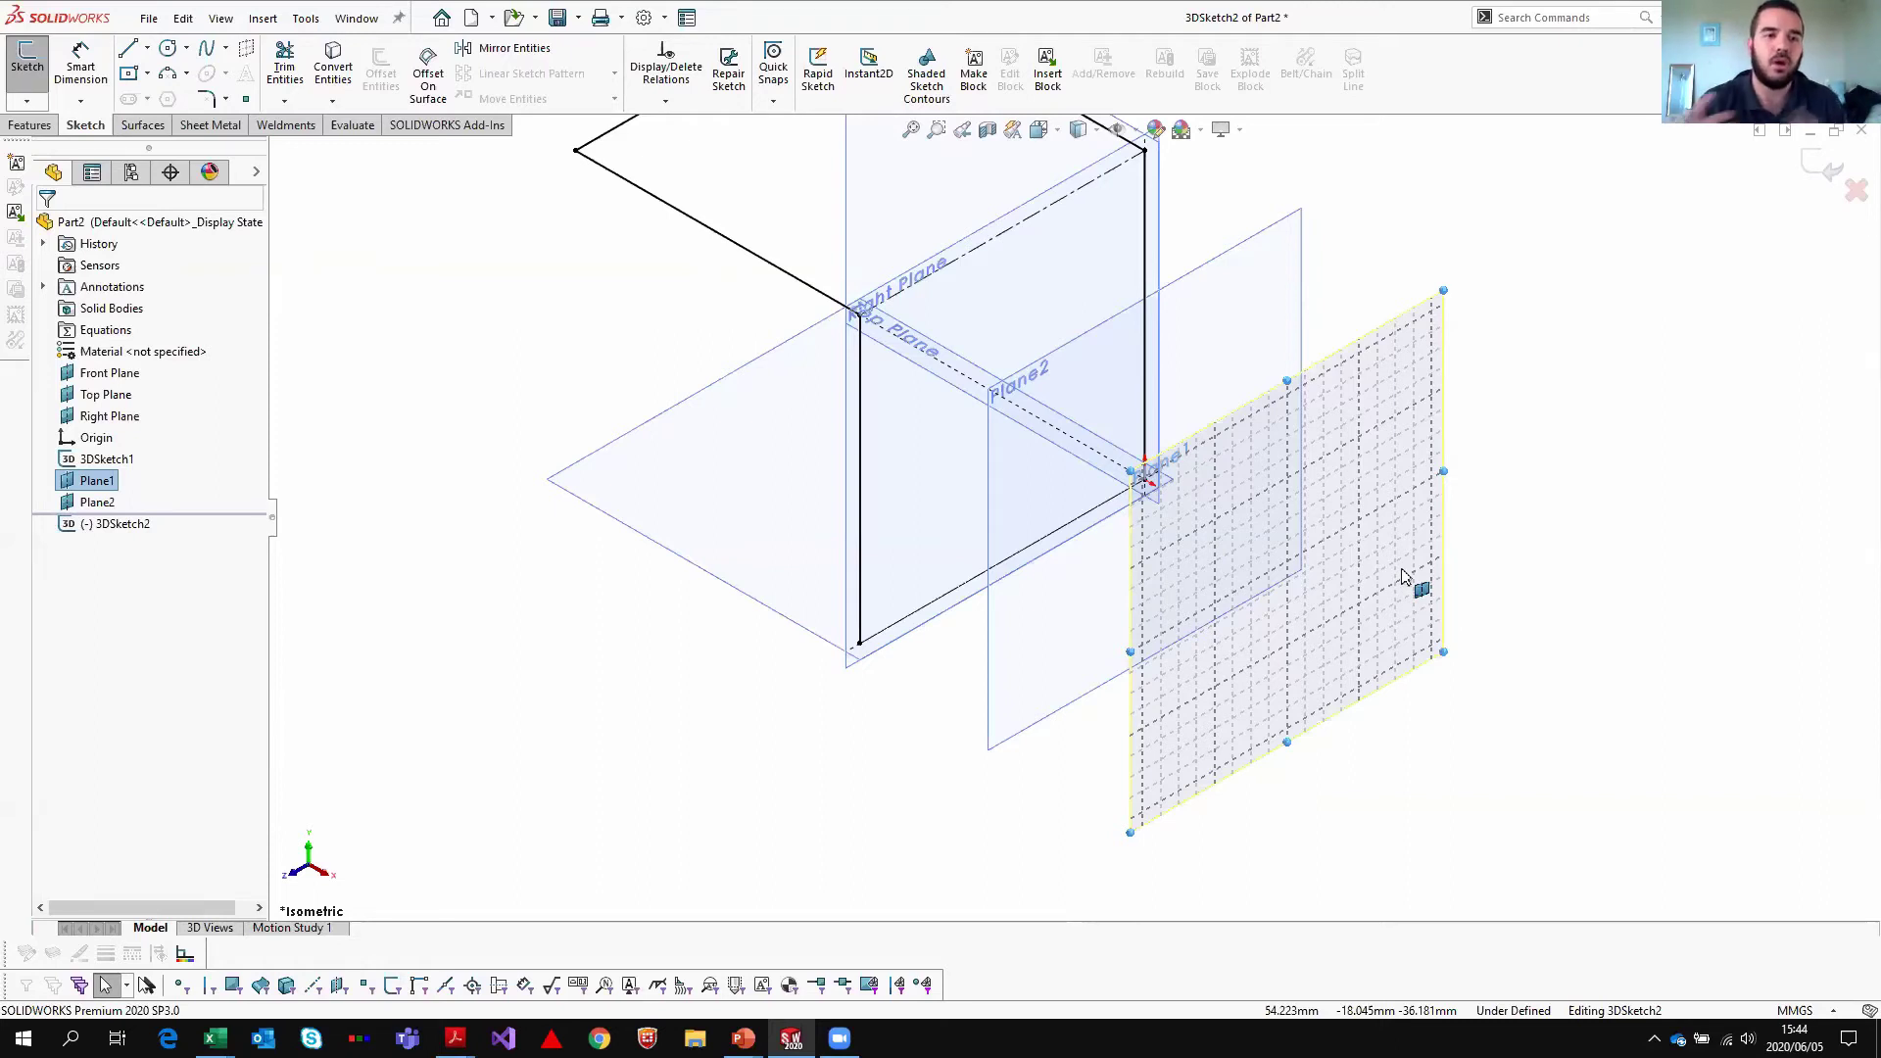
pyautogui.click(1646, 479)
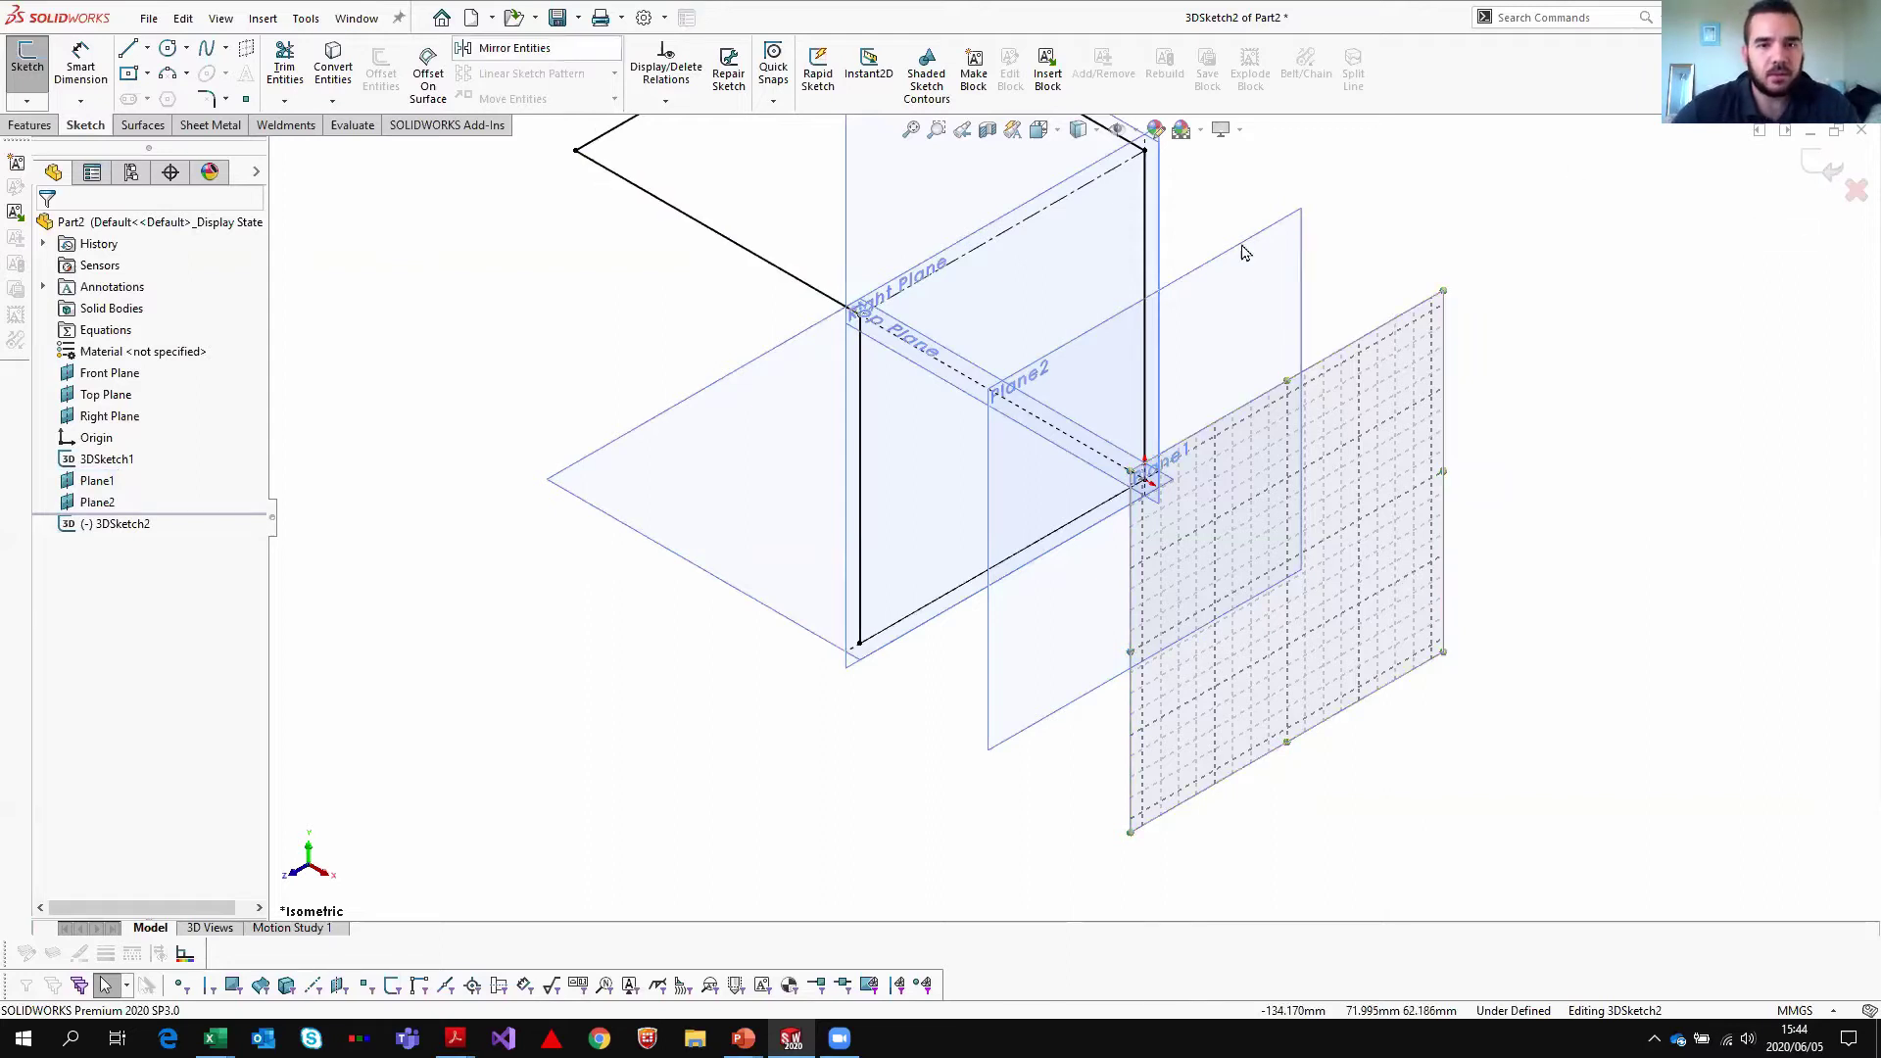
pyautogui.press('z')
pyautogui.scroll(-3, 1018, 304)
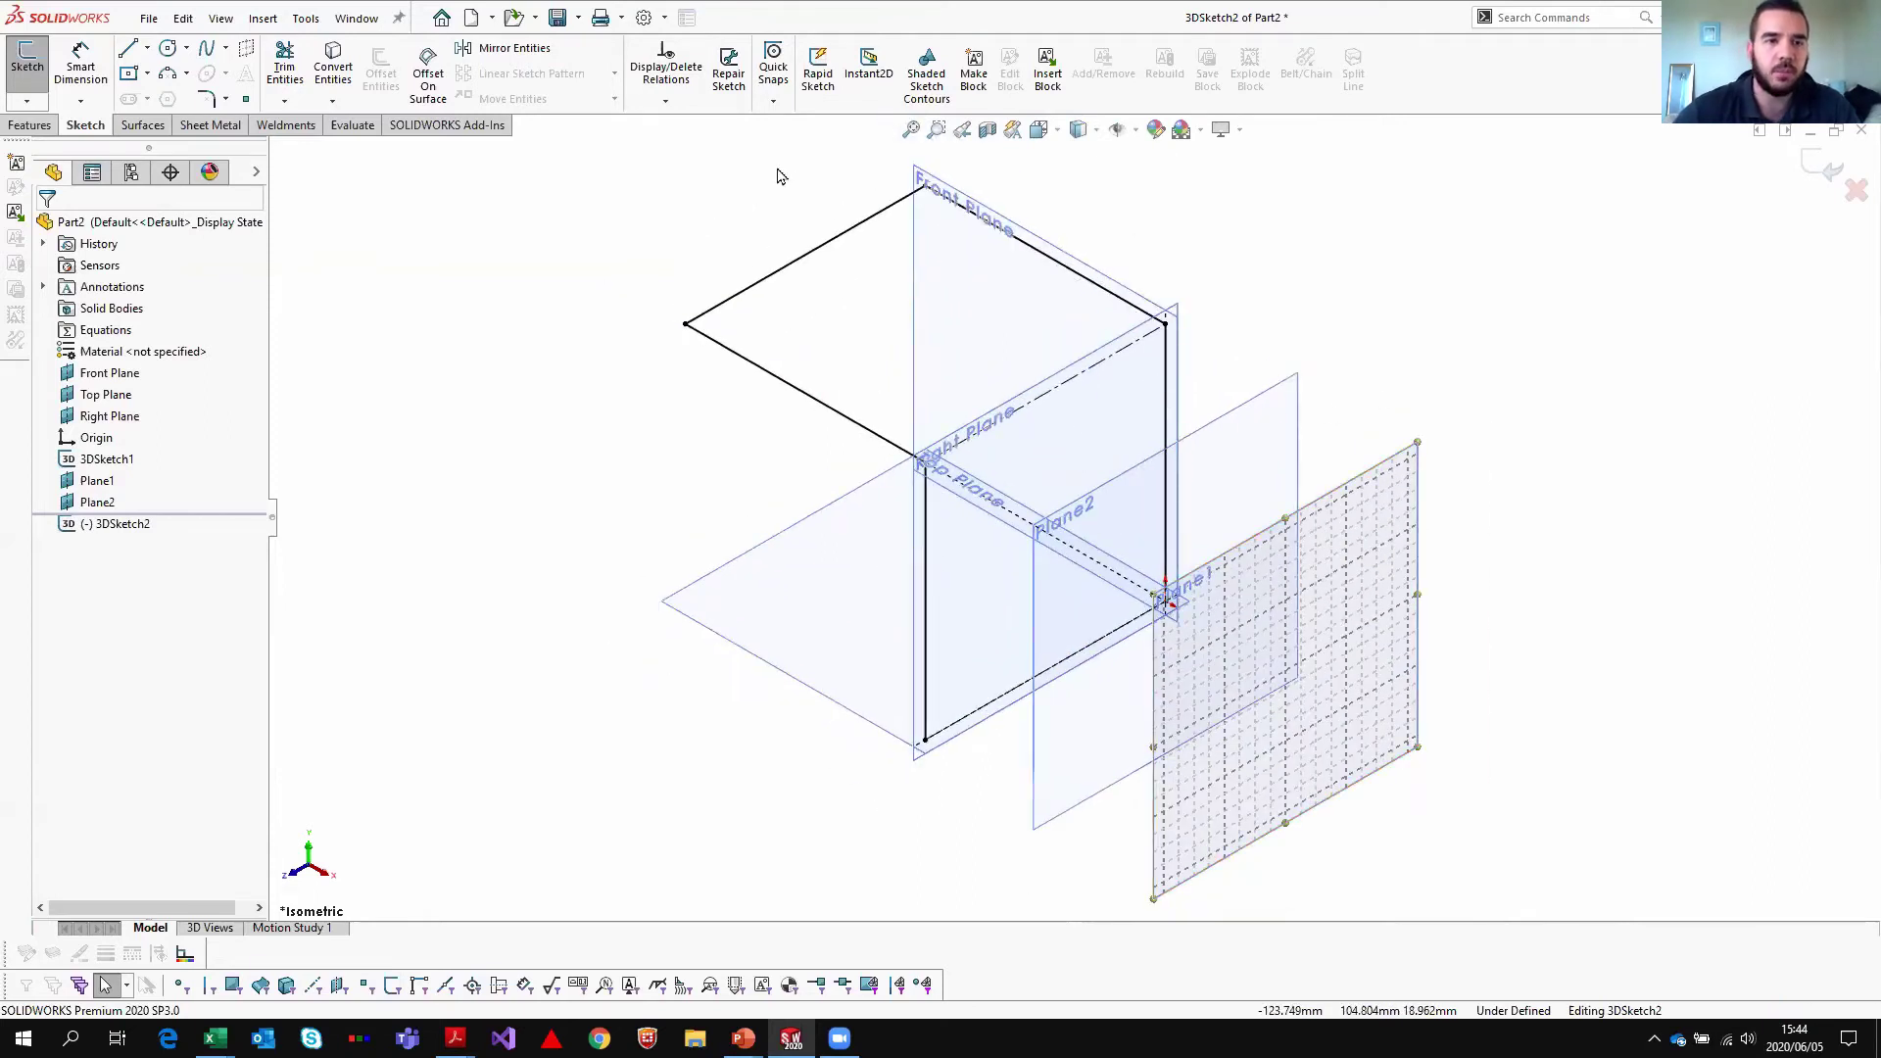
pyautogui.click(507, 48)
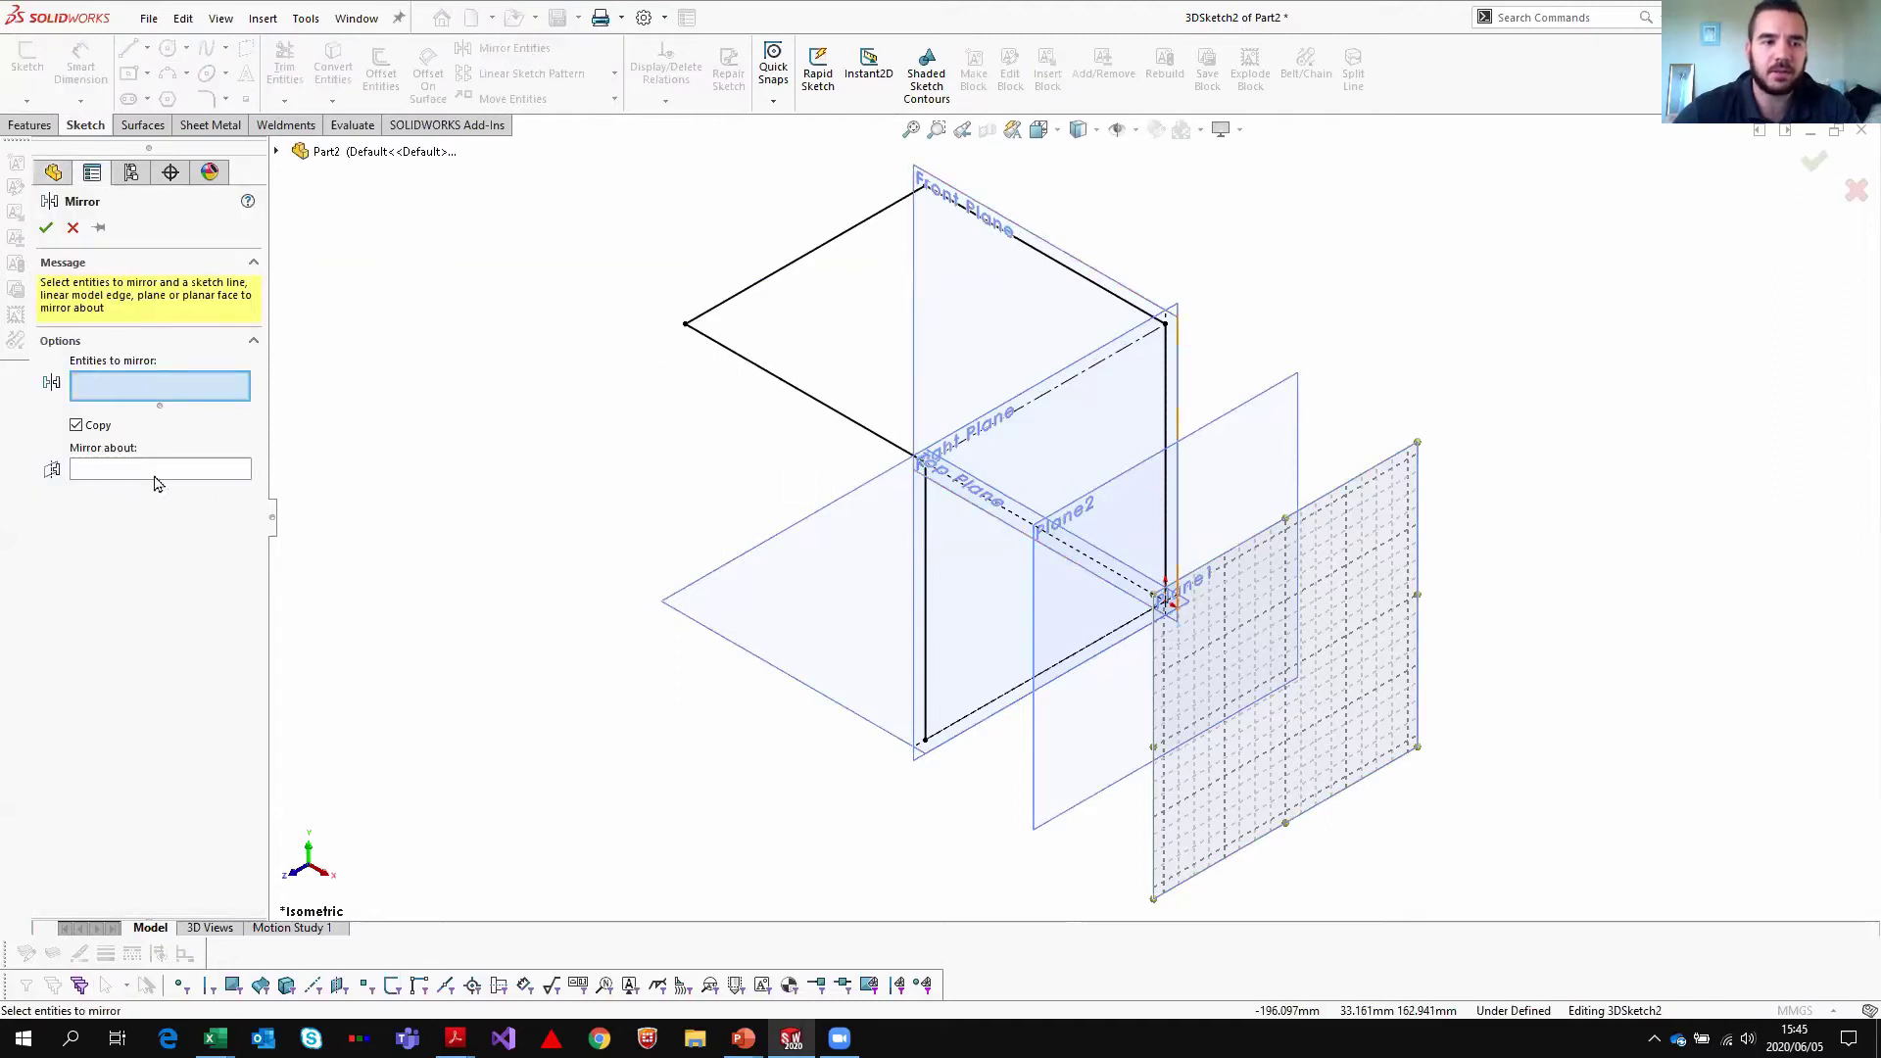
pyautogui.click(77, 425)
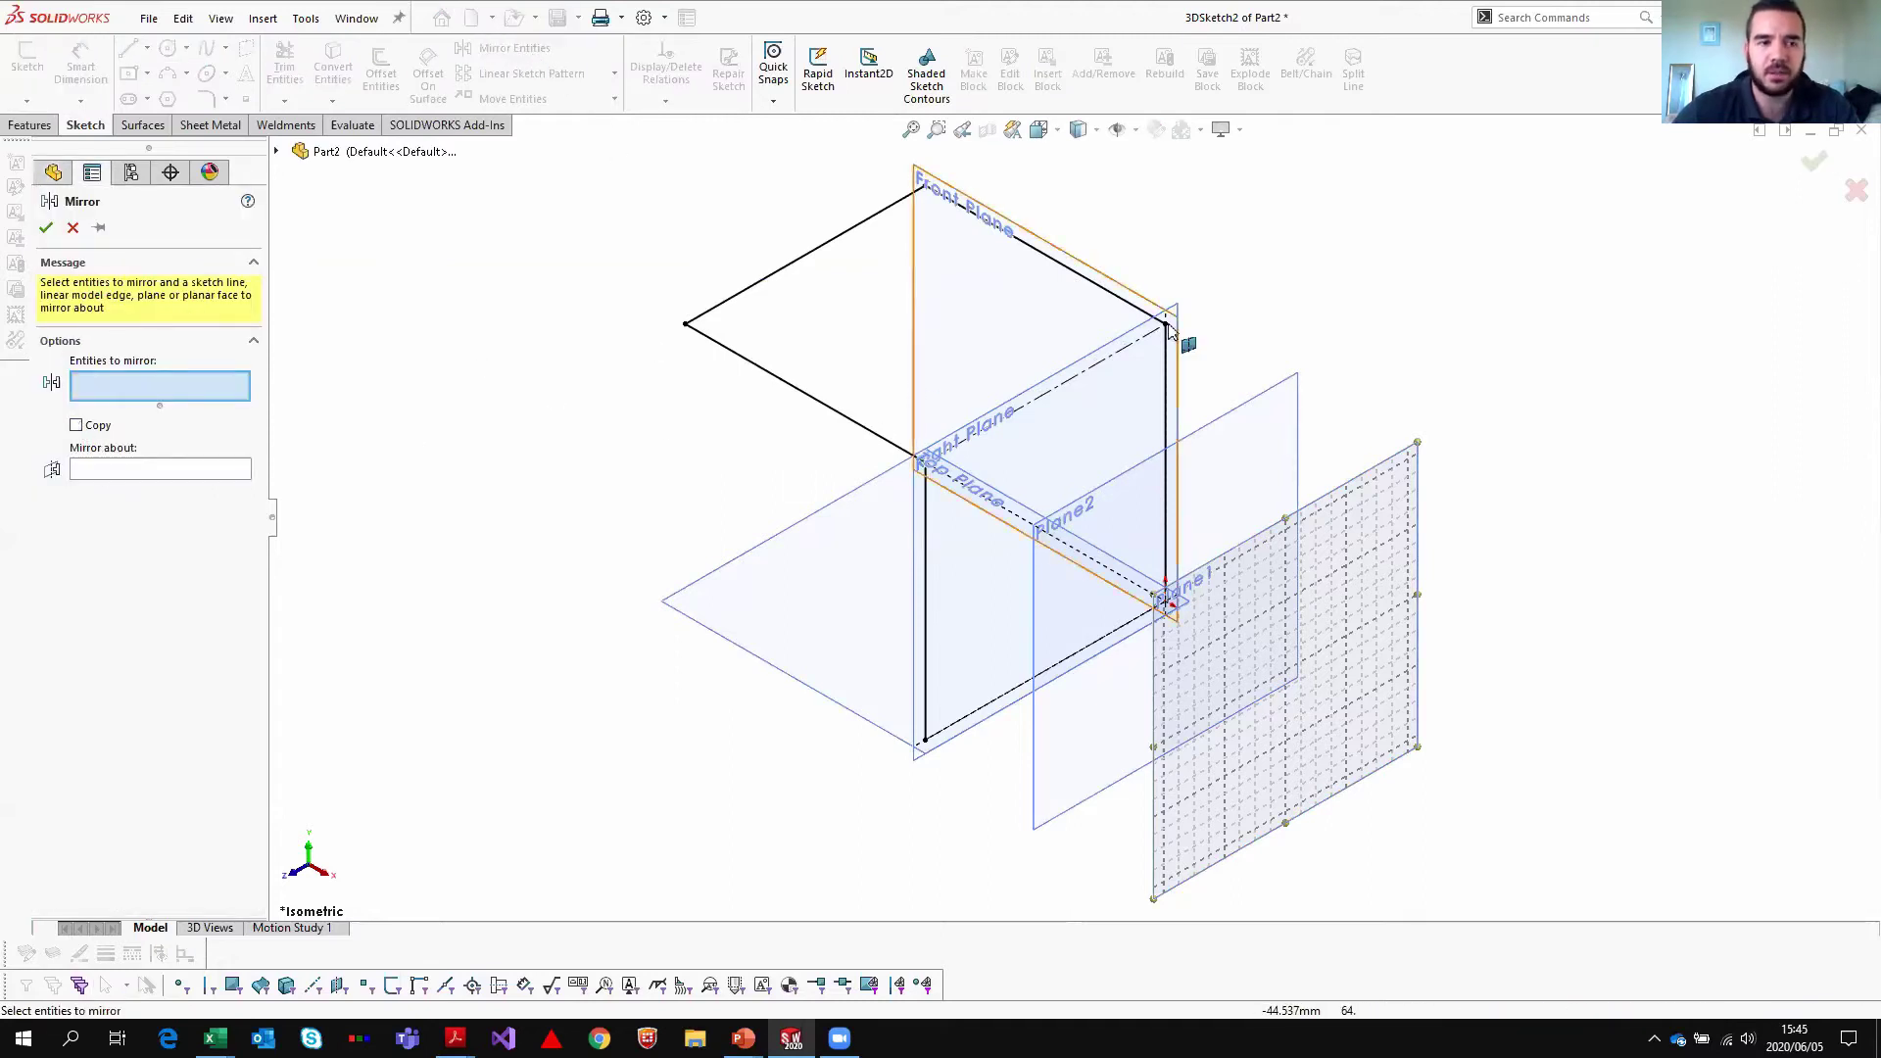
pyautogui.click(277, 152)
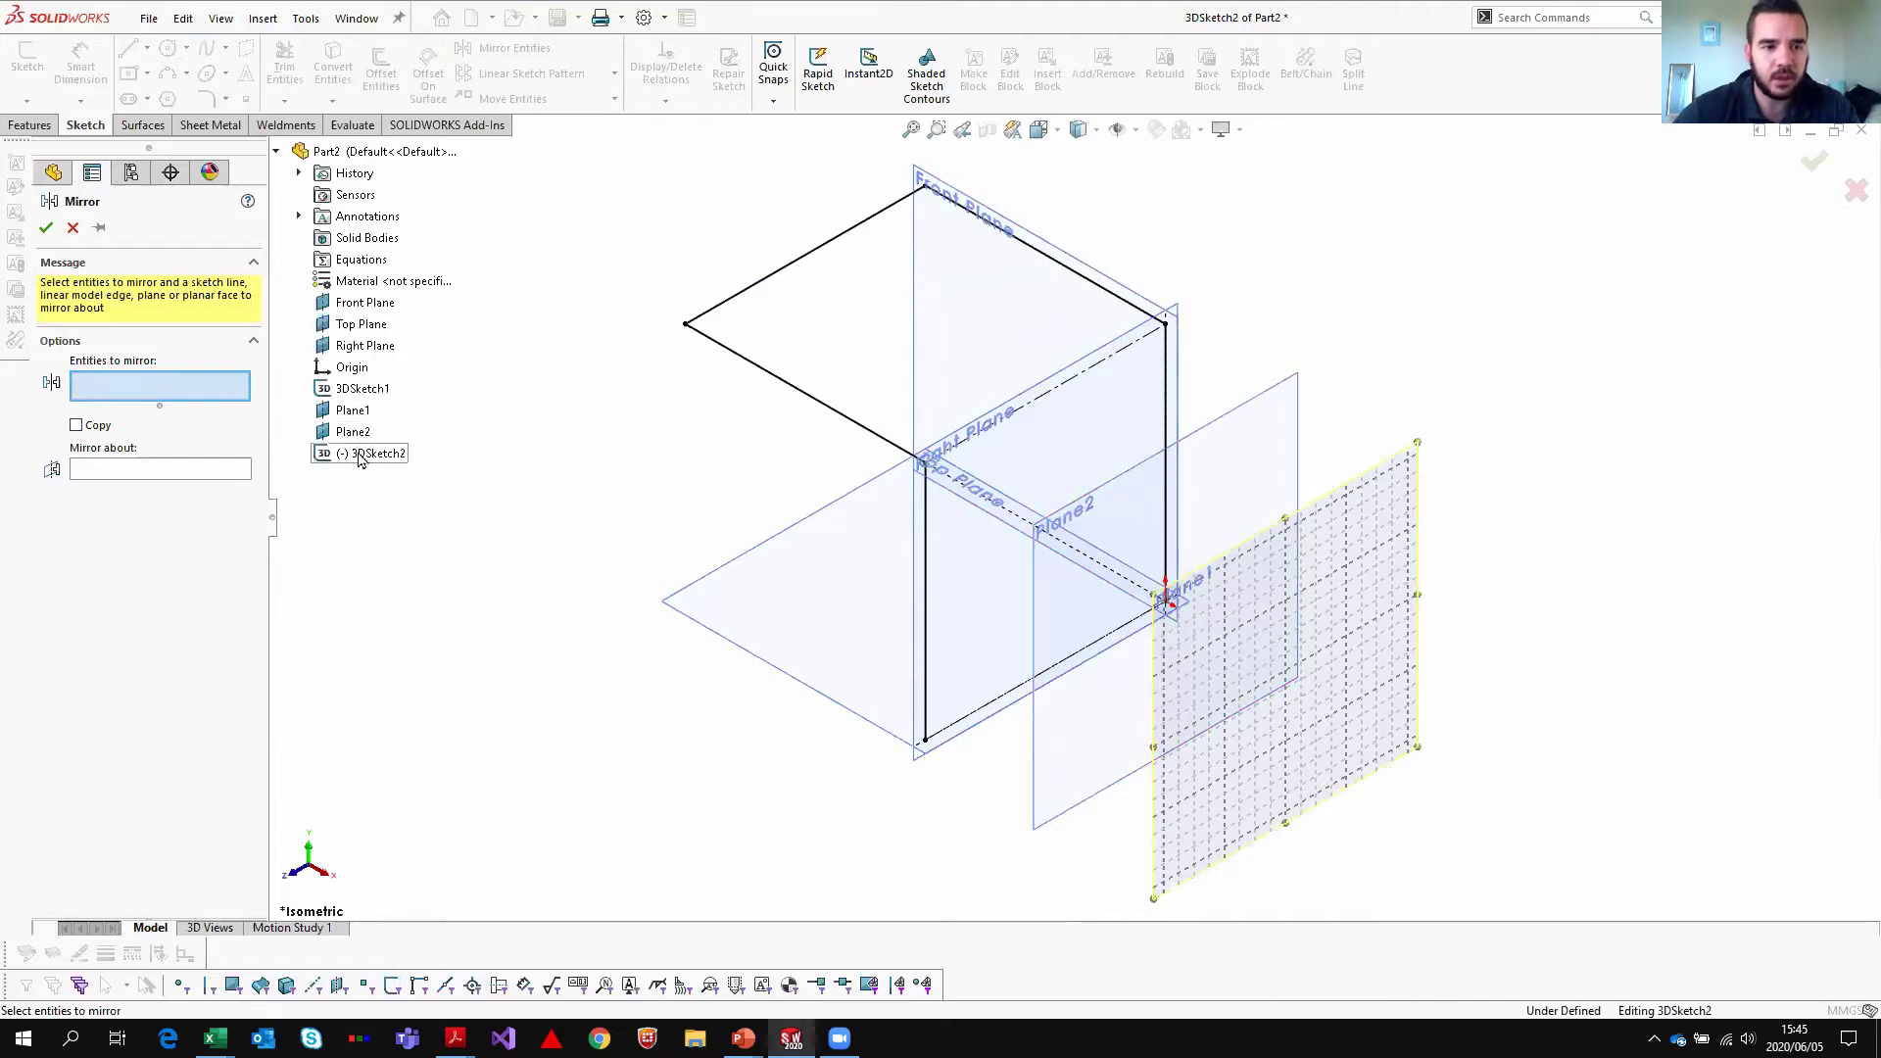
pyautogui.click(72, 227)
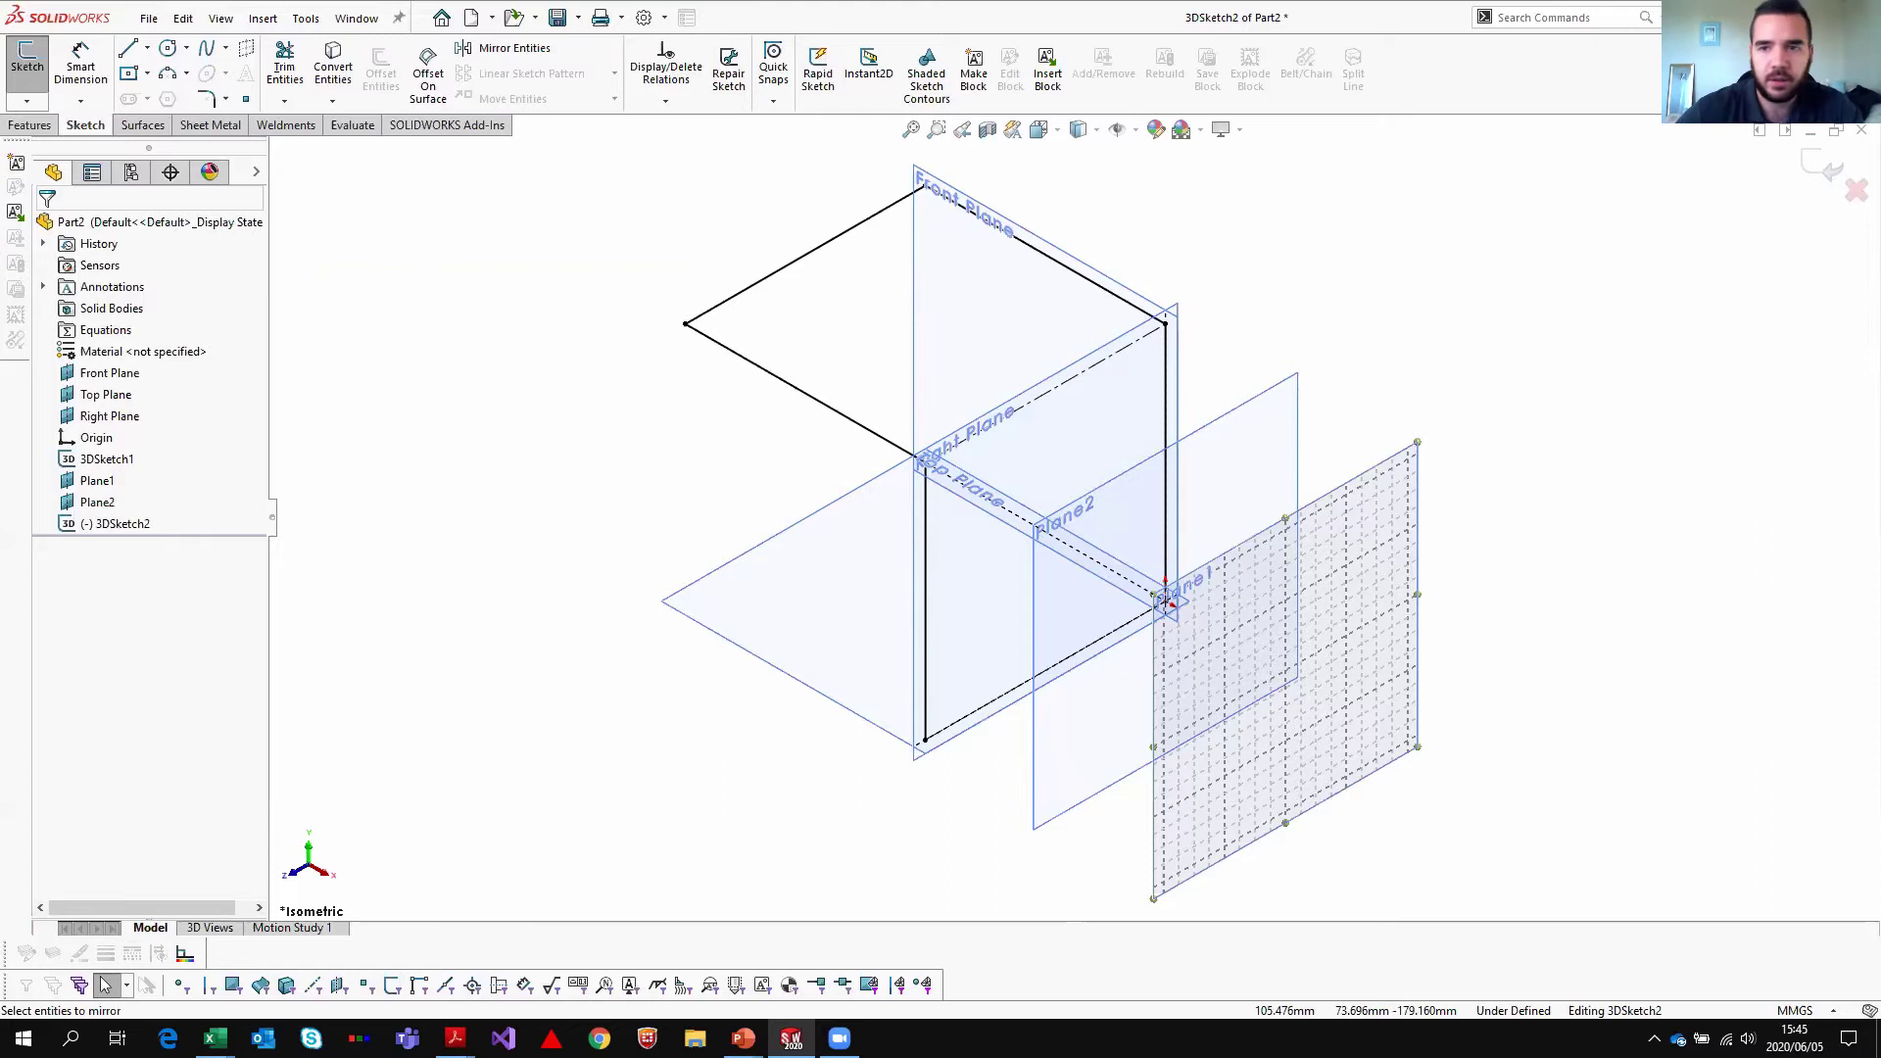
pyautogui.click(1827, 179)
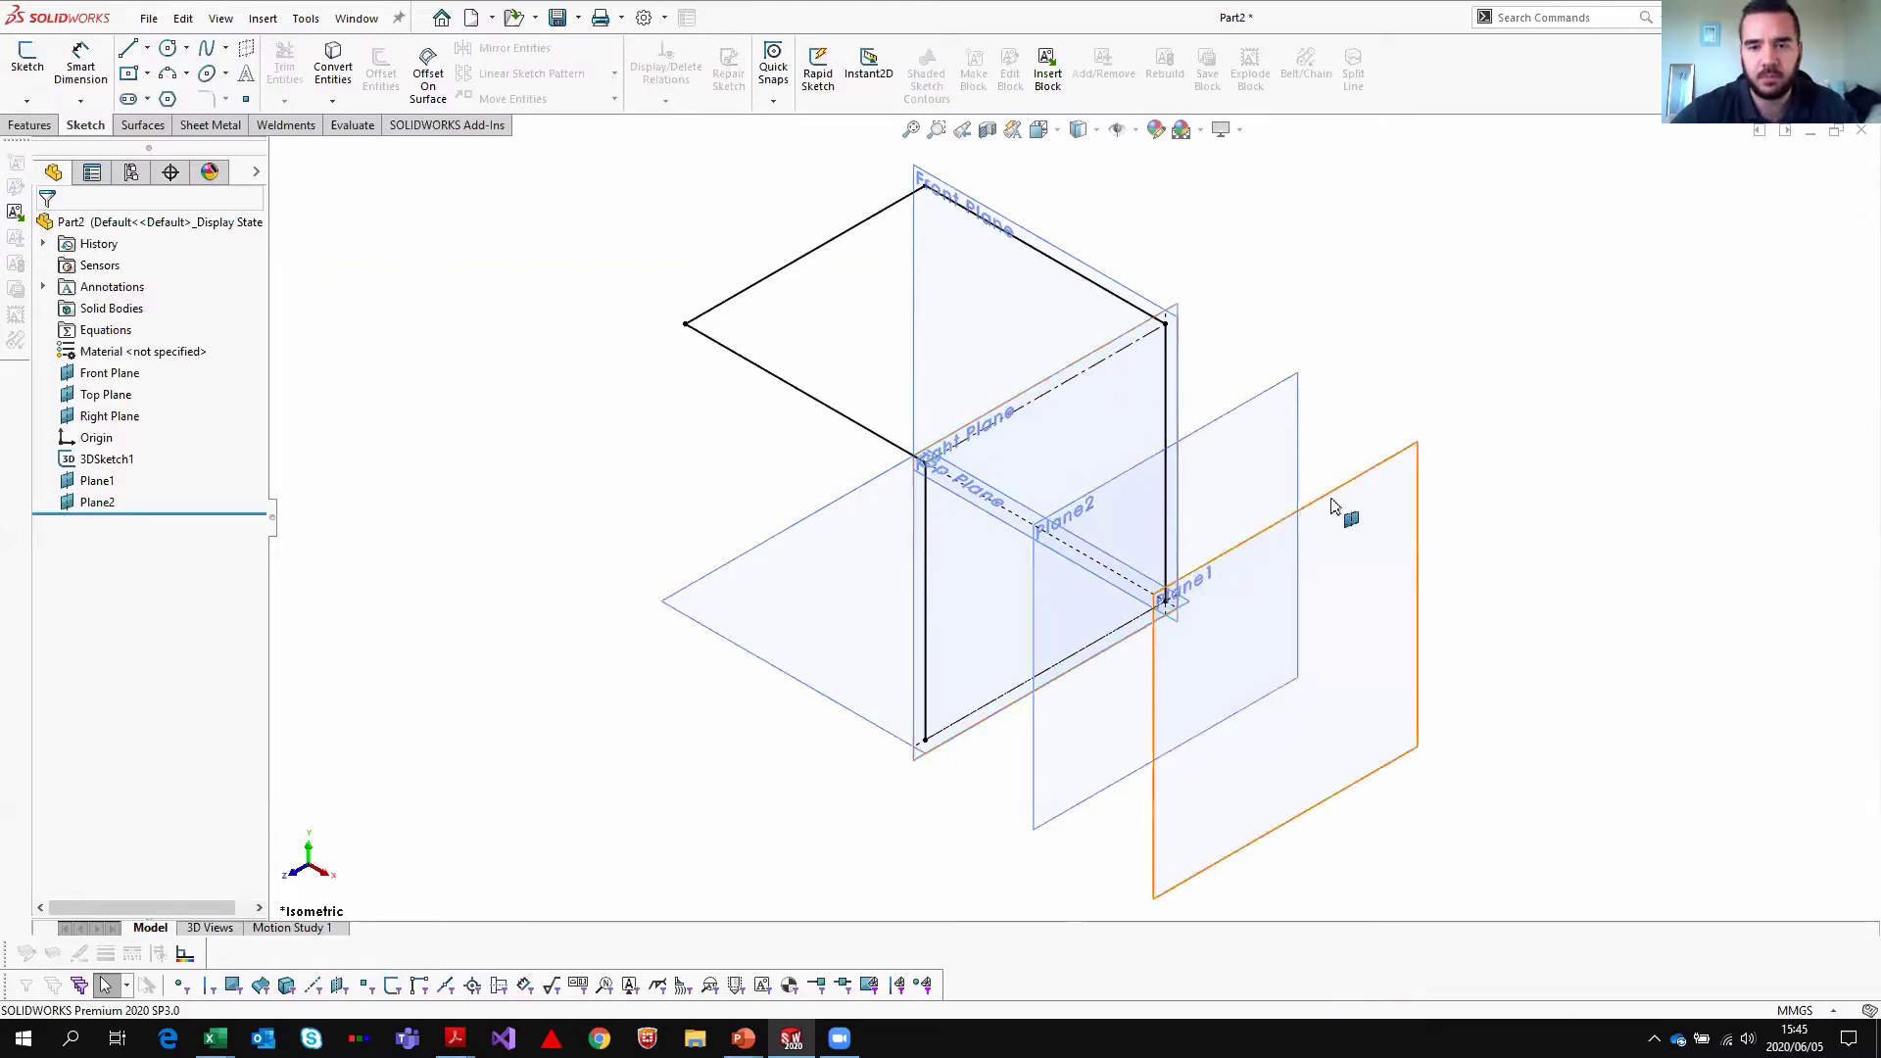
# - Roll the feature history back to just after 3DSketch1 and start a 2D sketch on the Front Plane
pyautogui.moveTo(139, 512); pyautogui.dragTo(157, 476)
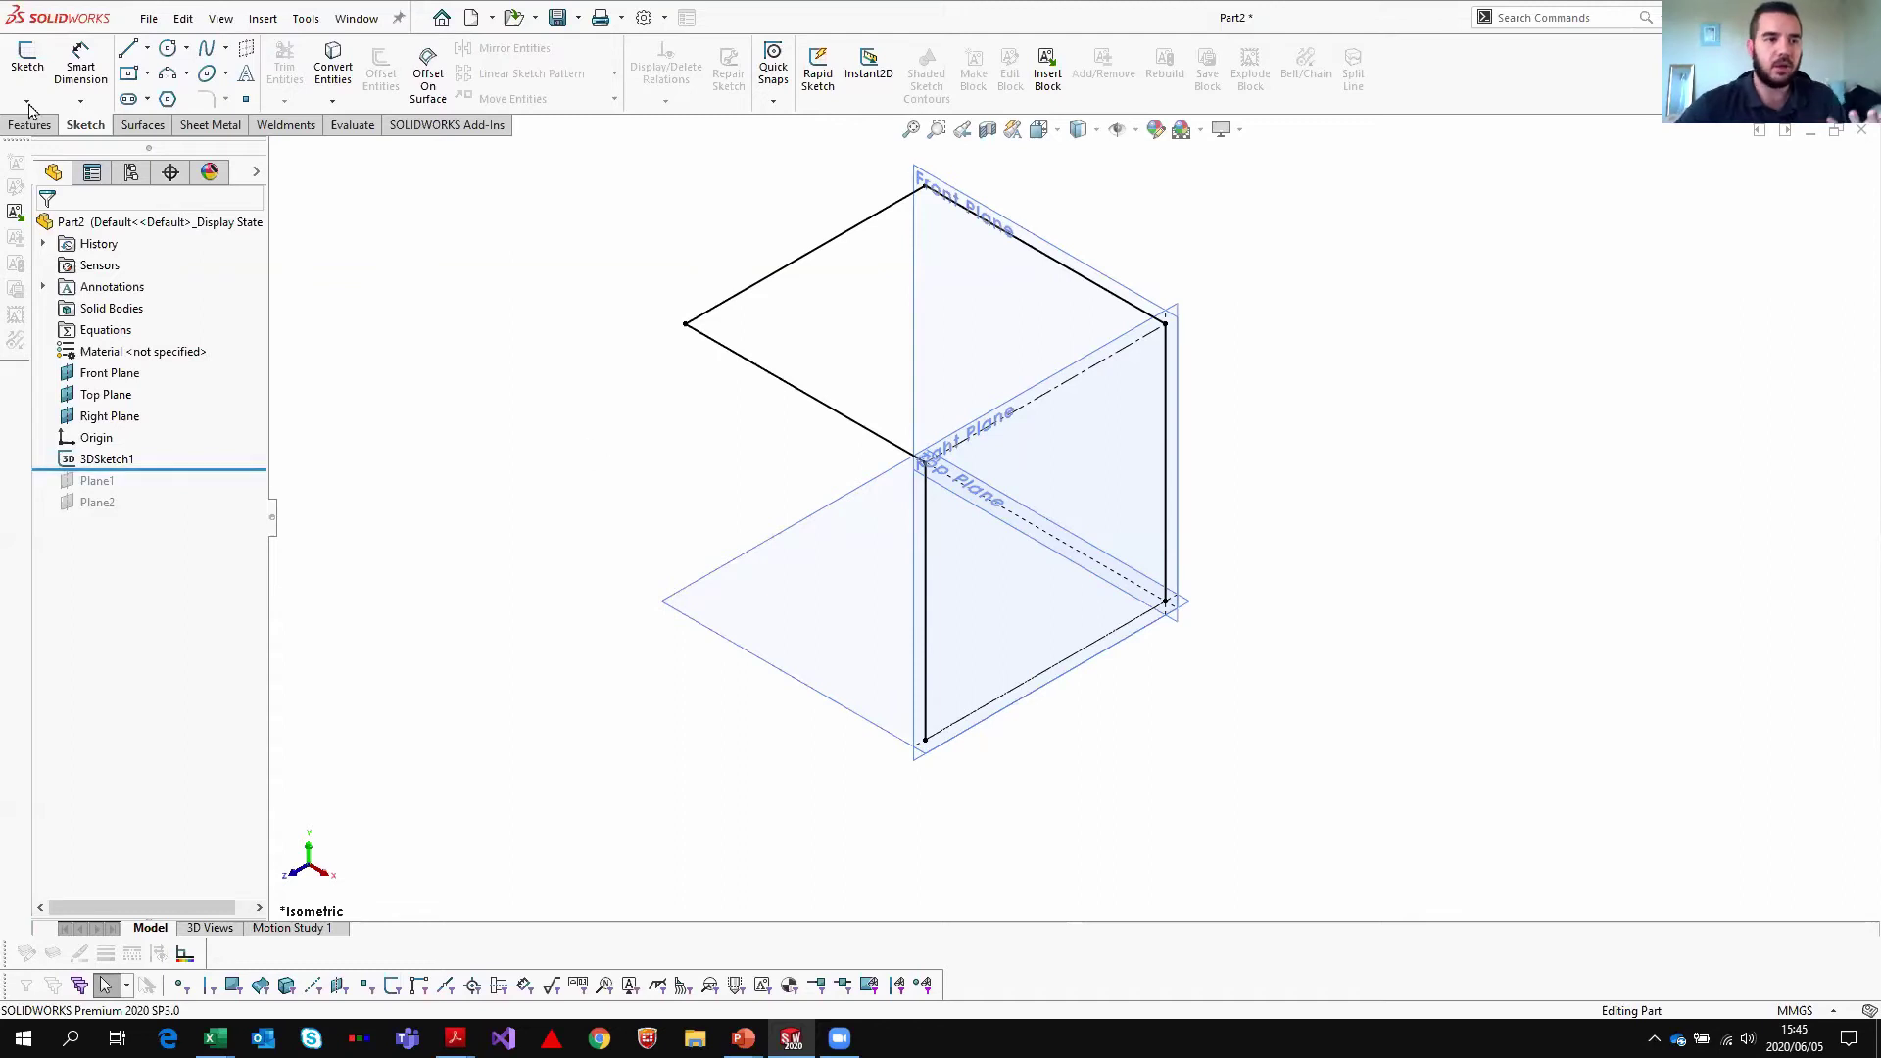
pyautogui.click(27, 58)
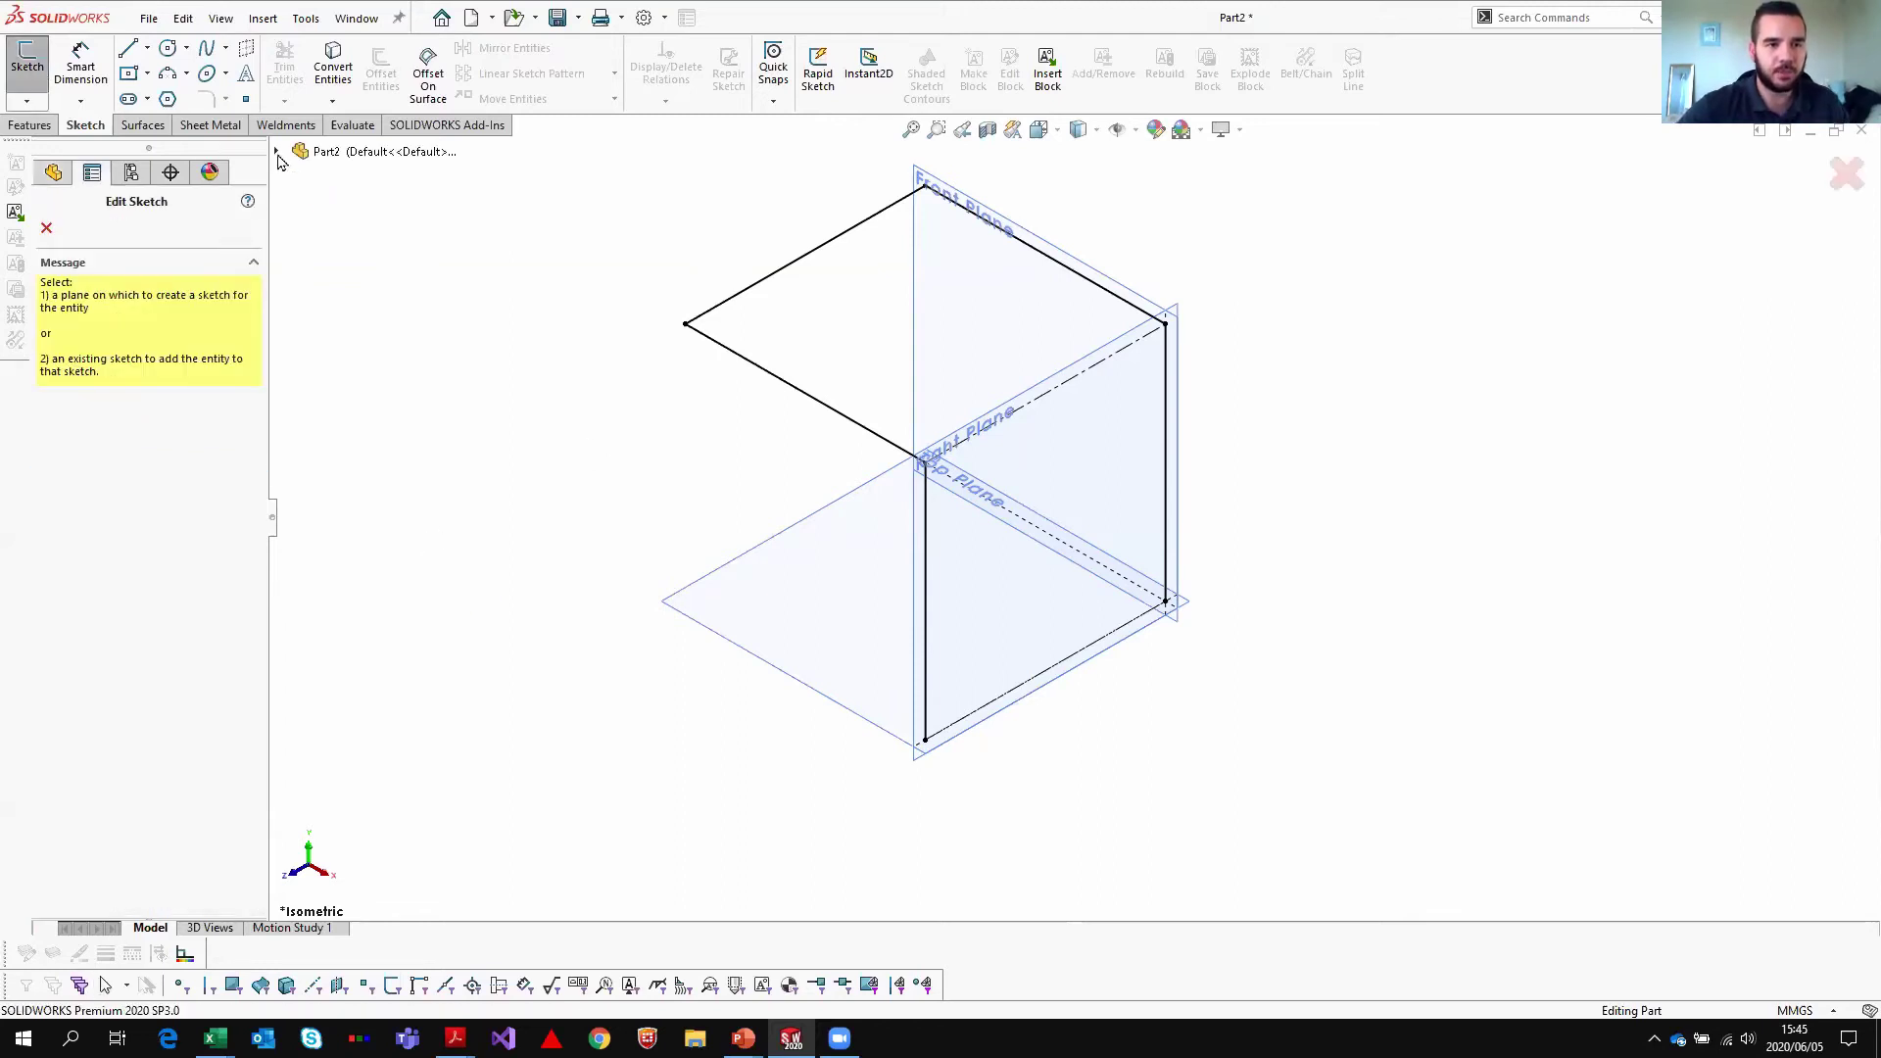
pyautogui.click(278, 153)
pyautogui.click(360, 302)
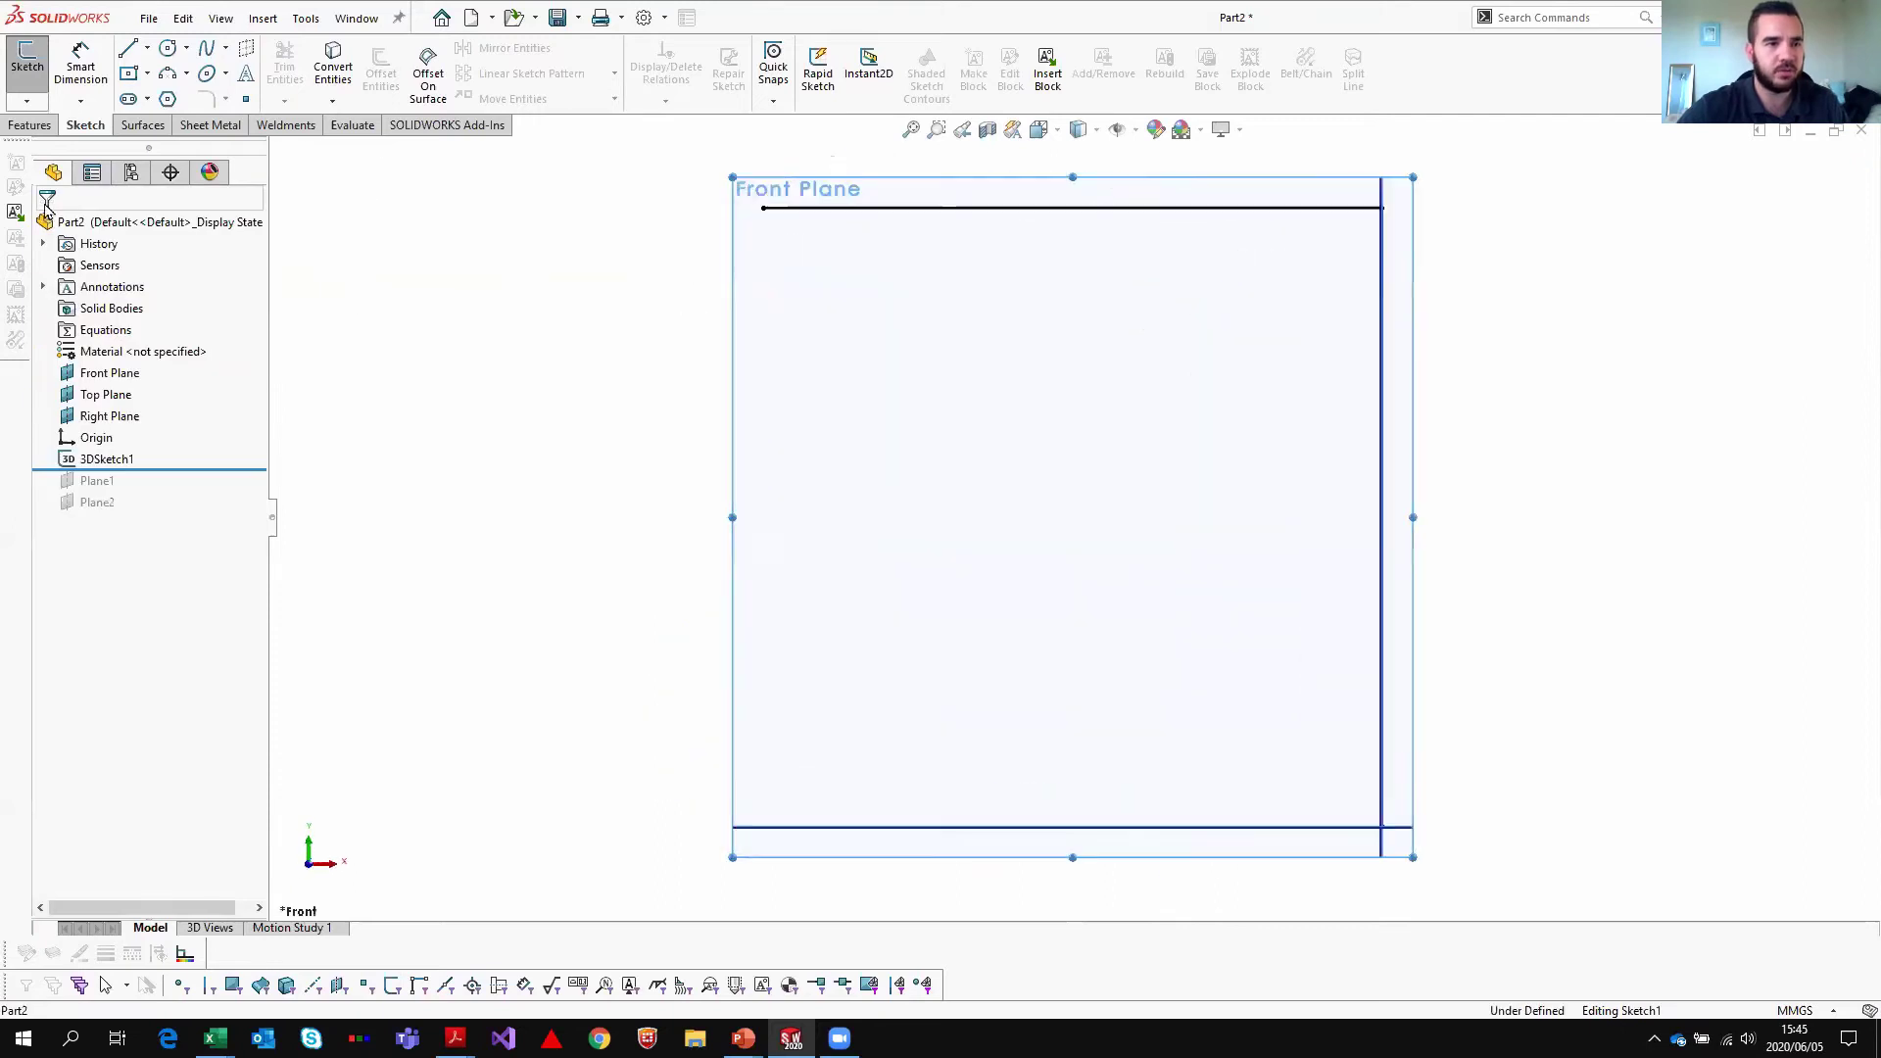
# - Draw a circle near the middle of the Front Plane and exit the sketch
pyautogui.click(169, 48)
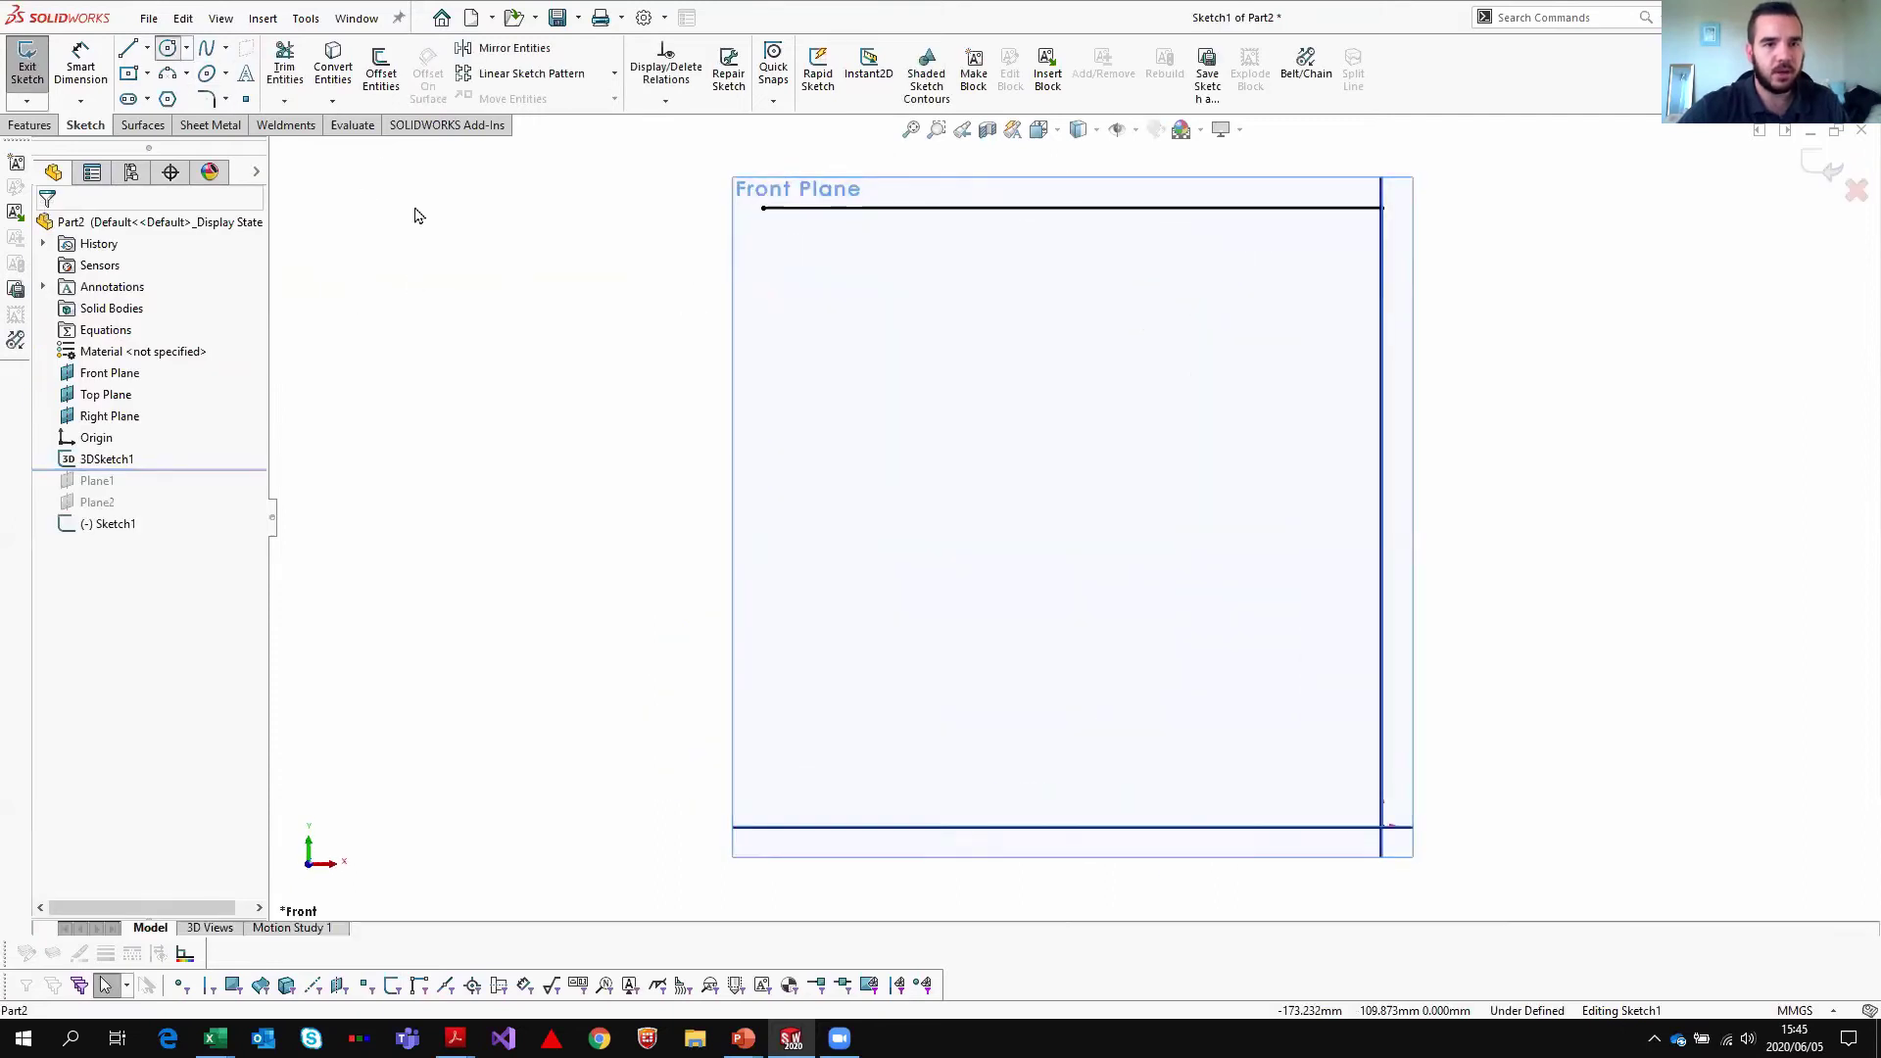
pyautogui.click(1054, 535)
pyautogui.click(1121, 355)
pyautogui.click(46, 229)
pyautogui.click(27, 61)
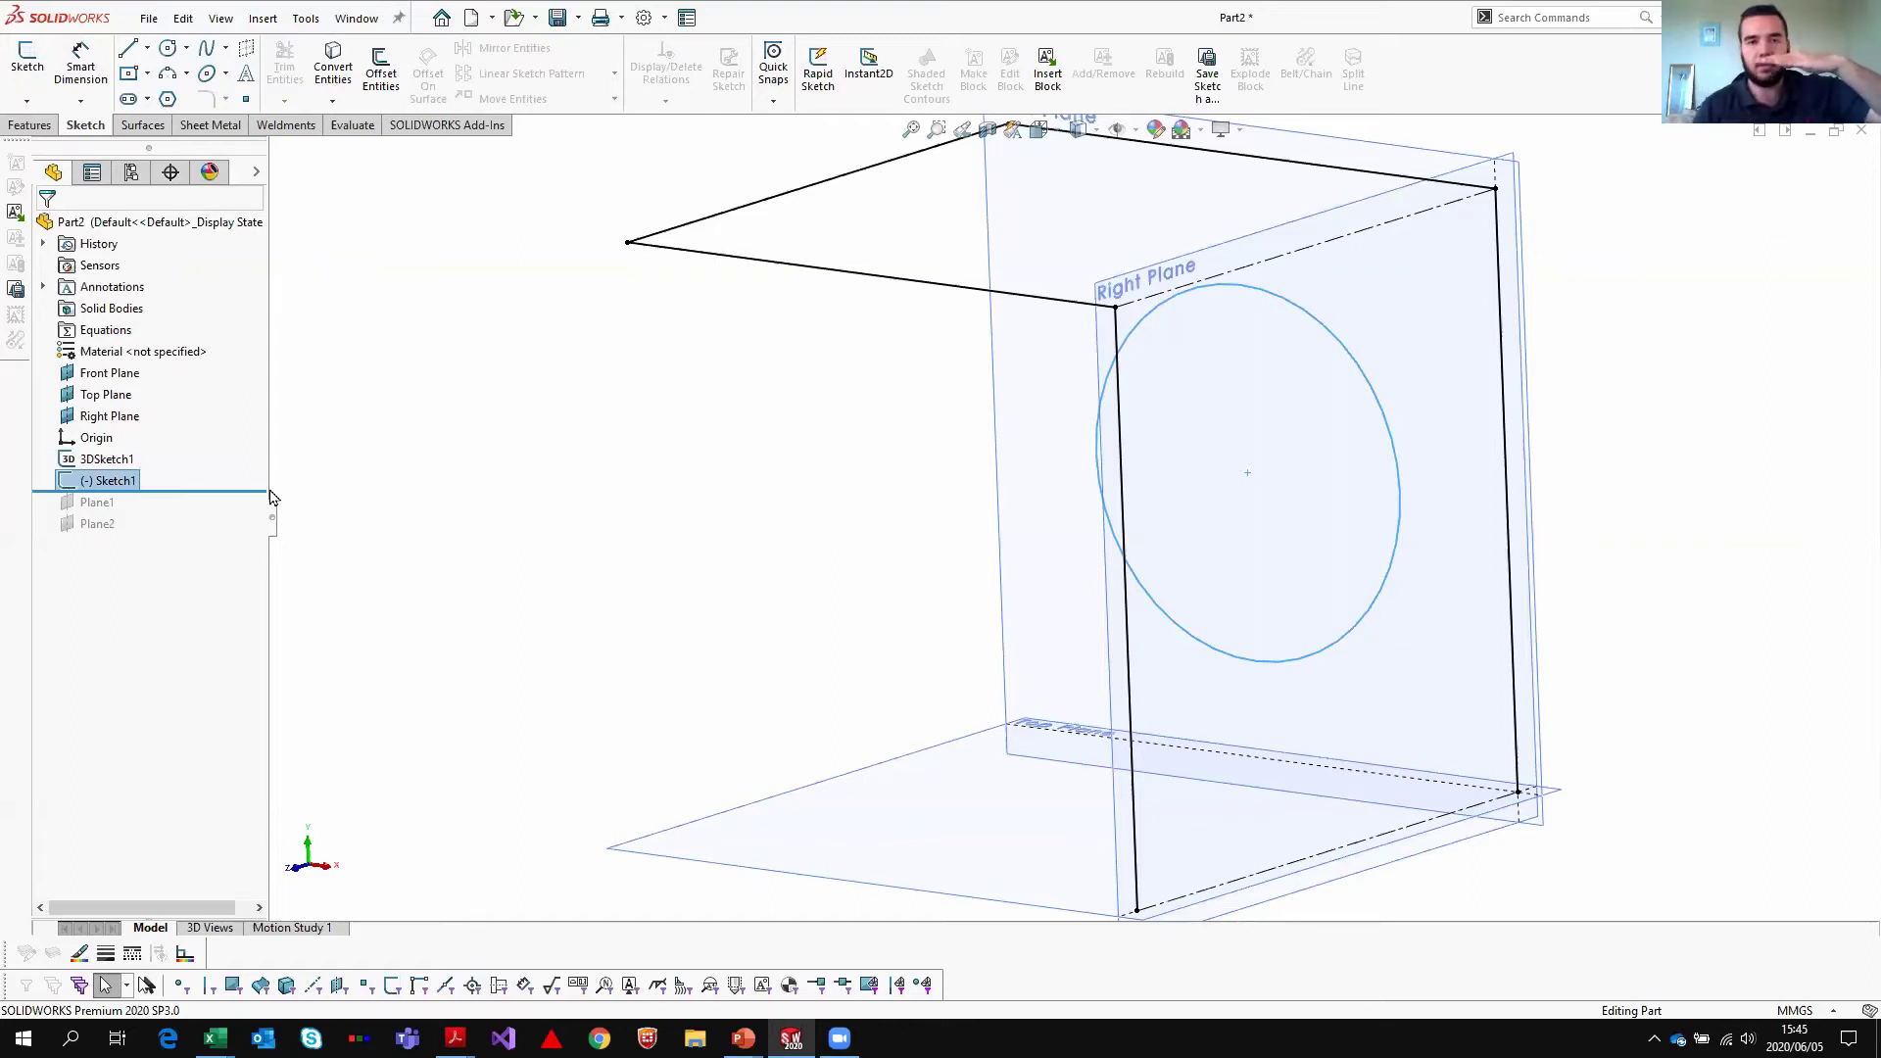
# - Roll the feature history forward past Plane2 and back again to just after 3DSketch1
pyautogui.moveTo(274, 498); pyautogui.dragTo(270, 535)
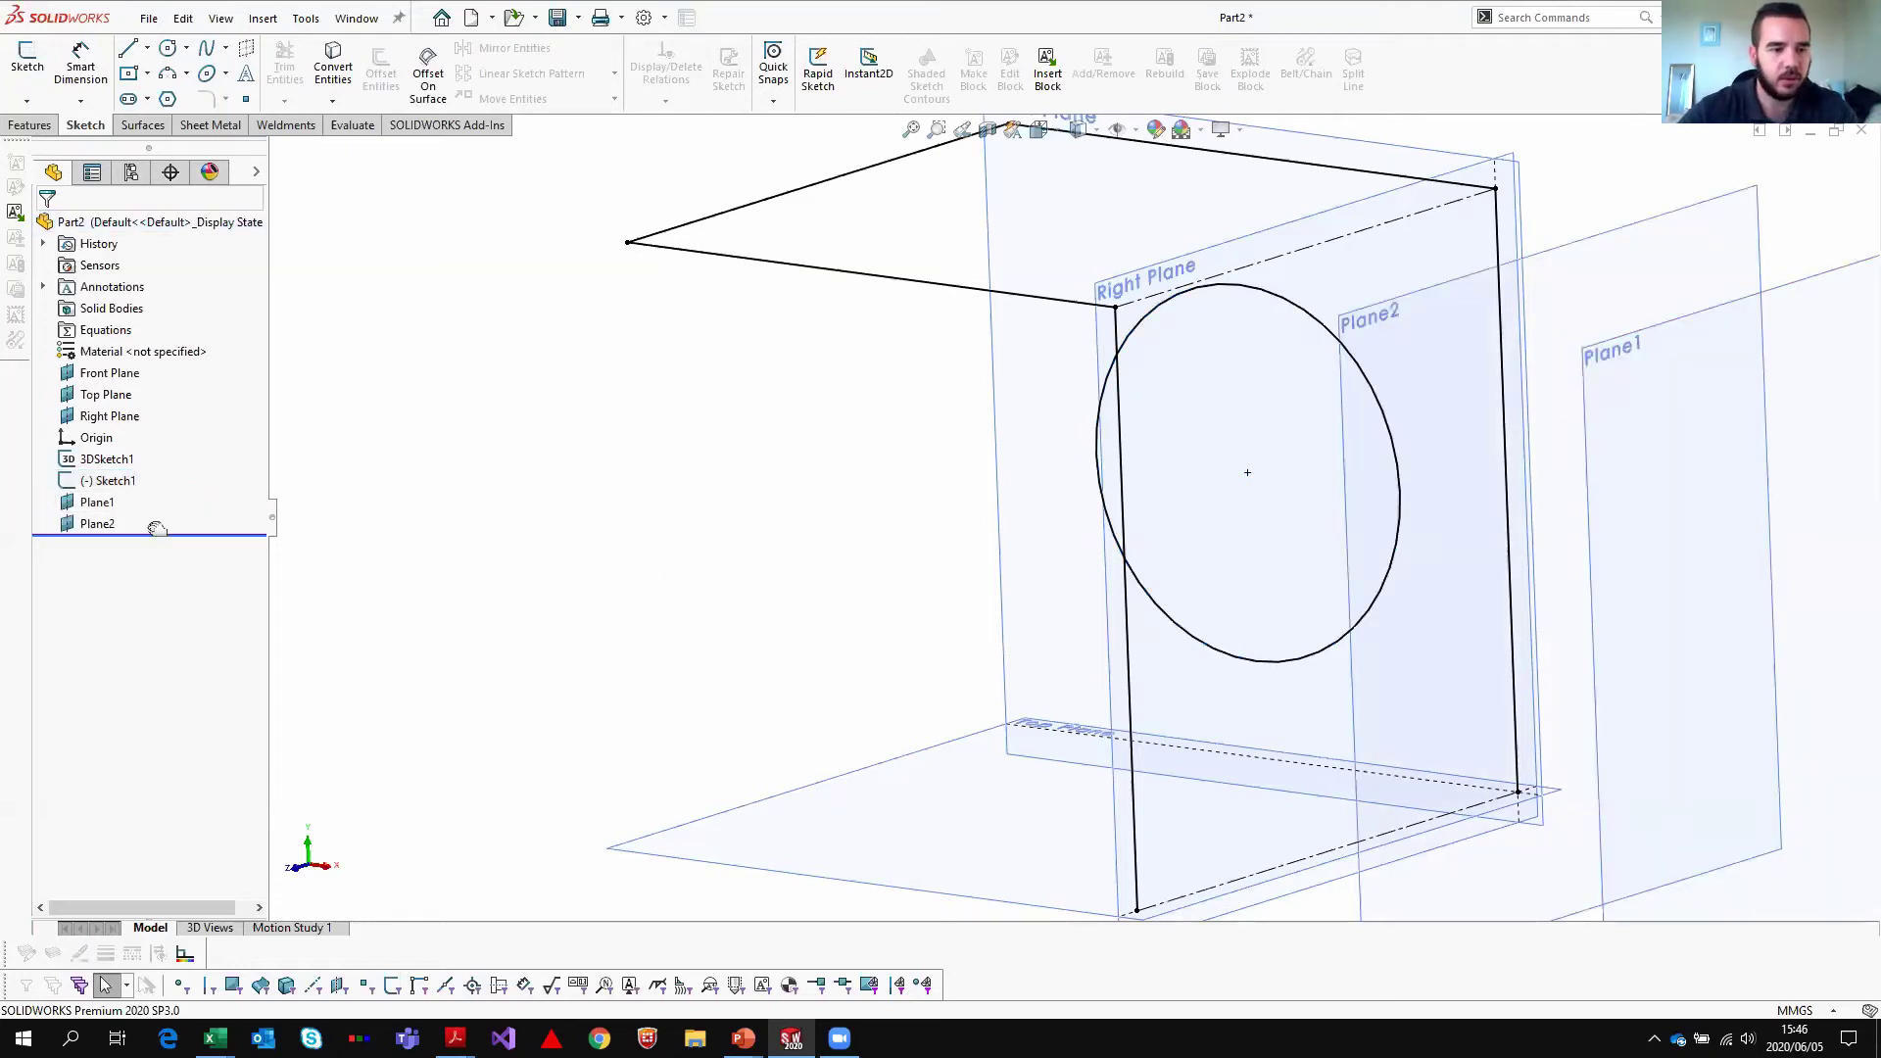
pyautogui.hotkey('ctrl', 'z')
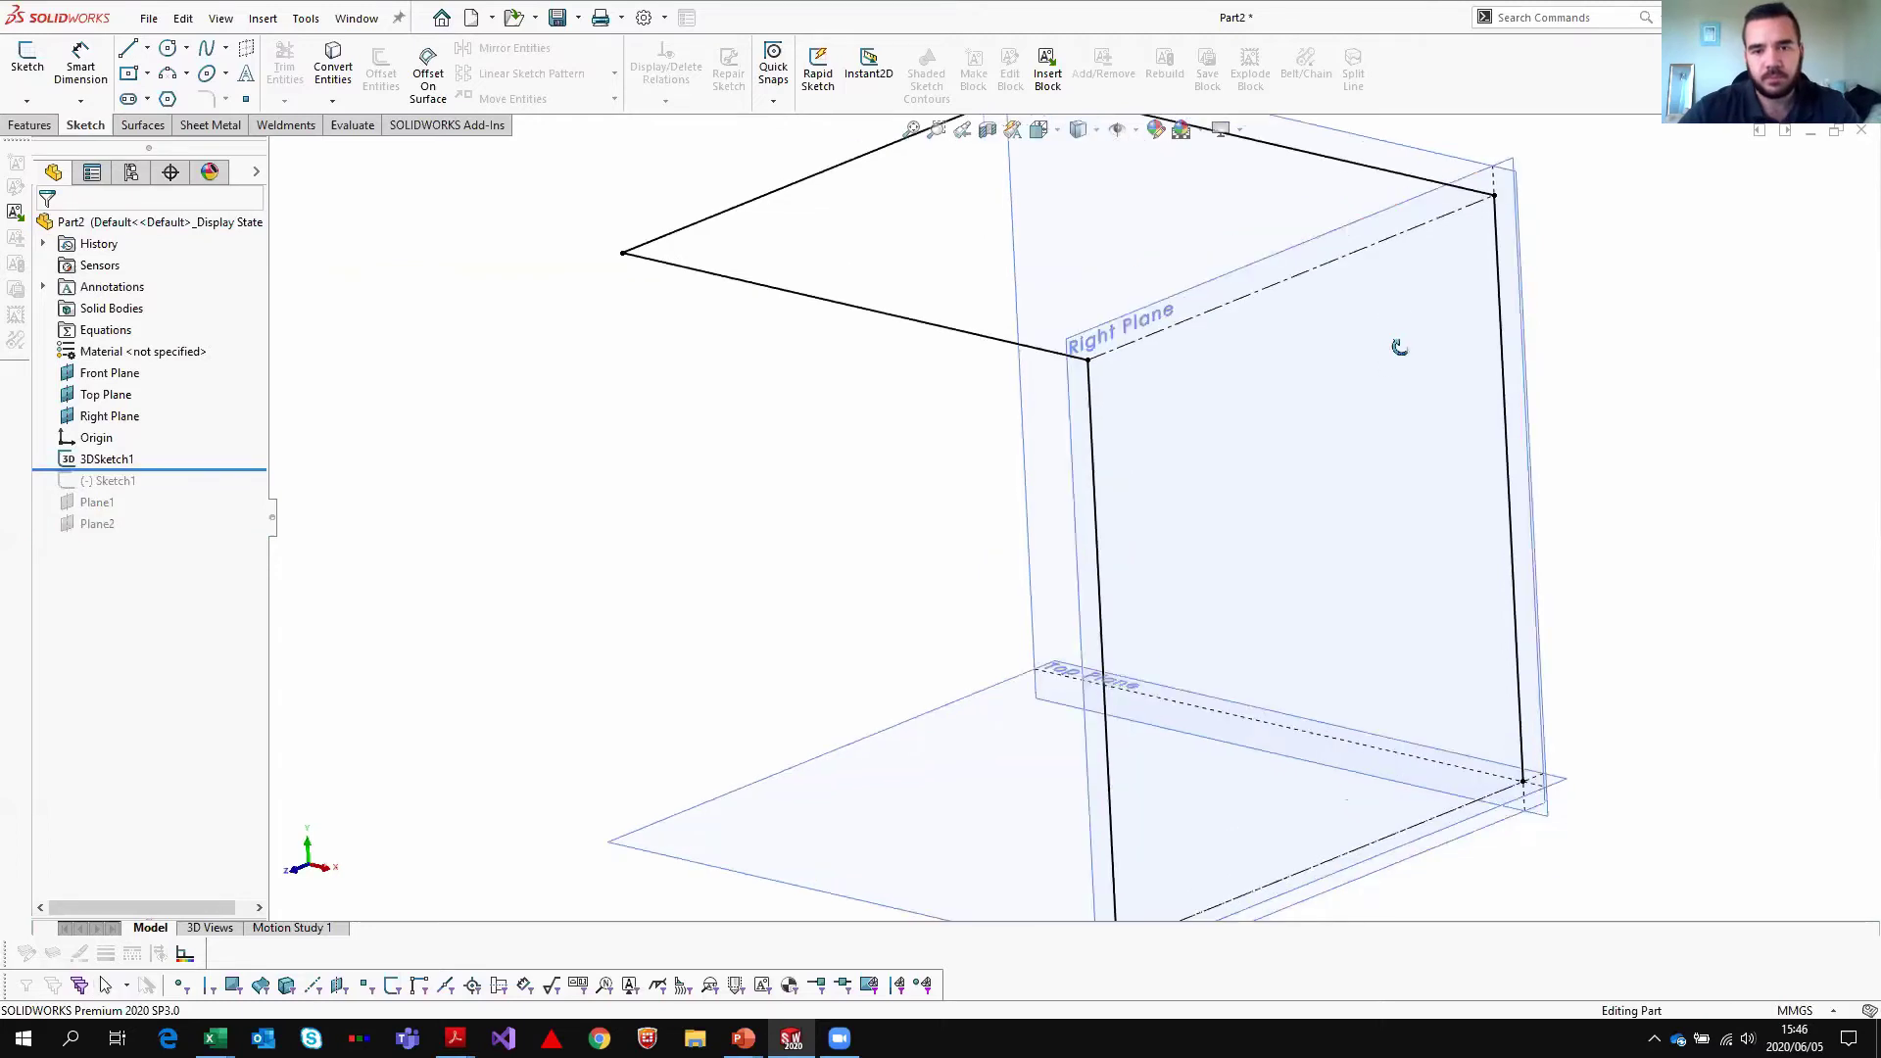
pyautogui.press('z')
pyautogui.press('z')
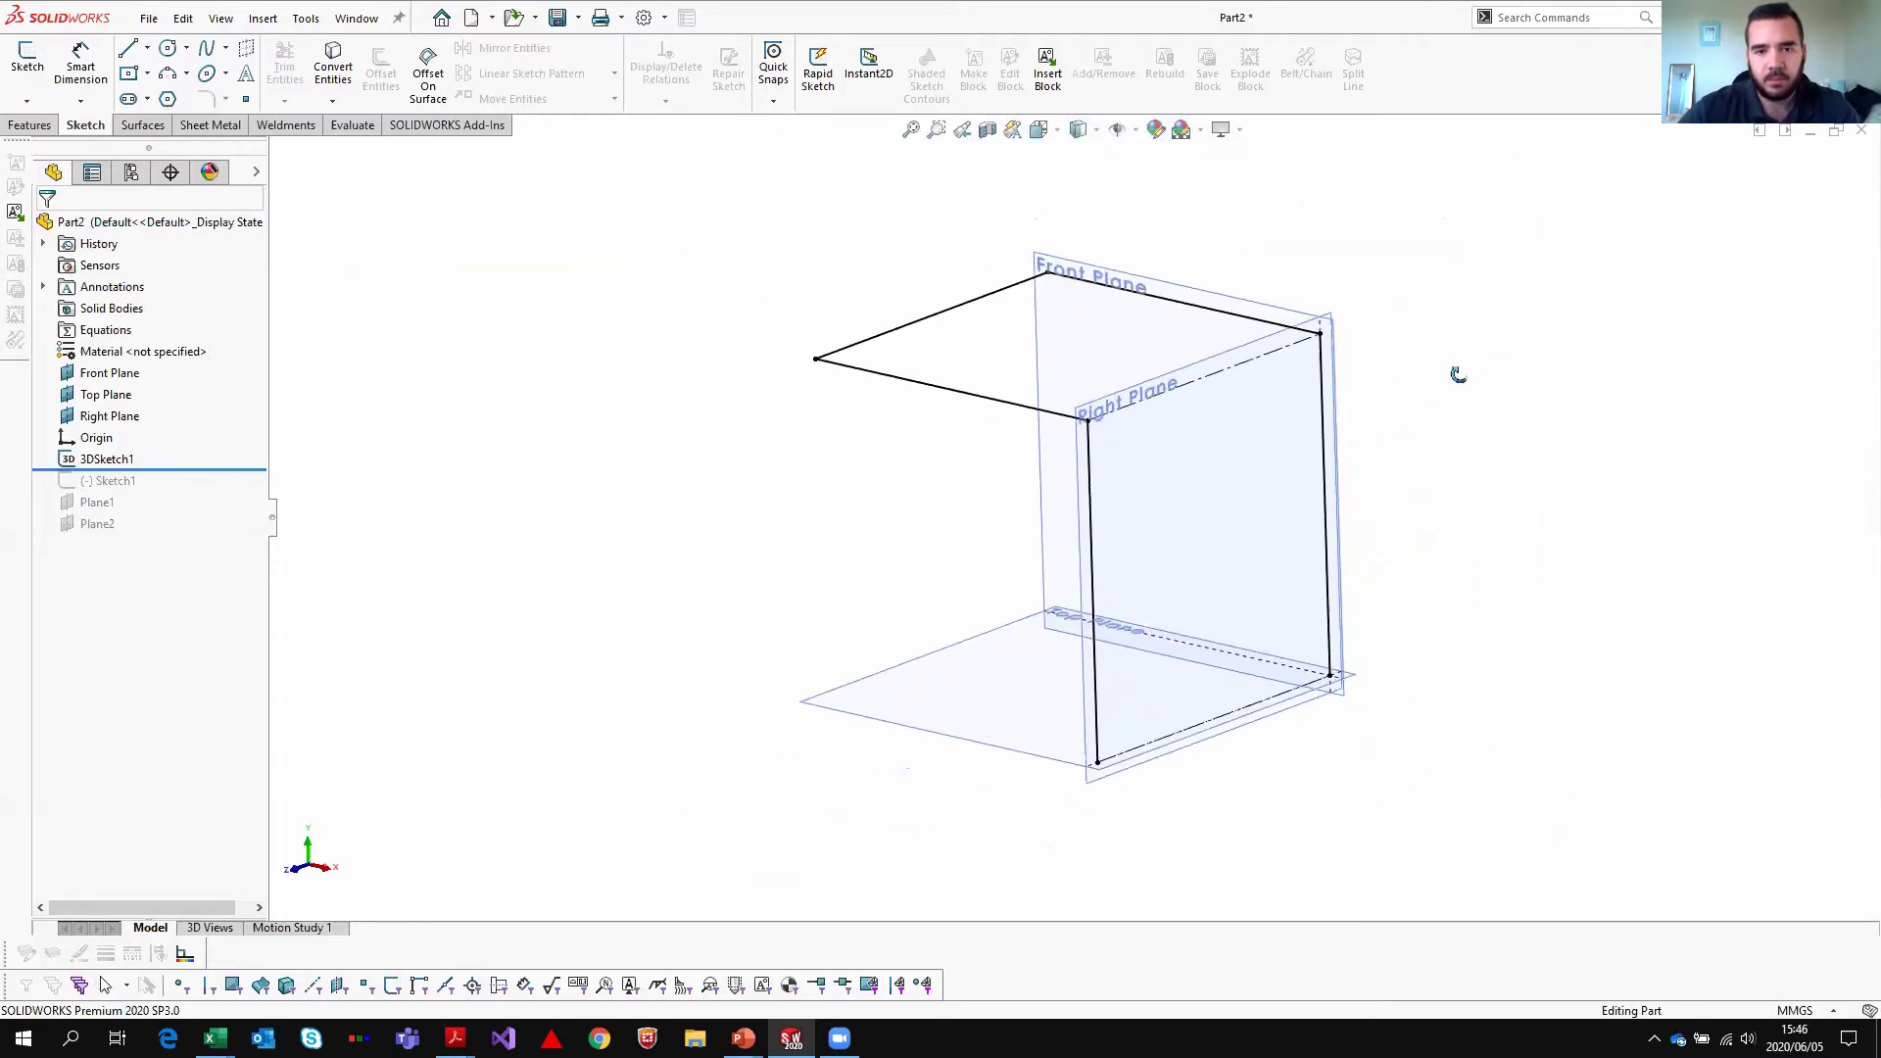
pyautogui.scroll(-3, 1289, 566)
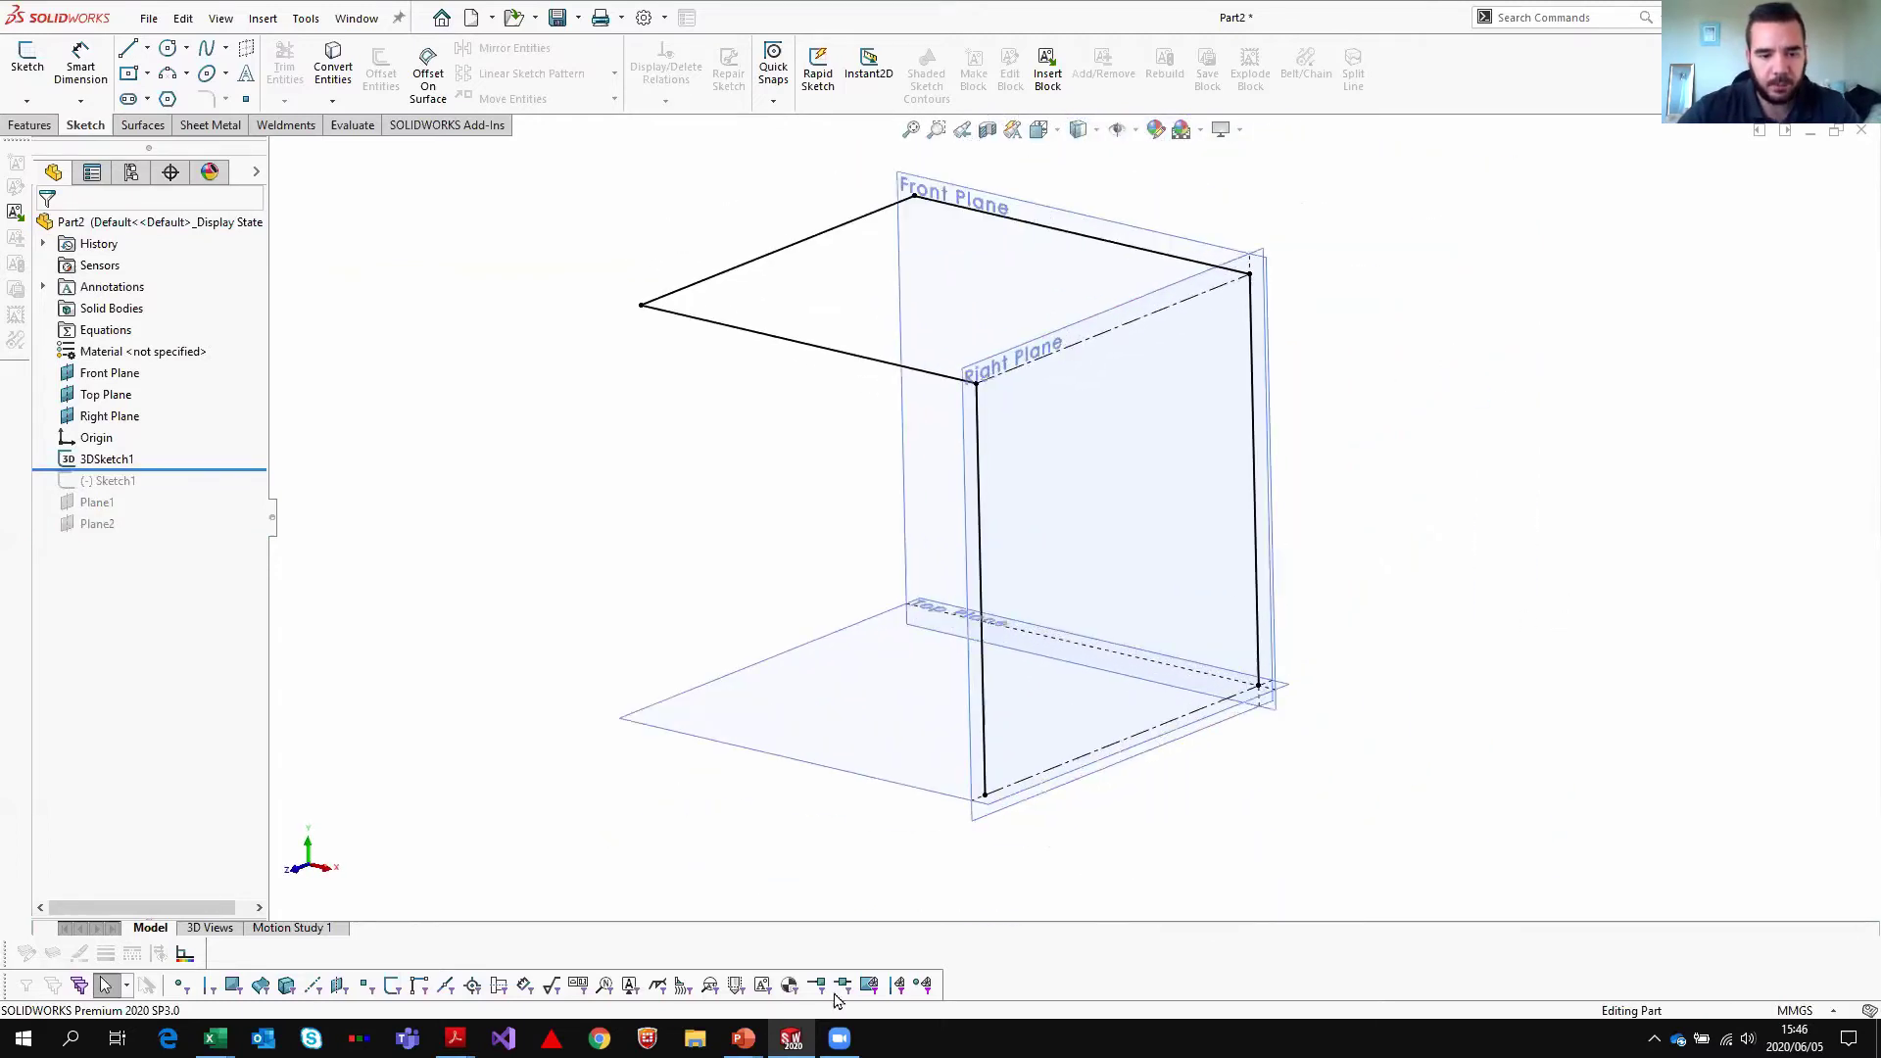
# - Switch to the PowerPoint slide show to review the 3D Sketching topics, and return to SOLIDWORKS
pyautogui.moveTo(743, 1038)
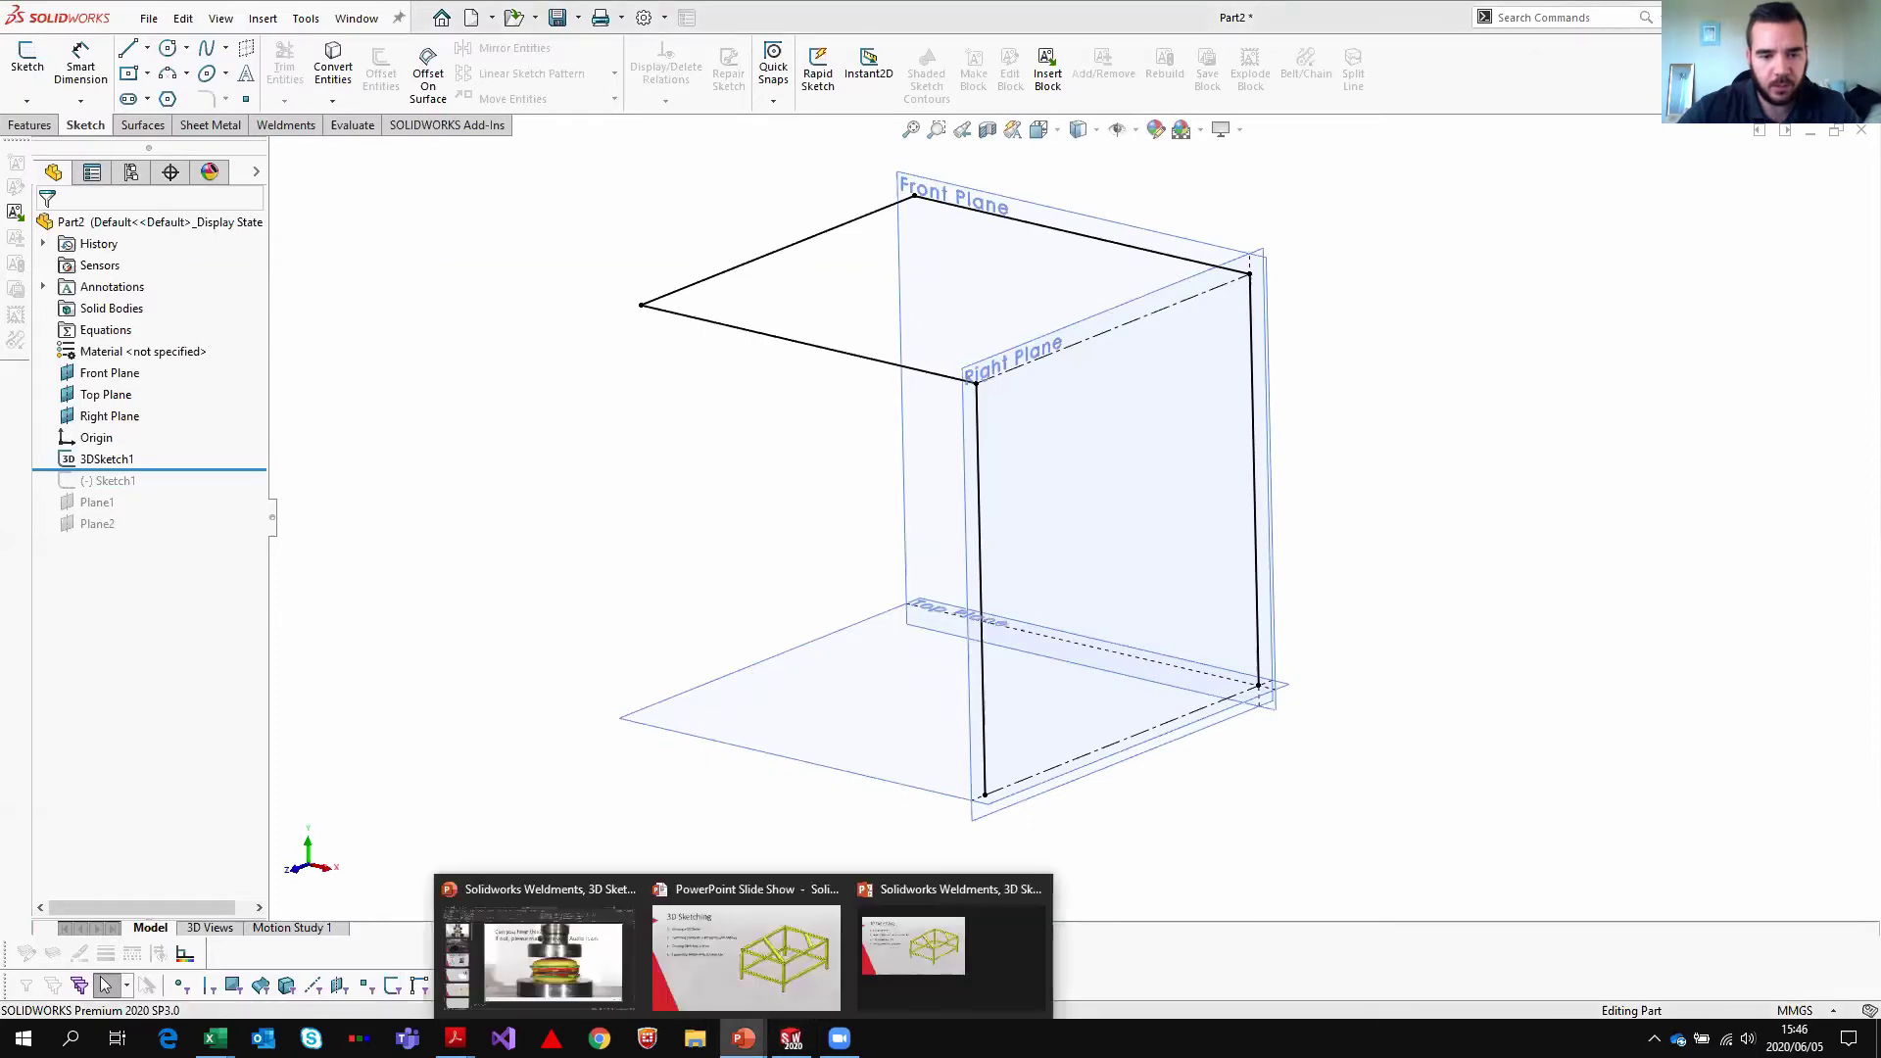
pyautogui.click(712, 972)
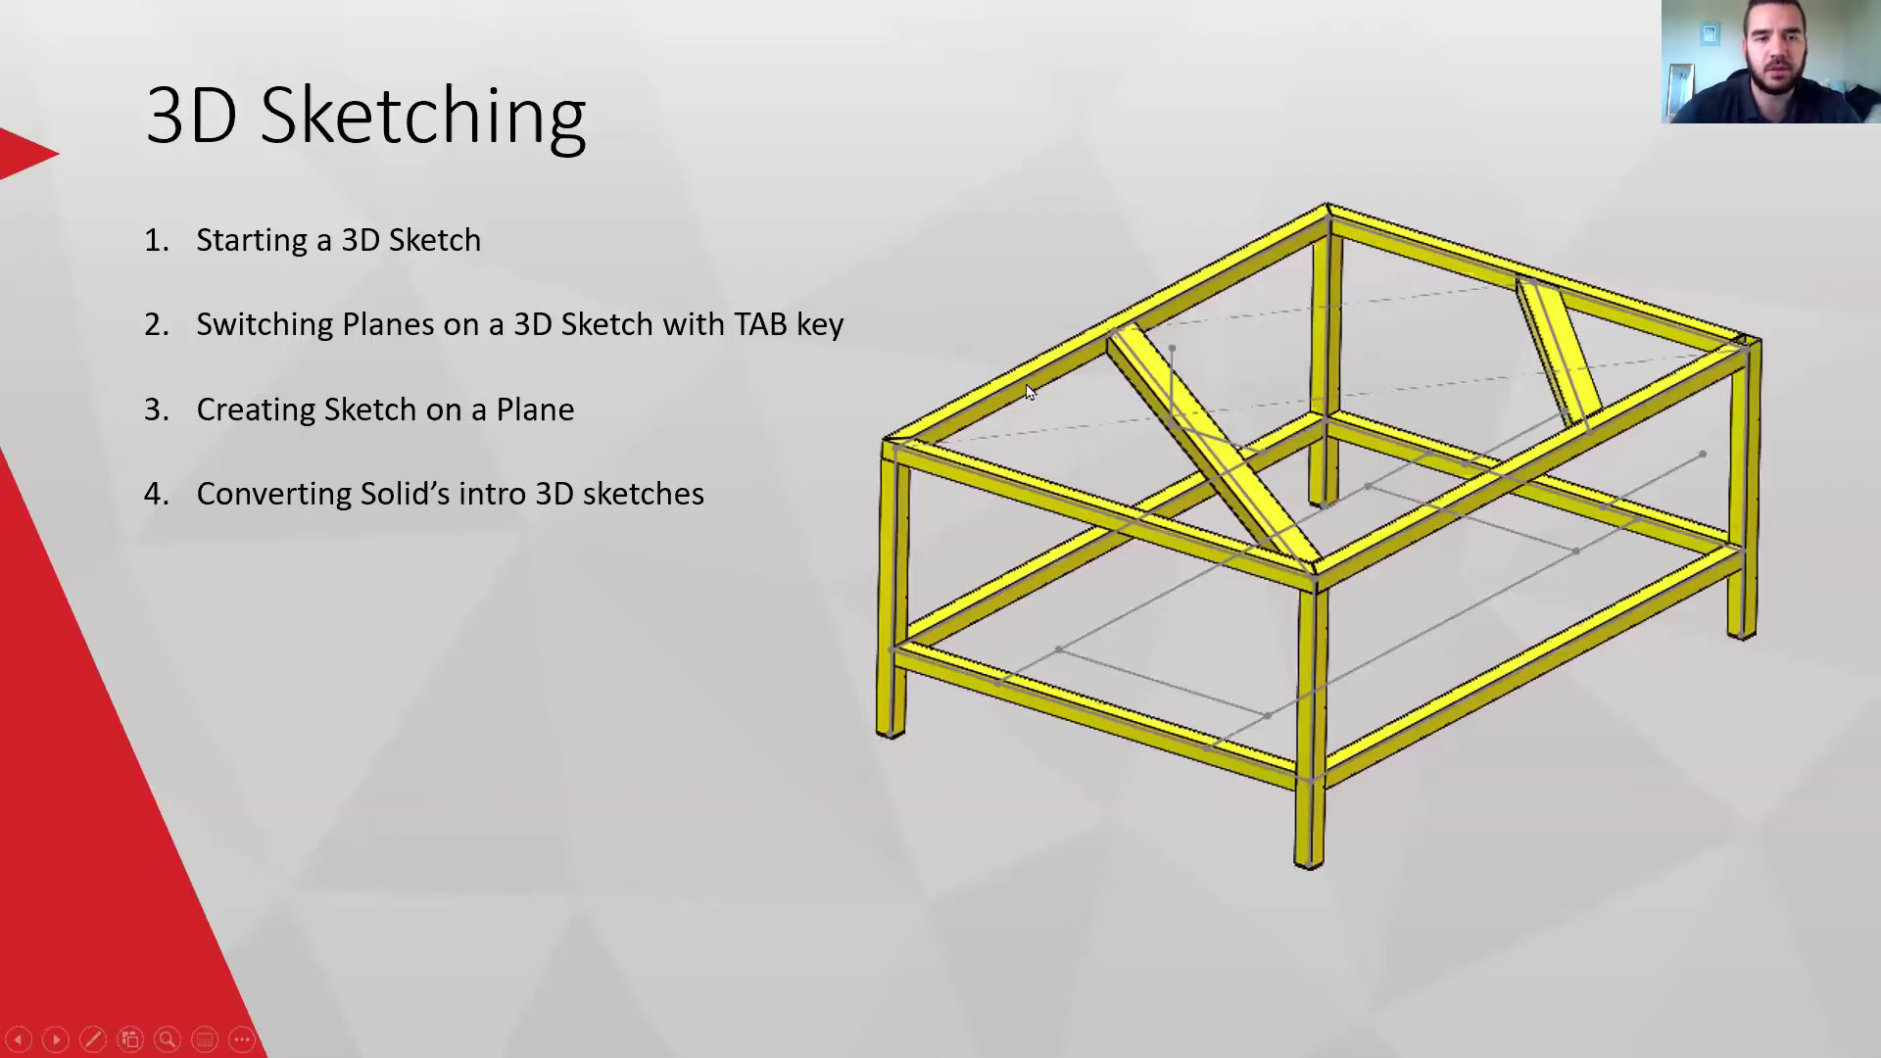
pyautogui.press('super')
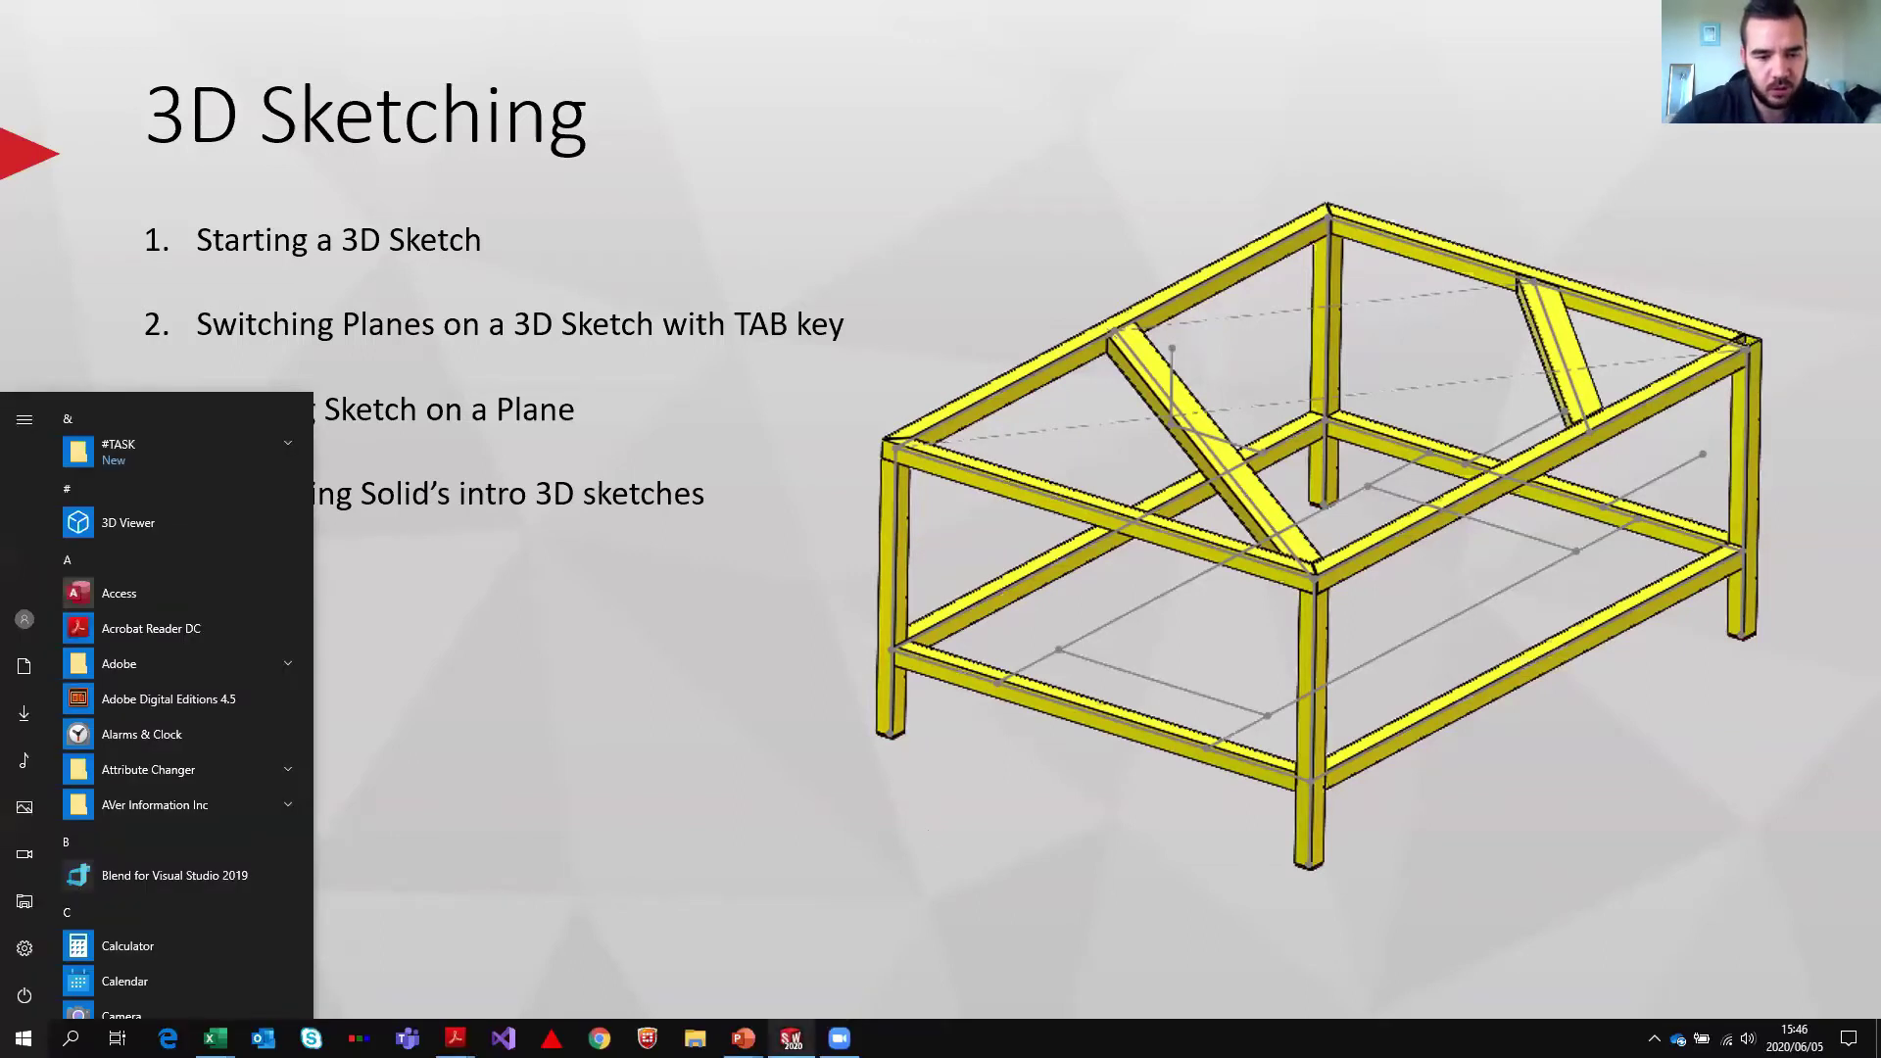
pyautogui.click(792, 1039)
pyautogui.scroll(2, 1234, 480)
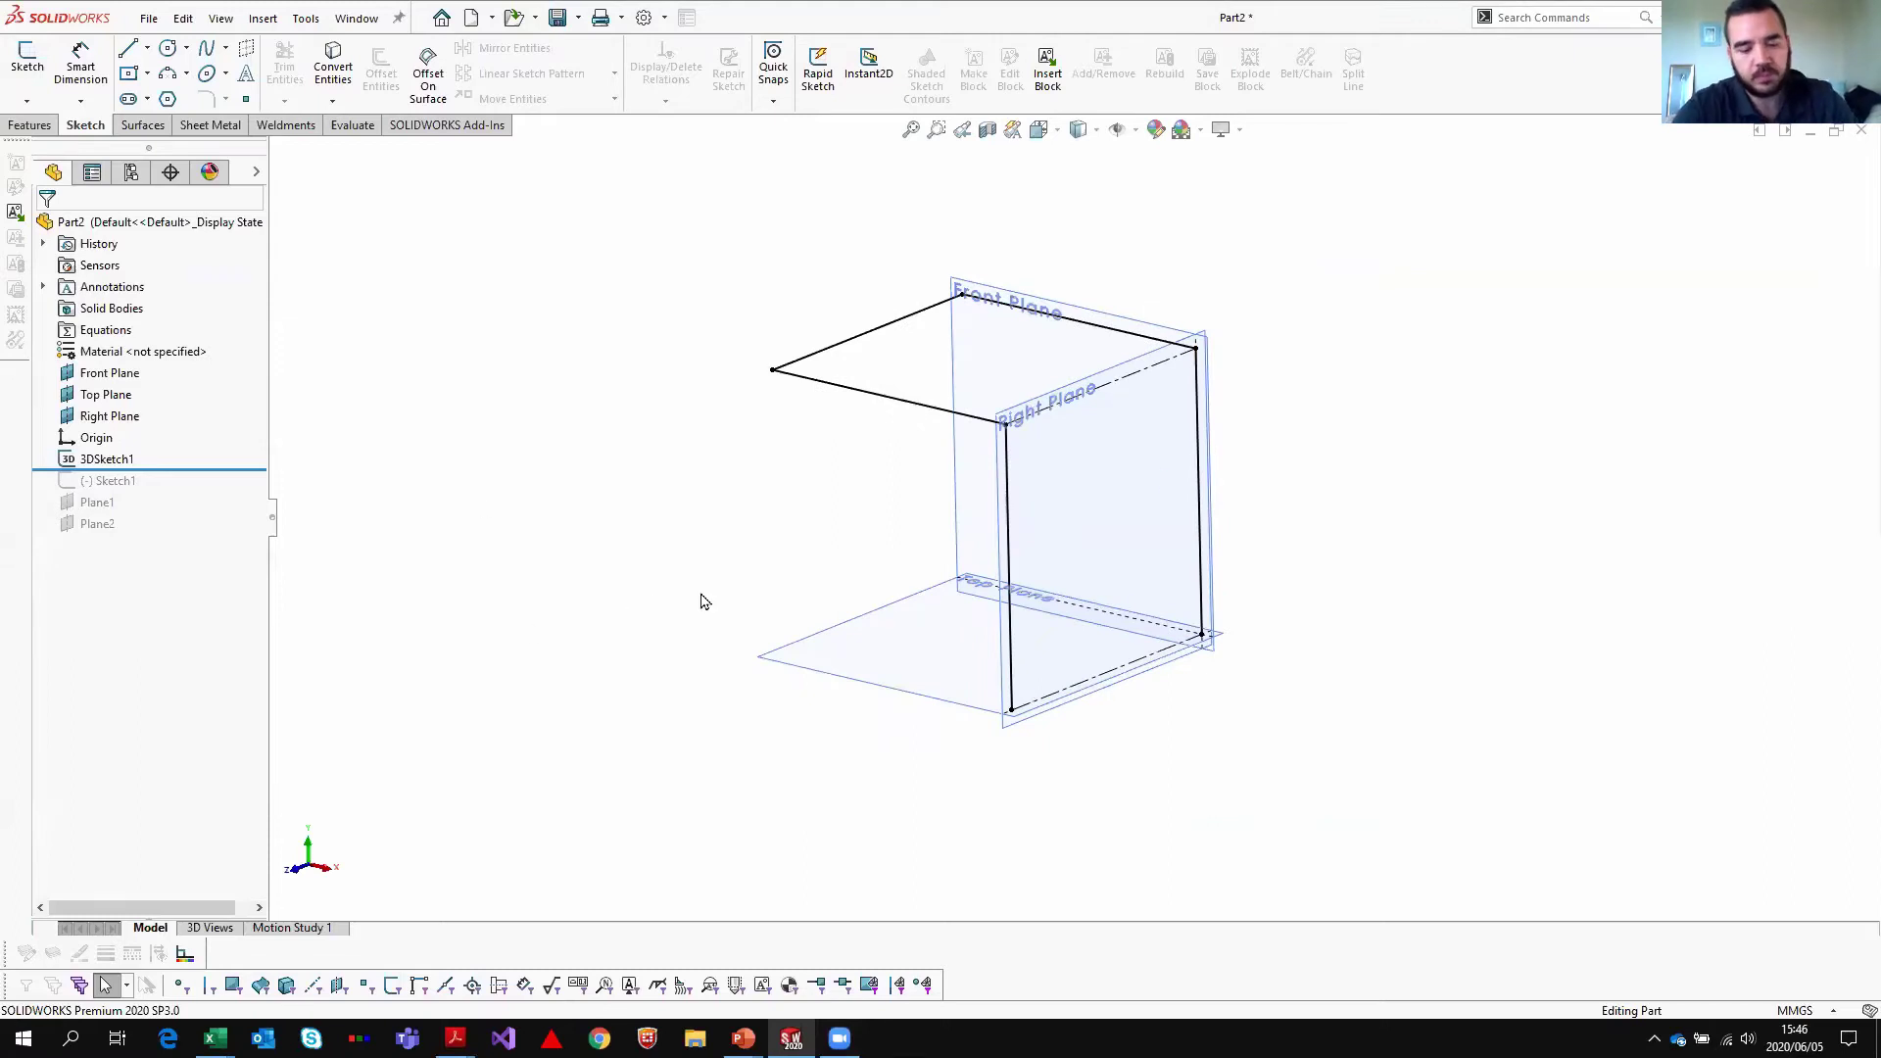
# - Create a new part and start a sketch on its Front Plane
pyautogui.hotkey('ctrl', 'n')
pyautogui.click(769, 252)
pyautogui.click(1078, 642)
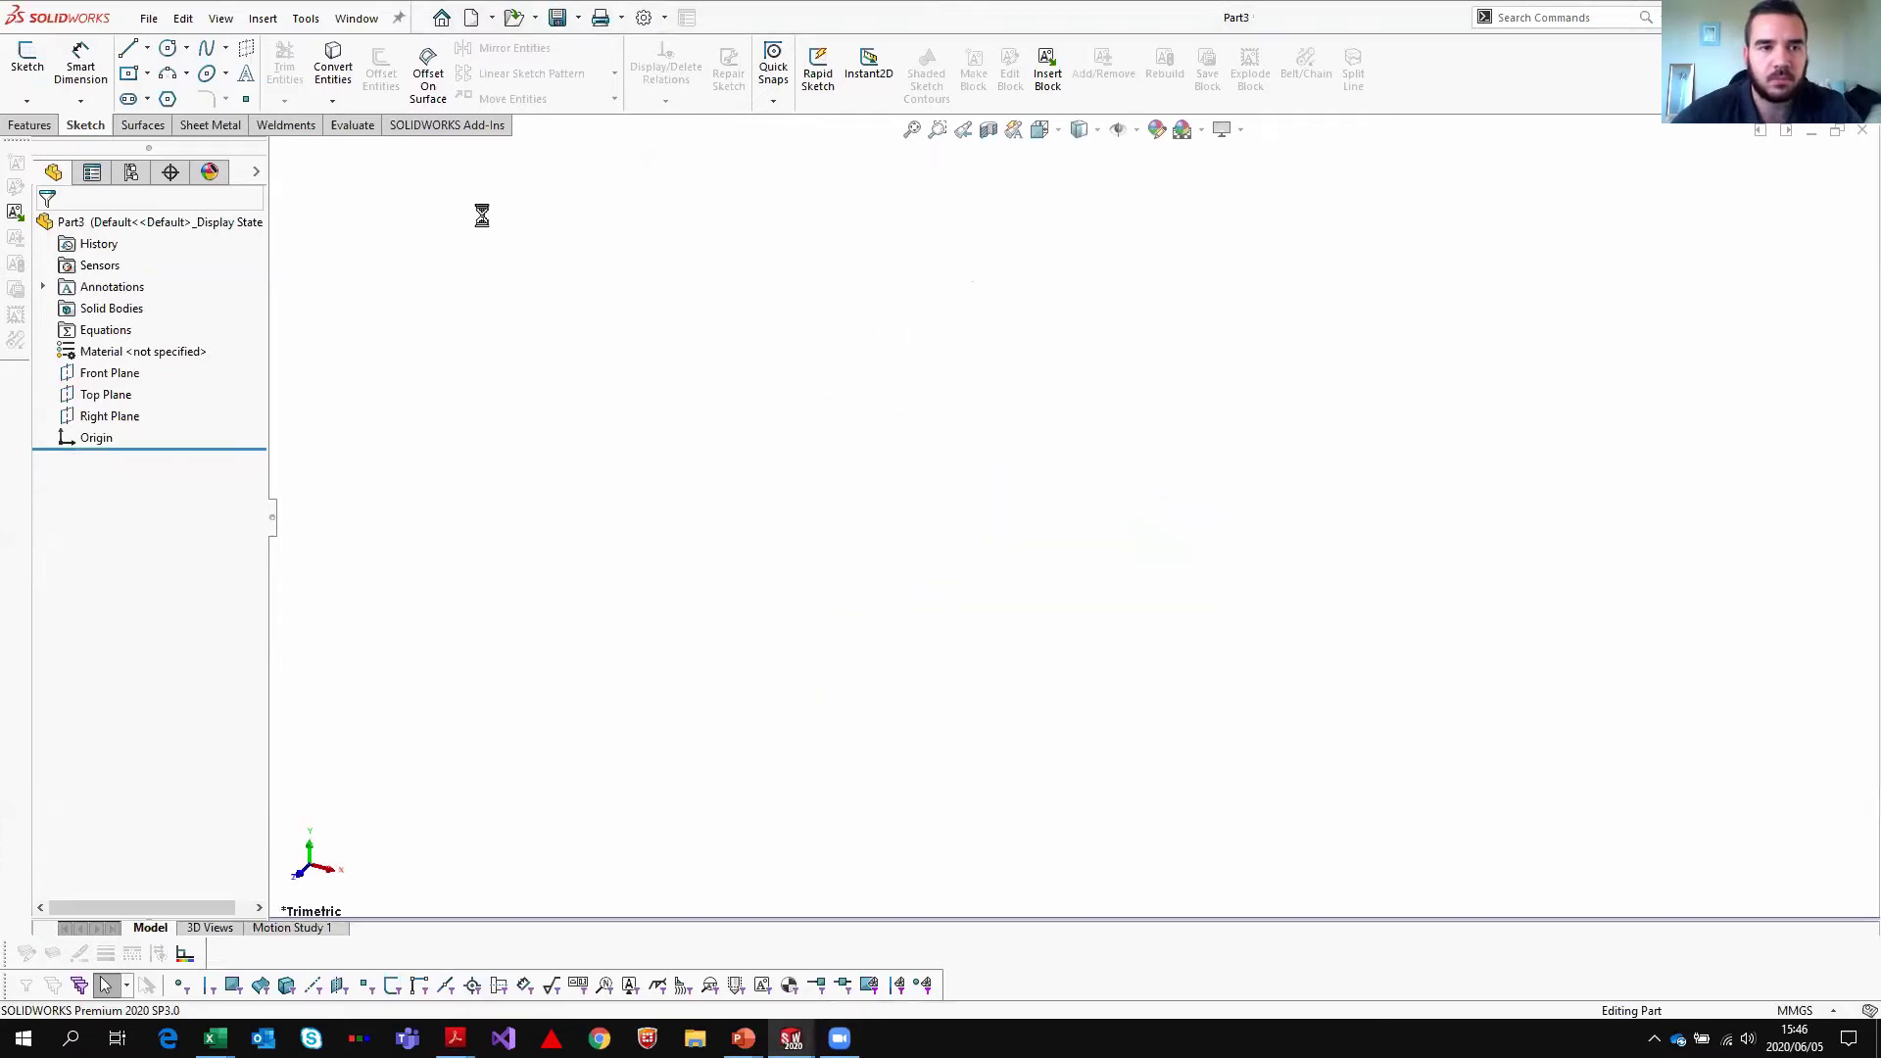
pyautogui.click(27, 59)
pyautogui.click(902, 261)
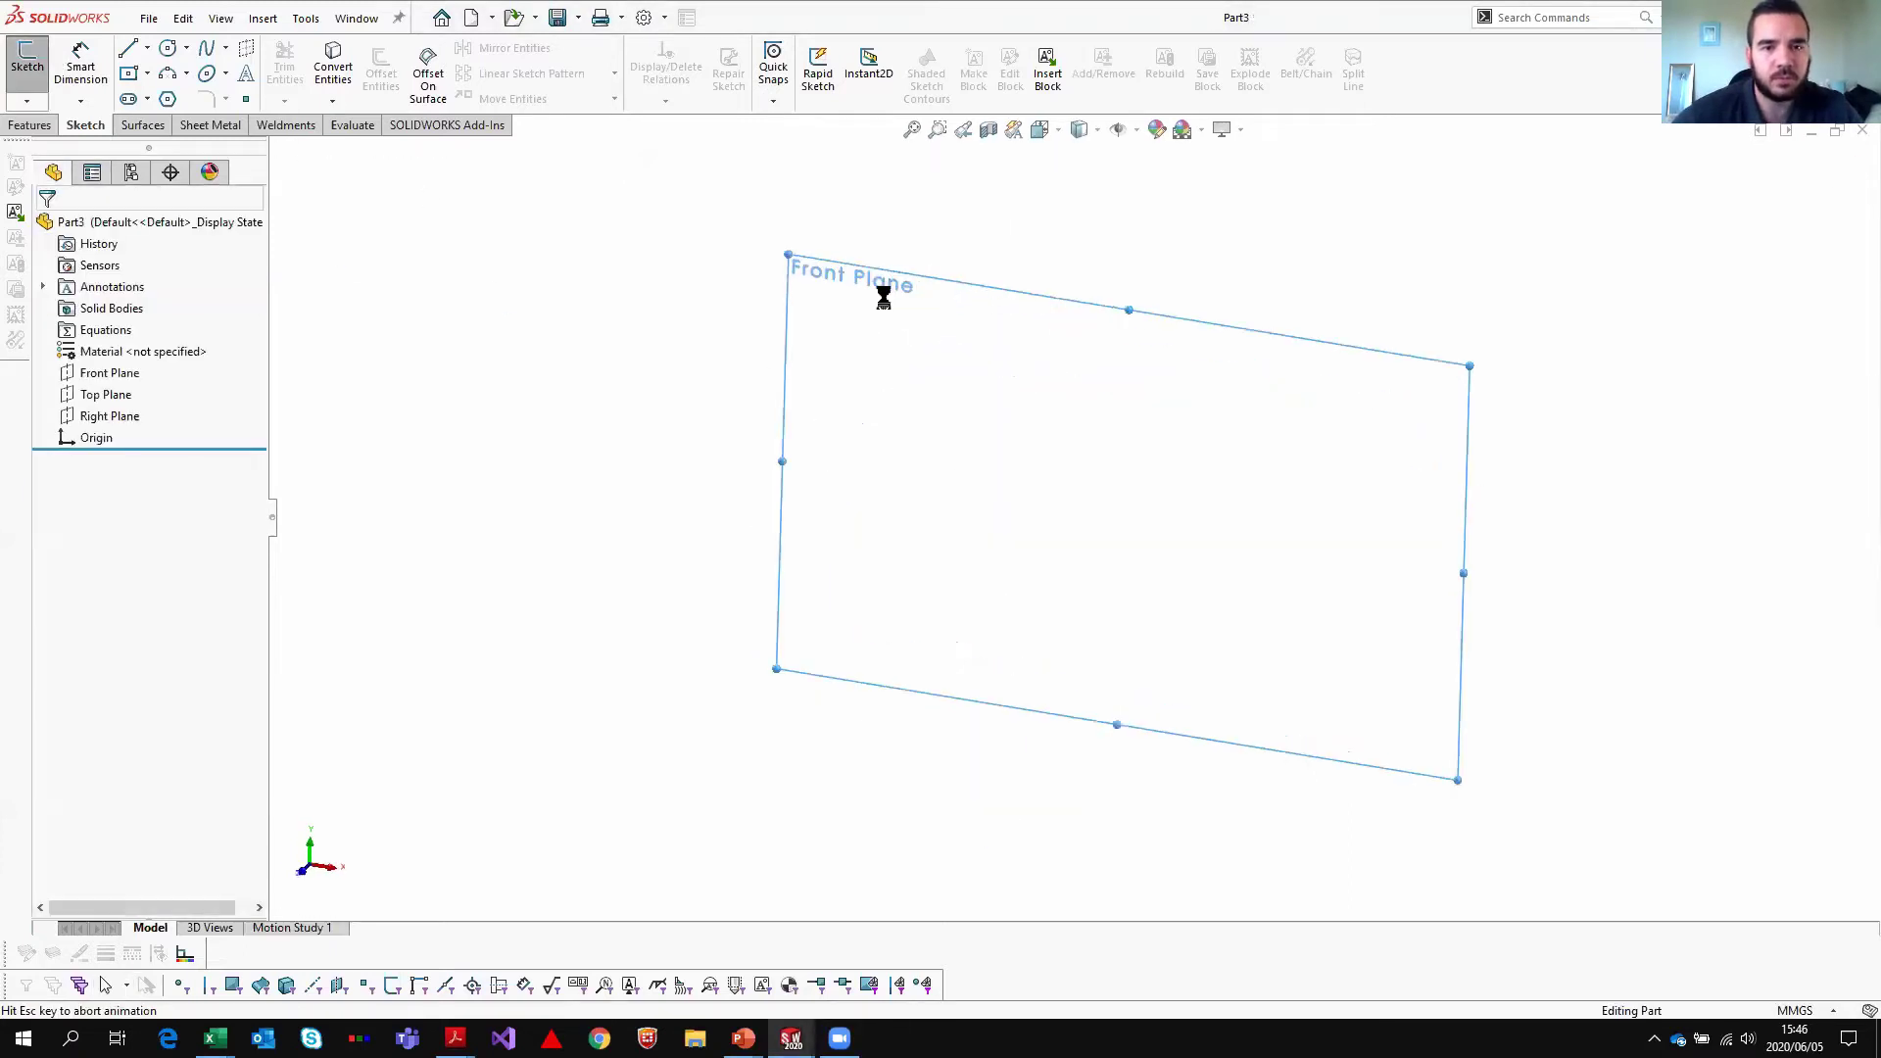
# - Draw a center rectangle of 100 by 100 mm centred on the origin
pyautogui.press('r')
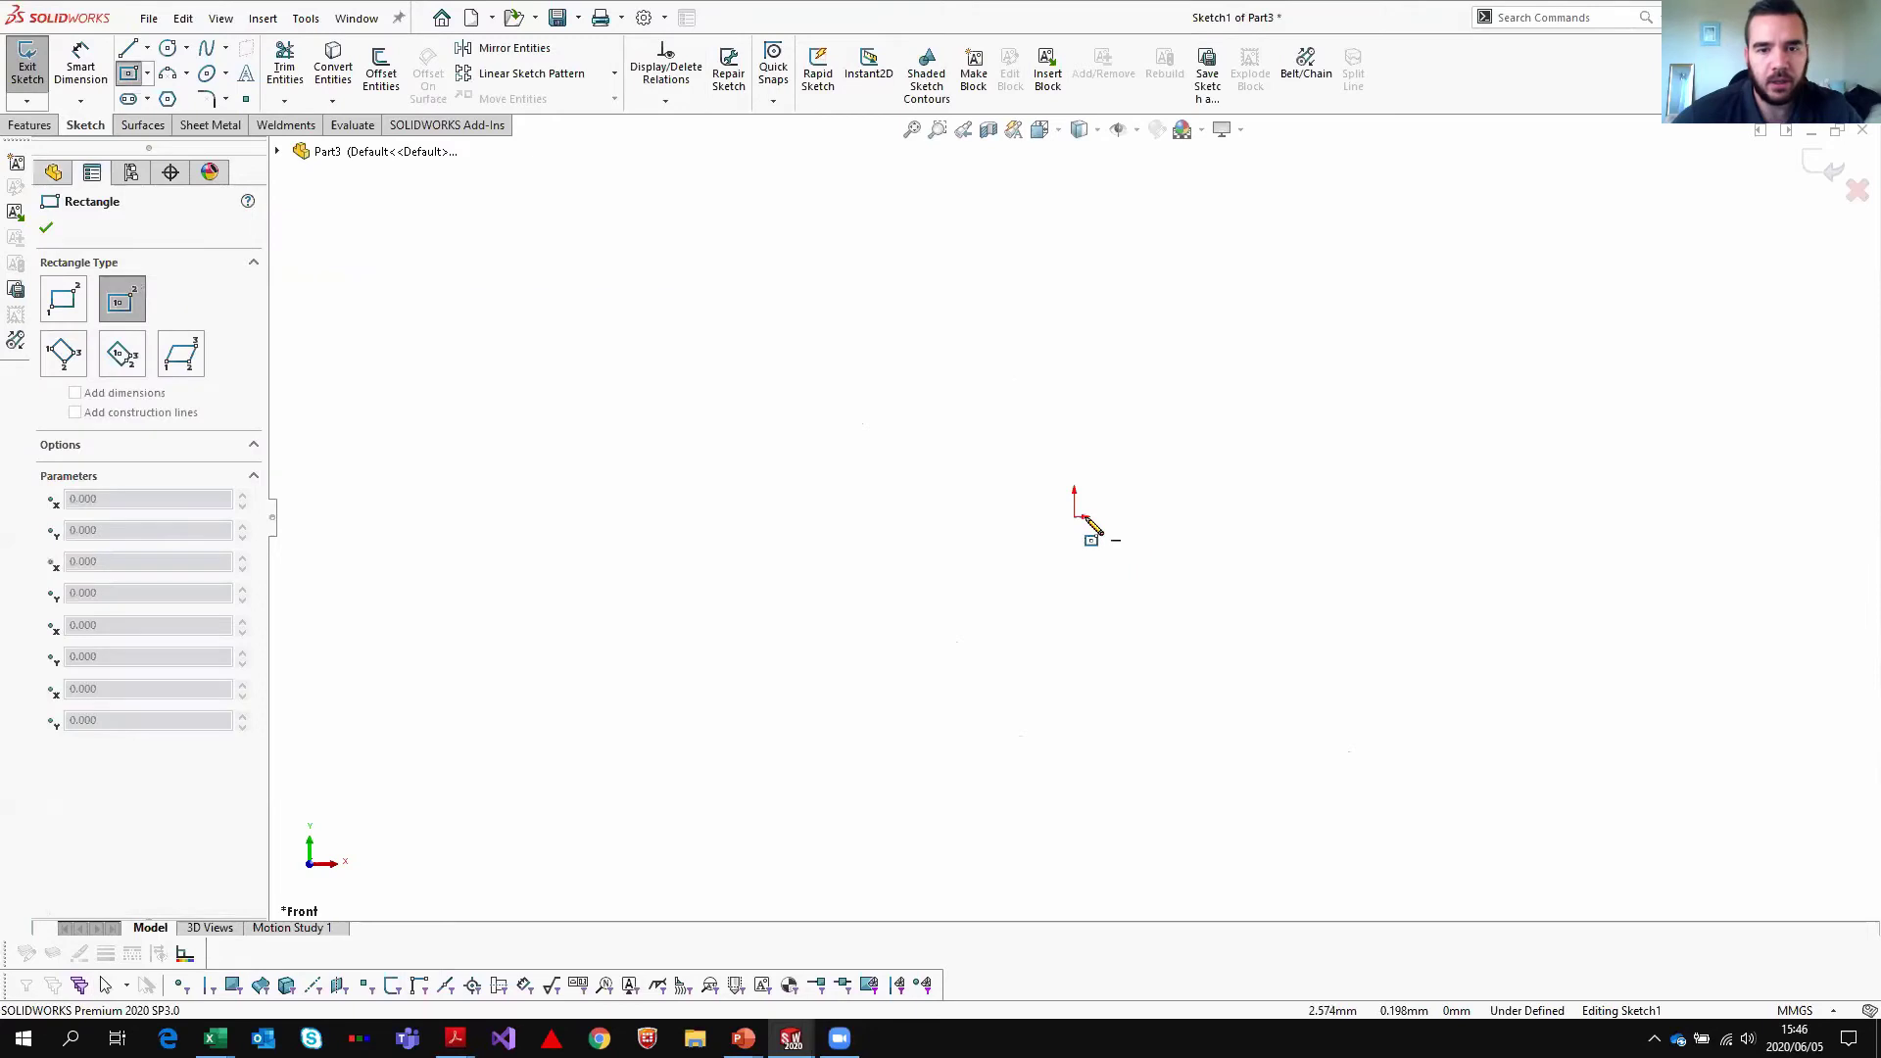
pyautogui.click(1075, 516)
pyautogui.write('100')
pyautogui.press('Tab')
pyautogui.write('100')
pyautogui.press('Return')
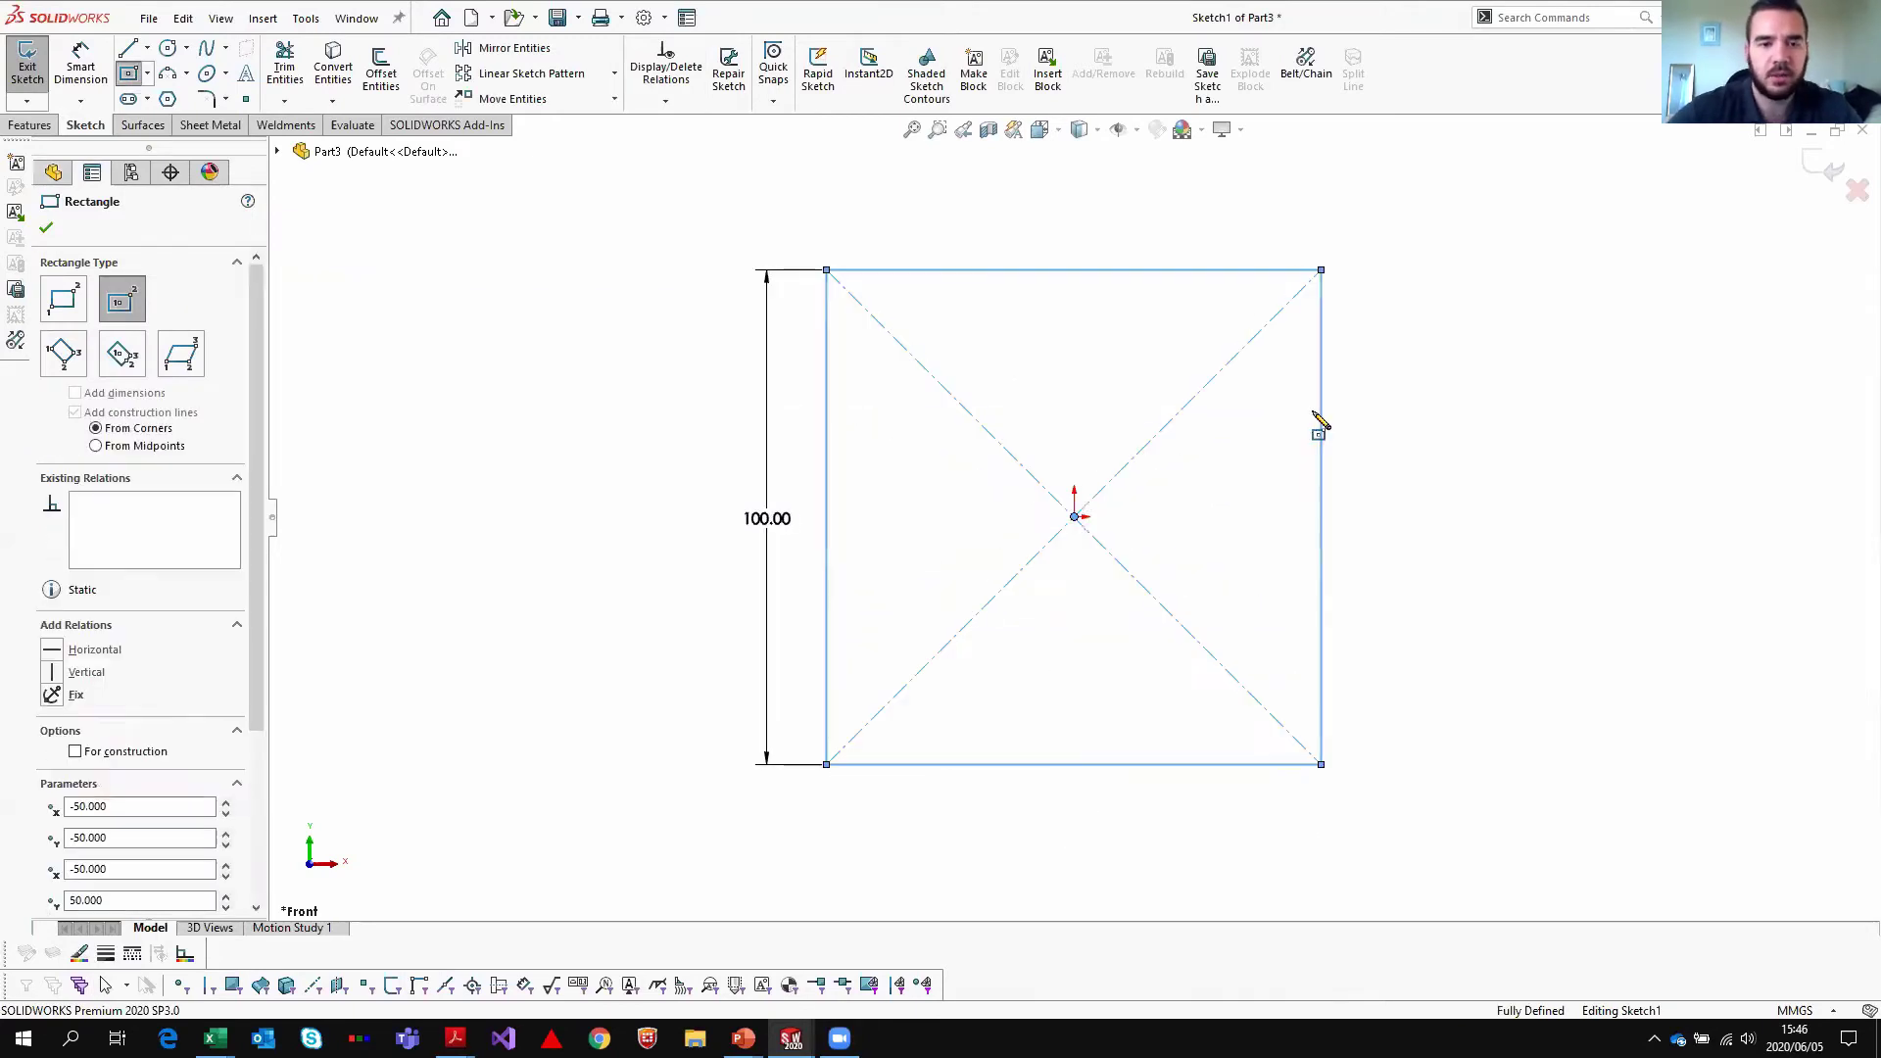
pyautogui.click(47, 231)
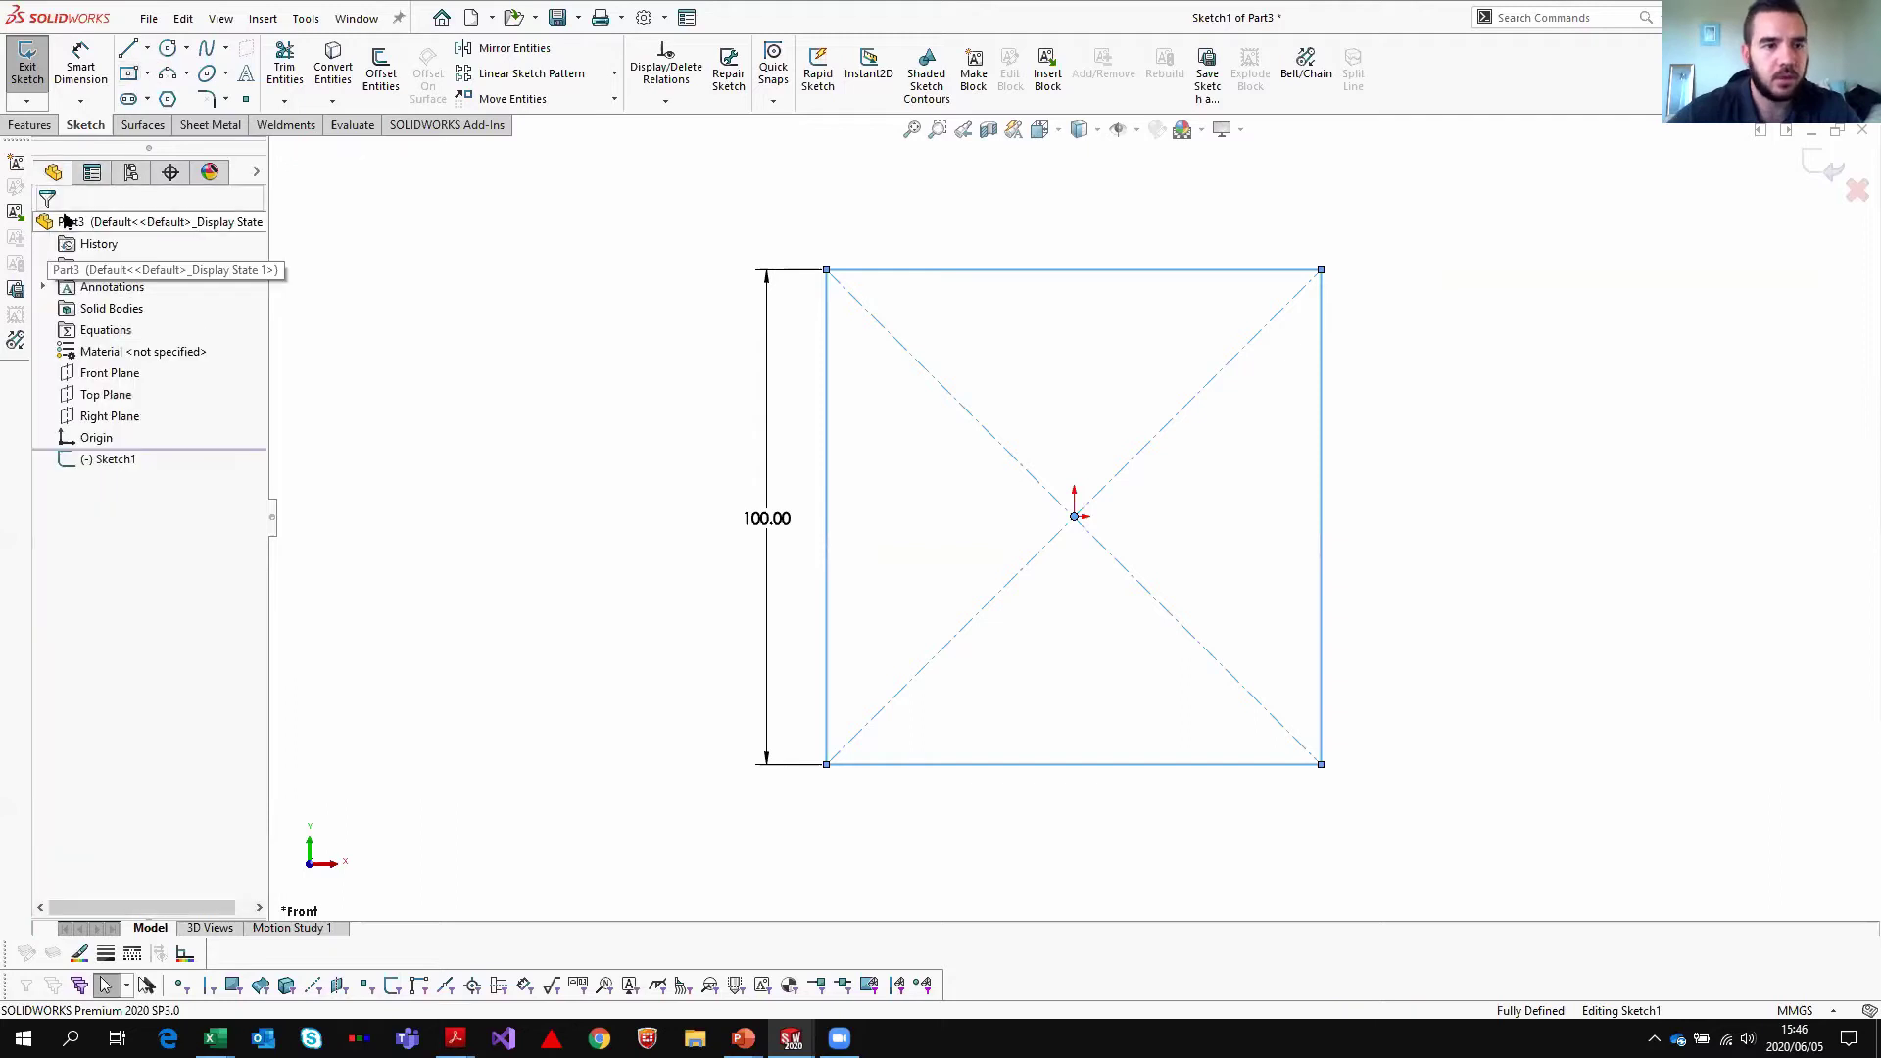
# - Extrude the square sketch 100 mm with the Mid Plane end condition to form a solid cube
pyautogui.click(28, 125)
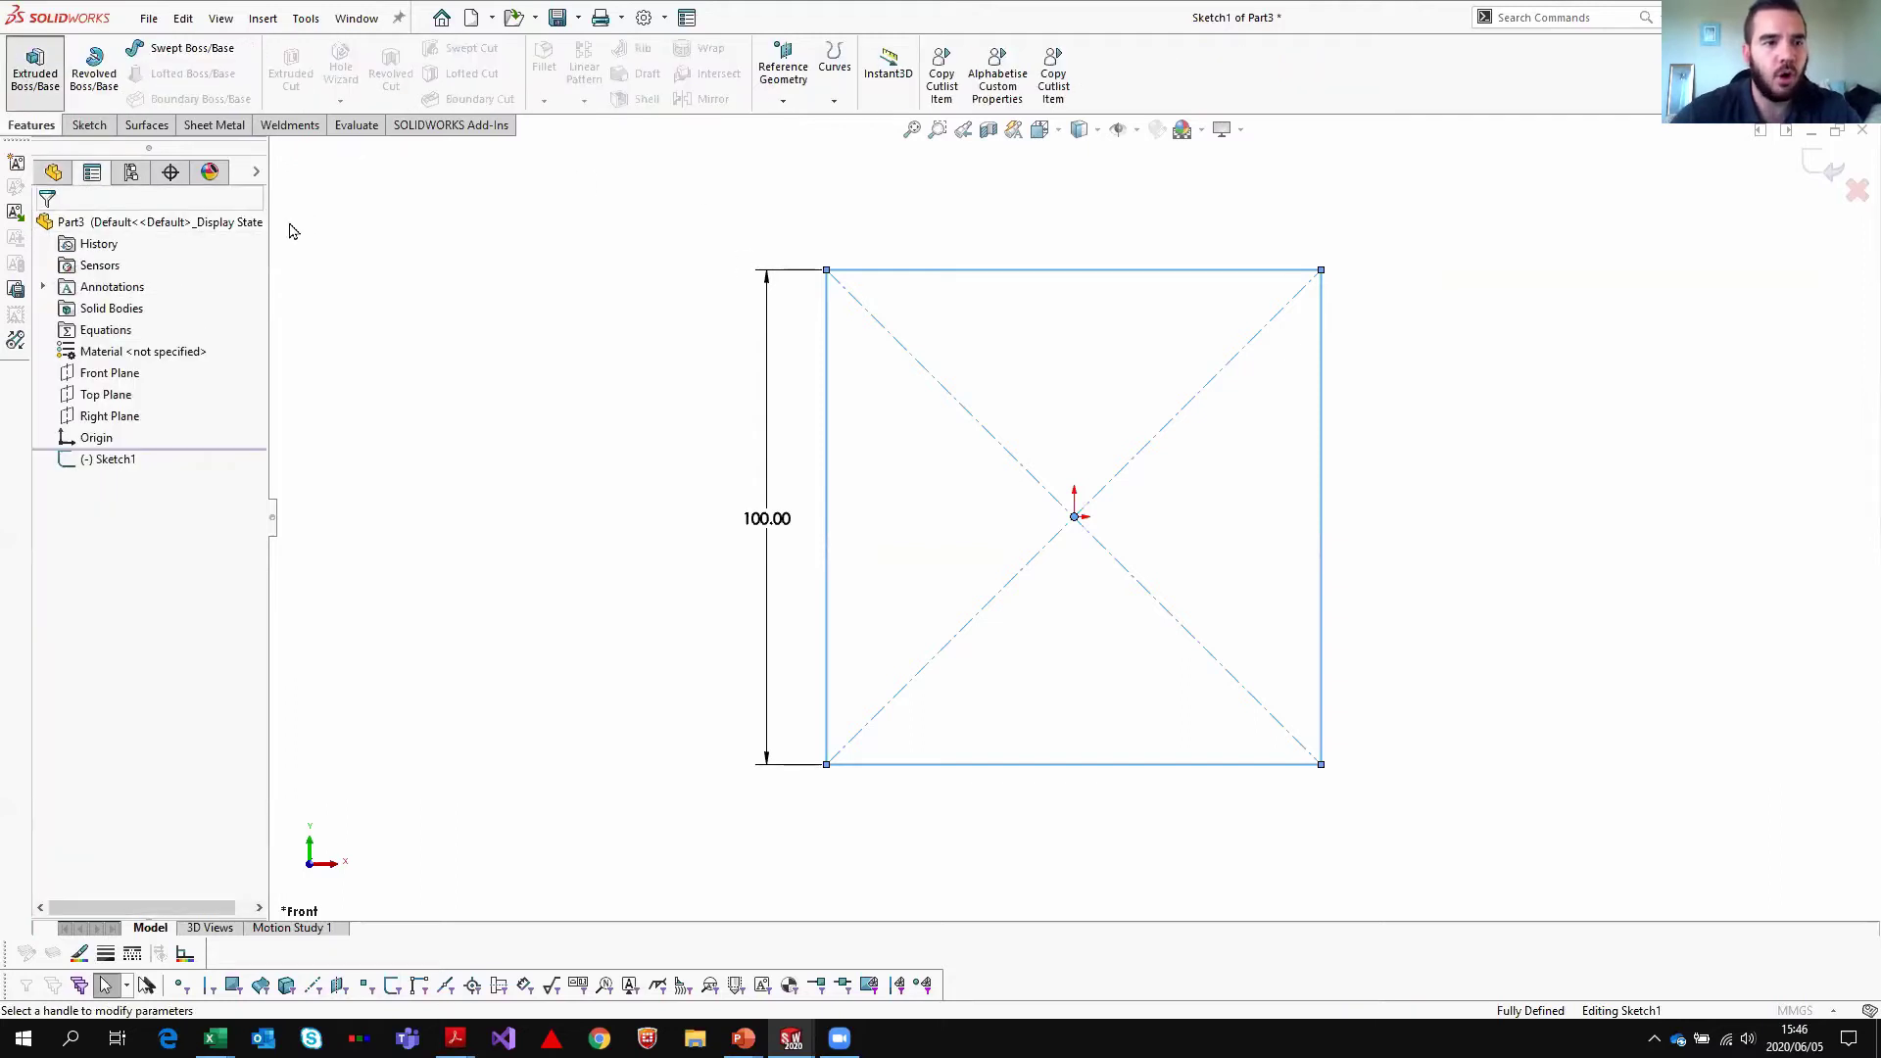
pyautogui.click(156, 345)
pyautogui.click(188, 428)
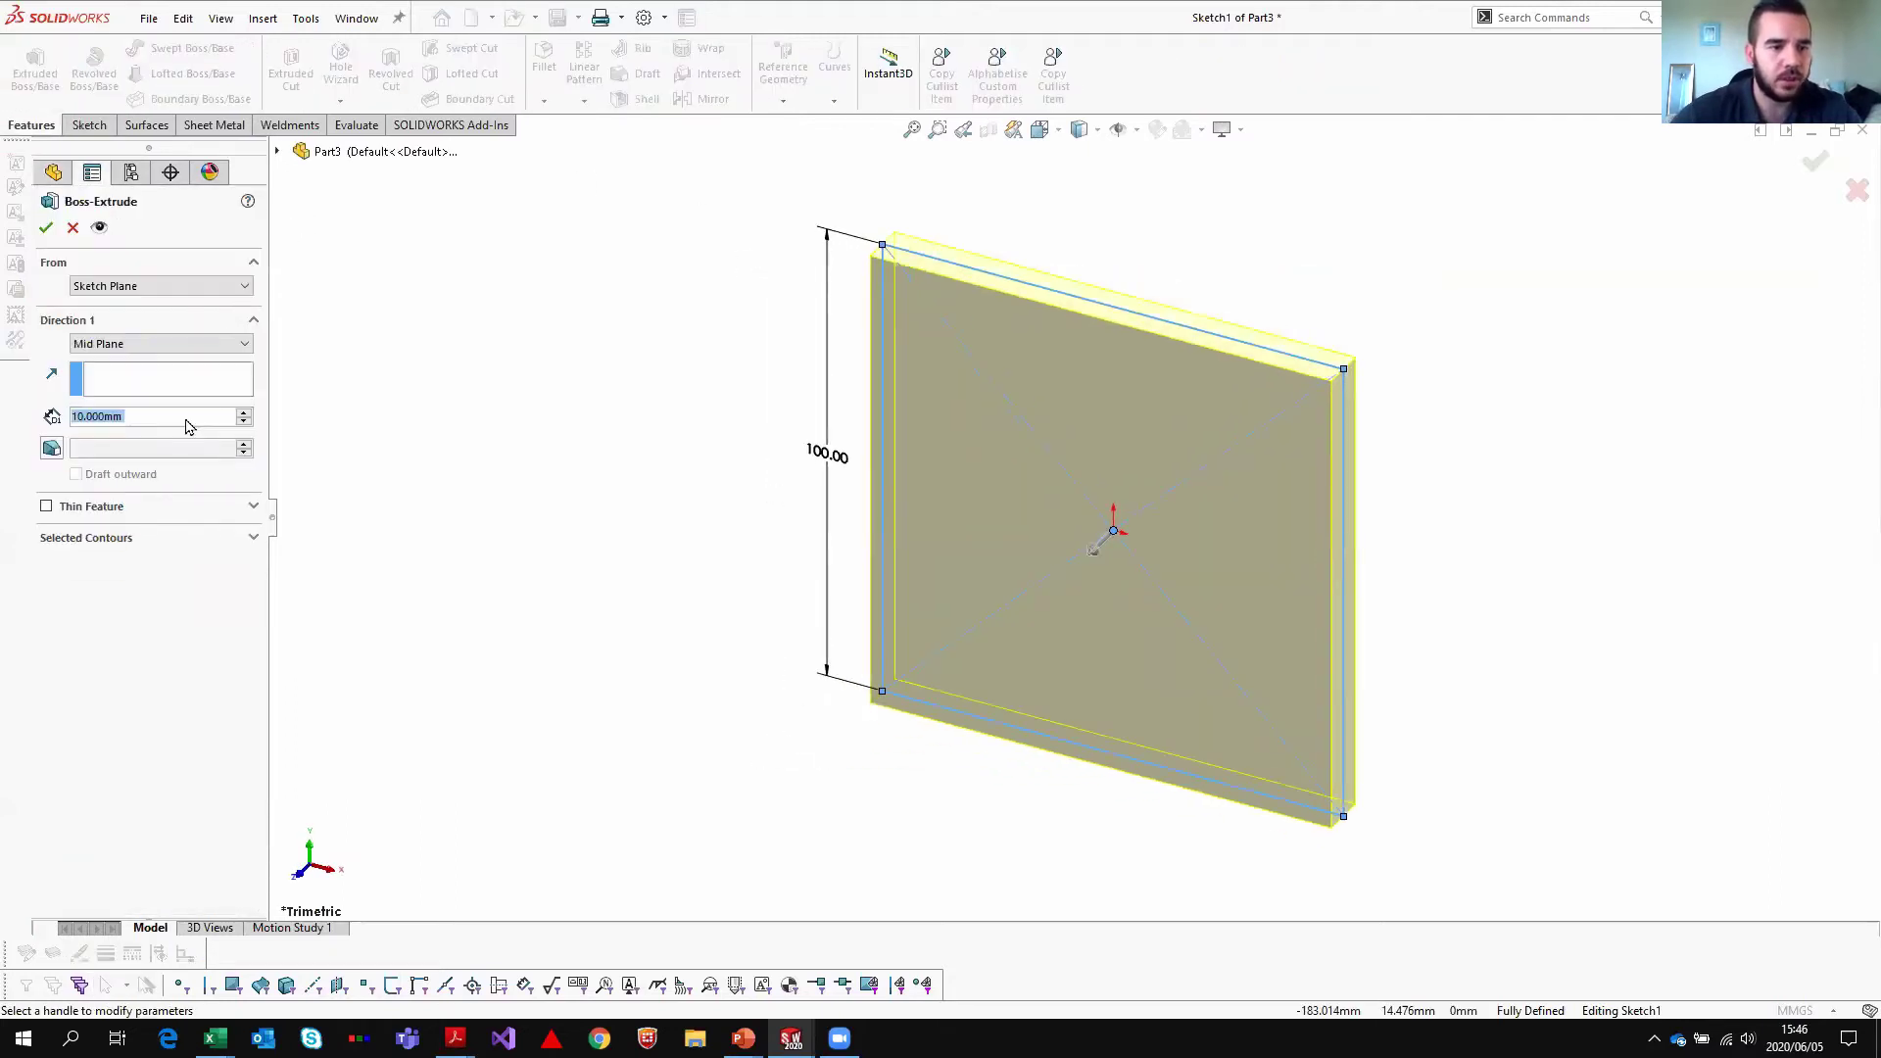
pyautogui.write('100')
pyautogui.press('Return')
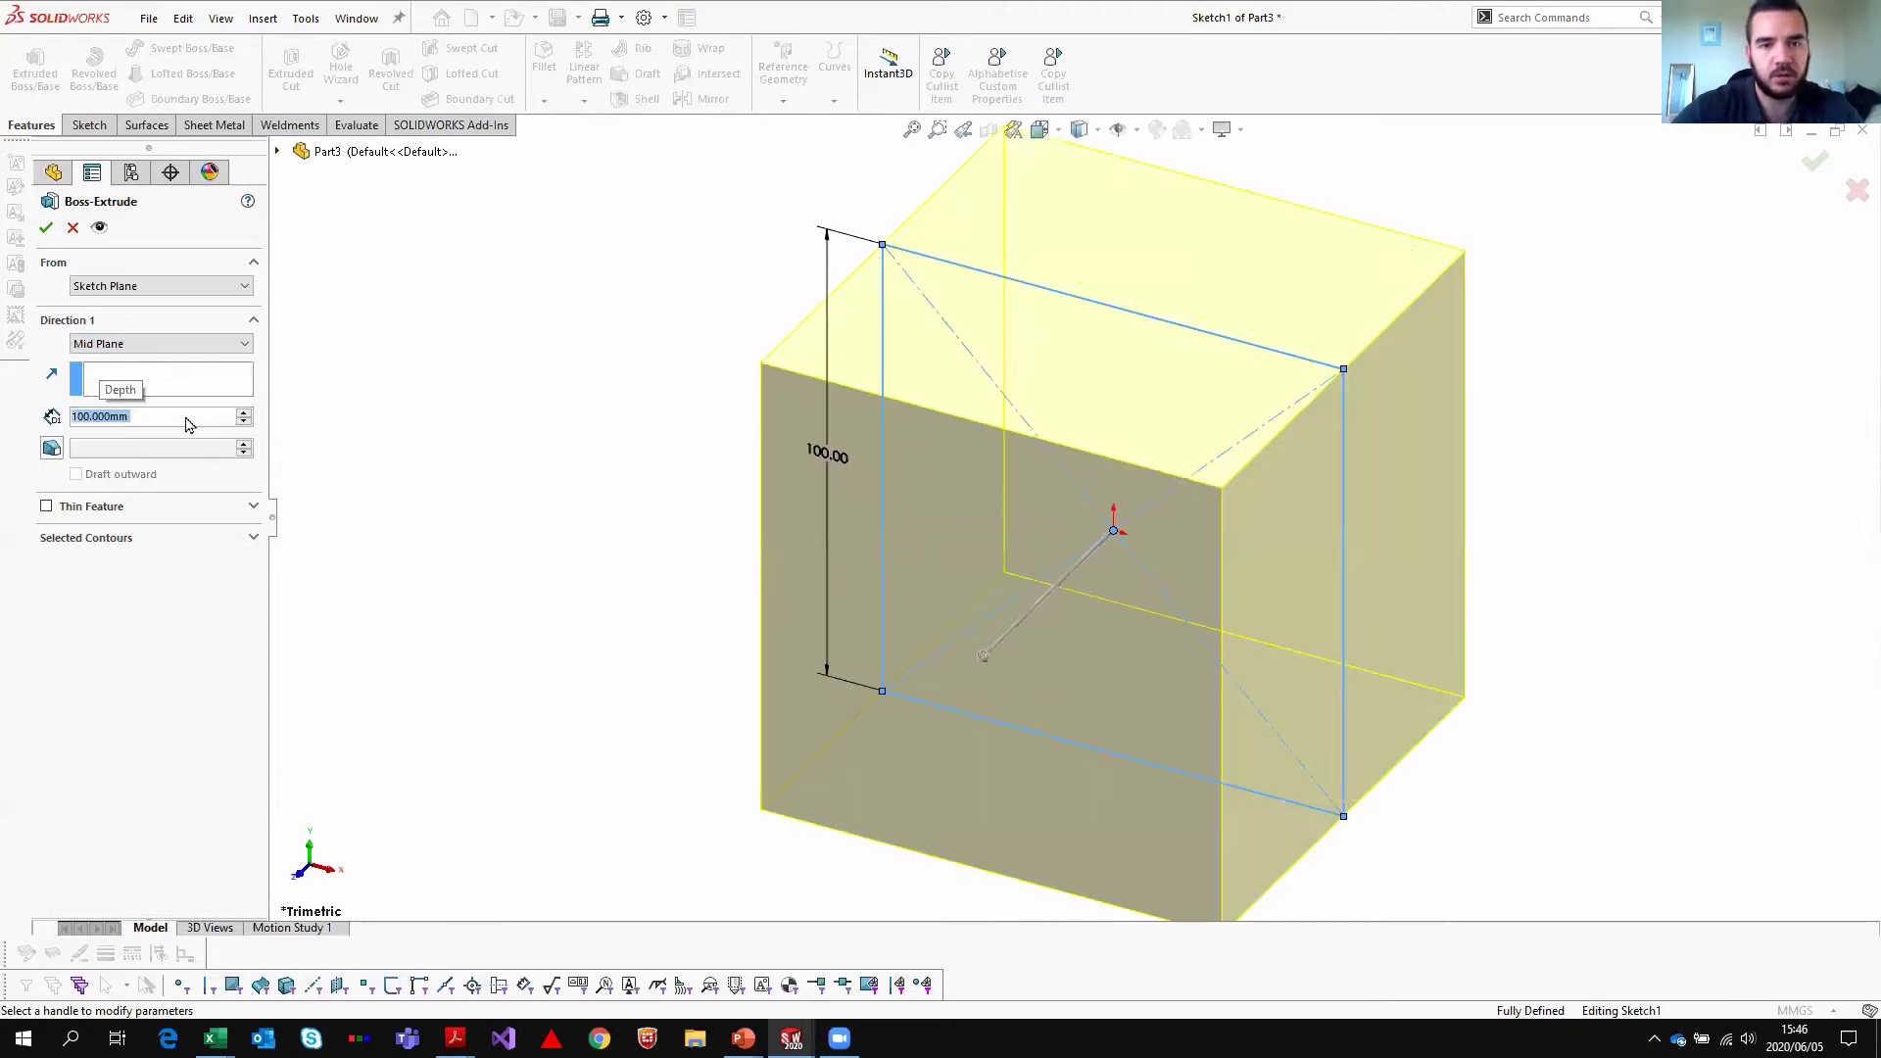
pyautogui.click(45, 228)
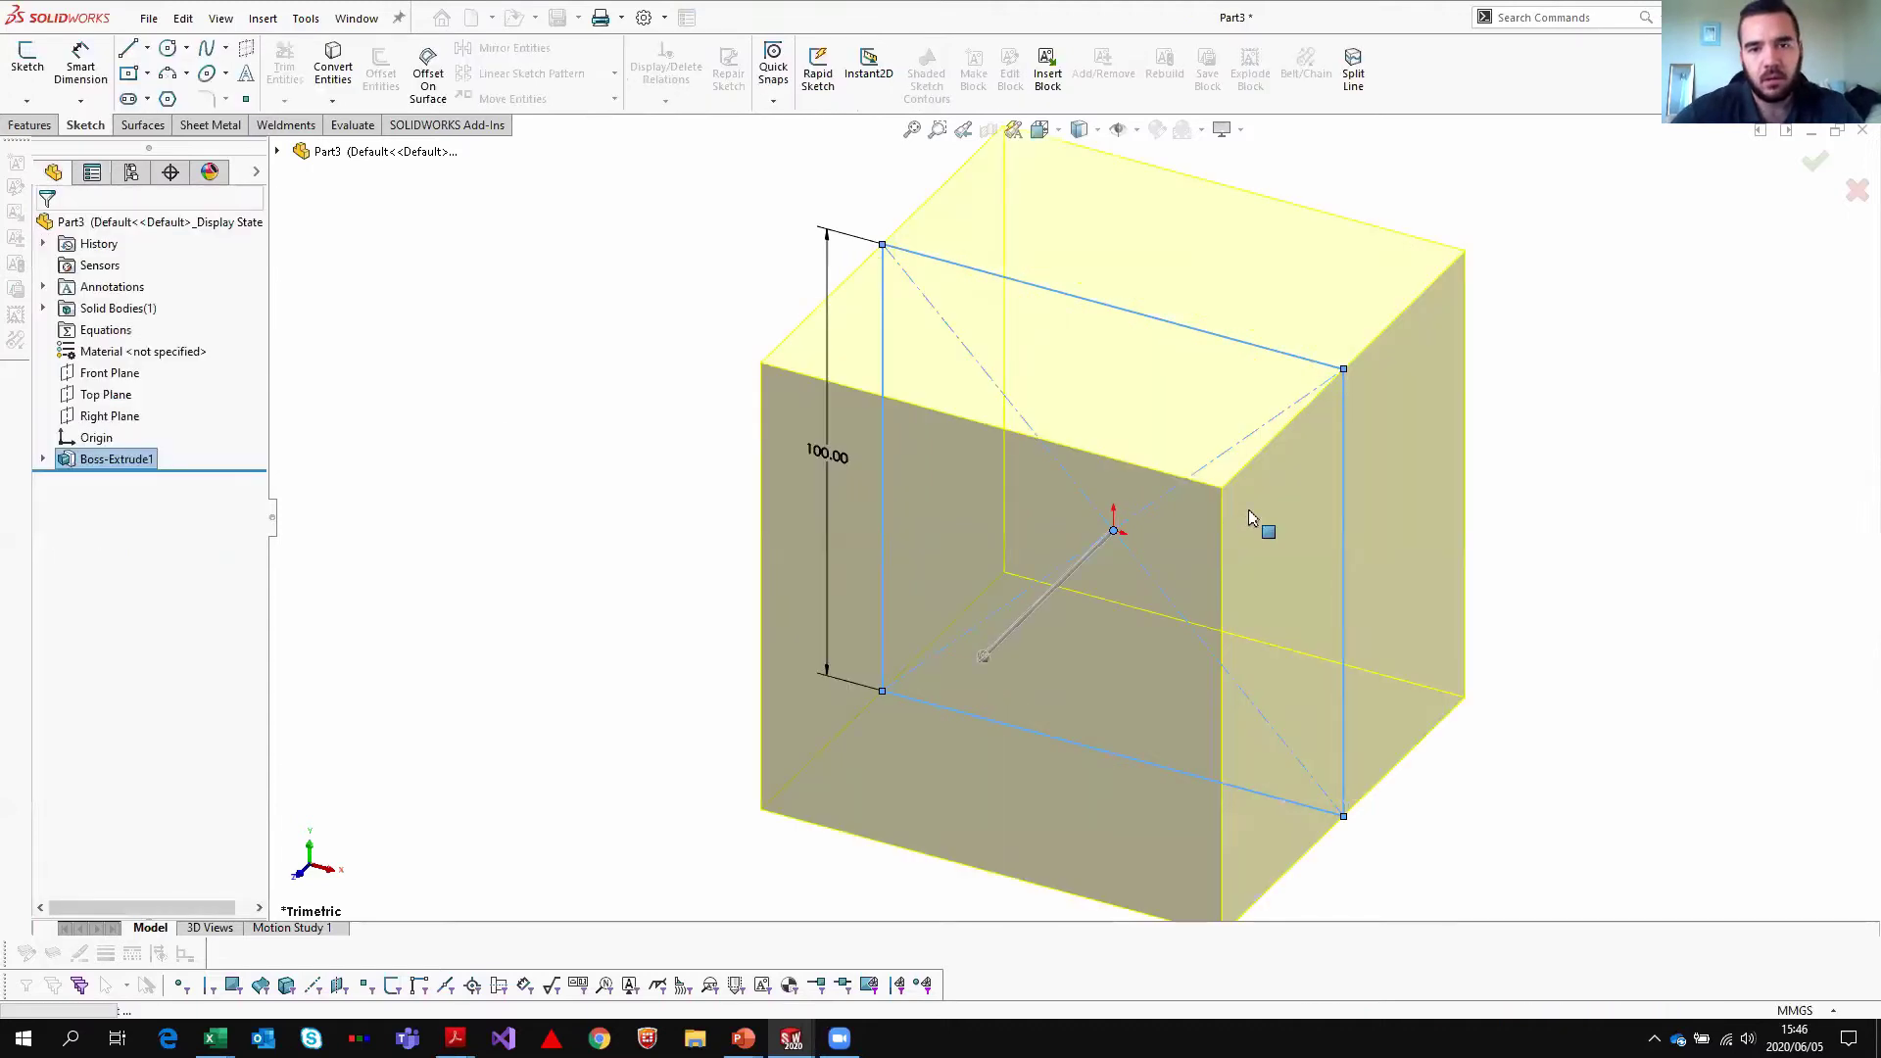
# - Convert all edges of the cube into entities of a new 3D sketch and exit the sketch
pyautogui.scroll(1, 1296, 584)
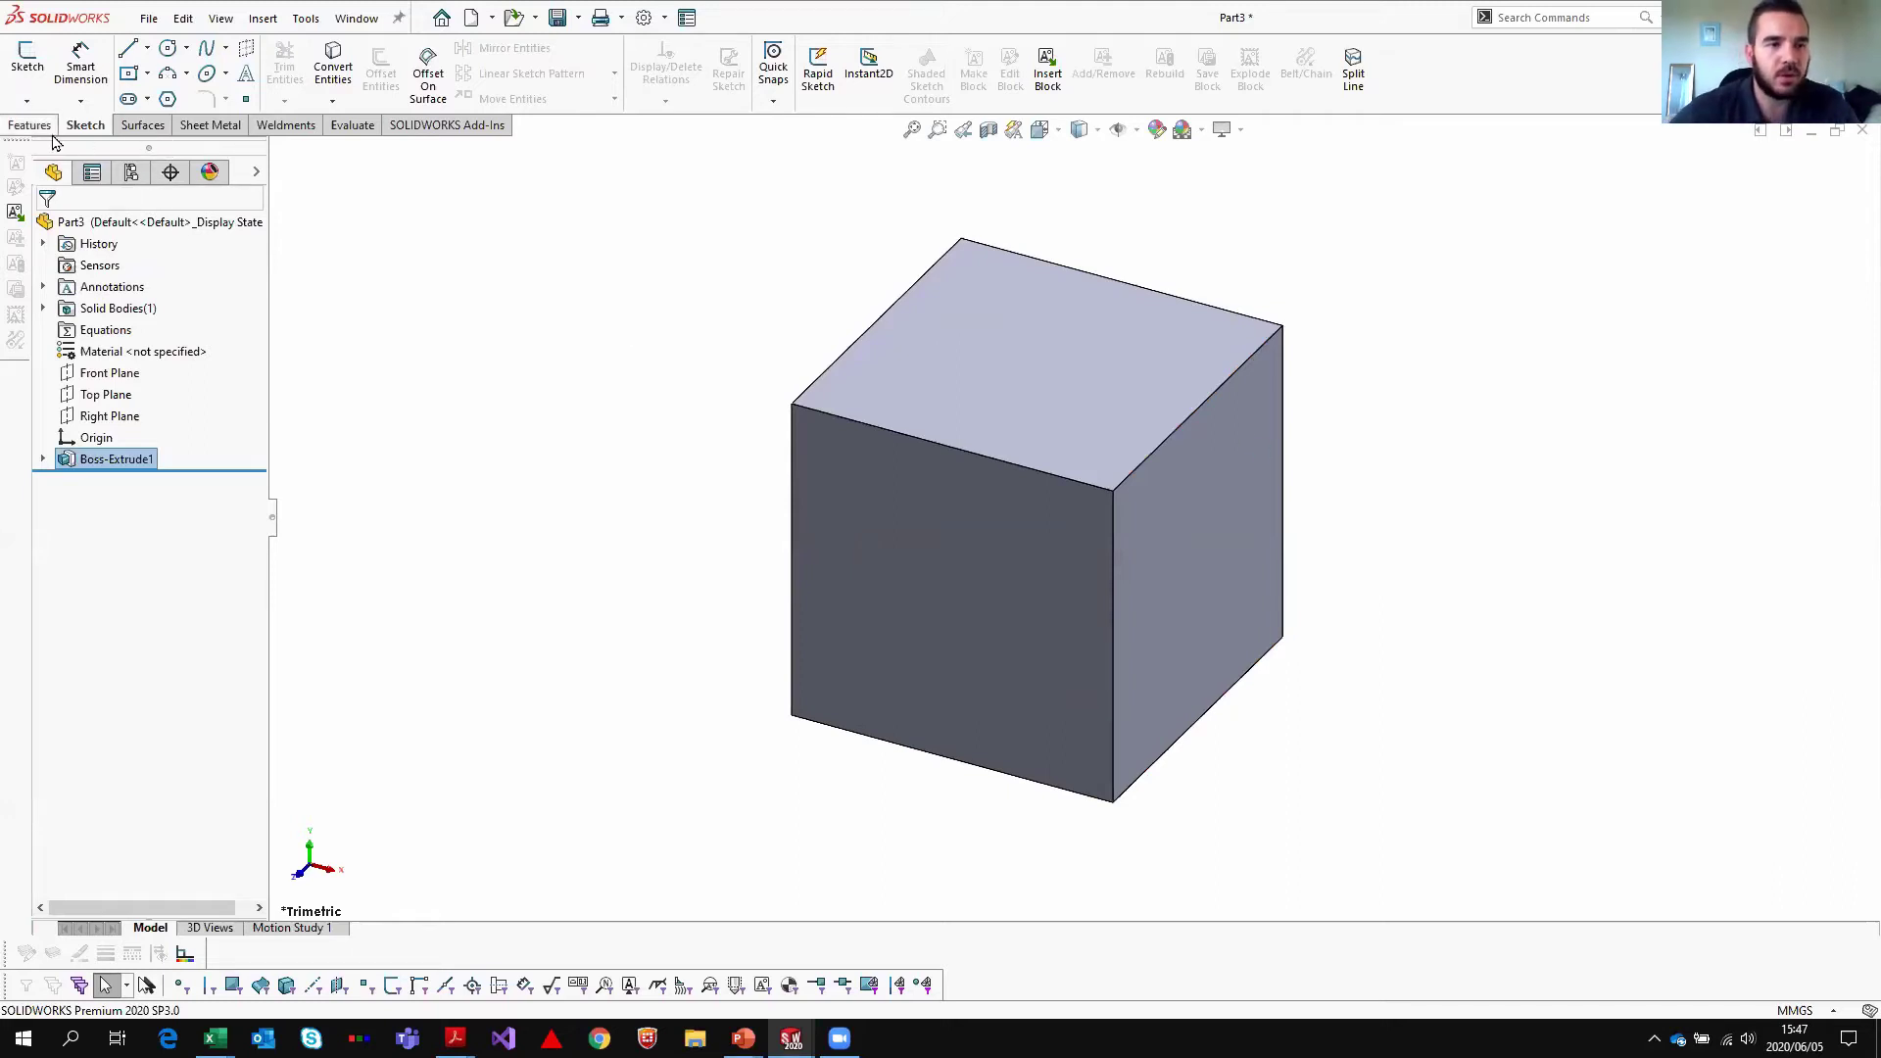
pyautogui.click(27, 101)
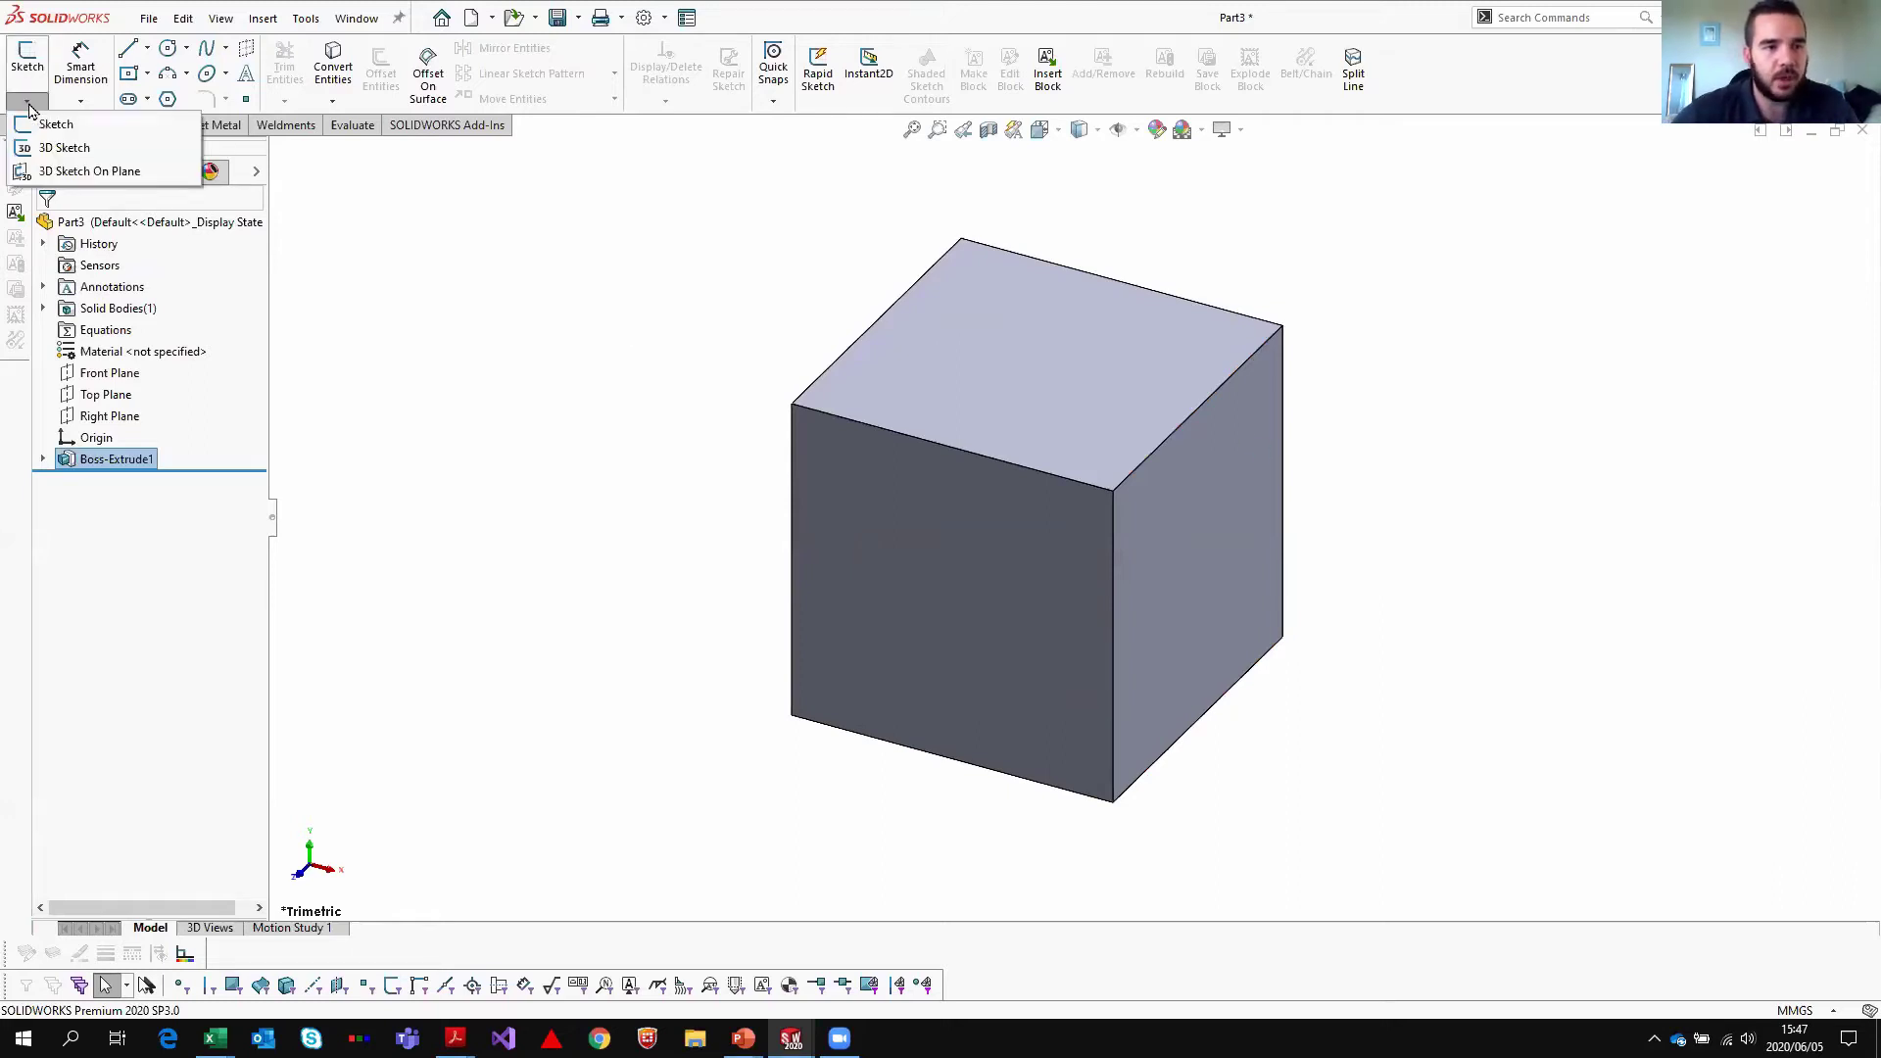
pyautogui.click(60, 149)
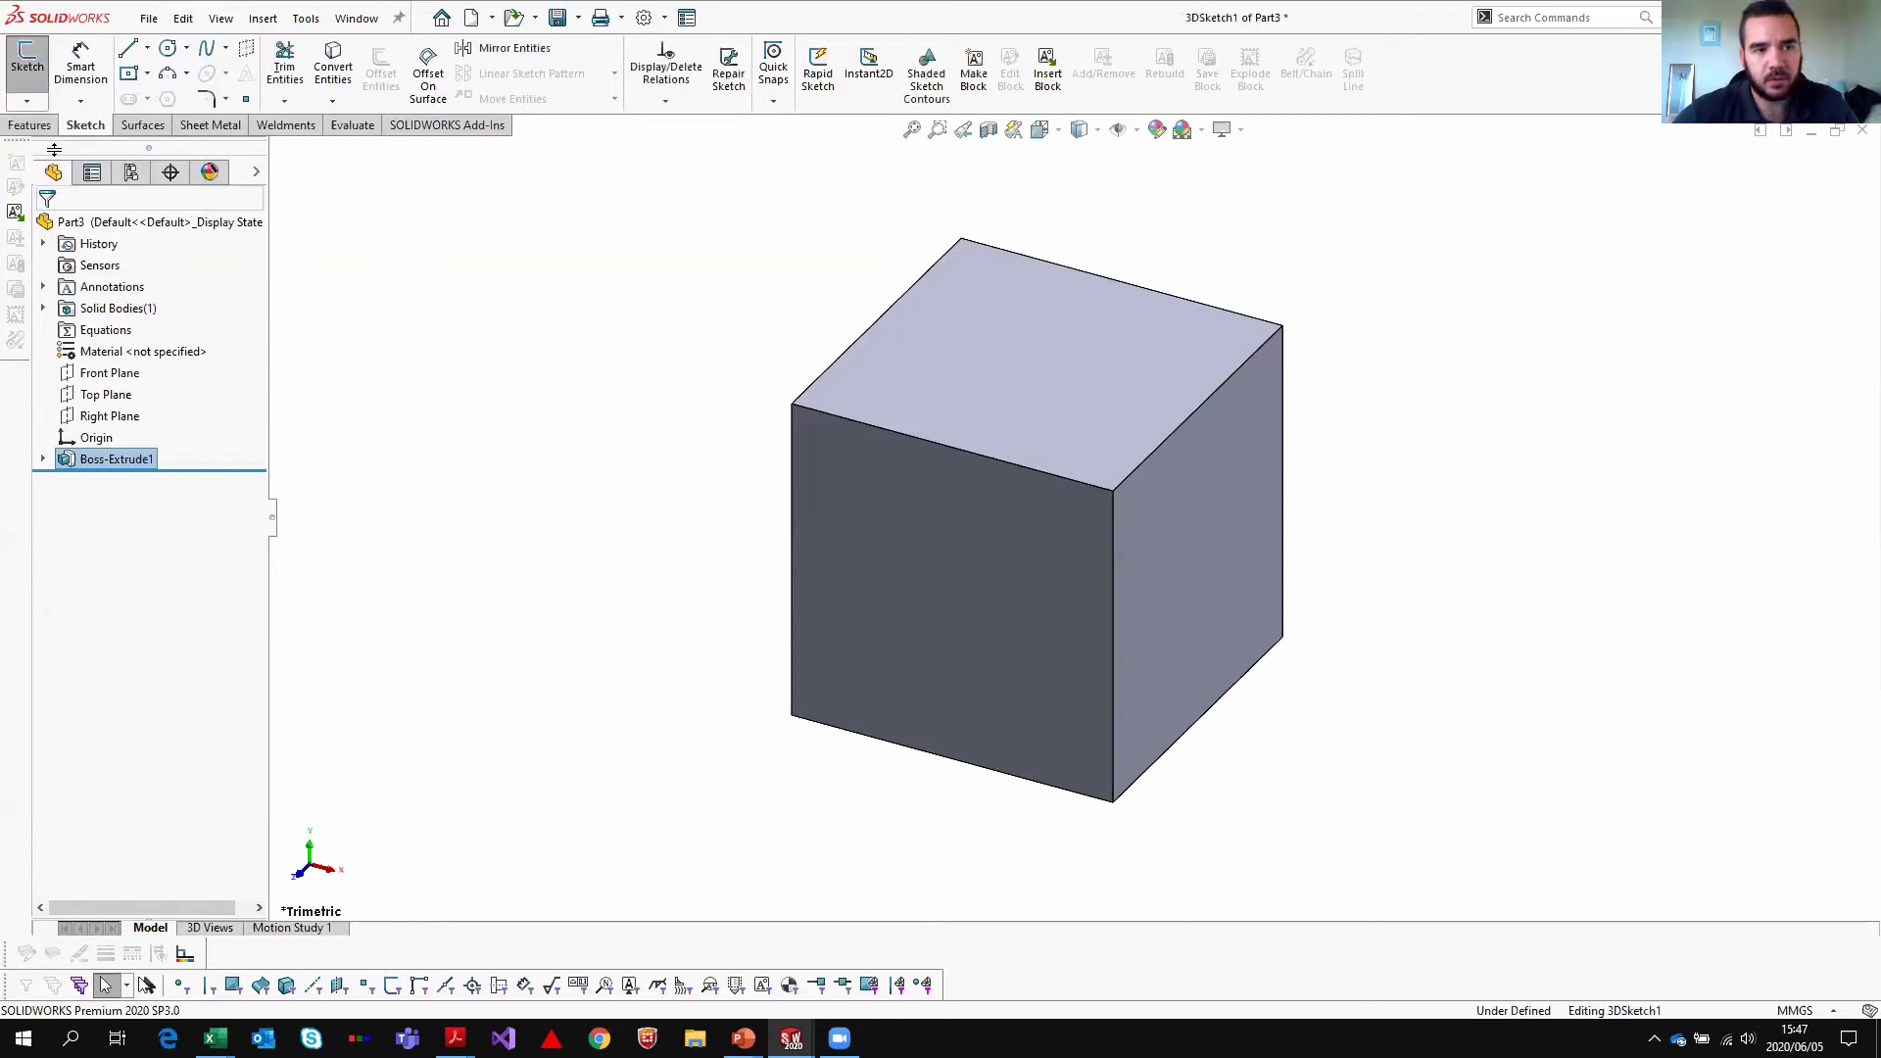
pyautogui.click(1113, 577)
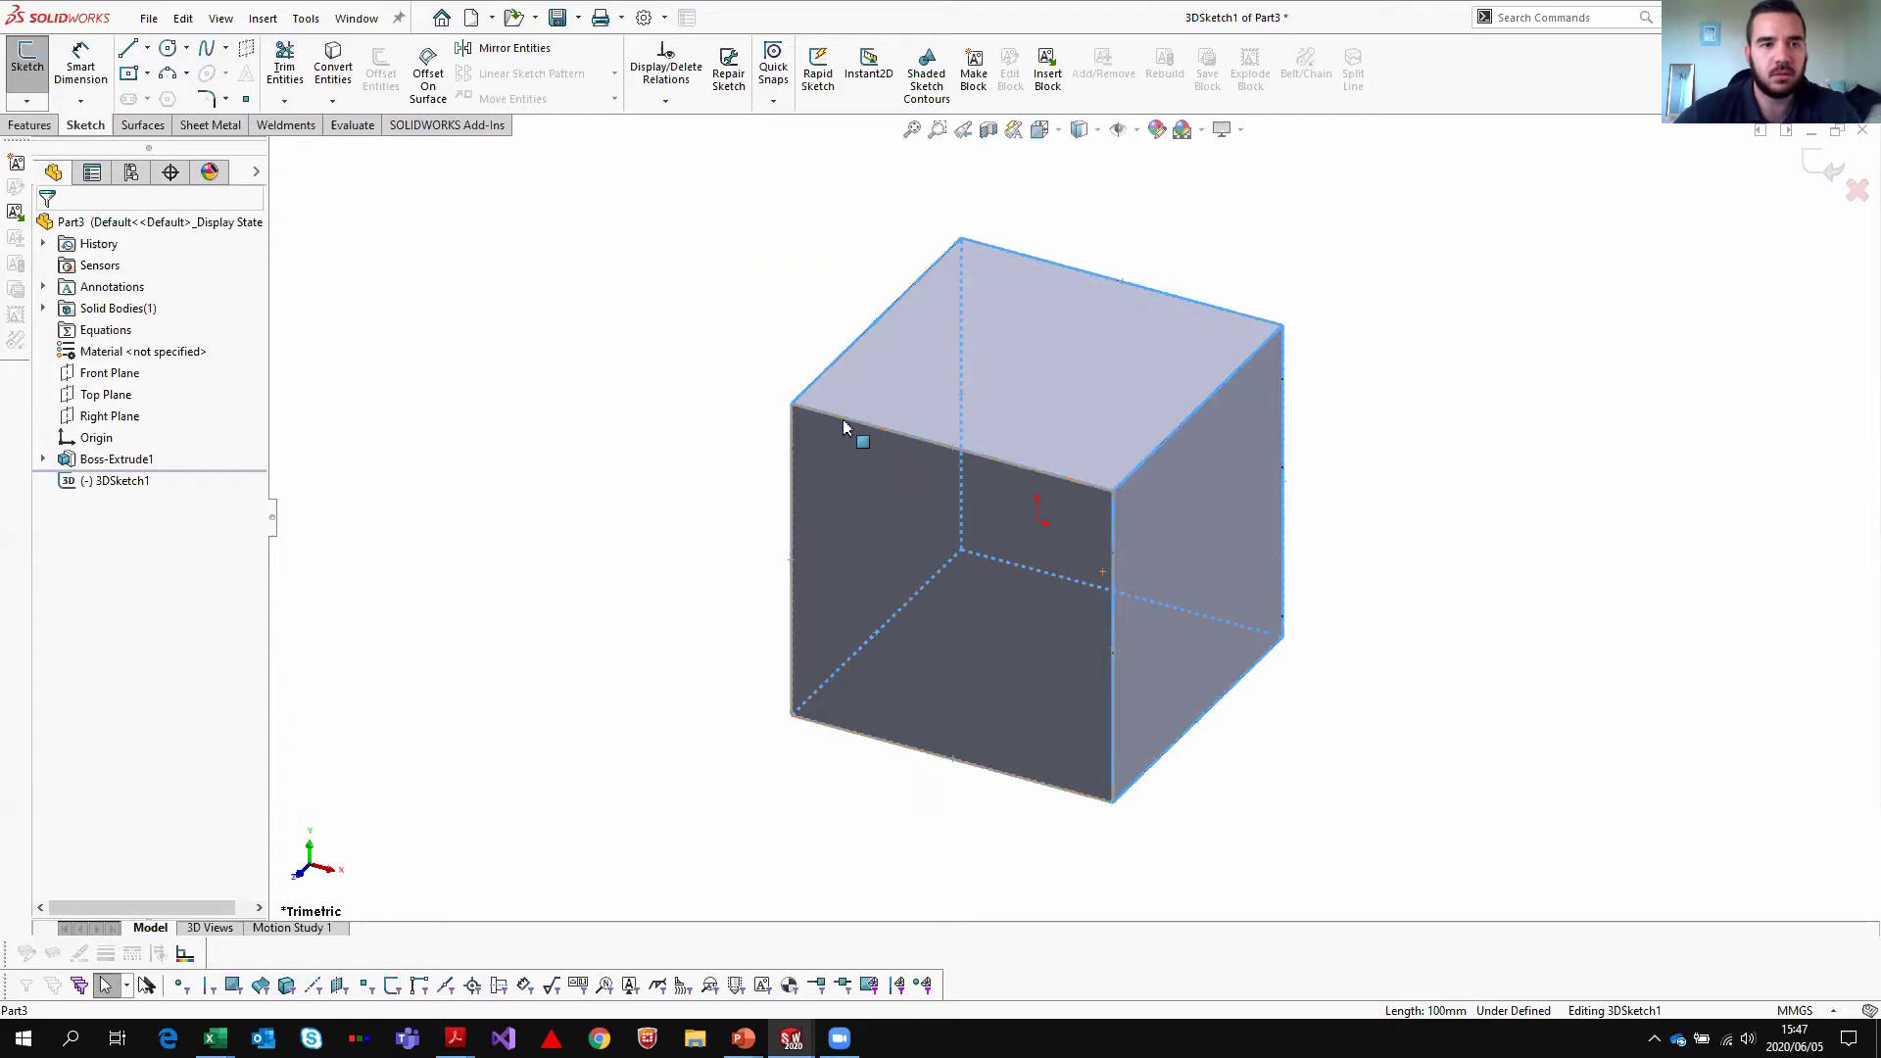
pyautogui.click(334, 64)
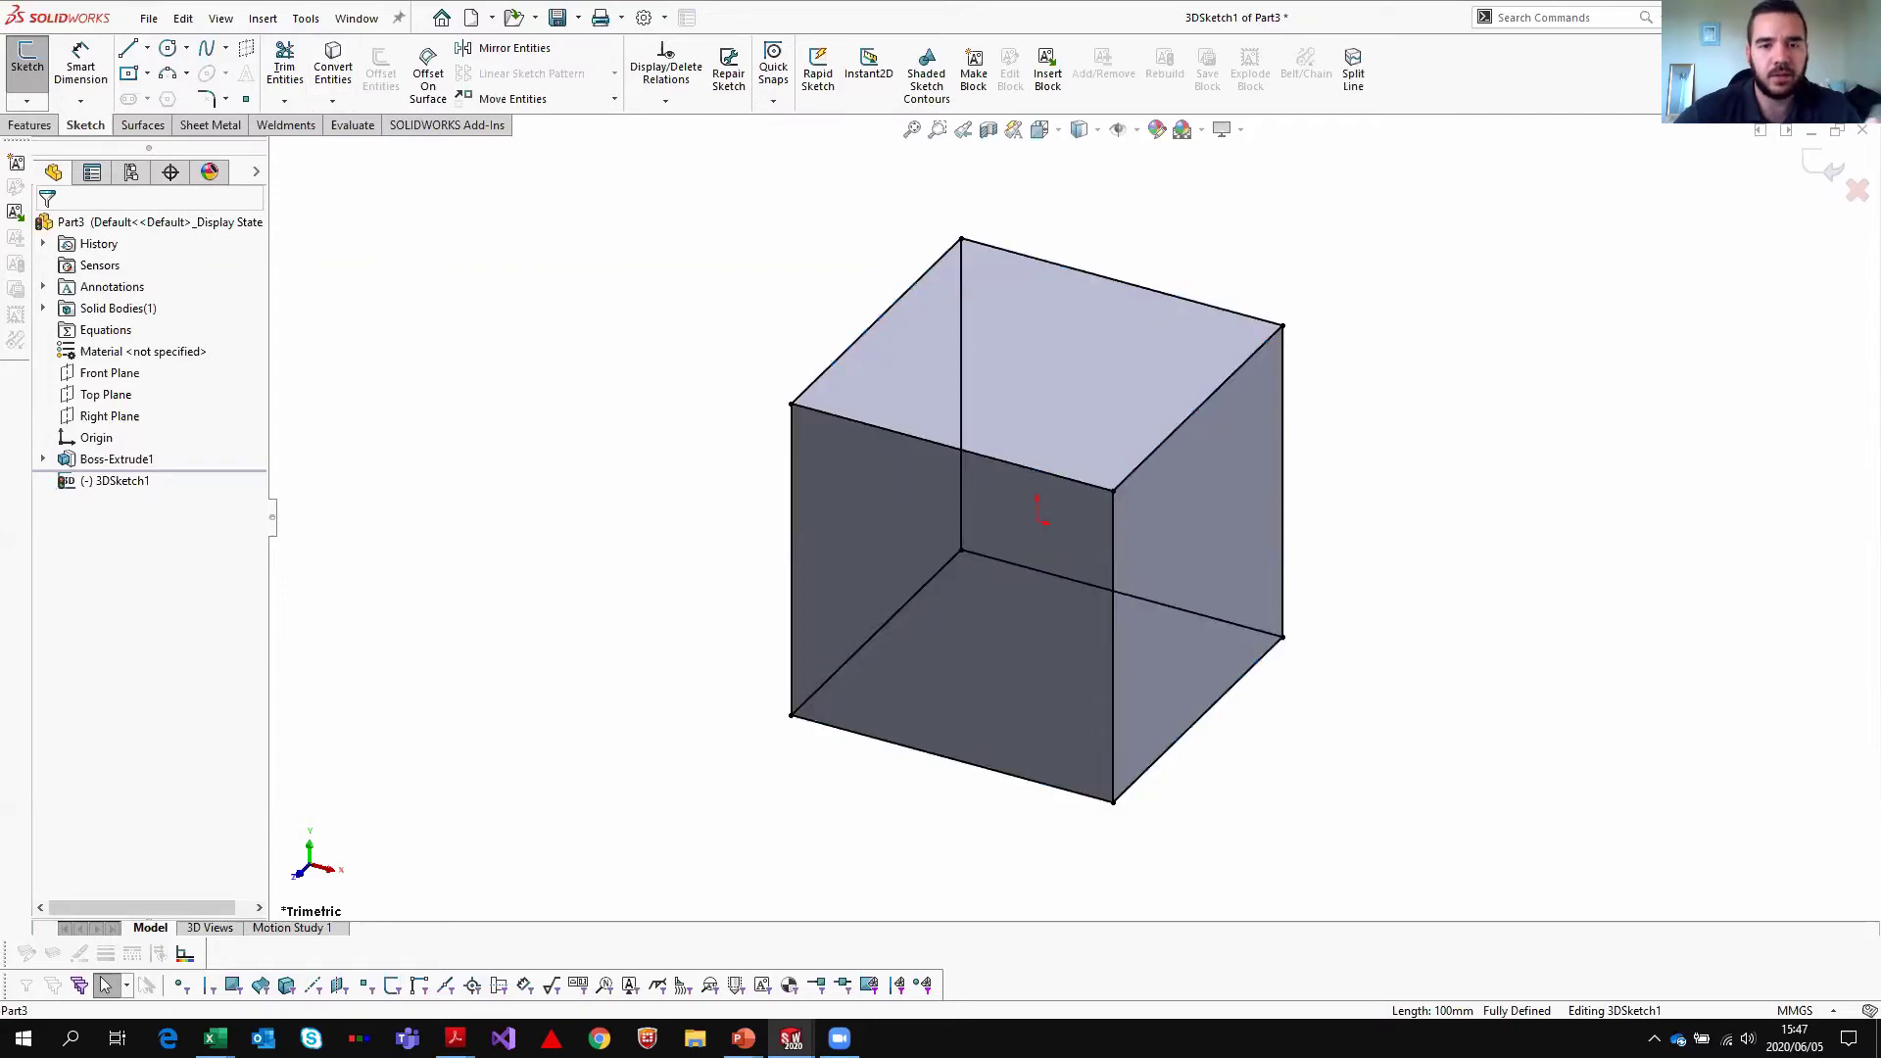
pyautogui.click(1824, 168)
pyautogui.click(1508, 402)
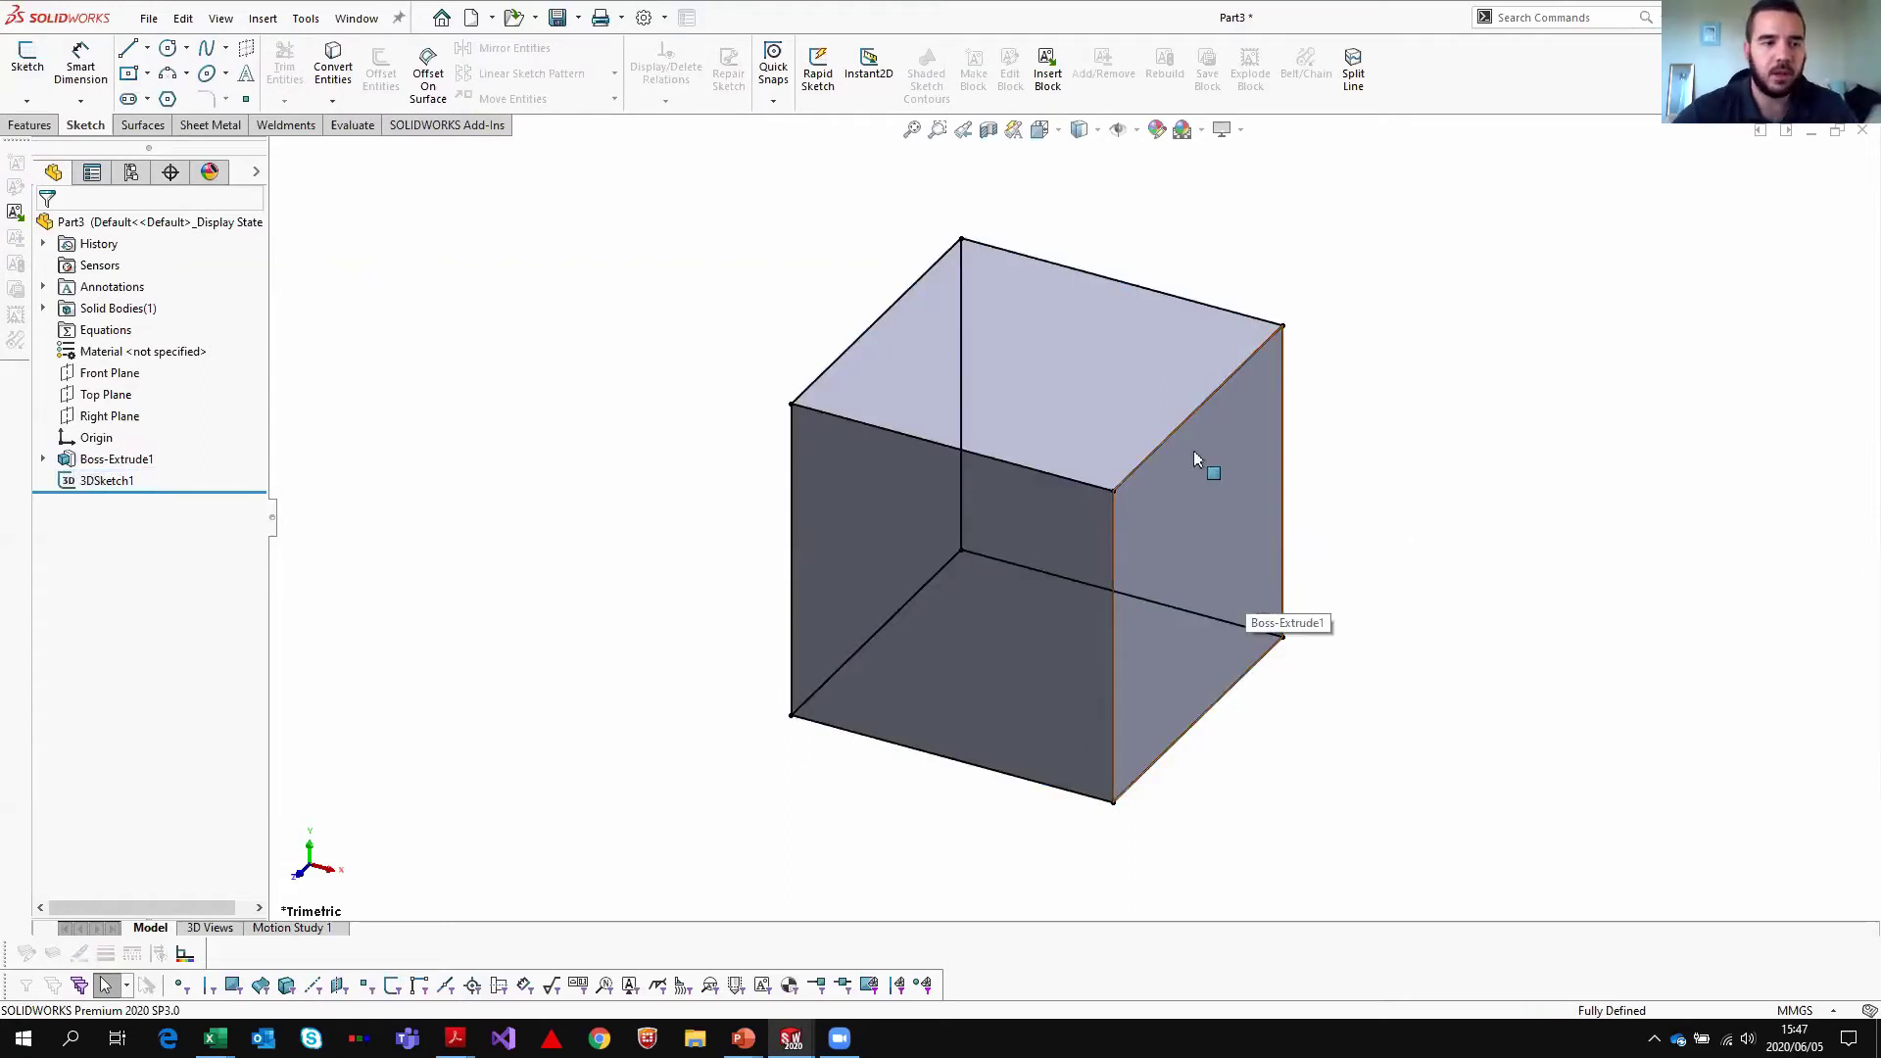
# - Hide the cube's solid body so that only its 3D sketch lines are displayed
pyautogui.click(44, 308)
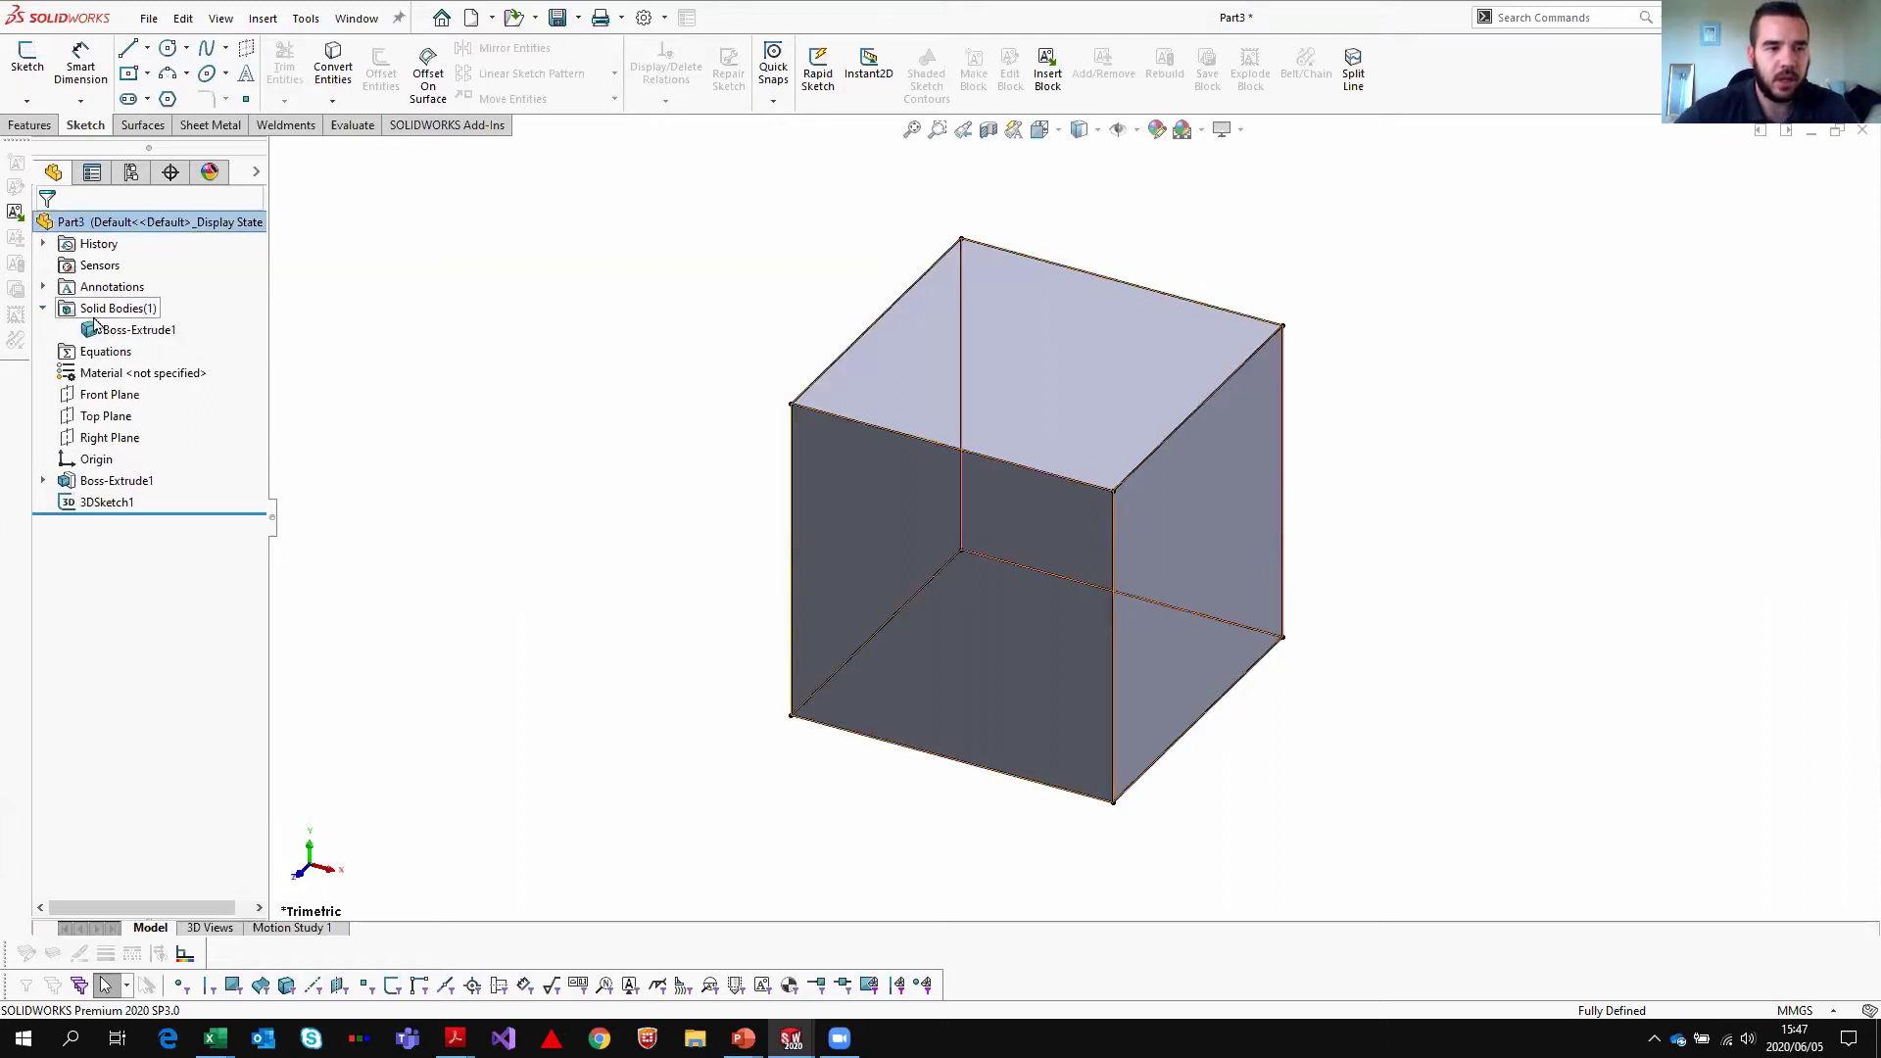
pyautogui.rightClick(119, 330)
pyautogui.click(117, 300)
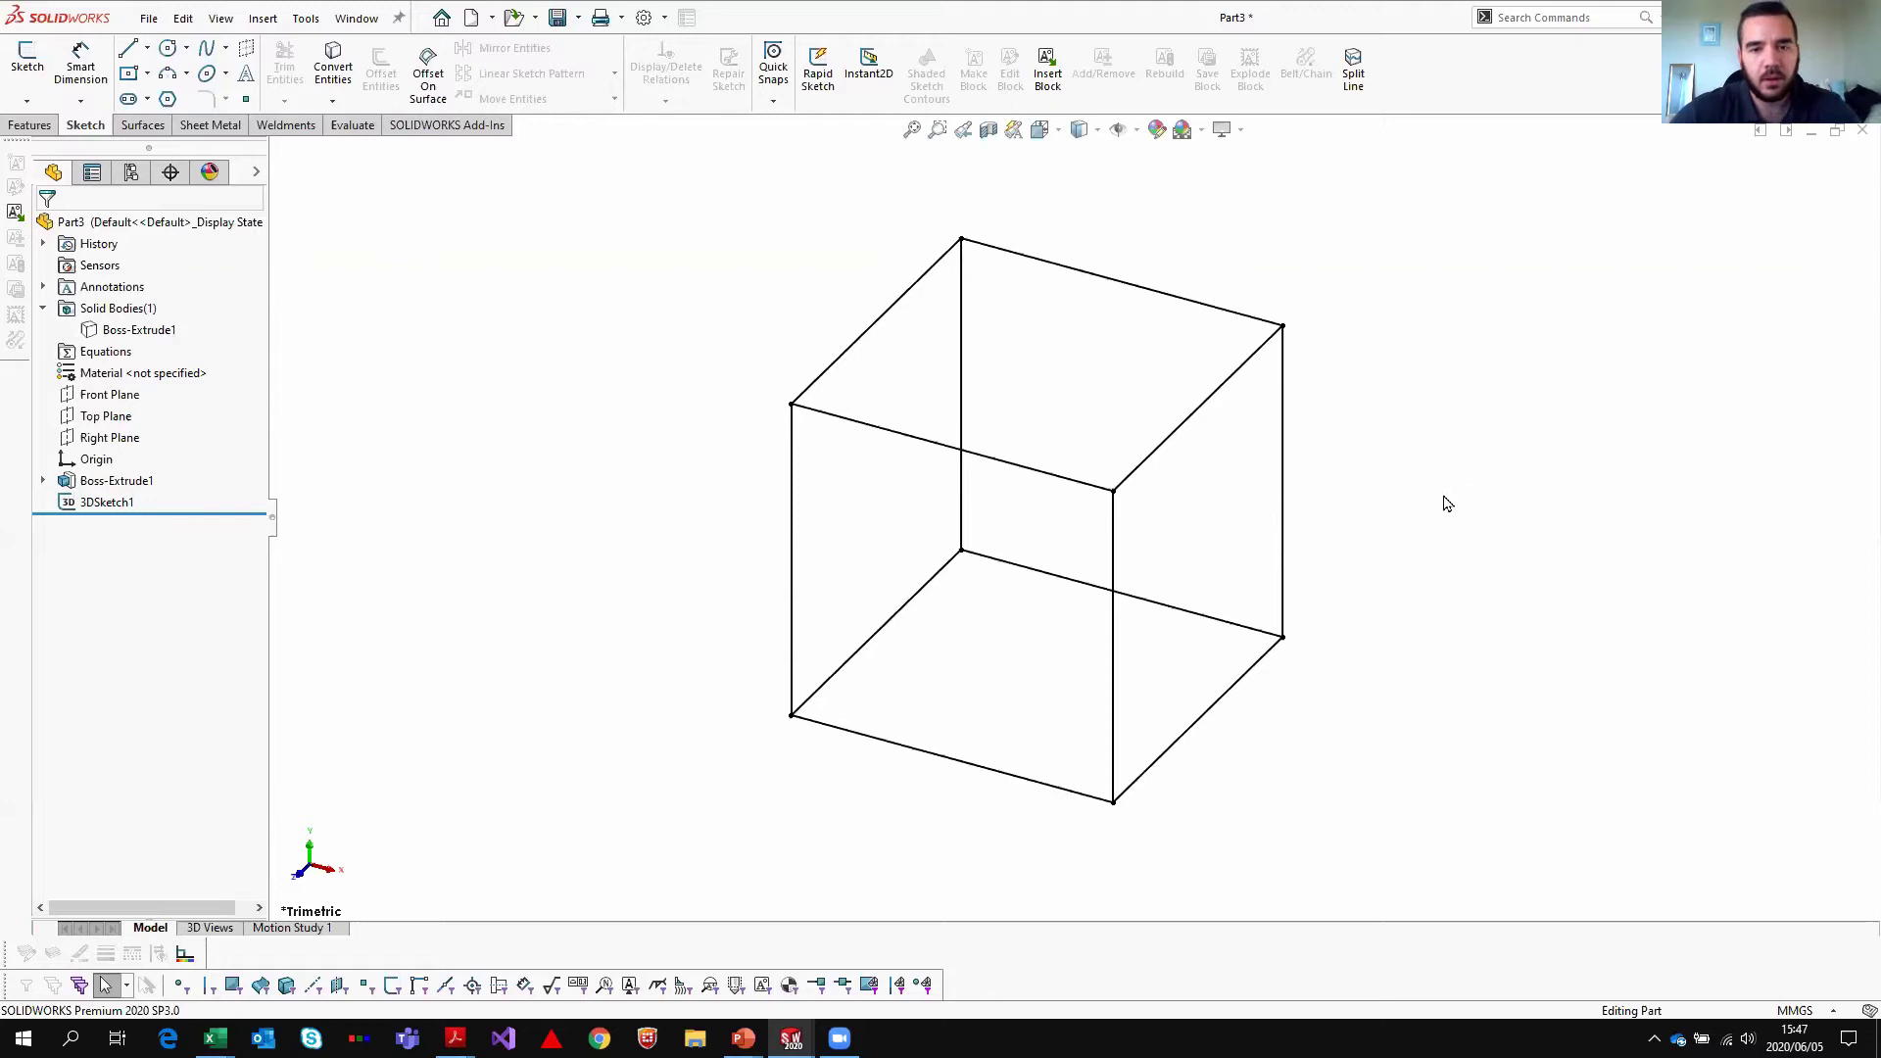
pyautogui.scroll(-1, 1406, 501)
pyautogui.click(286, 124)
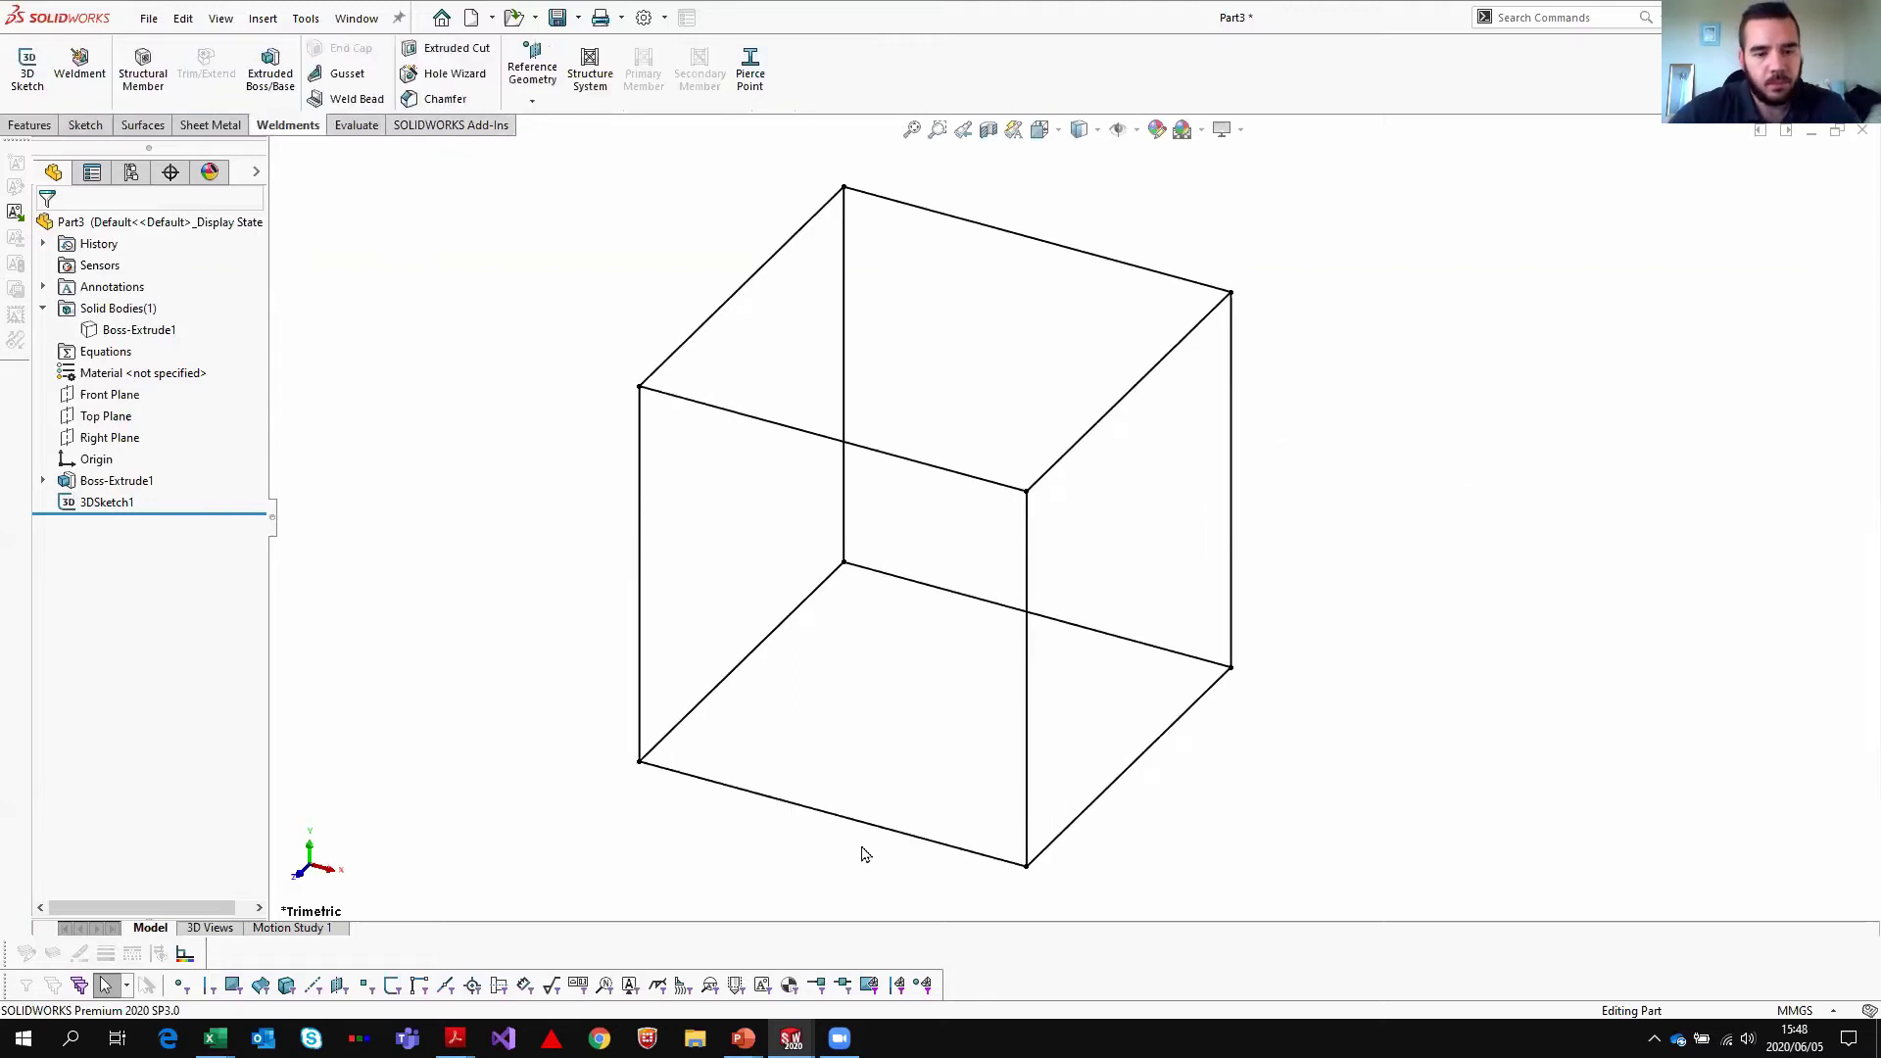
# - Switch to the PowerPoint presentation and advance to the Weldments slide
pyautogui.click(738, 946)
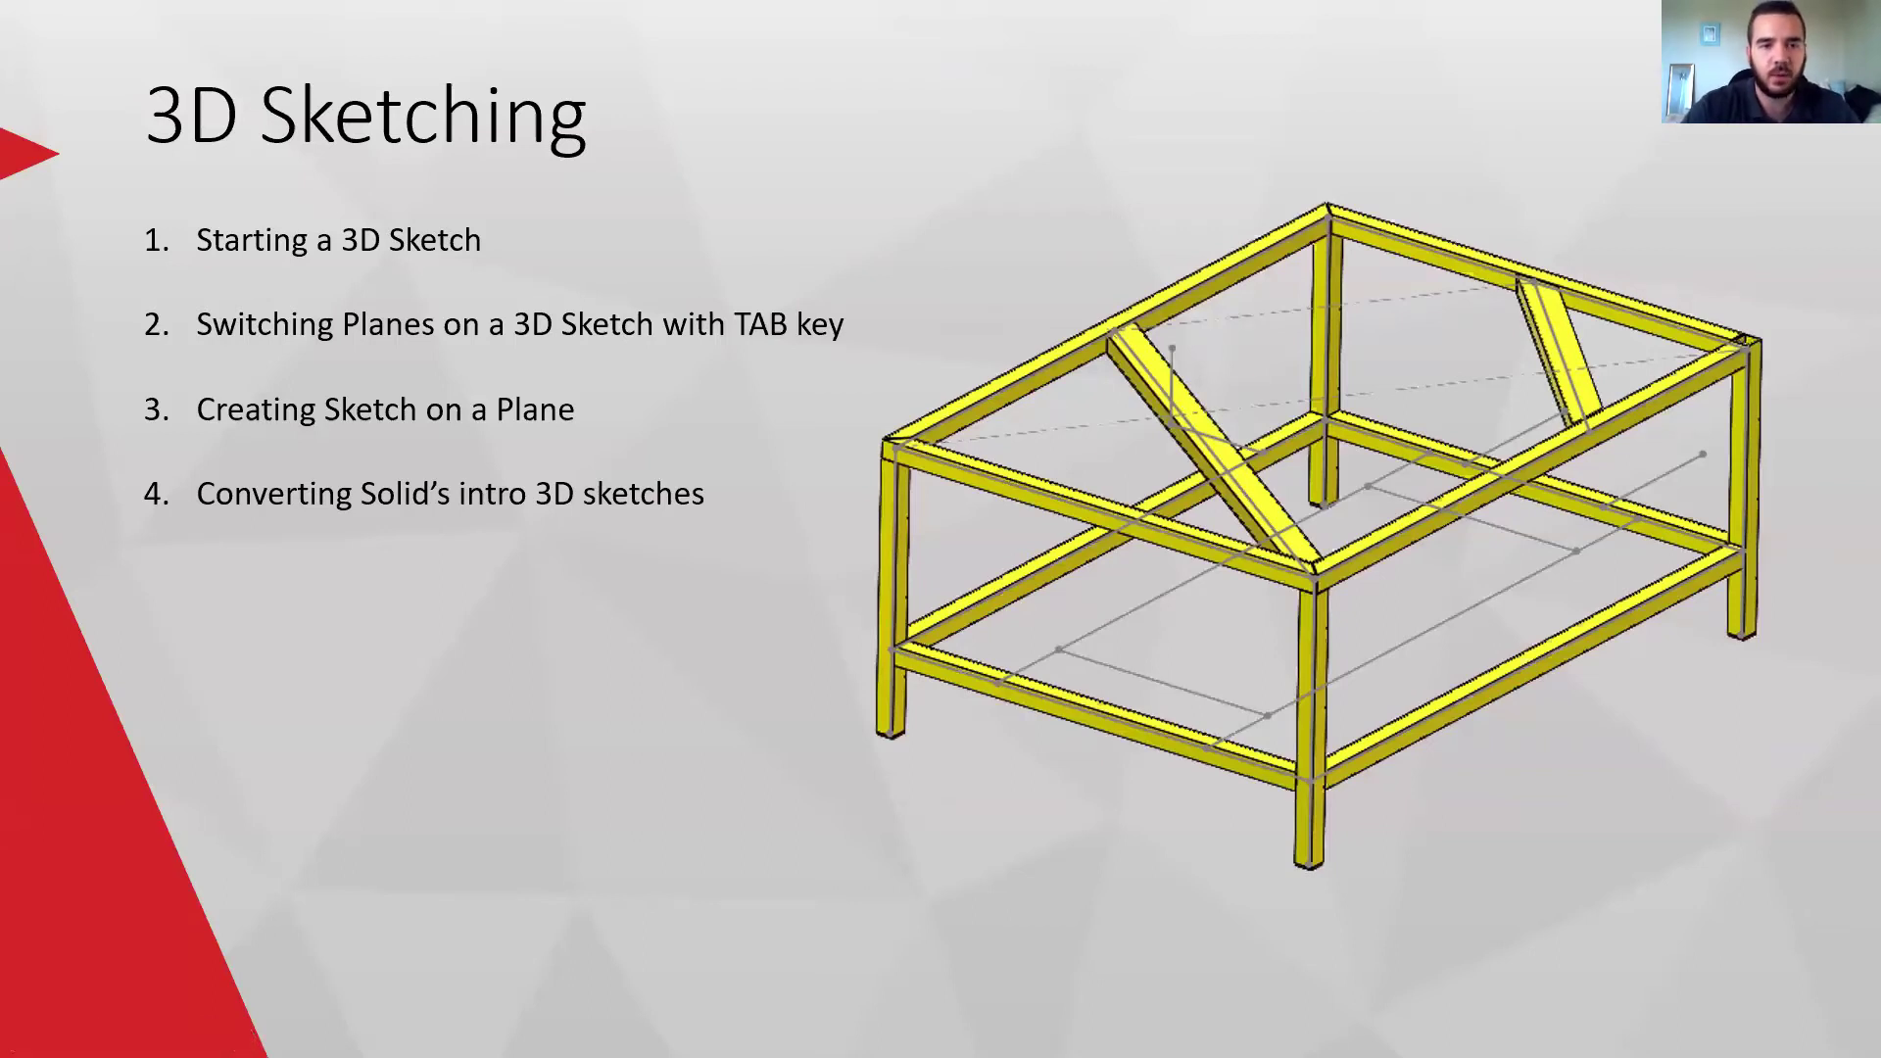
pyautogui.press('Right')
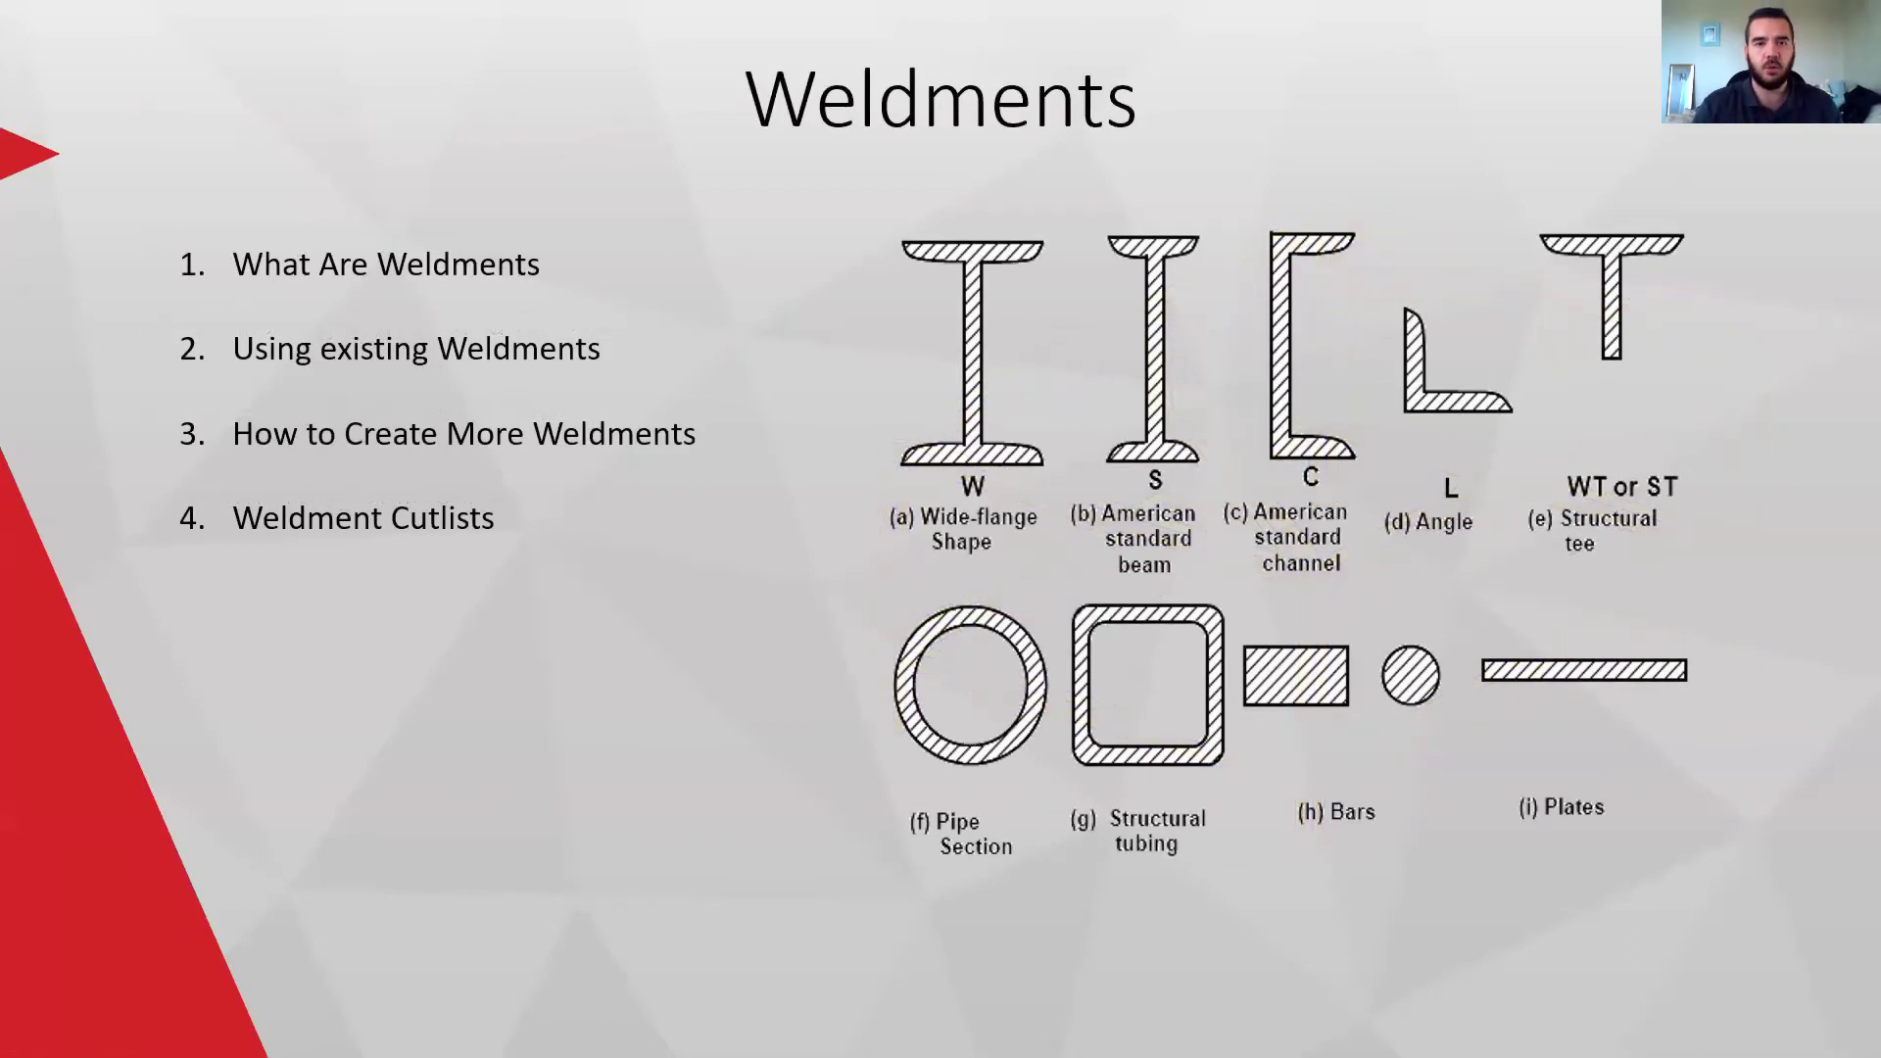
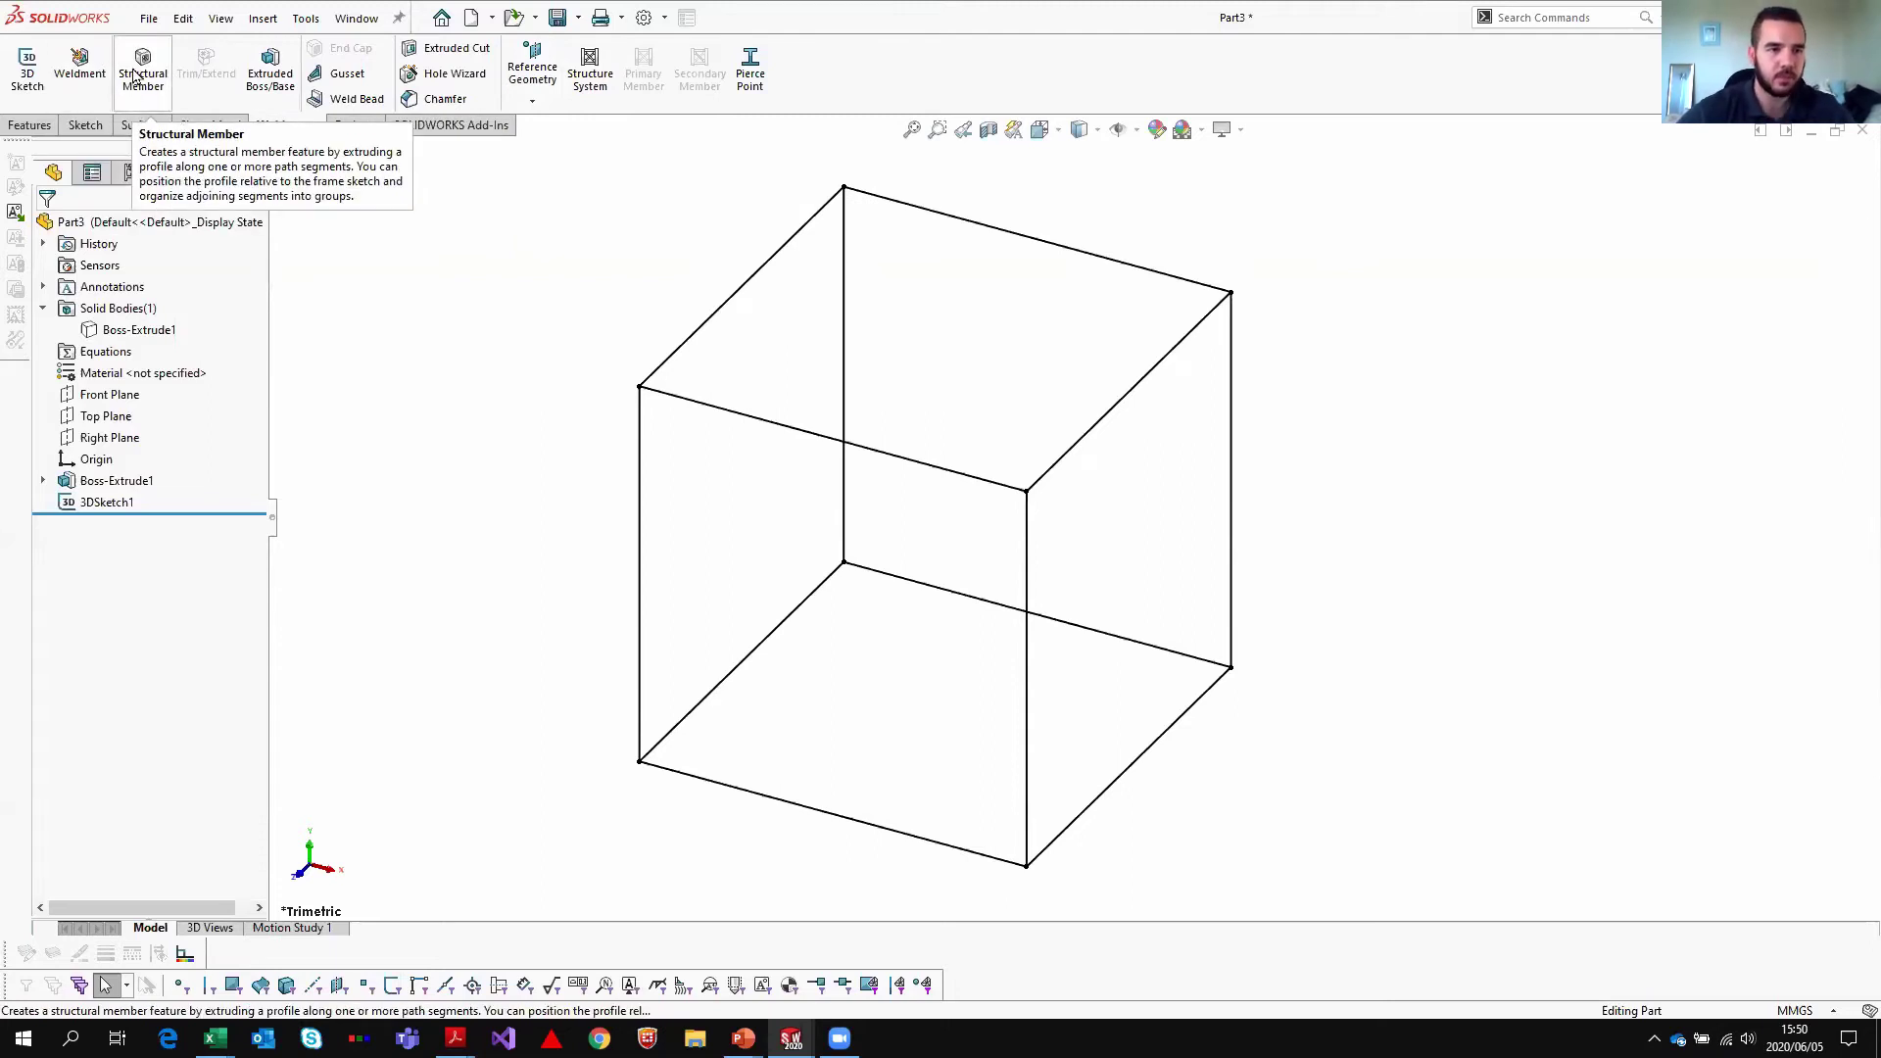
# - Start a structural member using ANSI Inch_Training, Tube (square), TS2x2x0.25 along the cube's front-left vertical line
pyautogui.click(136, 75)
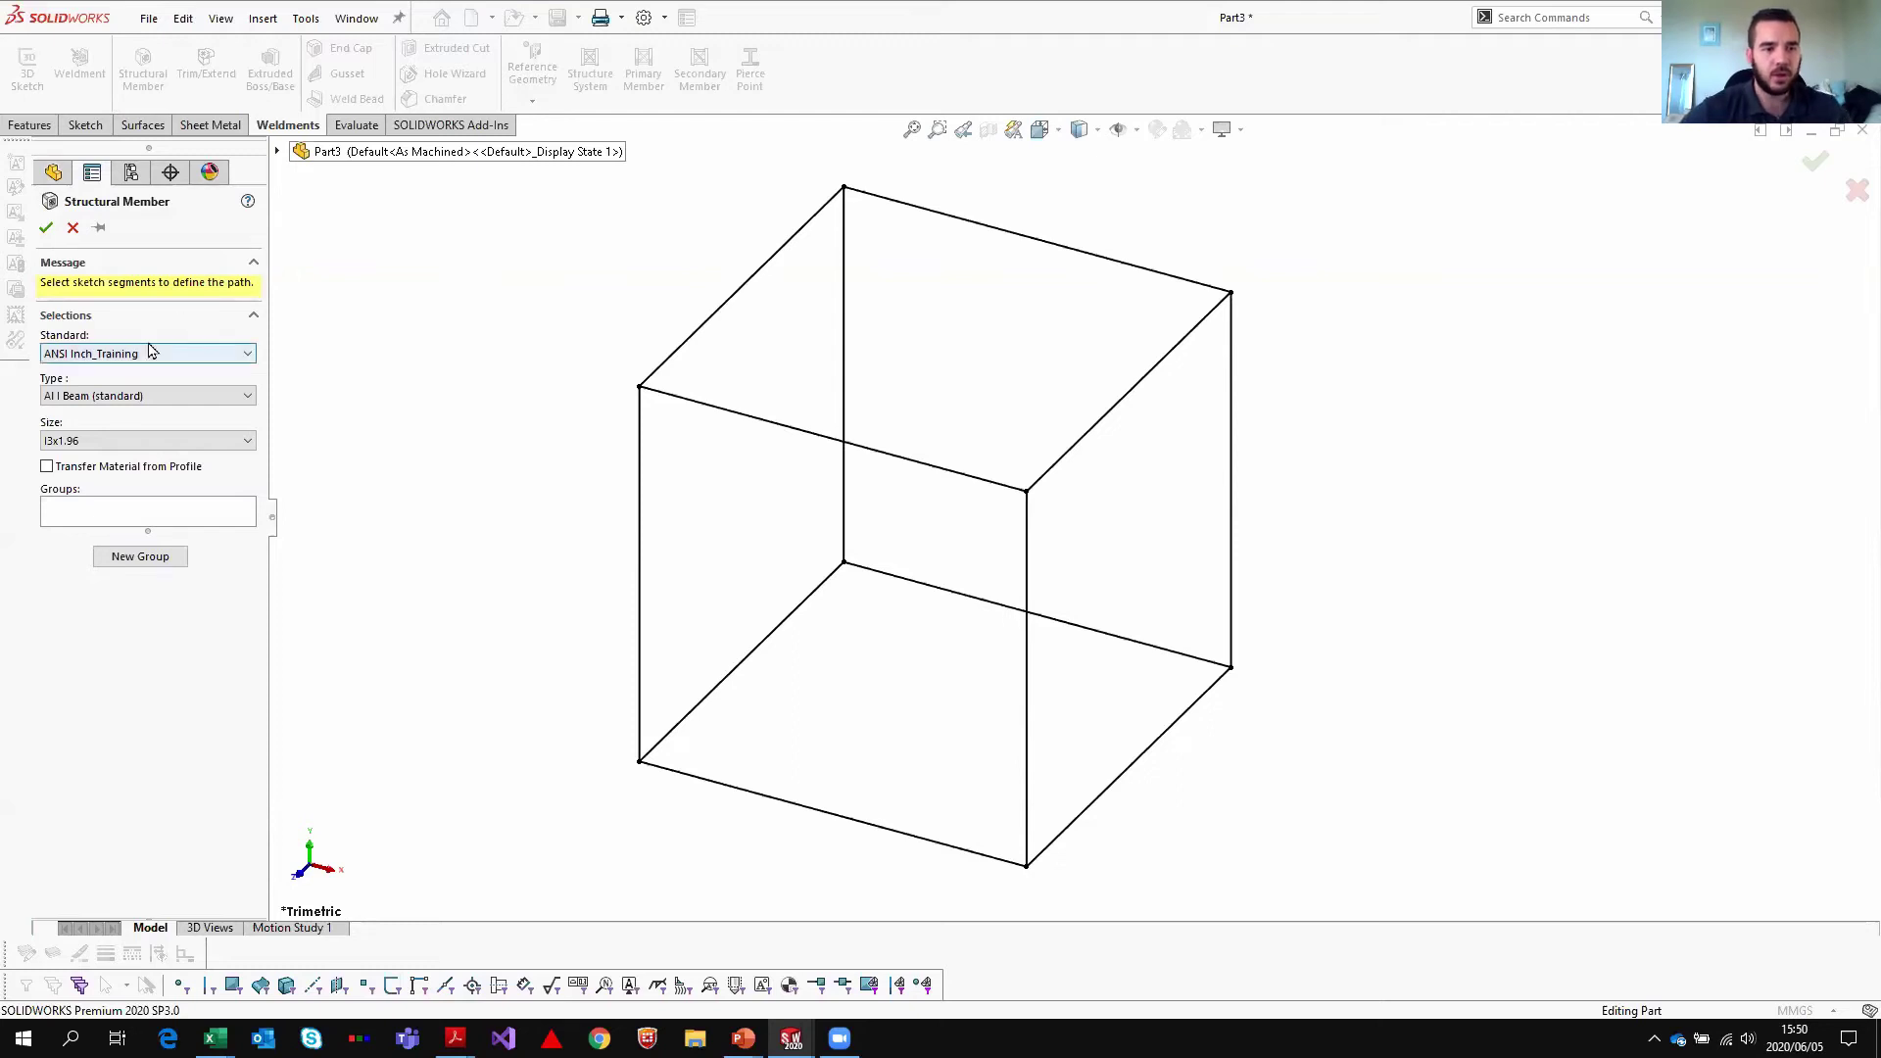
pyautogui.click(210, 355)
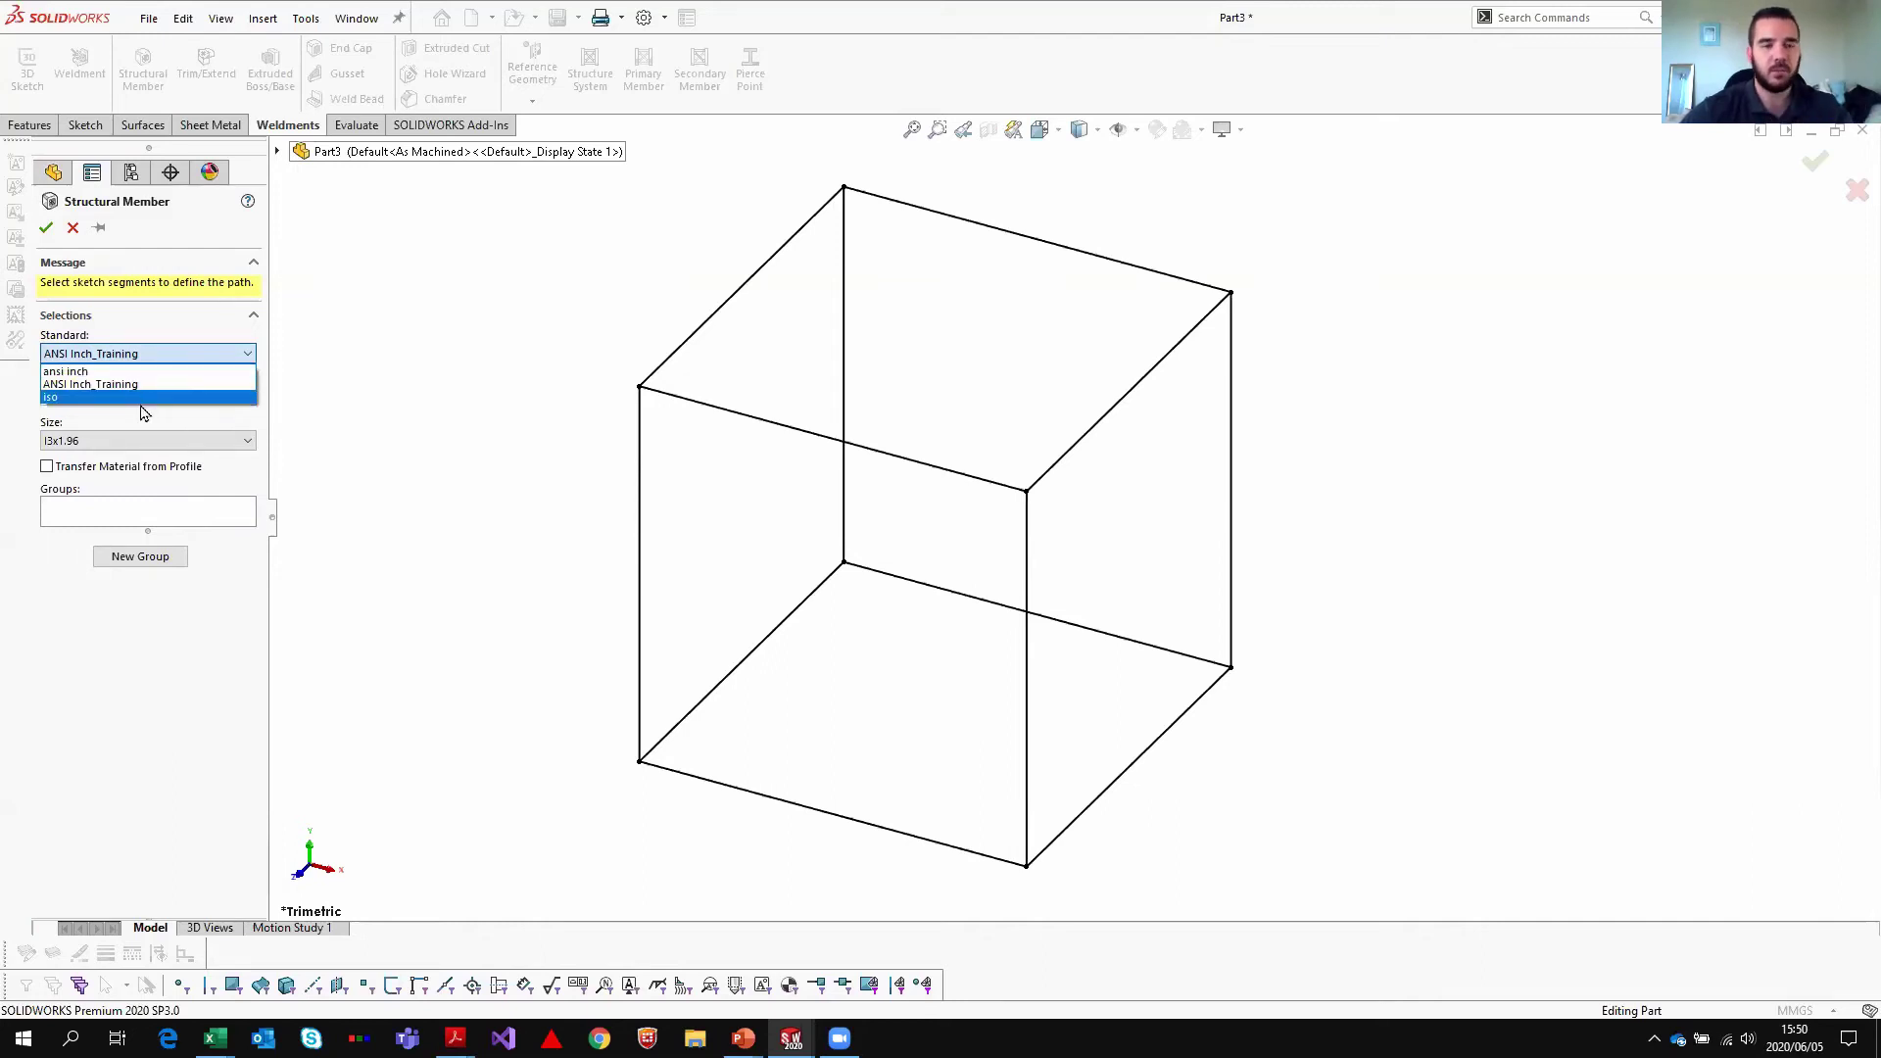
pyautogui.click(165, 384)
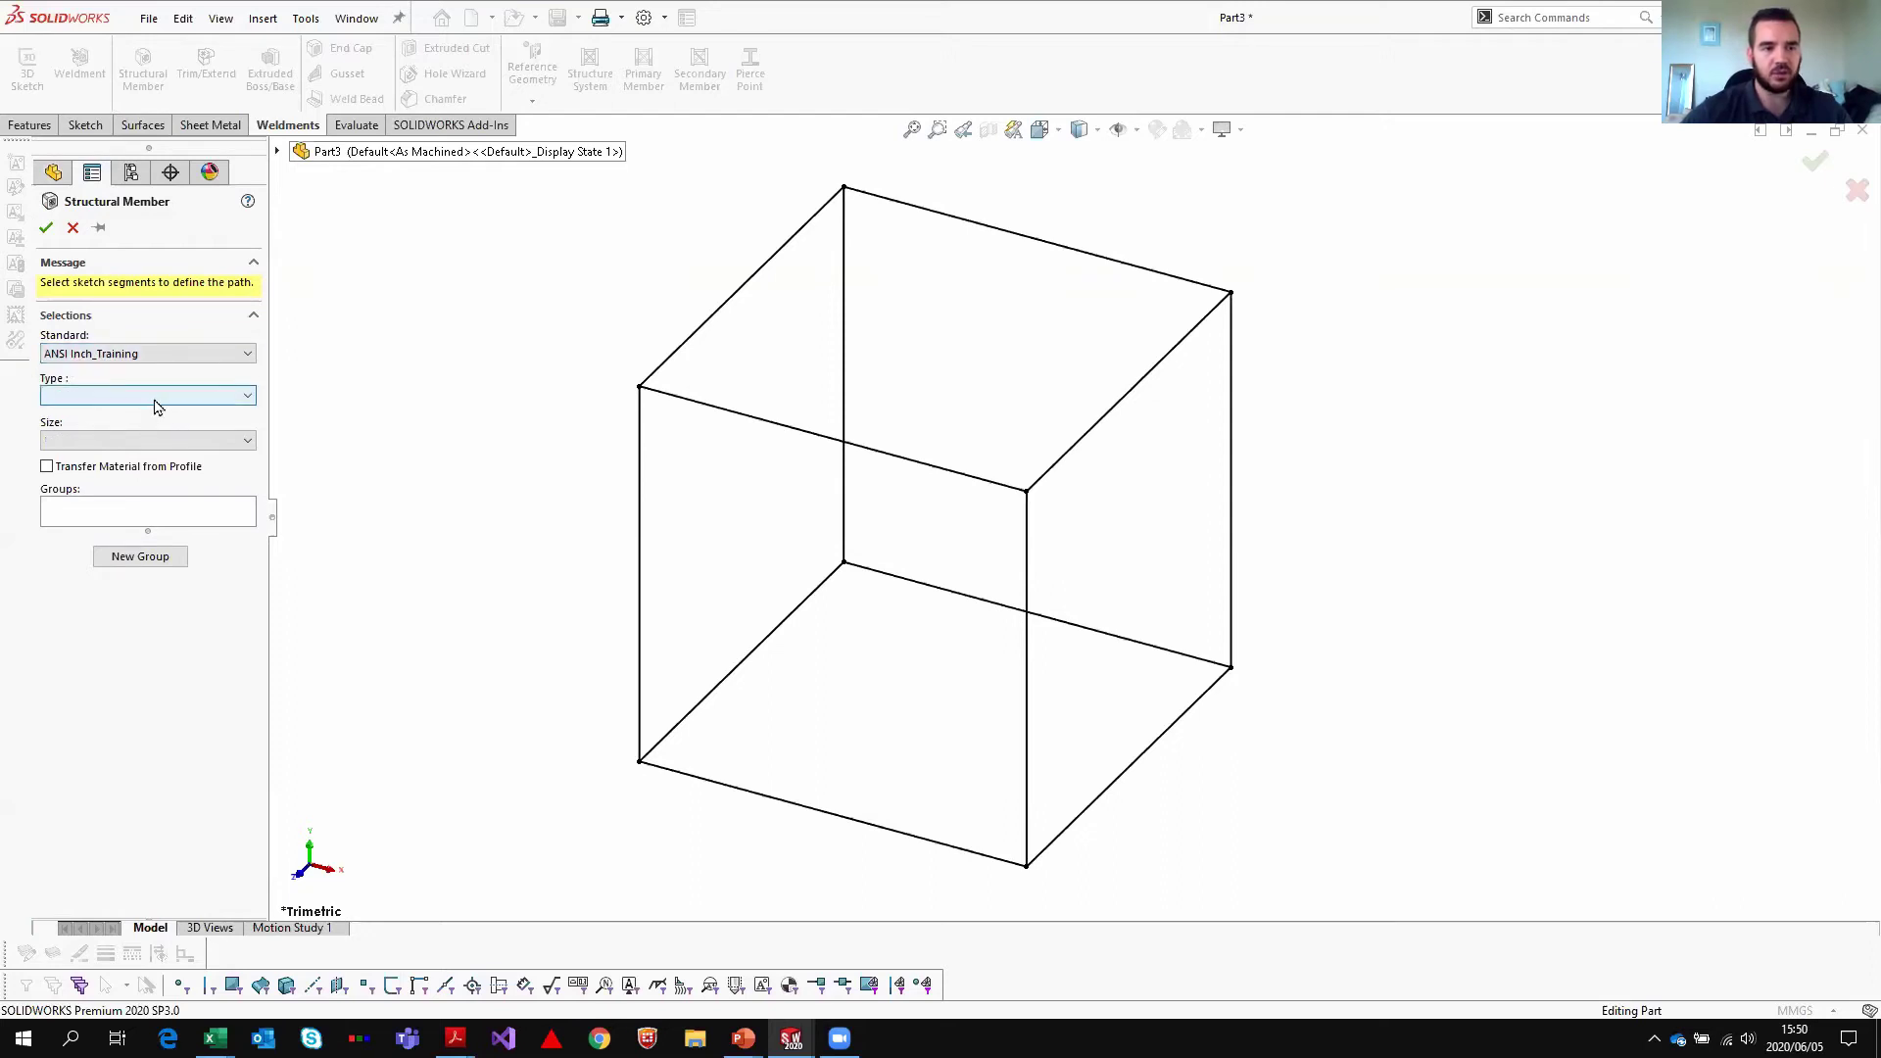
pyautogui.click(157, 398)
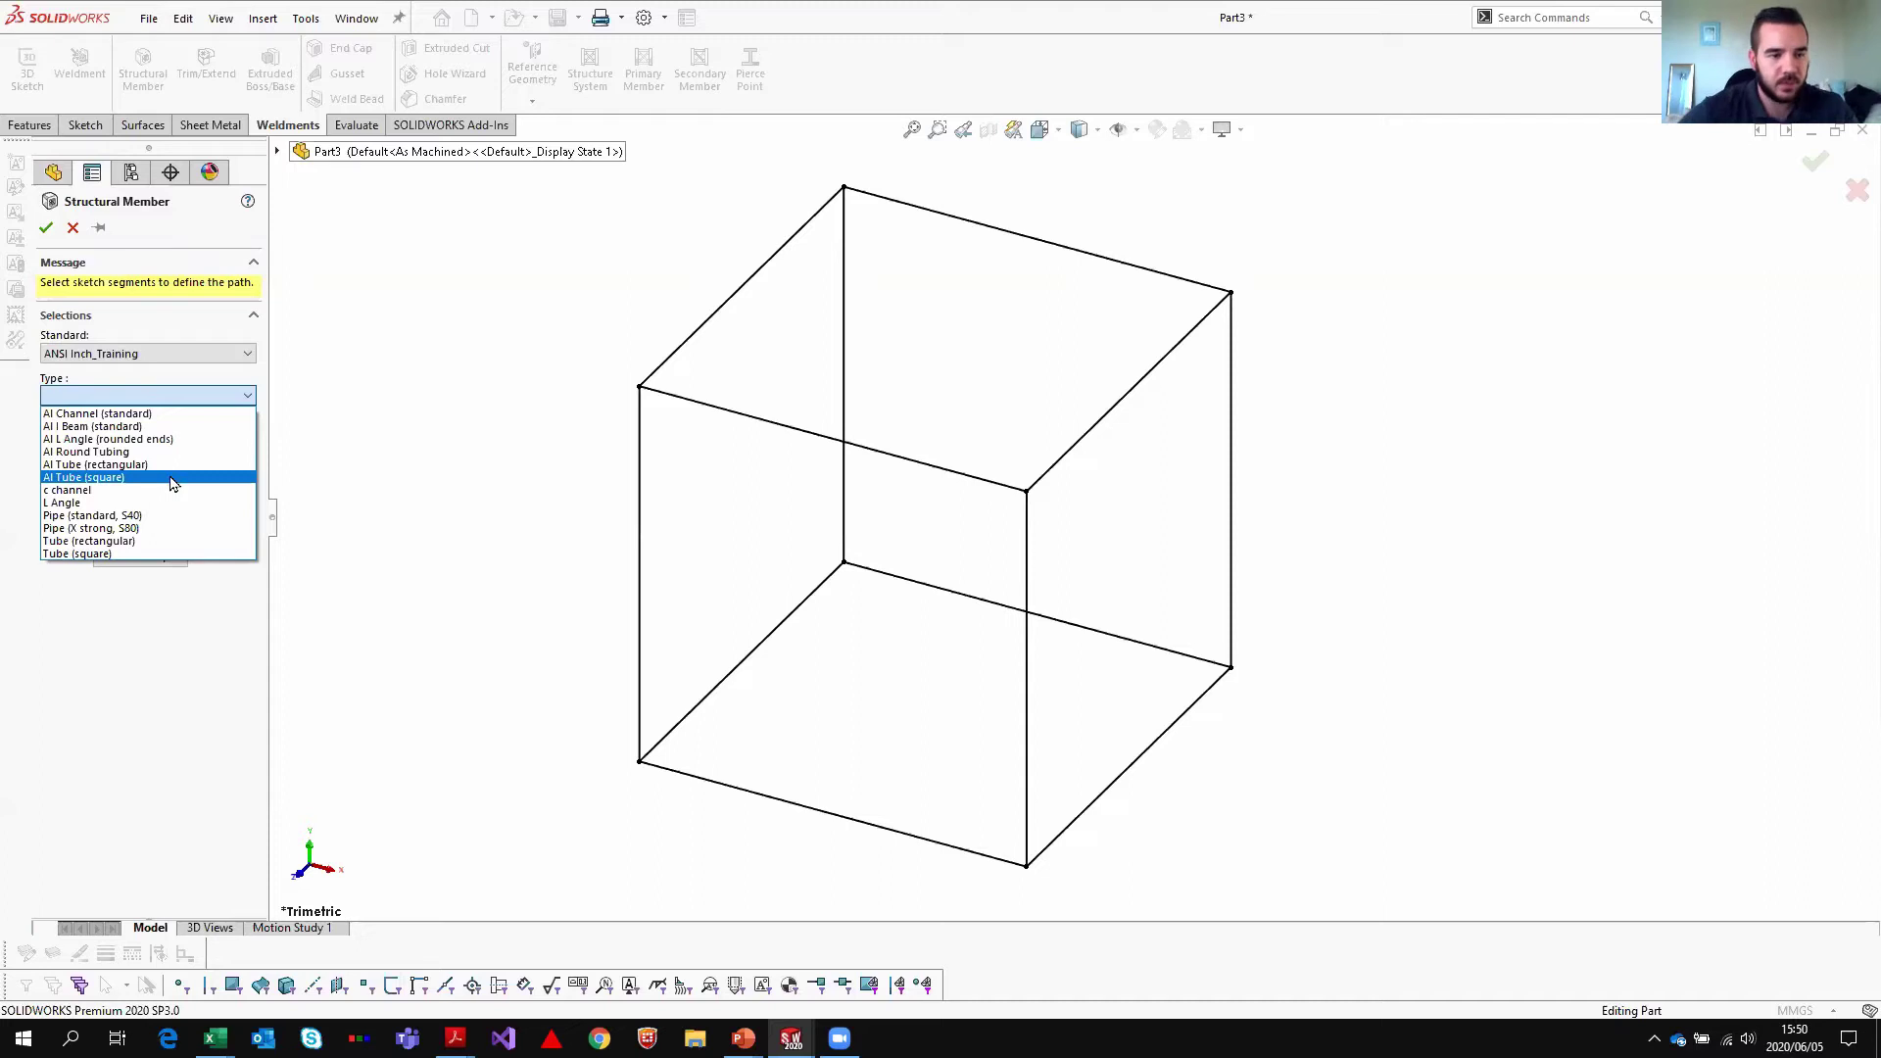
pyautogui.click(98, 554)
pyautogui.click(235, 443)
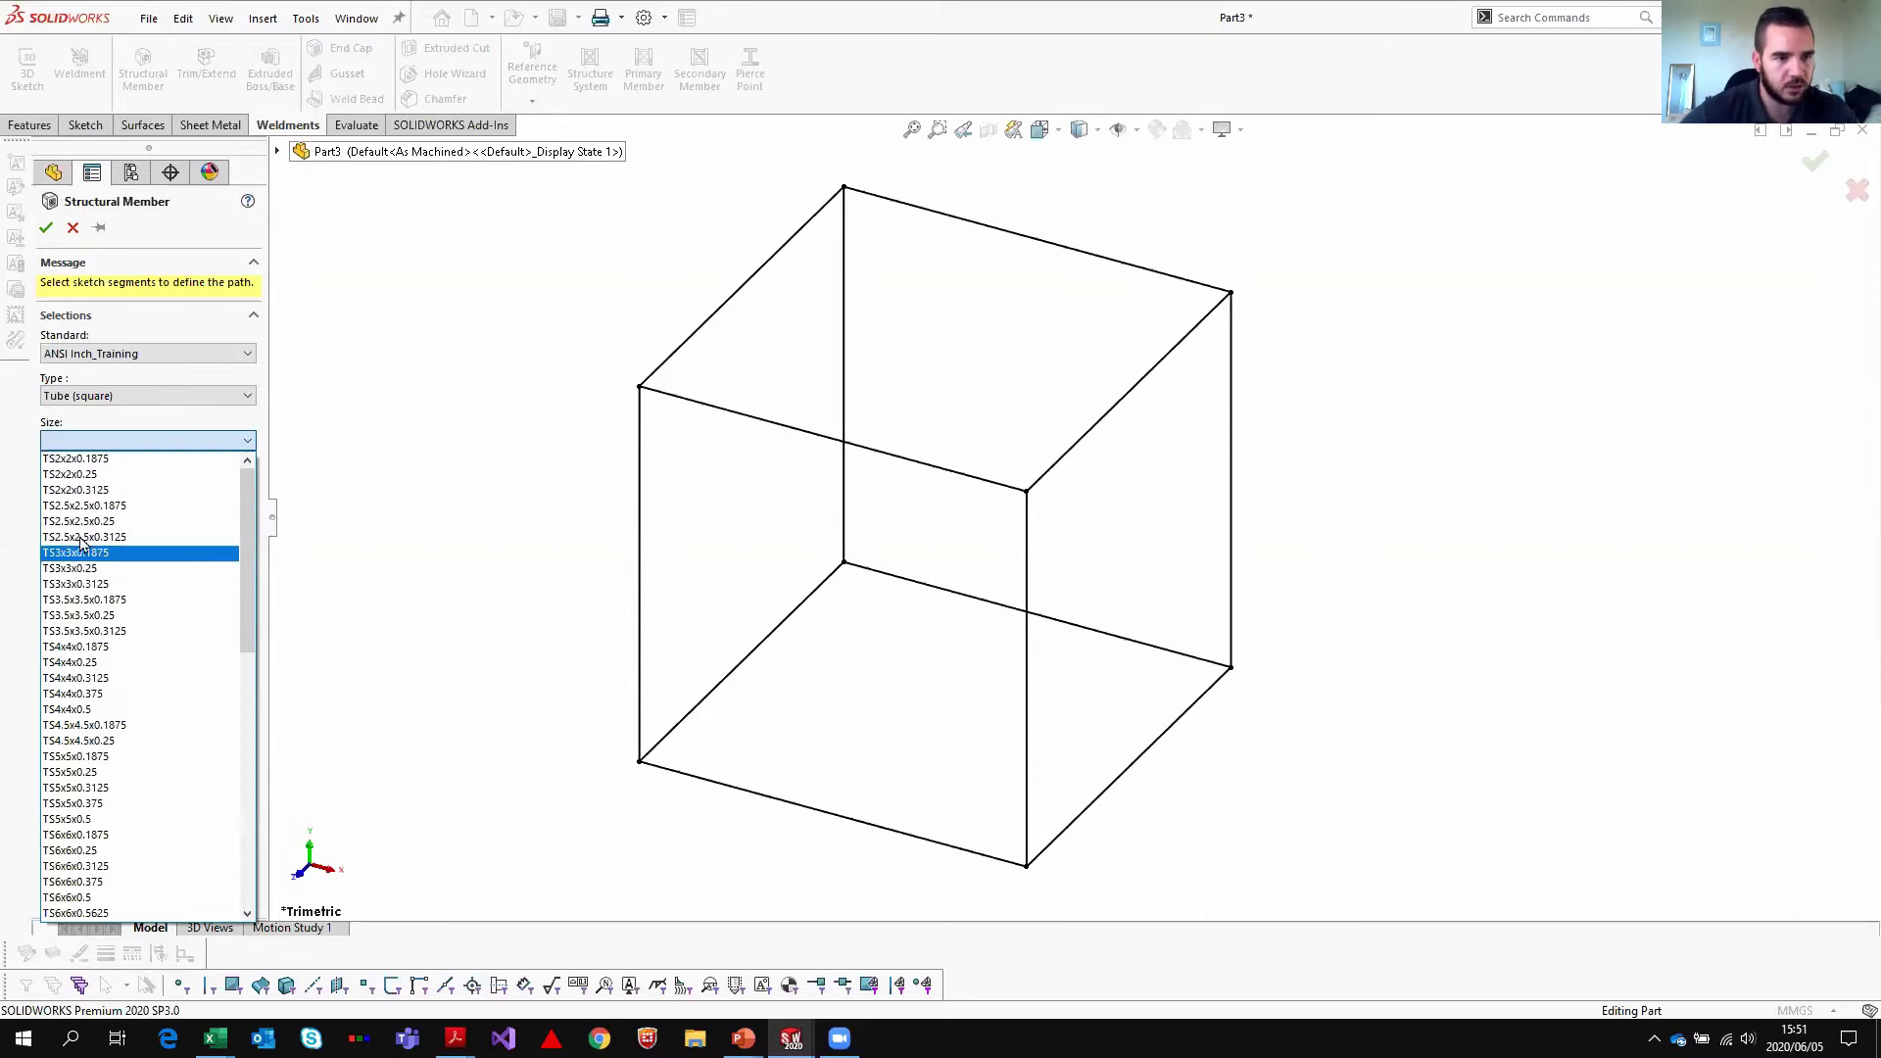
pyautogui.click(99, 476)
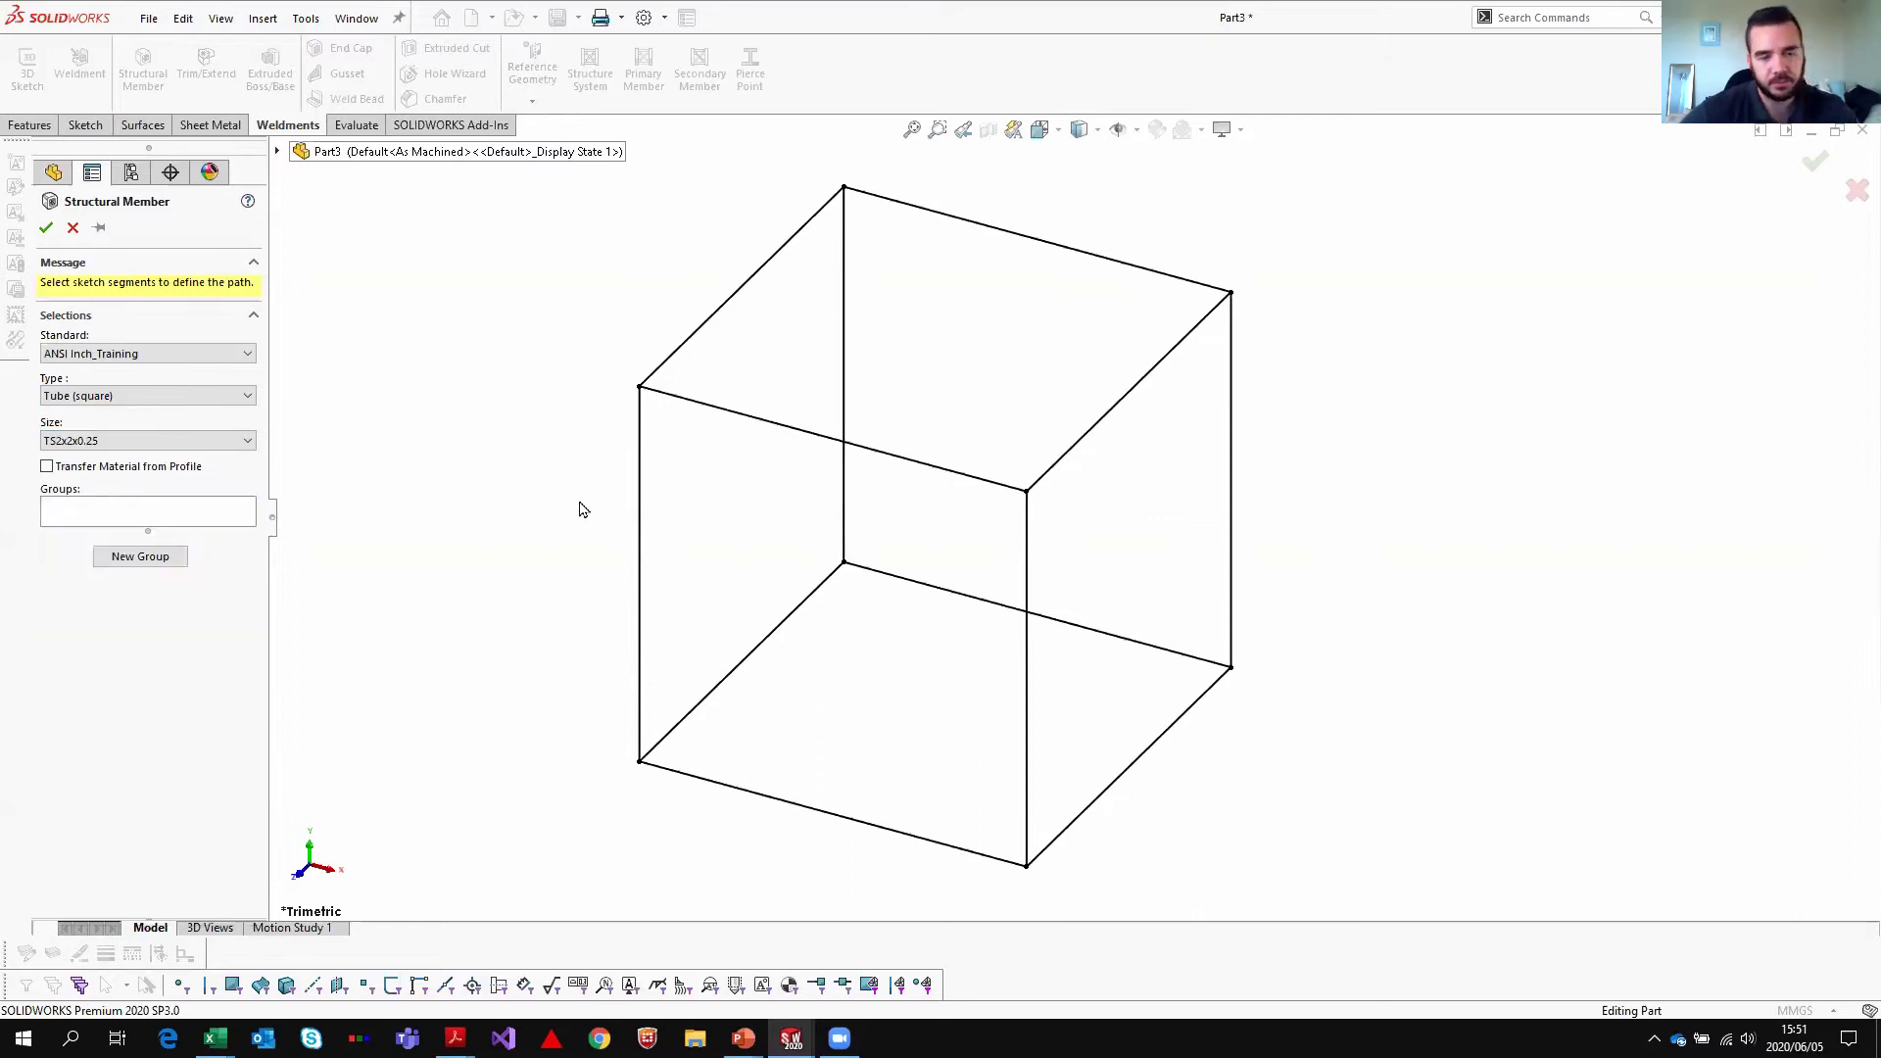
pyautogui.click(639, 449)
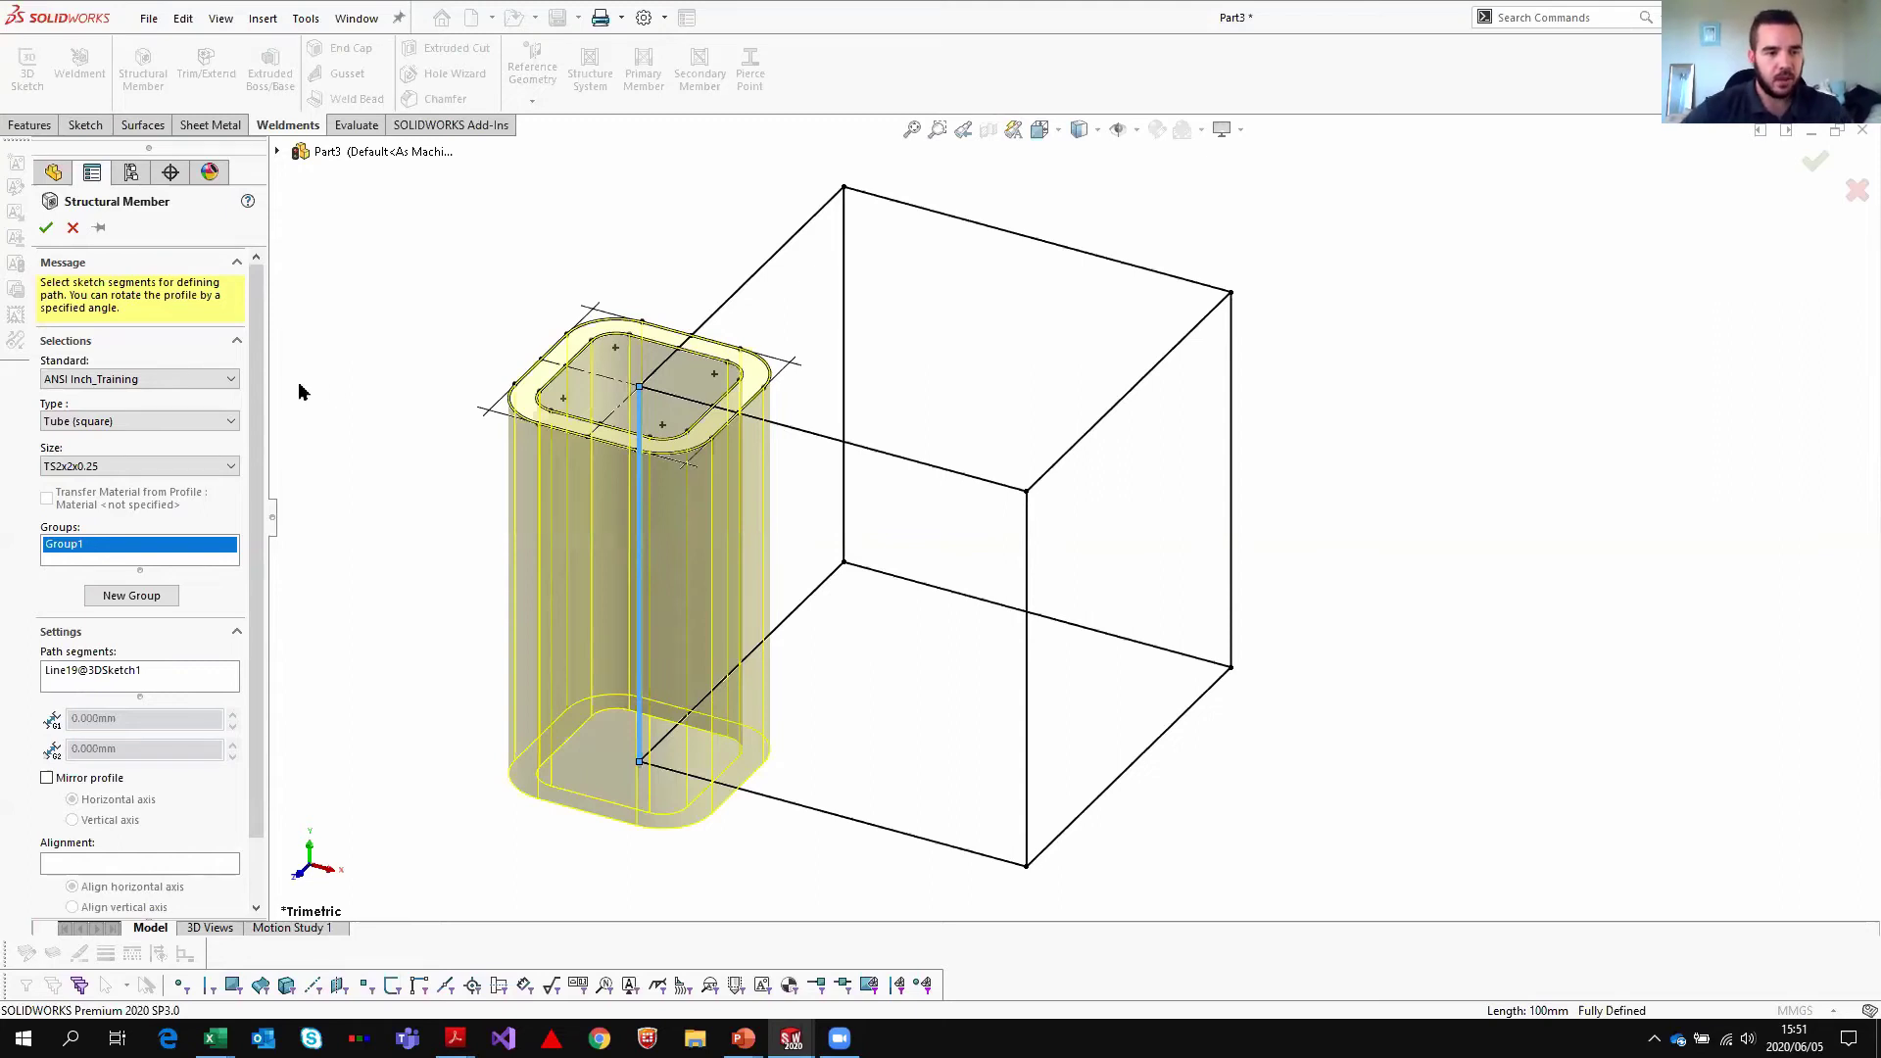
# - Try locating the tube profile by an inner corner point, and return its pierce point to the profile's centre
pyautogui.scroll(-2, 113, 672)
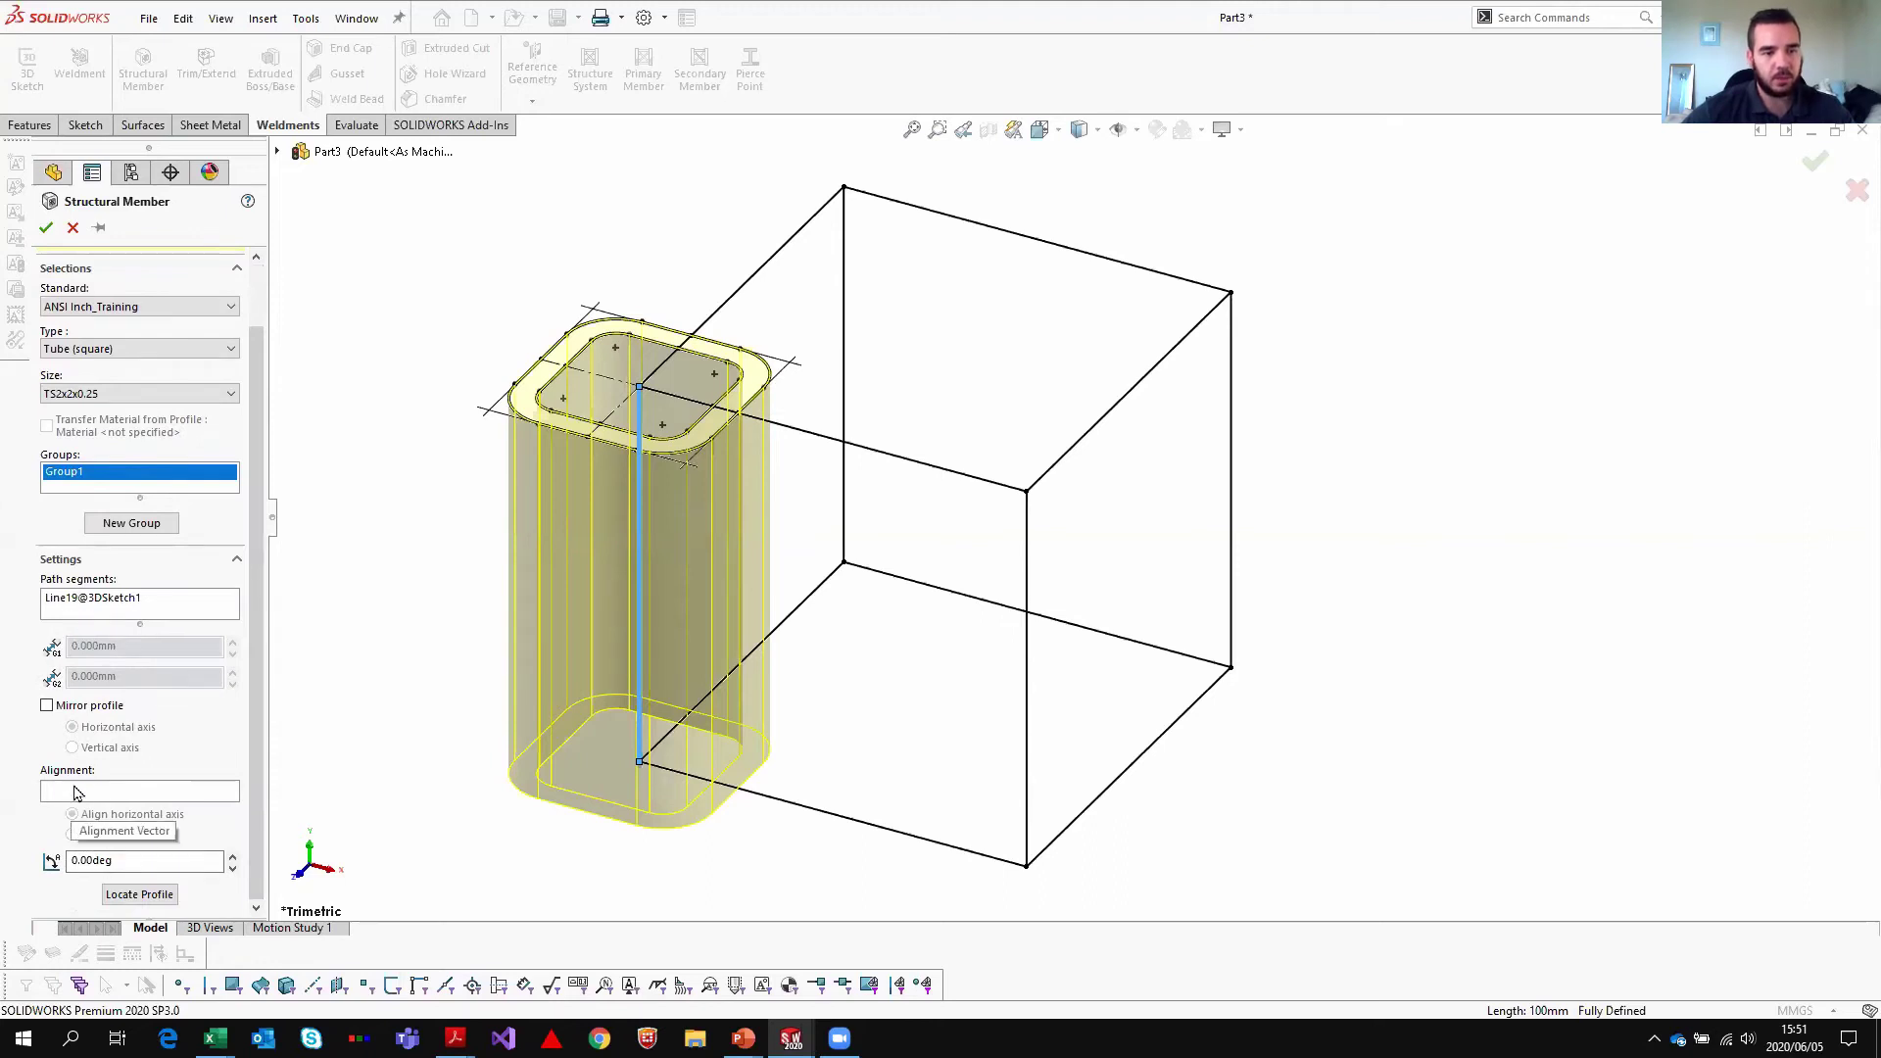
pyautogui.click(138, 897)
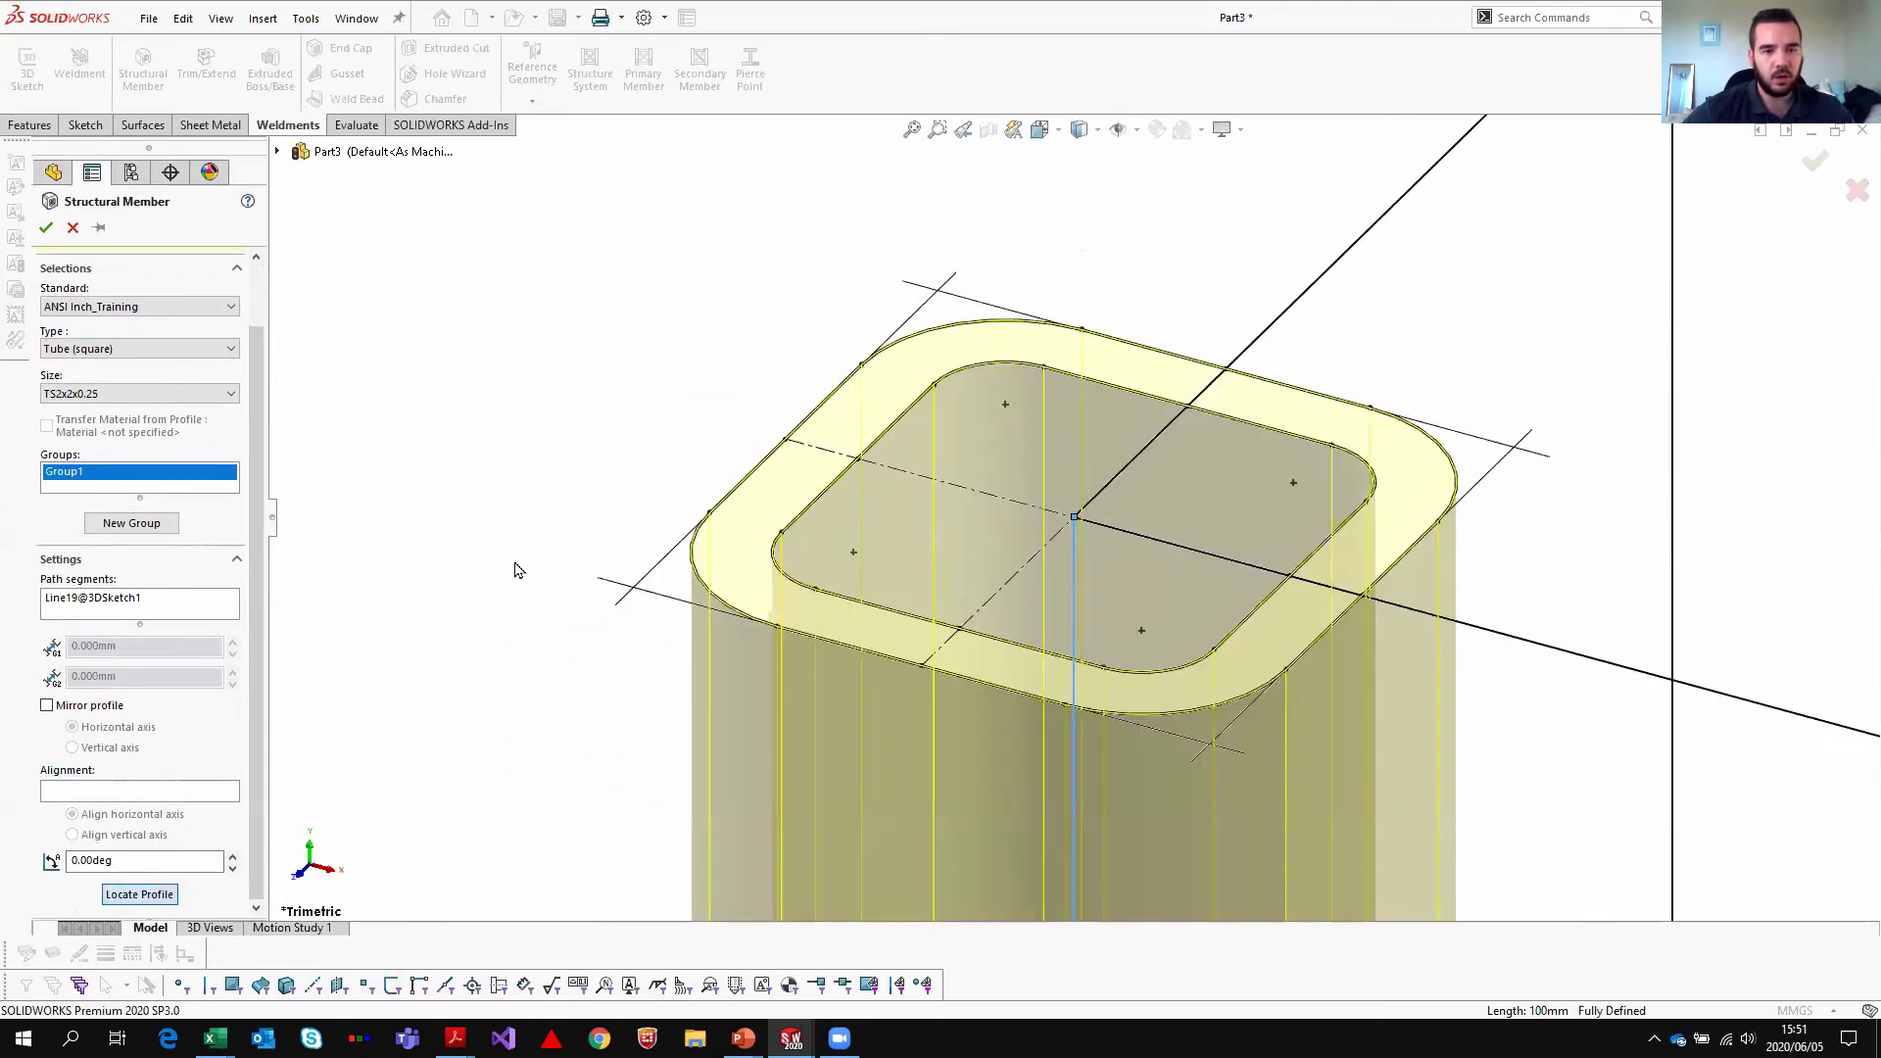
pyautogui.click(853, 555)
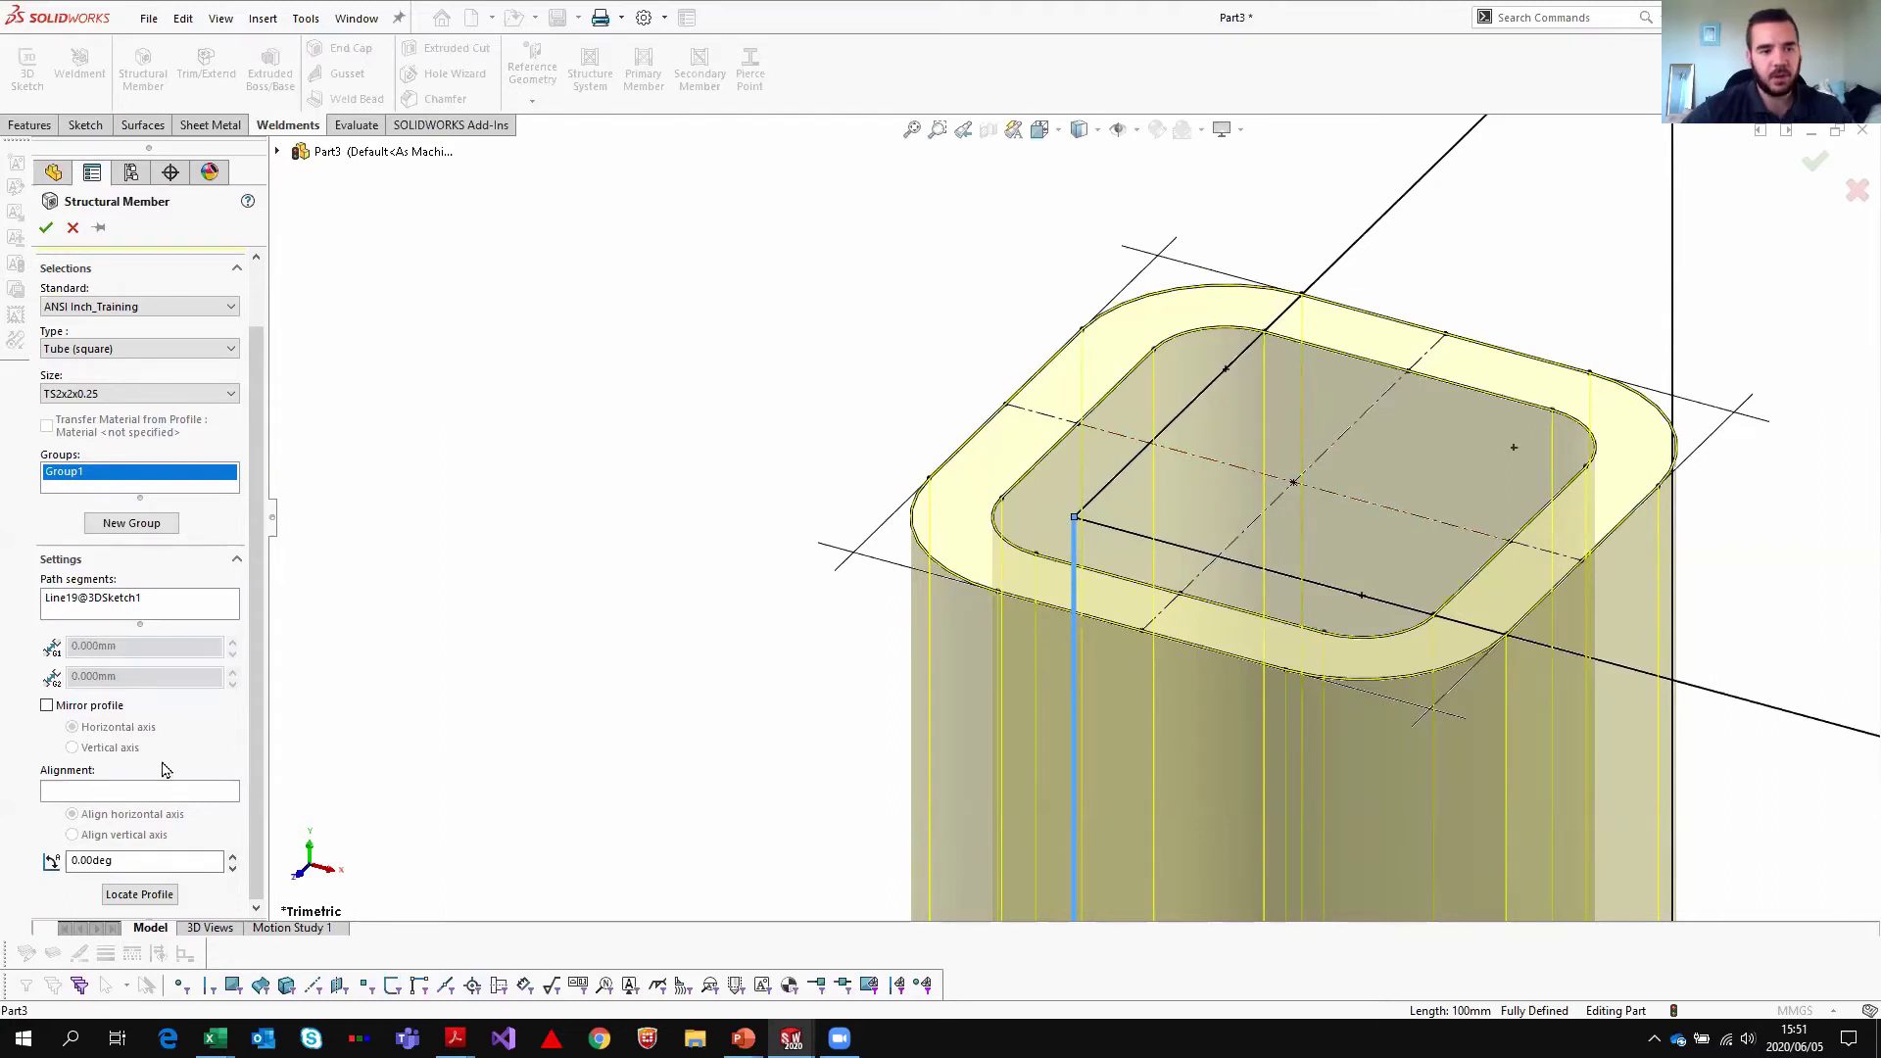
pyautogui.click(139, 893)
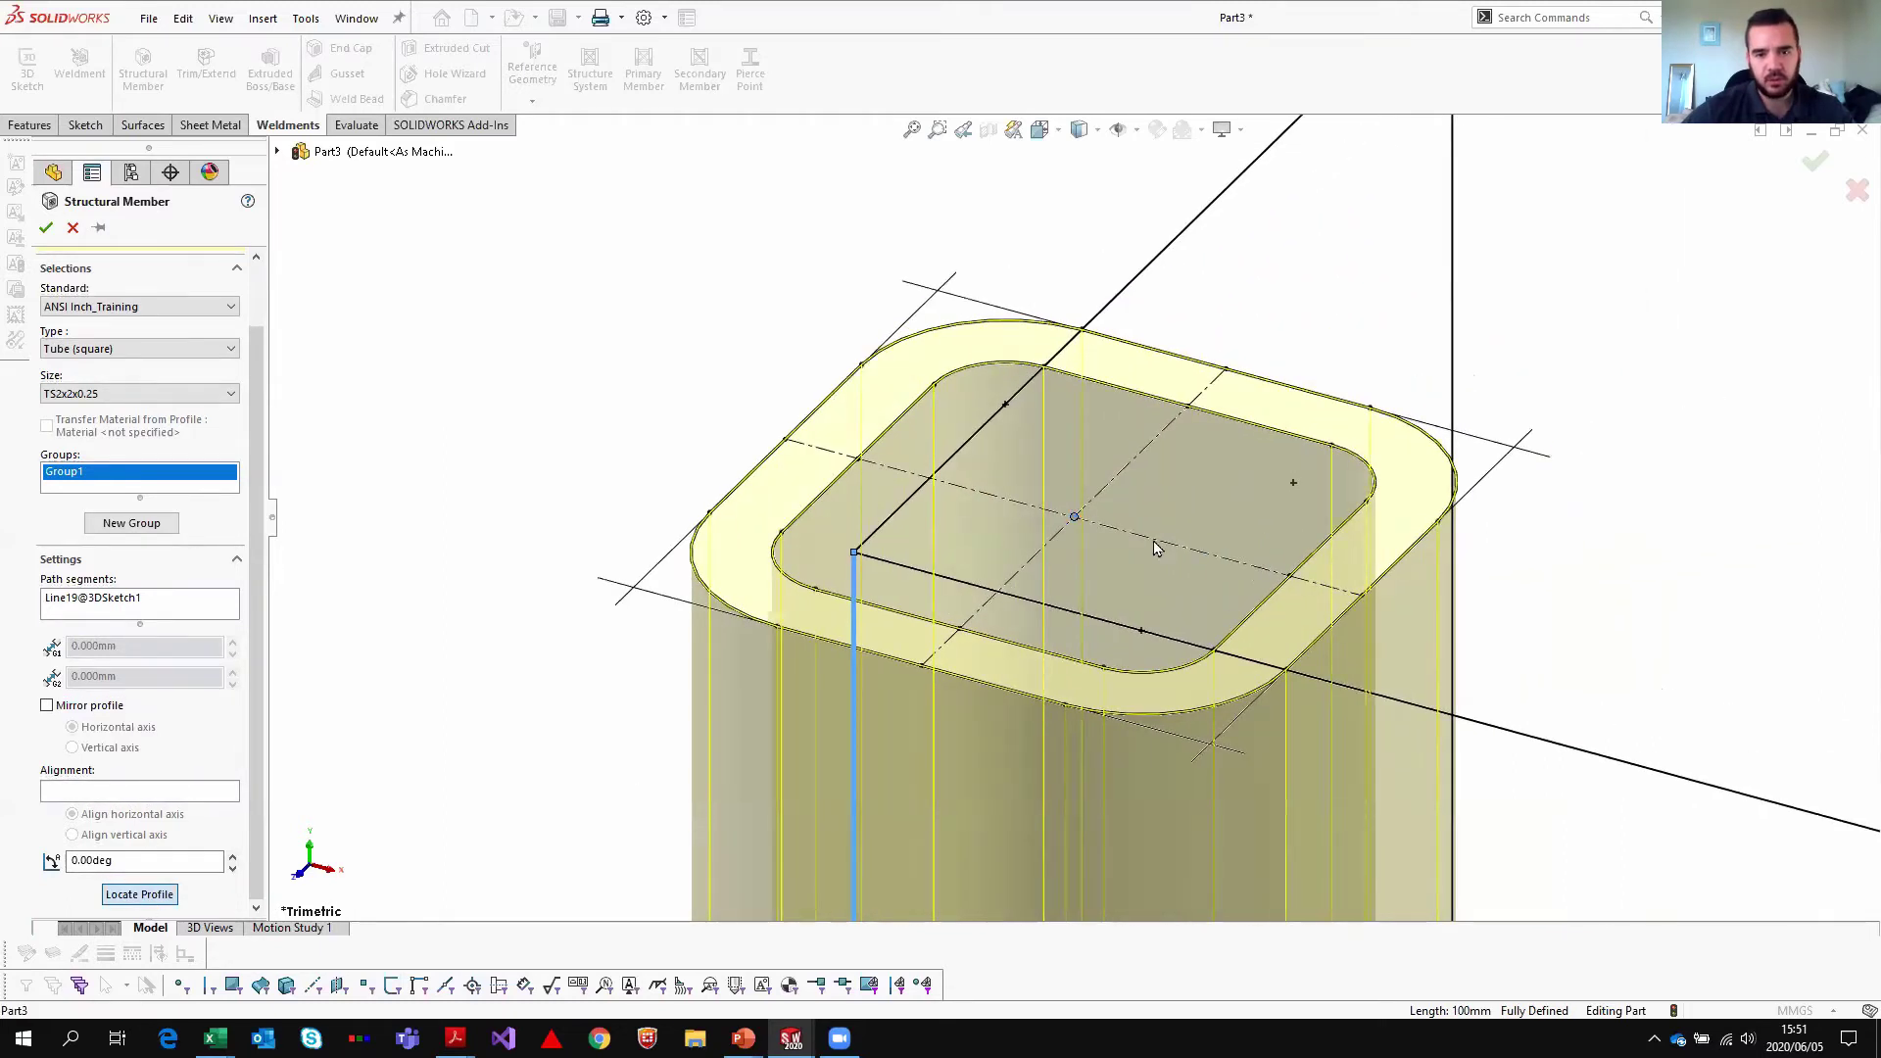
pyautogui.click(1154, 538)
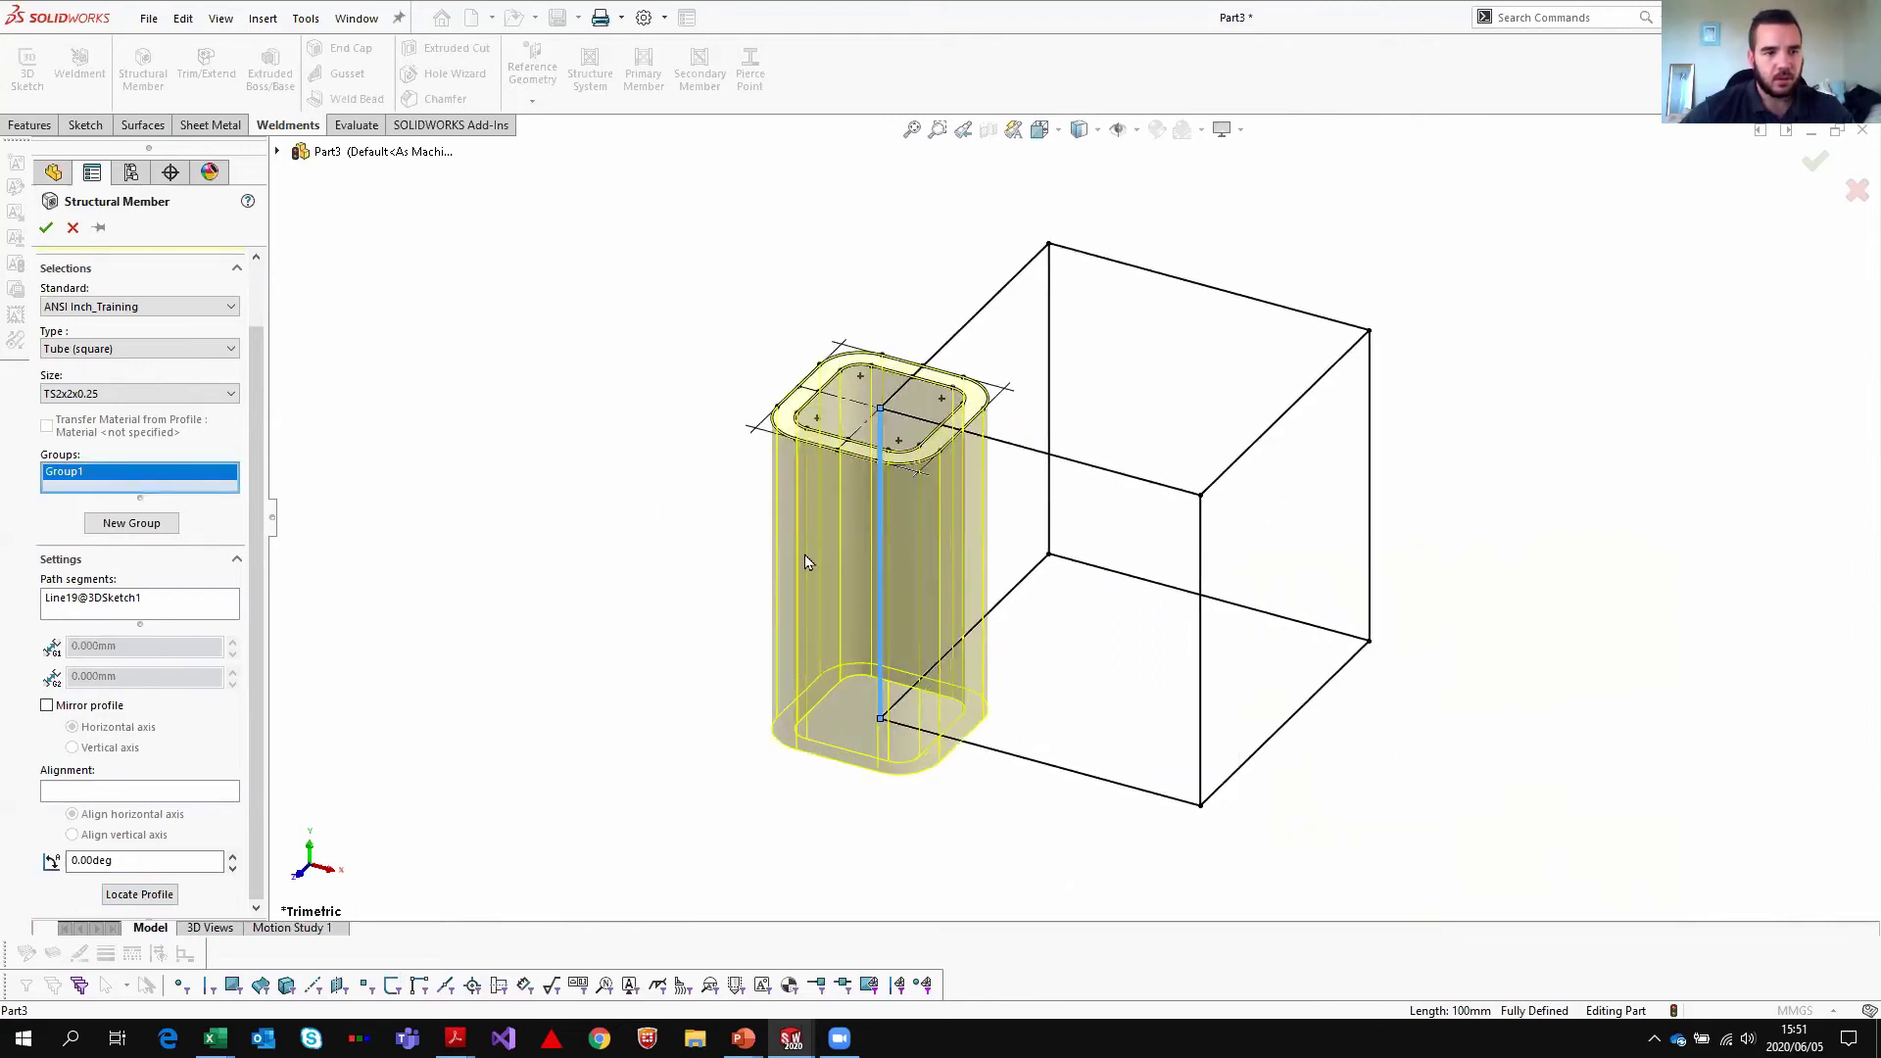
# - Add the other three vertical lines of the cube to the first structural member group
pyautogui.click(1199, 615)
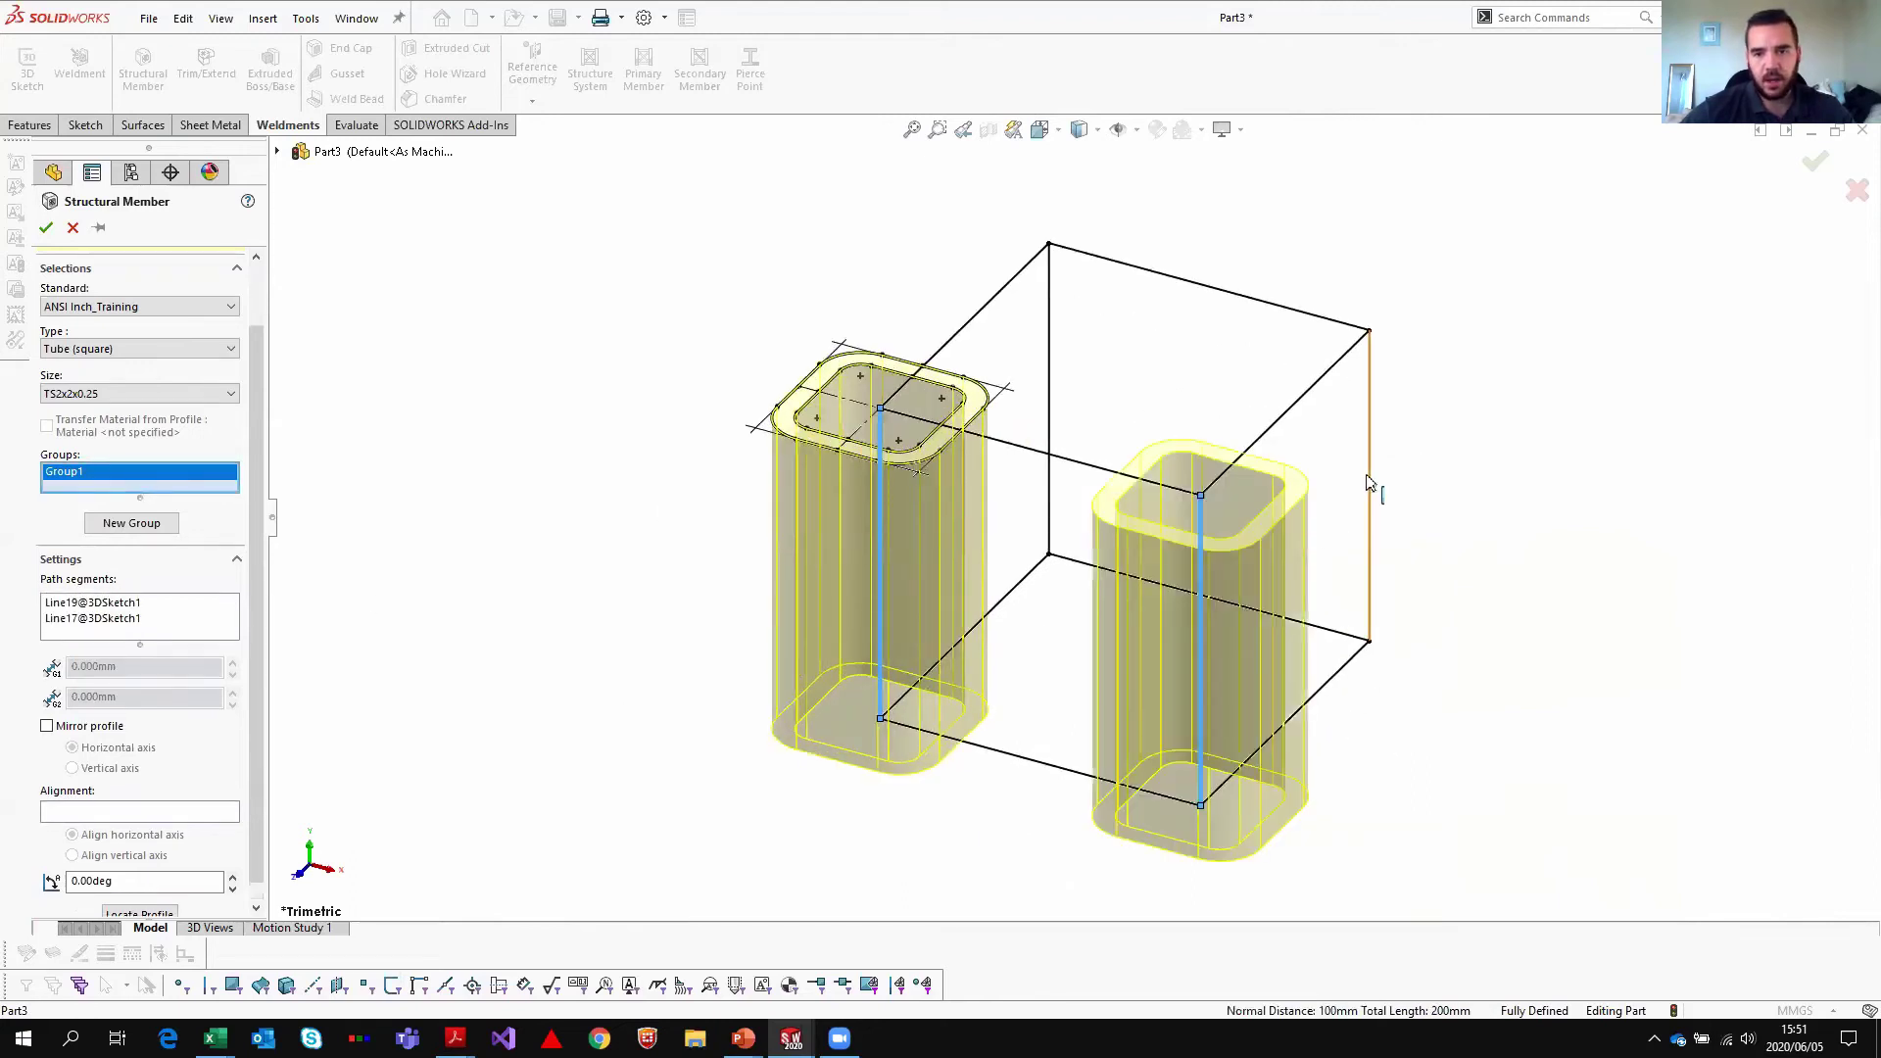
pyautogui.click(1370, 485)
pyautogui.click(1054, 323)
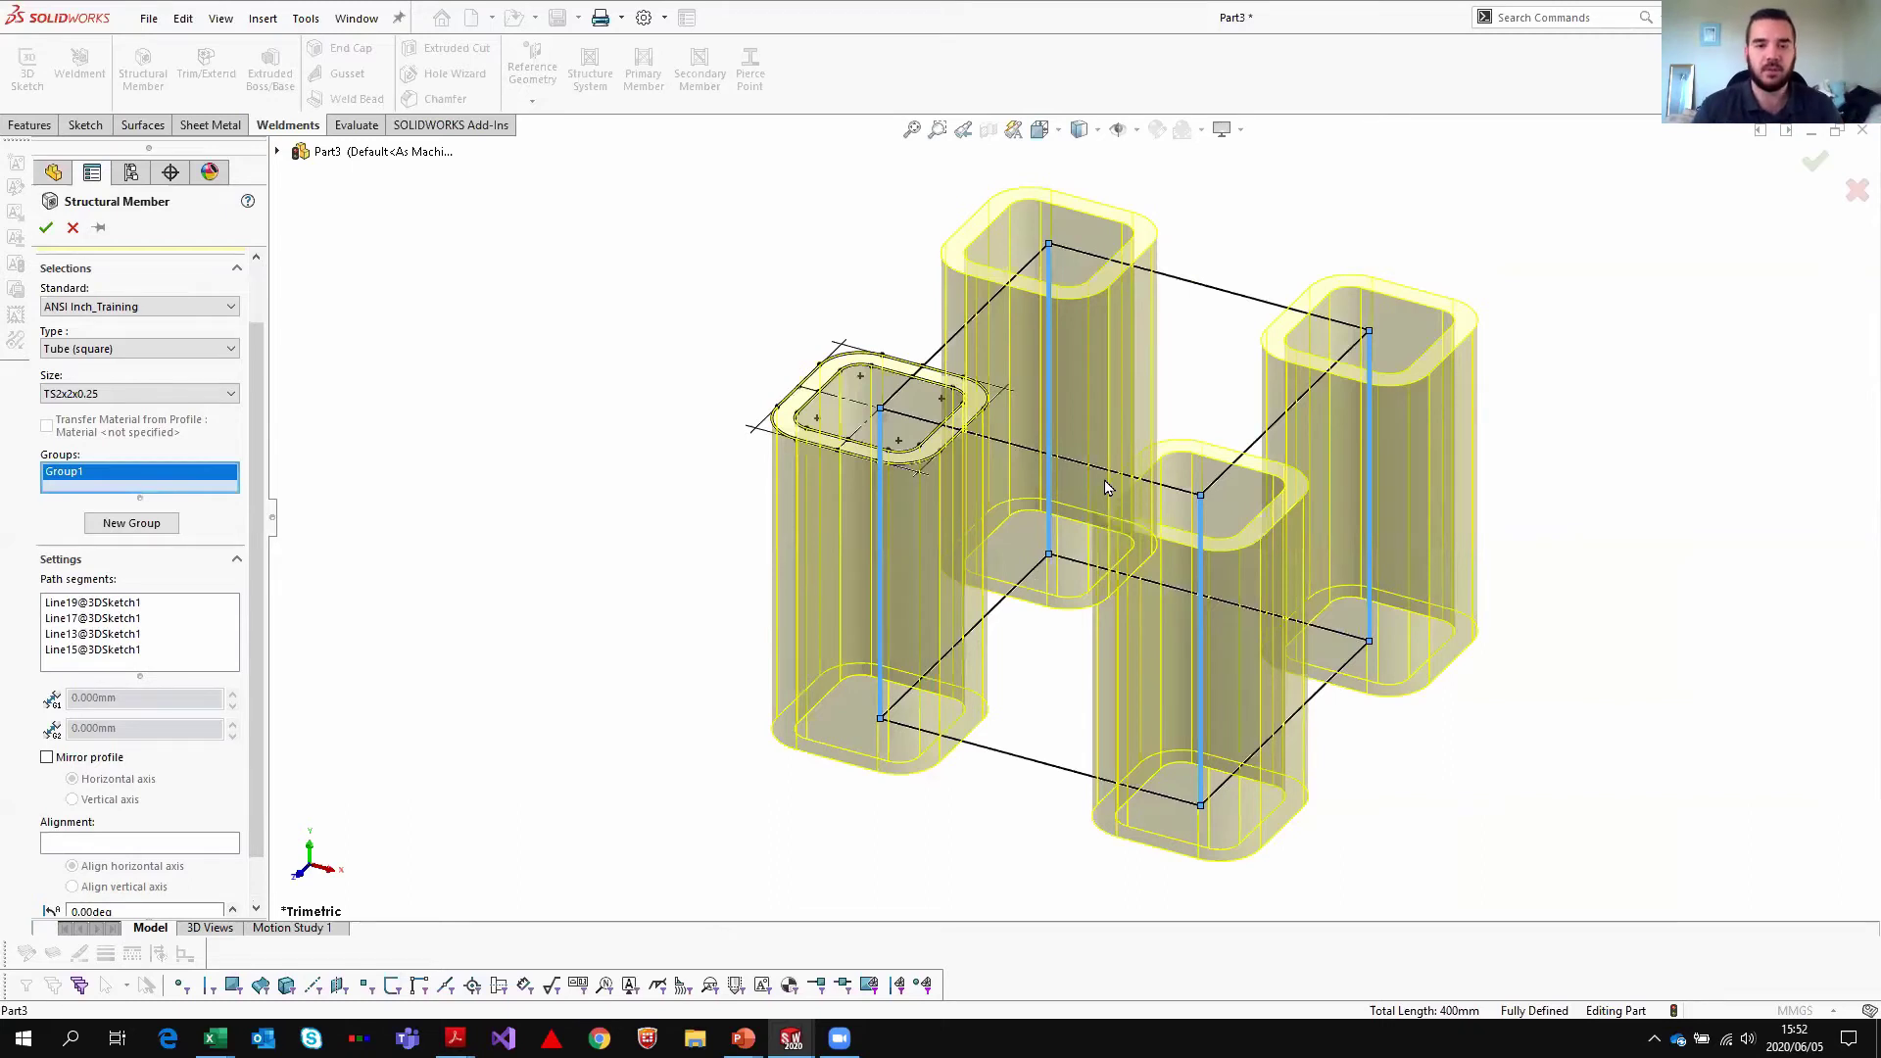
# - Create a second group of square tubes along the four top lines of the cube
pyautogui.click(126, 523)
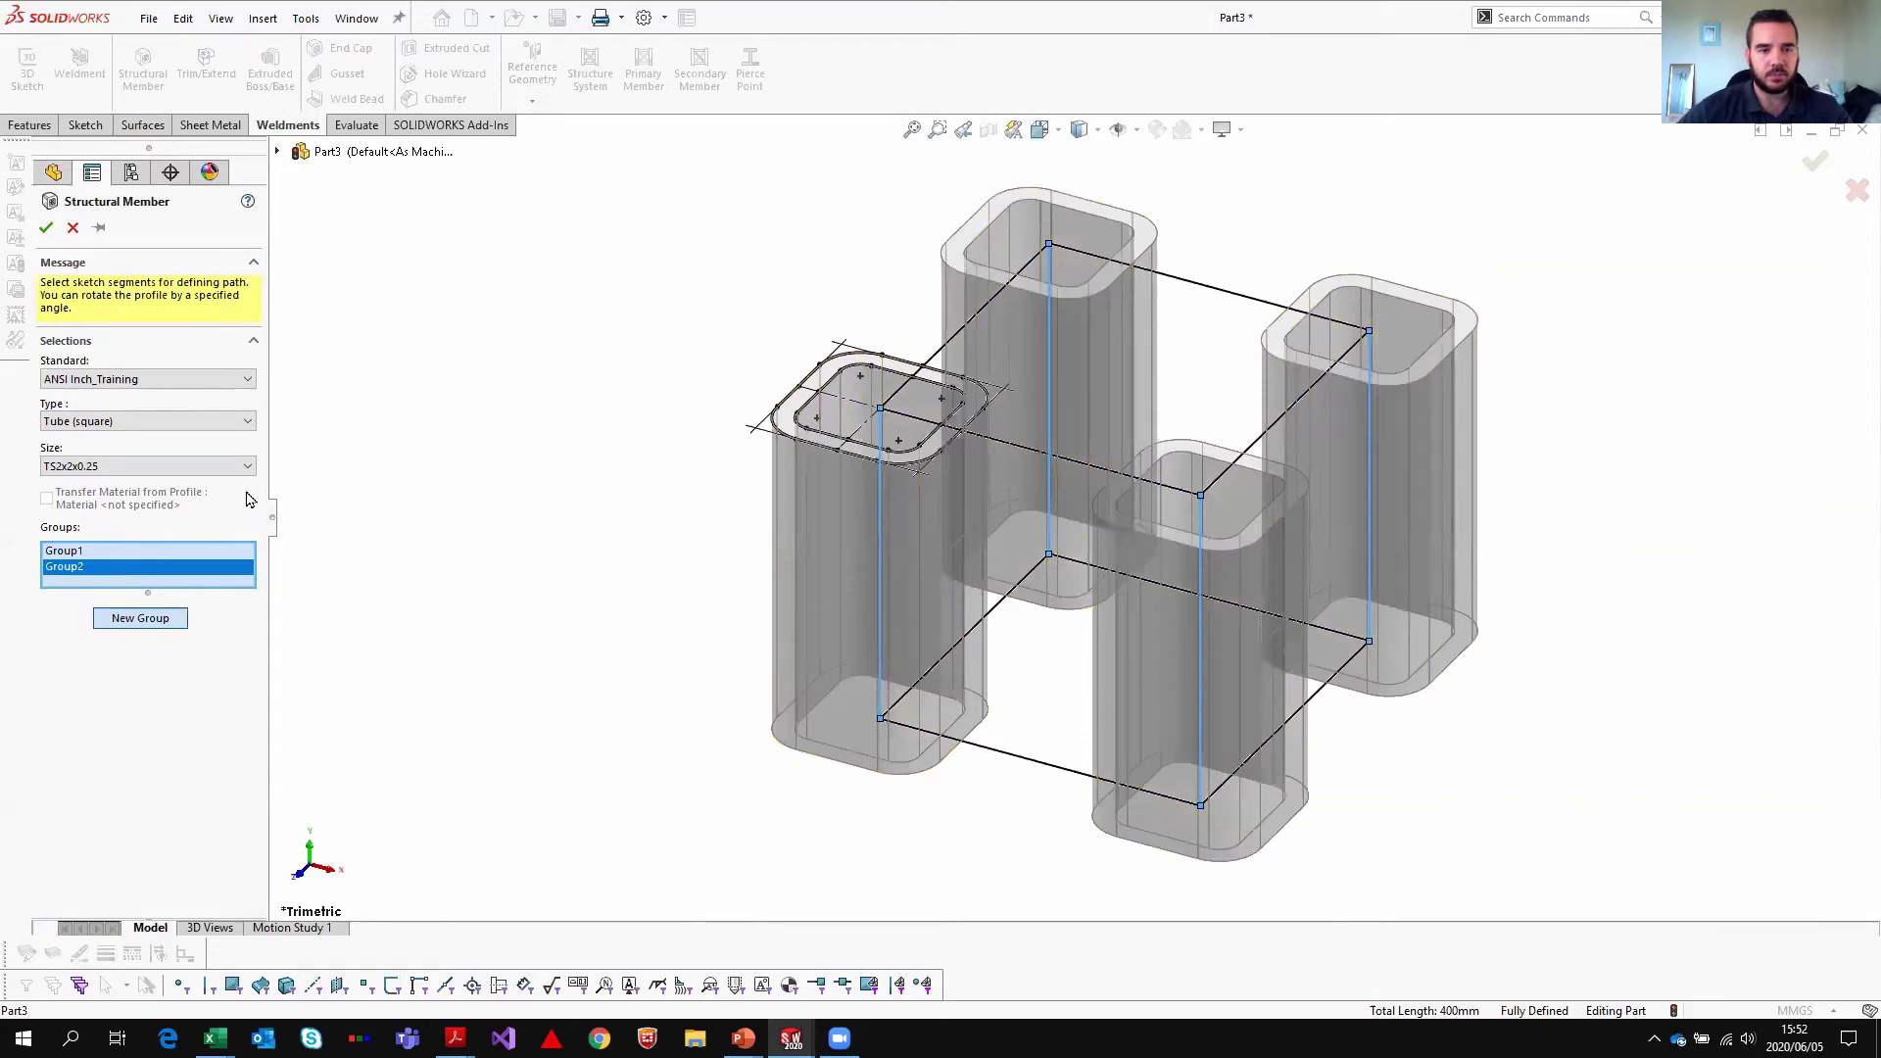
pyautogui.click(1037, 451)
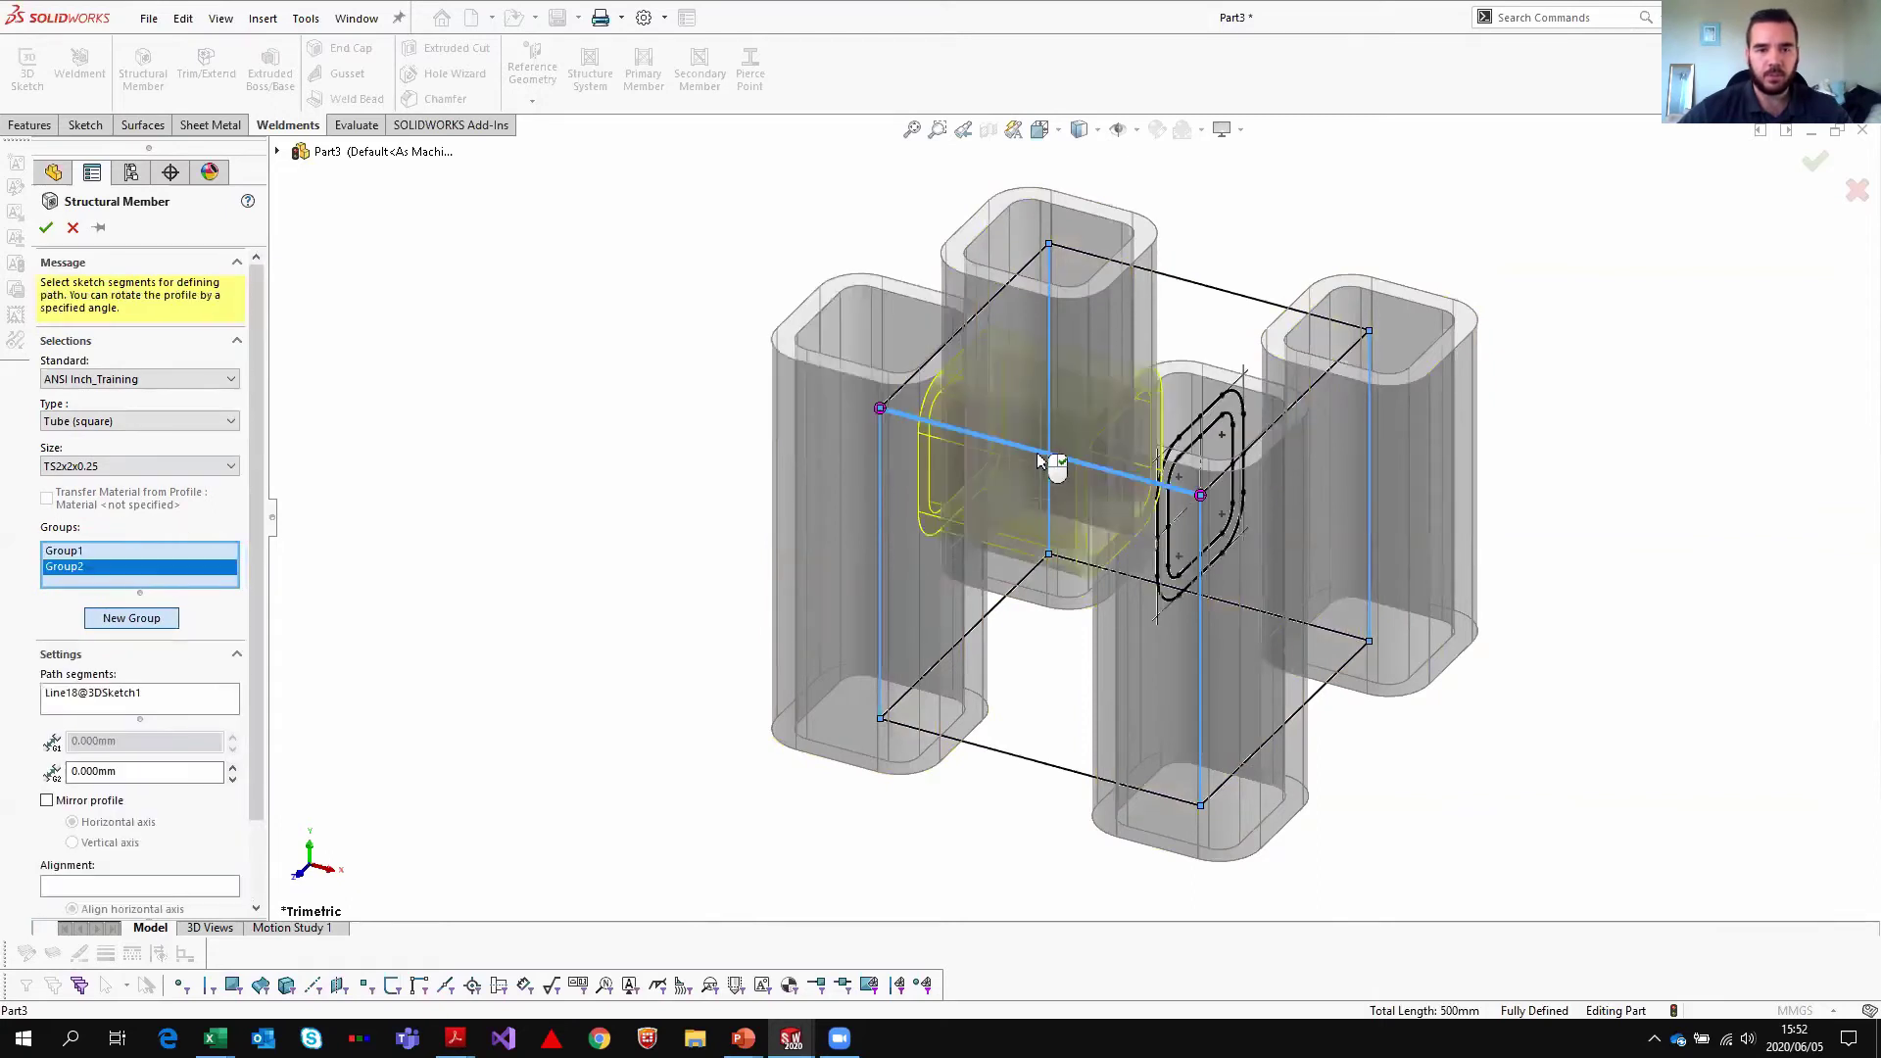
pyautogui.click(1302, 397)
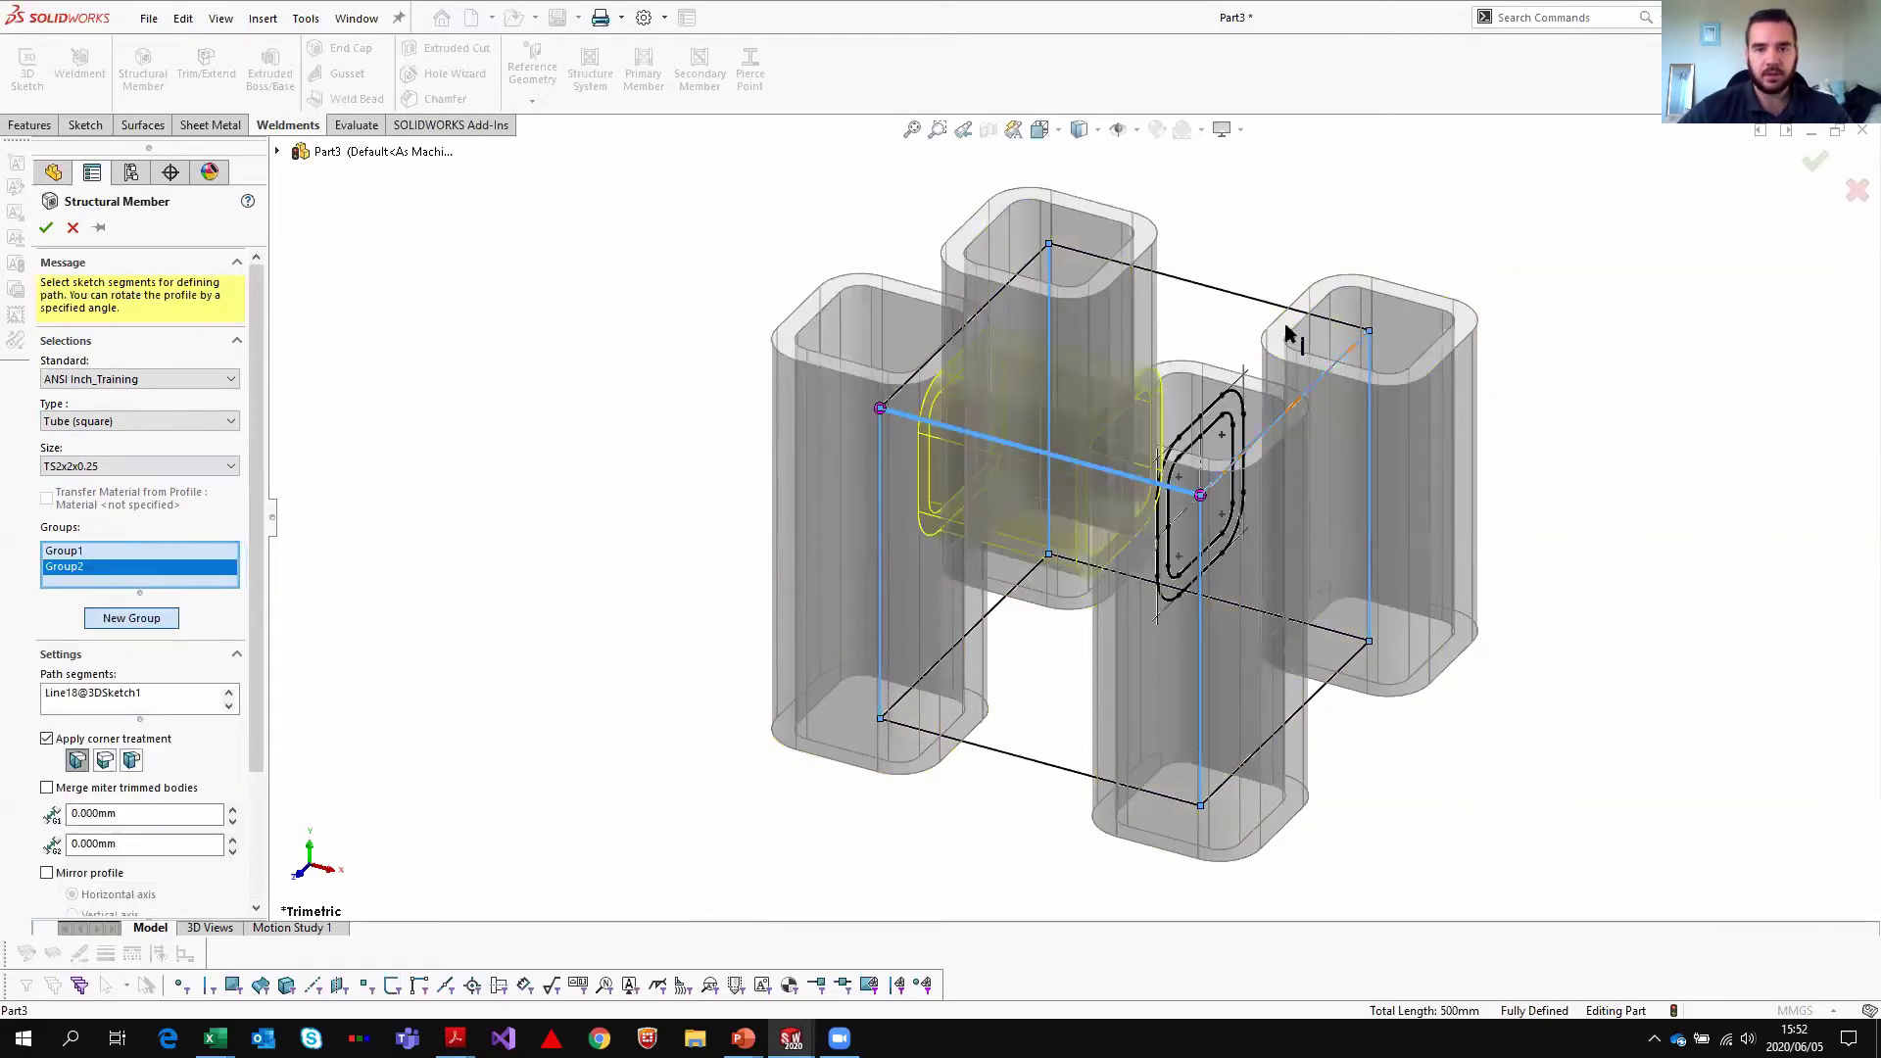
pyautogui.click(1217, 299)
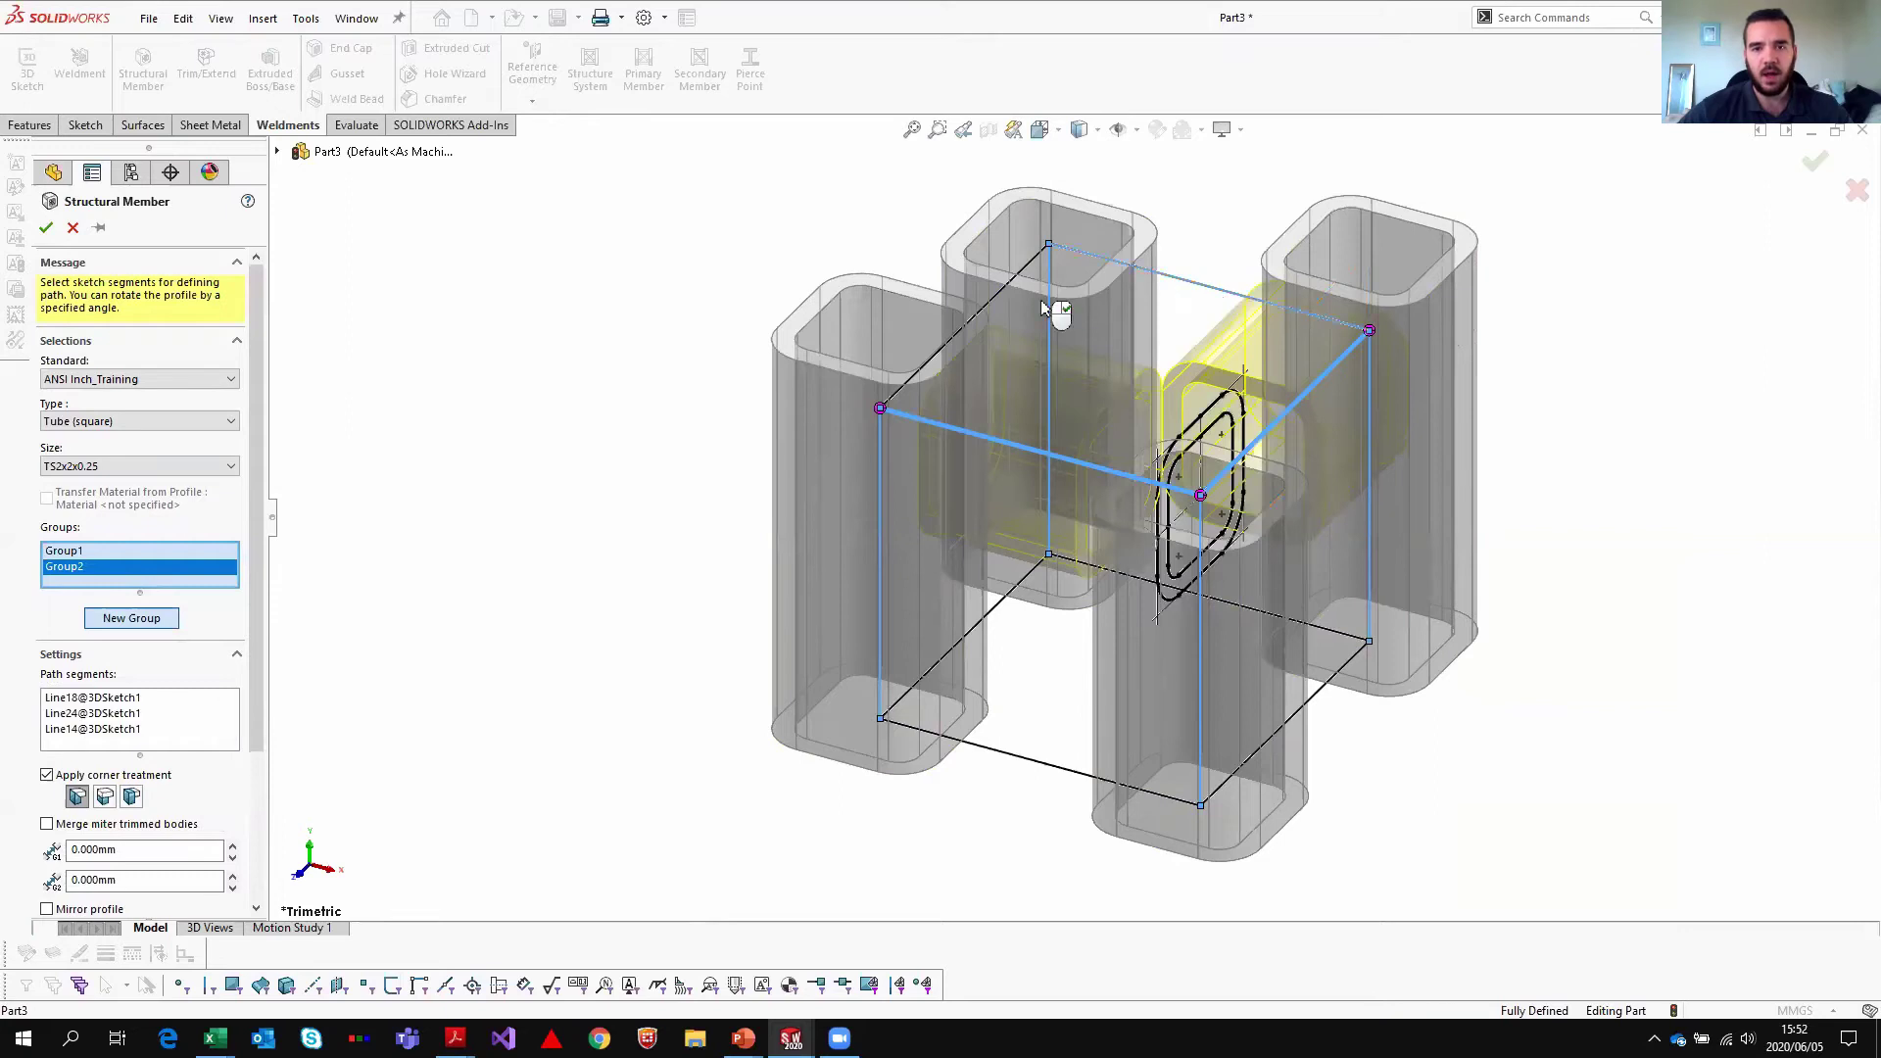
pyautogui.click(990, 300)
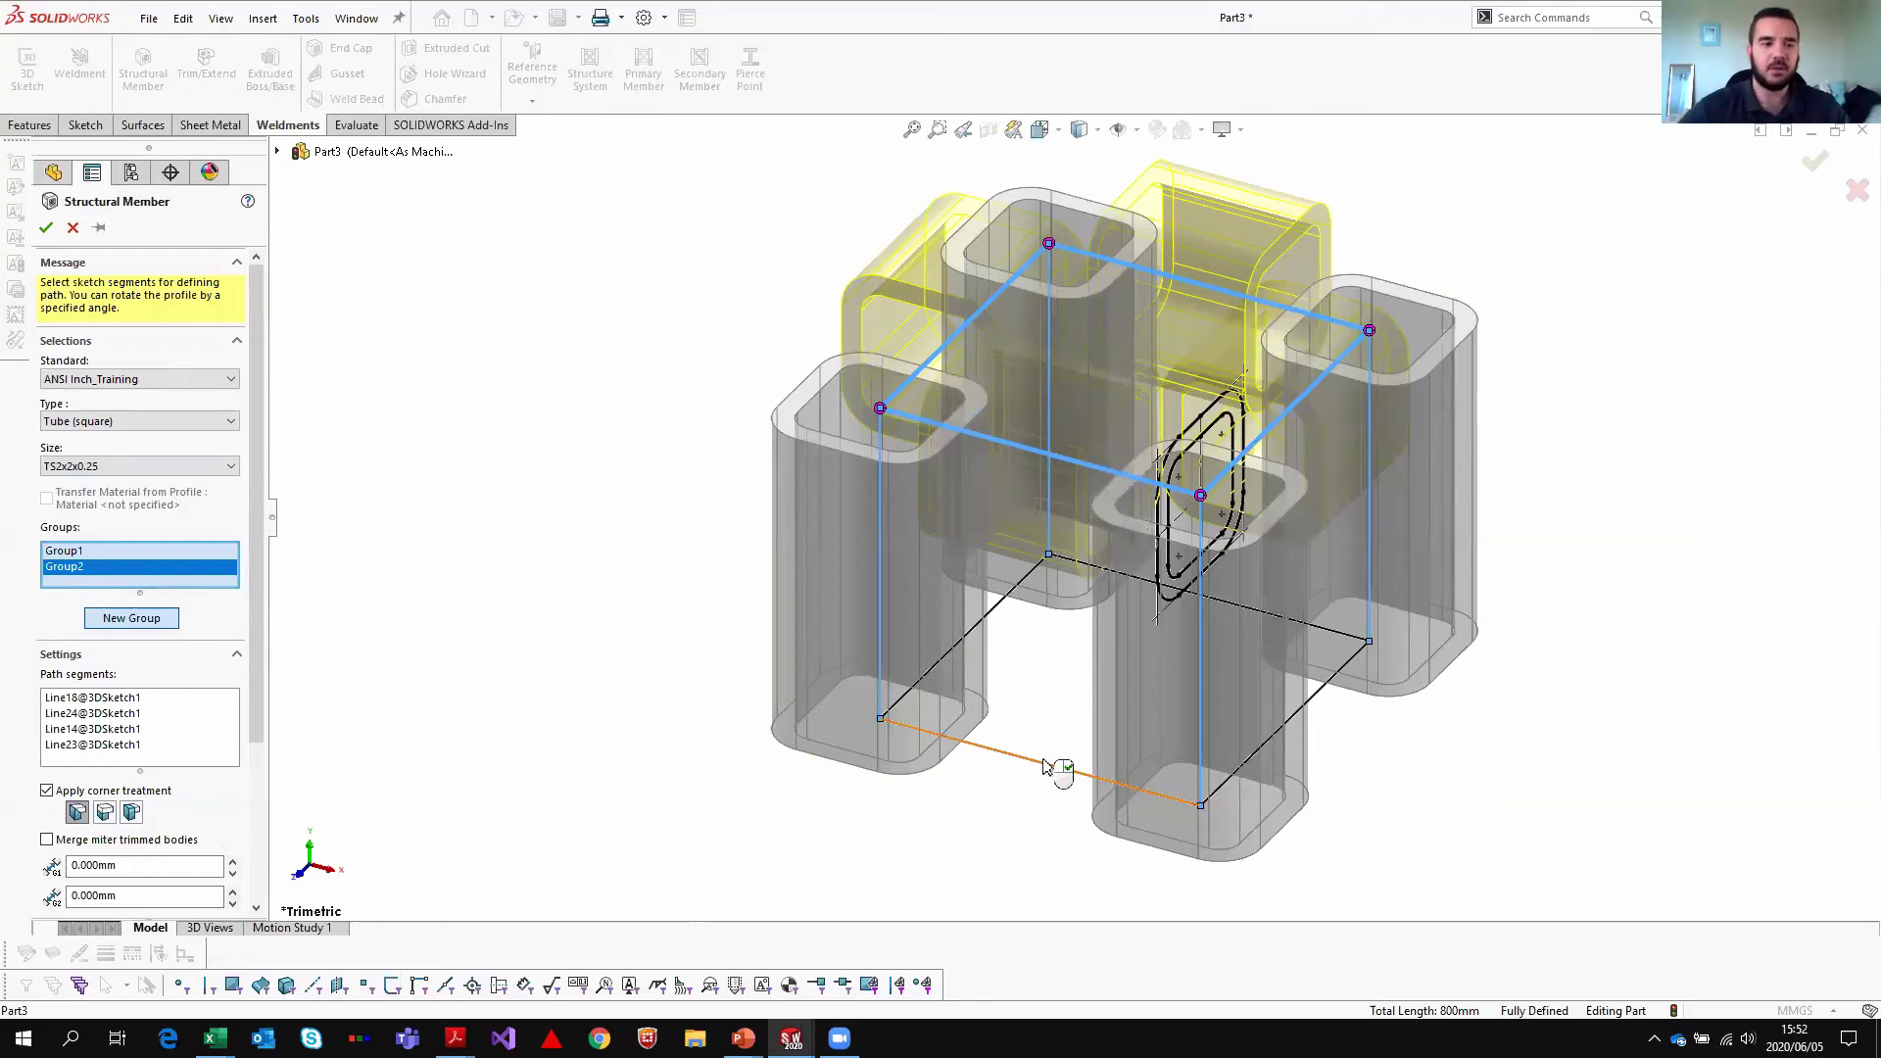
# - Try the End Butt1 and End Butt2 corner treatments on the top group, and switch back to End Miter
pyautogui.scroll(-1, 260, 462)
pyautogui.moveTo(261, 463); pyautogui.dragTo(258, 614)
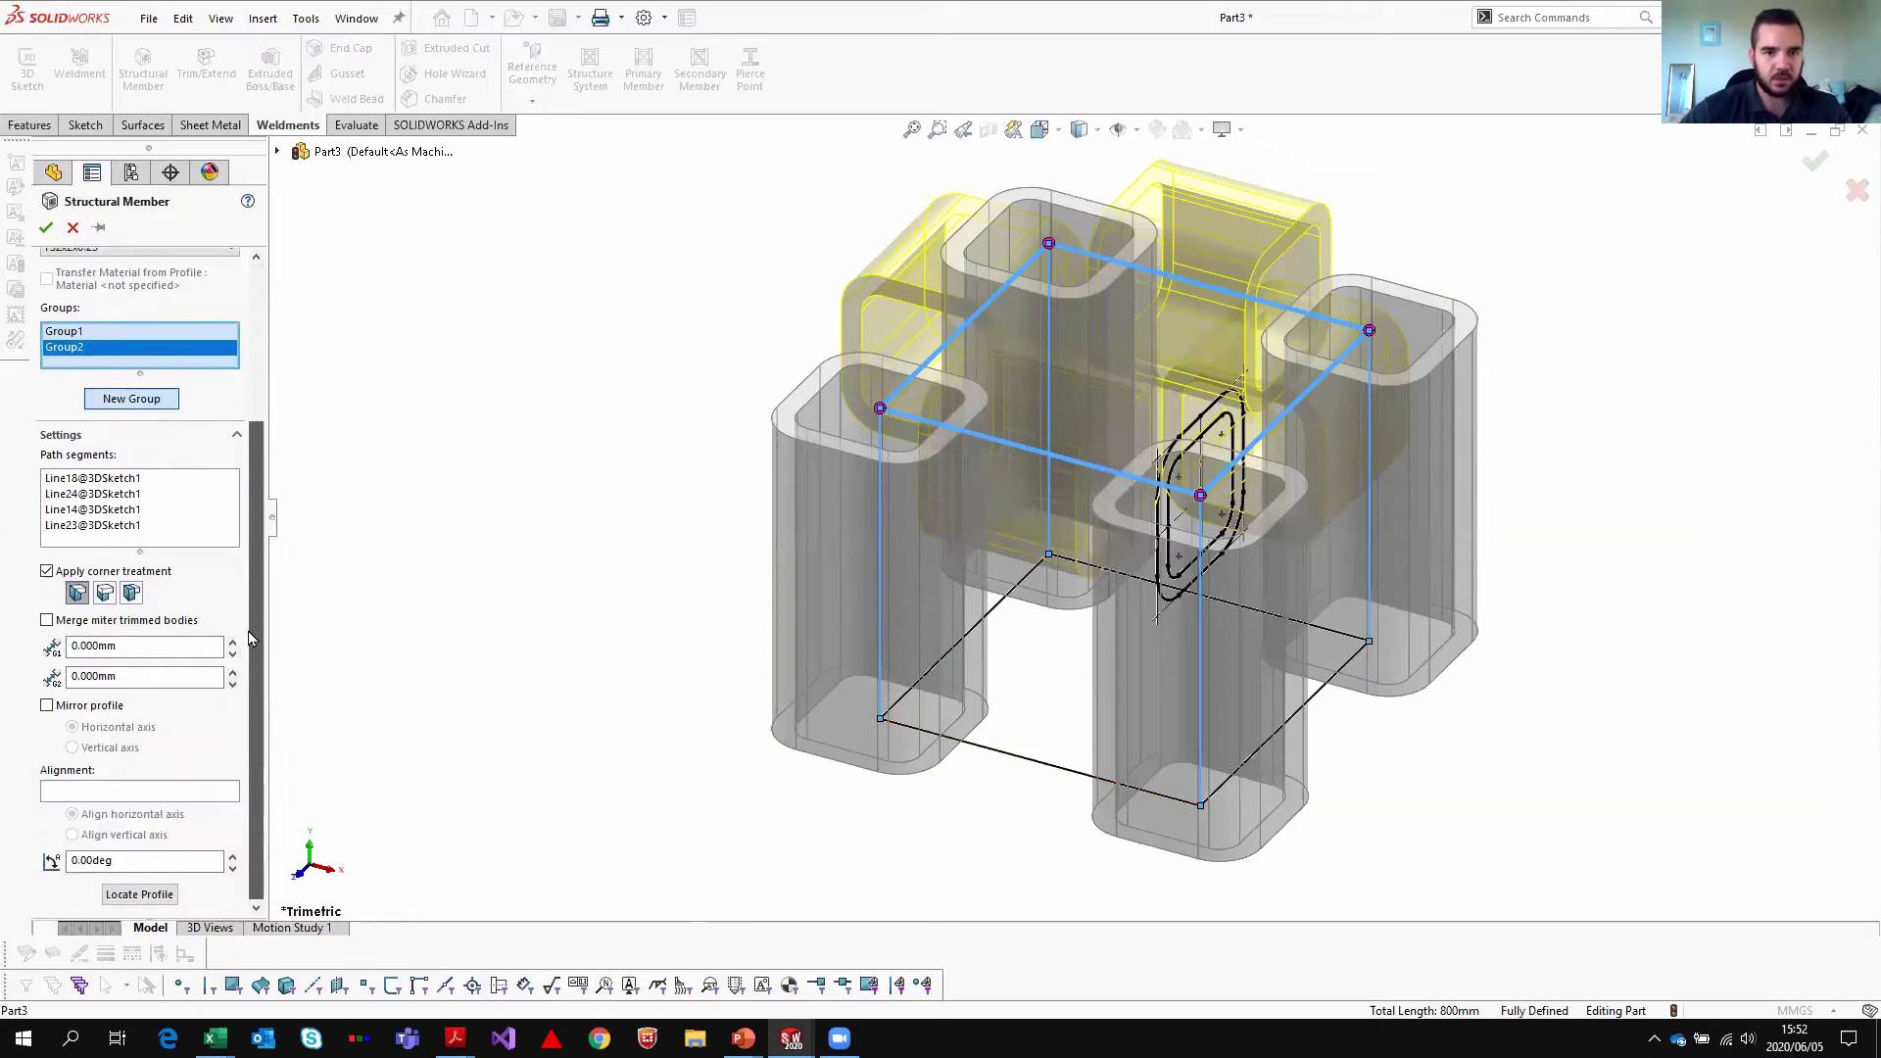
pyautogui.click(77, 595)
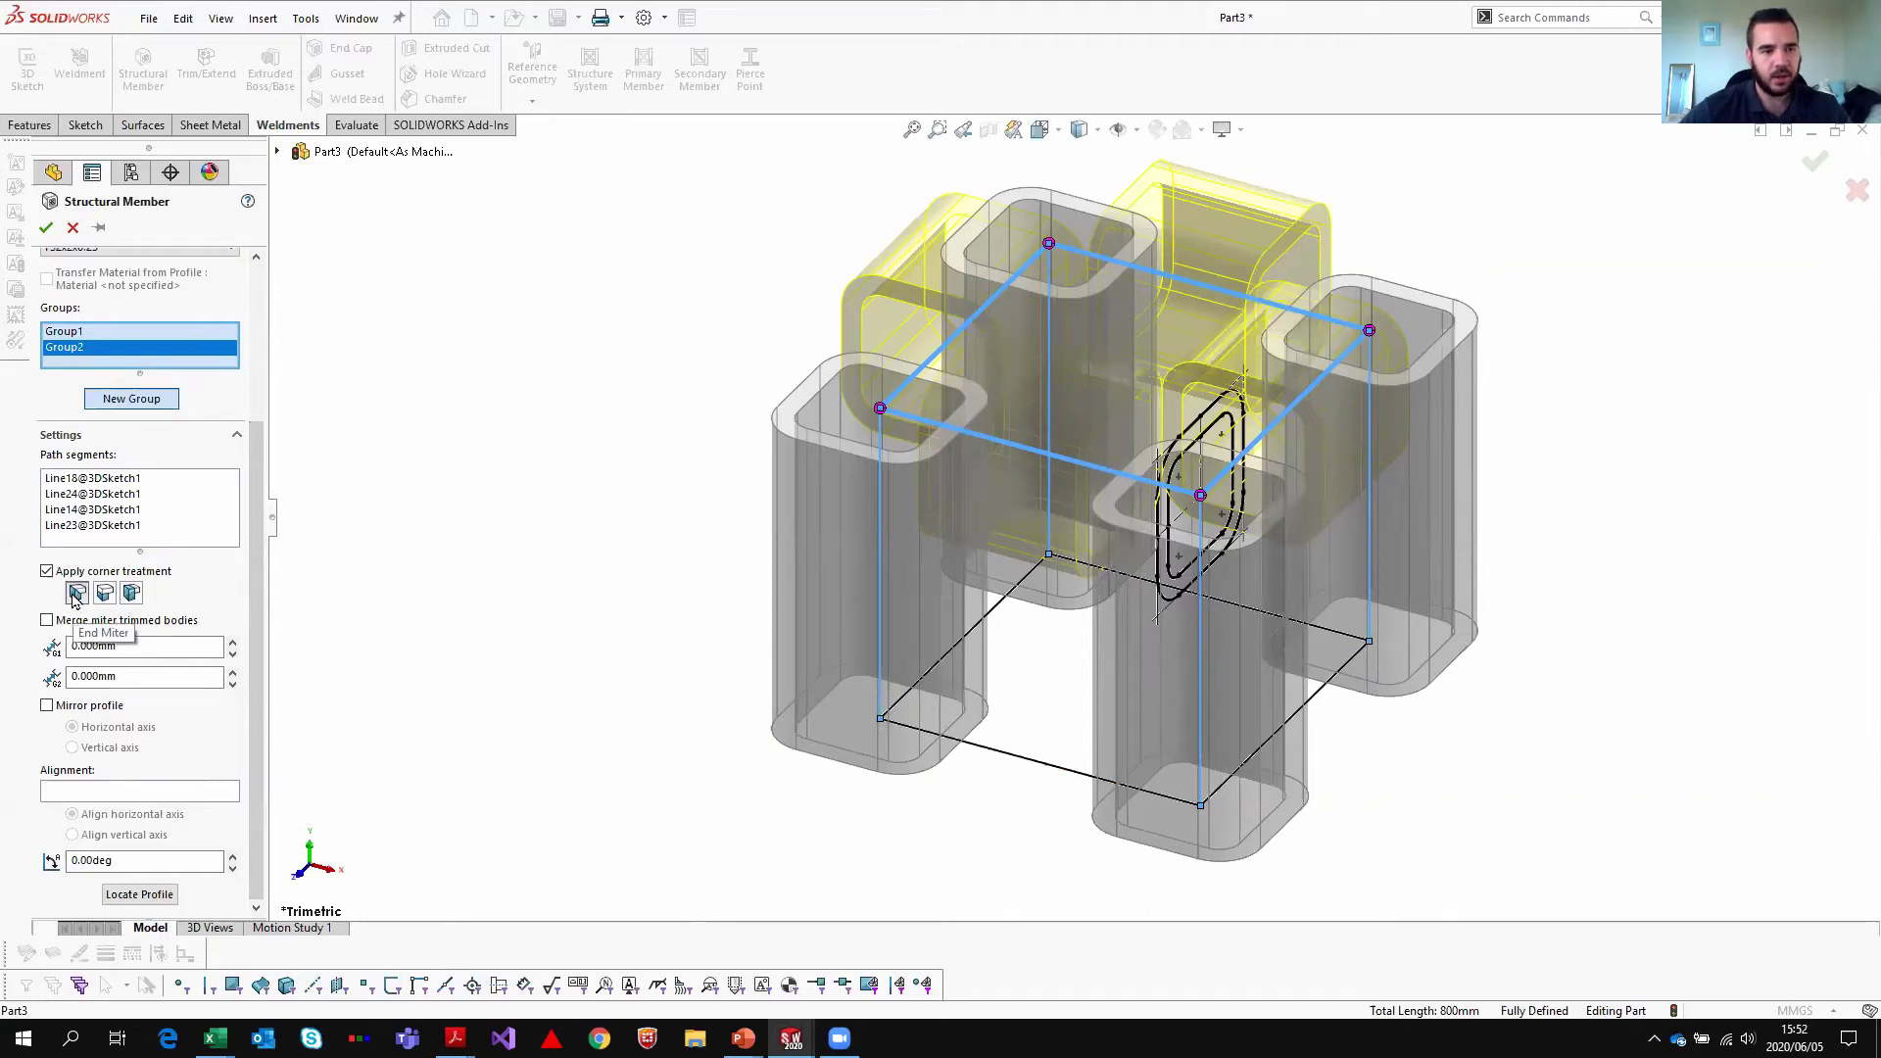
pyautogui.click(105, 594)
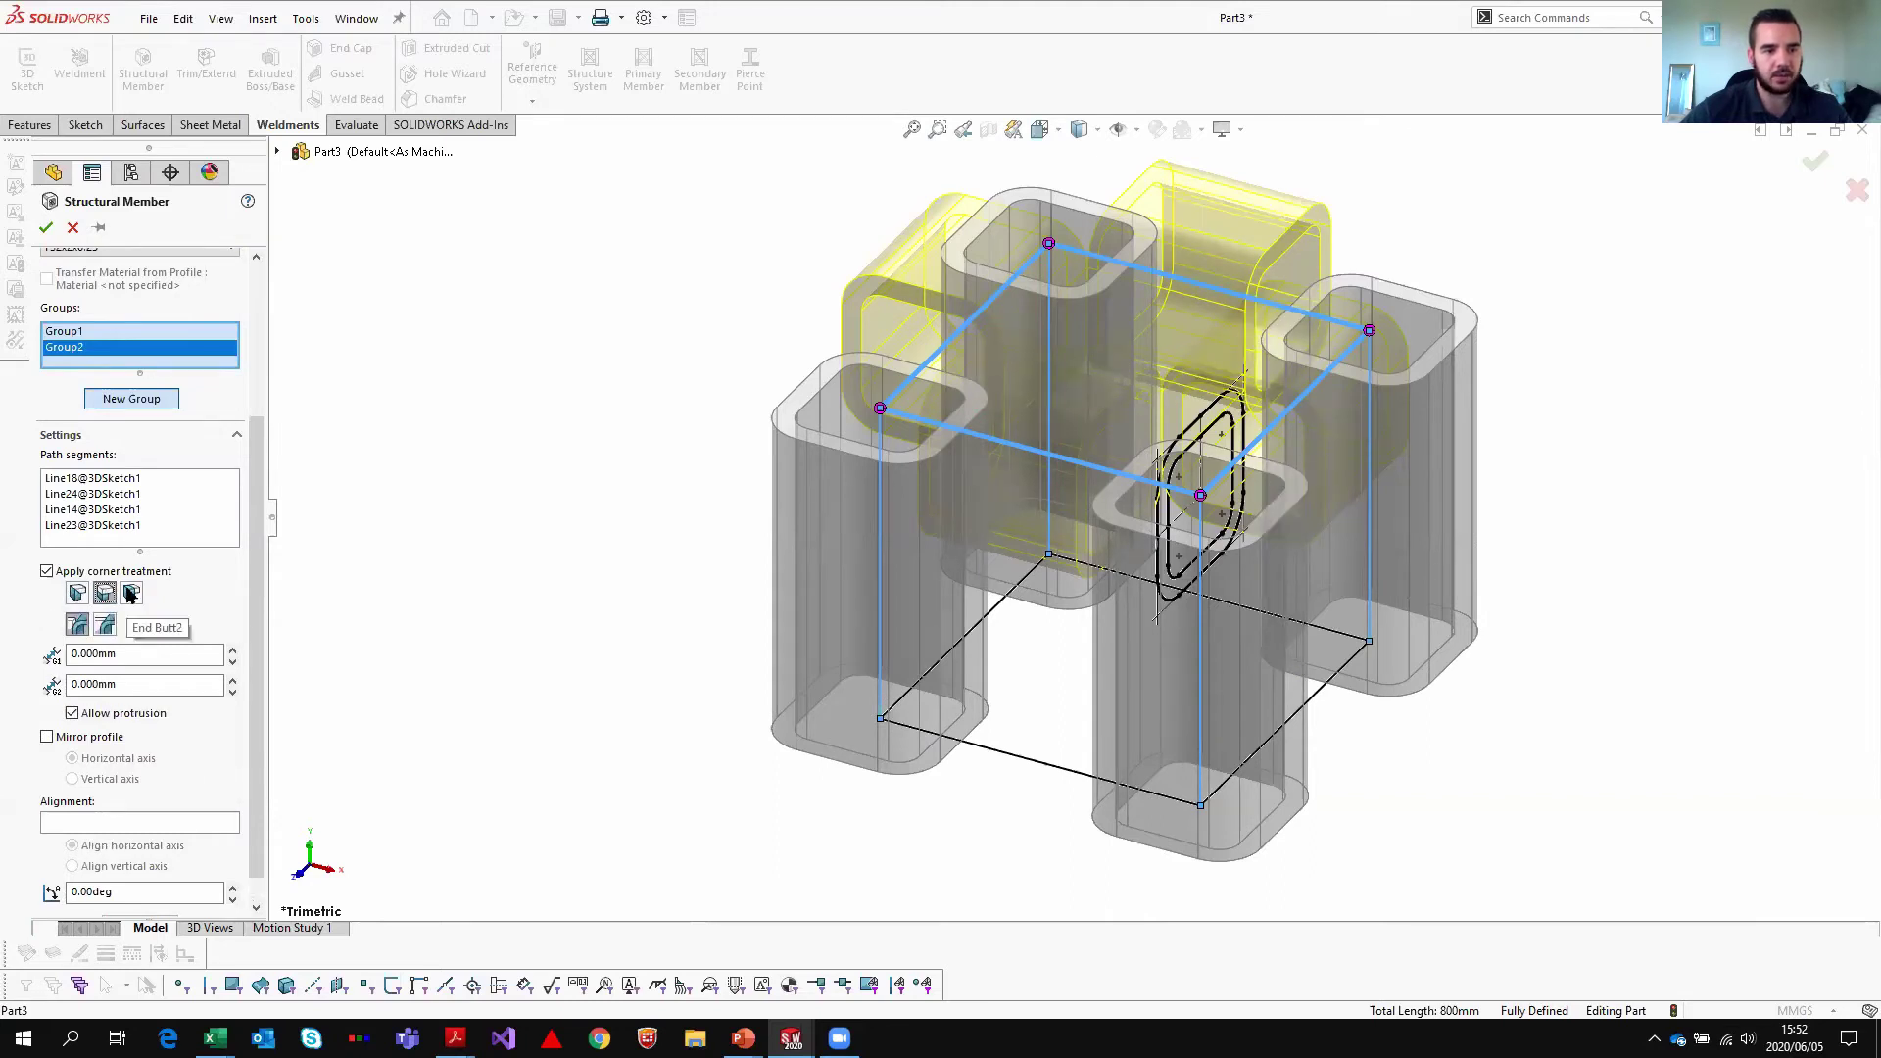
pyautogui.click(131, 594)
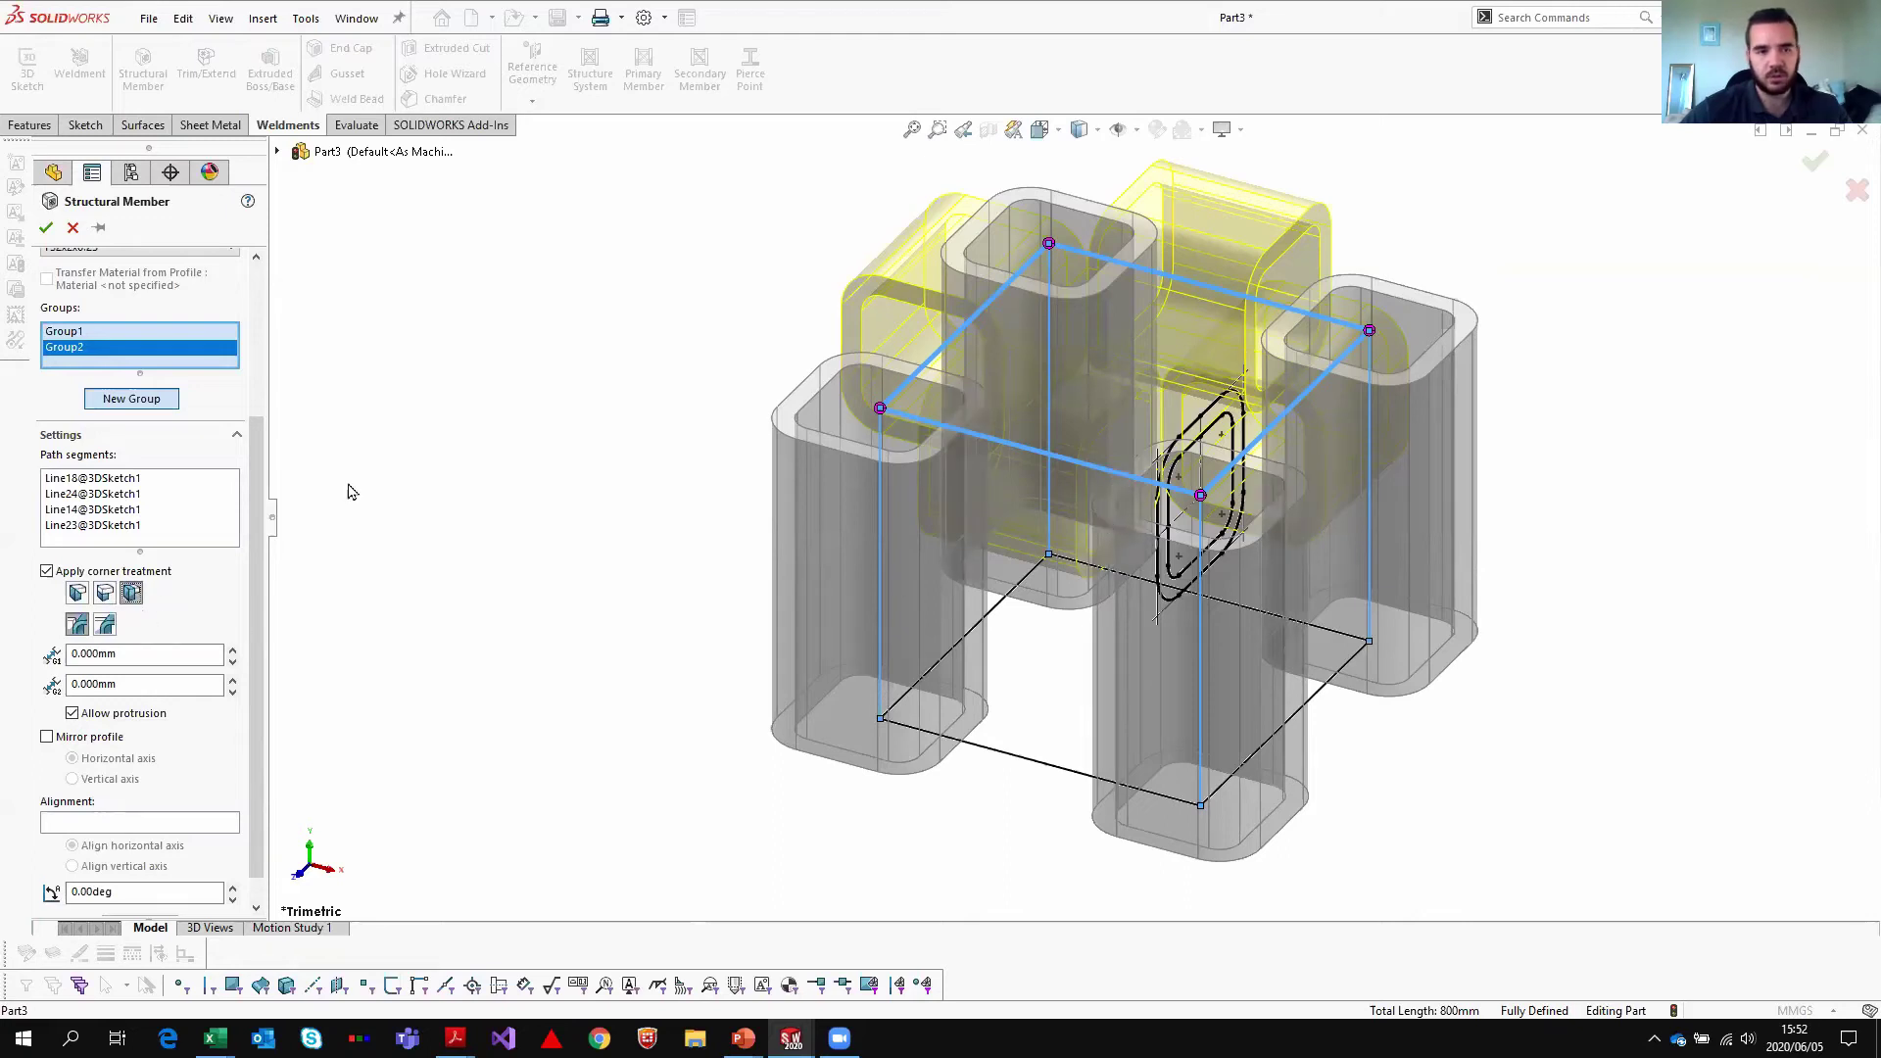
pyautogui.click(78, 594)
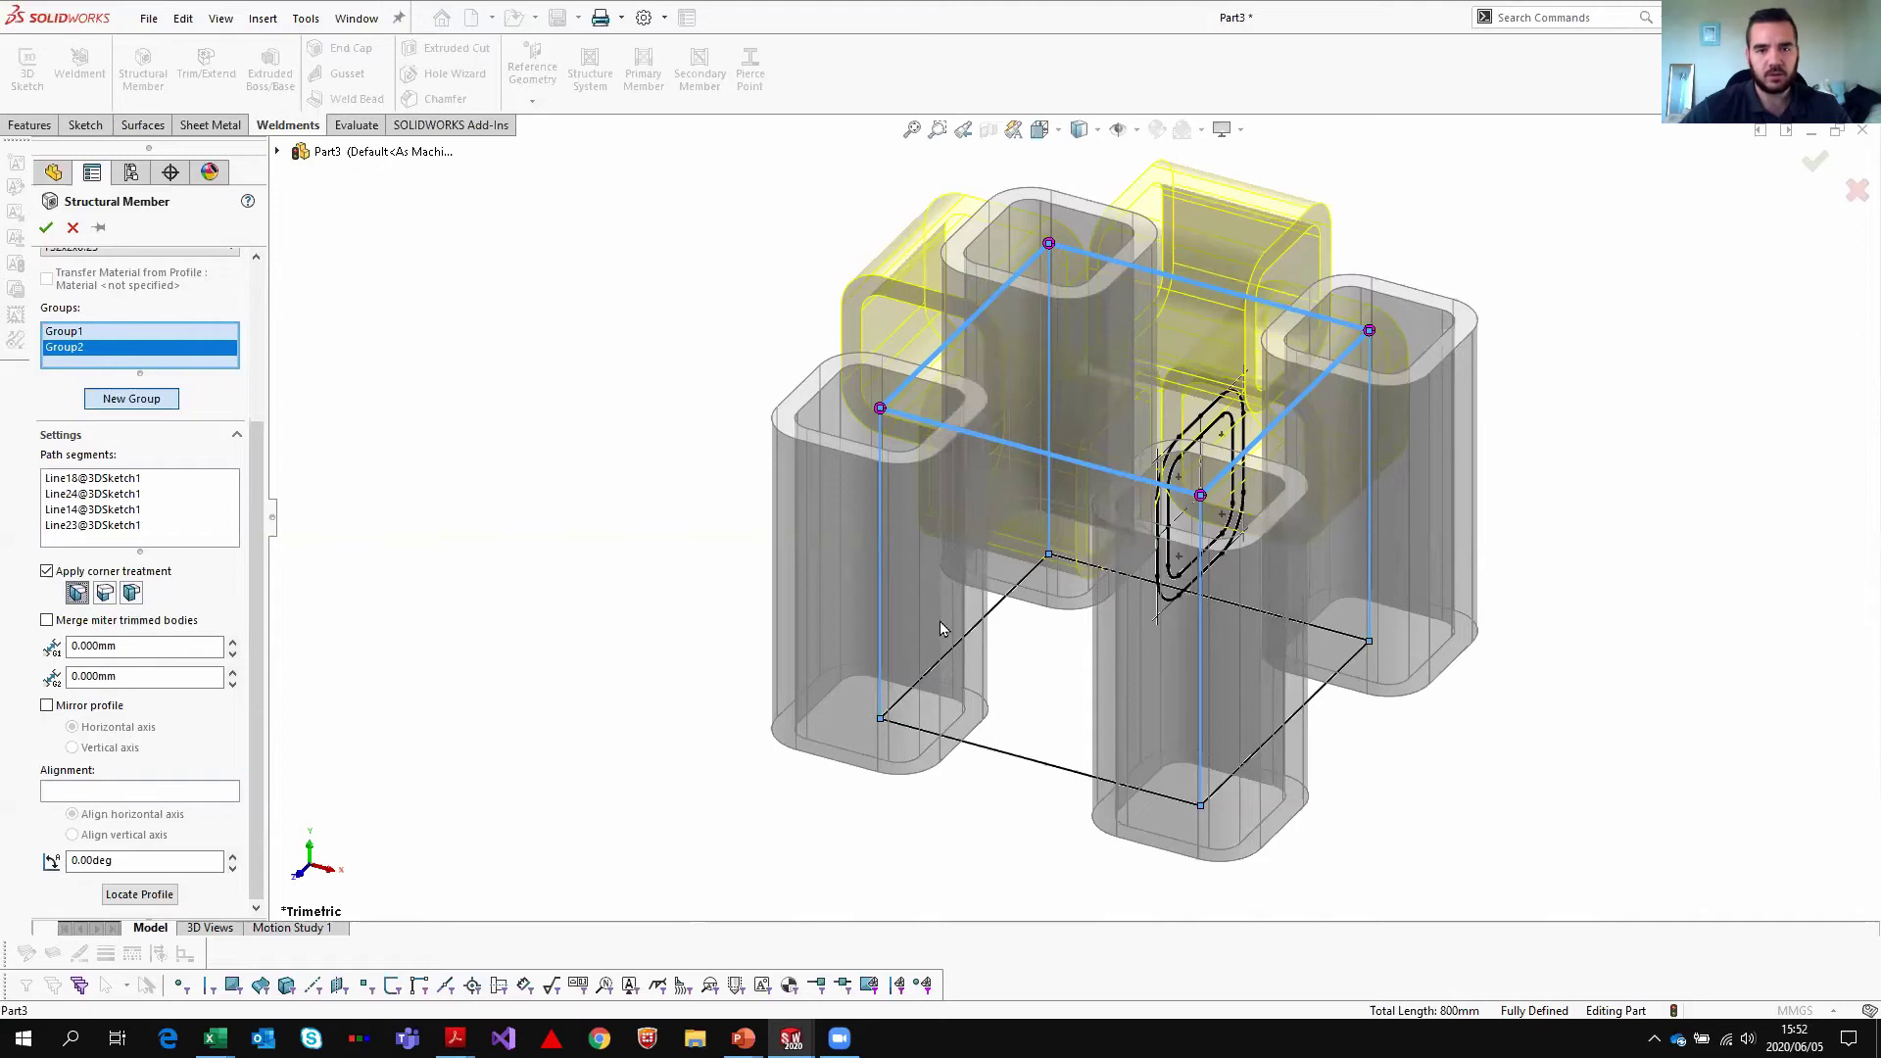
# - Create a third group along the cube's four bottom lines and finish the structural member
pyautogui.click(131, 398)
pyautogui.click(1056, 762)
pyautogui.click(1004, 621)
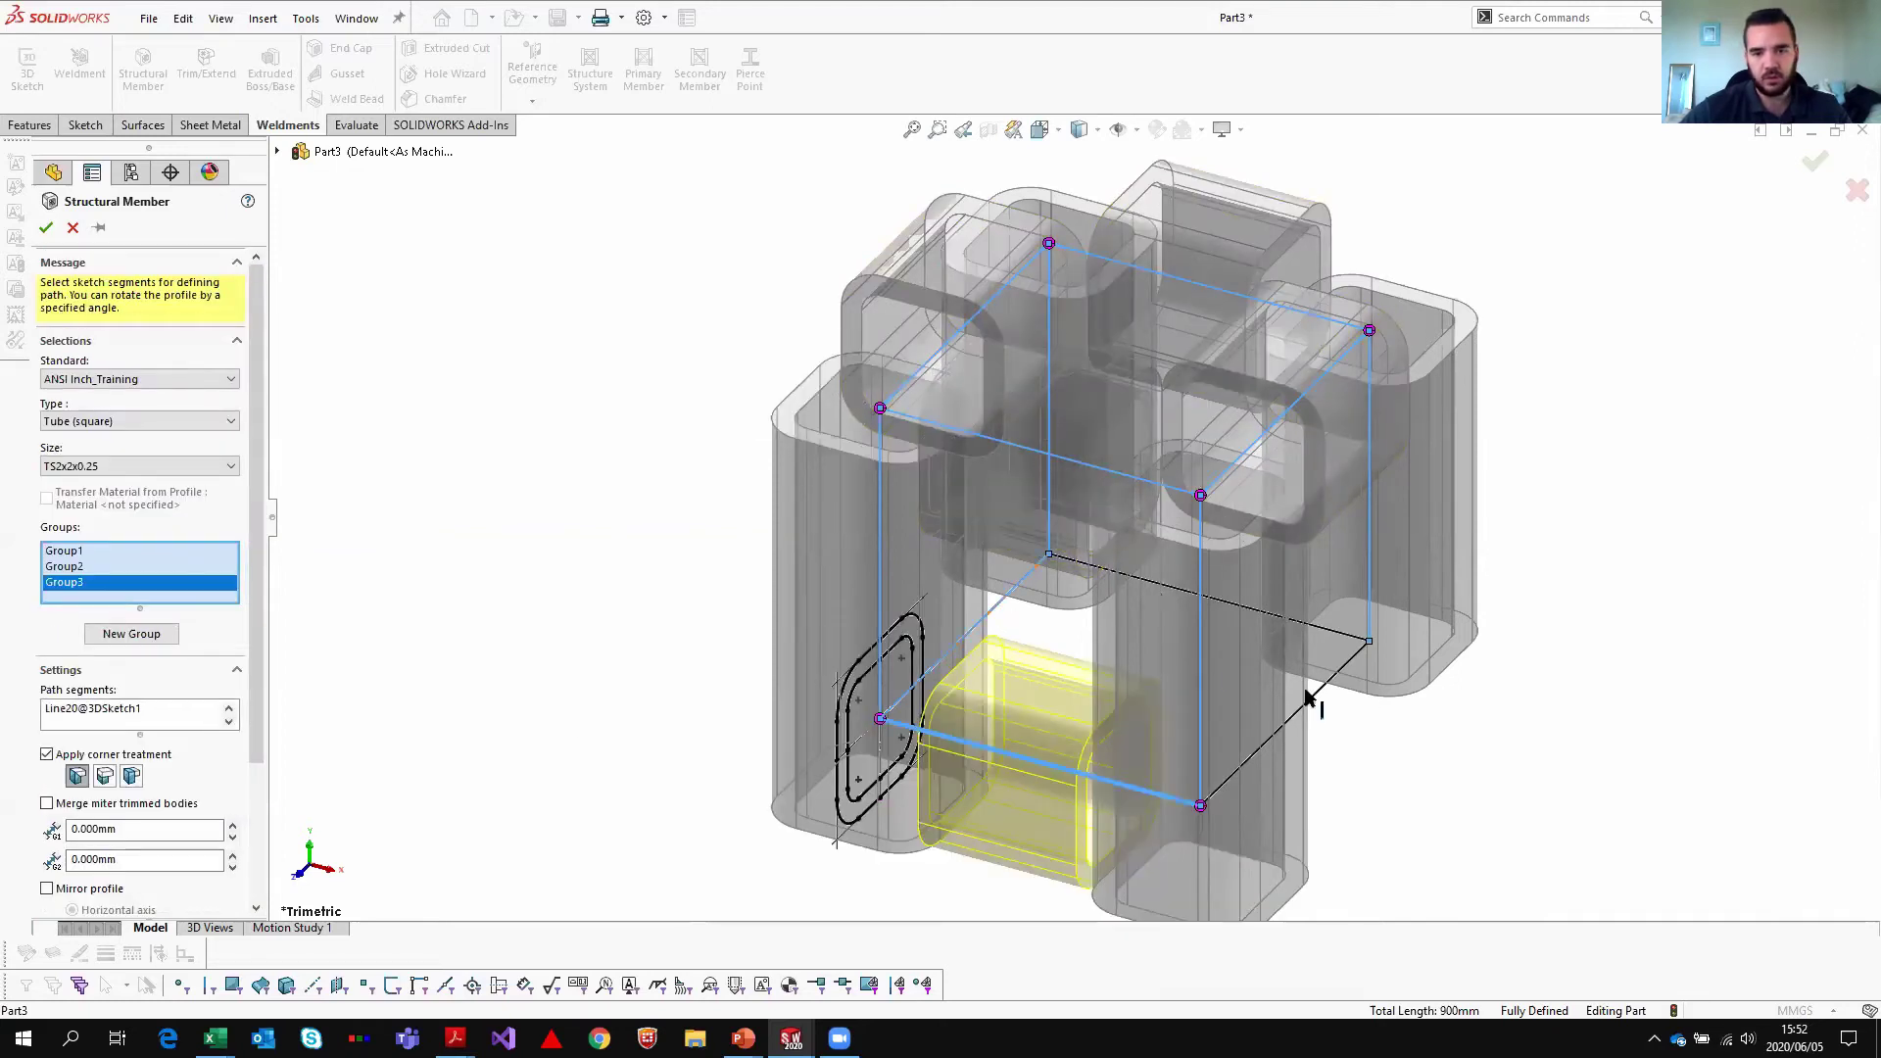
pyautogui.click(1266, 614)
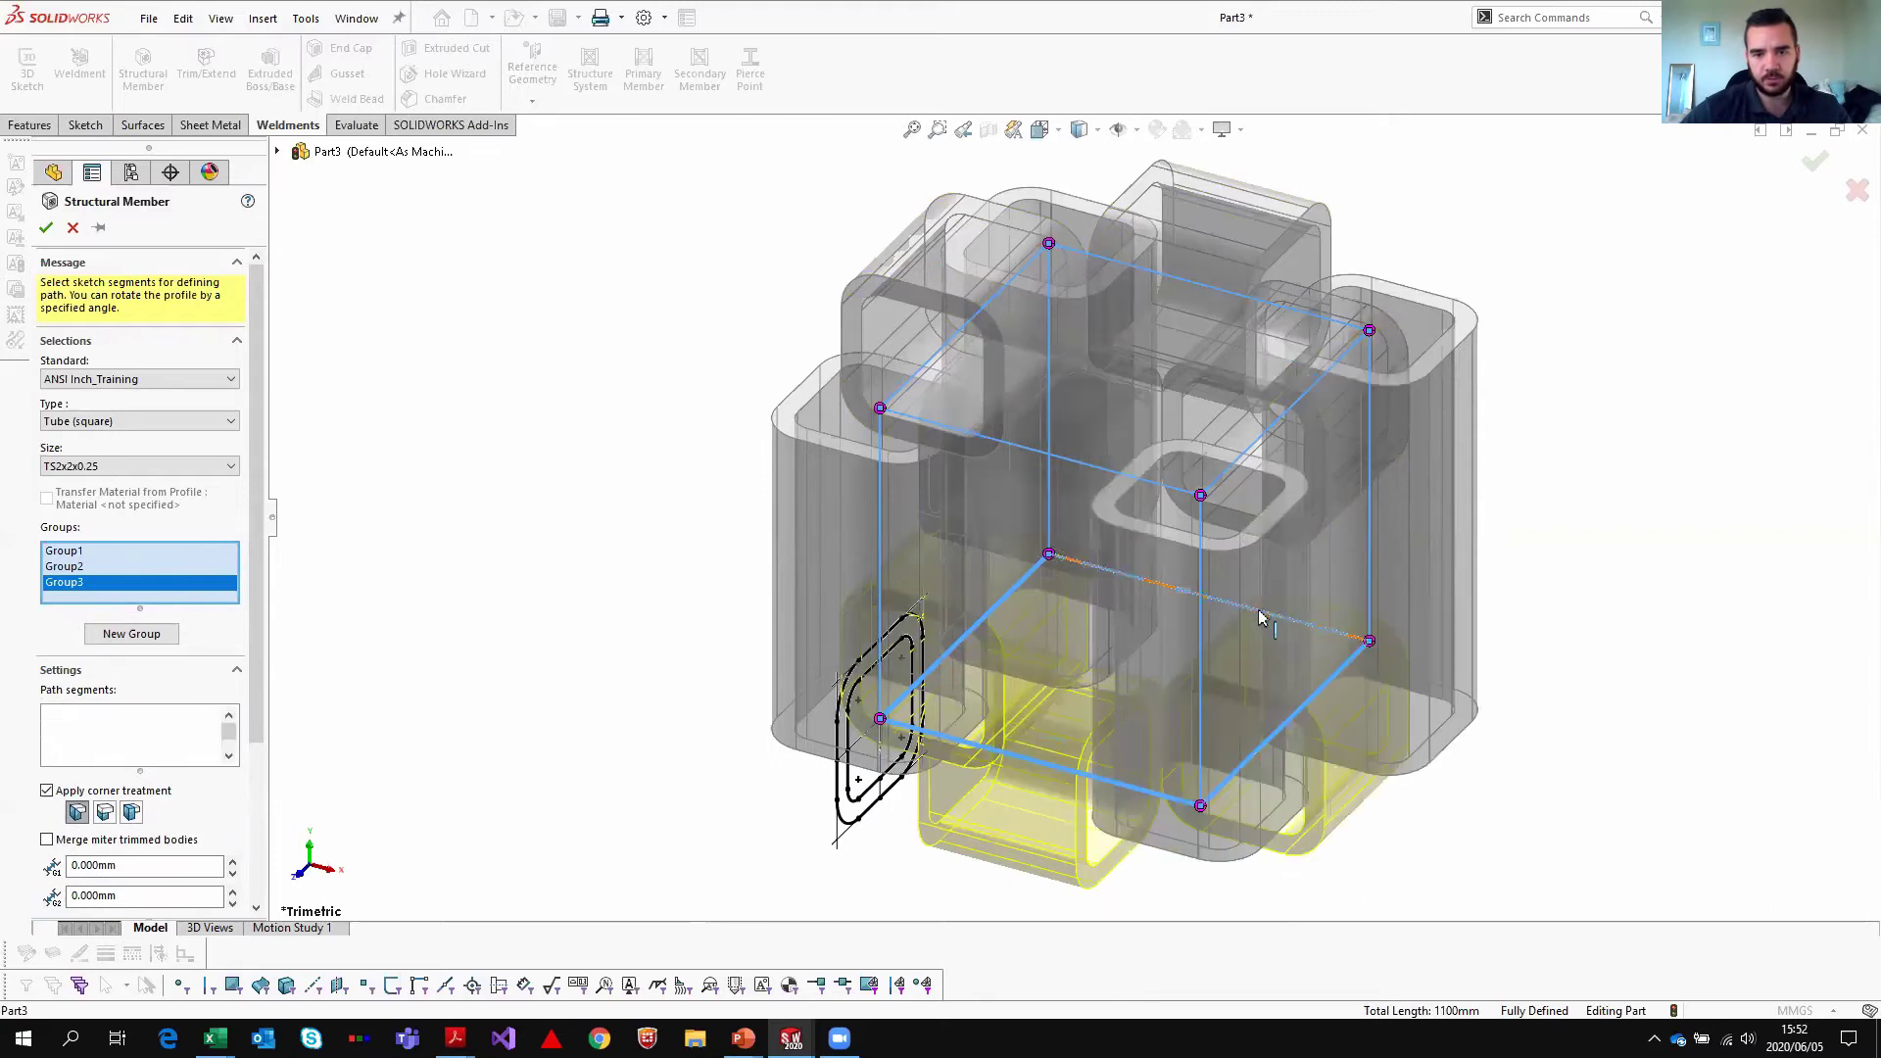
pyautogui.click(46, 227)
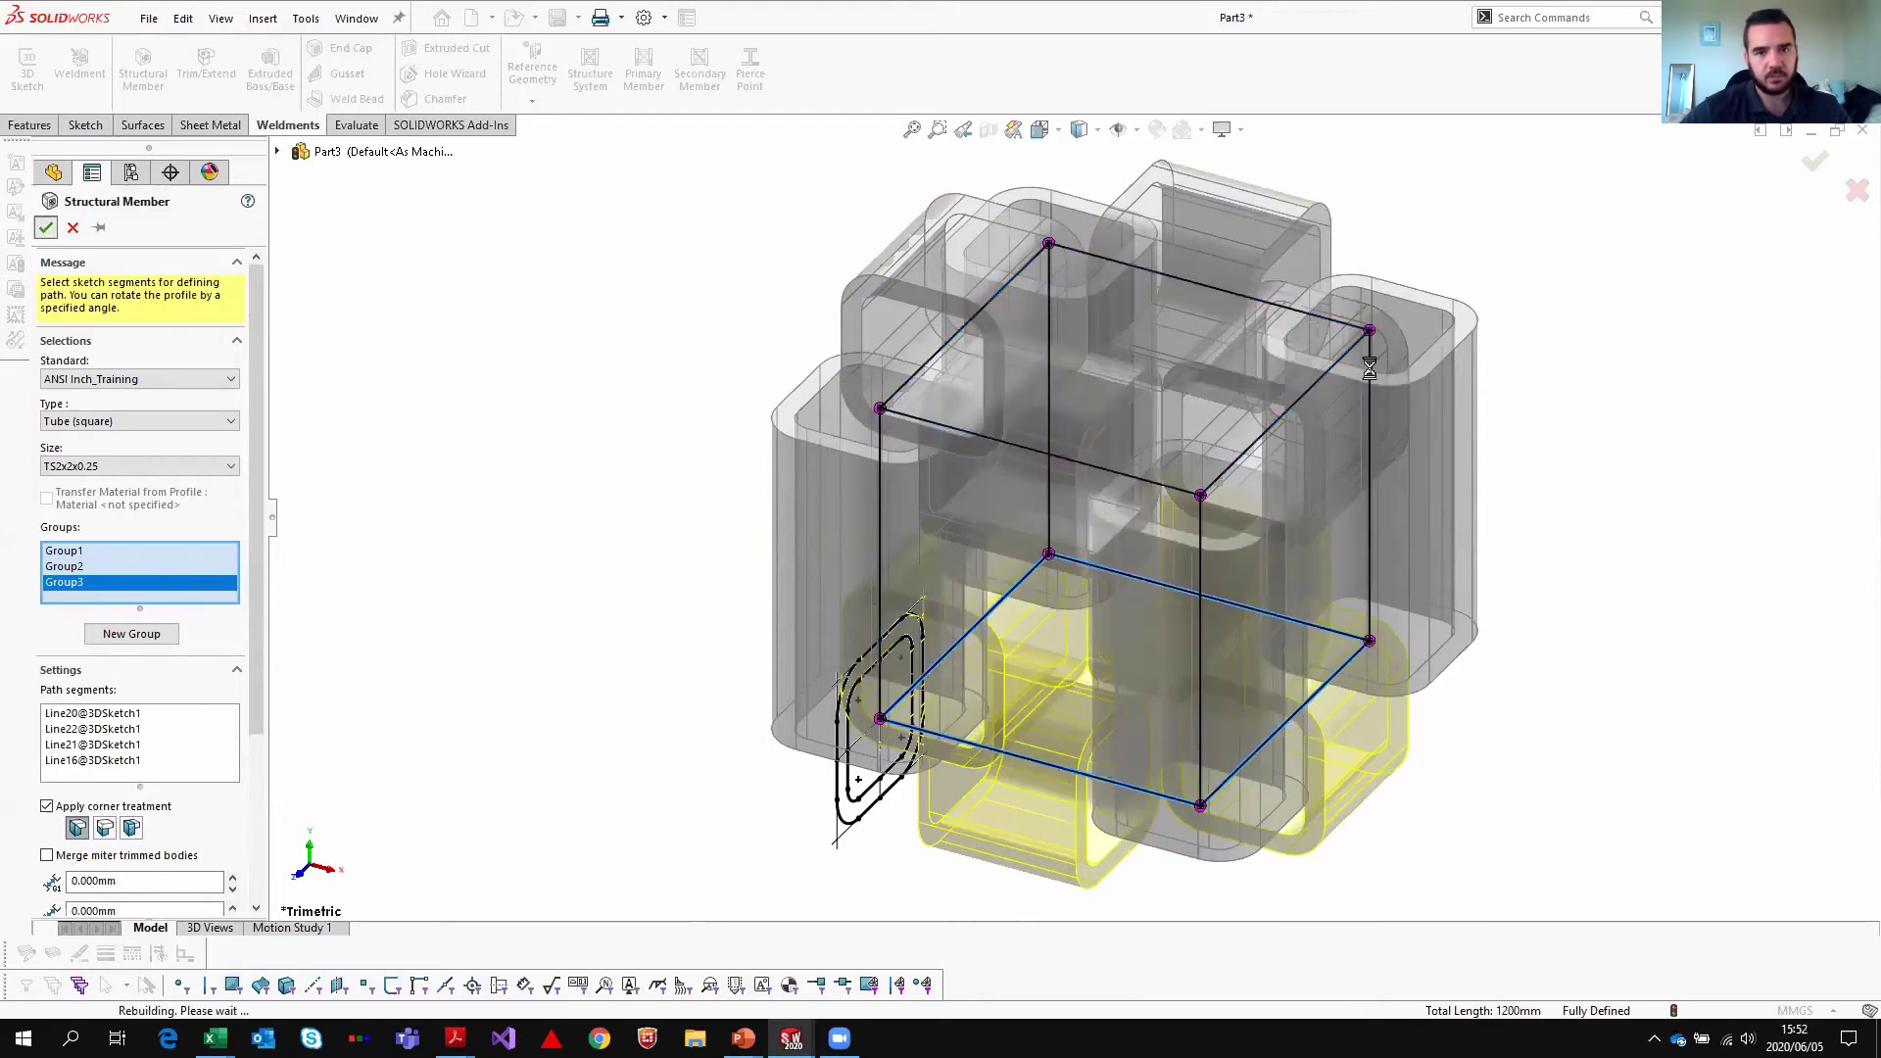
pyautogui.keyDown('ctrl'); pyautogui.moveTo(1371, 554); pyautogui.dragTo(1146, 534, button='middle'); pyautogui.keyUp('ctrl')
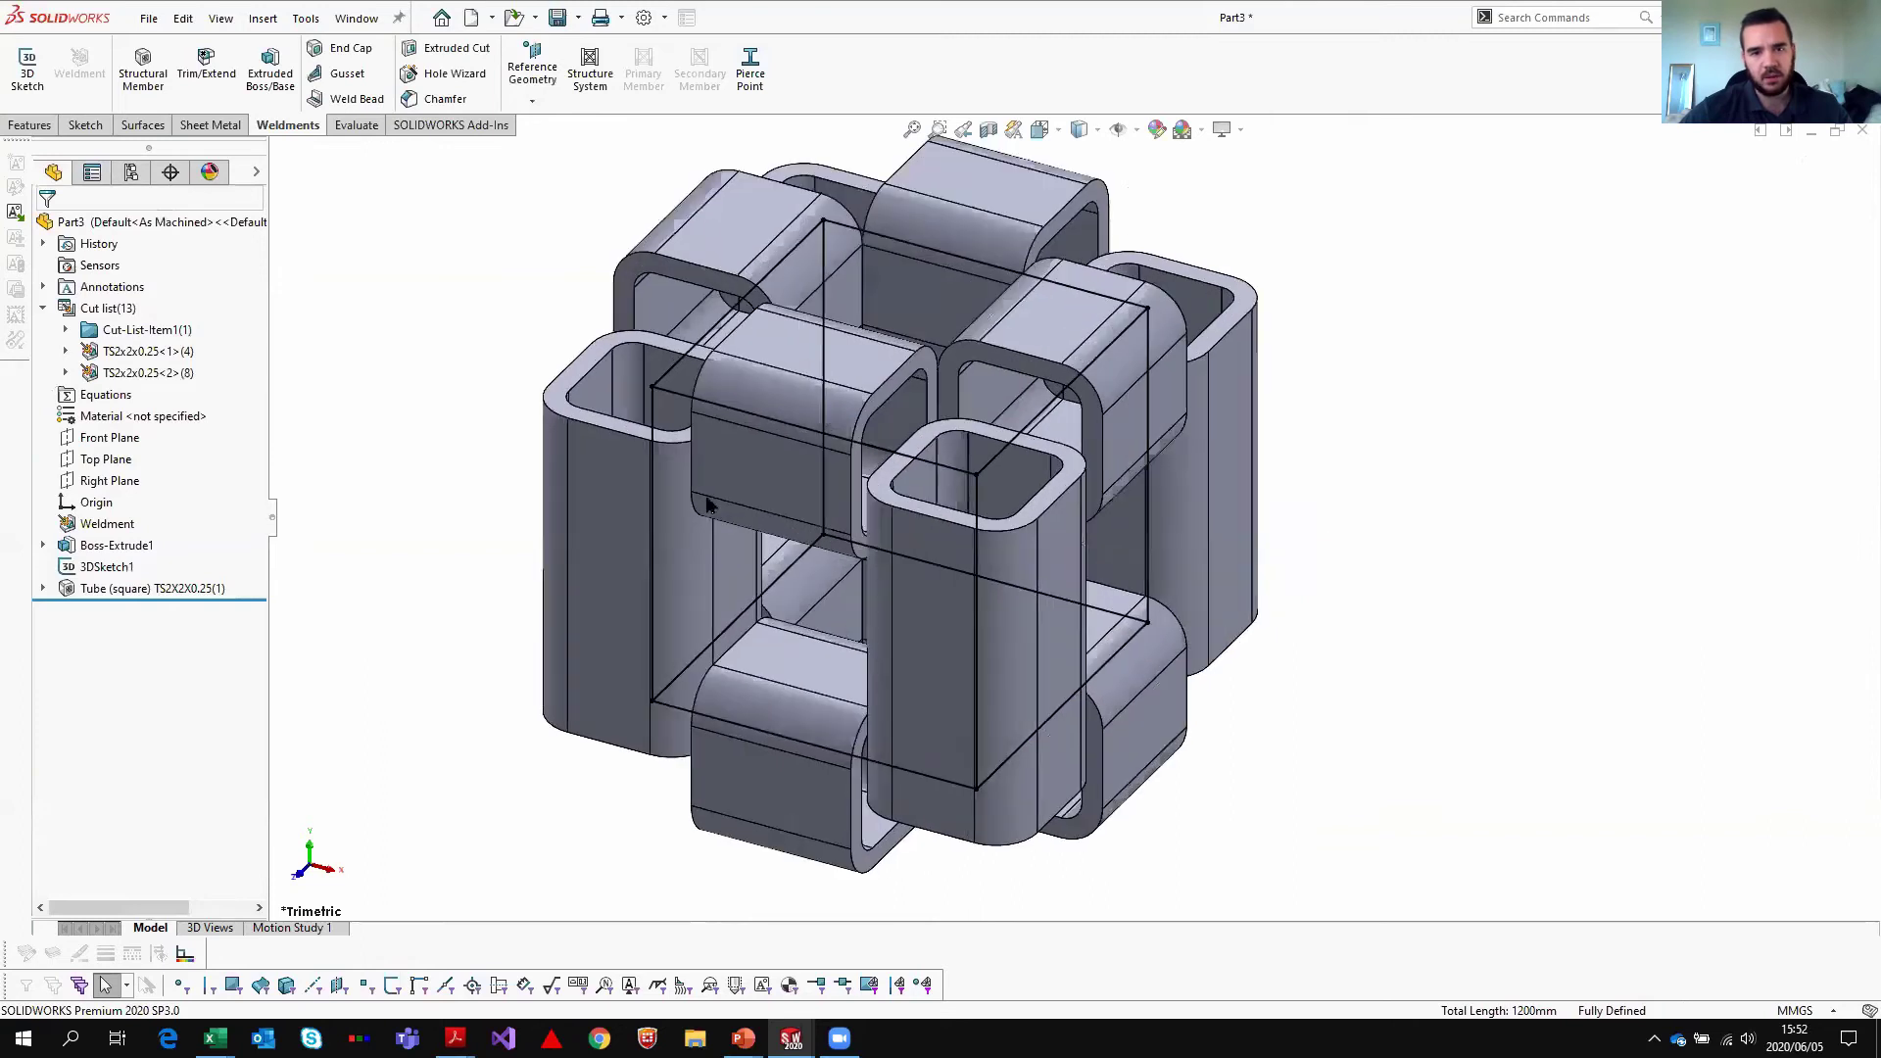
pyautogui.moveTo(1024, 654)
pyautogui.mouseDown(button='middle')
pyautogui.moveTo(1038, 607)
pyautogui.moveTo(1022, 557)
pyautogui.moveTo(1032, 576)
pyautogui.moveTo(980, 568)
pyautogui.moveTo(1009, 578)
pyautogui.mouseUp(button='middle')
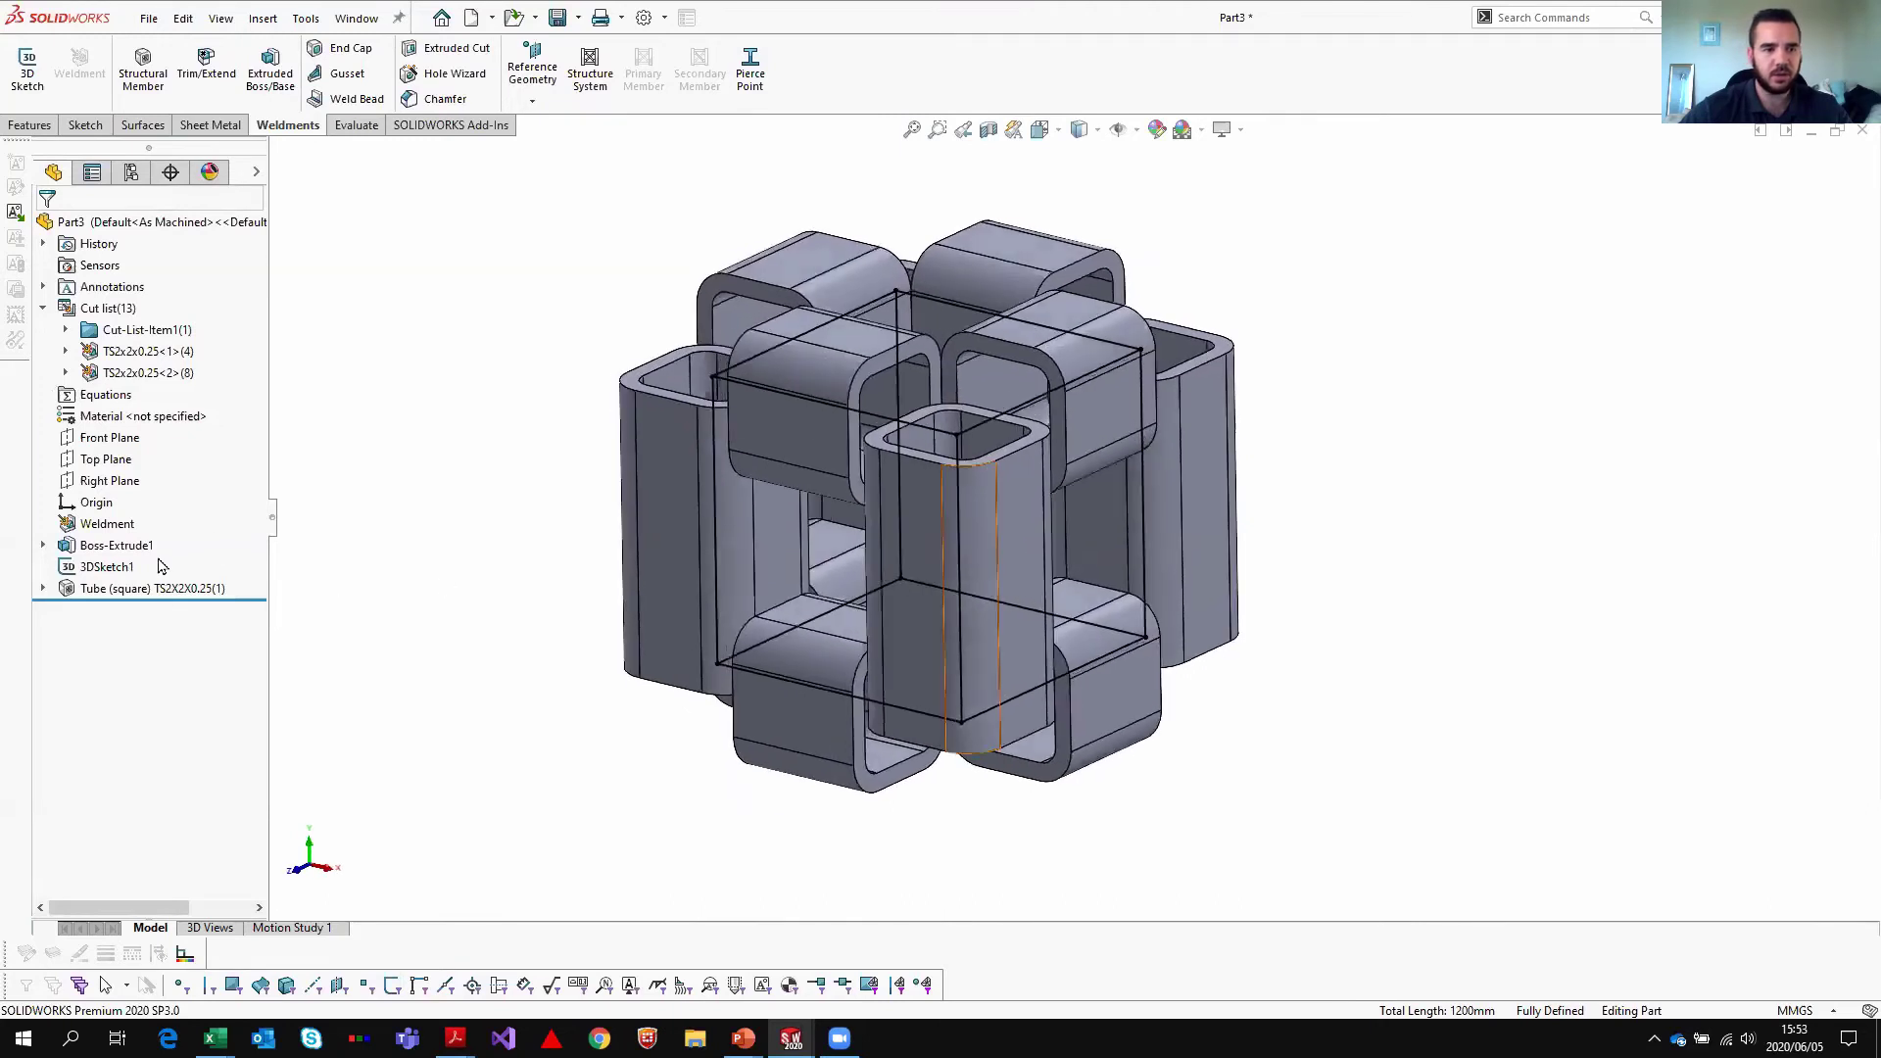
pyautogui.click(106, 571)
pyautogui.rightClick(106, 571)
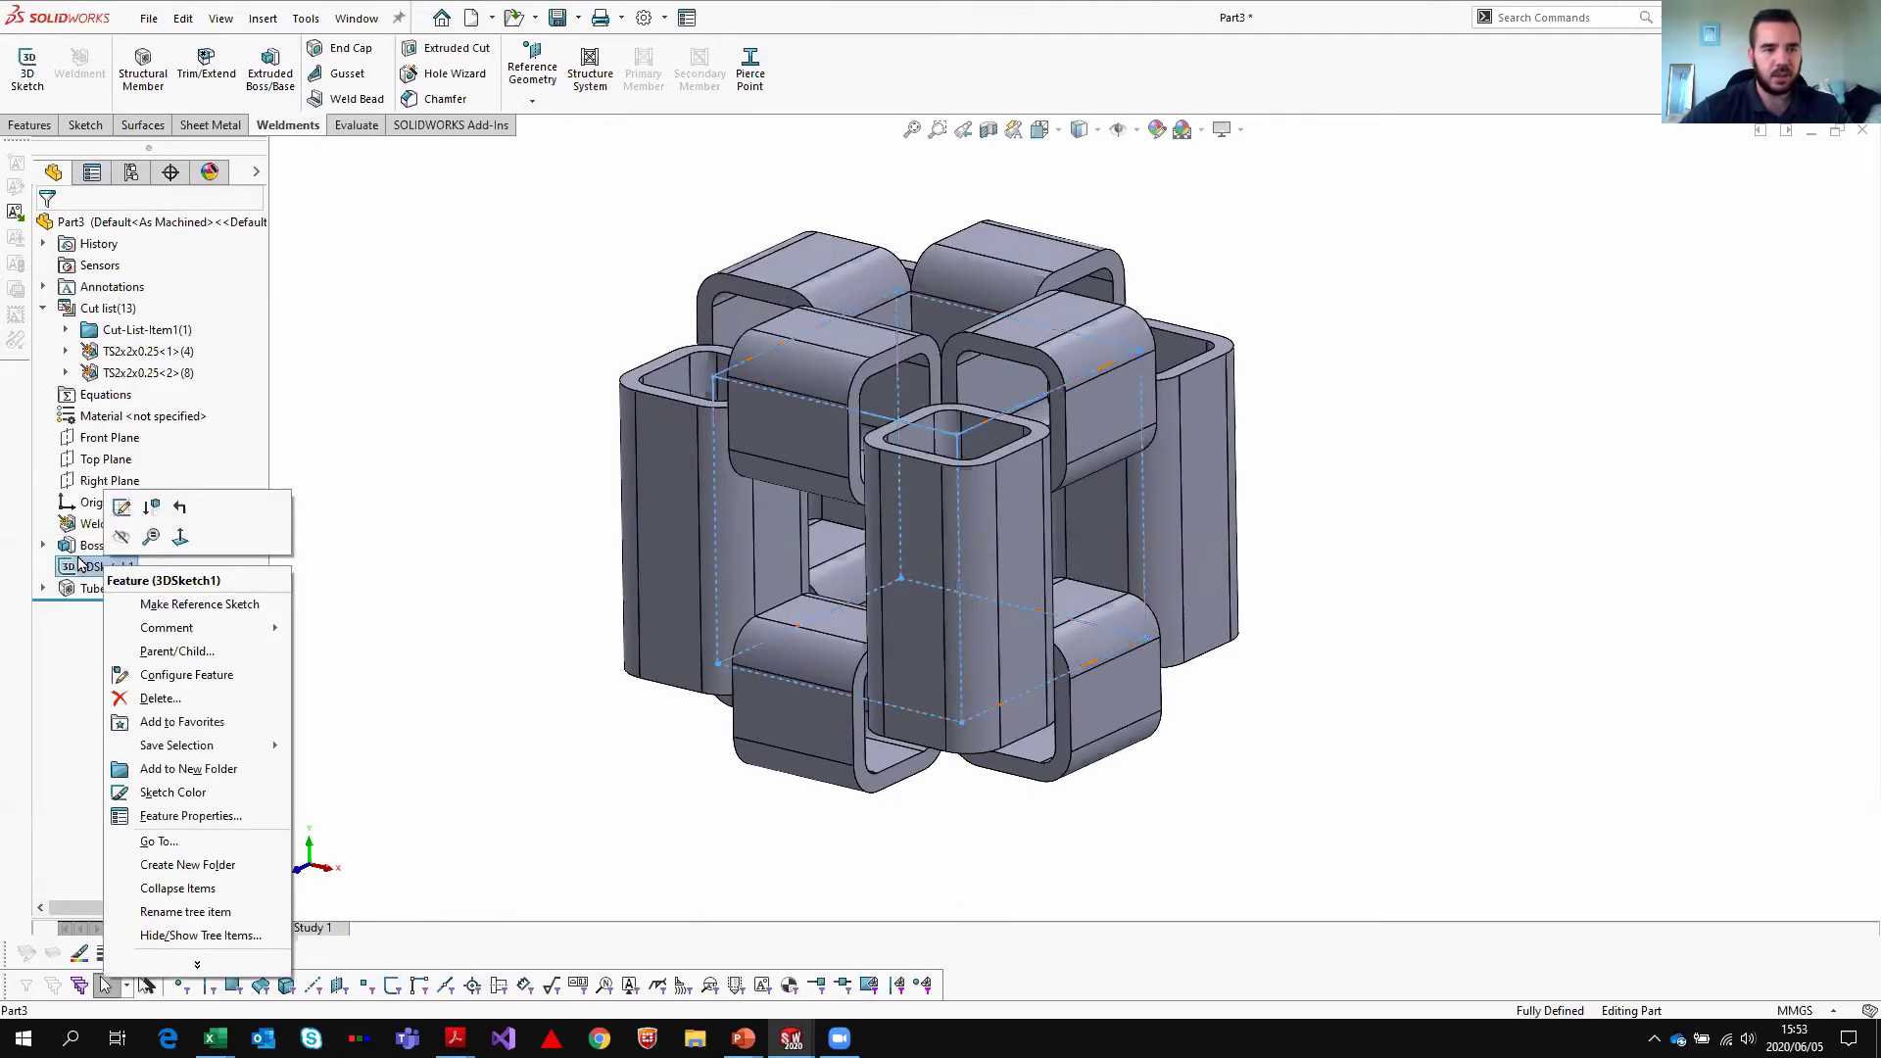
pyautogui.press('Escape')
pyautogui.click(336, 545)
pyautogui.click(121, 572)
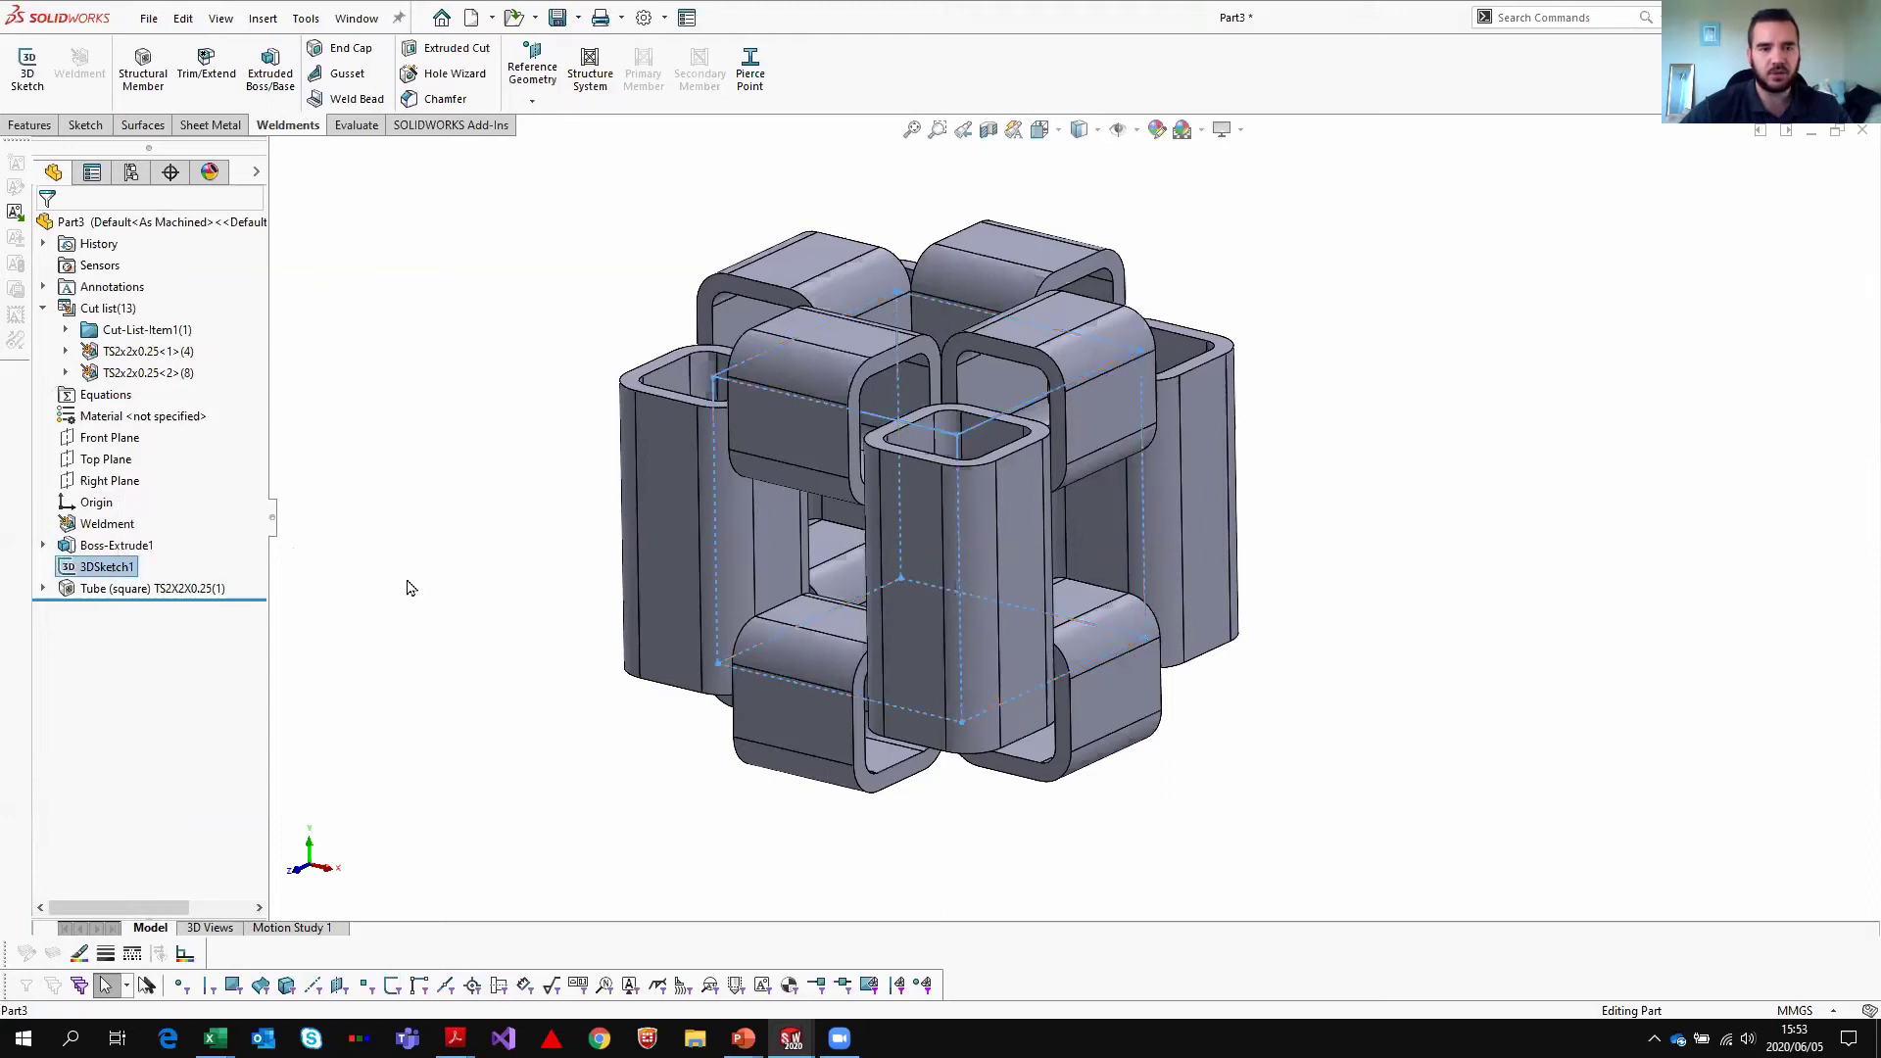
# - Edit the cube's boss extrusion and set its mid-plane depth to 1000 mm
pyautogui.click(43, 545)
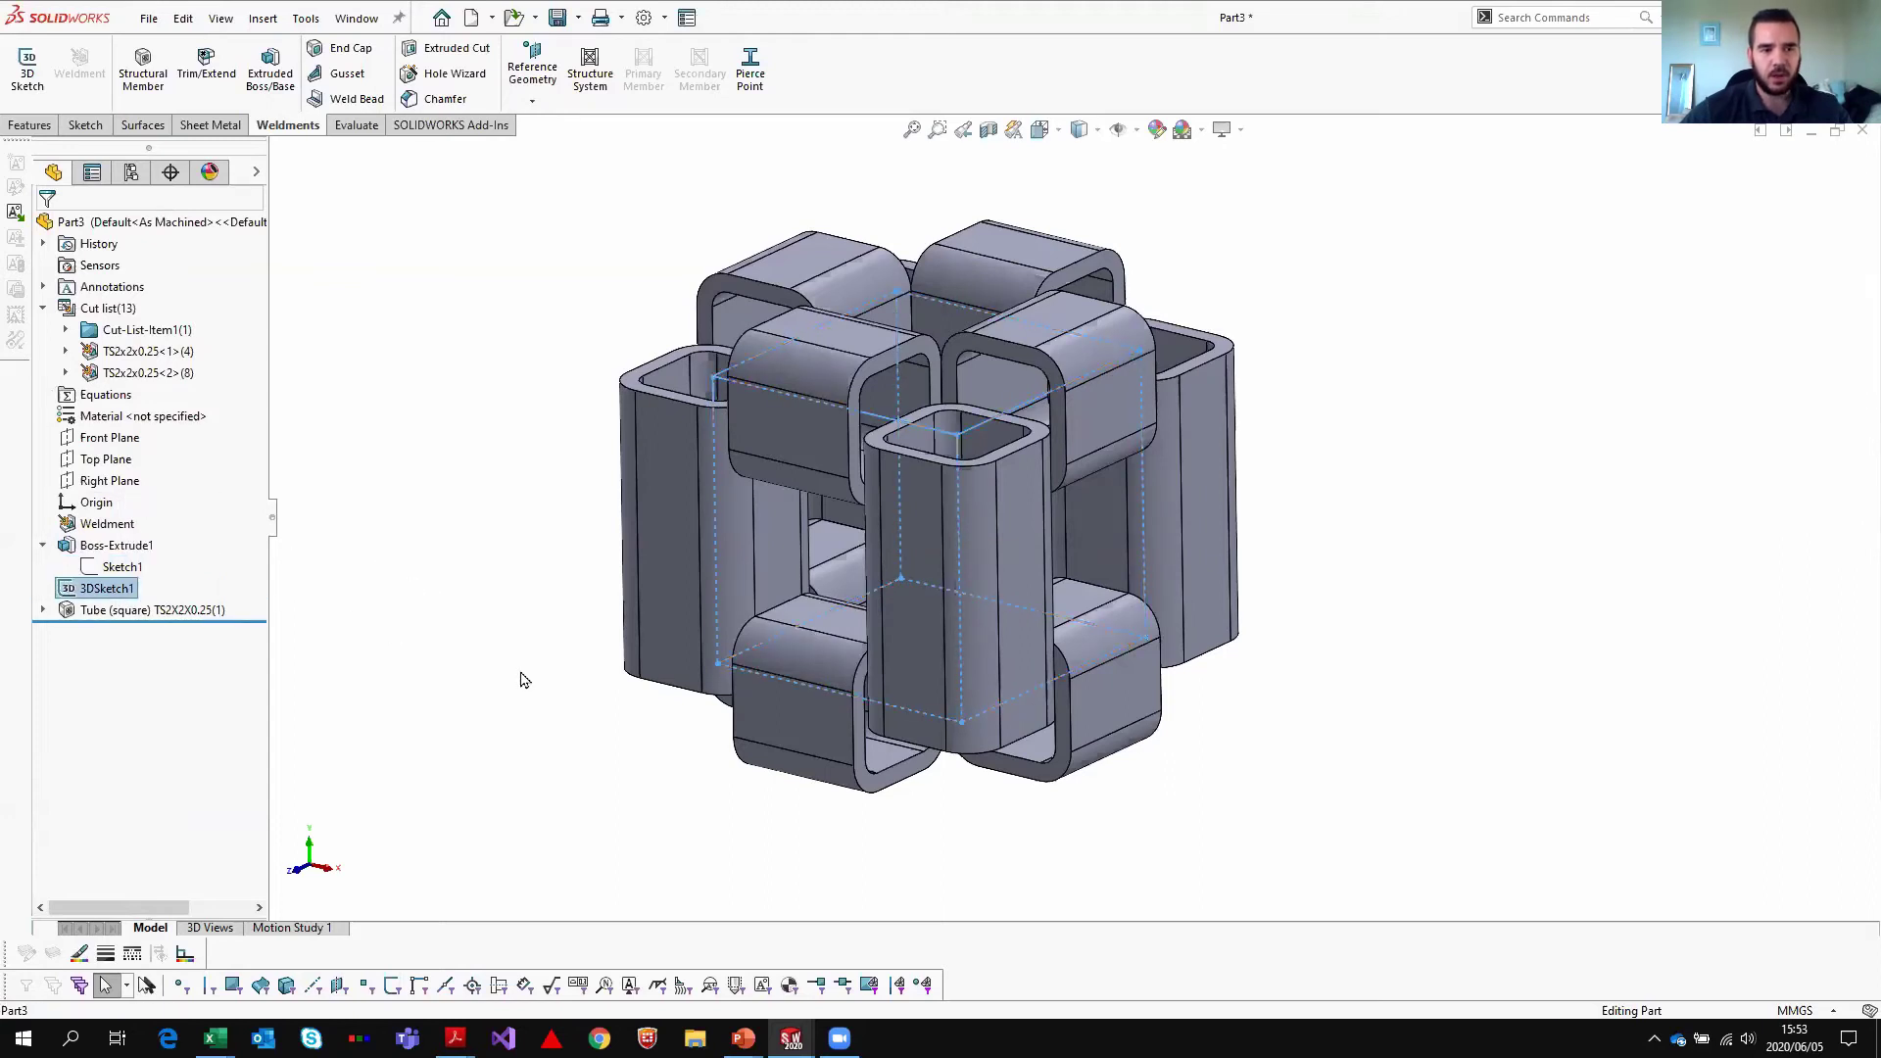
pyautogui.rightClick(116, 544)
pyautogui.click(197, 478)
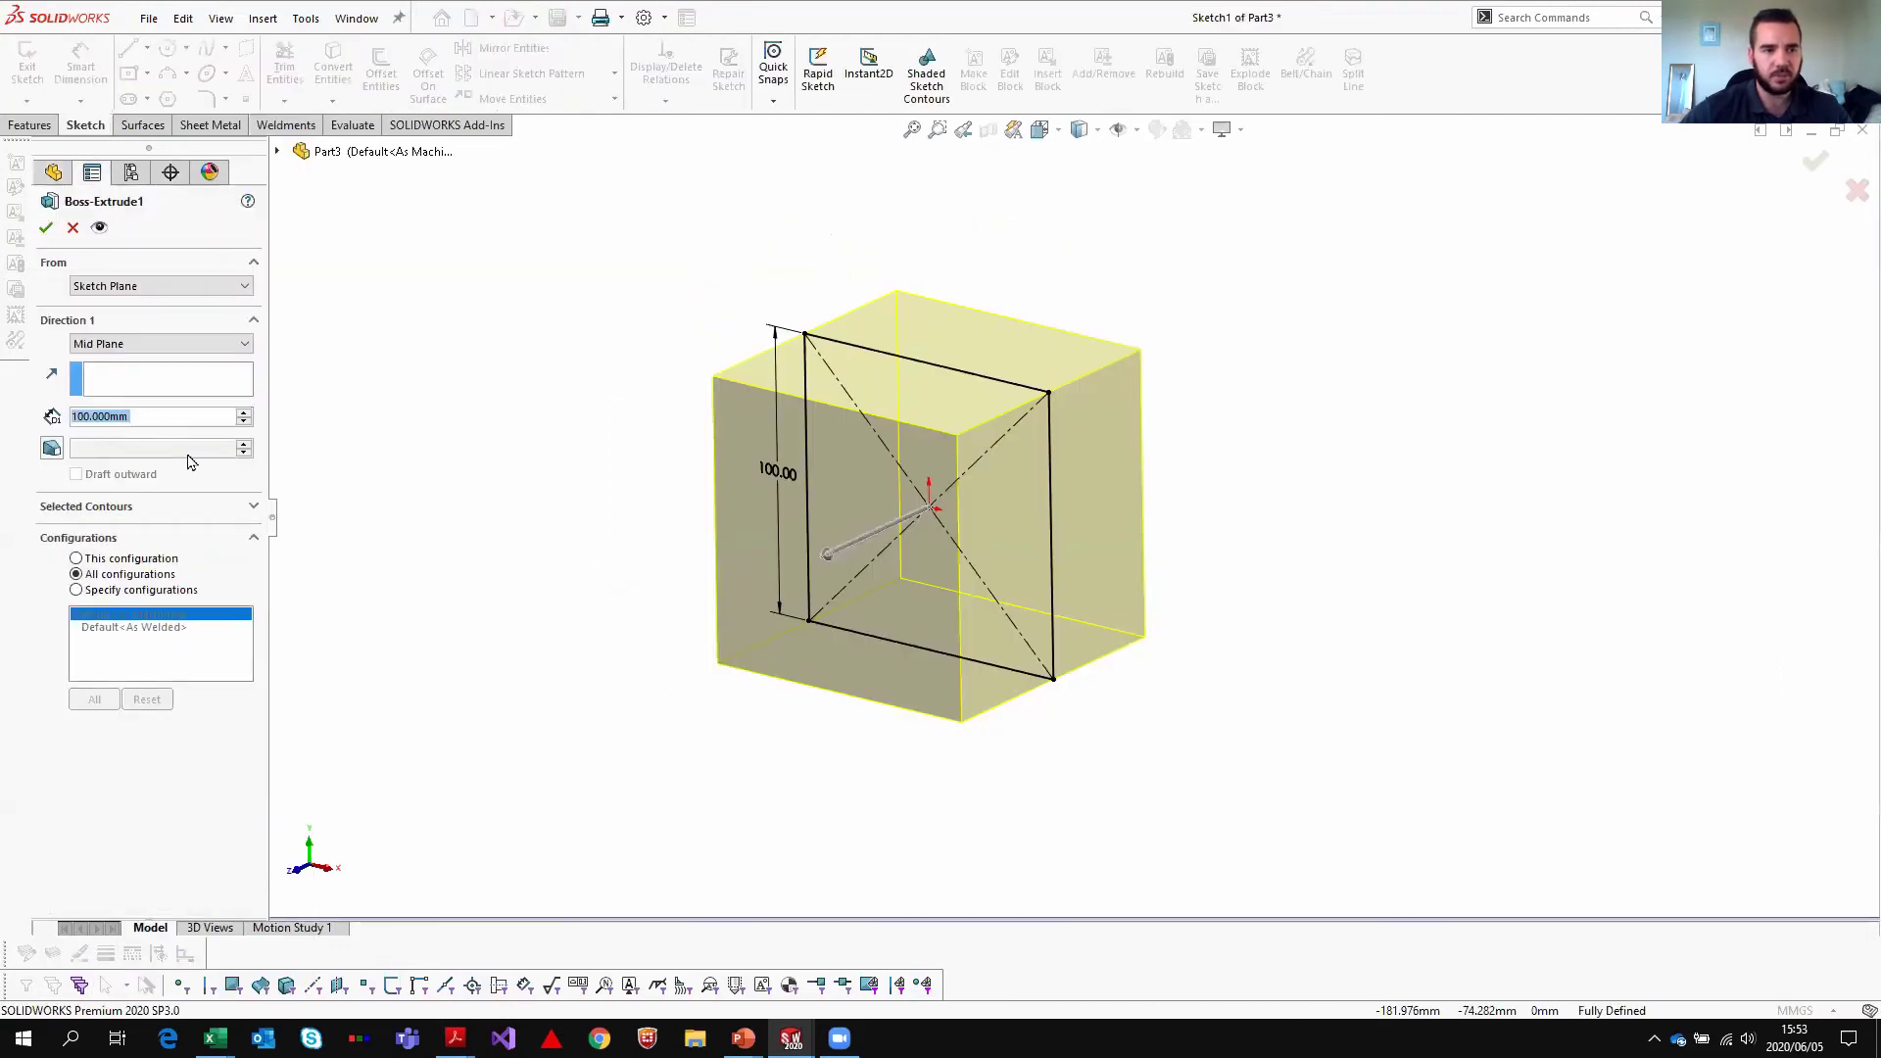
pyautogui.write('1000')
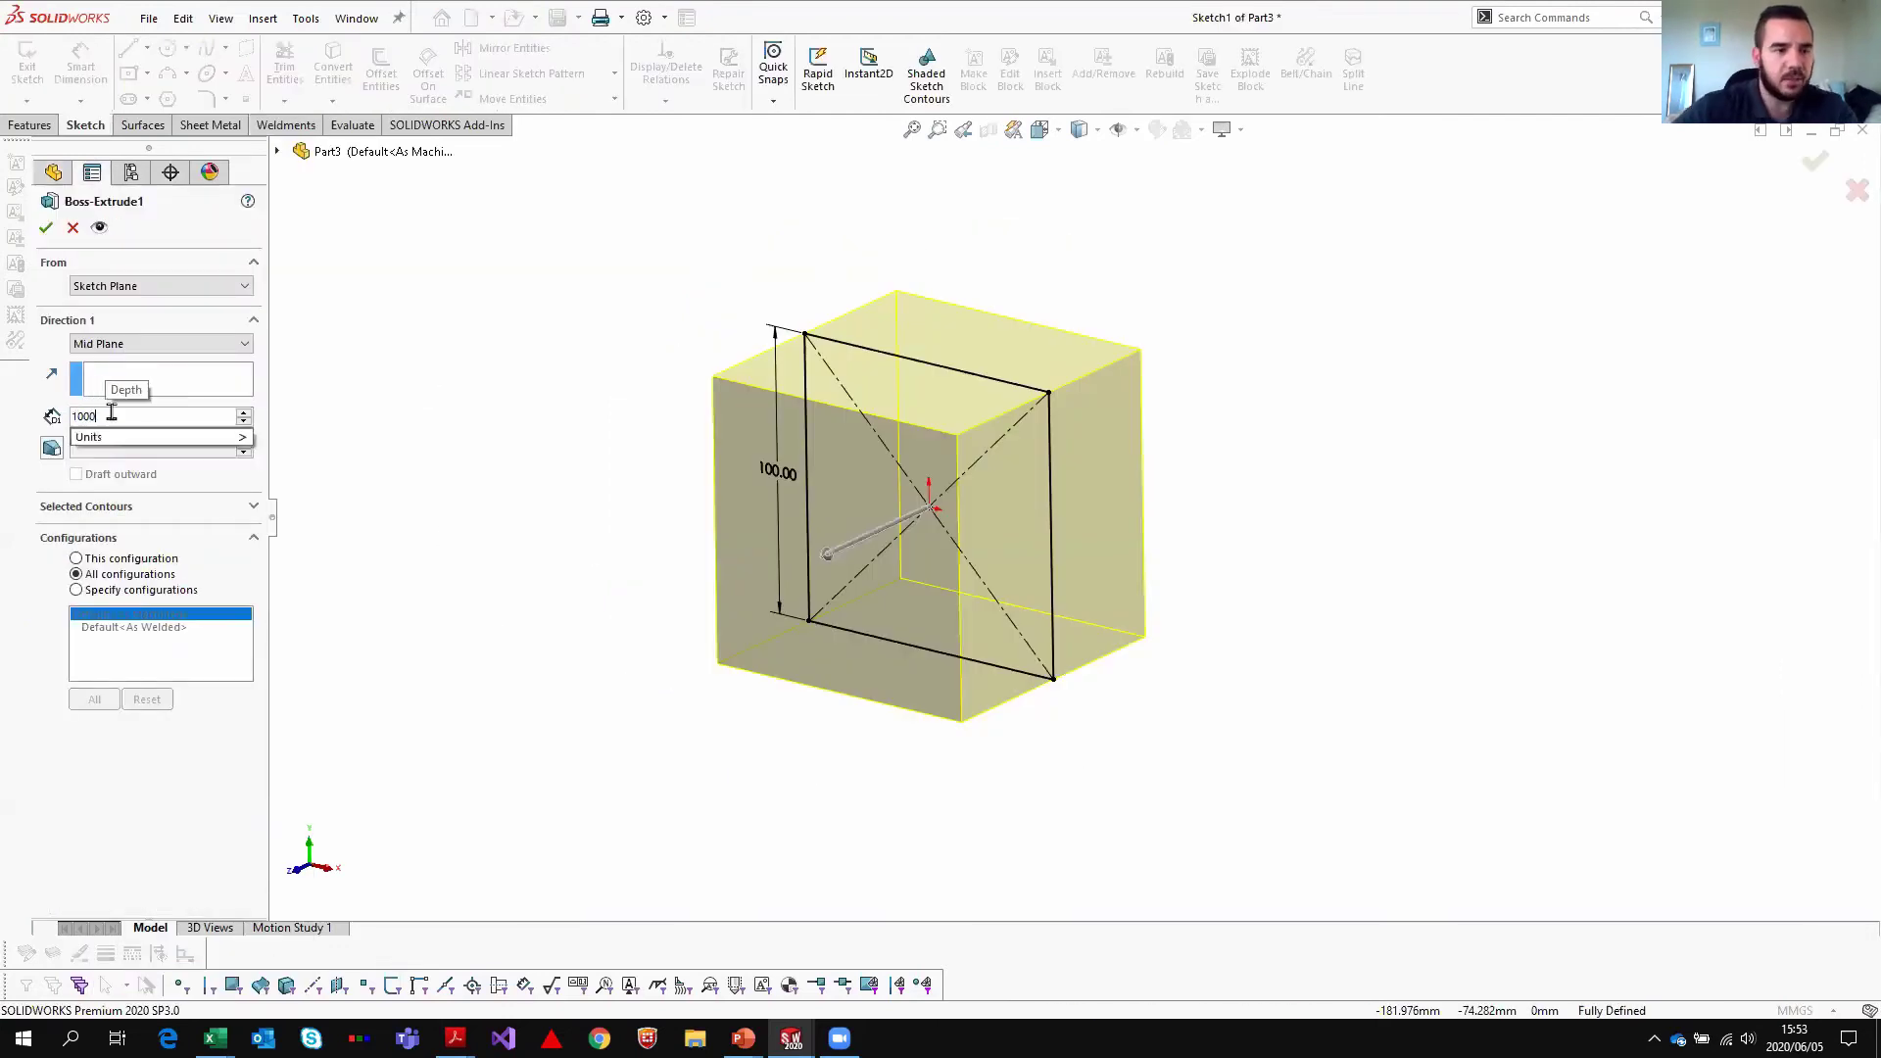
pyautogui.press('Return')
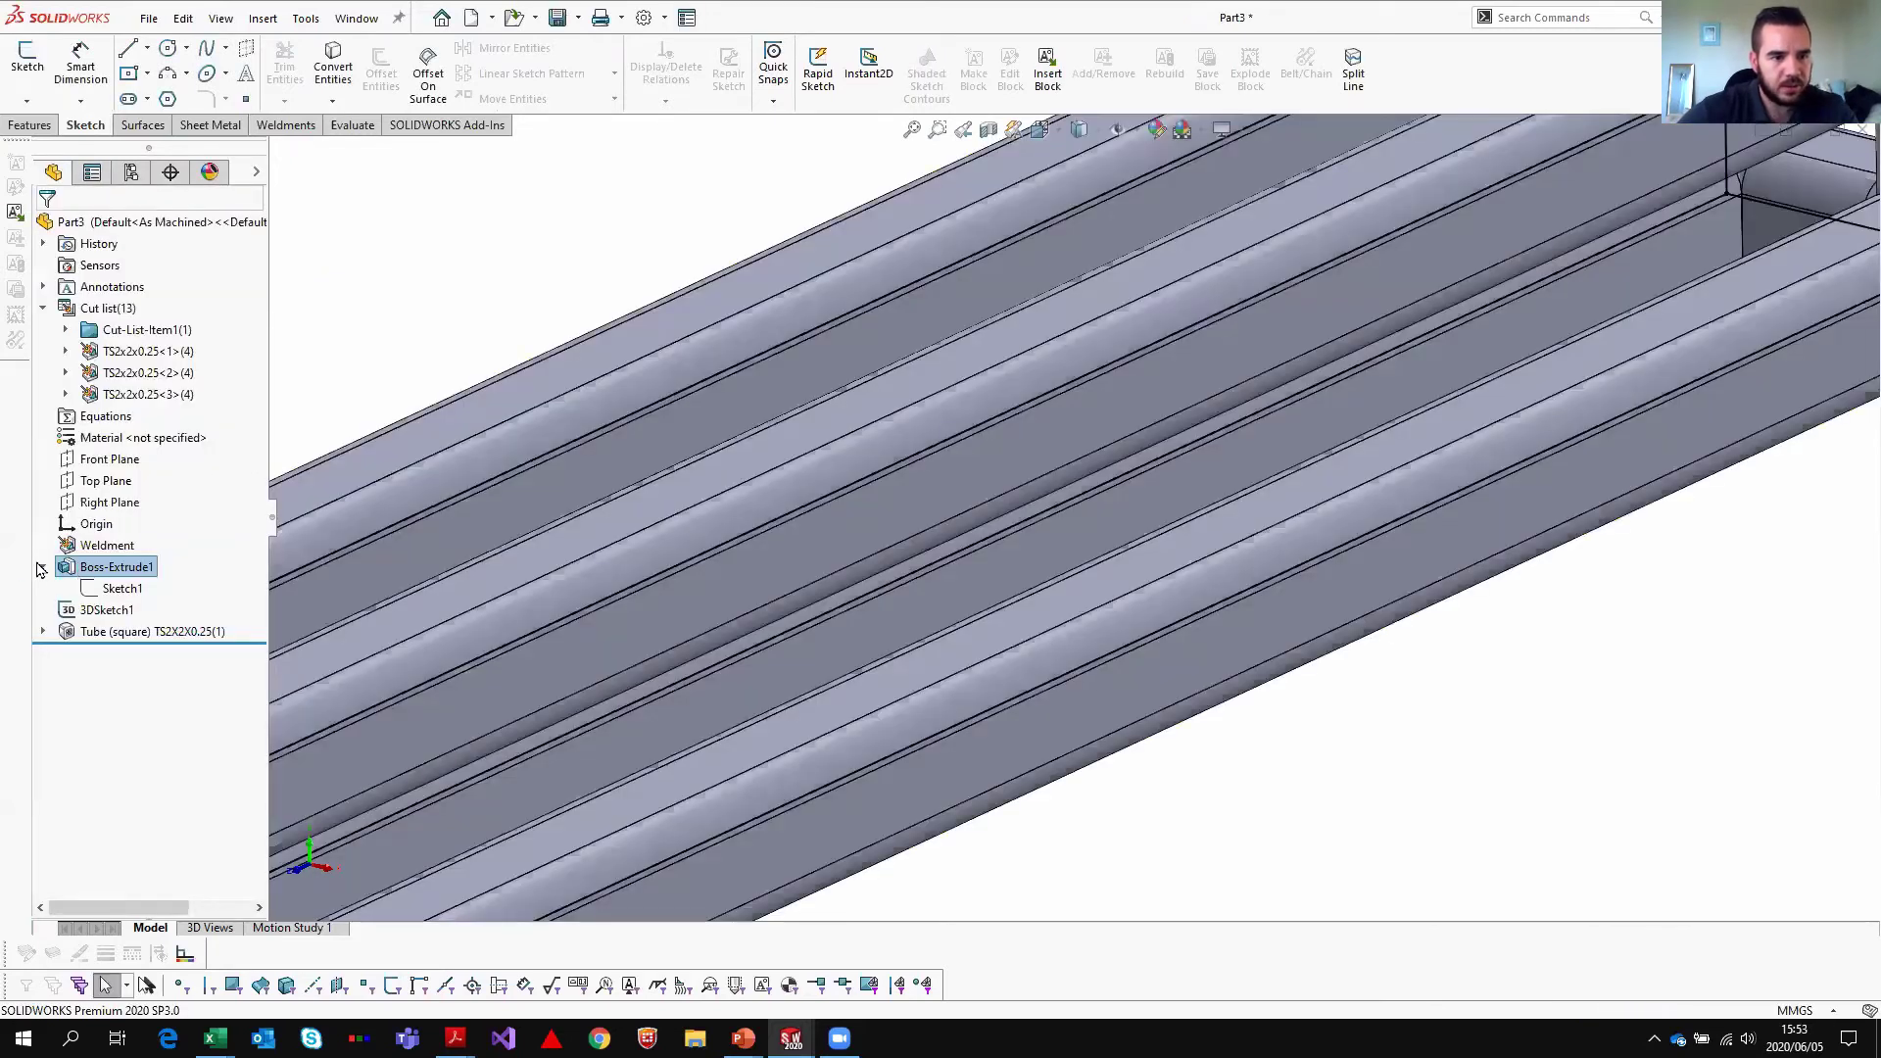
# - Edit the cube's base sketch, set the square's side dimension to 1000 mm, and exit the sketch to rebuild the frame
pyautogui.rightClick(123, 589)
pyautogui.click(142, 530)
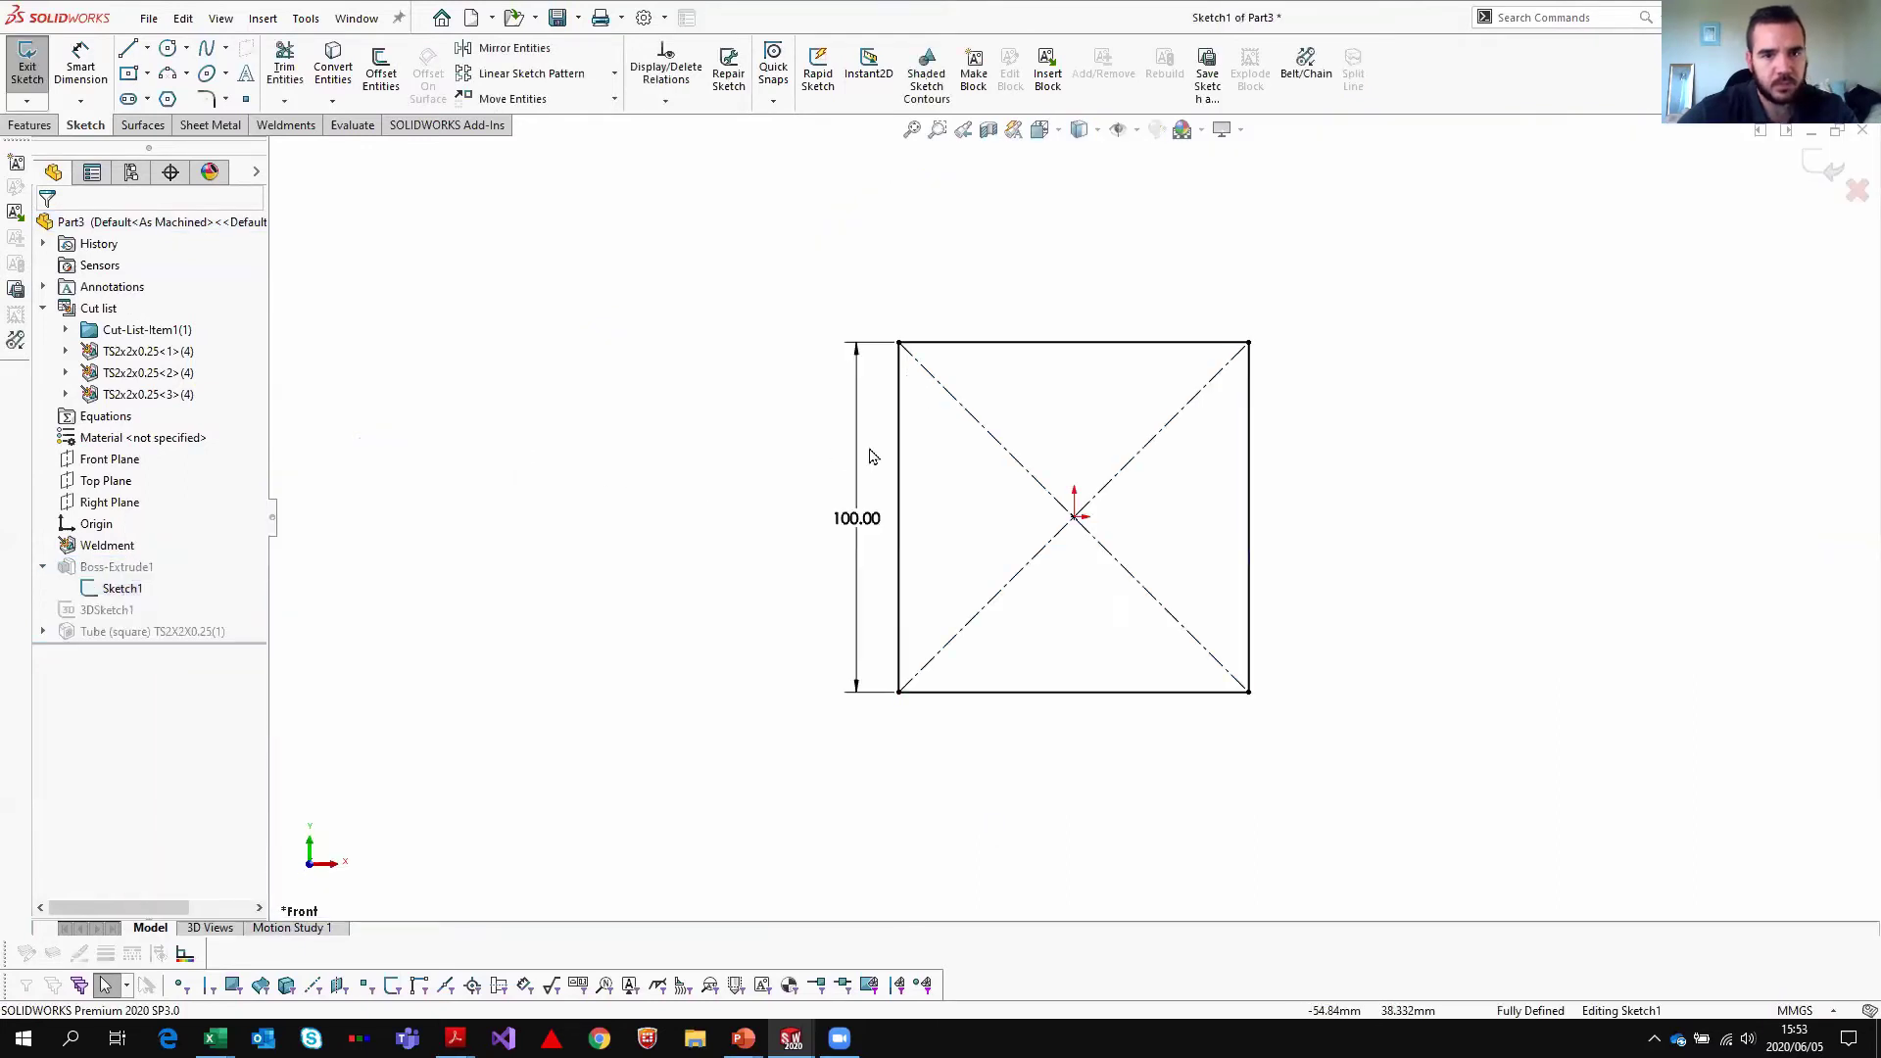
pyautogui.click(859, 513)
pyautogui.doubleClick(858, 511)
pyautogui.write('1000')
pyautogui.click(777, 484)
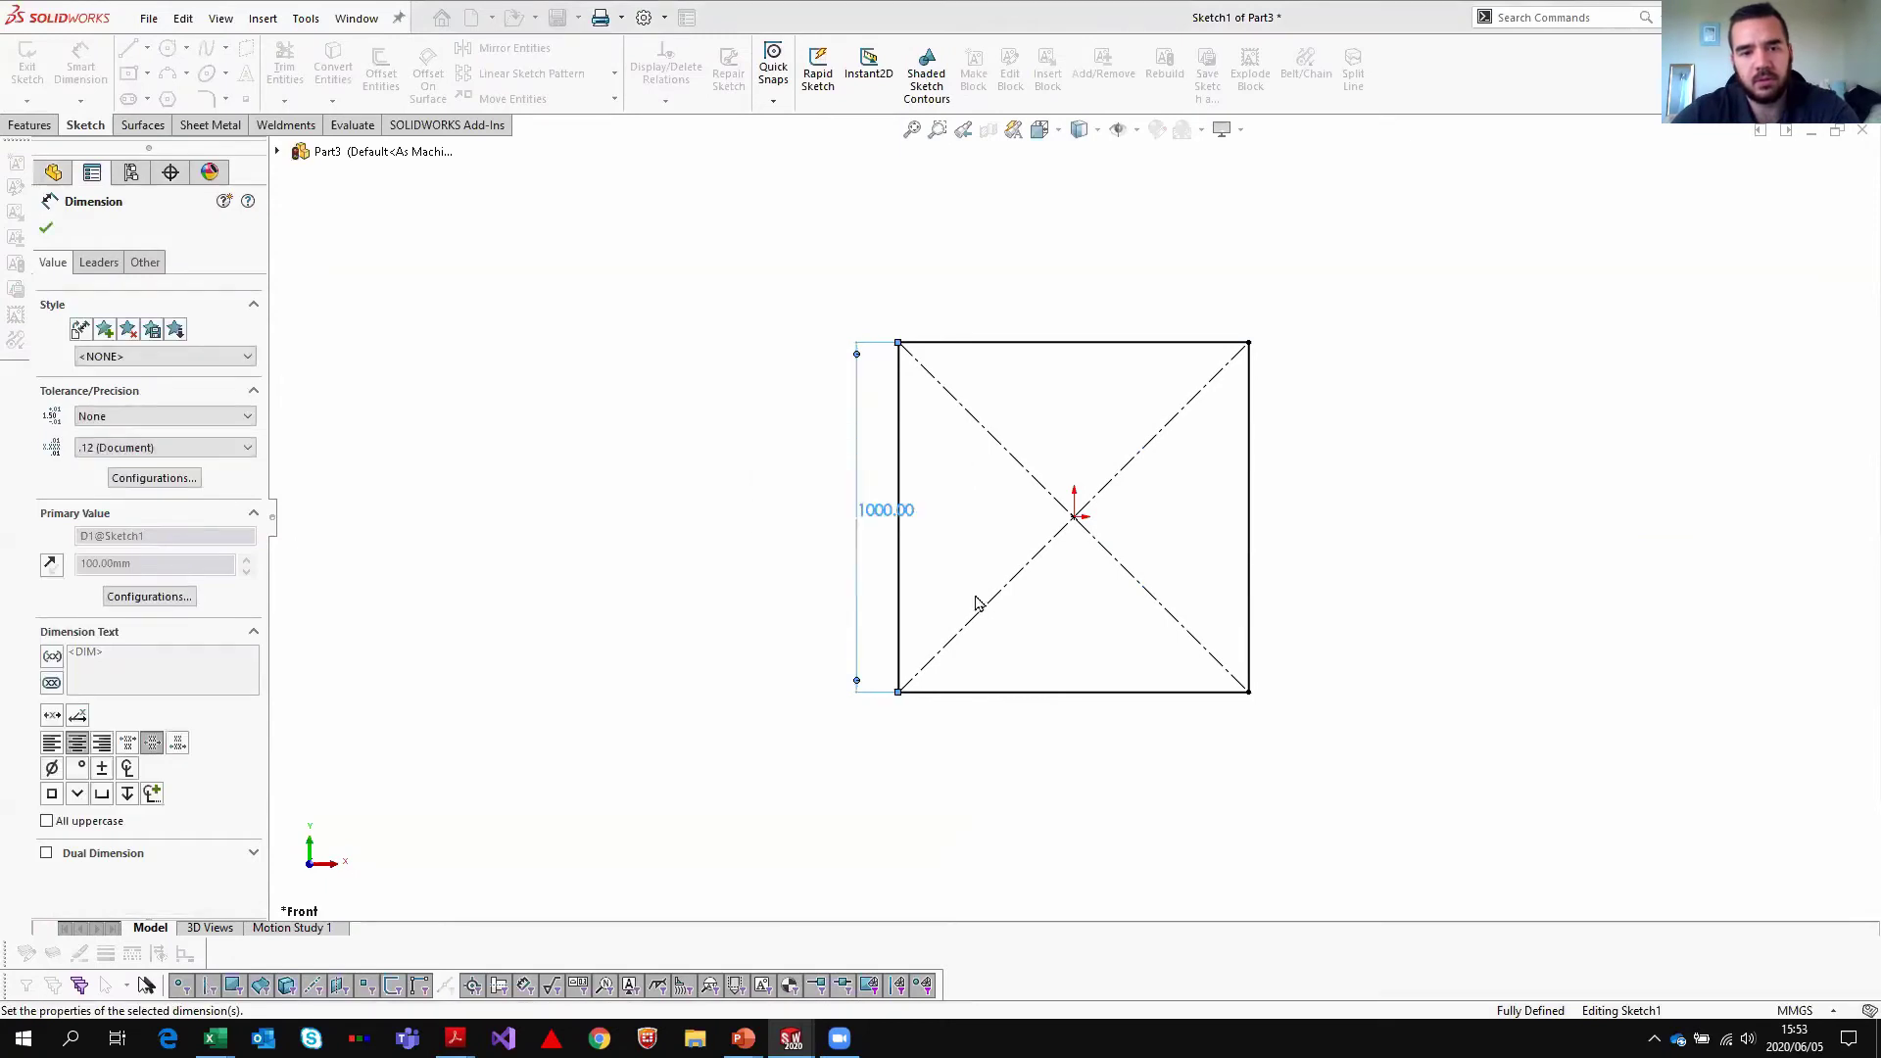
pyautogui.click(45, 223)
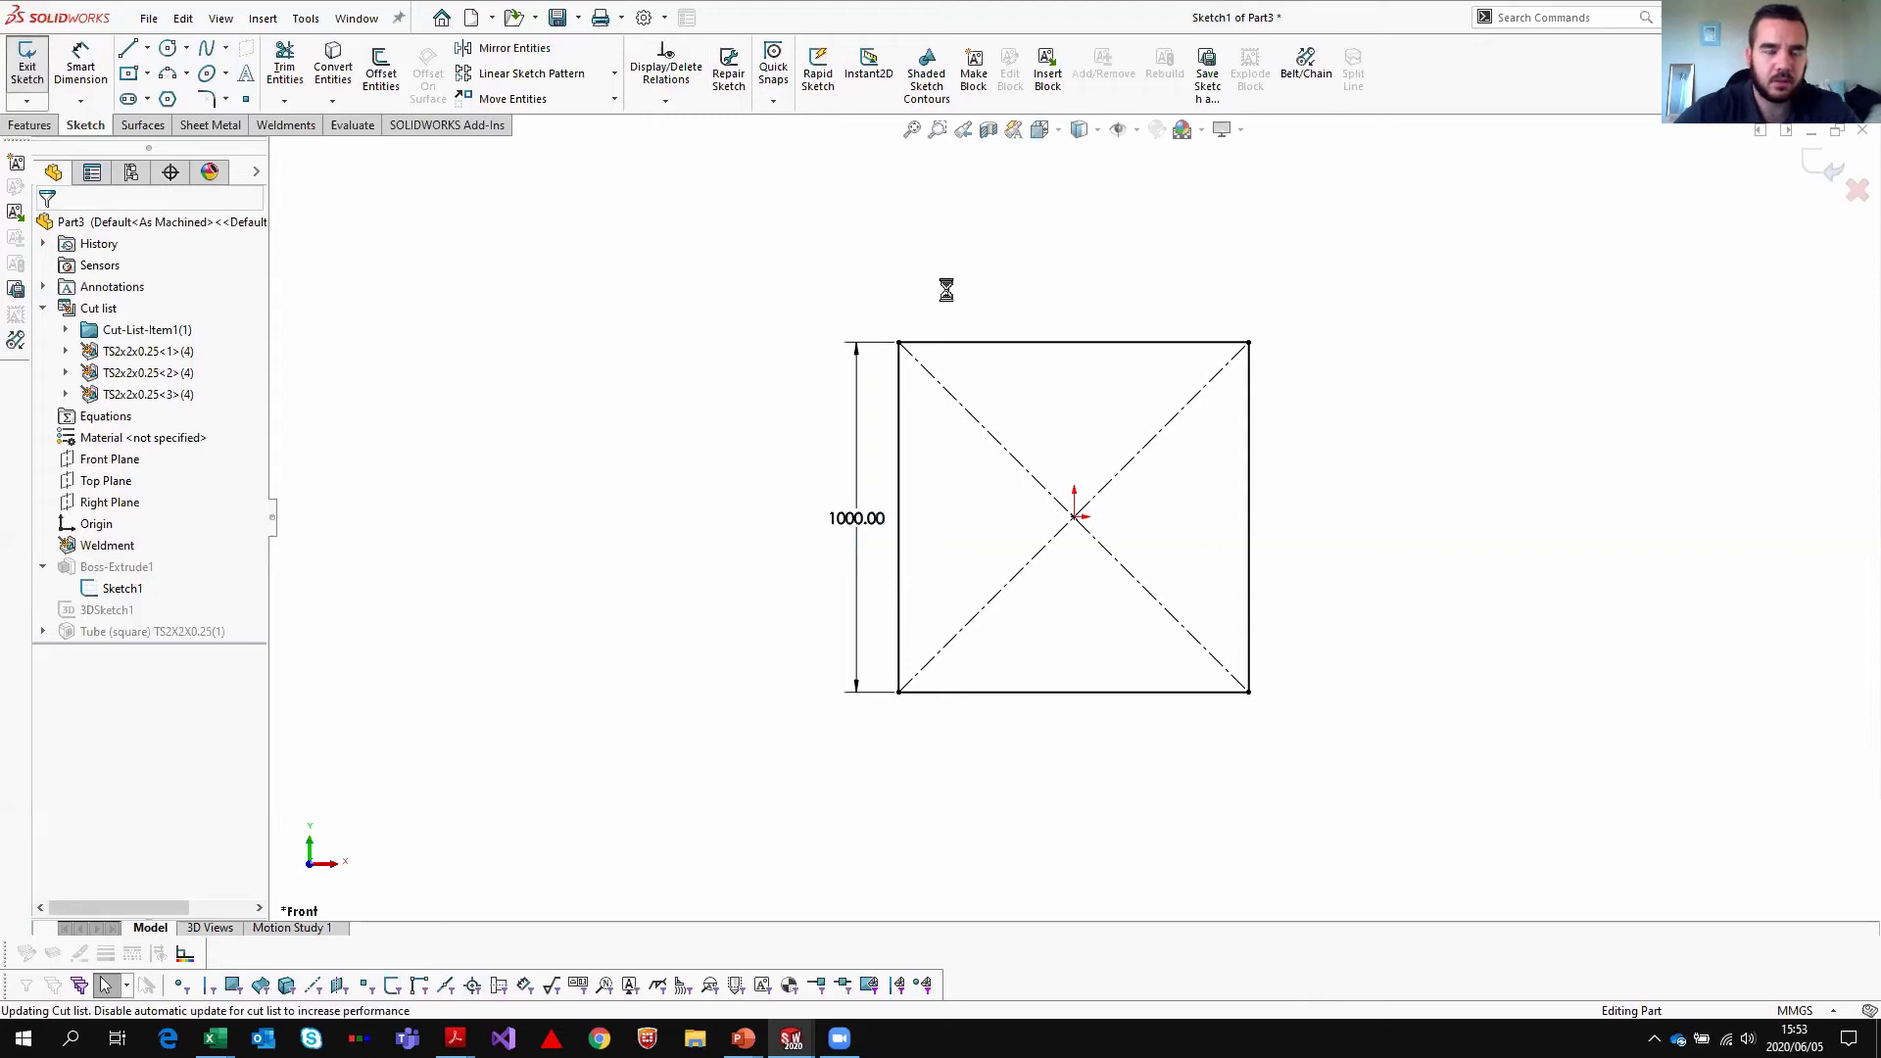
pyautogui.moveTo(1119, 466); pyautogui.dragTo(1078, 519, button='middle')
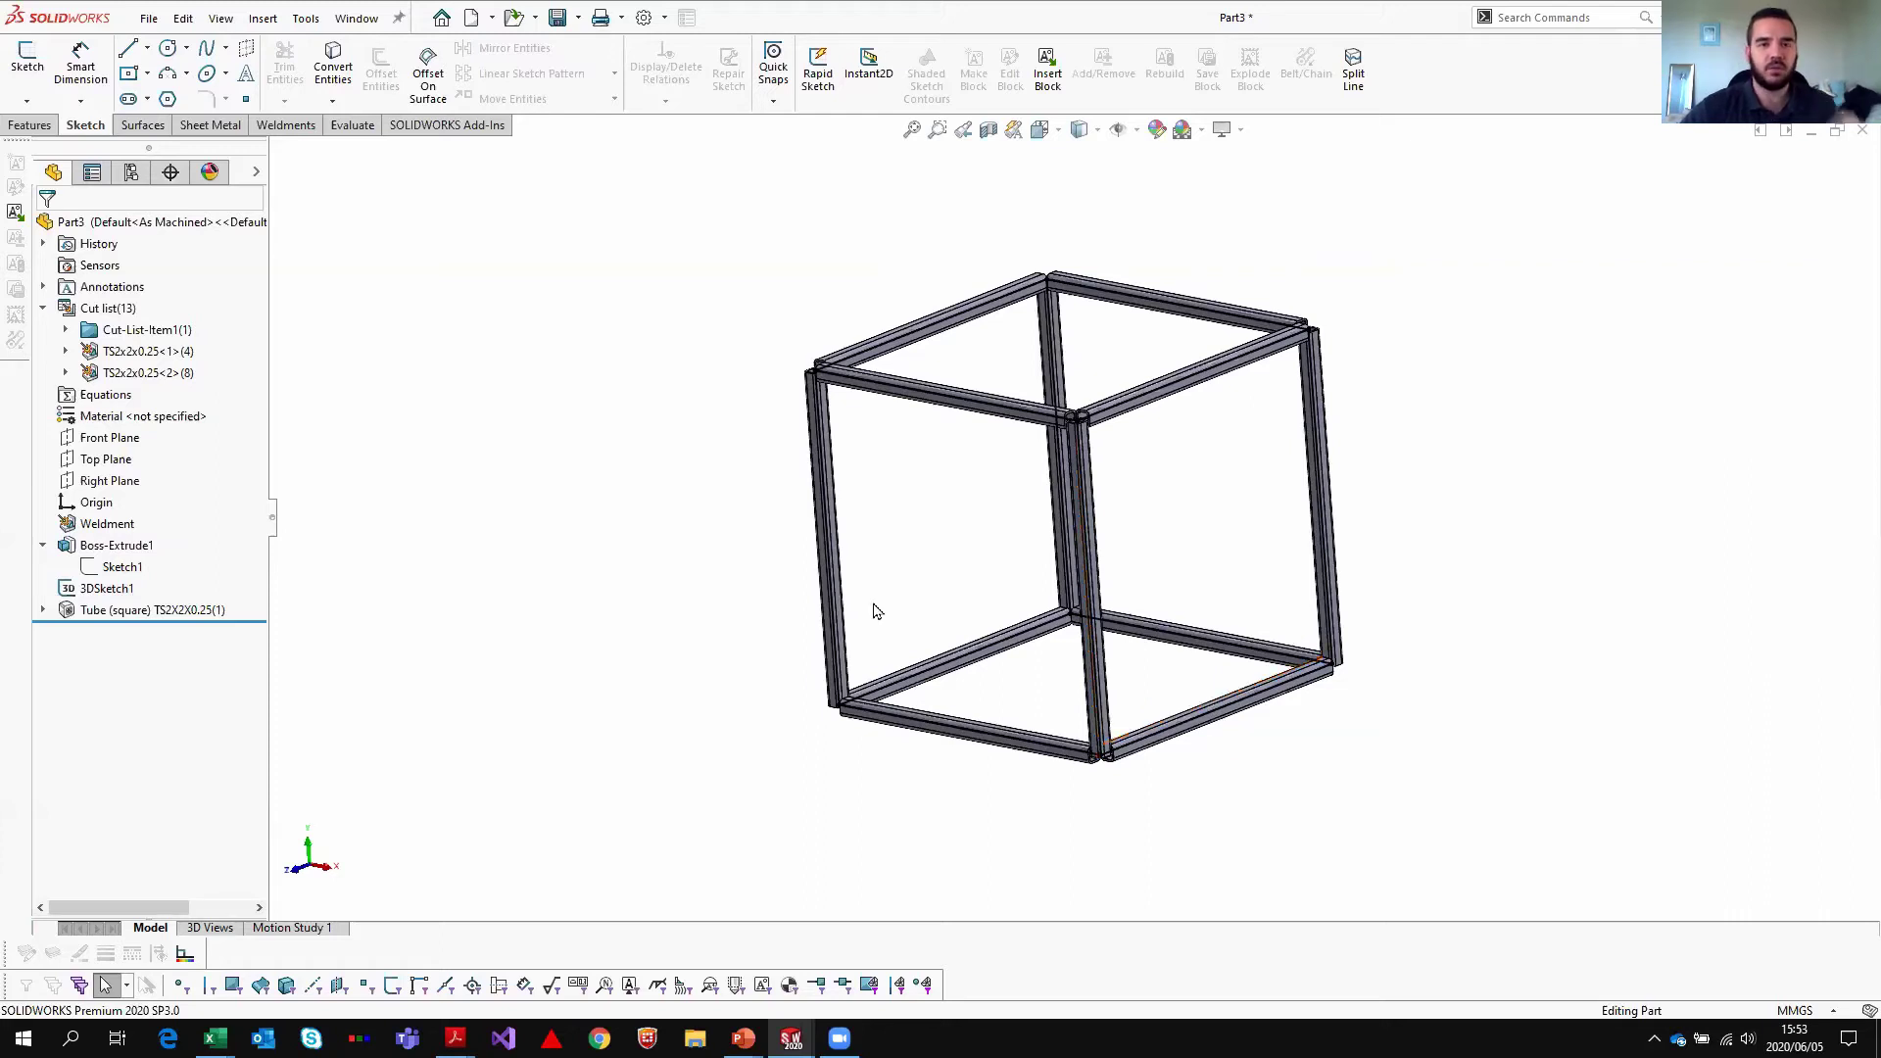
# - Examine the enlarged tube frame and how the three tubes meet at its front upper corner
pyautogui.click(107, 589)
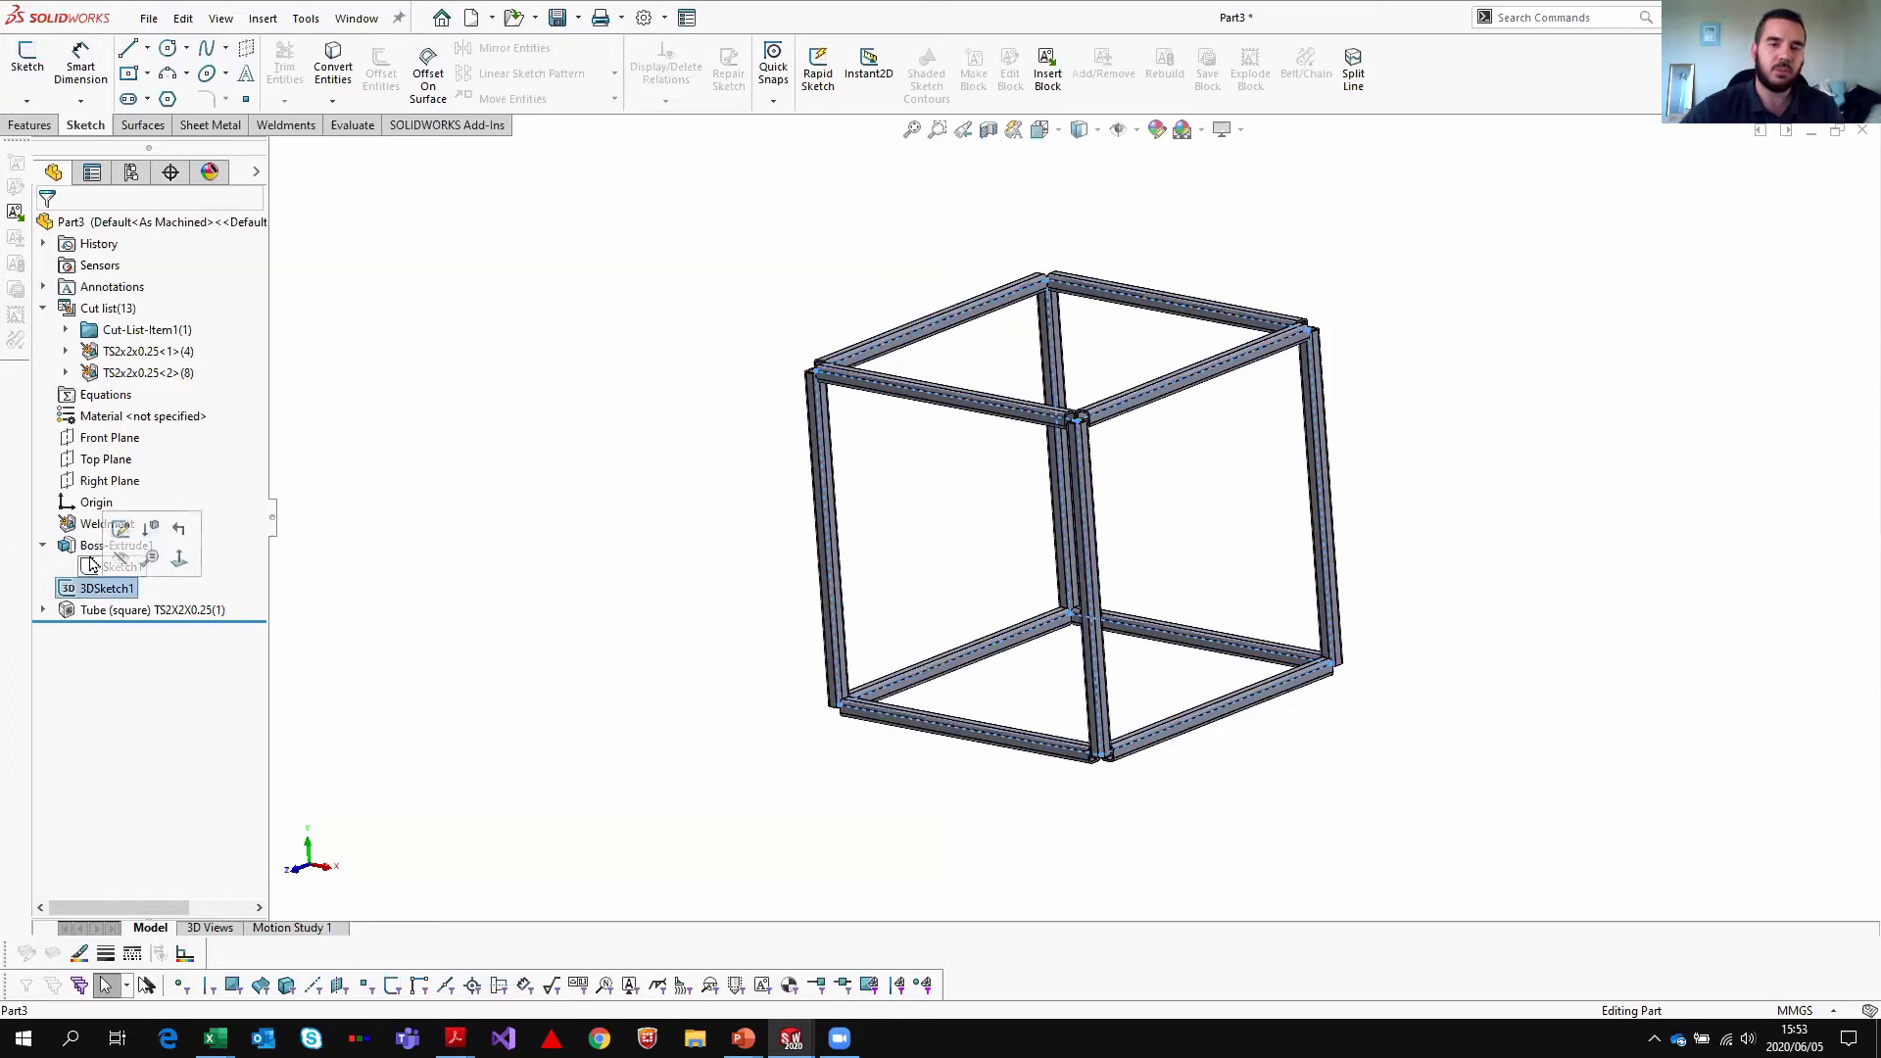
pyautogui.moveTo(1183, 572); pyautogui.dragTo(1330, 489, button='middle')
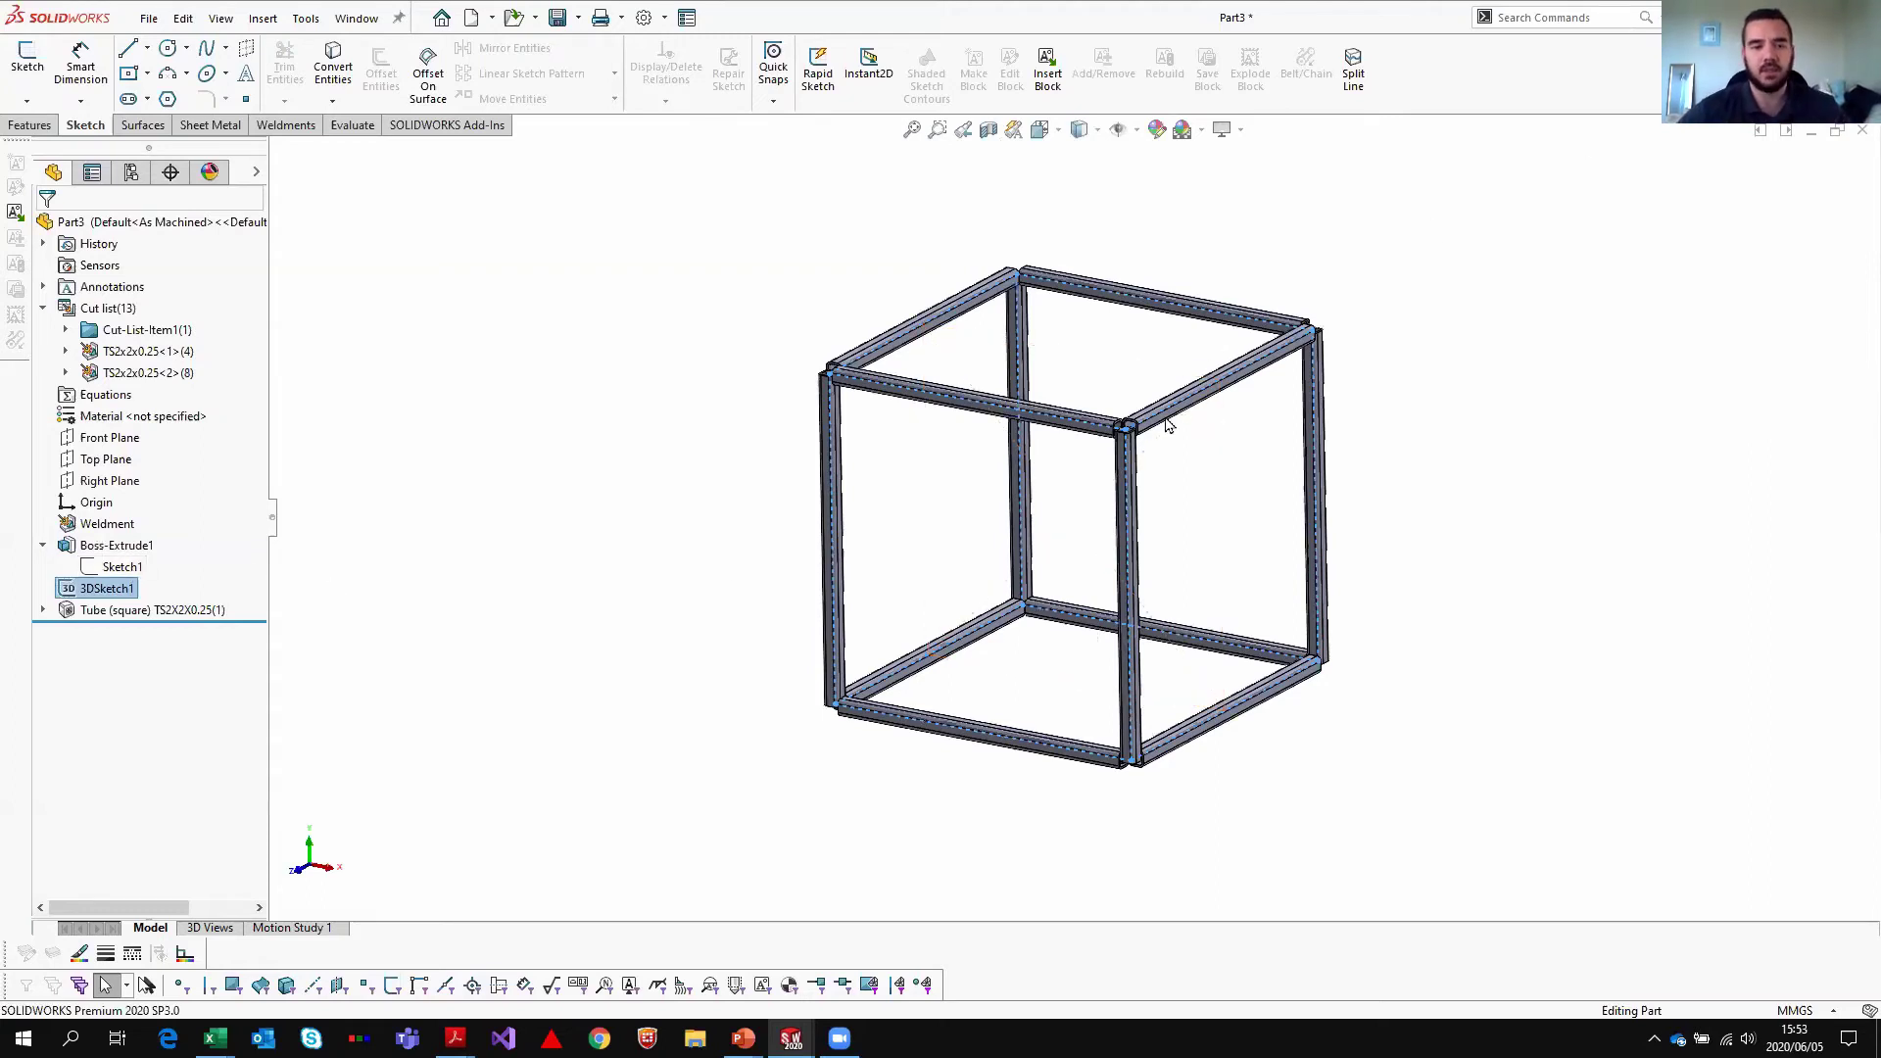
pyautogui.scroll(-10, 1171, 439)
pyautogui.click(1355, 558)
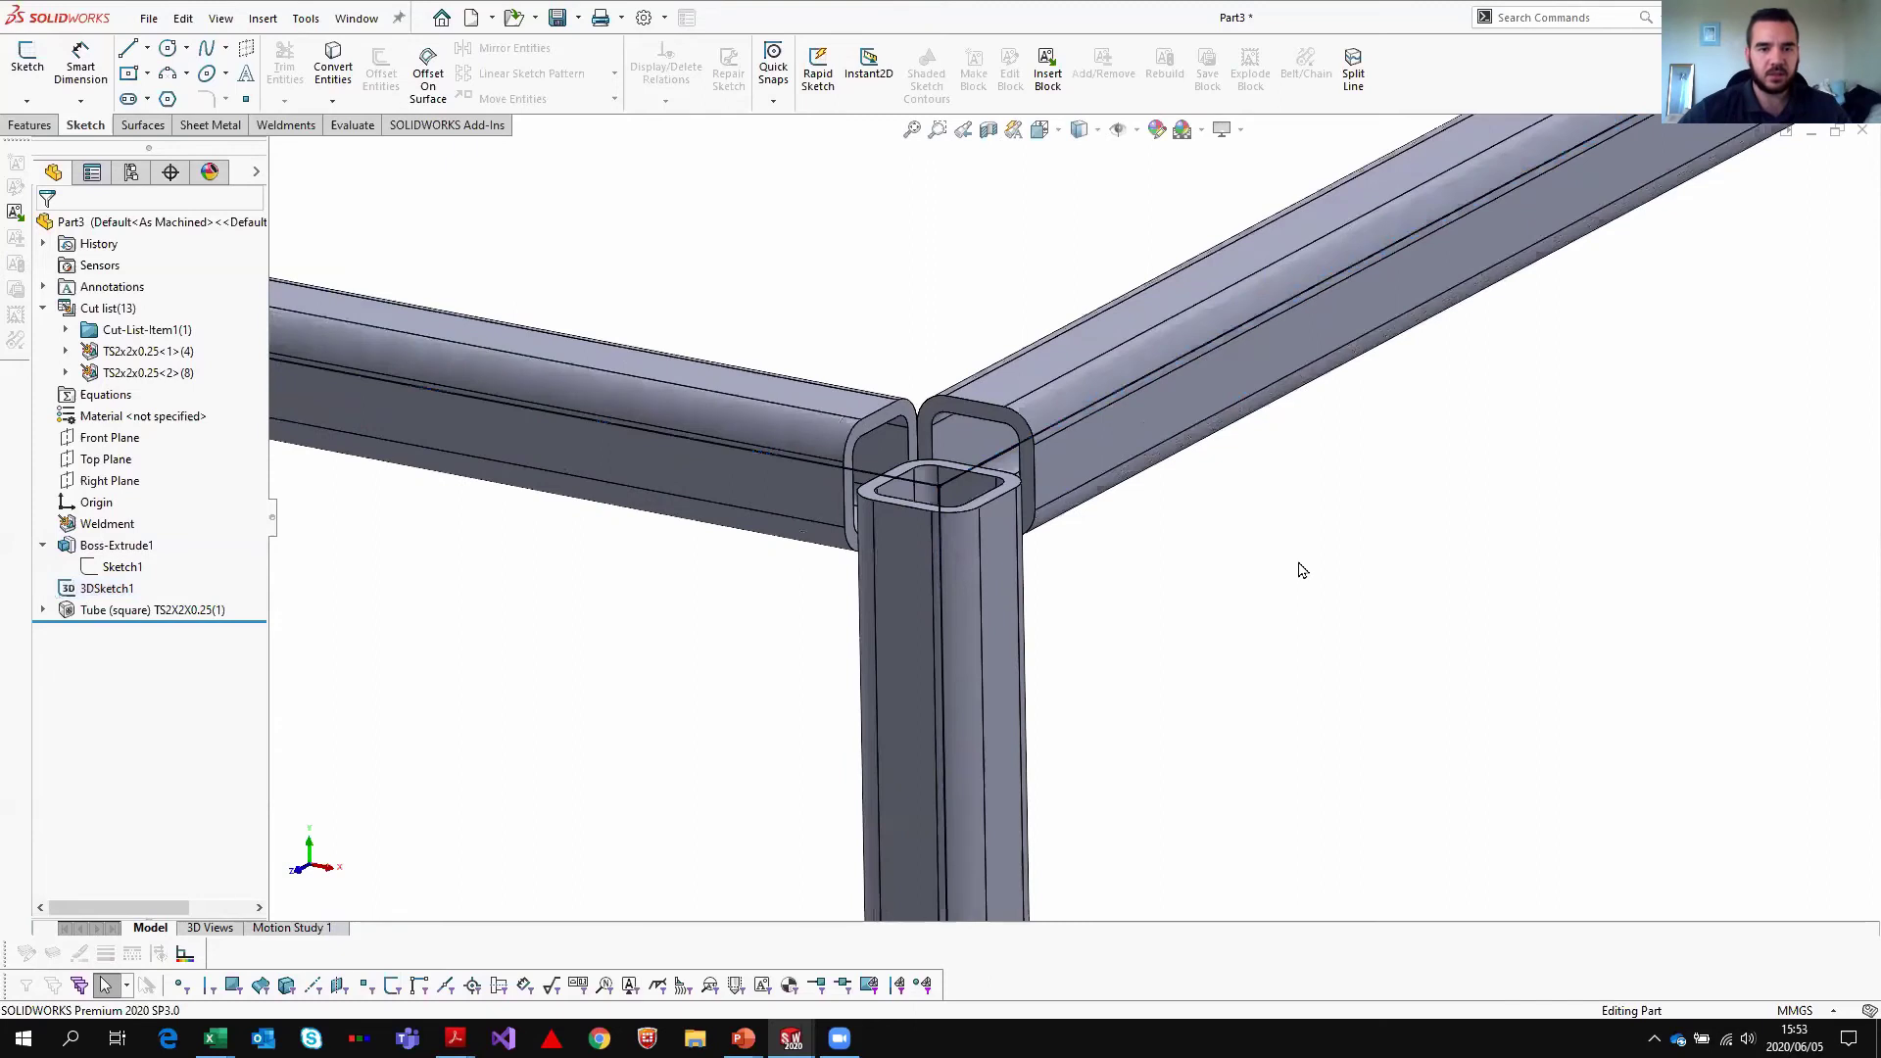
pyautogui.scroll(10, 1073, 514)
pyautogui.scroll(5, 1019, 685)
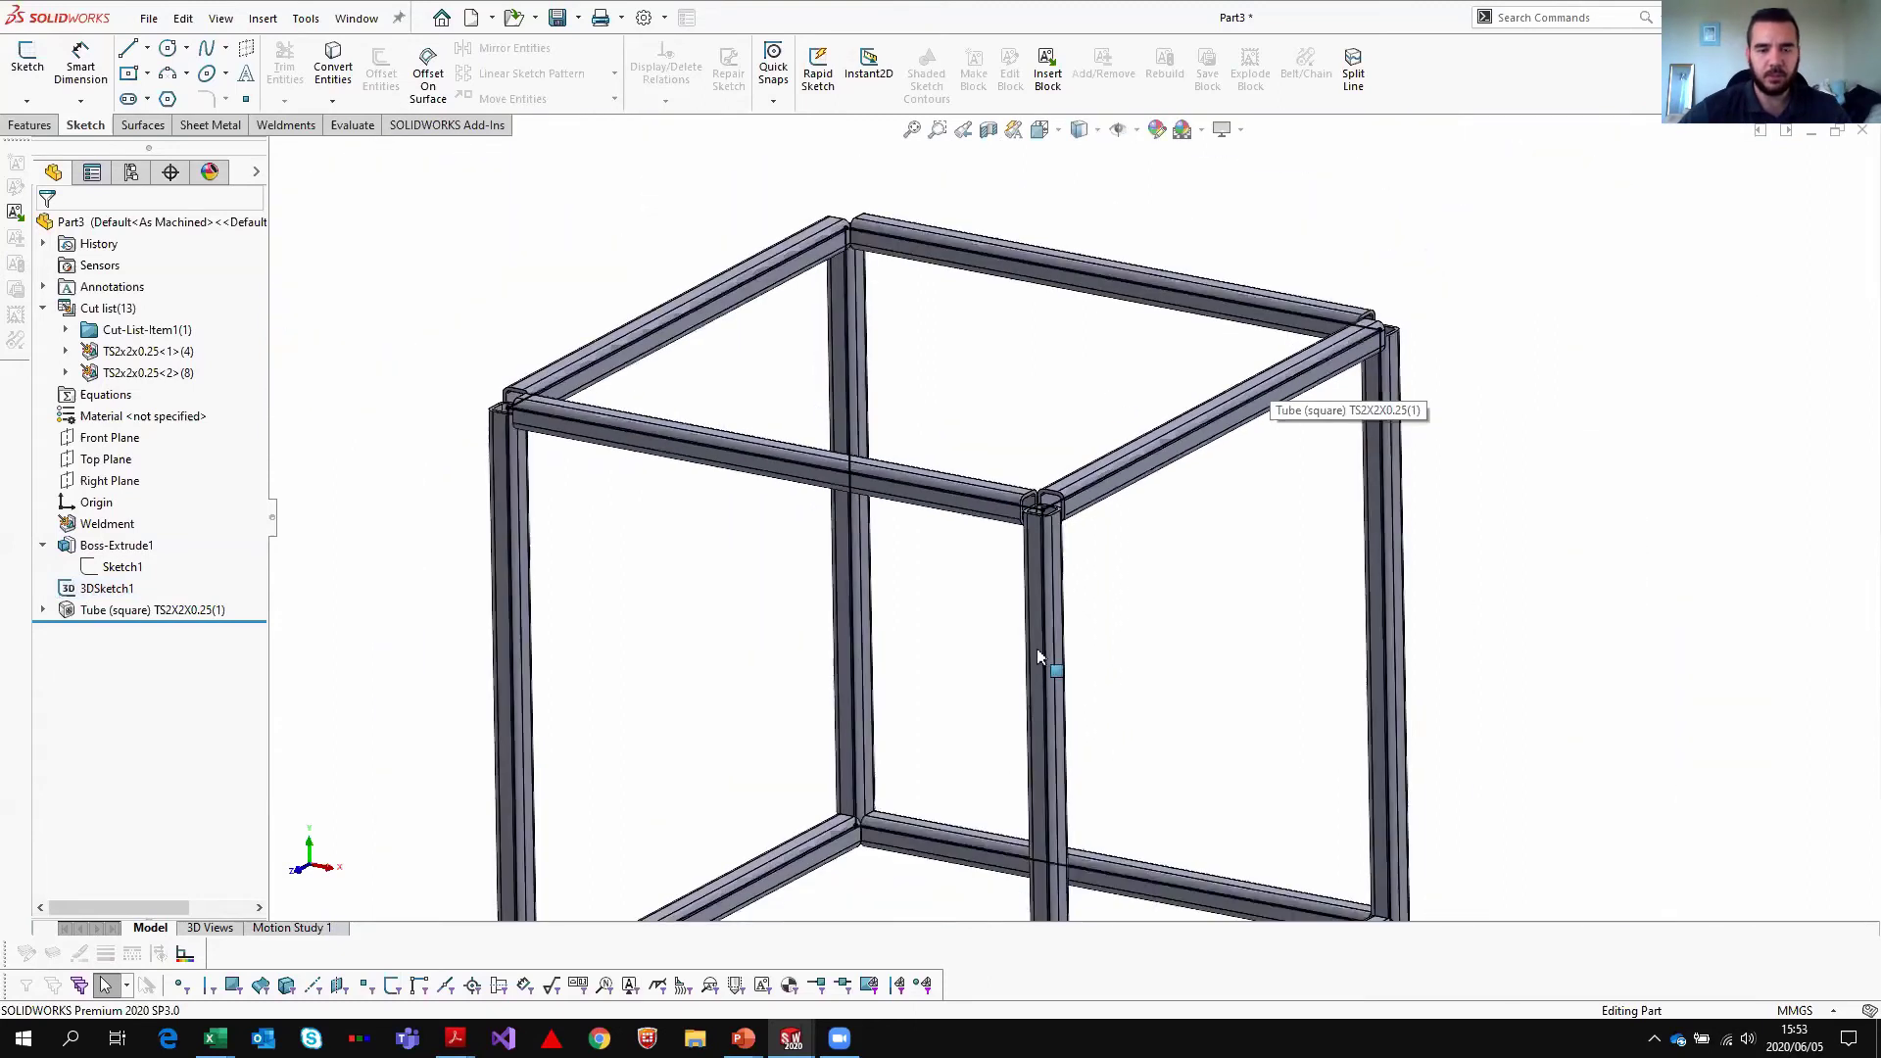
pyautogui.scroll(-3, 1077, 411)
pyautogui.scroll(-5, 1097, 451)
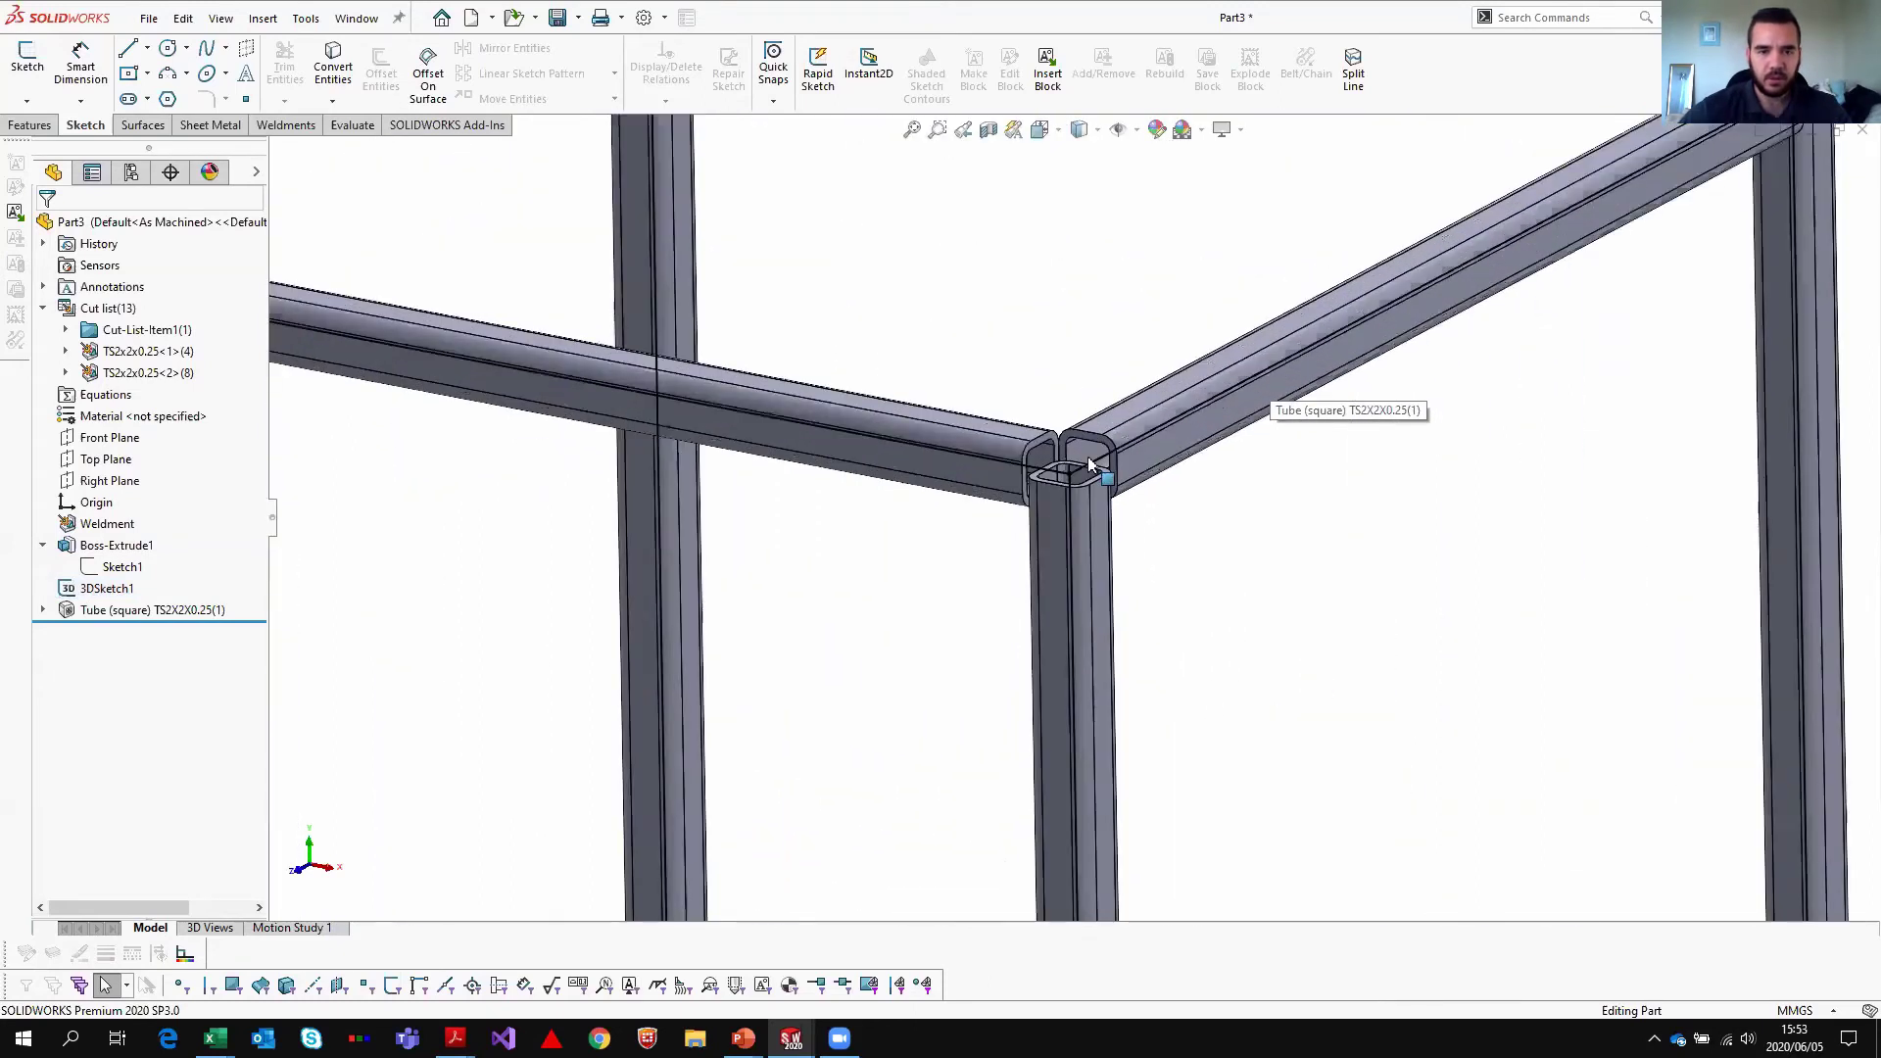
# - Start a Trim/Extend with only the two horizontal tubes at the front upper corner as bodies to be trimmed
pyautogui.click(287, 127)
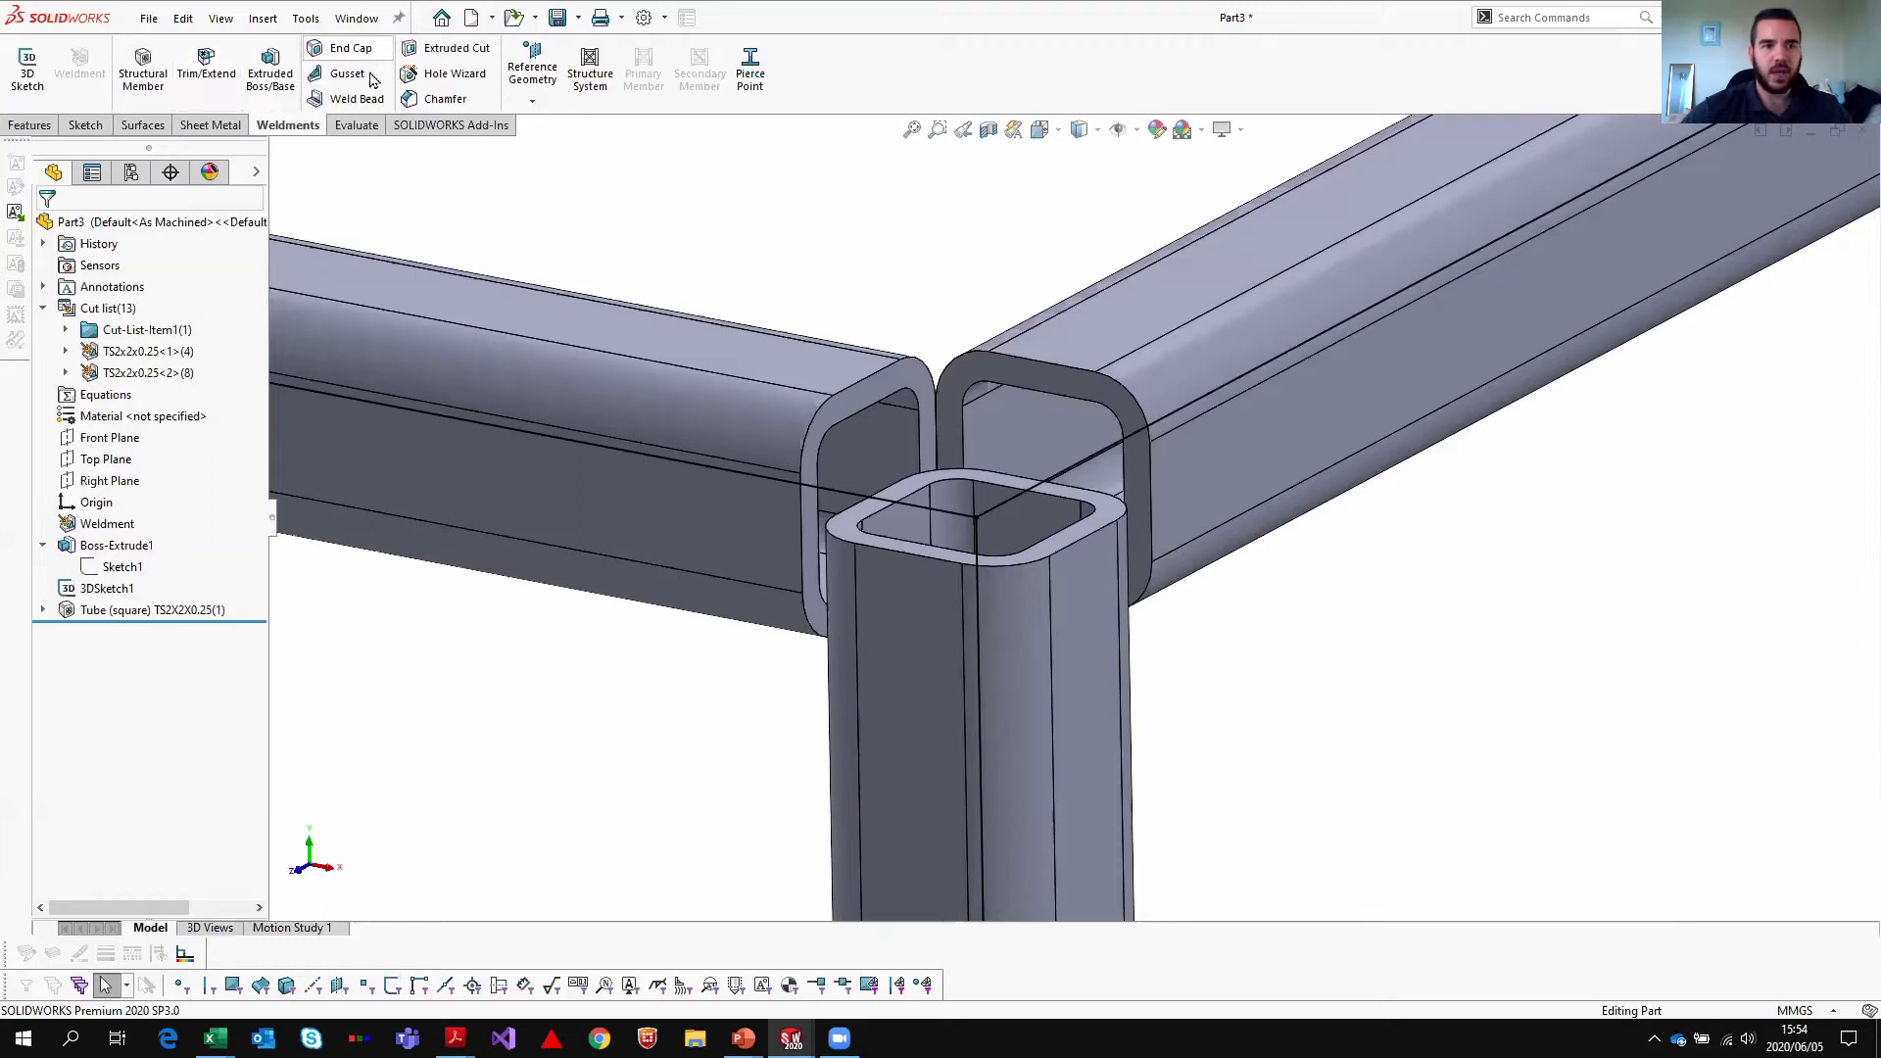
pyautogui.click(208, 68)
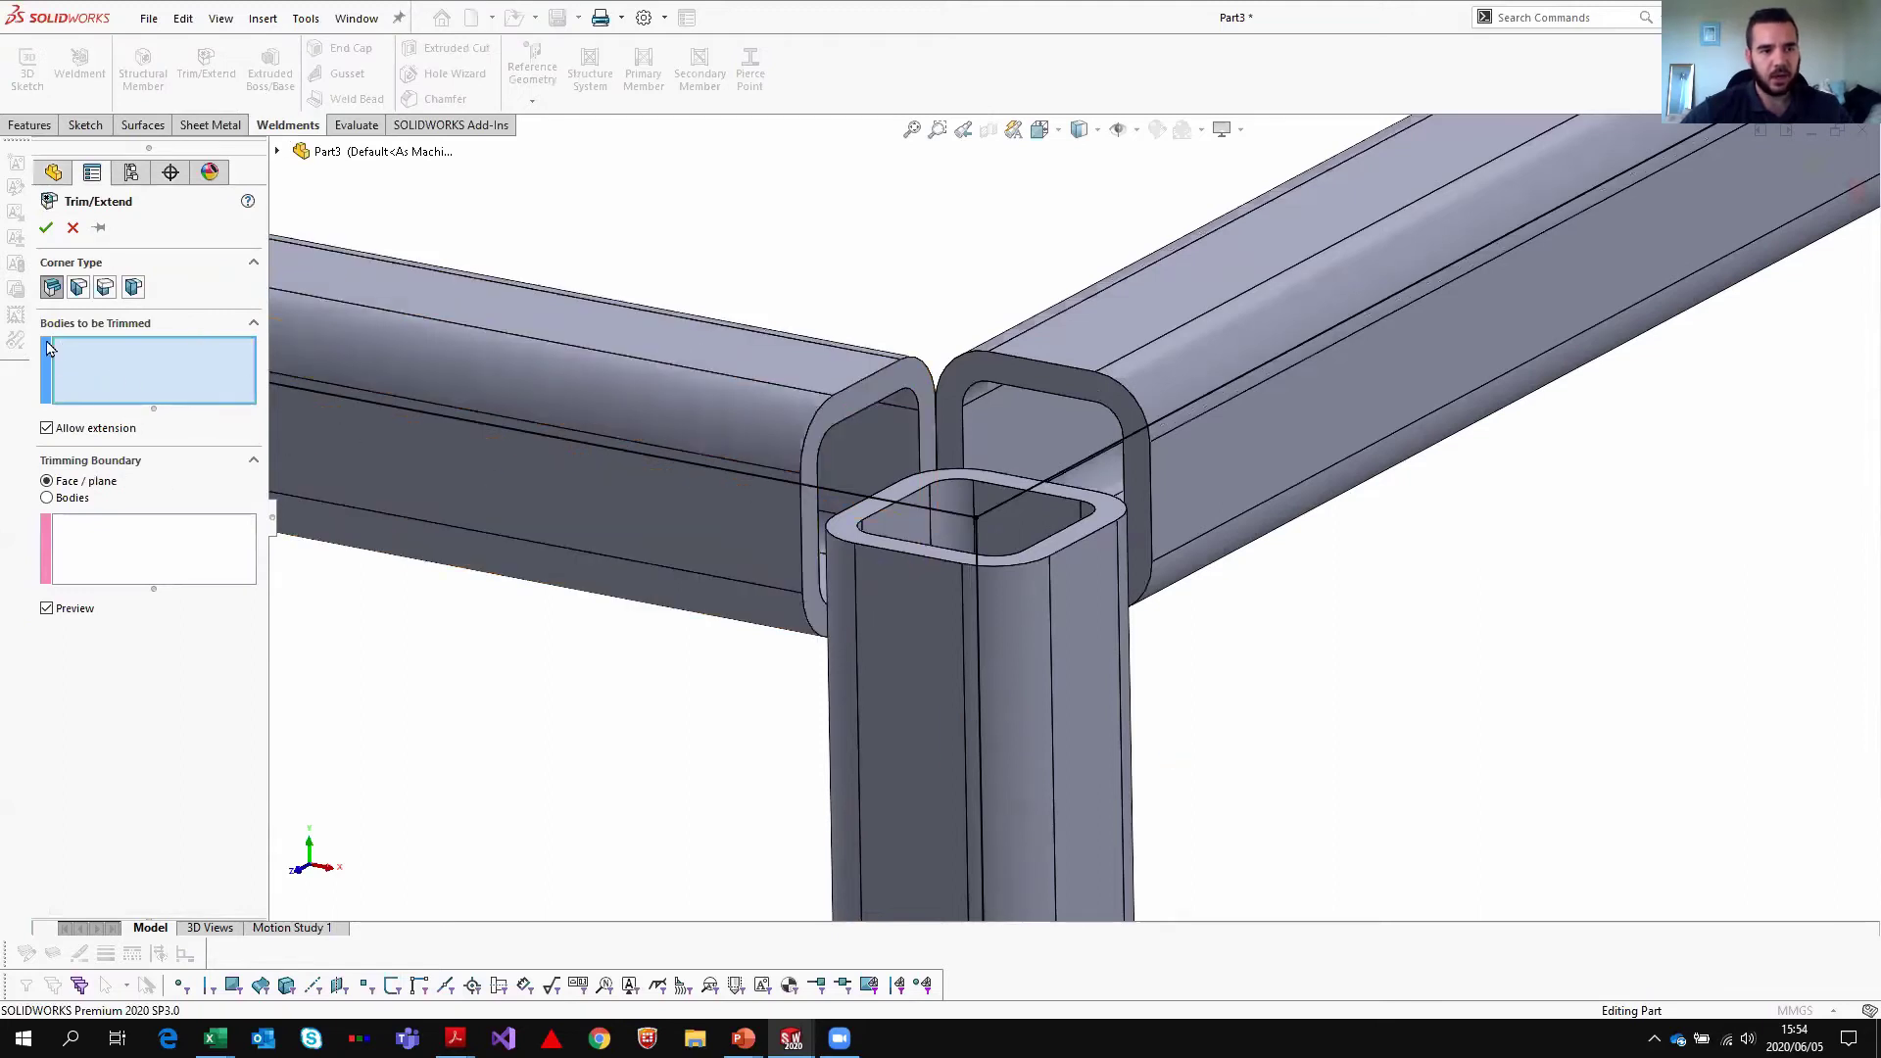
pyautogui.click(723, 365)
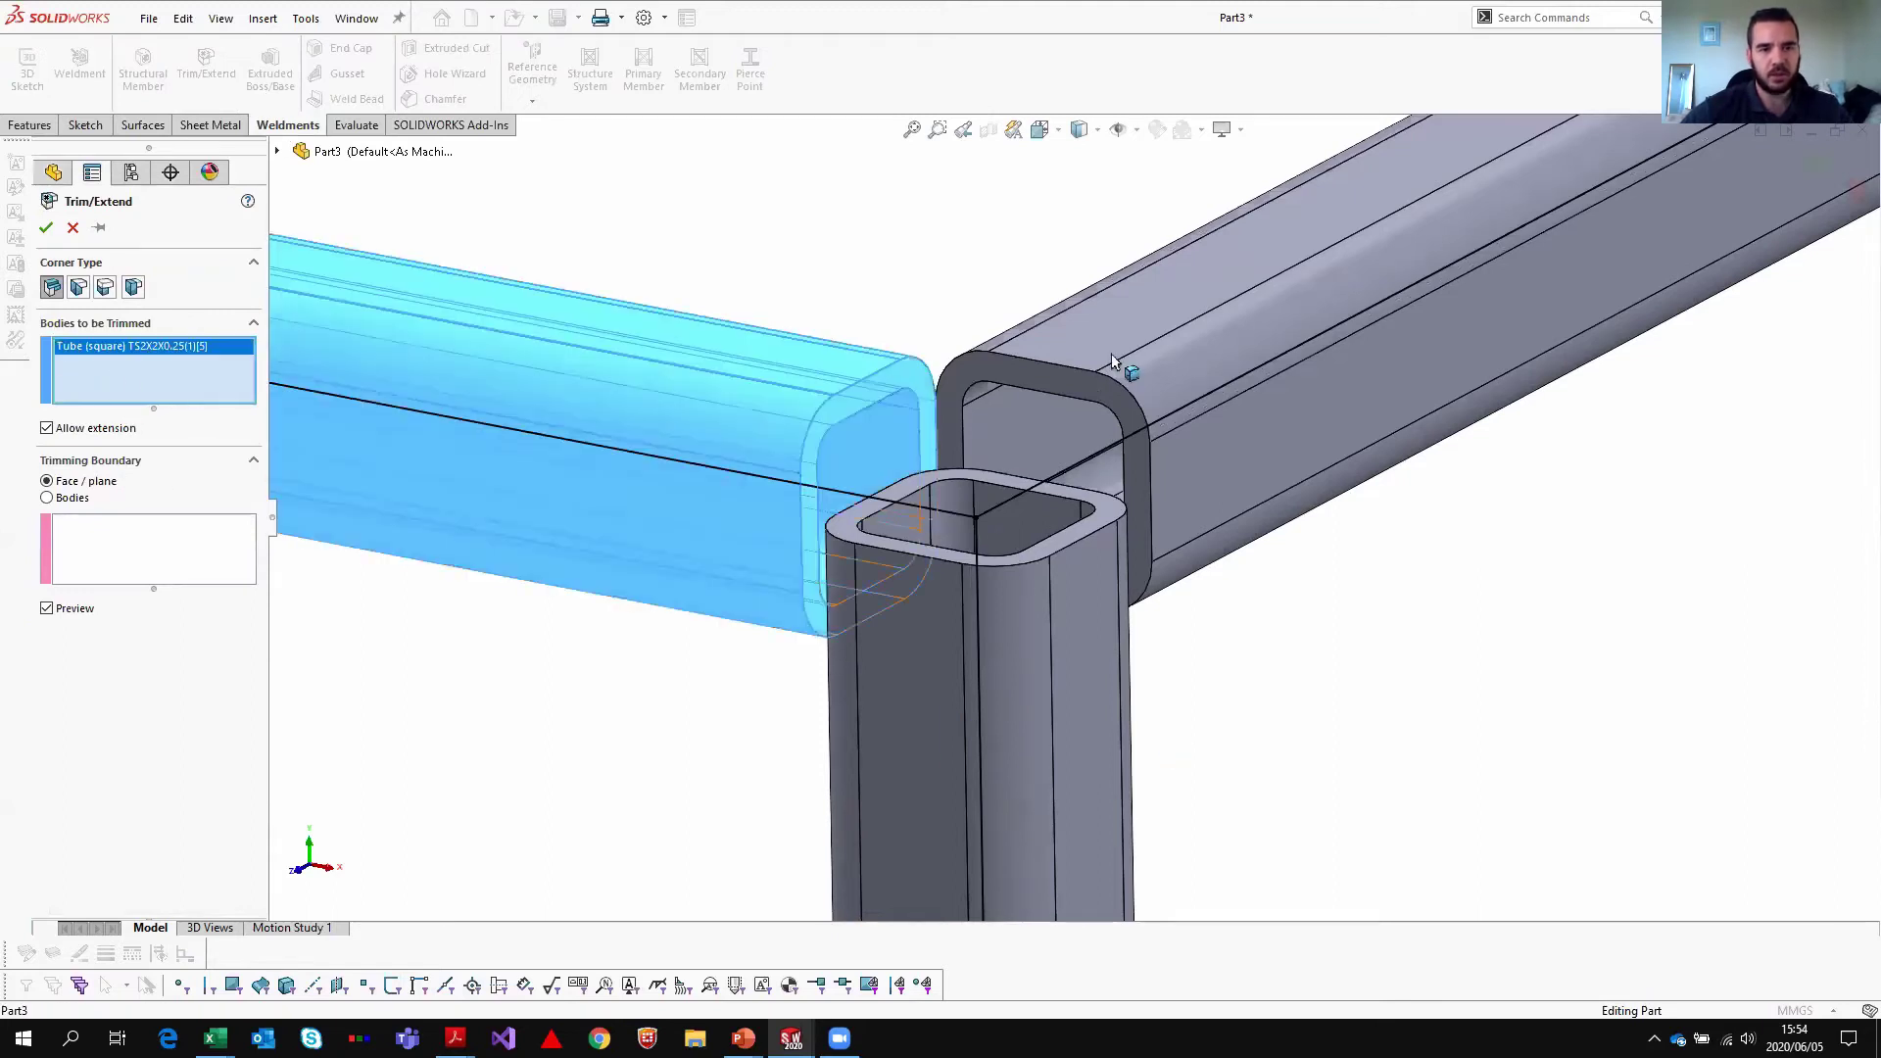
pyautogui.click(1167, 349)
pyautogui.click(973, 764)
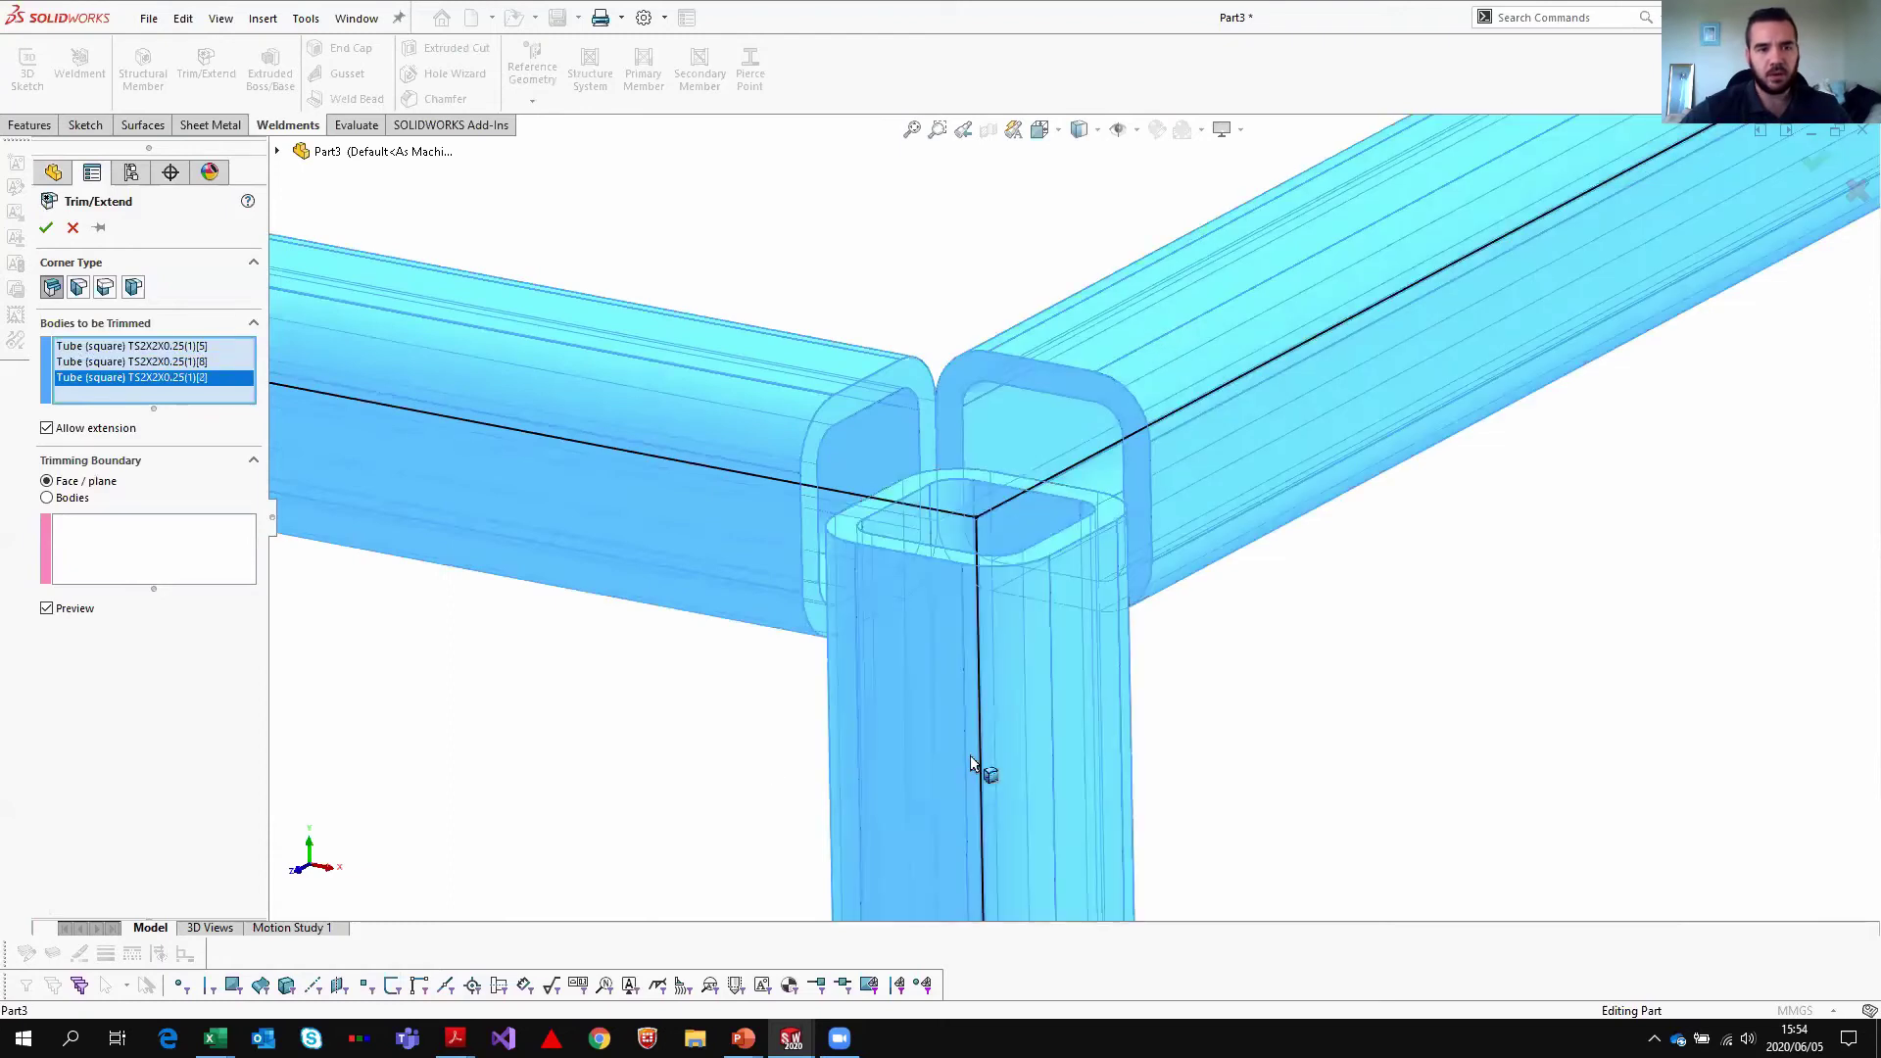
pyautogui.click(44, 227)
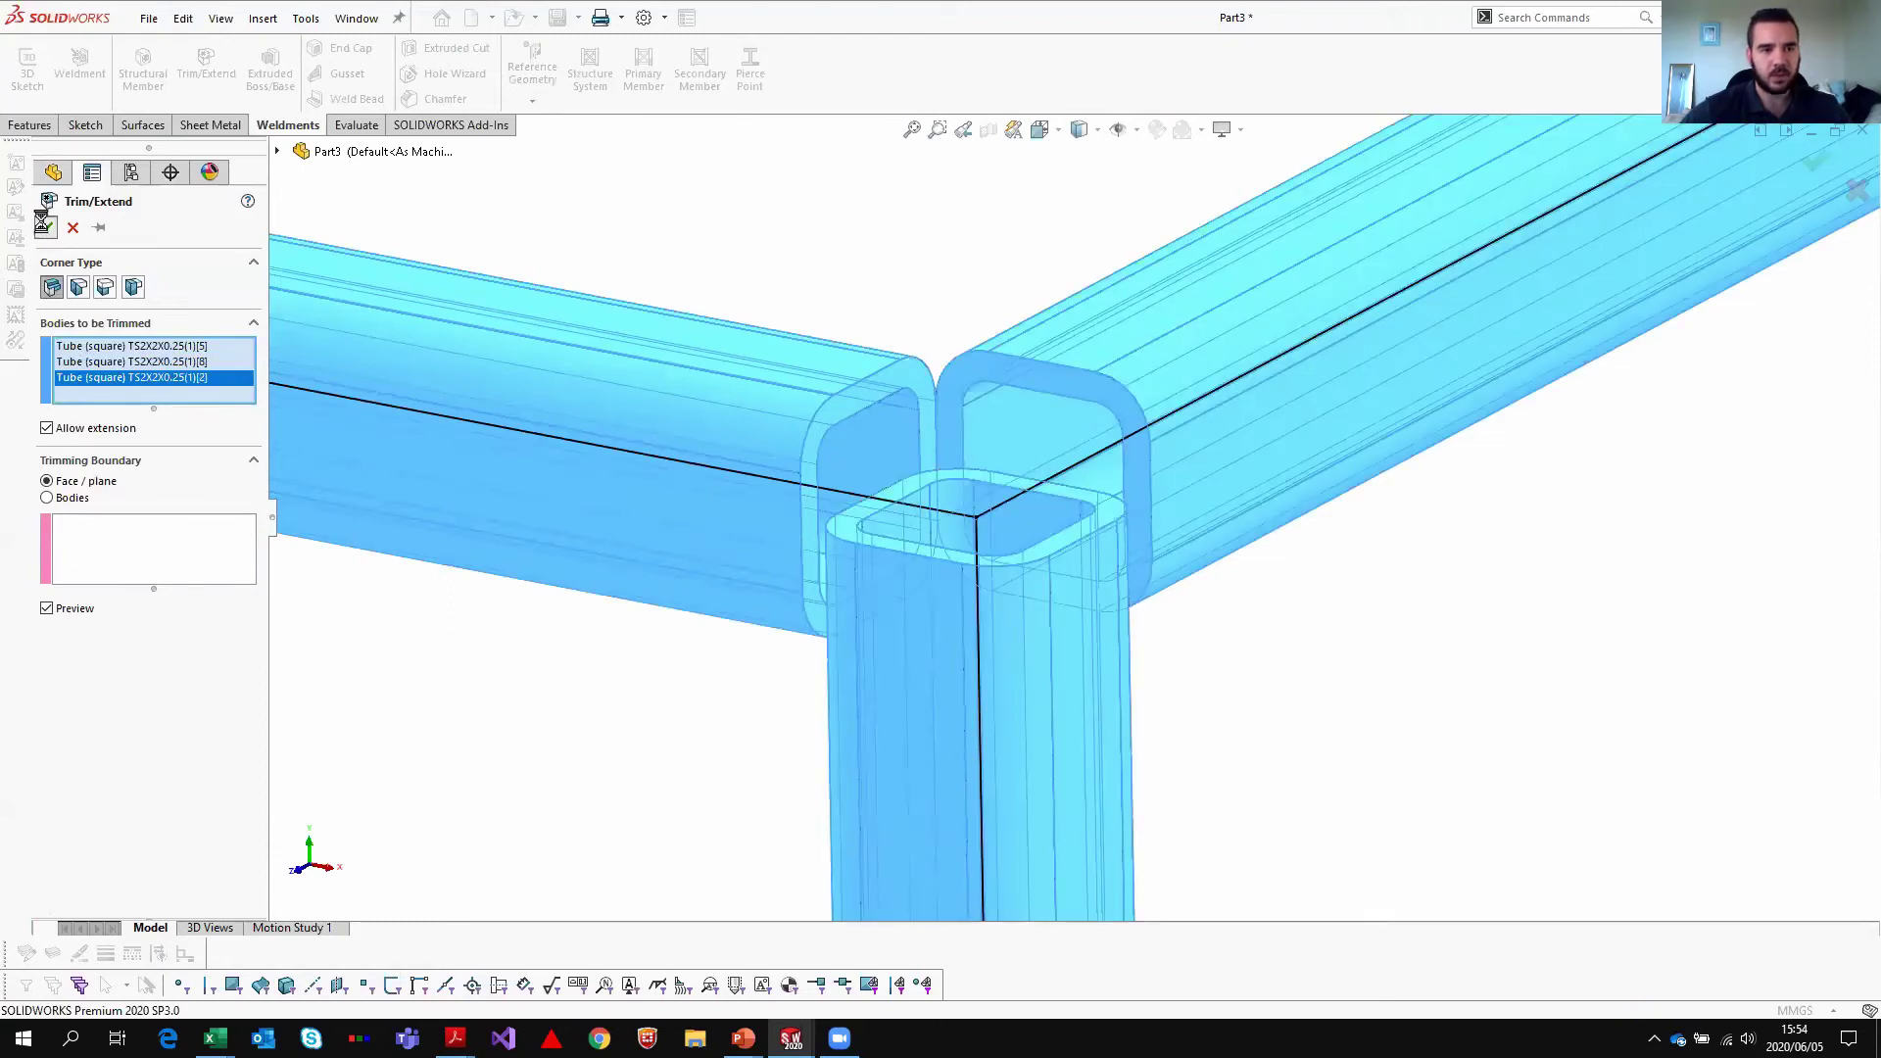
pyautogui.rightClick(128, 389)
pyautogui.click(172, 412)
# - Use the vertical tube's two outer faces as the trimming boundary and apply the trim
pyautogui.click(159, 547)
pyautogui.click(934, 685)
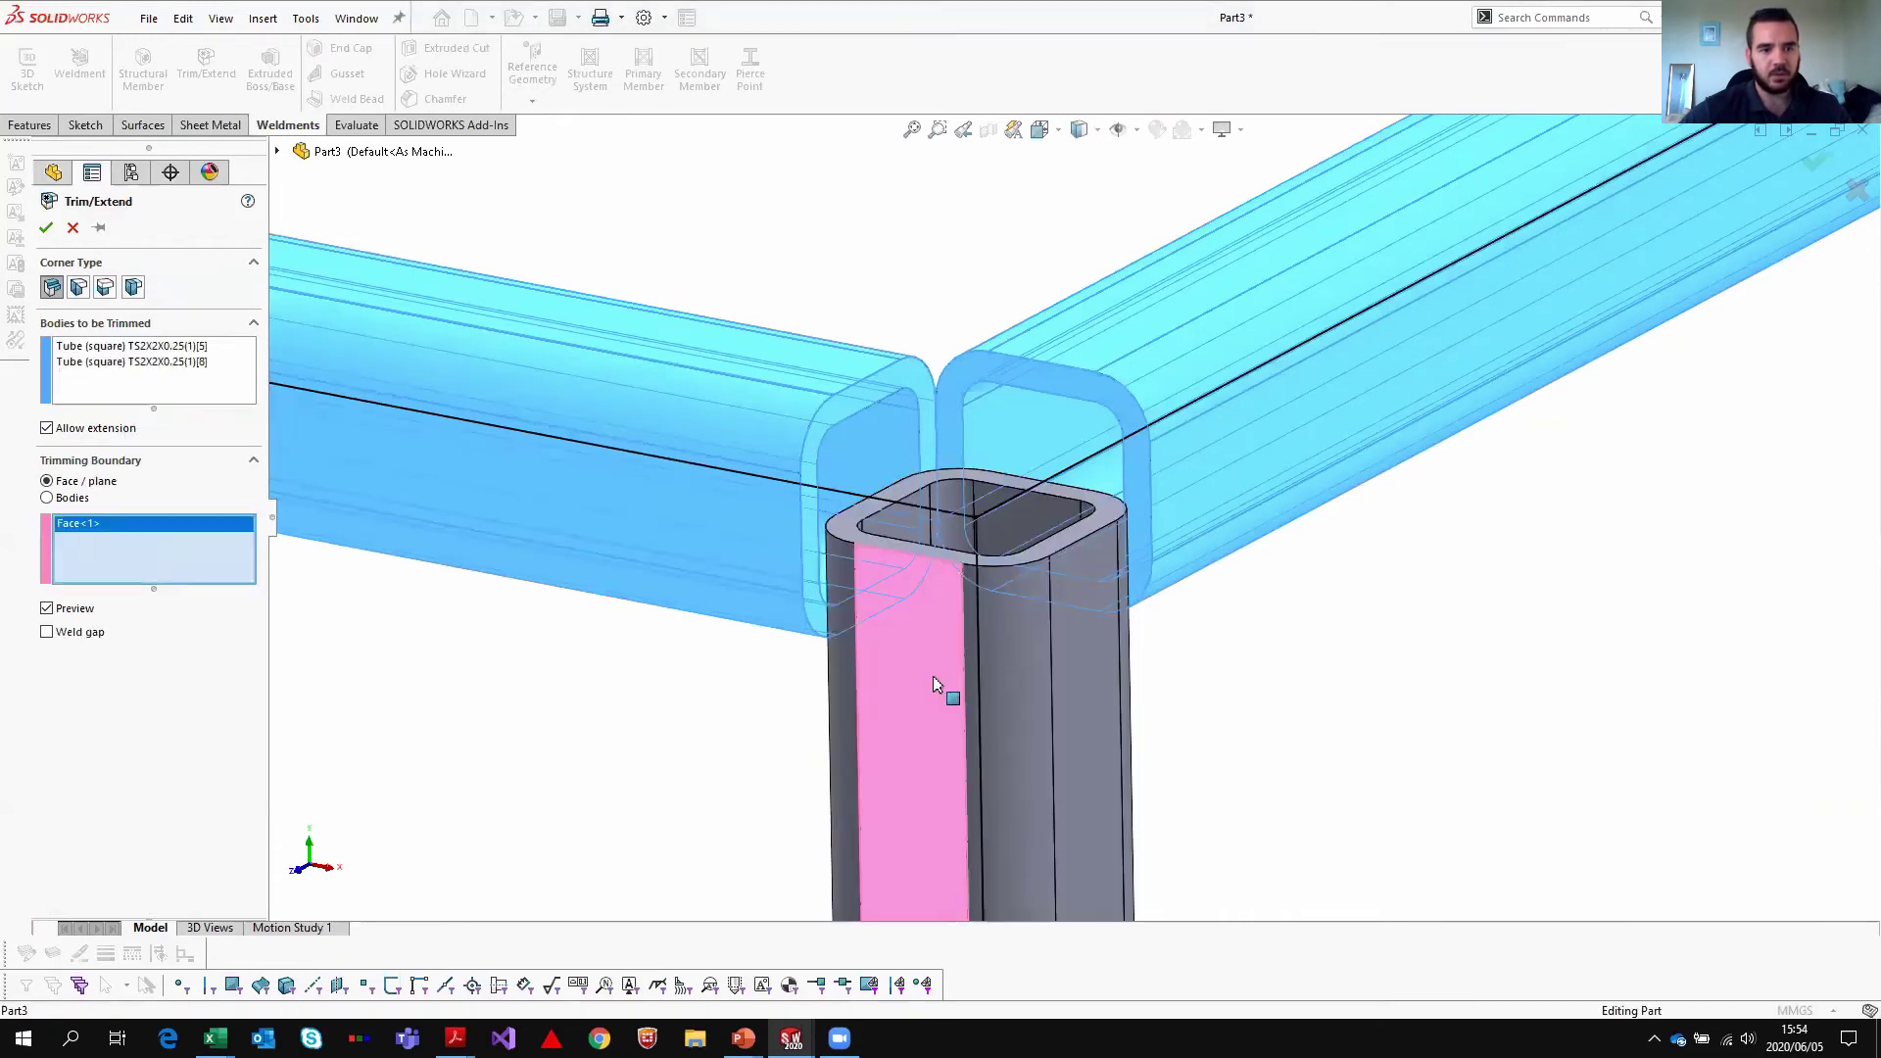
pyautogui.click(45, 229)
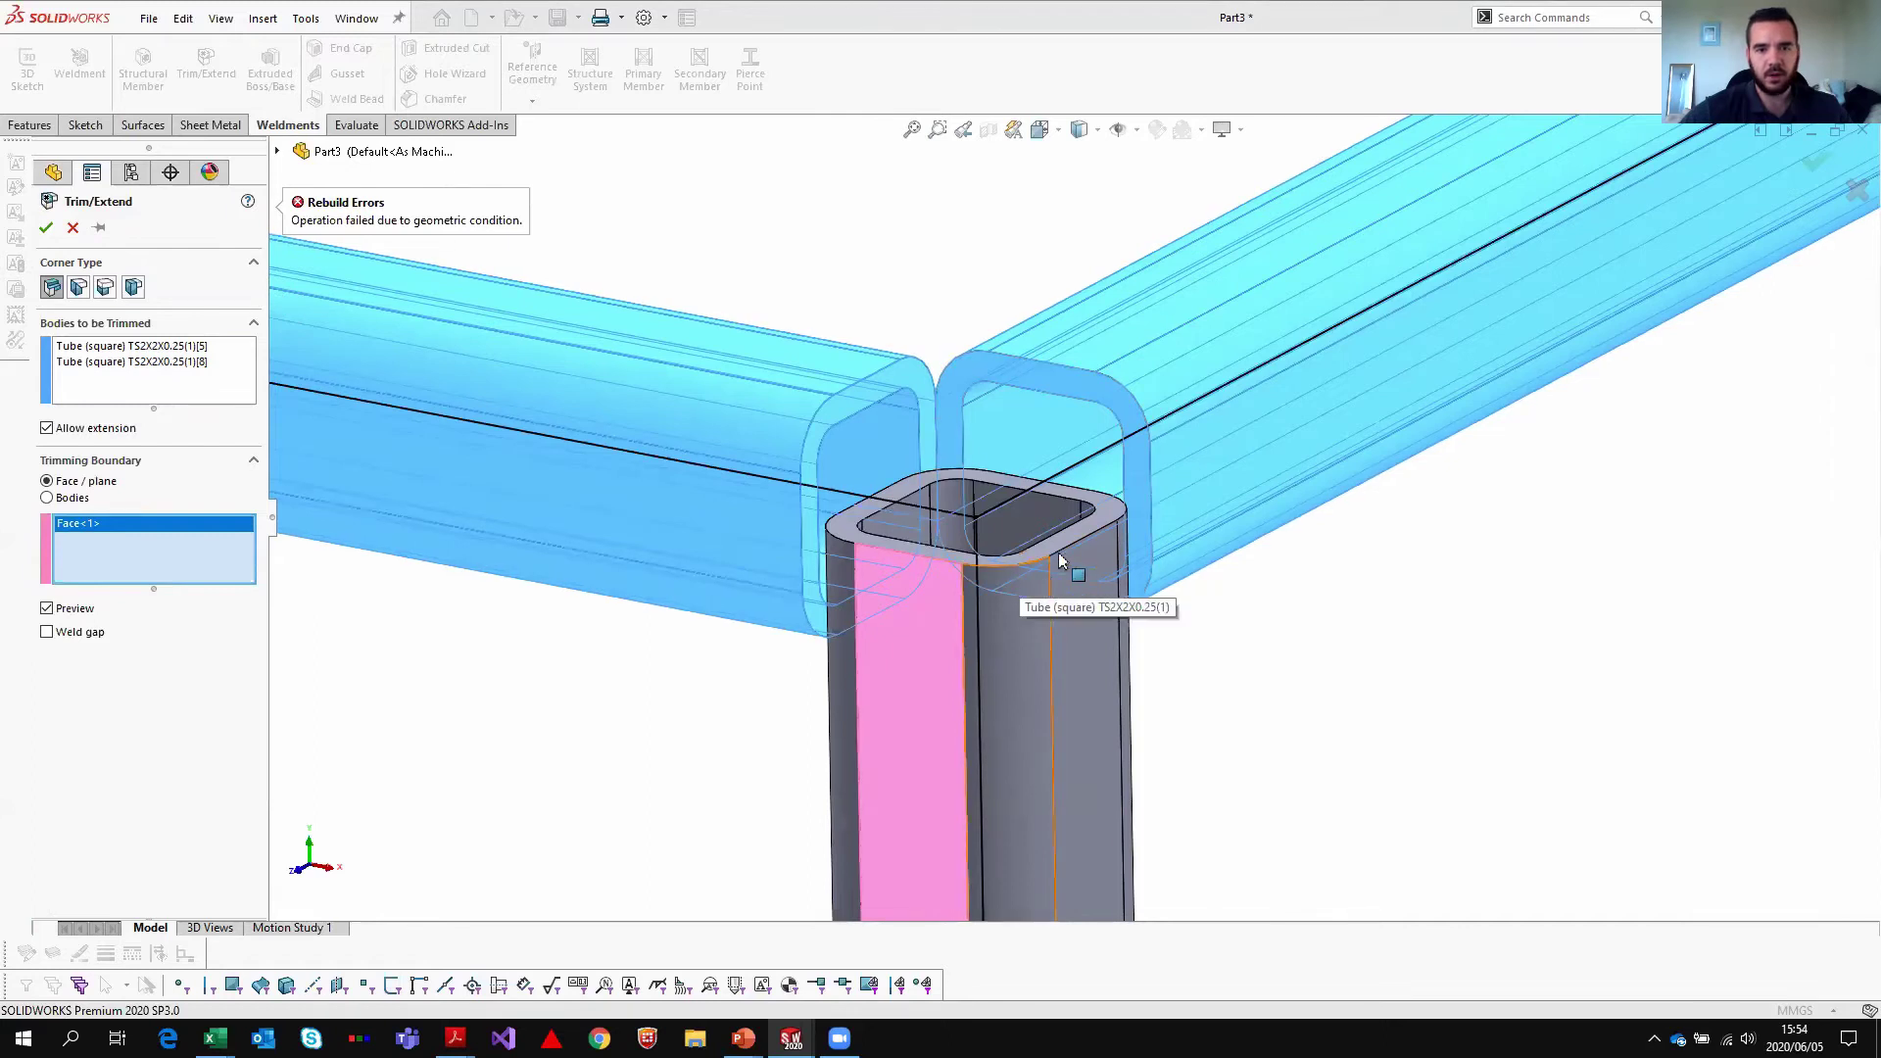
pyautogui.click(1095, 636)
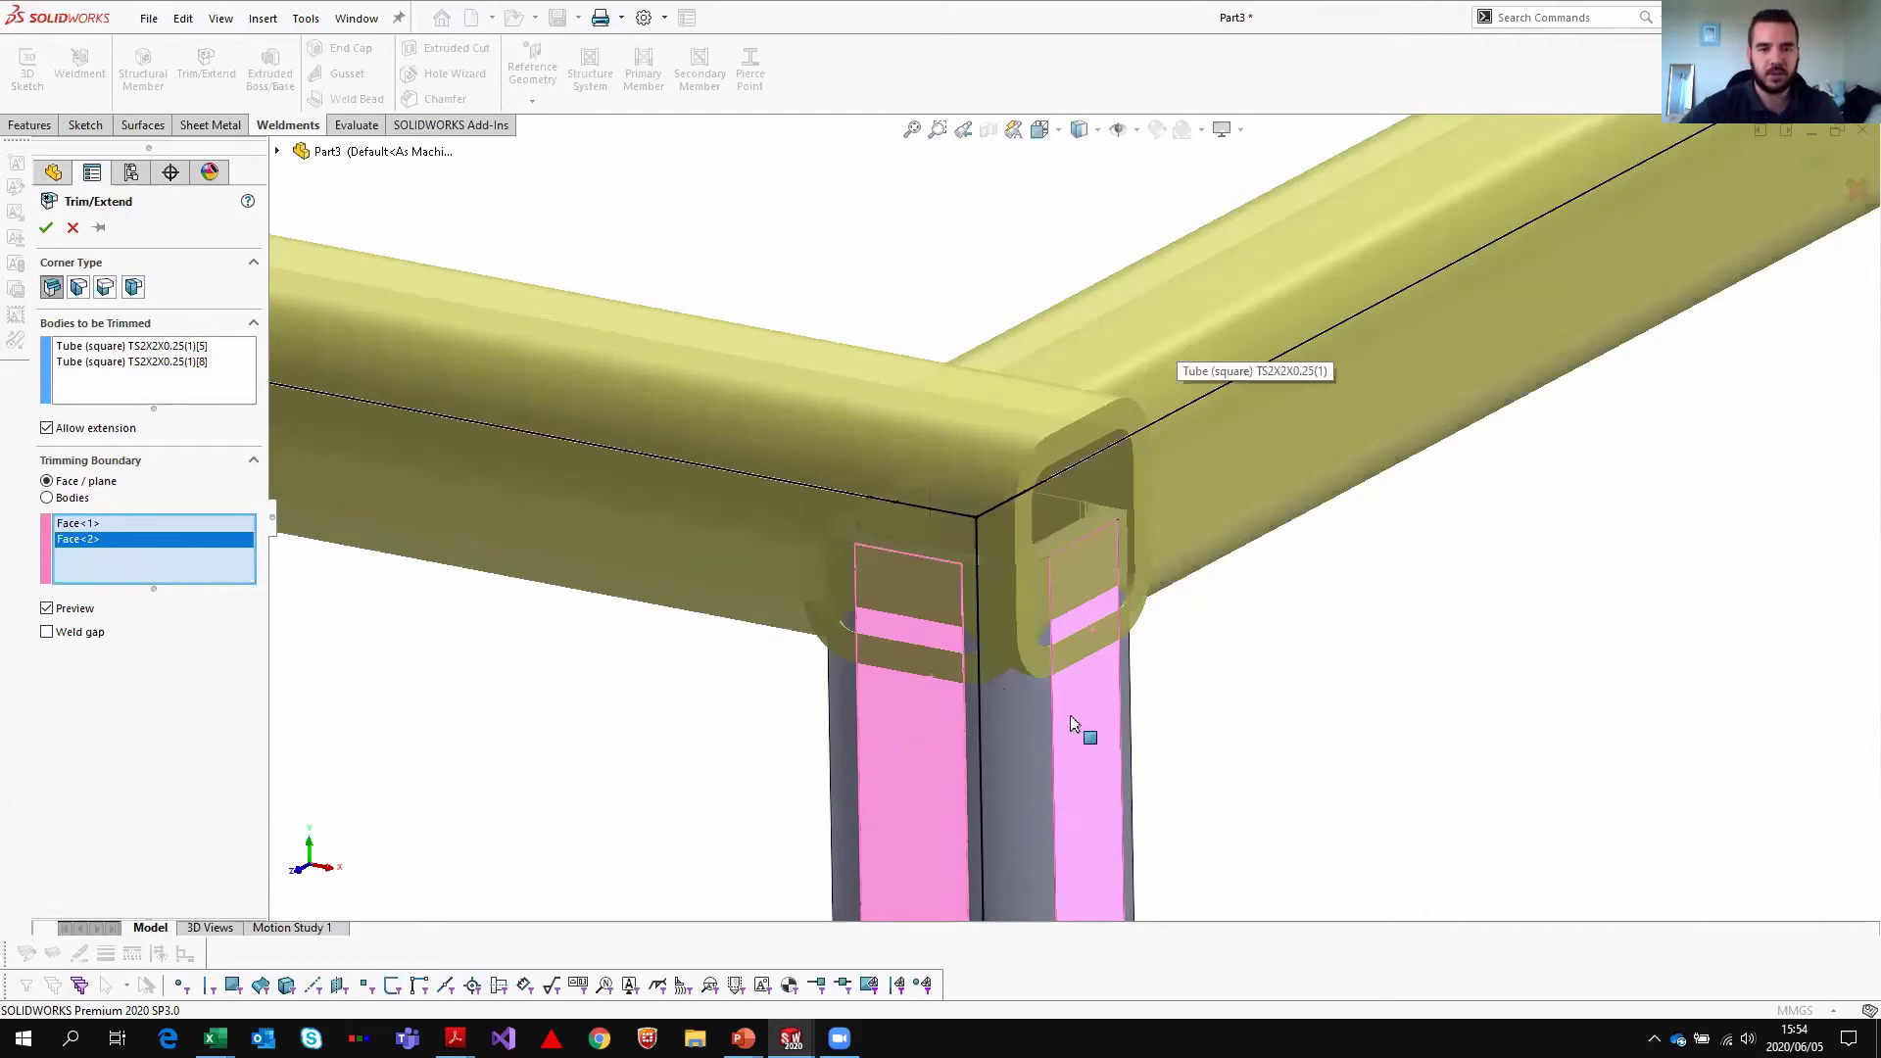
pyautogui.click(46, 229)
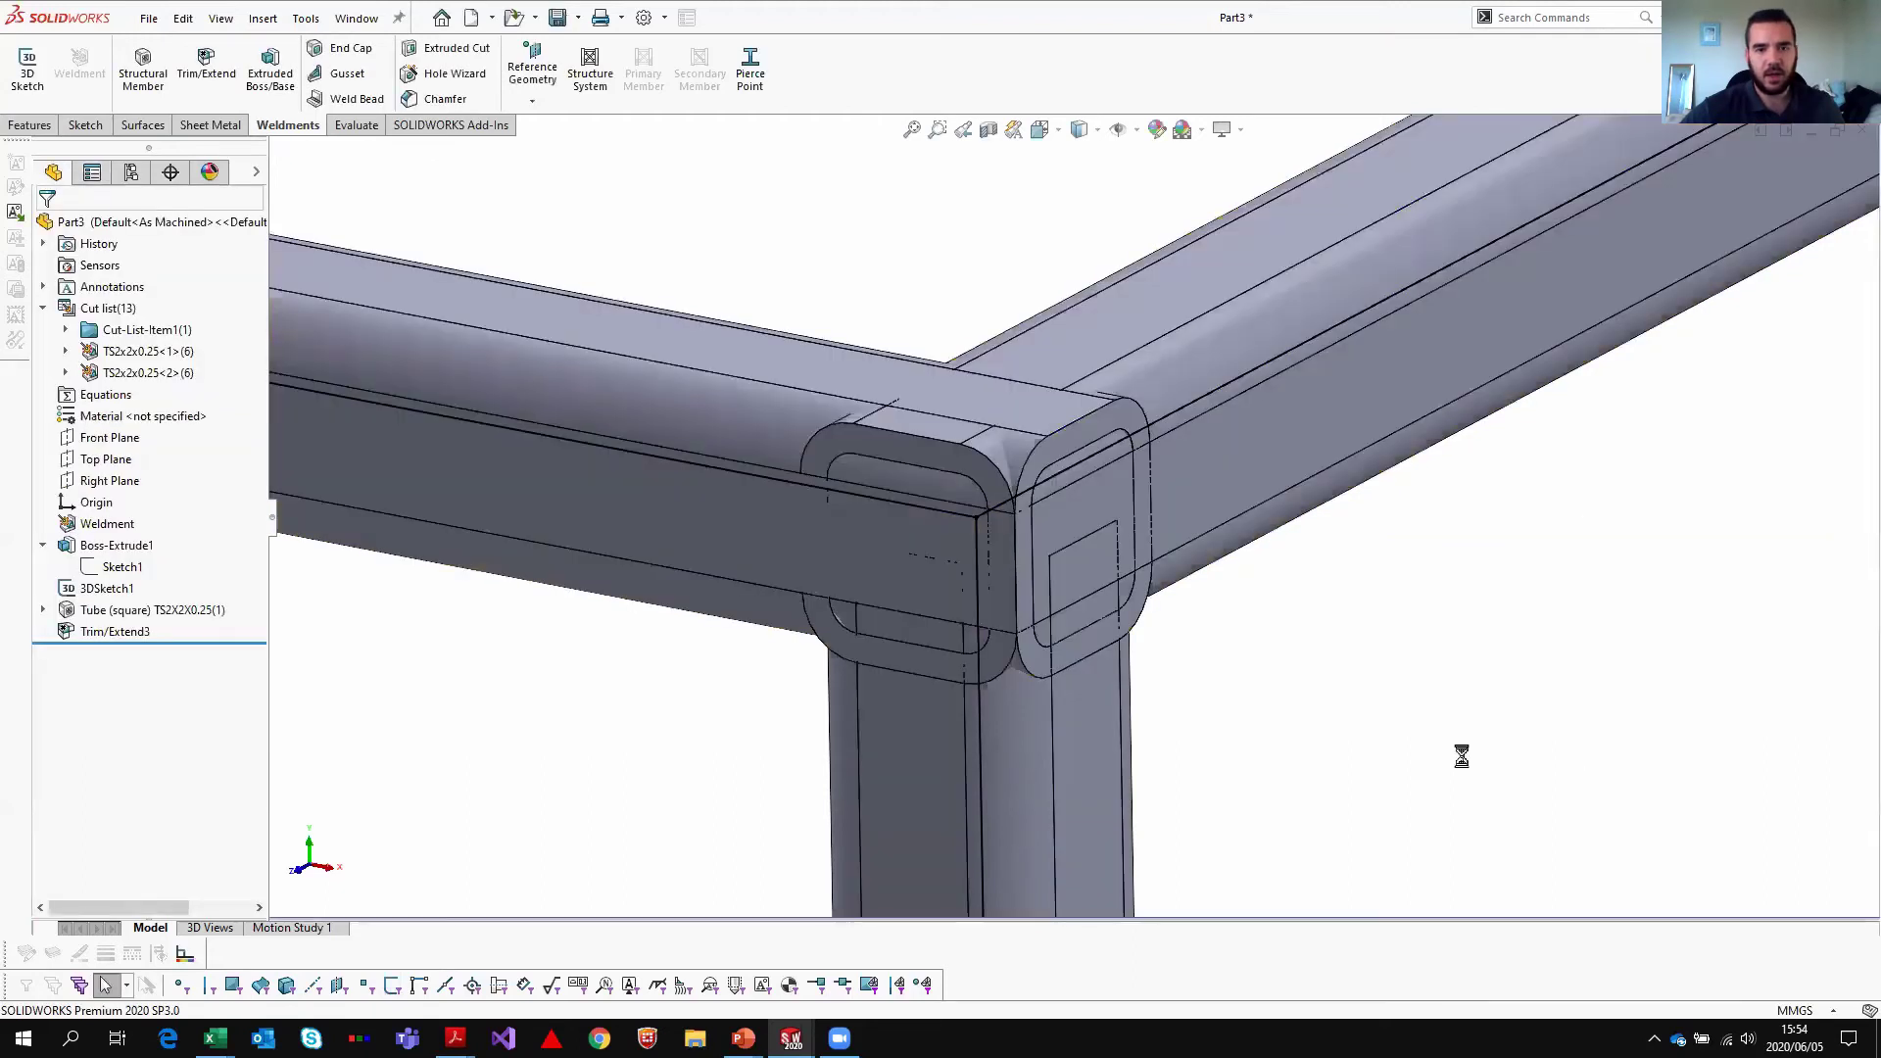
# - Edit the corner's Trim/Extend feature and turn off Allow extension for the bodies to be trimmed
pyautogui.moveTo(1436, 651); pyautogui.dragTo(1411, 706, button='middle')
pyautogui.scroll(5, 1430, 676)
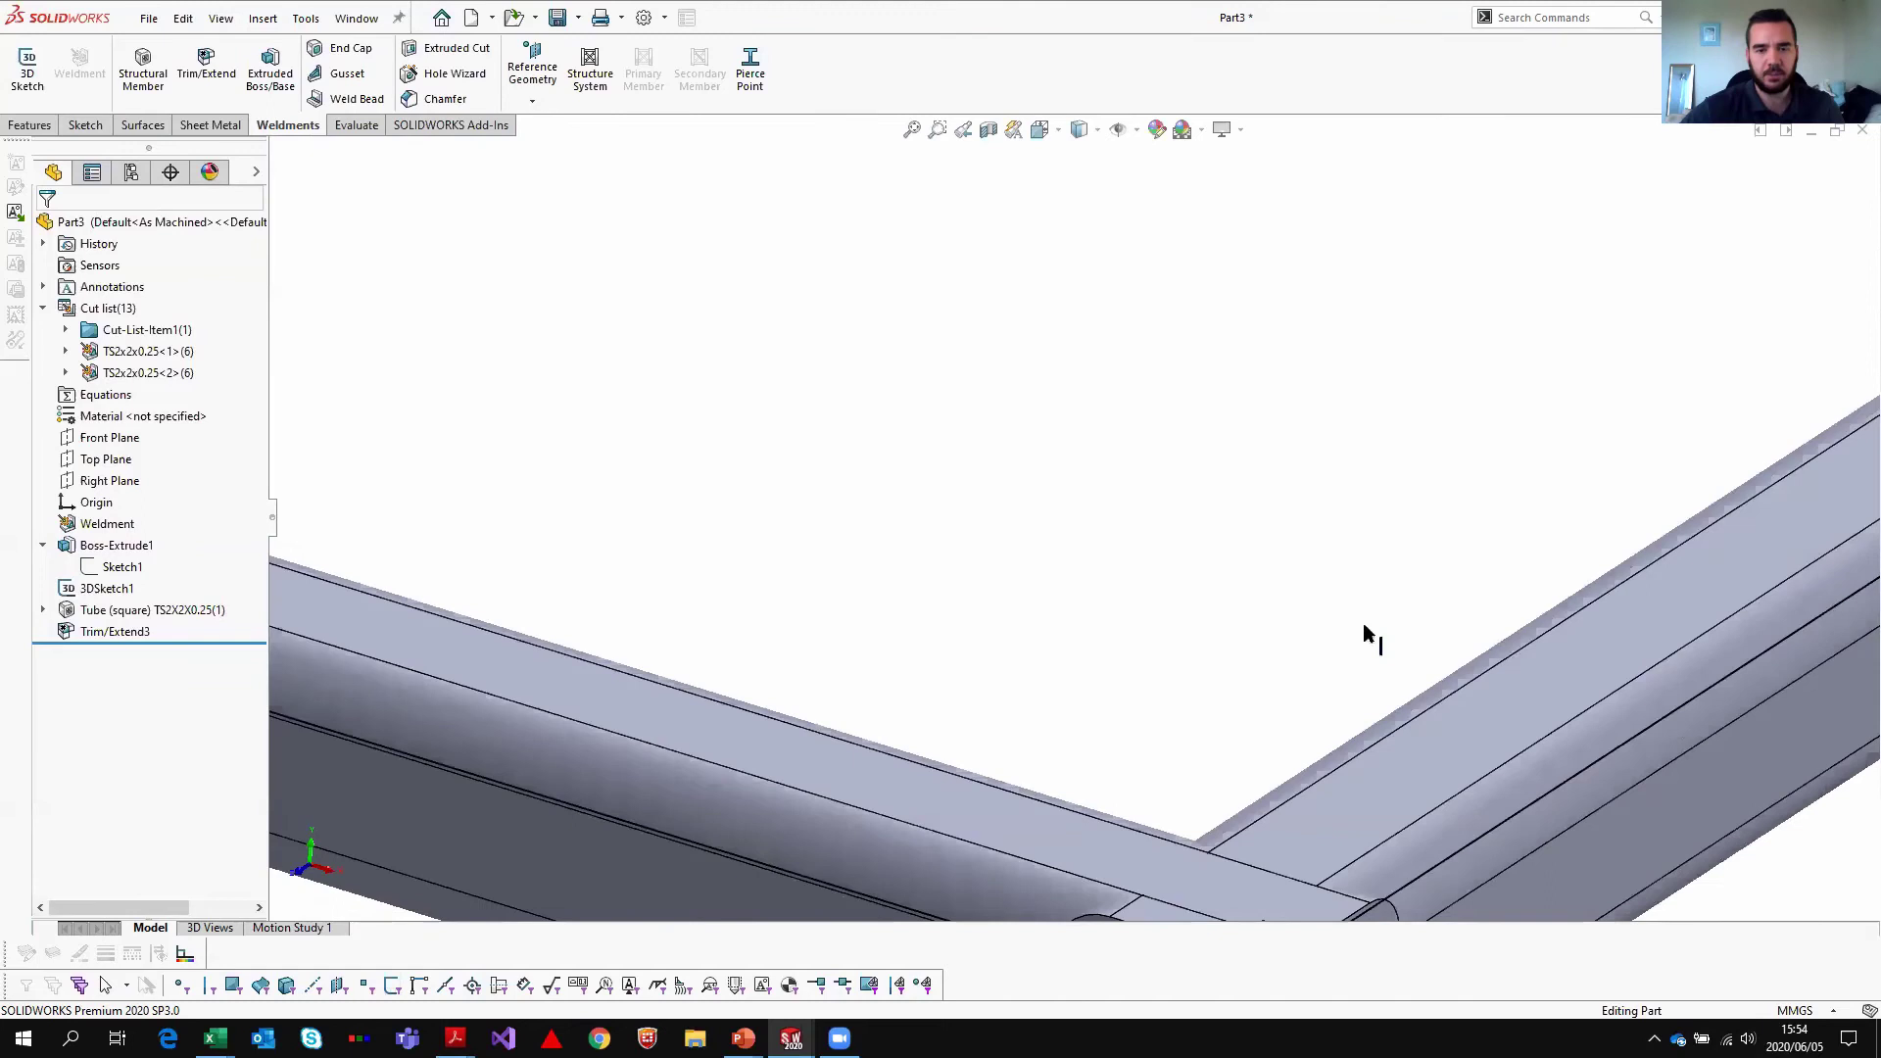
pyautogui.scroll(-2, 1287, 637)
pyautogui.press('Left')
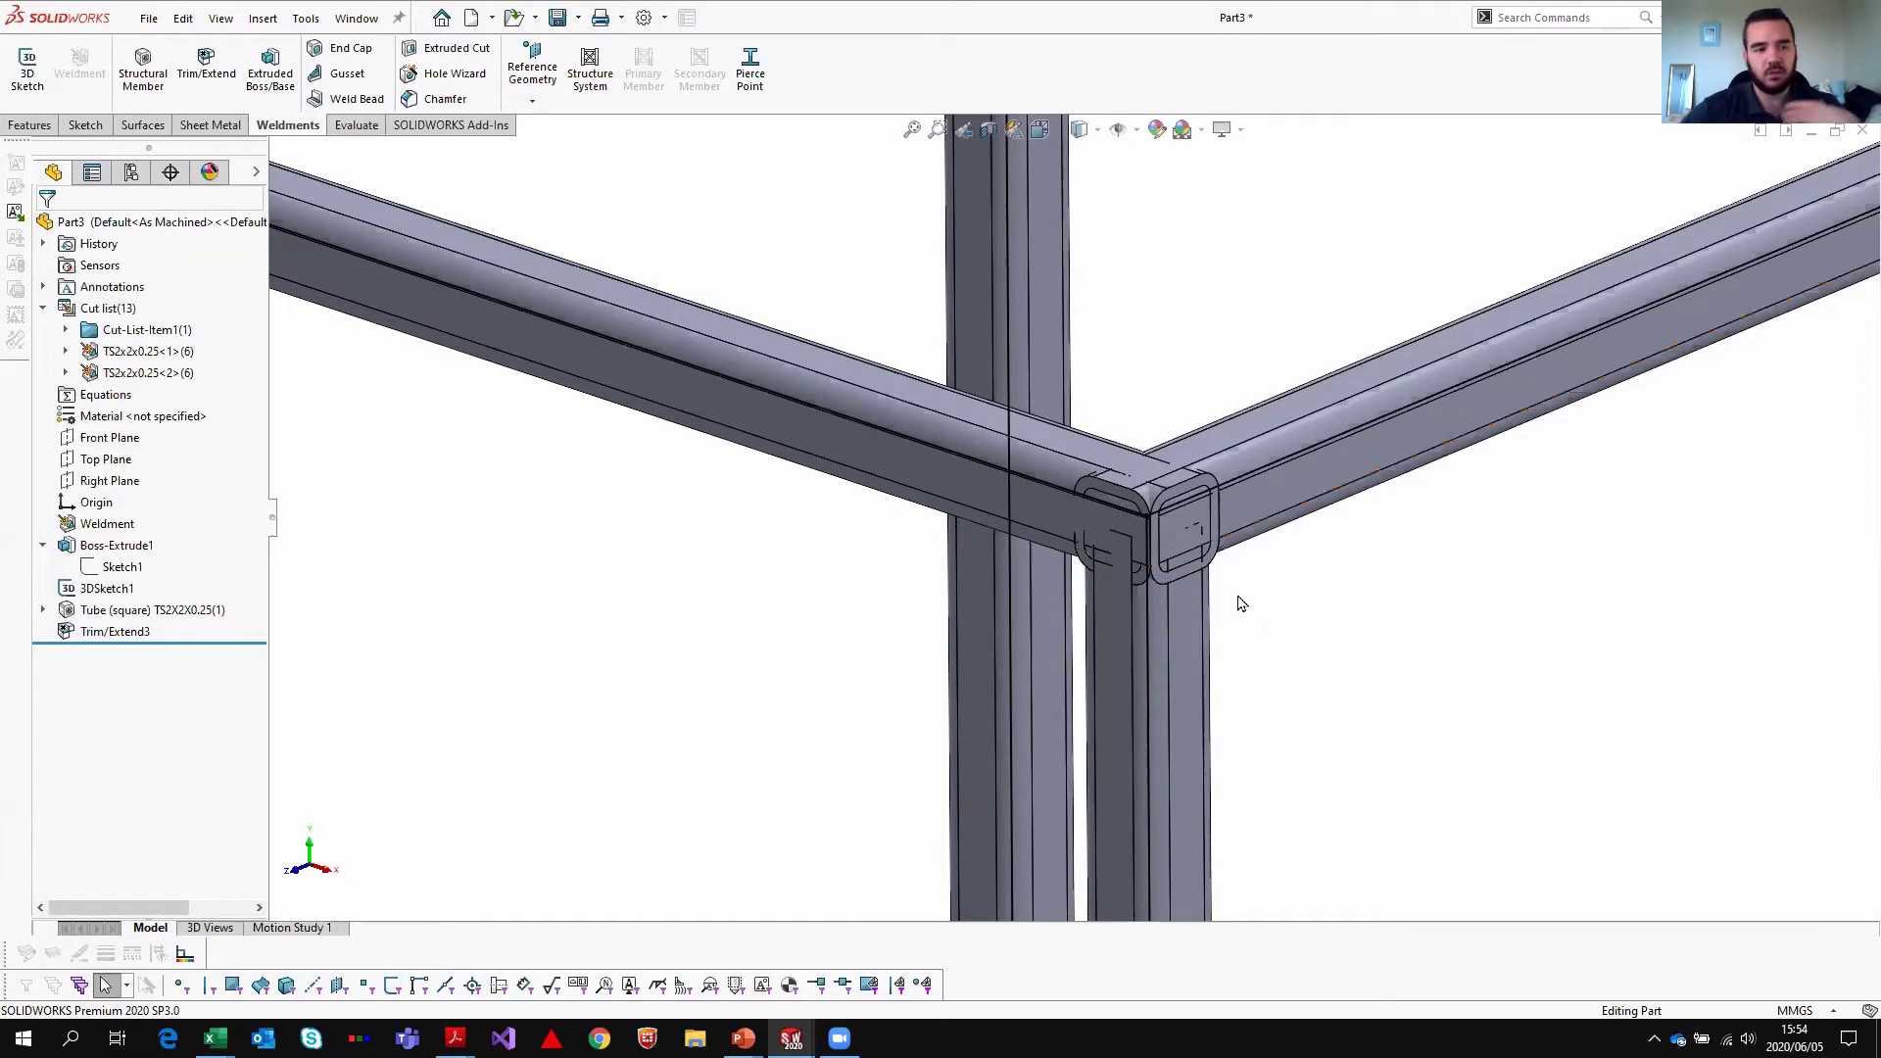
pyautogui.rightClick(102, 636)
pyautogui.click(160, 541)
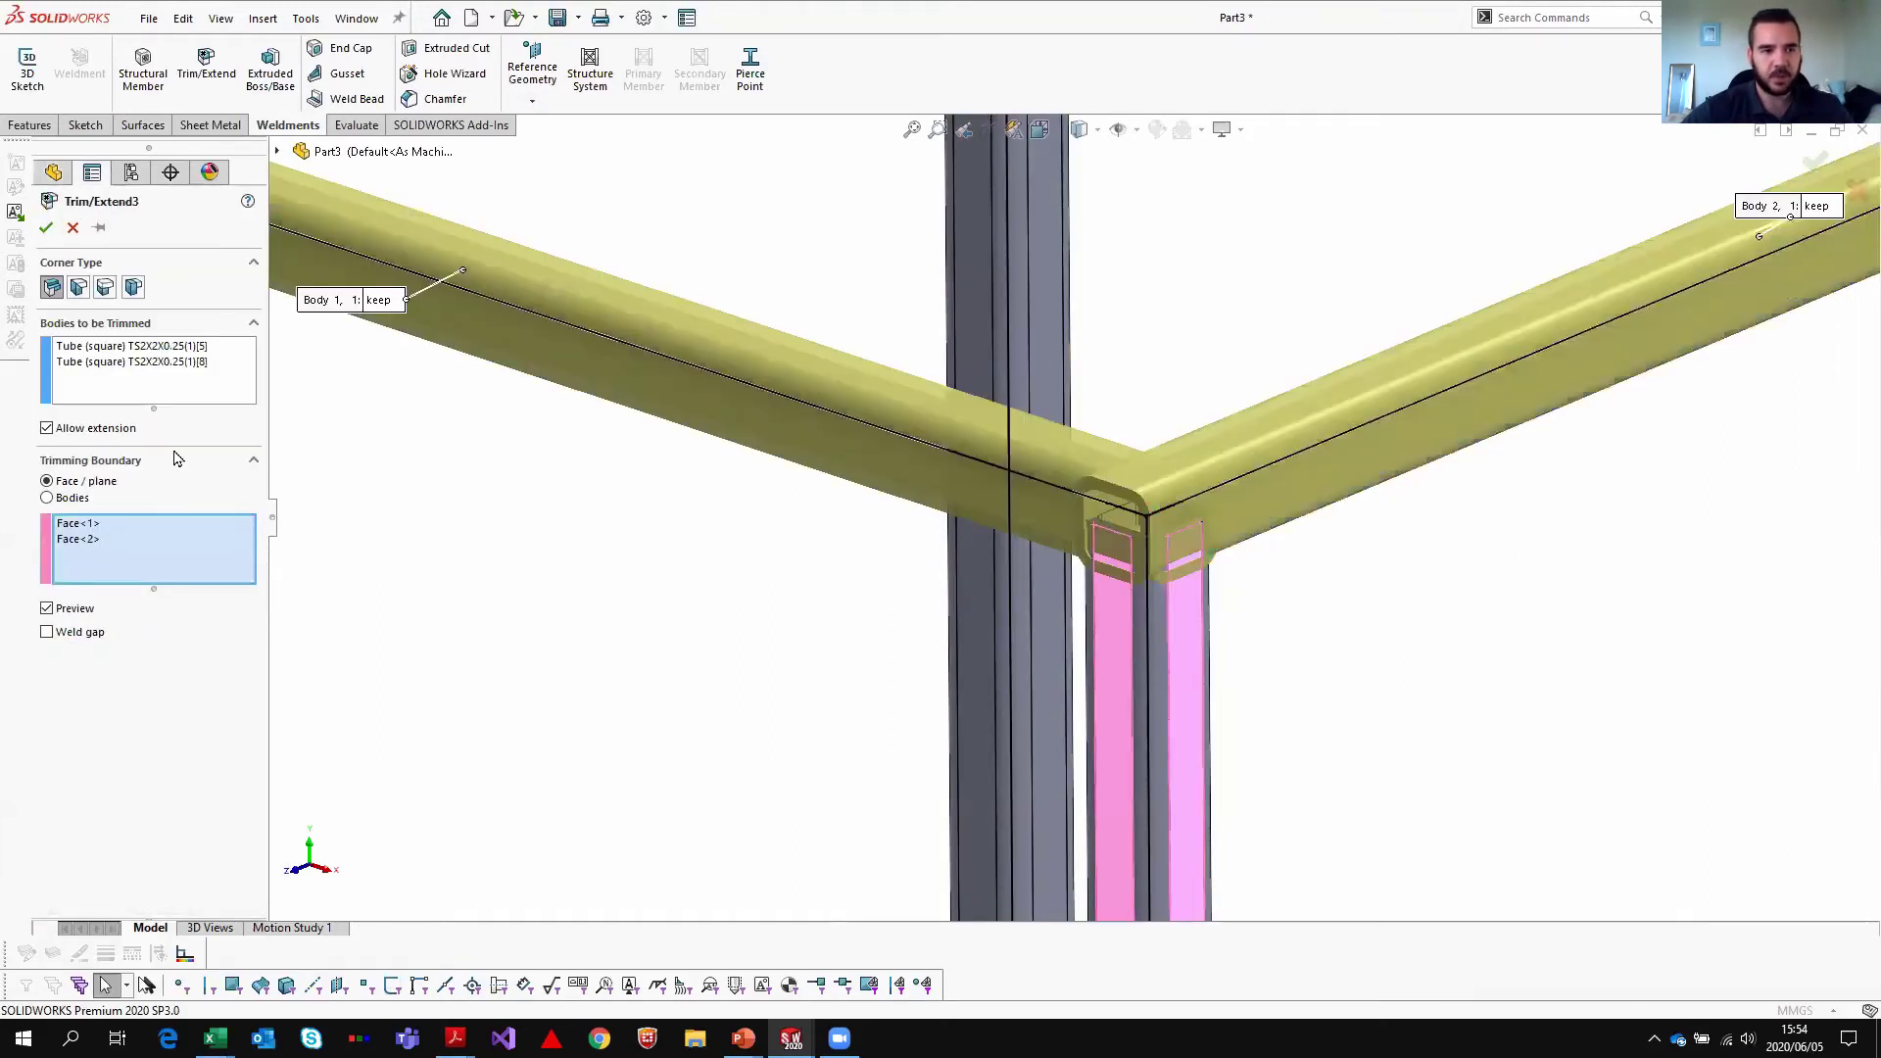
pyautogui.click(113, 429)
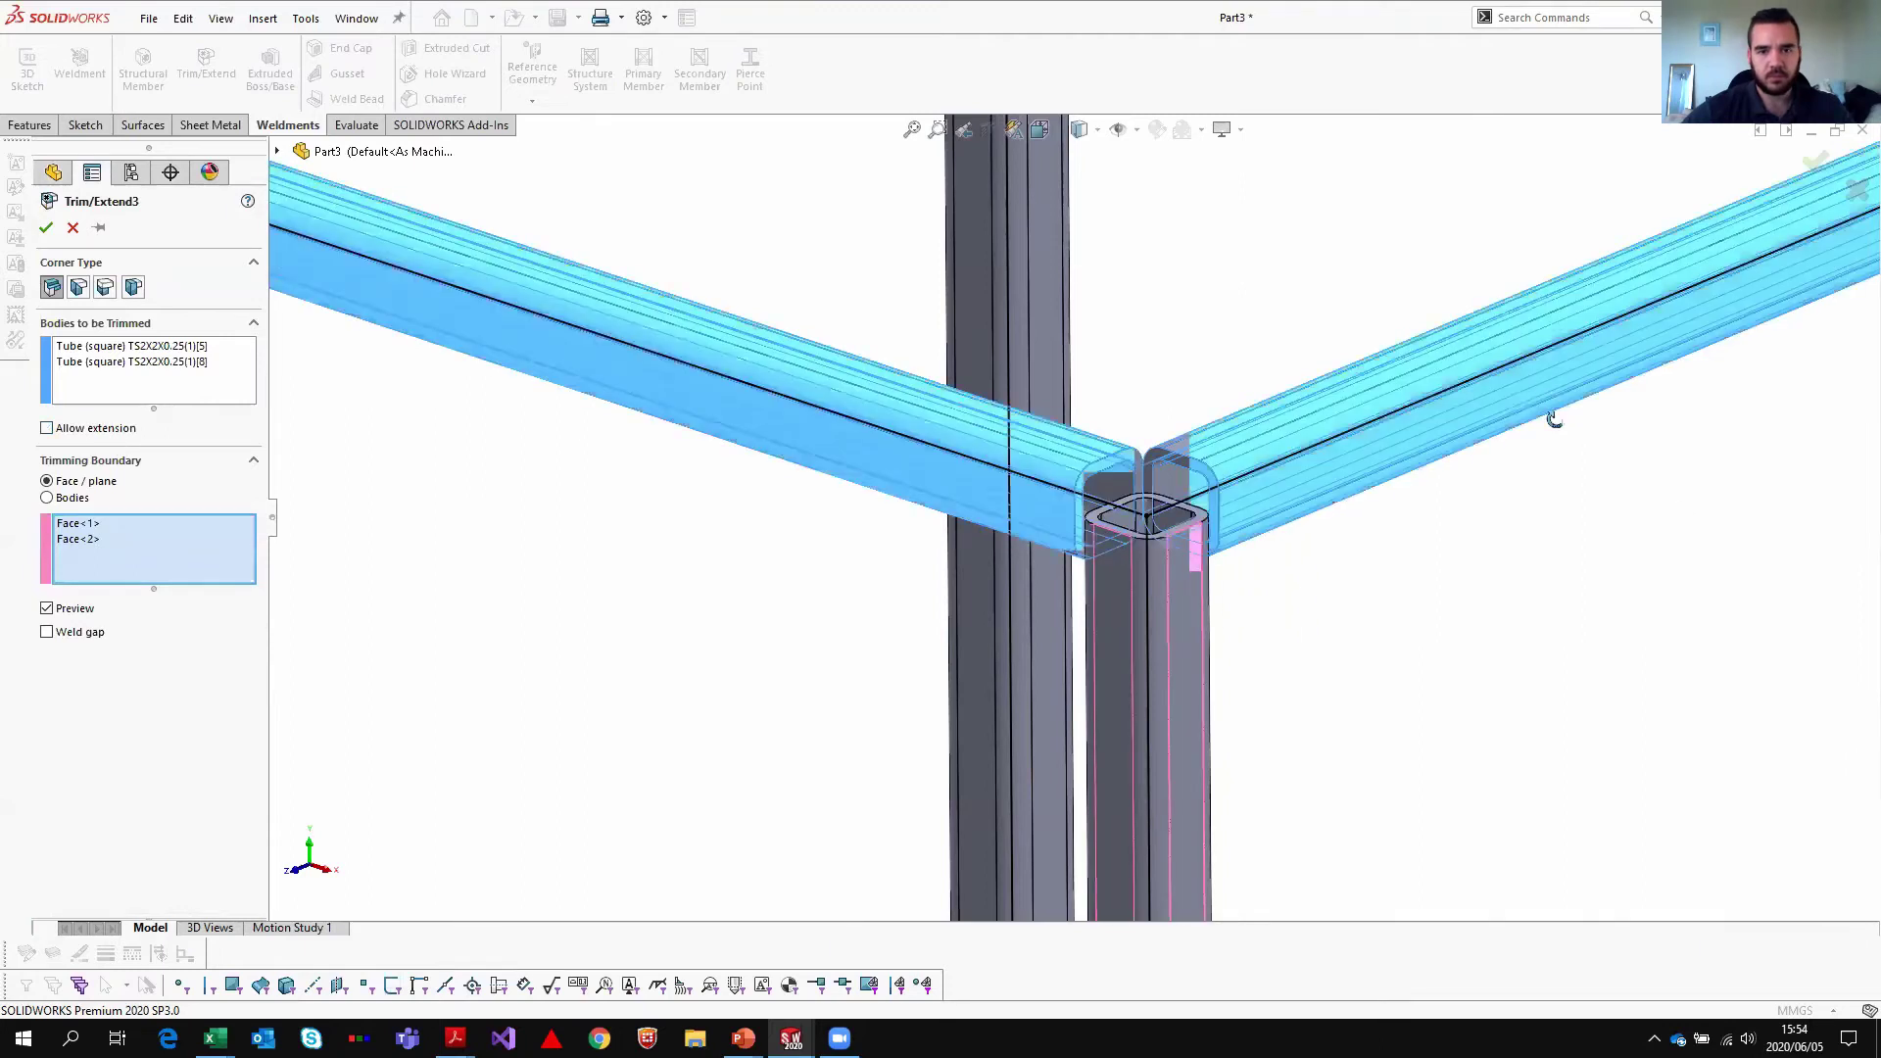
pyautogui.moveTo(1457, 631); pyautogui.dragTo(90, 332, button='middle')
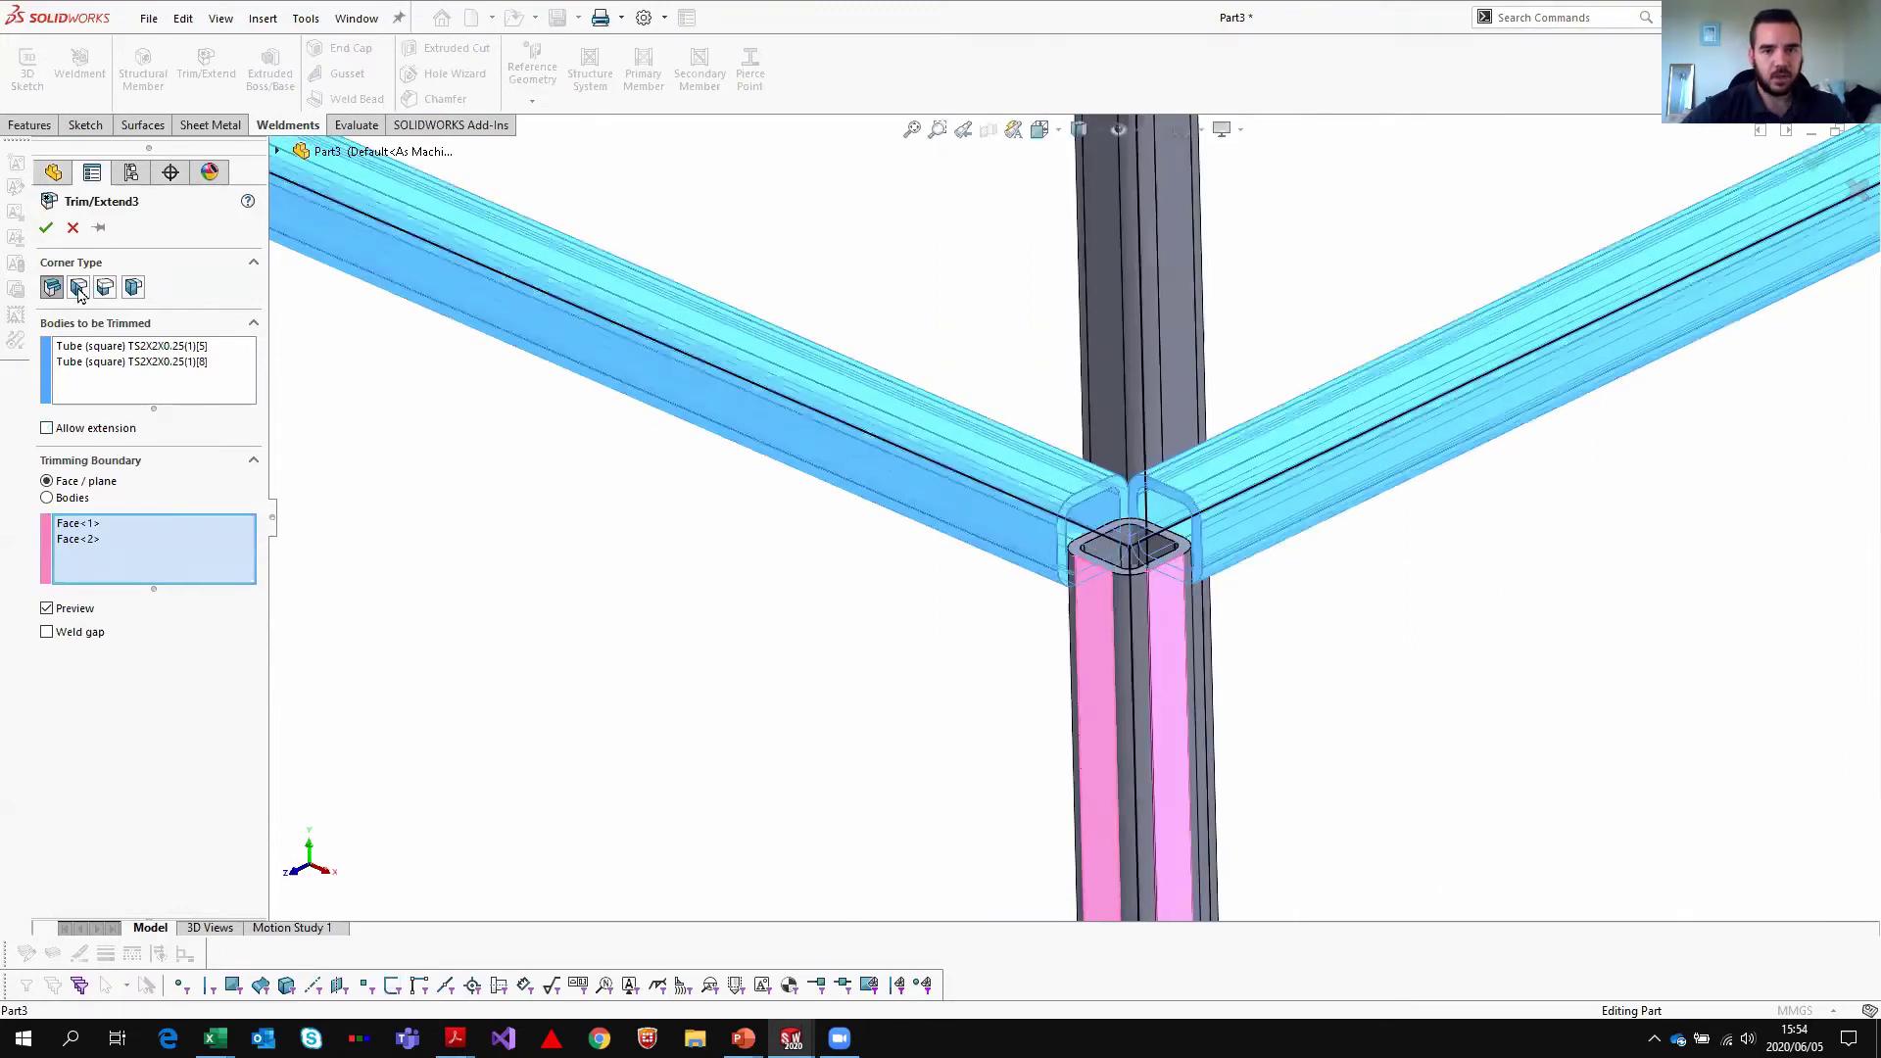
pyautogui.click(78, 287)
pyautogui.click(52, 288)
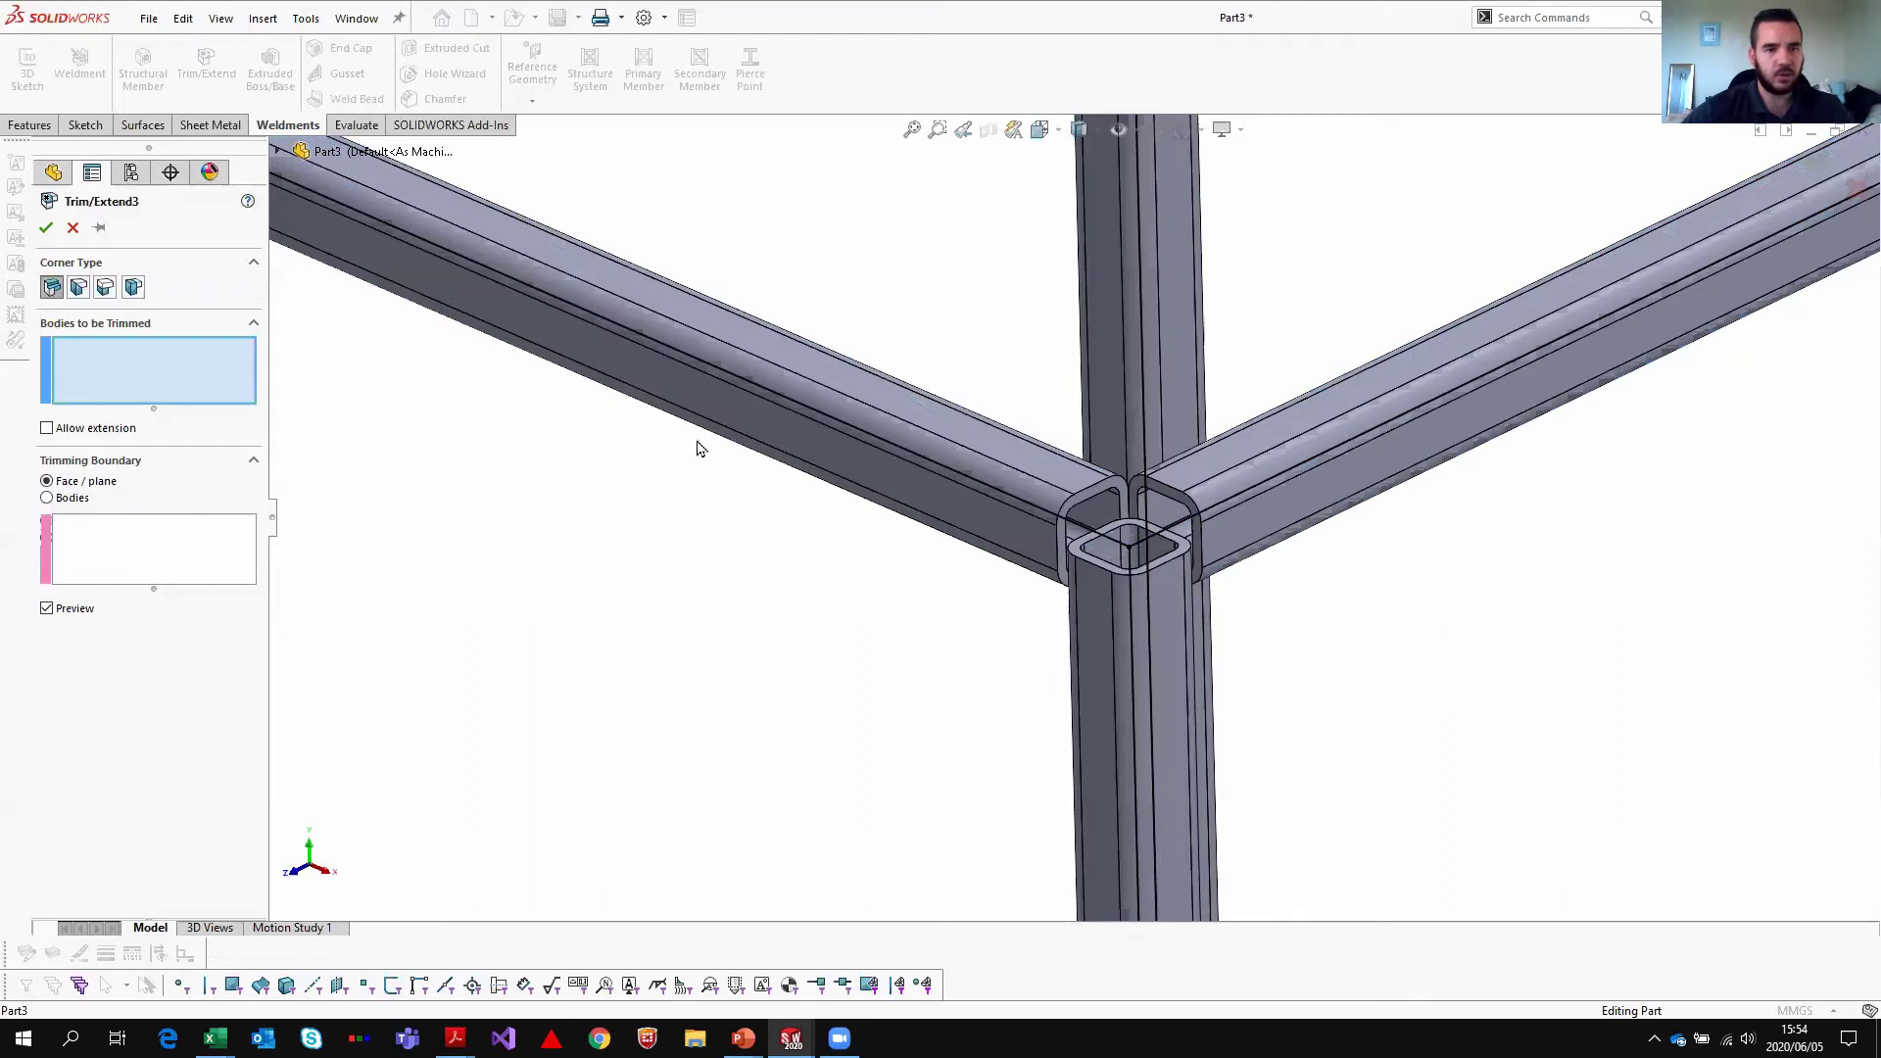
pyautogui.click(1001, 461)
pyautogui.click(1307, 468)
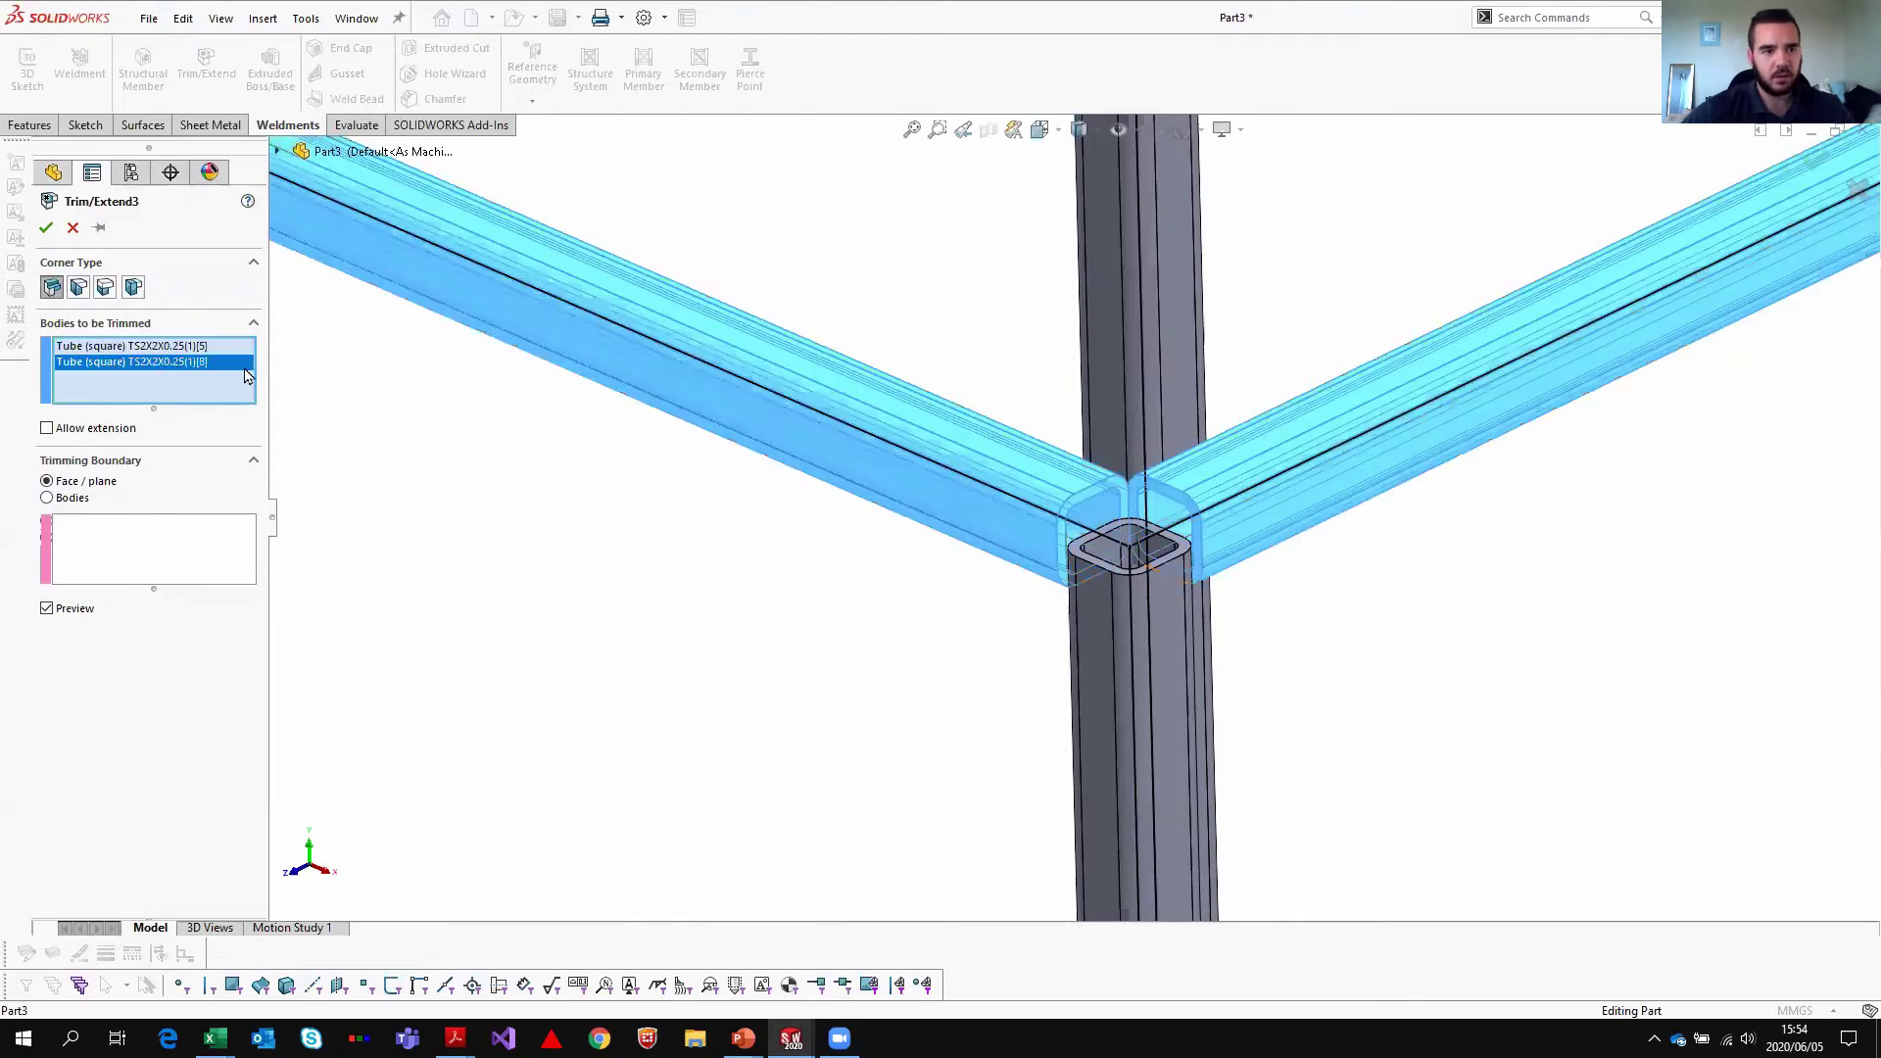
# - Change the corner type to End Miter, trimming one horizontal tube against the other, and apply the edit
pyautogui.click(78, 287)
pyautogui.click(840, 411)
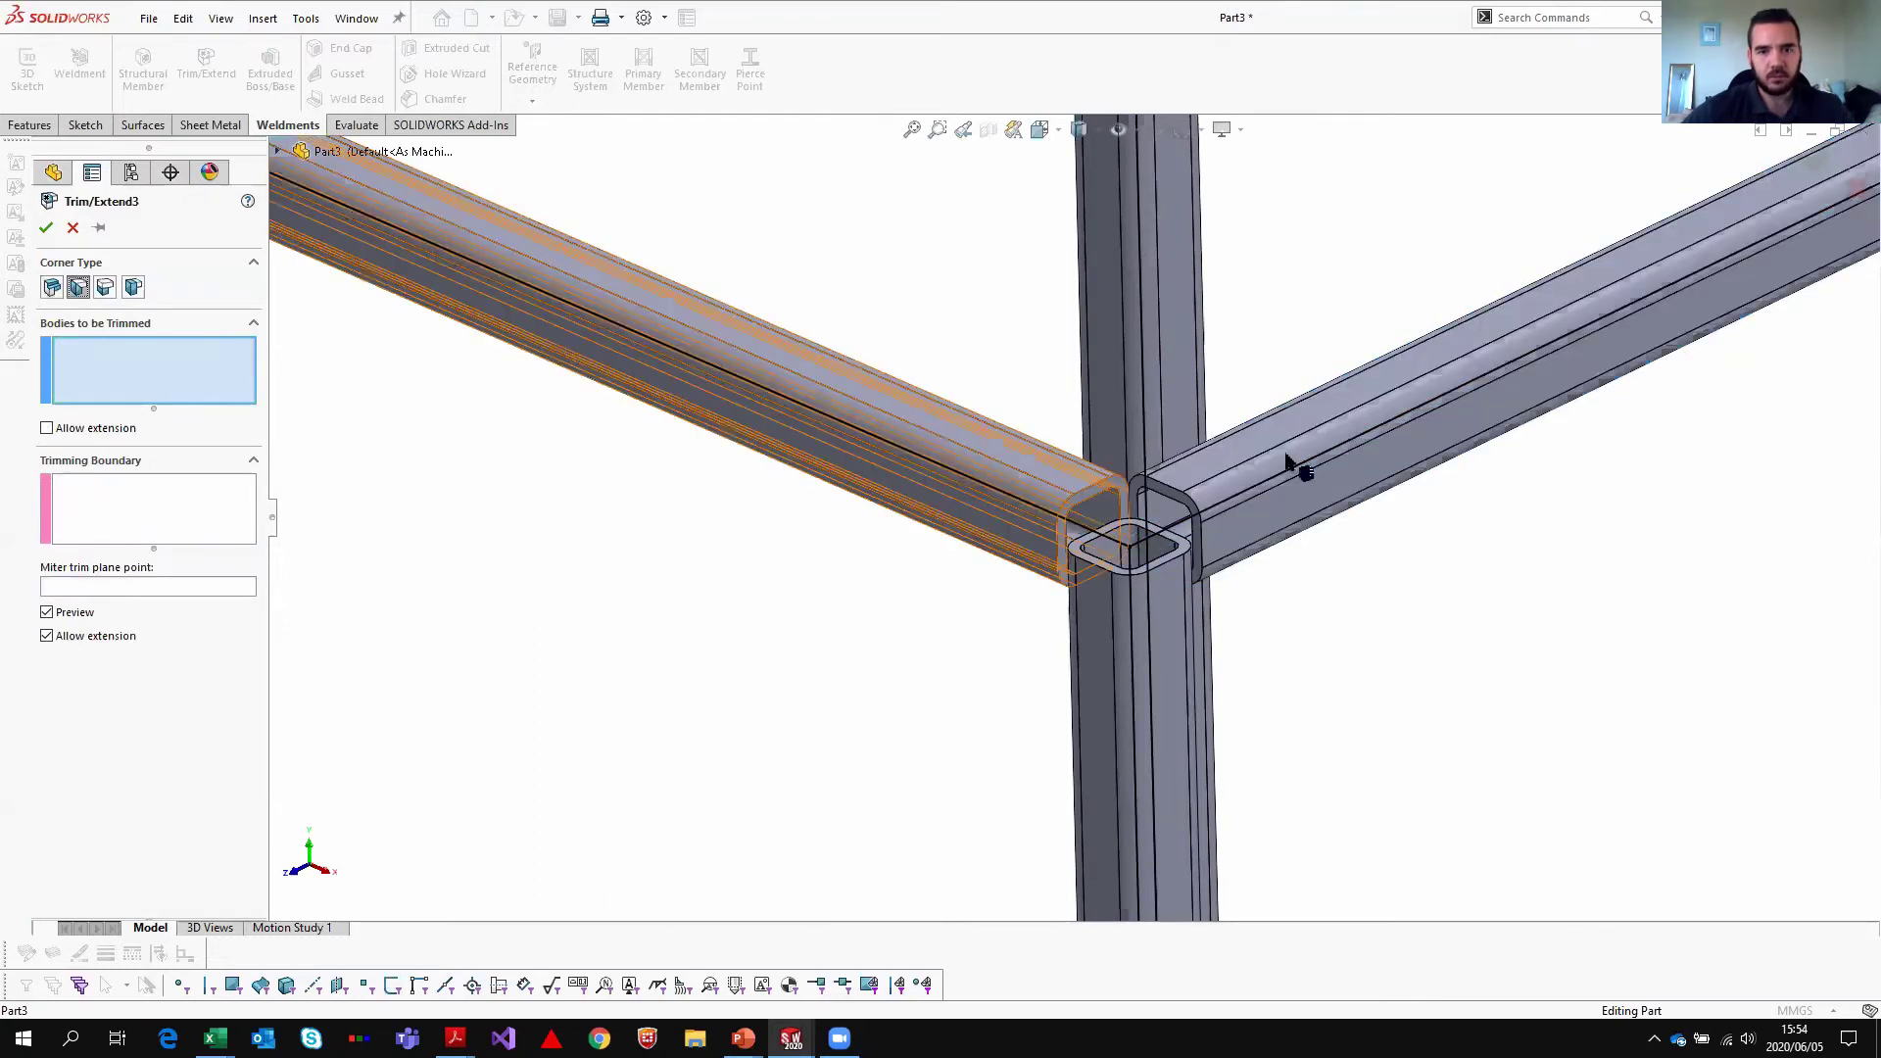
pyautogui.click(1293, 469)
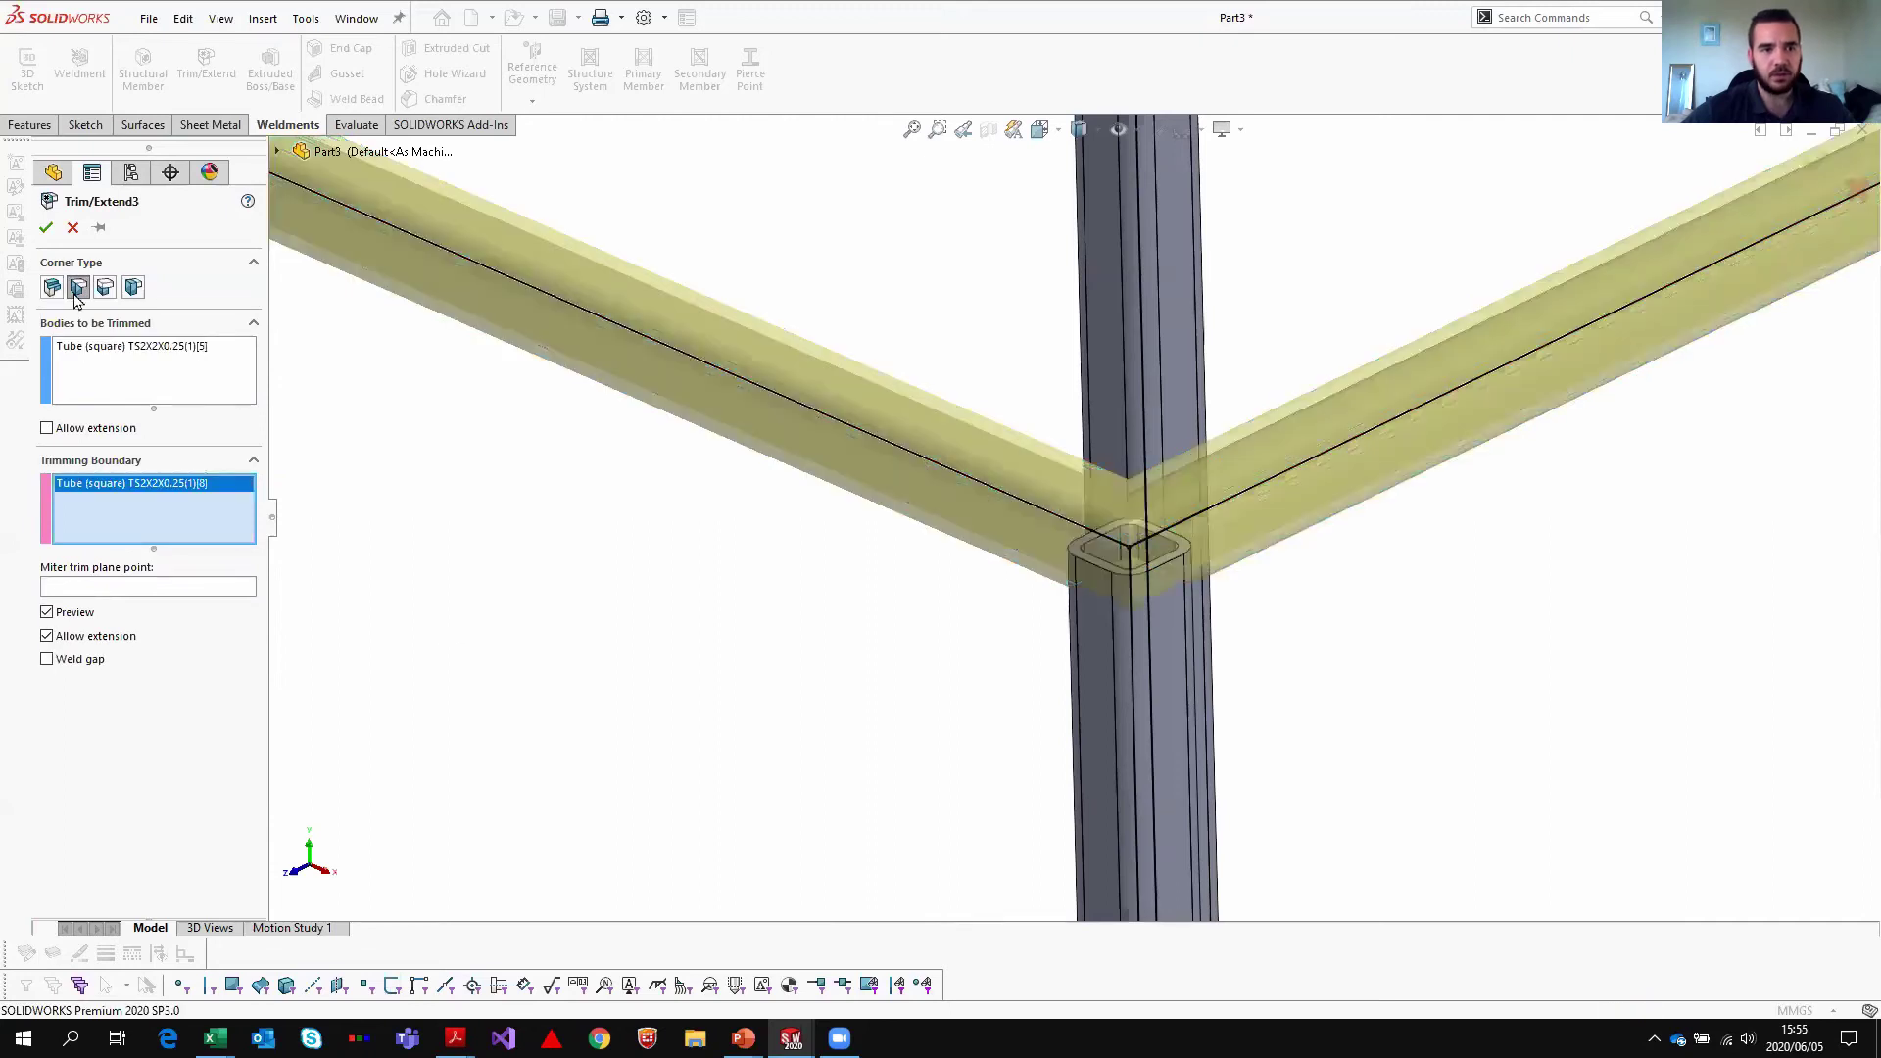
pyautogui.scroll(-4, 1271, 471)
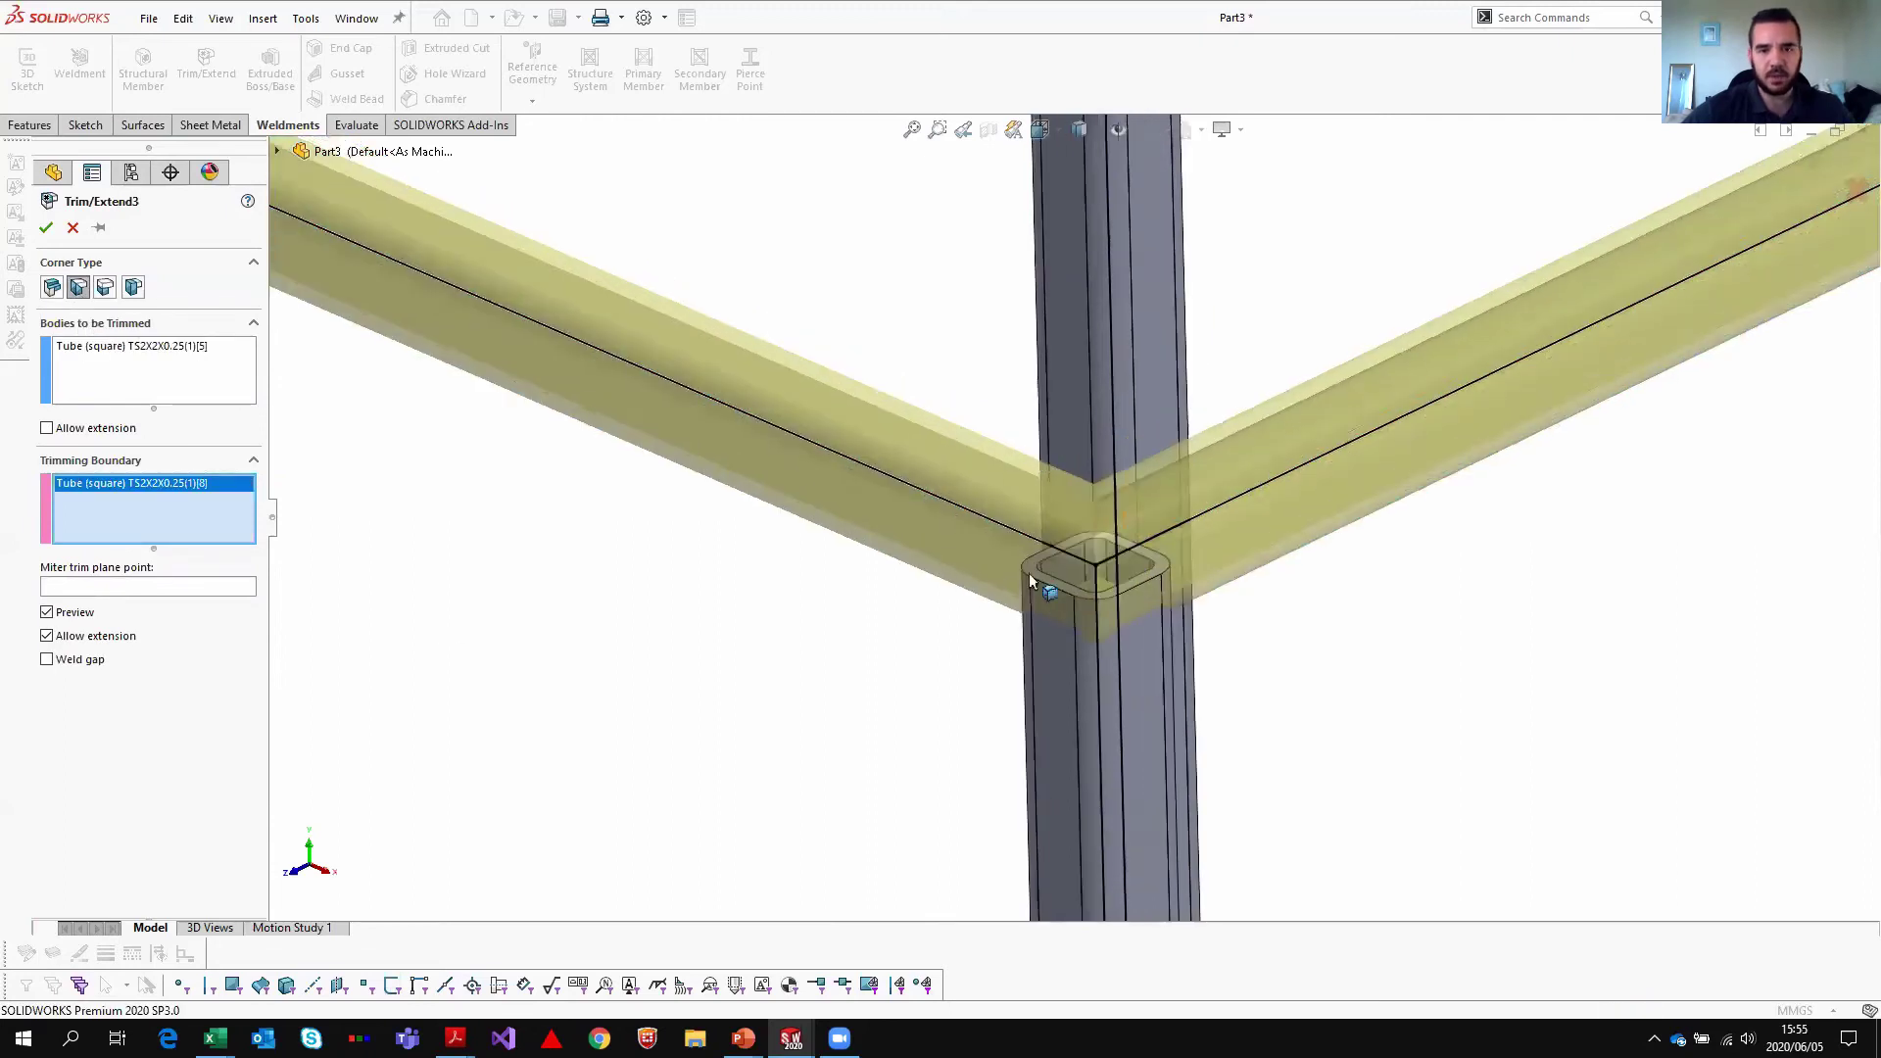
pyautogui.click(47, 229)
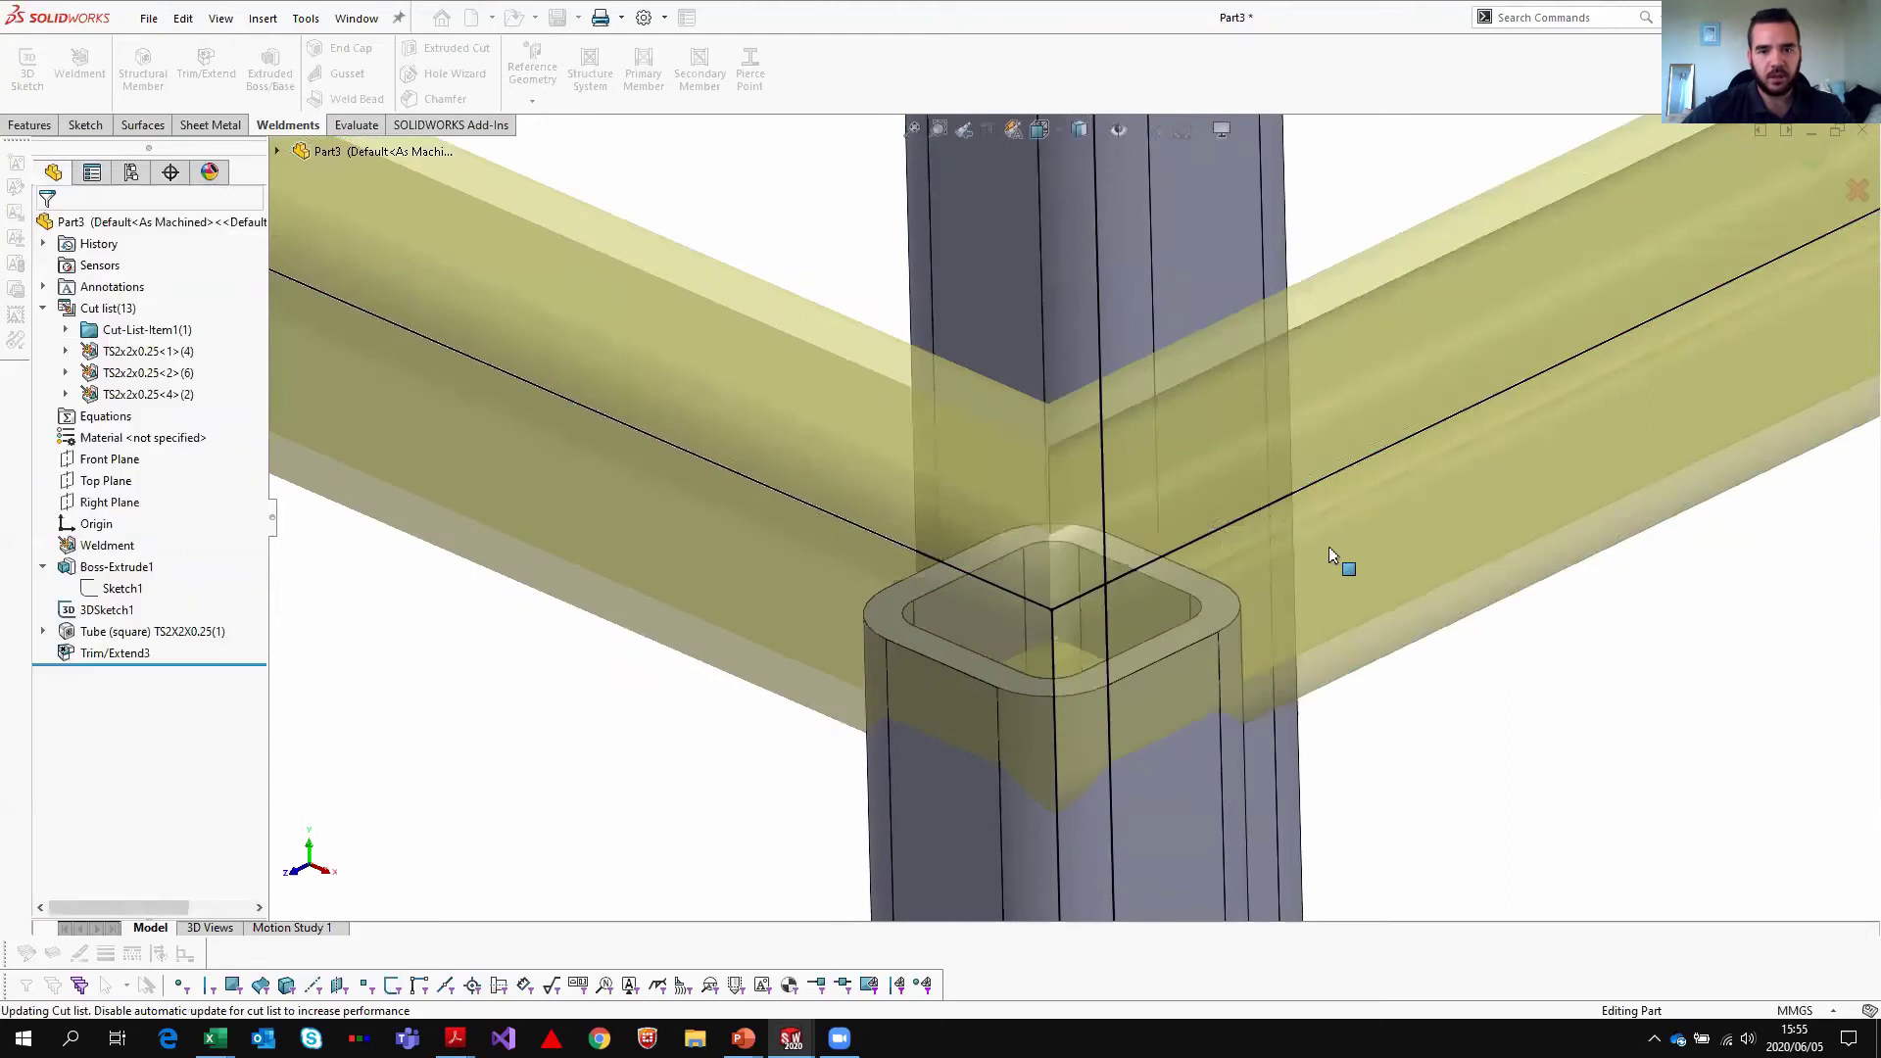
# - Trim the front vertical tube against the adjoining horizontal tube at the upper corner using an End Miter Trim/Extend
pyautogui.scroll(3, 1132, 590)
pyautogui.scroll(-5, 1230, 533)
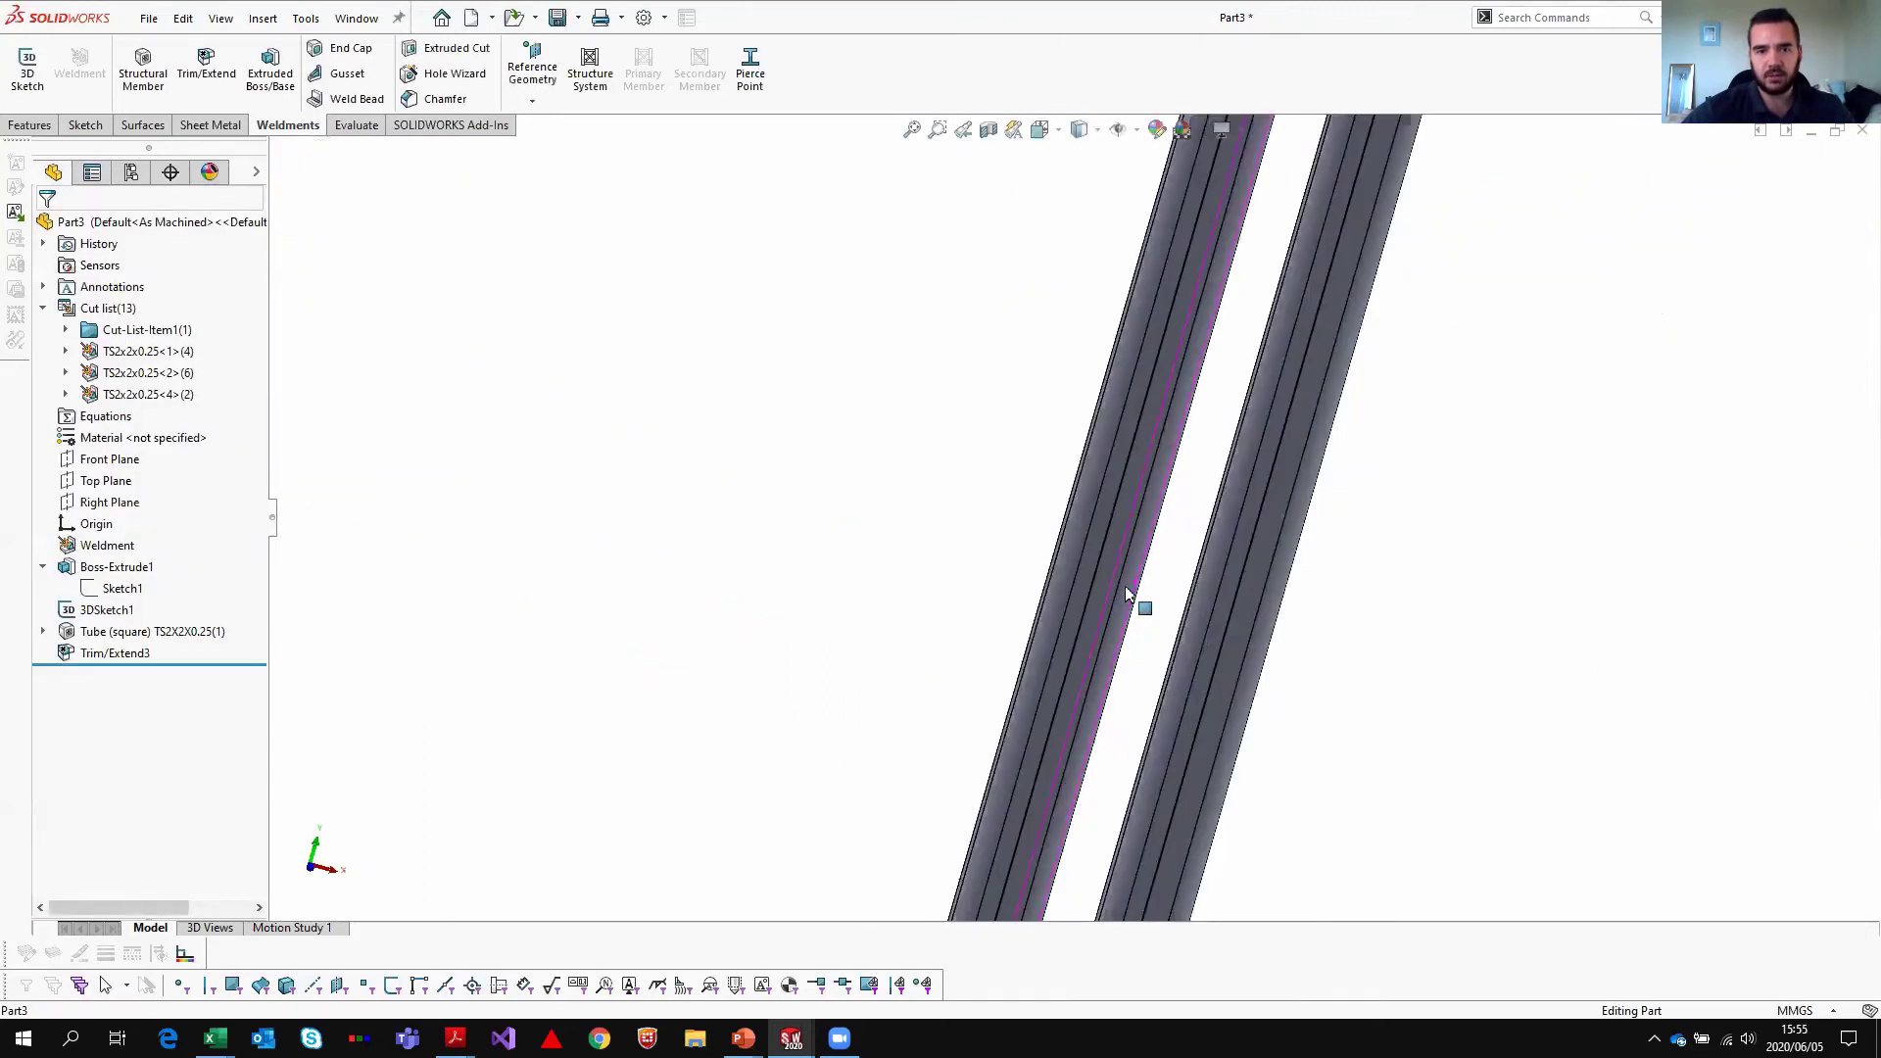
pyautogui.scroll(5, 949, 618)
pyautogui.scroll(-5, 1077, 524)
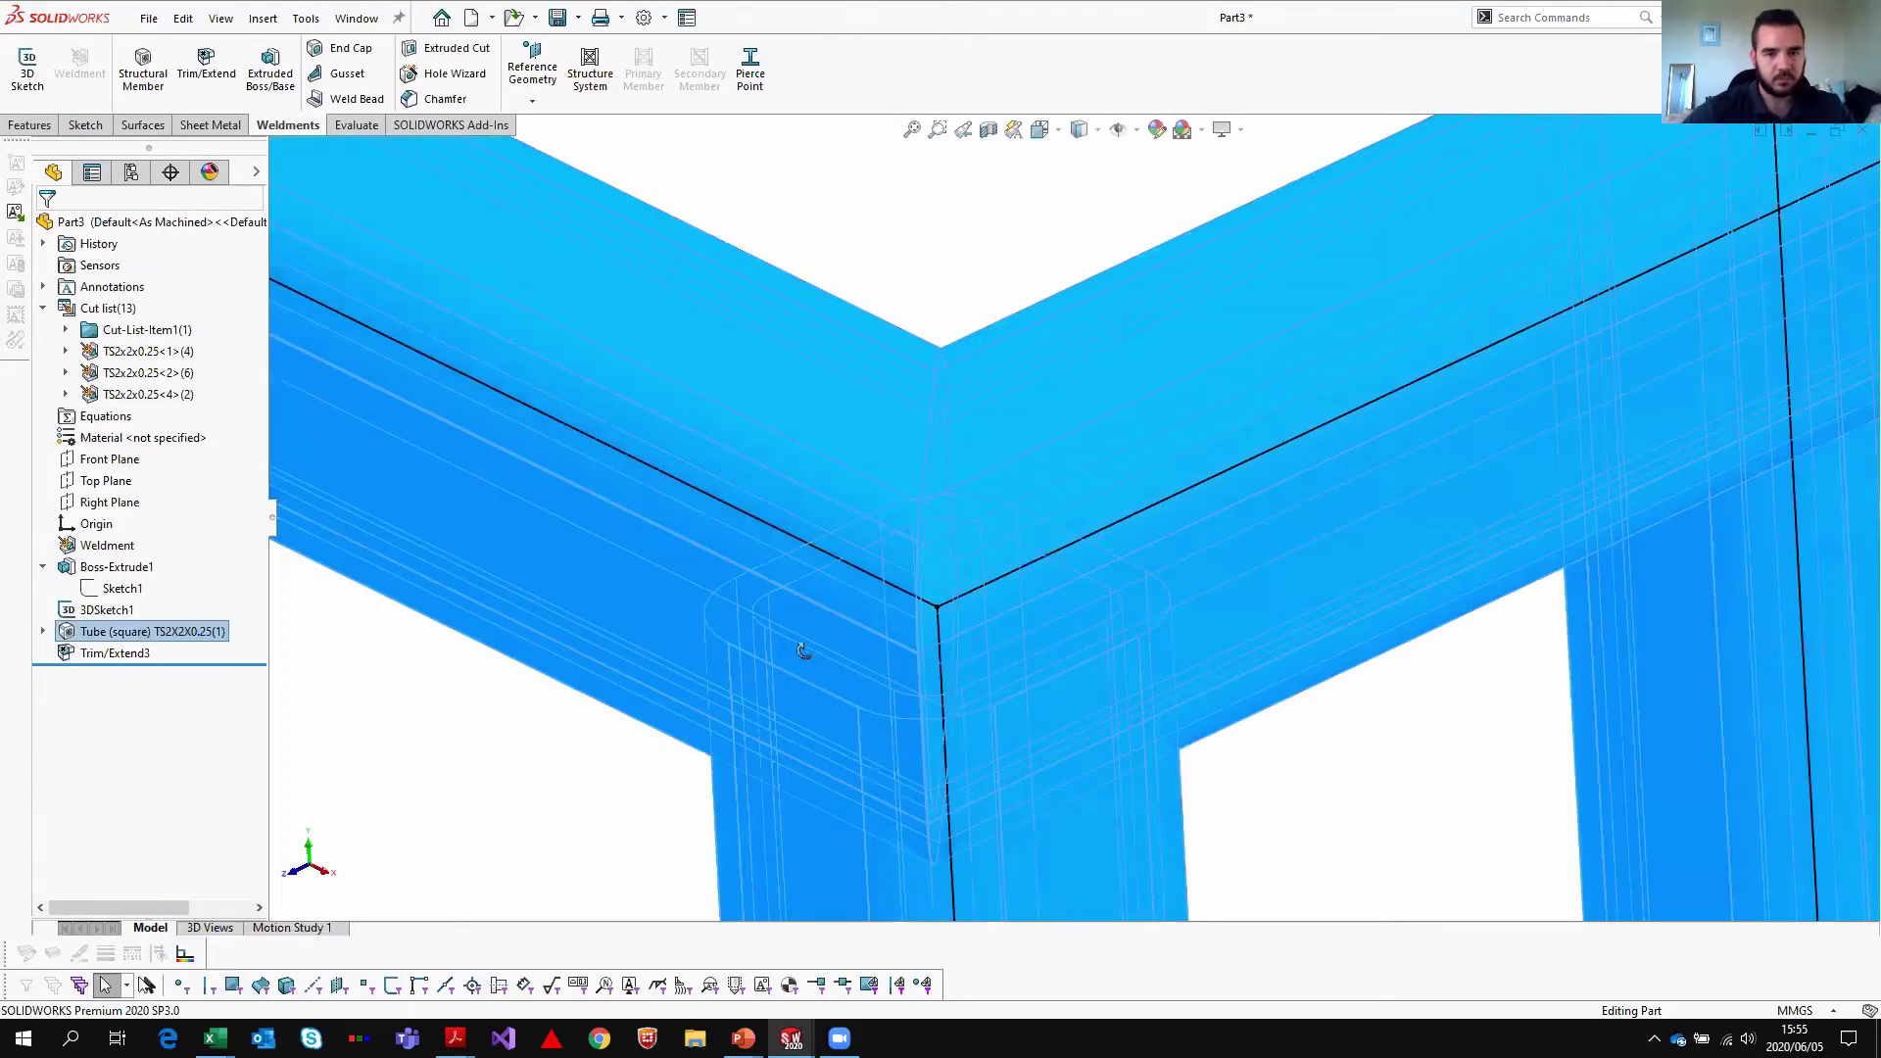
pyautogui.moveTo(815, 702); pyautogui.dragTo(210, 131, button='middle')
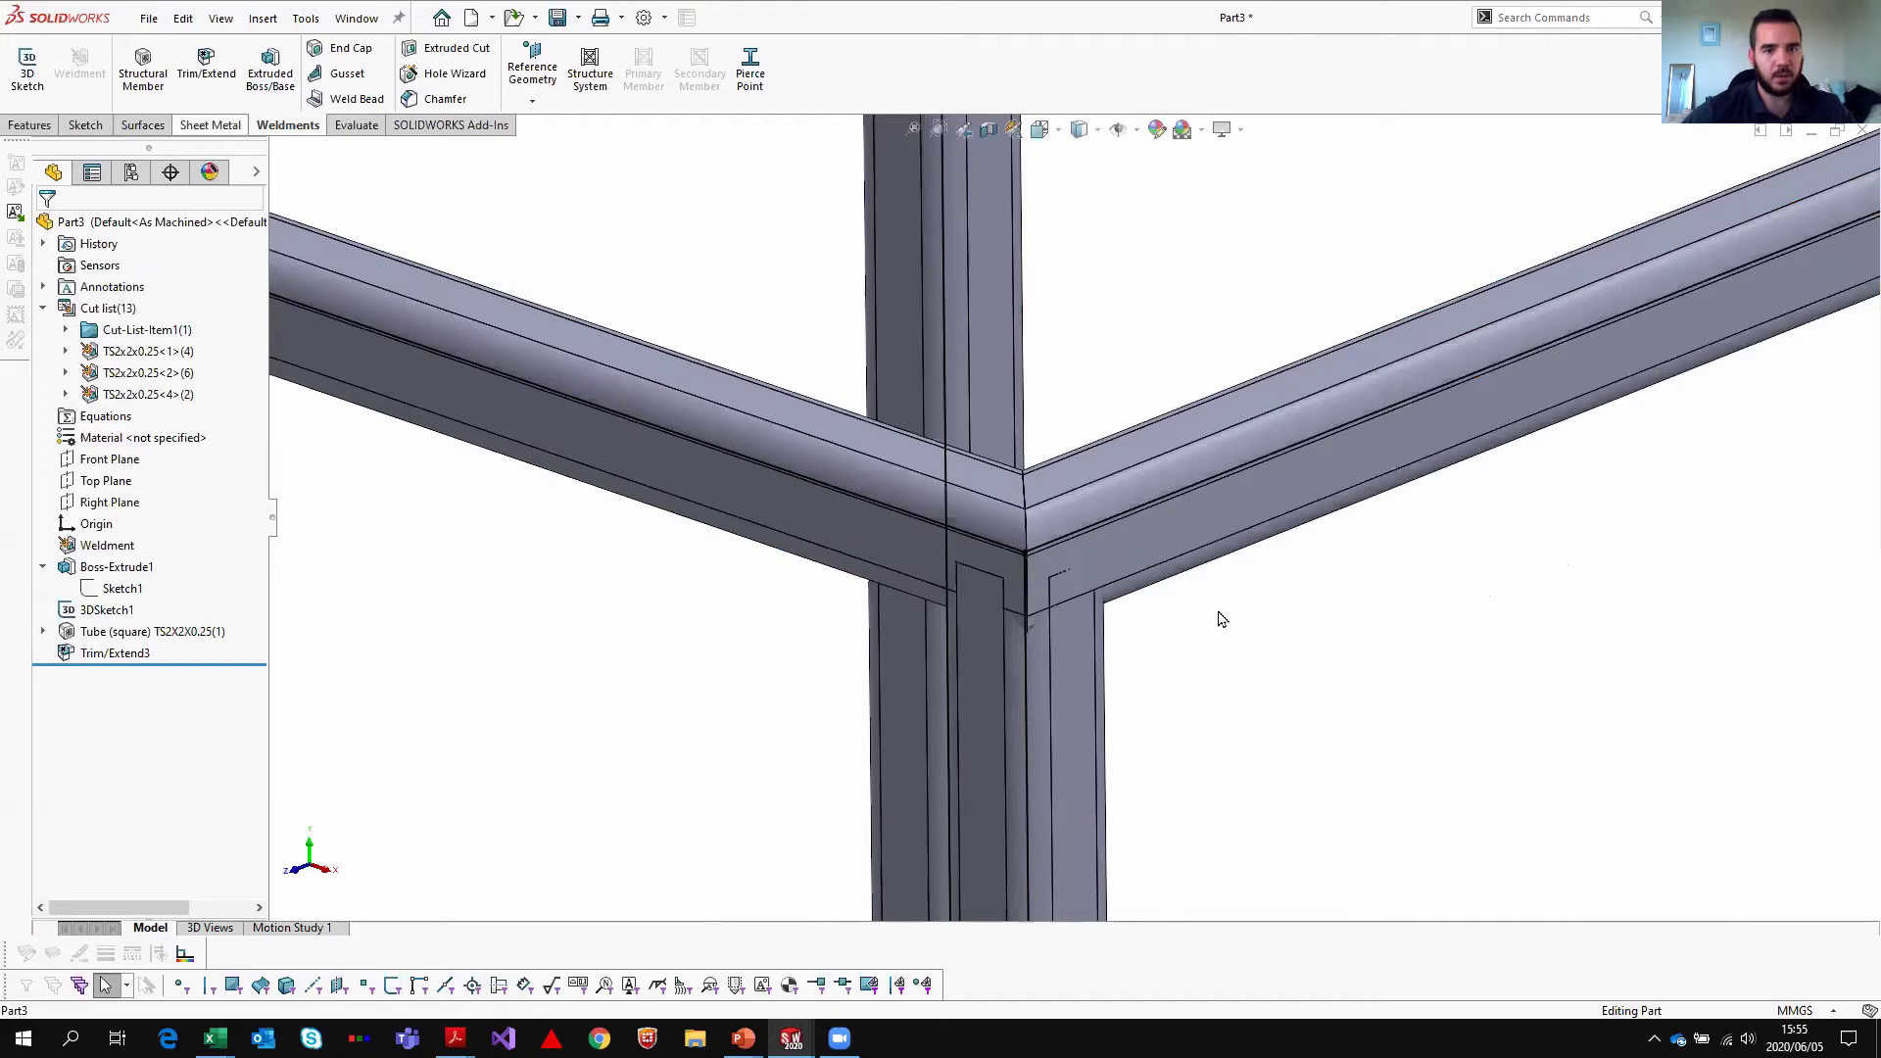
pyautogui.click(205, 64)
pyautogui.moveTo(1112, 689); pyautogui.dragTo(1092, 720, button='middle')
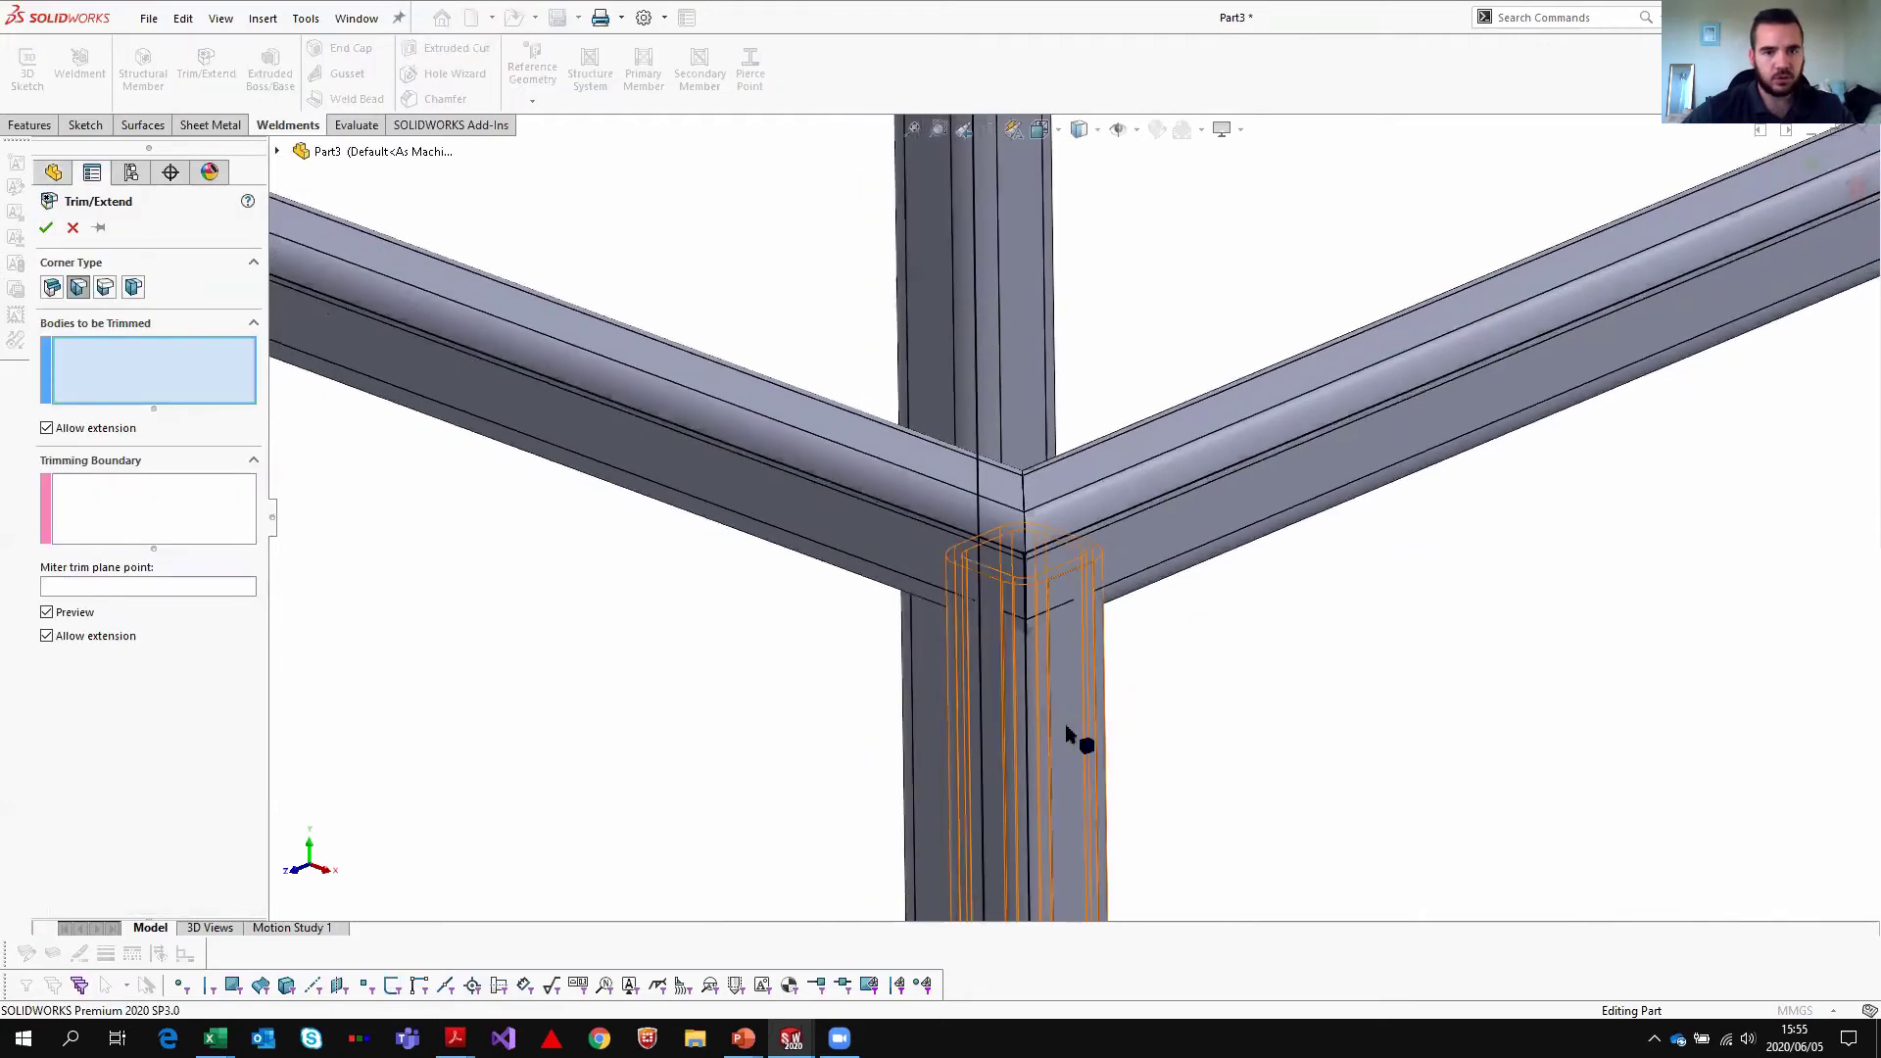
pyautogui.click(1072, 749)
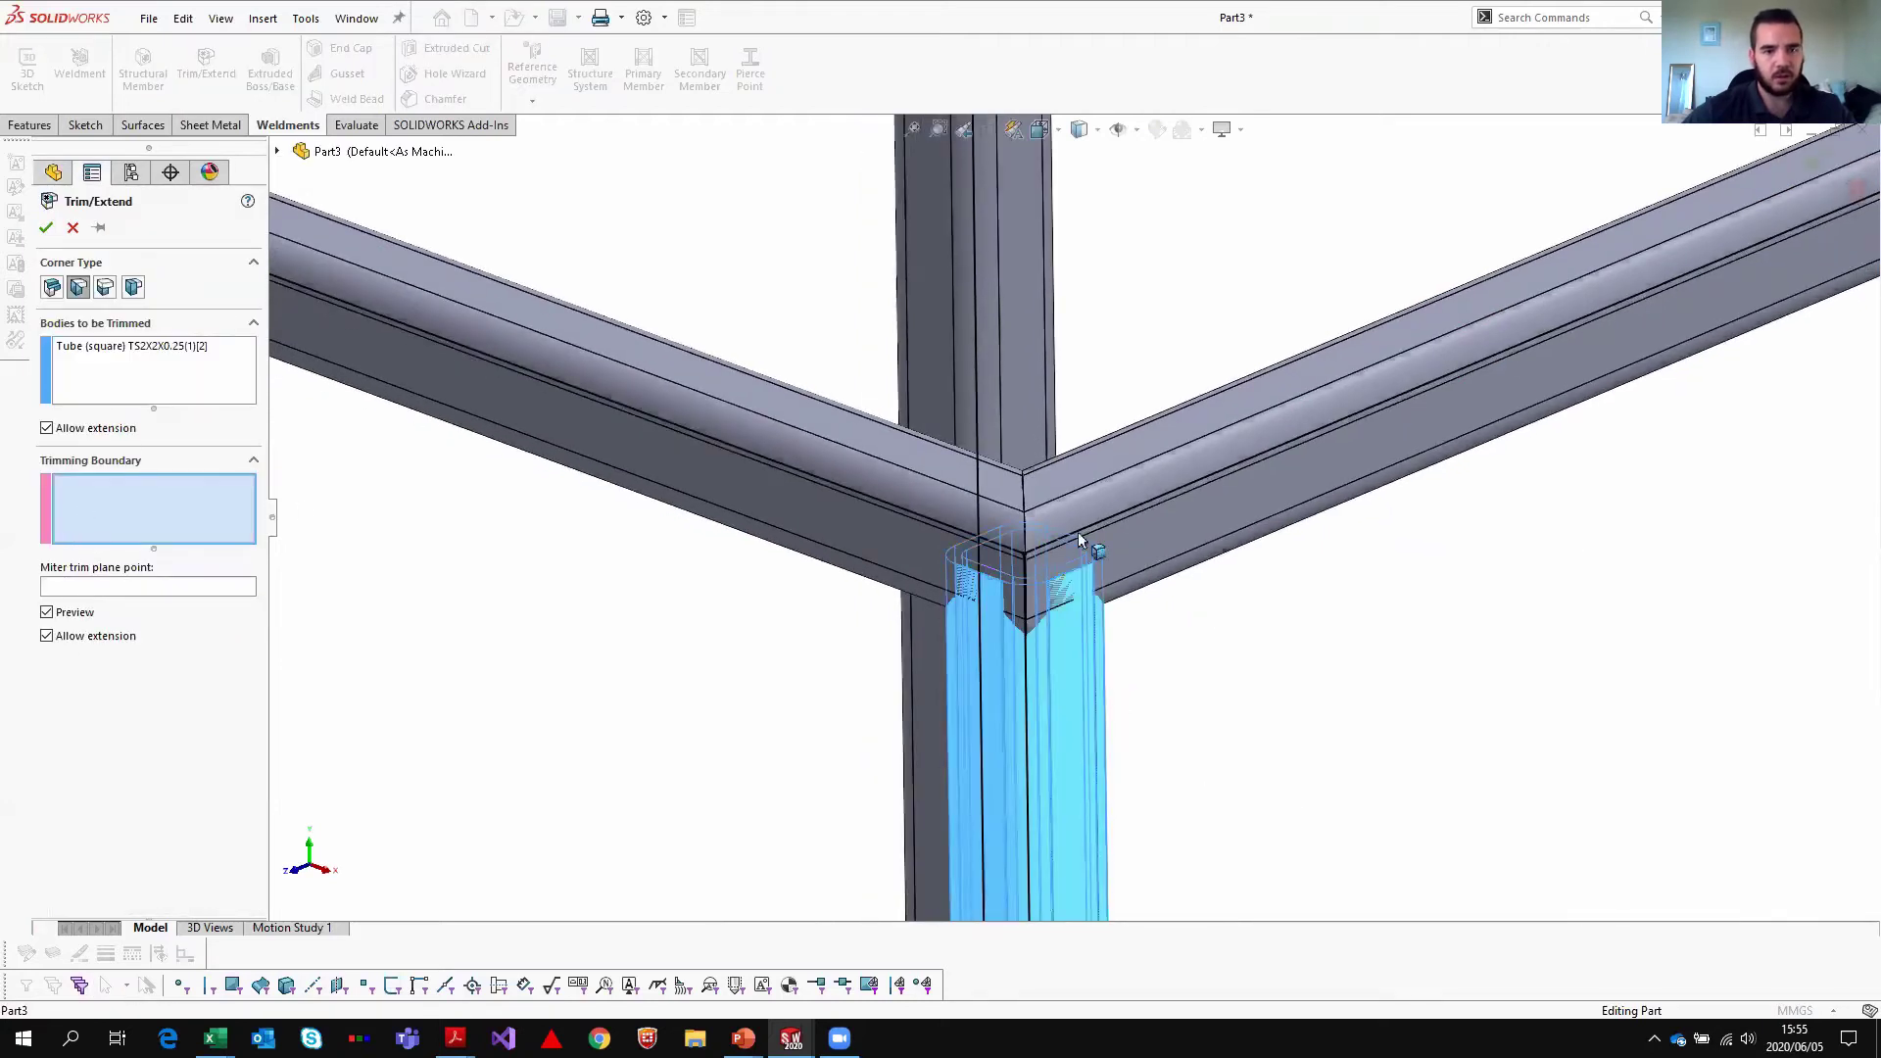
pyautogui.moveTo(1150, 601); pyautogui.dragTo(67, 423, button='middle')
pyautogui.click(1019, 623)
pyautogui.click(46, 231)
pyautogui.moveTo(1294, 680); pyautogui.dragTo(1055, 517, button='middle')
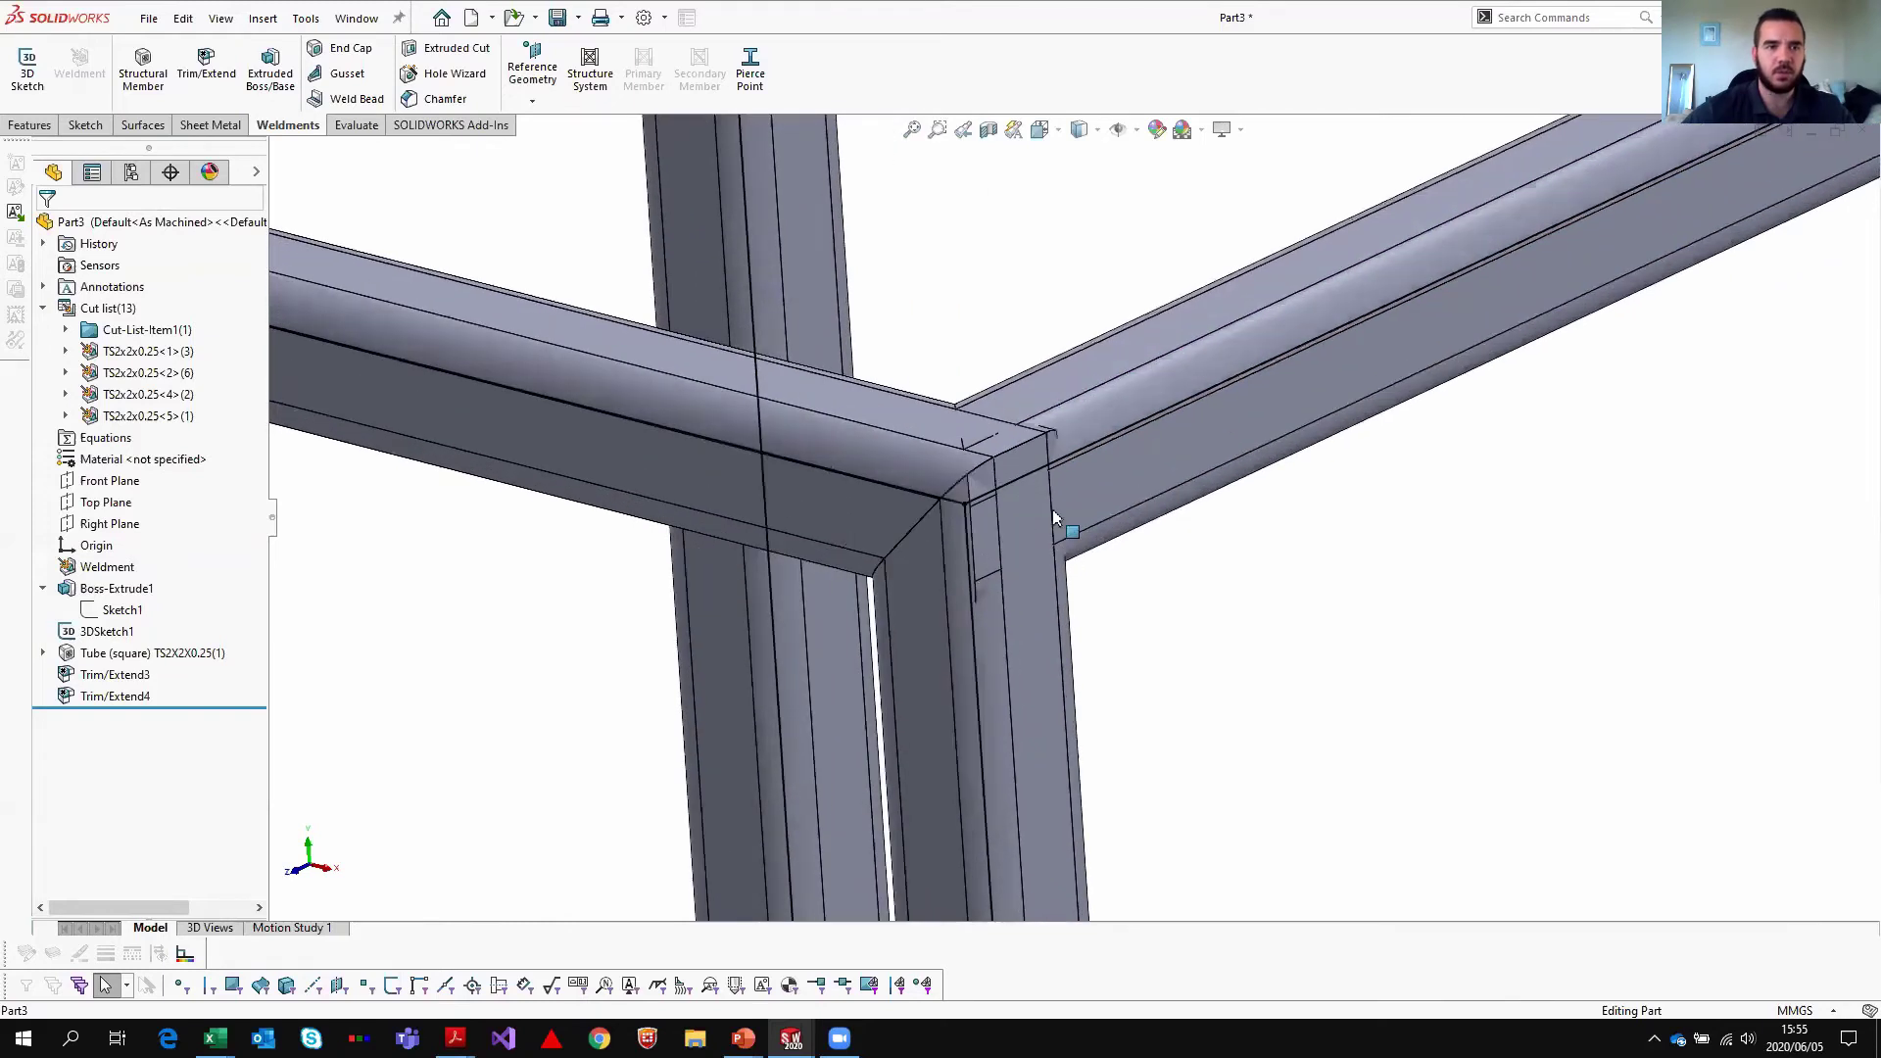
# - Edit the vertical tube's Trim/Extend, reselect the horizontal tube as trimming boundary, and change the corner type to End Butt1
pyautogui.click(117, 696)
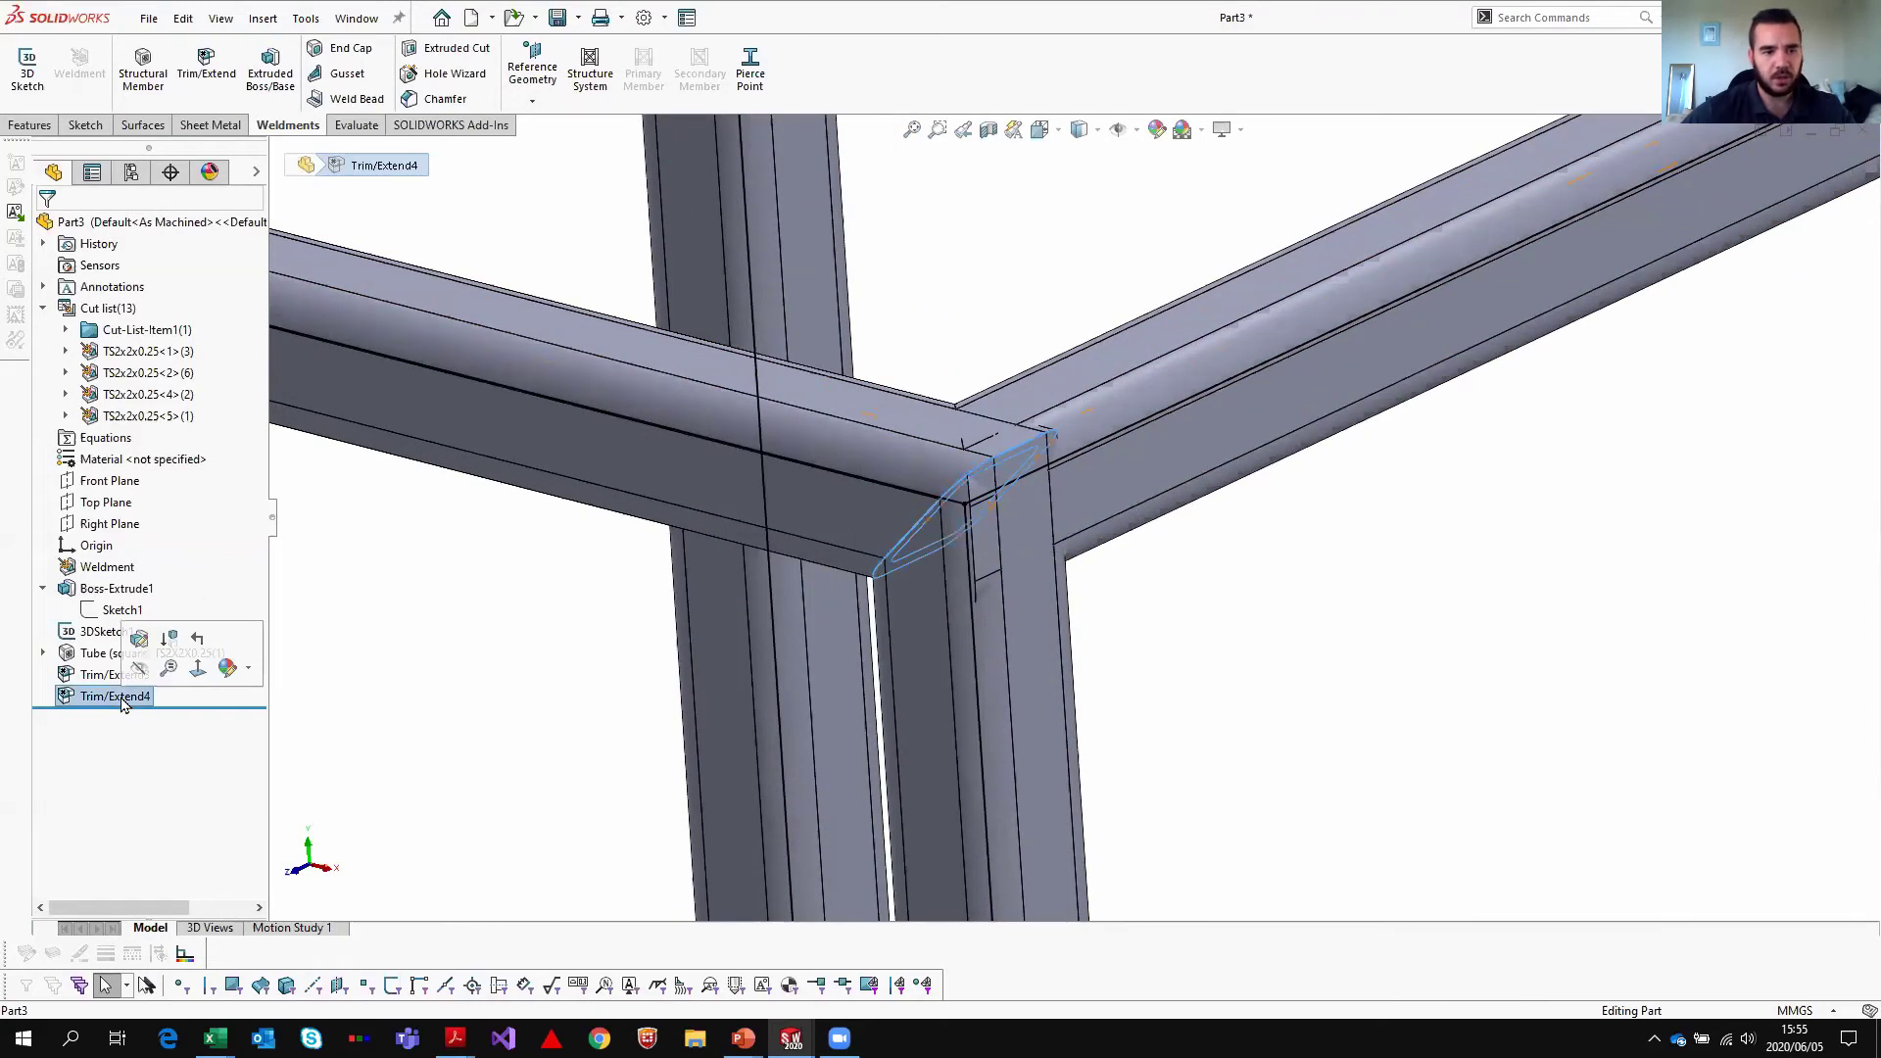
pyautogui.rightClick(123, 704)
pyautogui.click(139, 540)
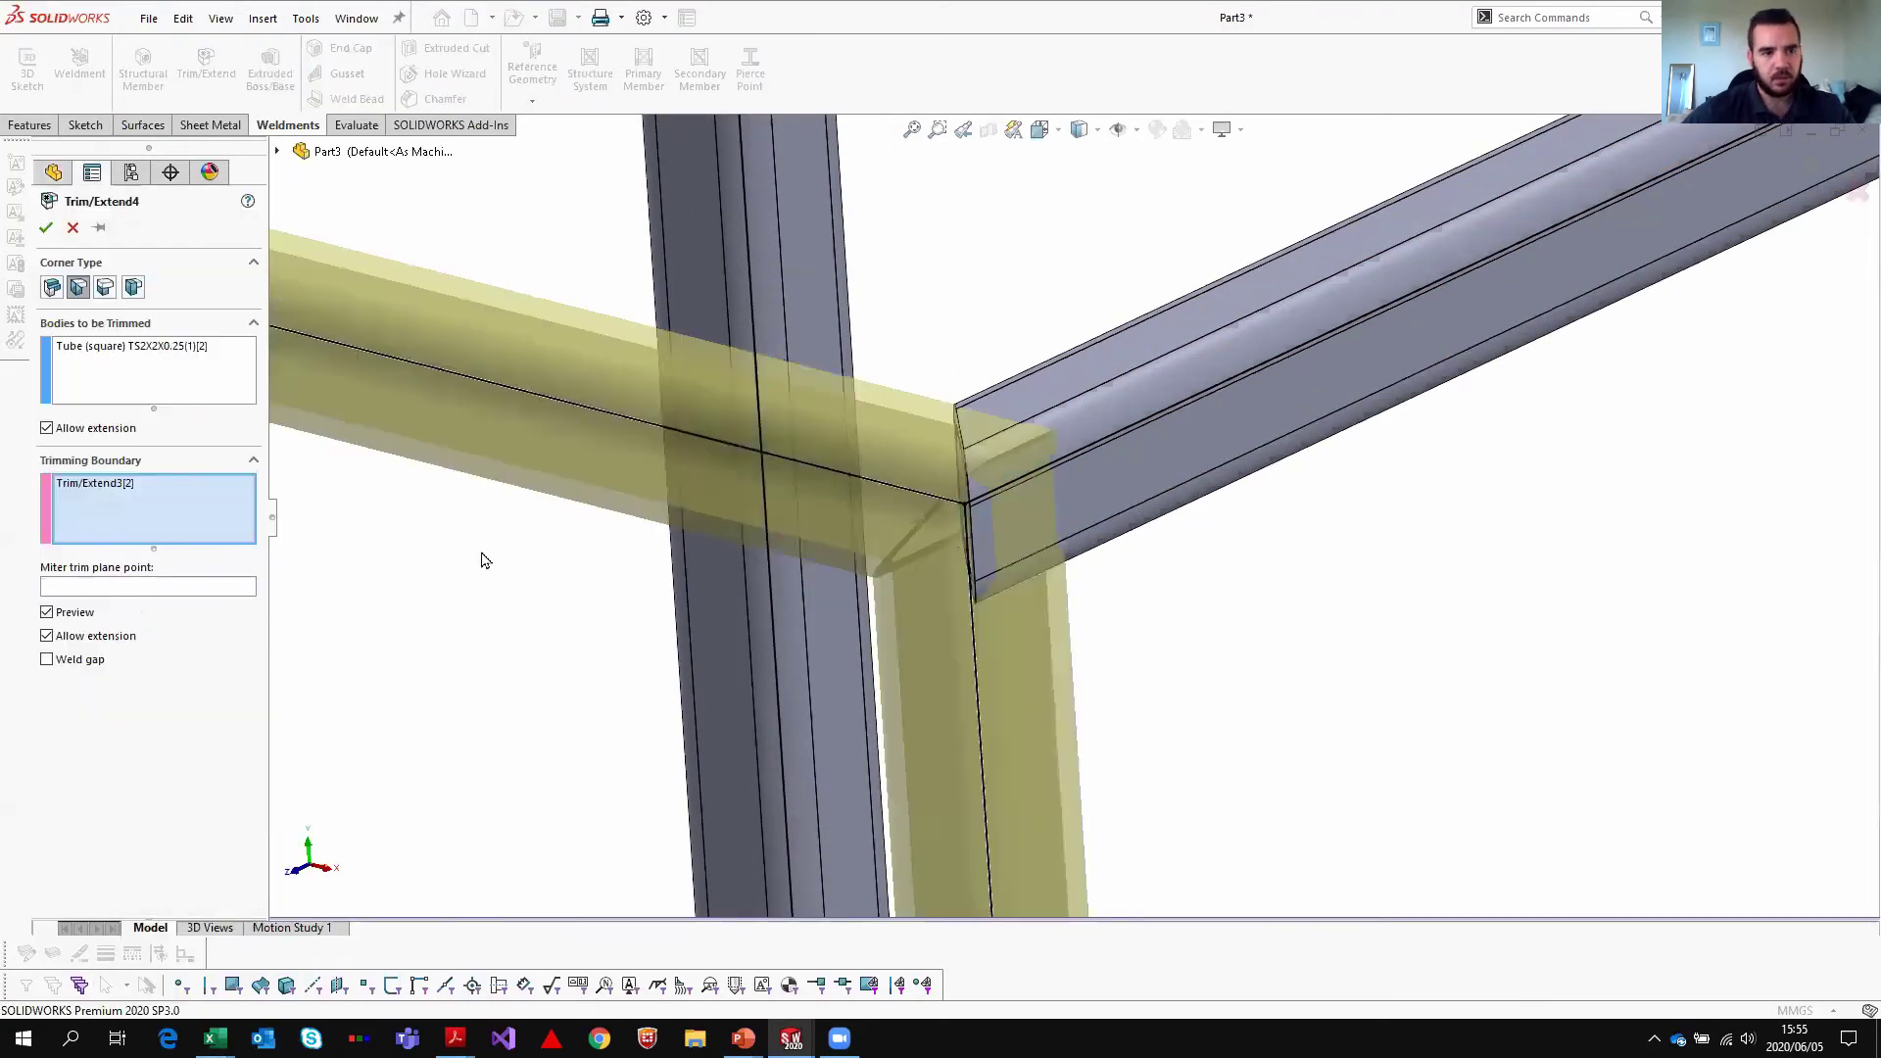
pyautogui.rightClick(115, 495)
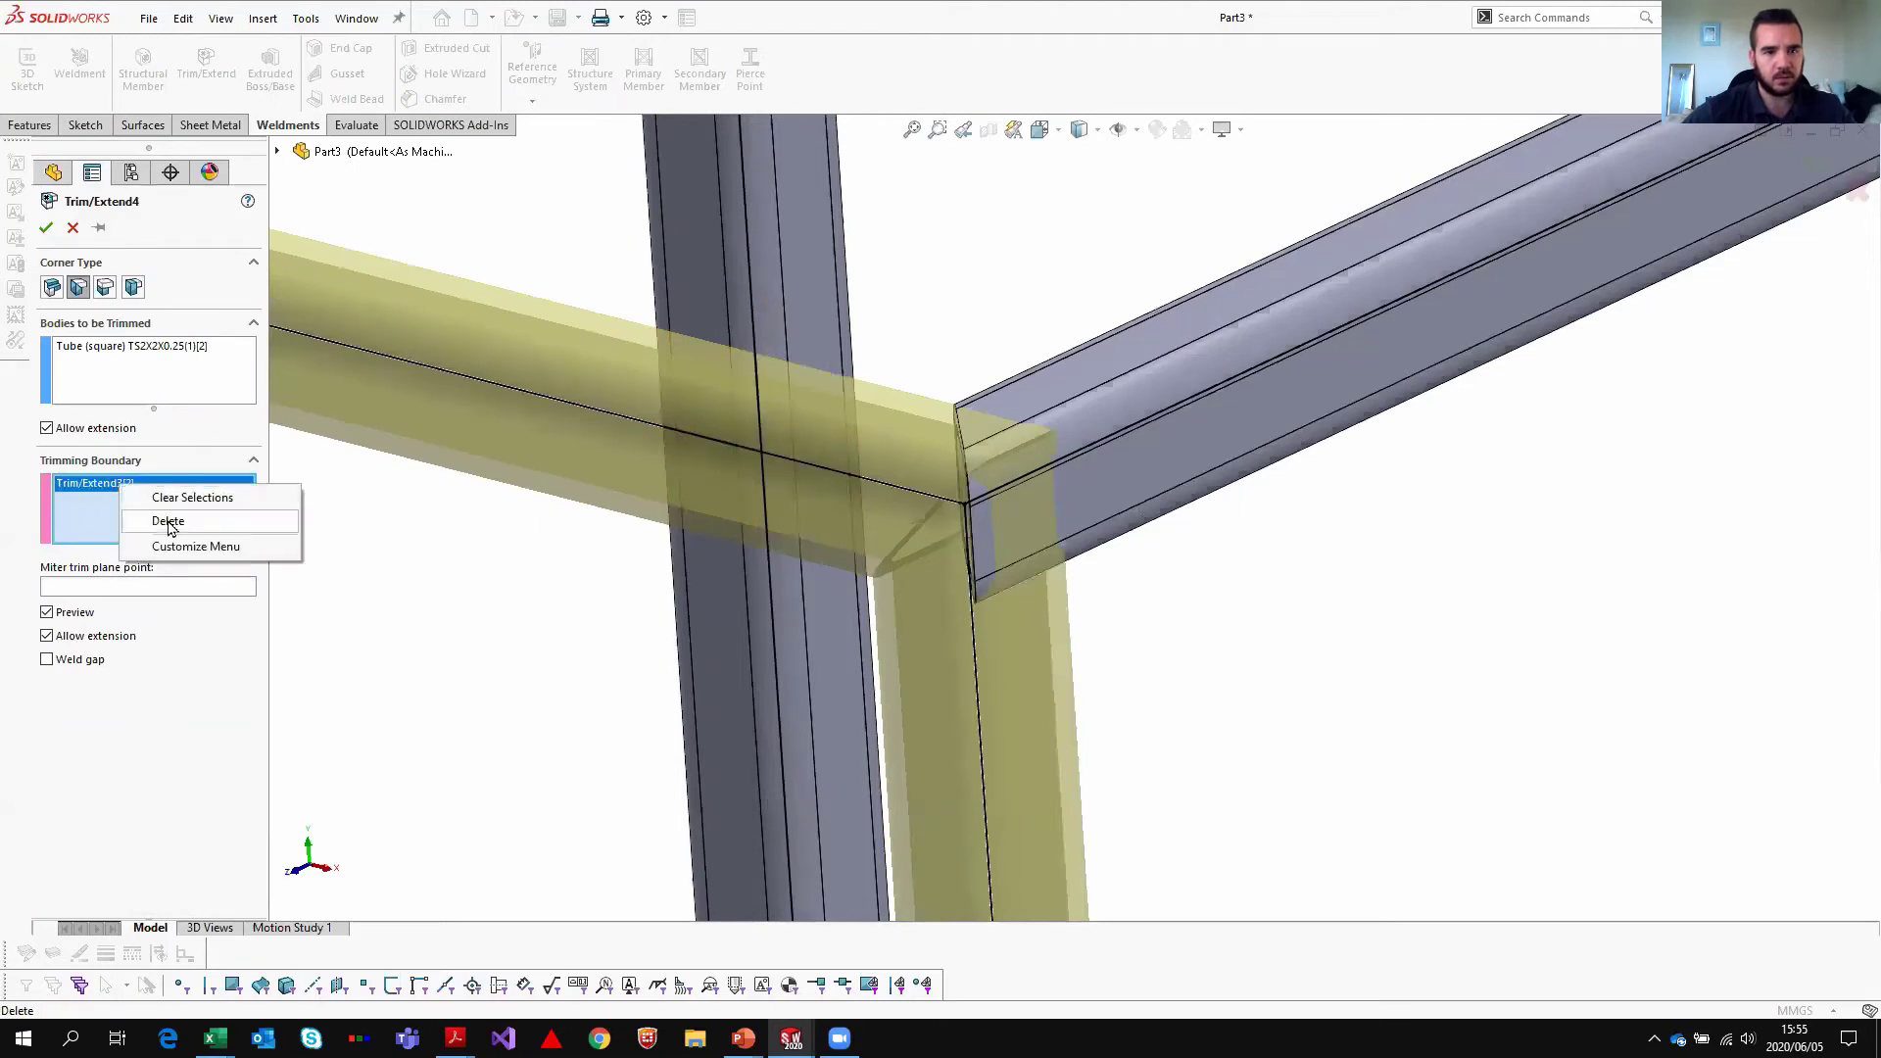
pyautogui.click(162, 520)
pyautogui.click(1113, 455)
pyautogui.click(662, 460)
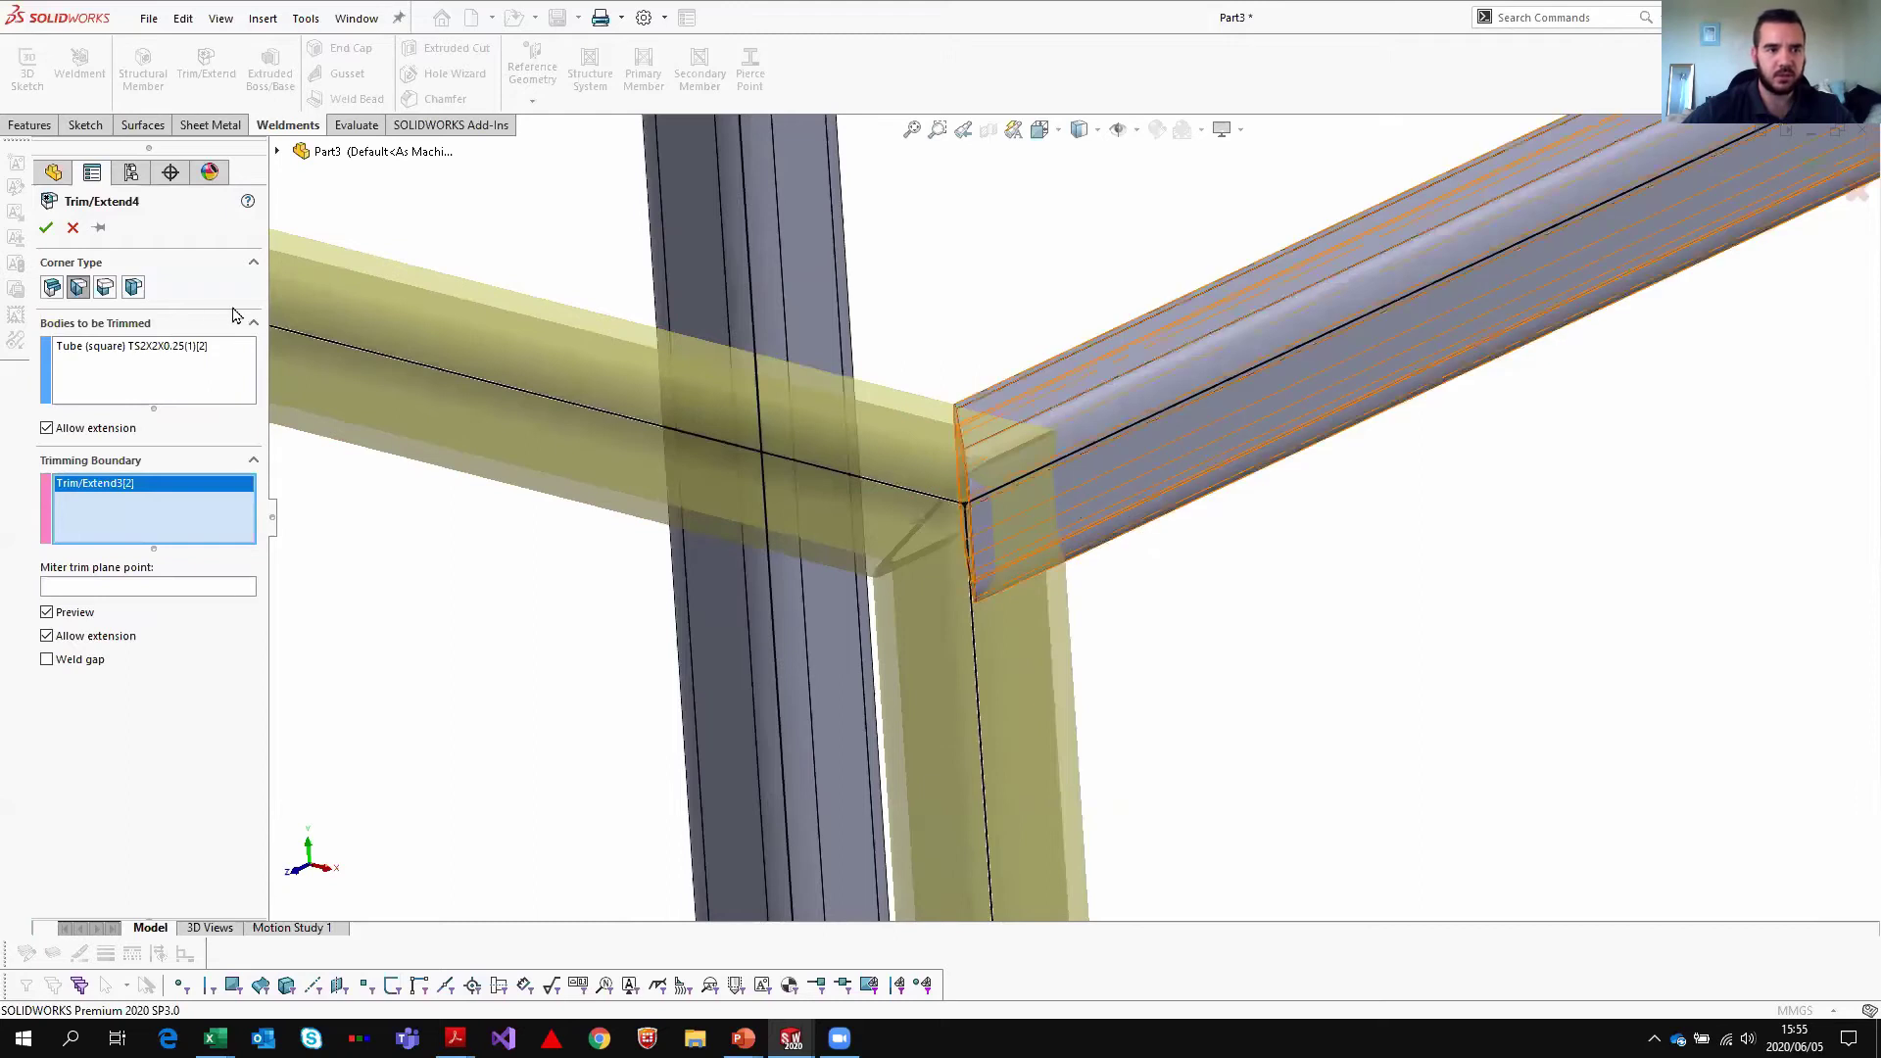
pyautogui.click(105, 287)
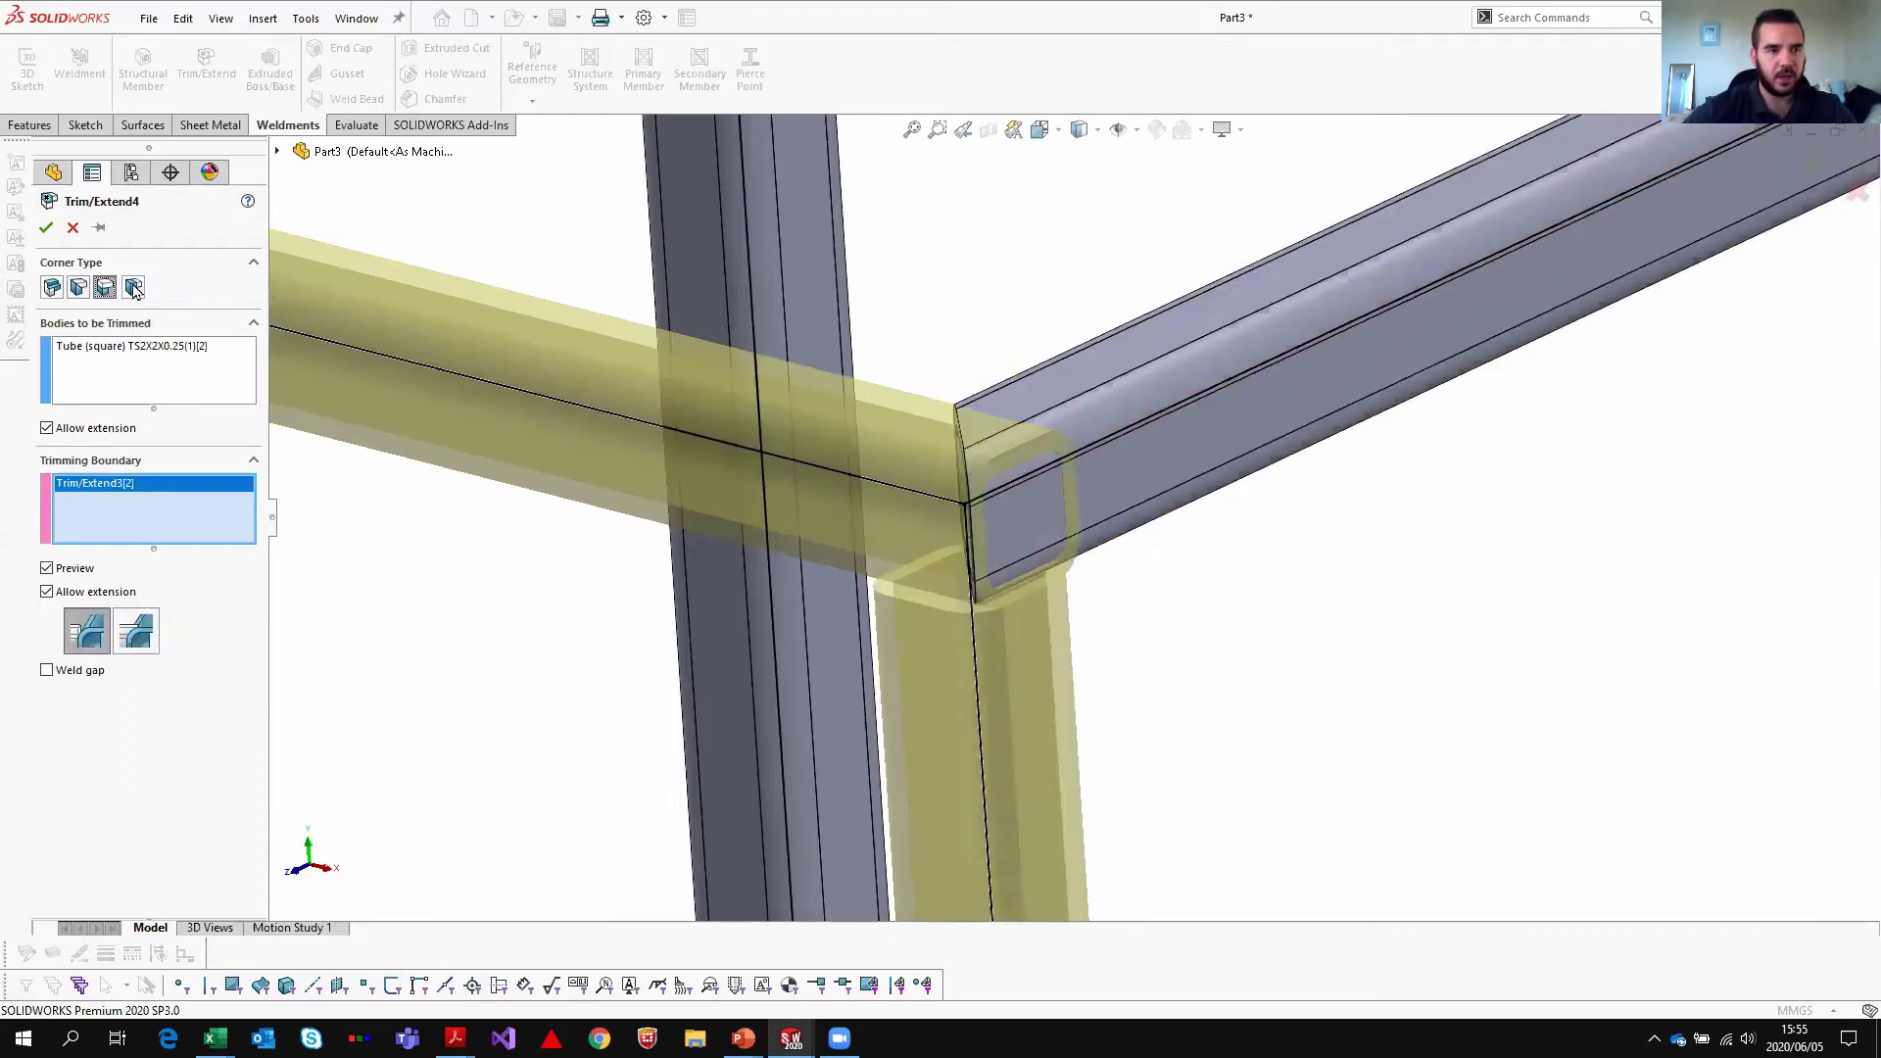
pyautogui.click(45, 228)
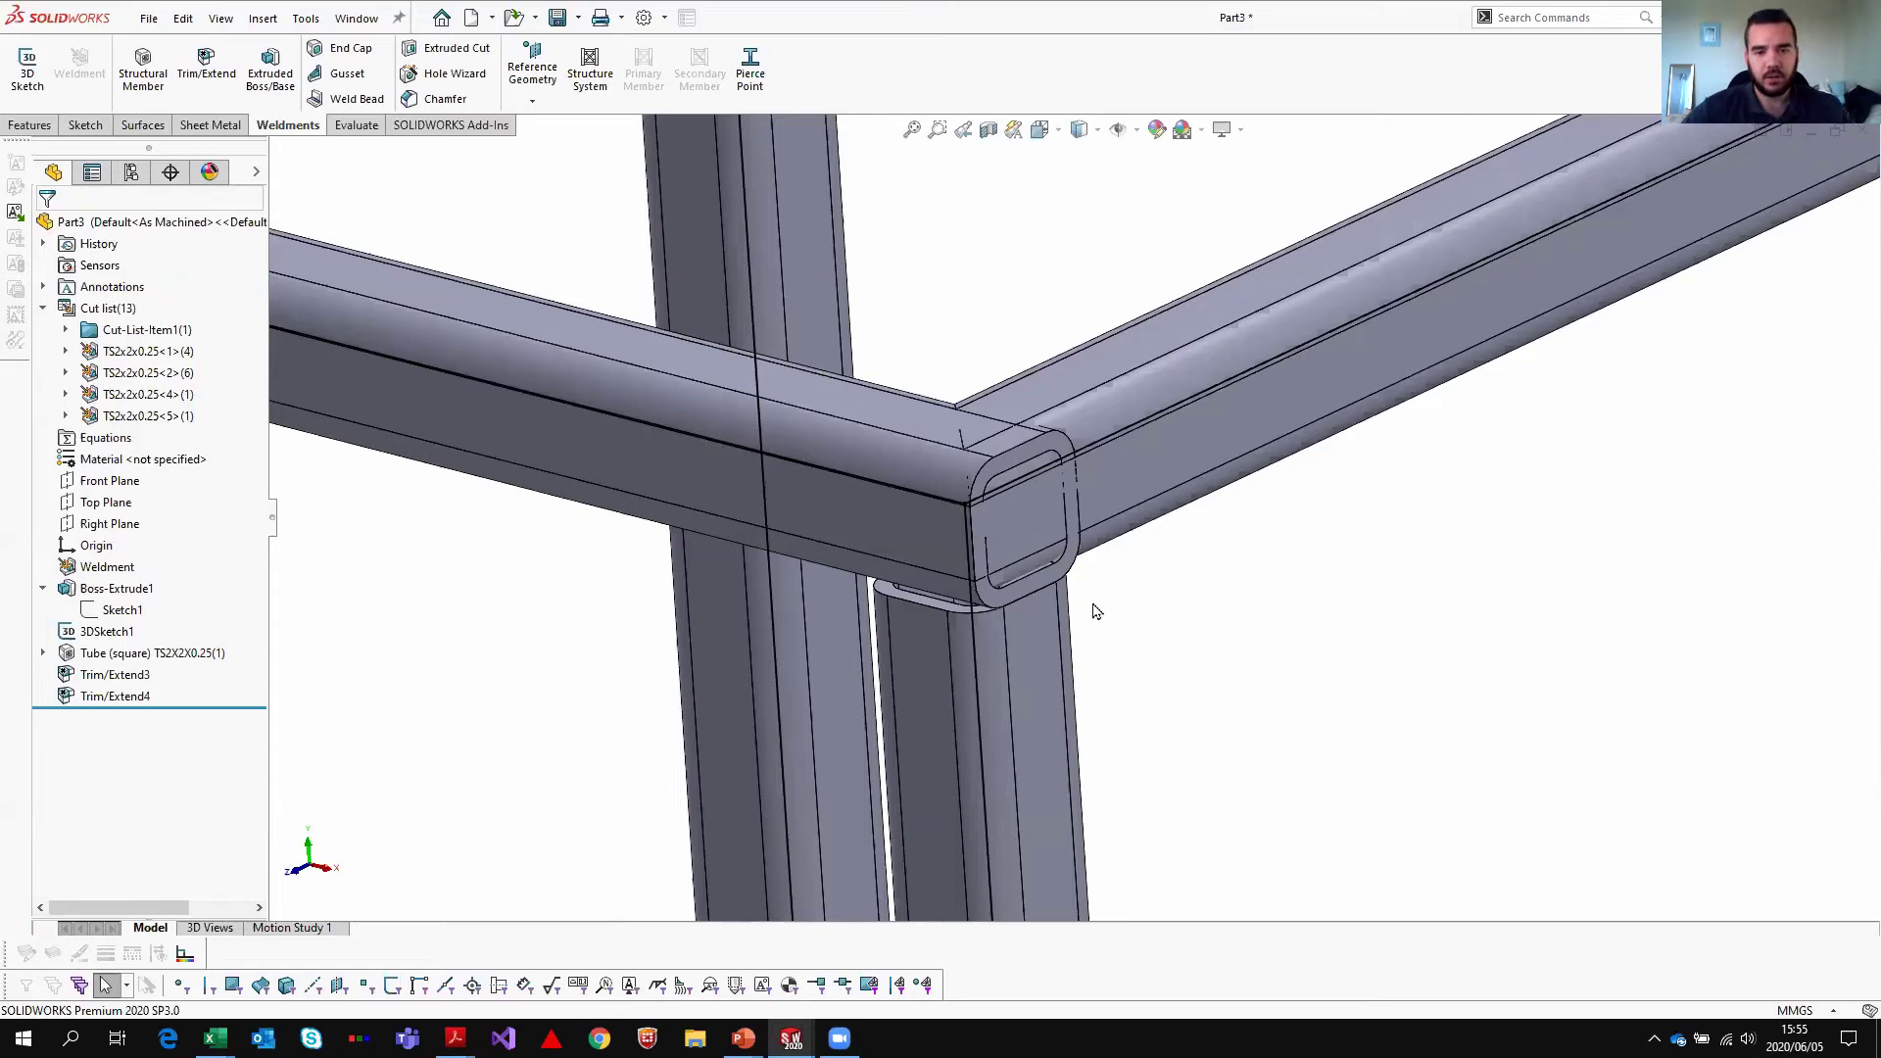
# - Examine the trimmed front upper corner and the rest of the frame from several angles
pyautogui.scroll(10, 1095, 611)
pyautogui.moveTo(1137, 451); pyautogui.dragTo(911, 592, button='middle')
pyautogui.scroll(-6, 1008, 714)
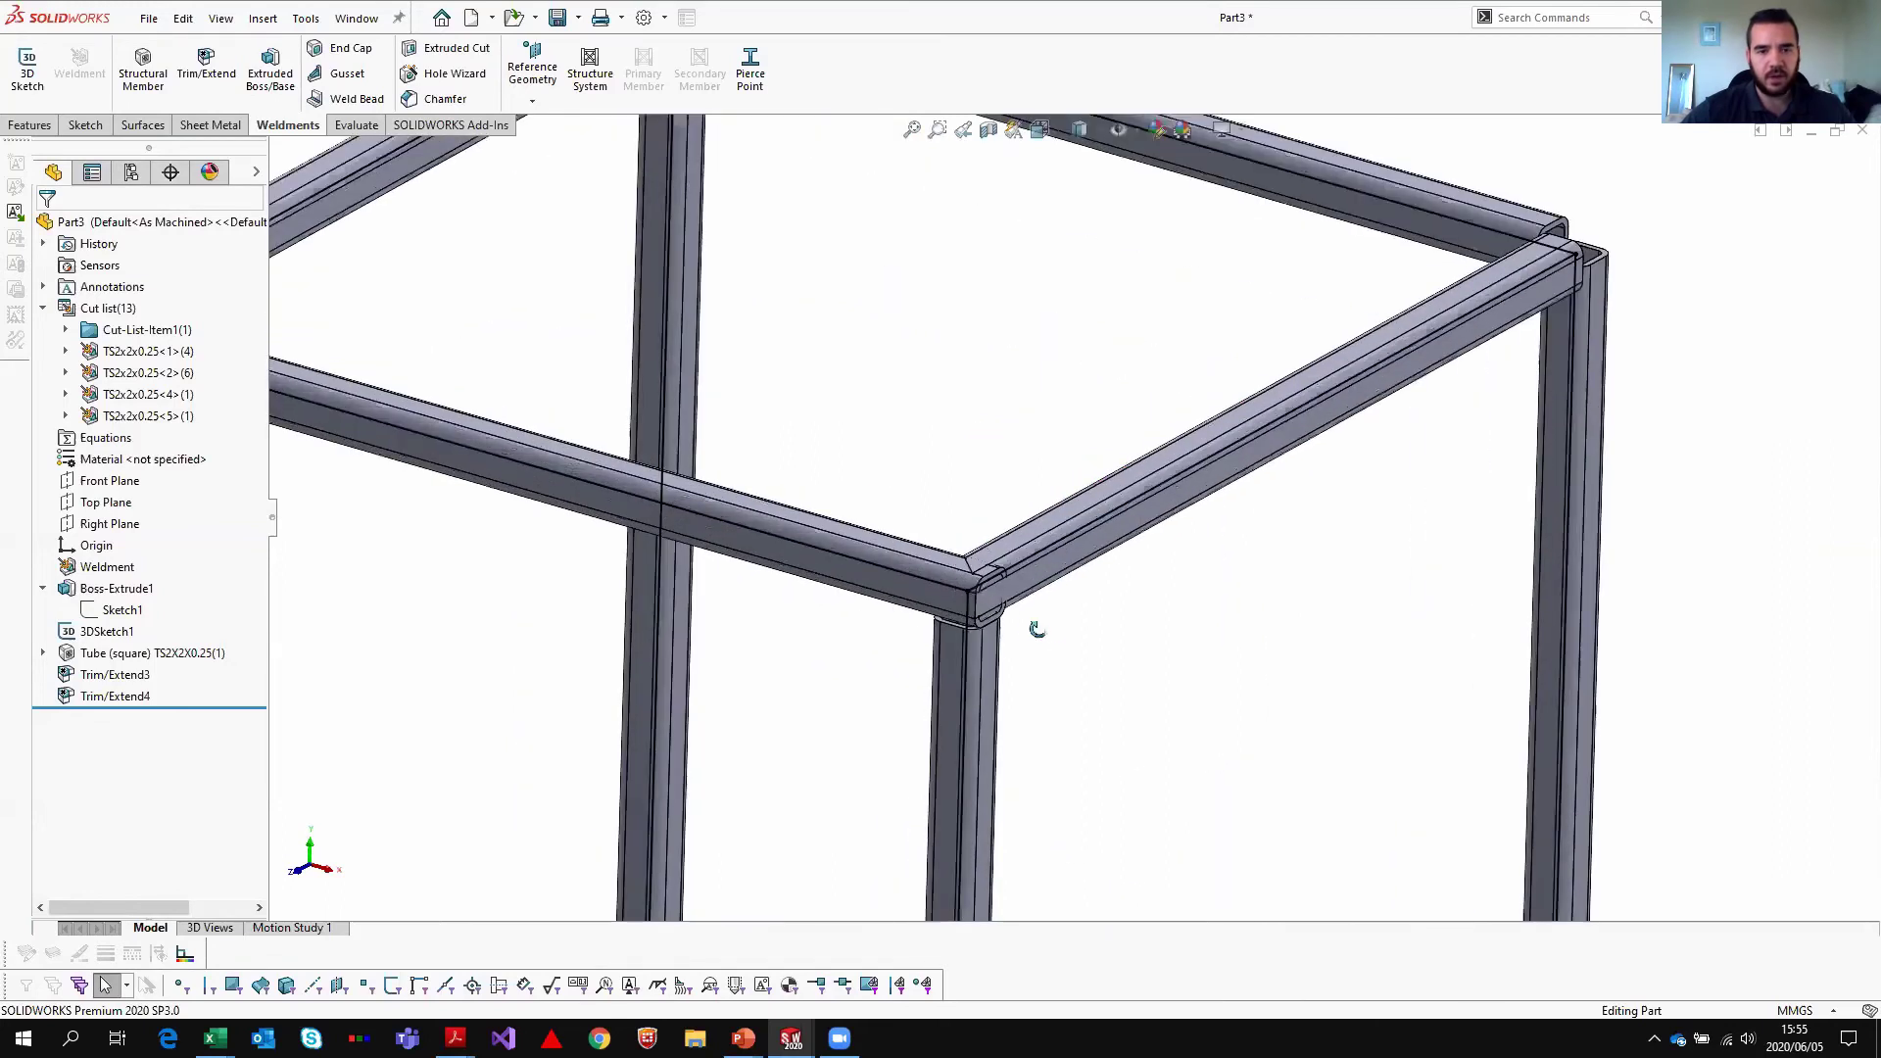
pyautogui.scroll(5, 1038, 628)
pyautogui.moveTo(1038, 628); pyautogui.dragTo(1054, 421, button='middle')
pyautogui.scroll(3, 1058, 426)
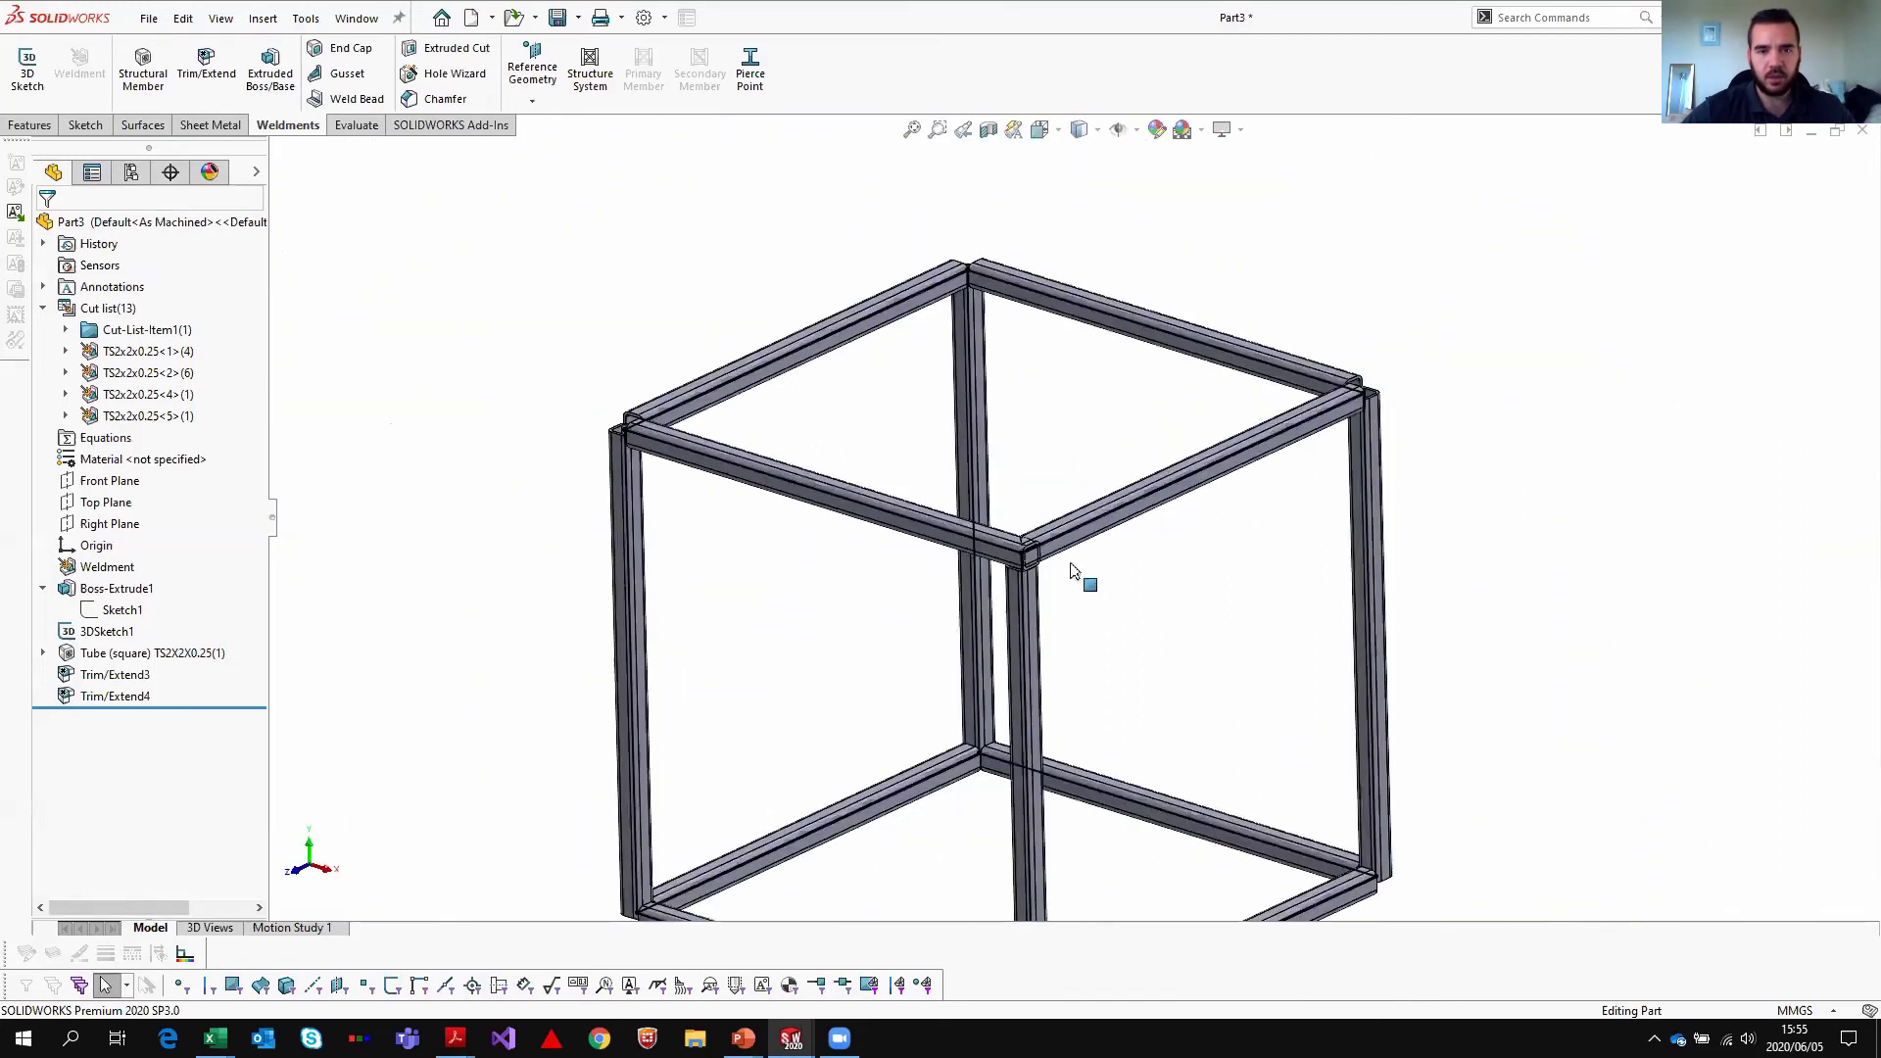
pyautogui.scroll(-3, 1073, 571)
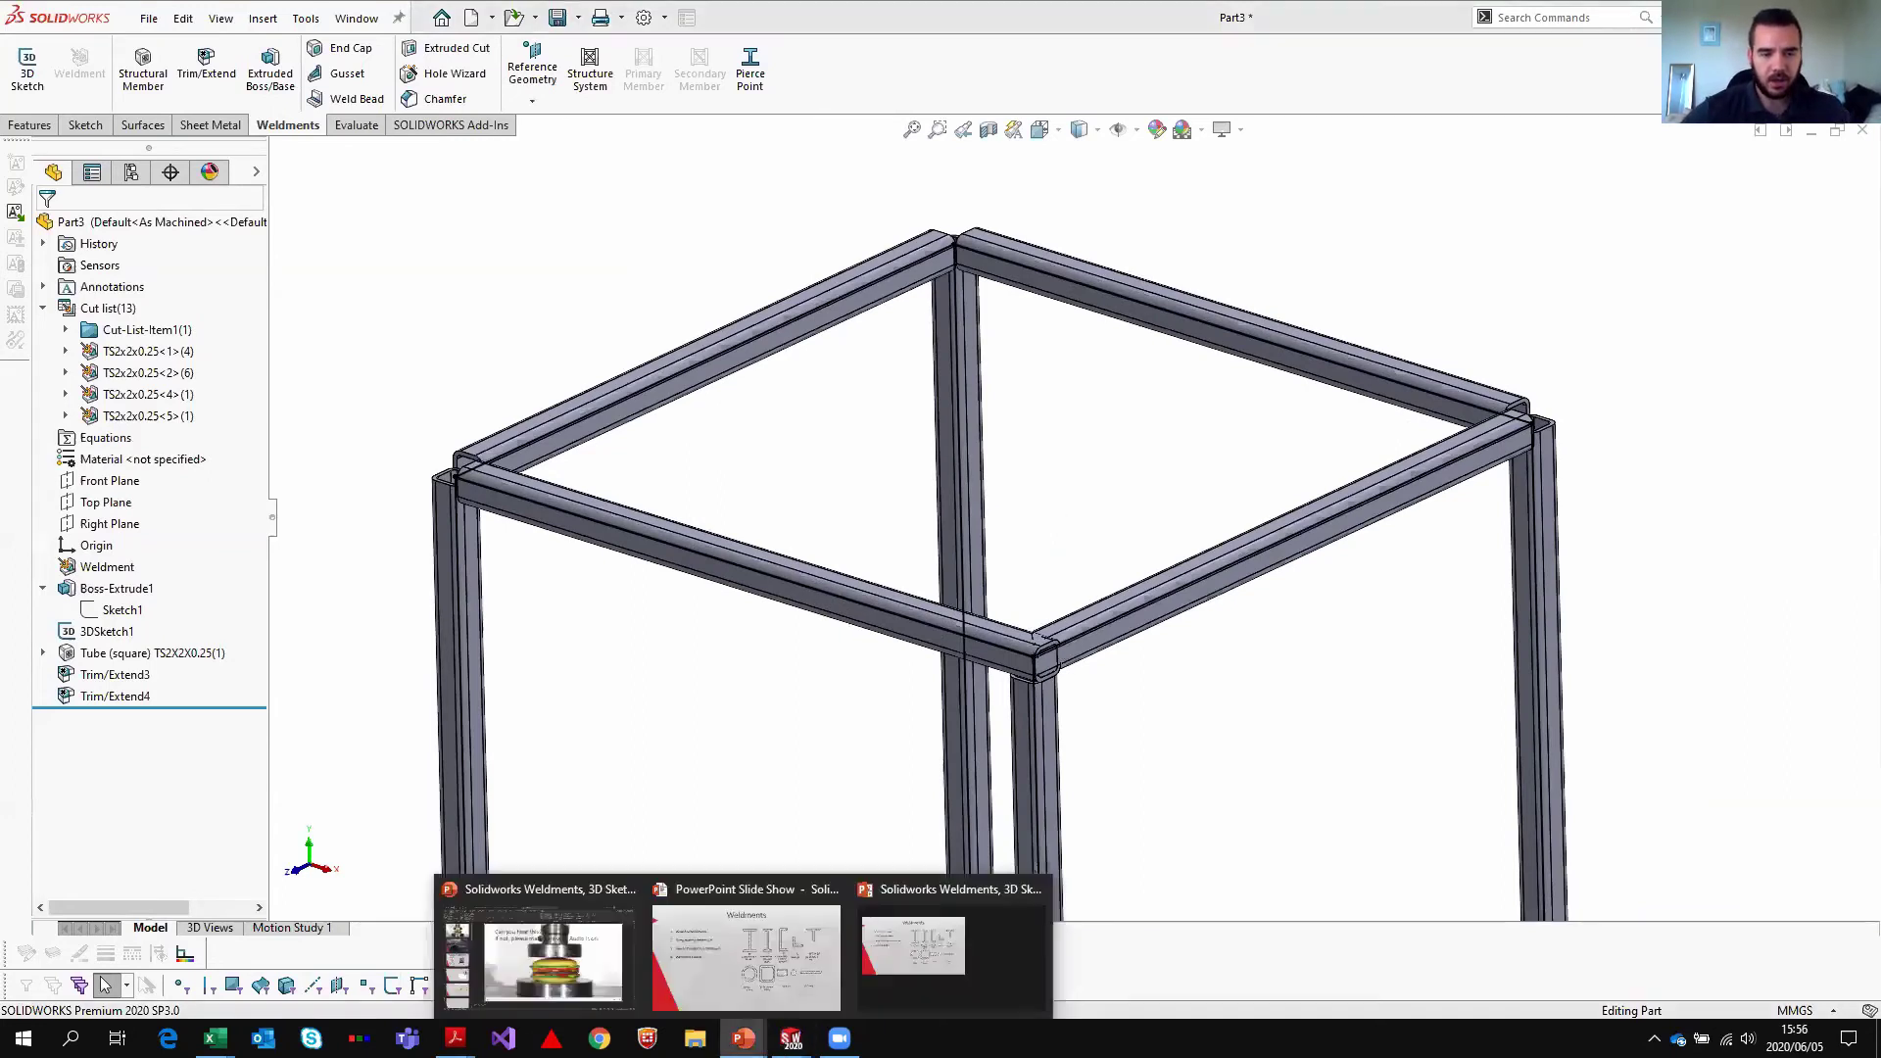
# - Switch to the PowerPoint slide show to check the Weldments topics, end the show, and return to SOLIDWORKS
pyautogui.click(688, 958)
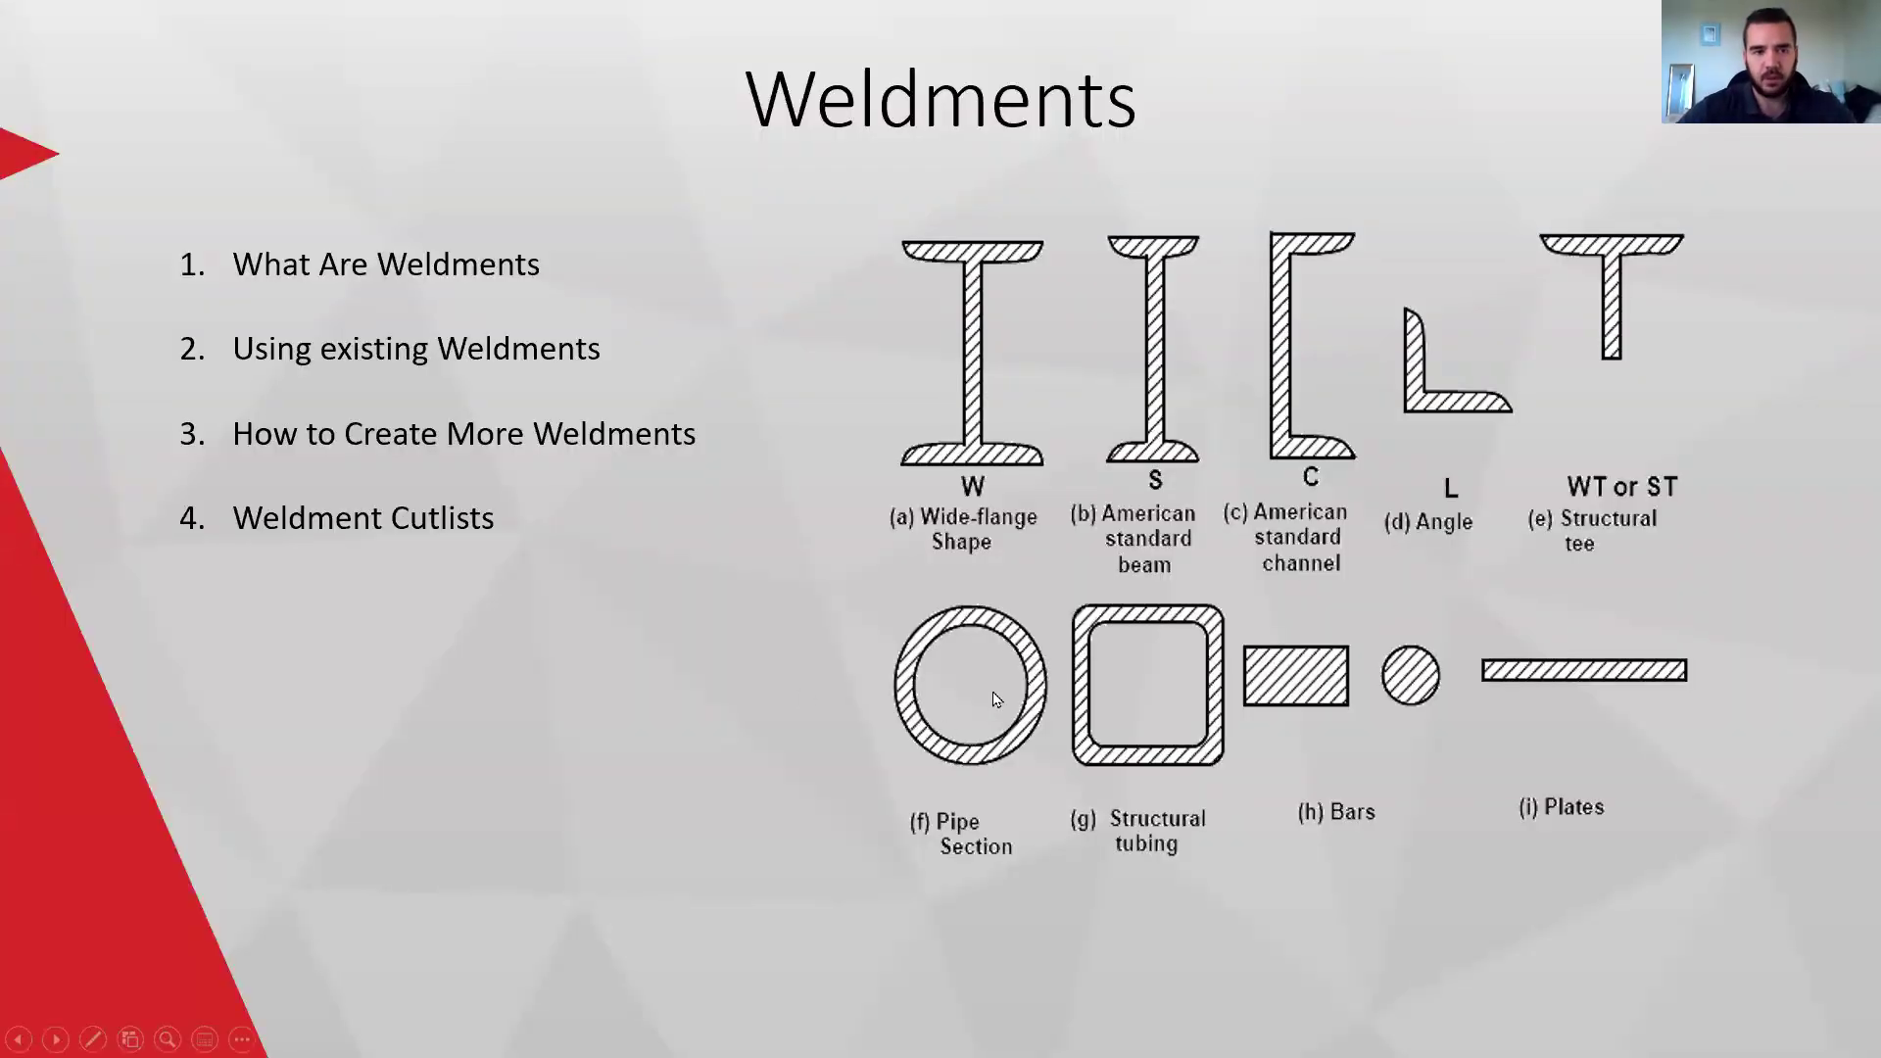
pyautogui.press('Escape')
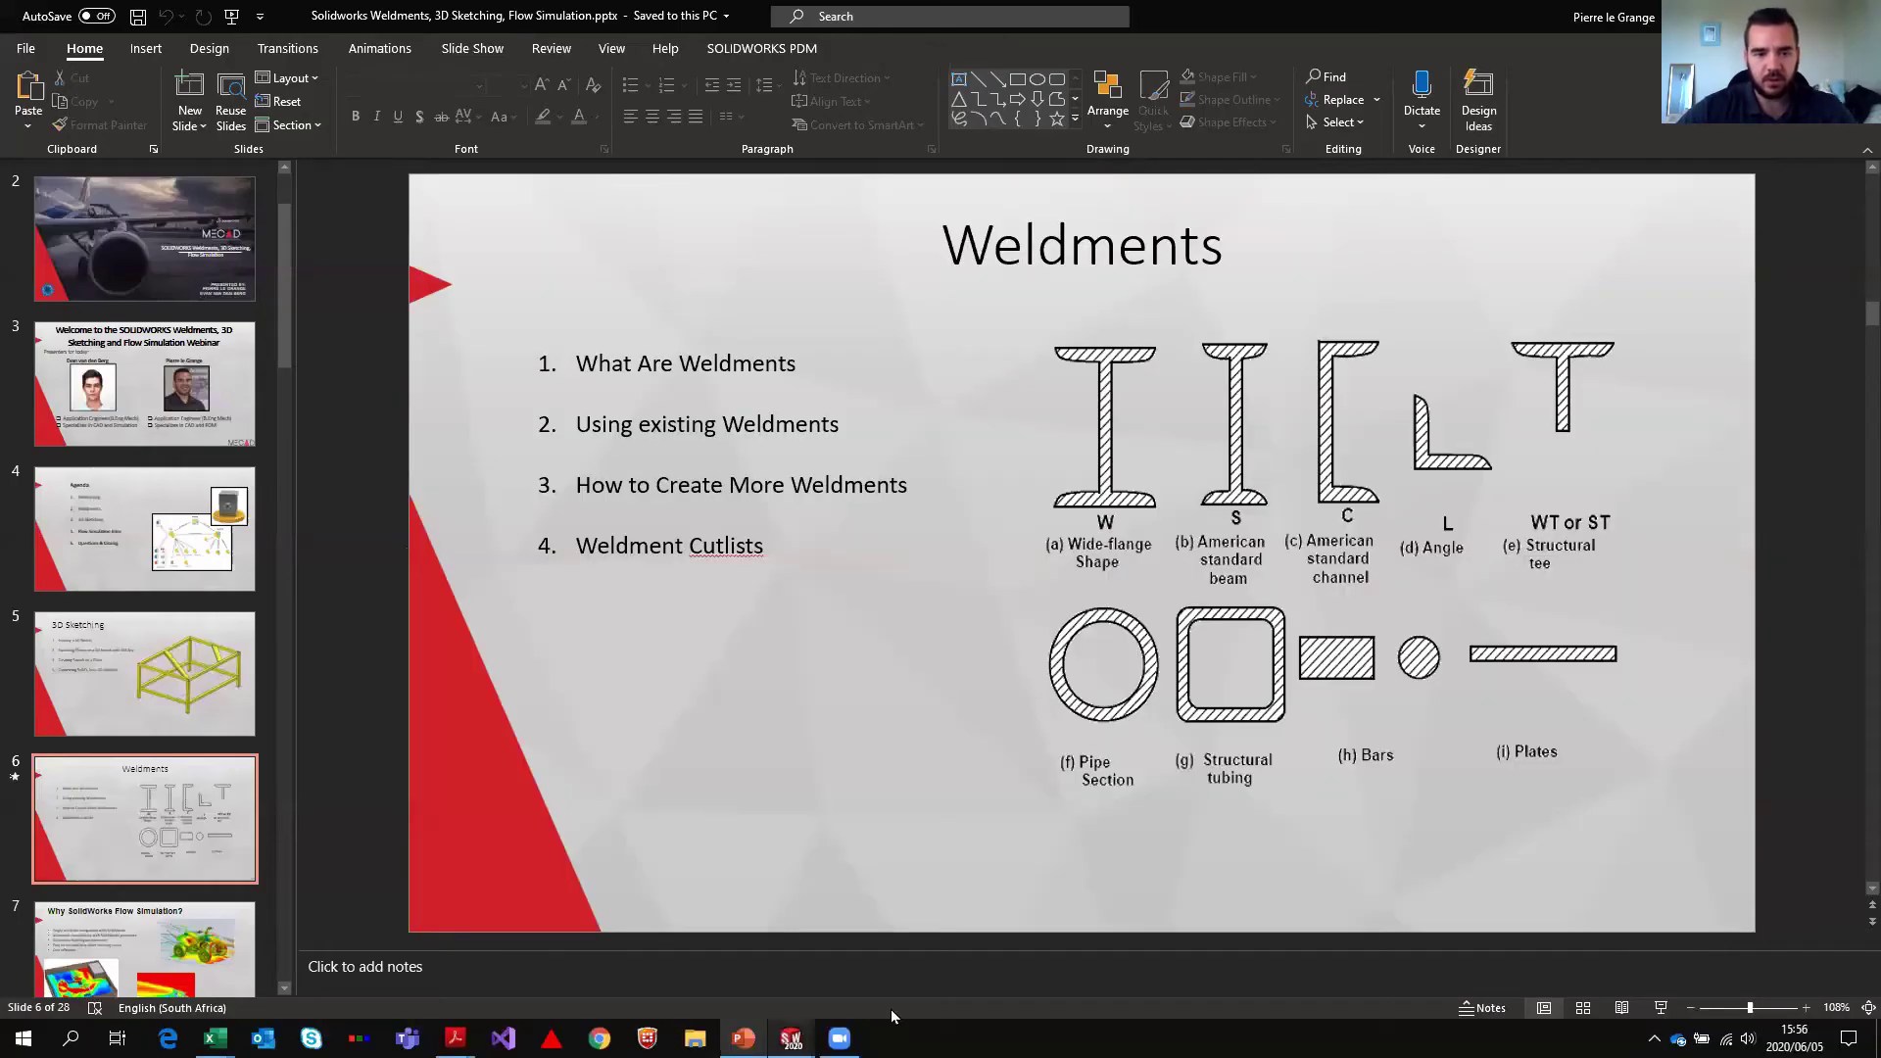
pyautogui.moveTo(791, 1039)
pyautogui.hotkey('alt', 'Tab')
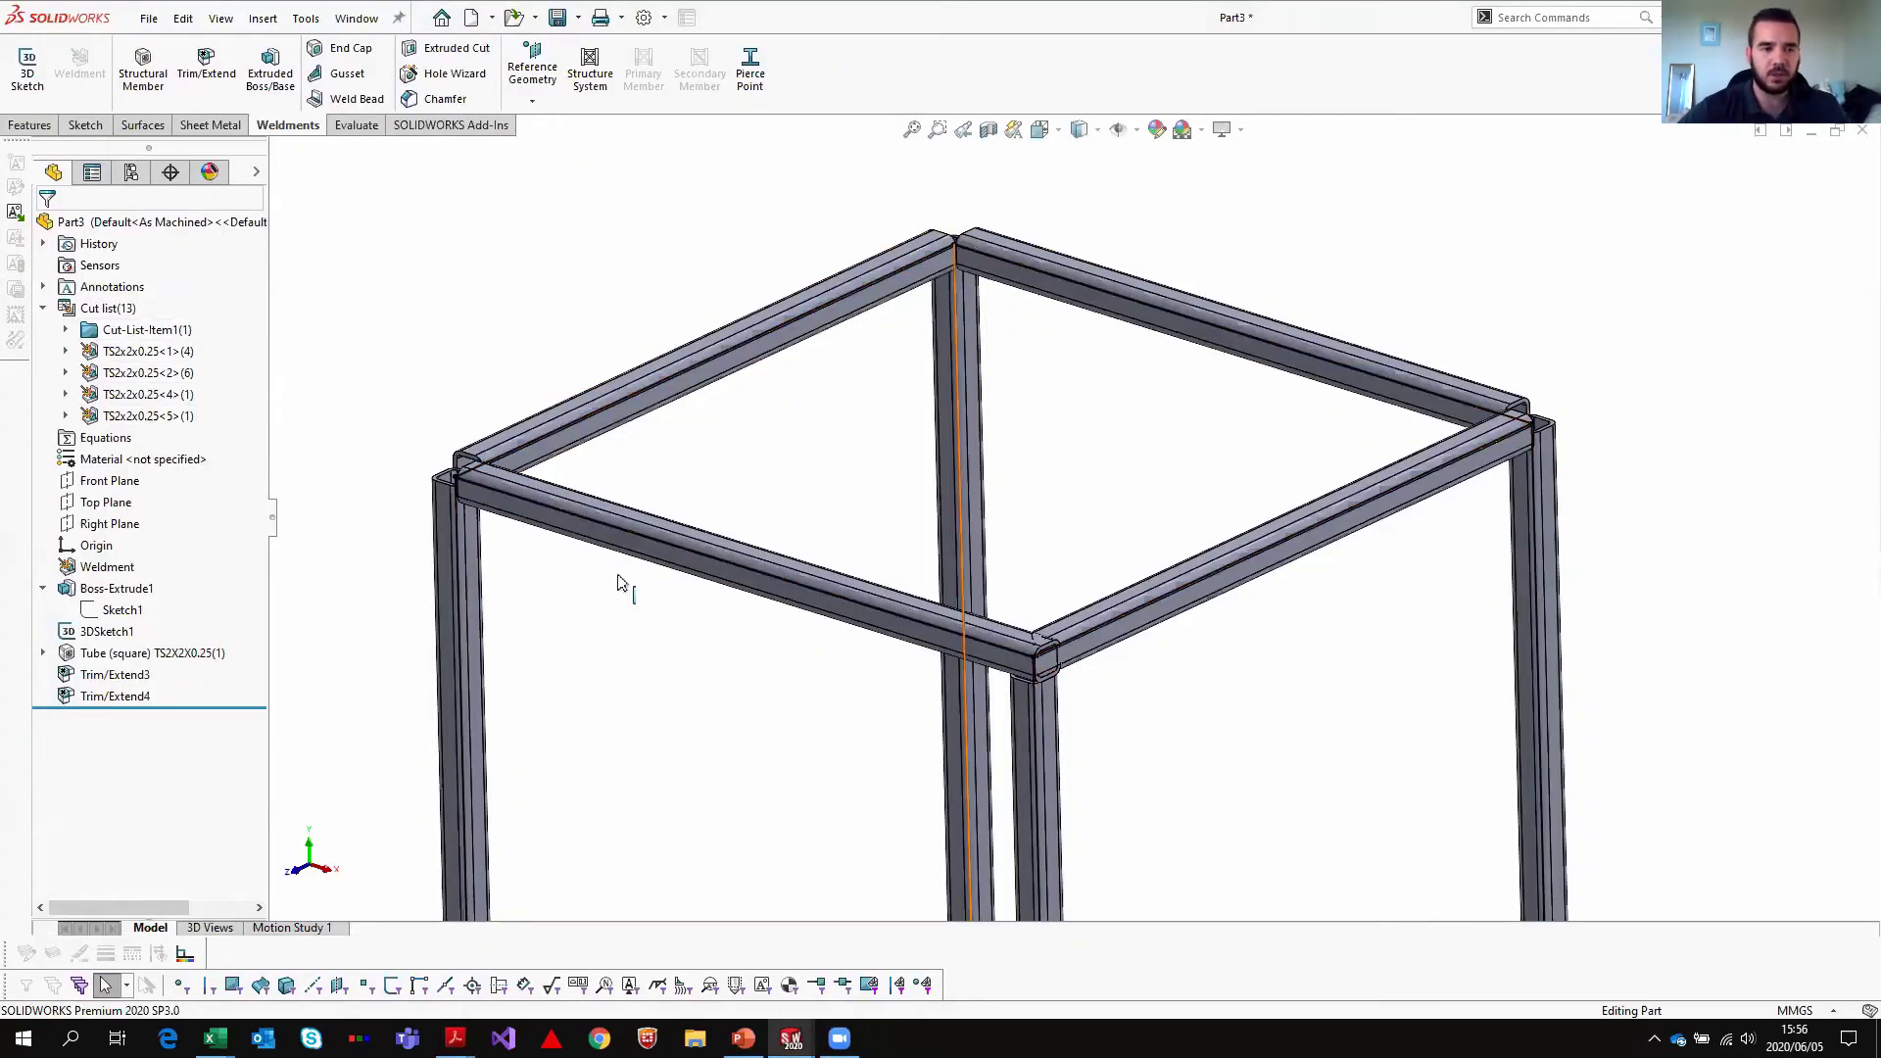
# - Review the cut-list properties of the TS2x2x0.25<1> item in a widened dialog, and close it without changes
pyautogui.click(142, 351)
pyautogui.rightClick(152, 352)
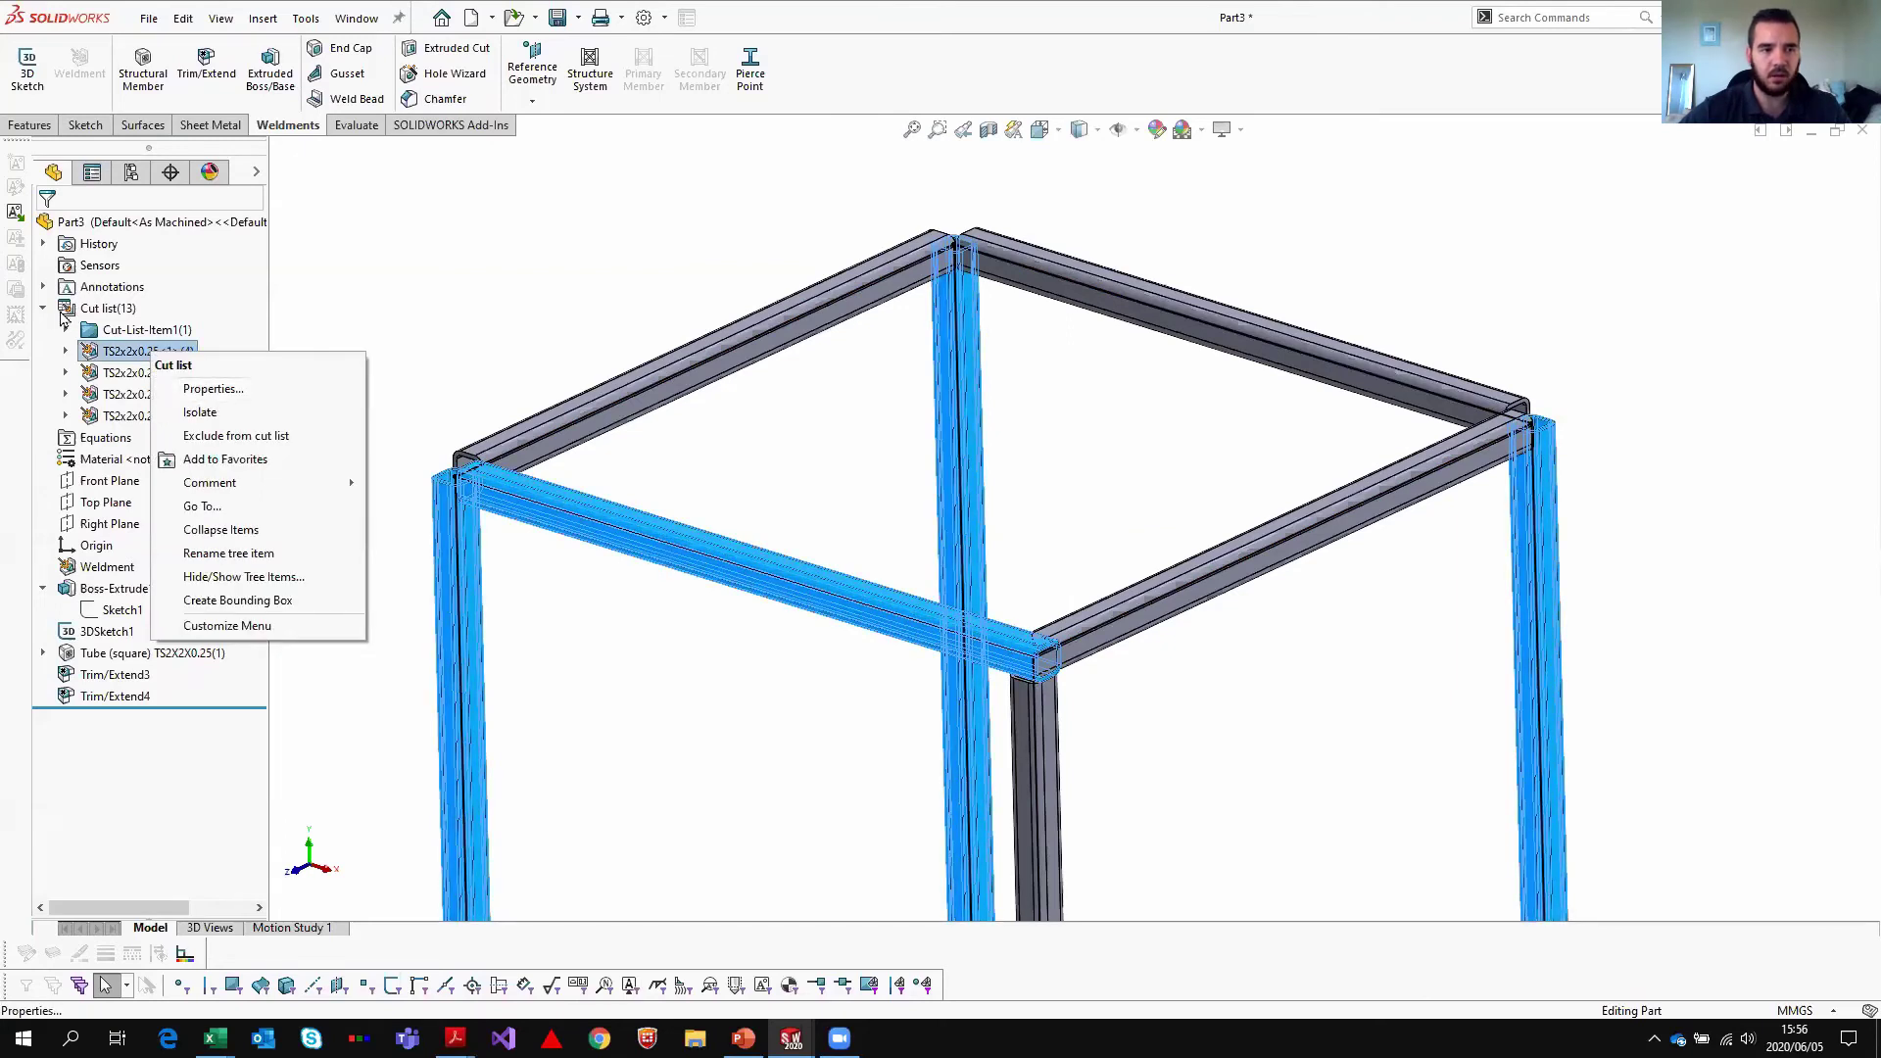
pyautogui.click(245, 392)
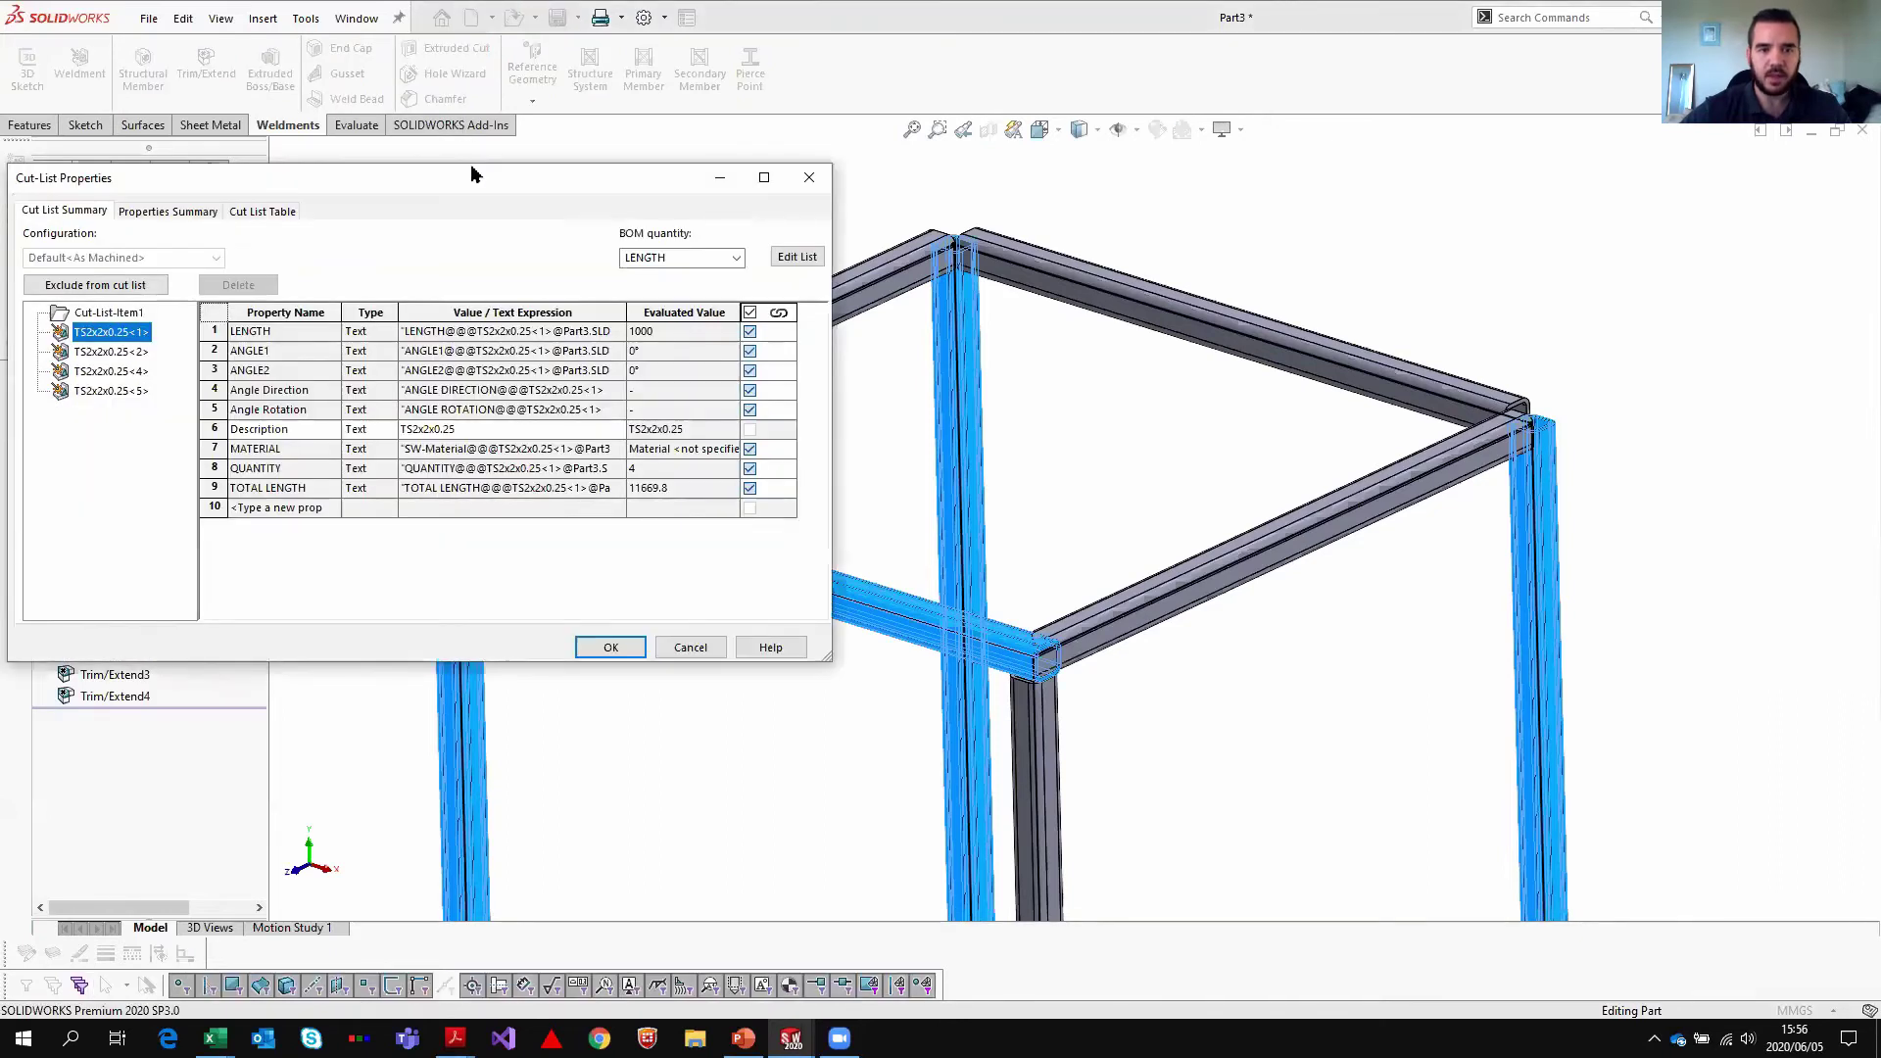
pyautogui.moveTo(470, 162); pyautogui.dragTo(1019, 167)
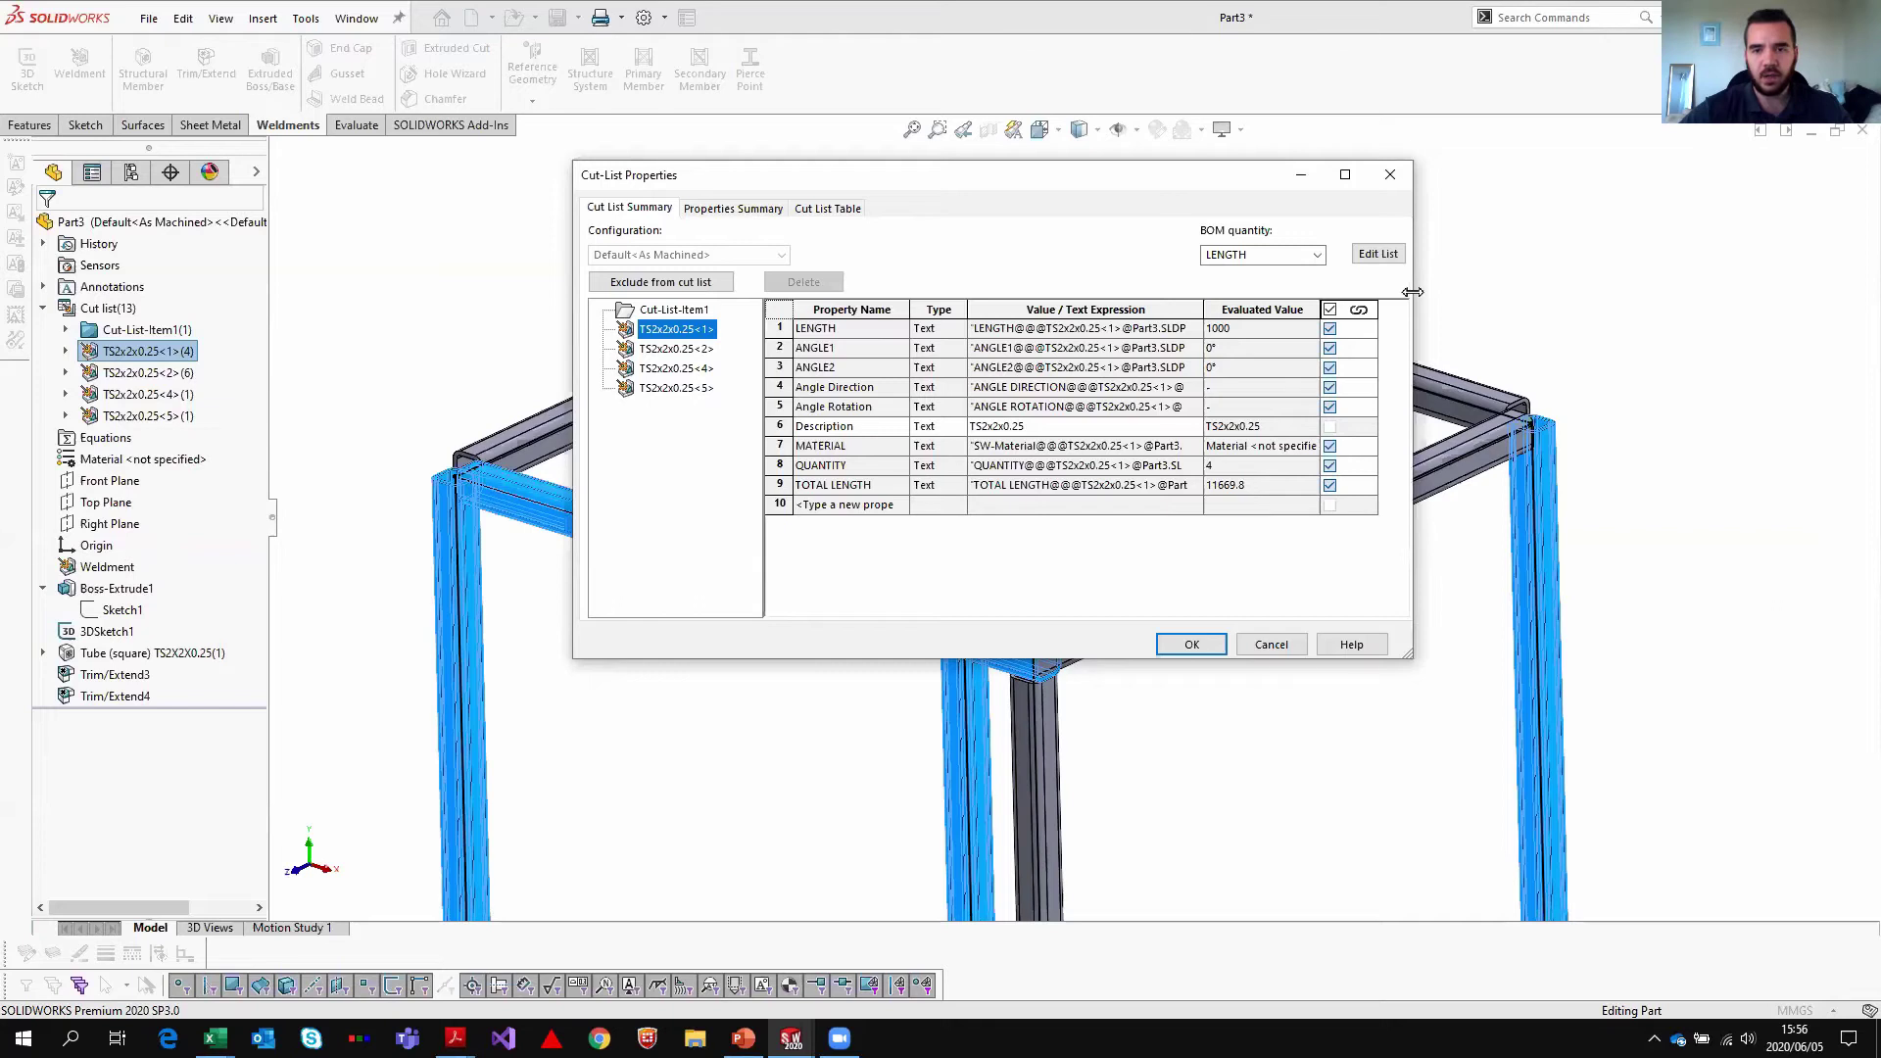
pyautogui.moveTo(1412, 291); pyautogui.dragTo(1564, 294)
pyautogui.click(1417, 644)
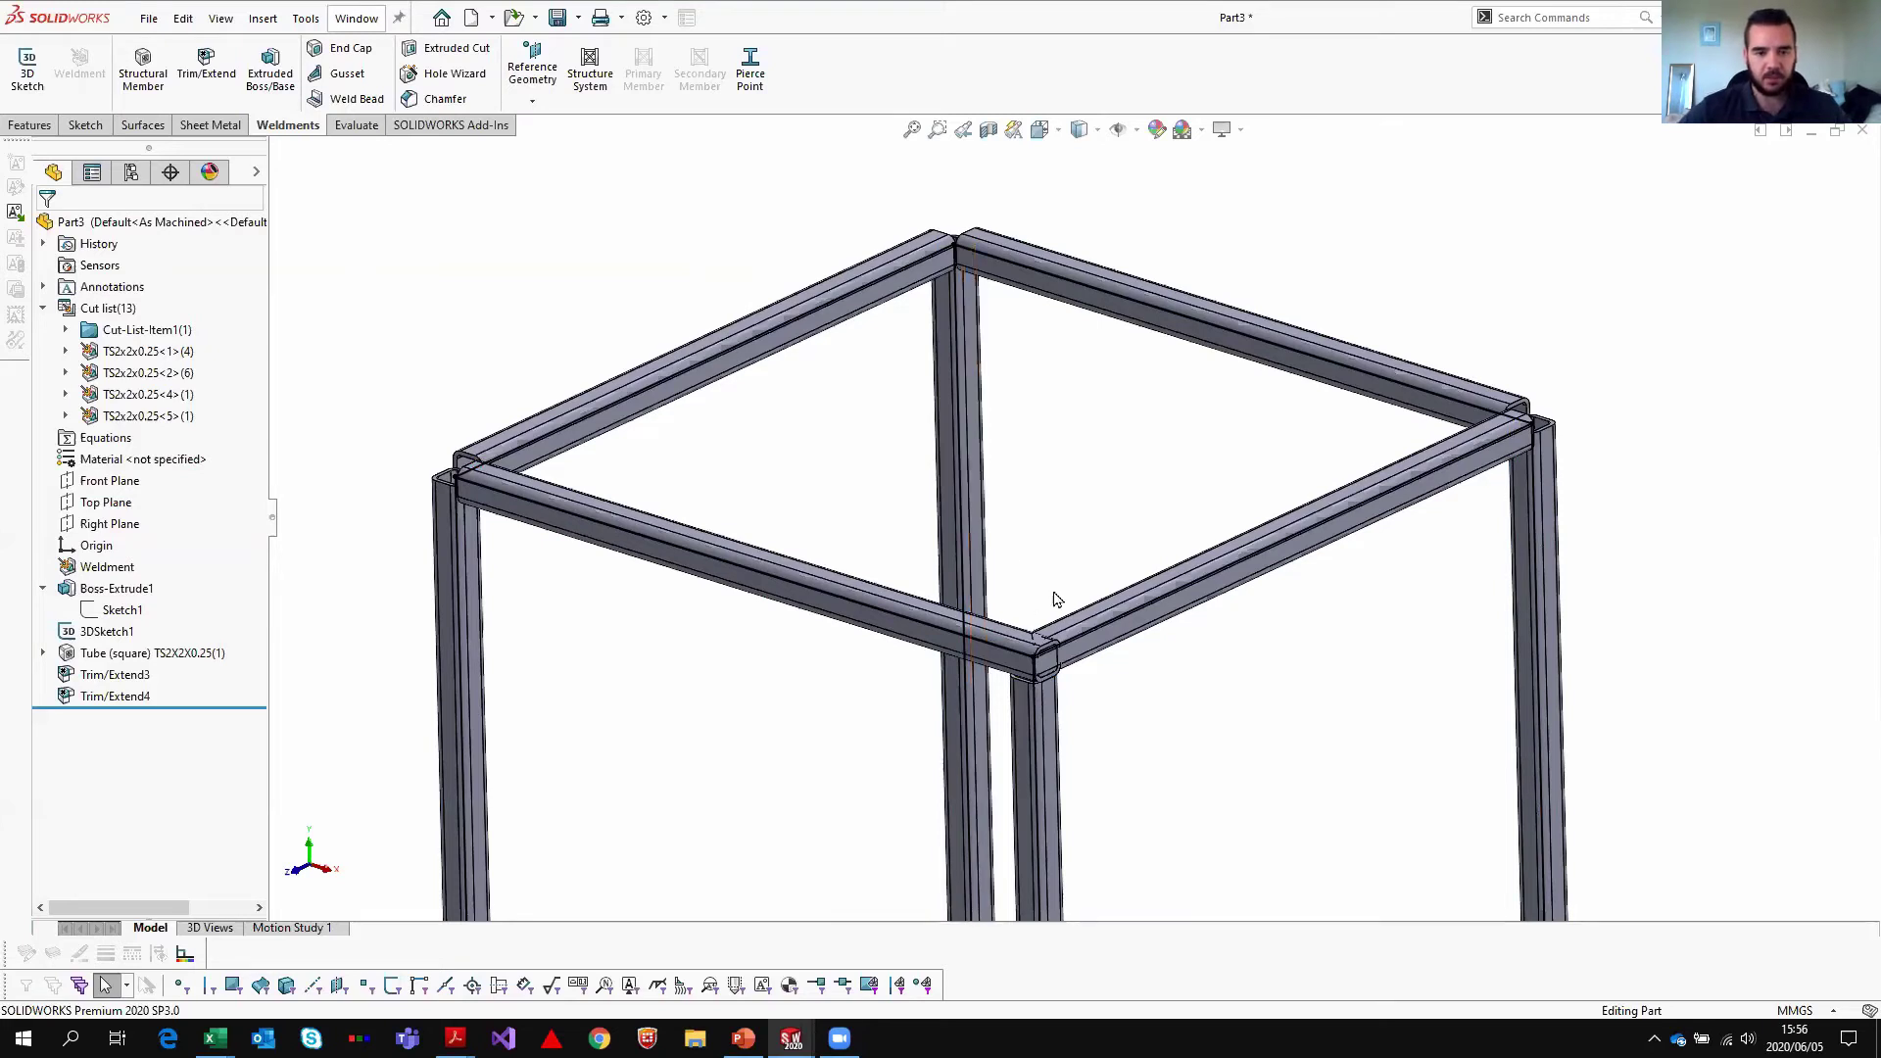
# - Switch to the PowerPoint presentation at the Weldments slide
pyautogui.moveTo(1071, 520); pyautogui.dragTo(1079, 784, button='middle')
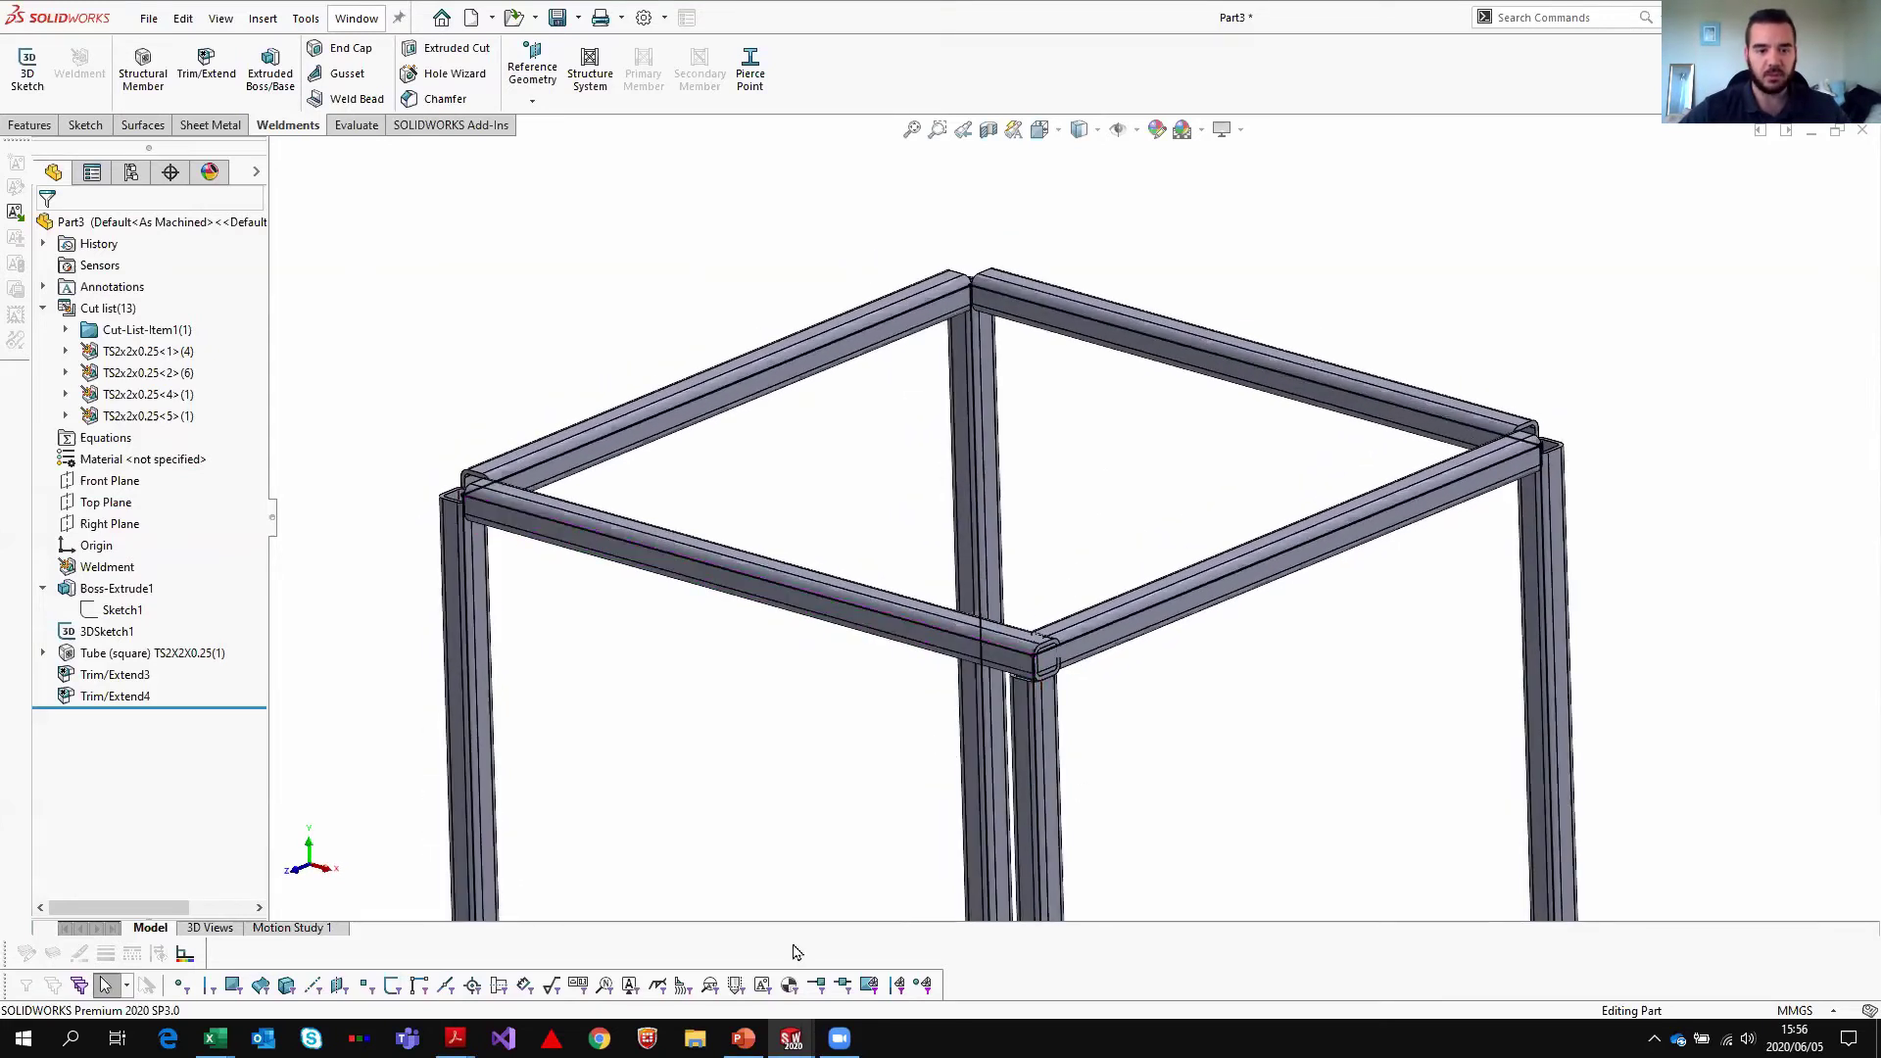
pyautogui.click(744, 1034)
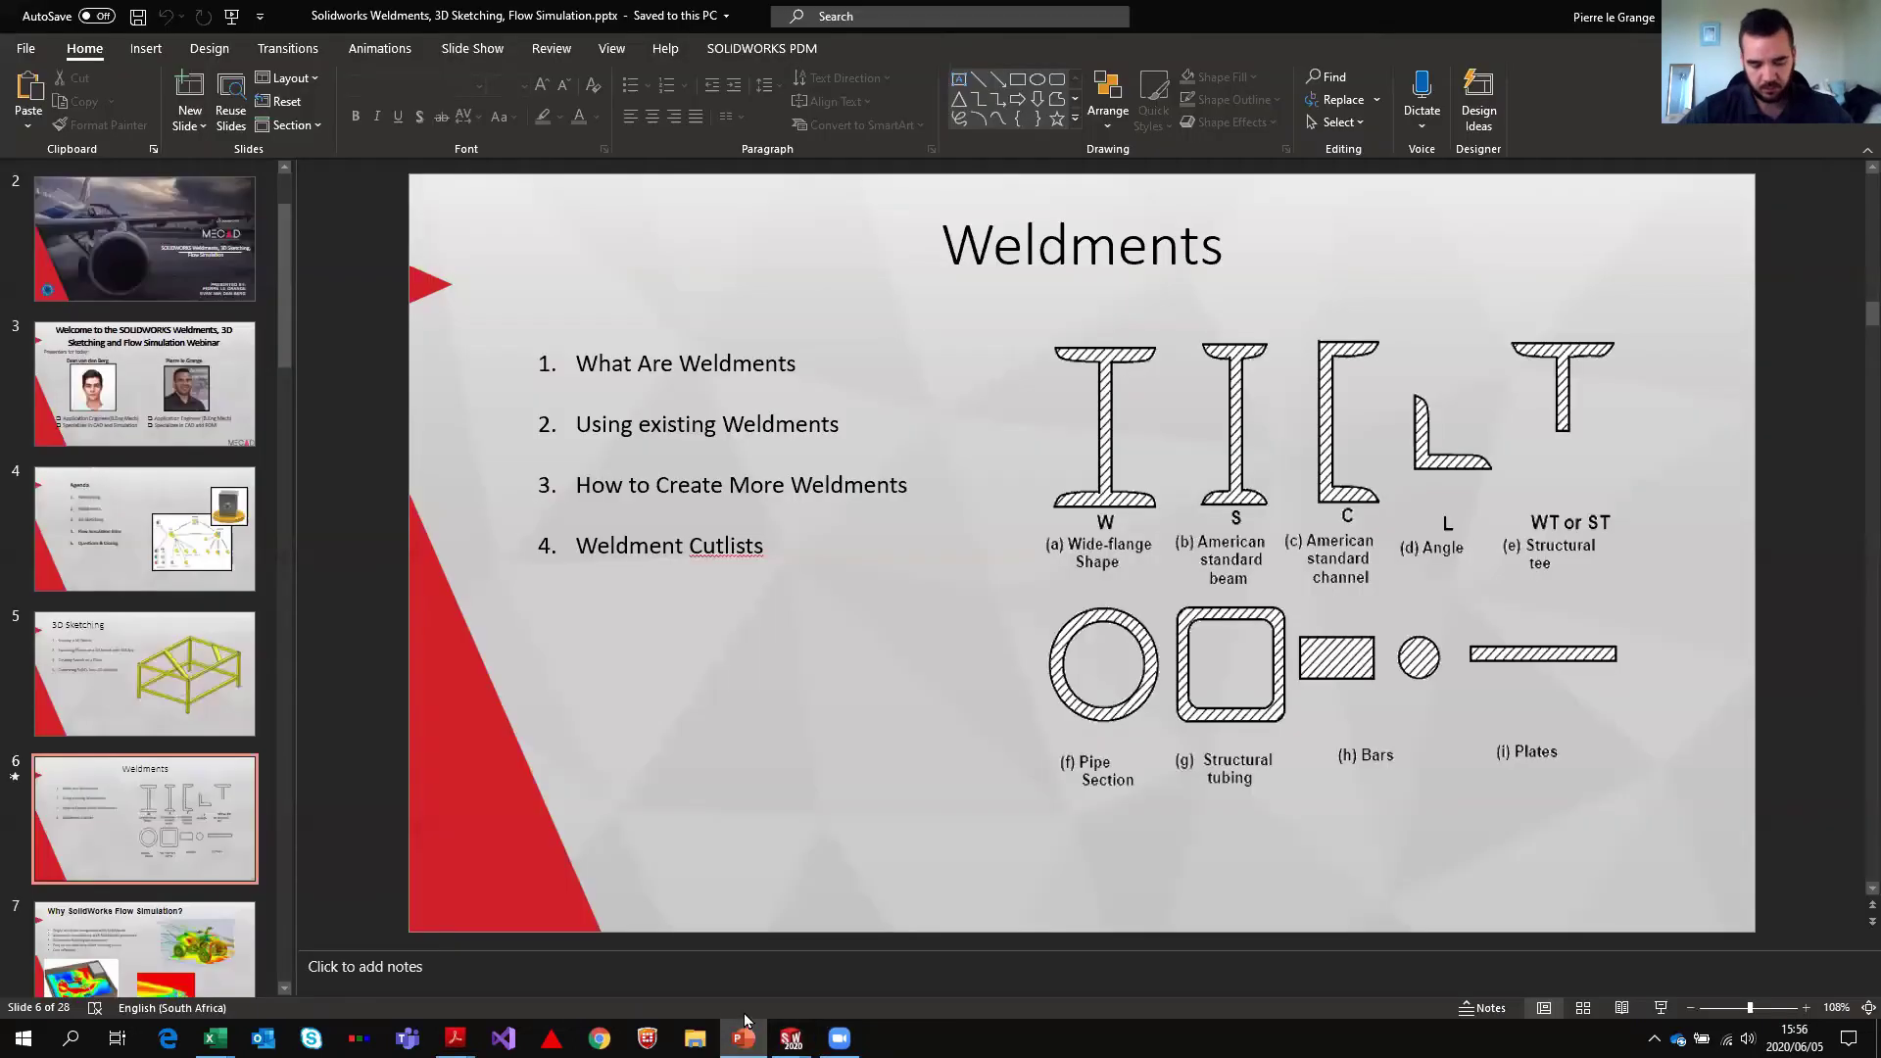